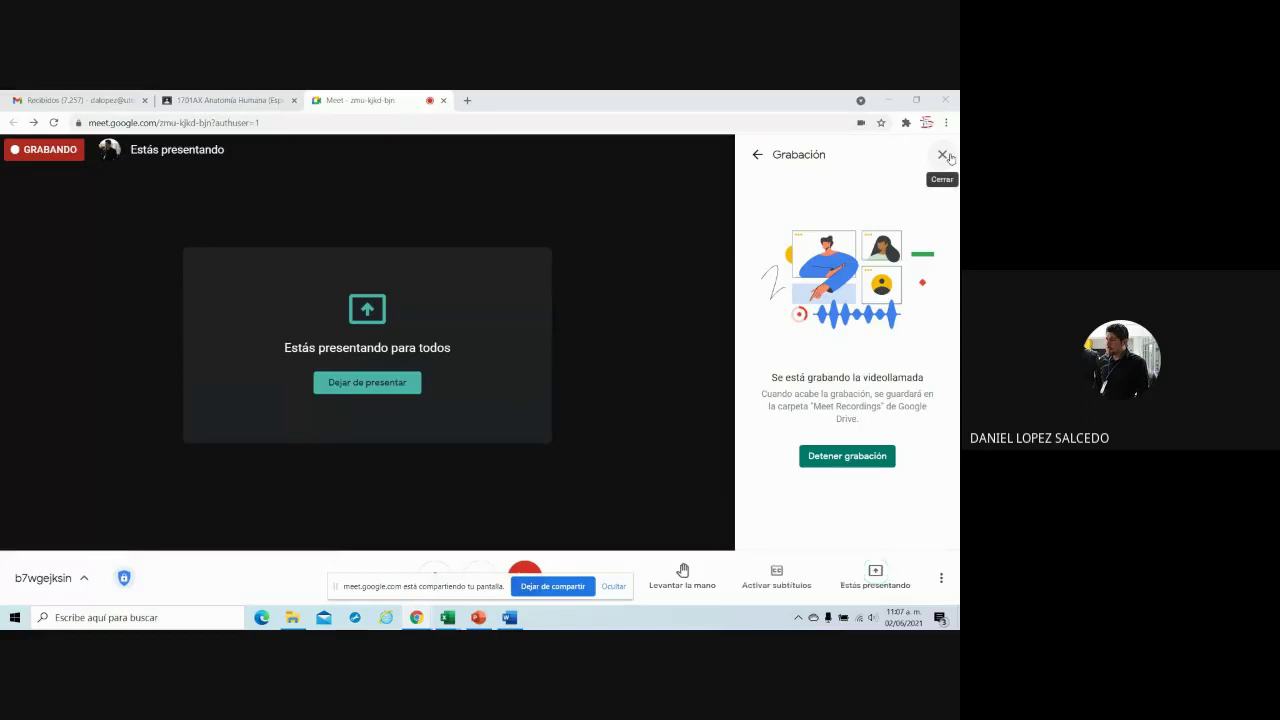
- Close the Grabación panel, hide the sharing bar with Ocultar, and switch to the 'Dietocalculo personalizado Boceto' workbook
{"action": "left_click", "coordinate": [943, 155]}
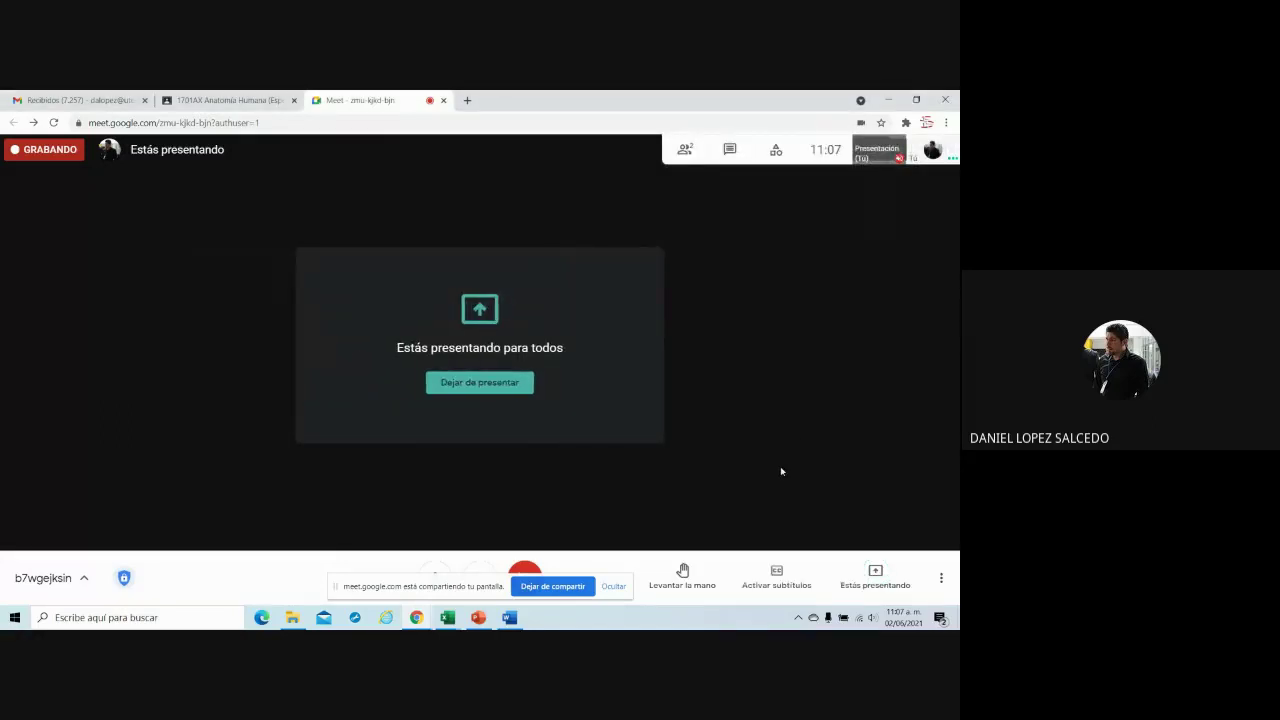
{"action": "left_click", "coordinate": [614, 587]}
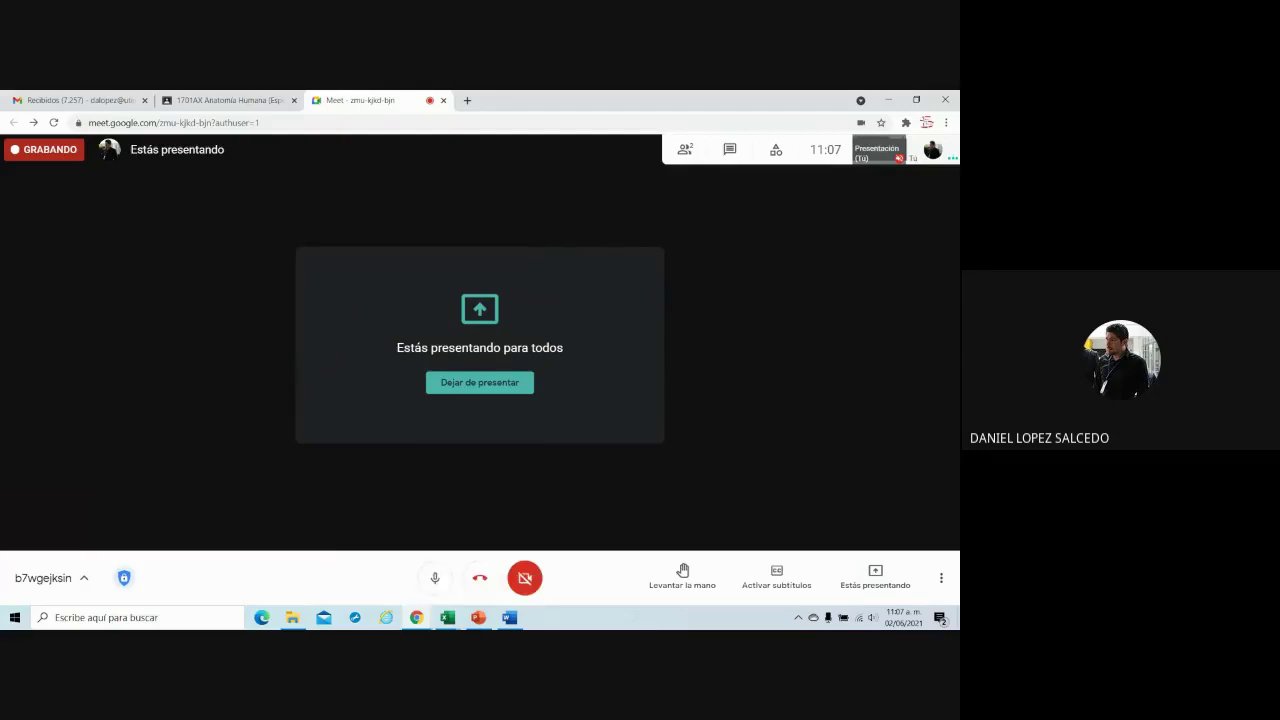
{"action": "mouse_move", "coordinate": [452, 619]}
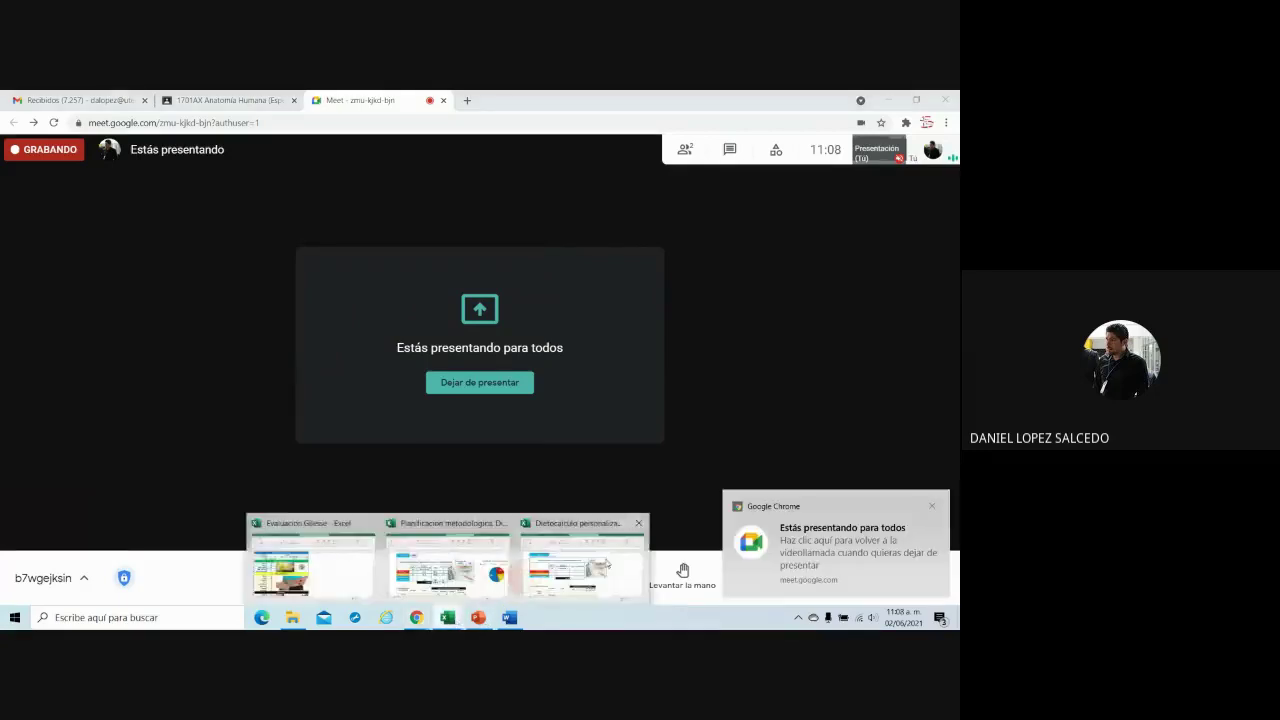
{"action": "left_click", "coordinate": [606, 562]}
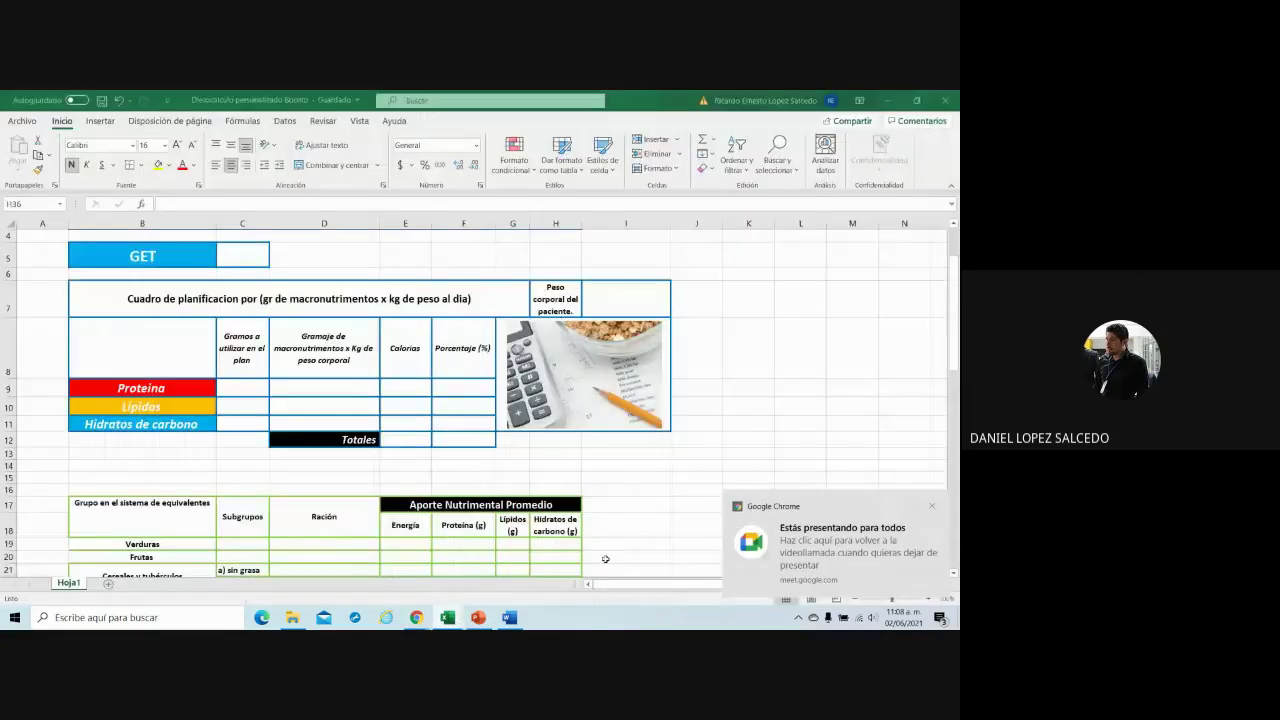
- Dismiss the Chrome screen-sharing notification and glance down the sheet and back to the top
{"action": "left_click", "coordinate": [931, 505]}
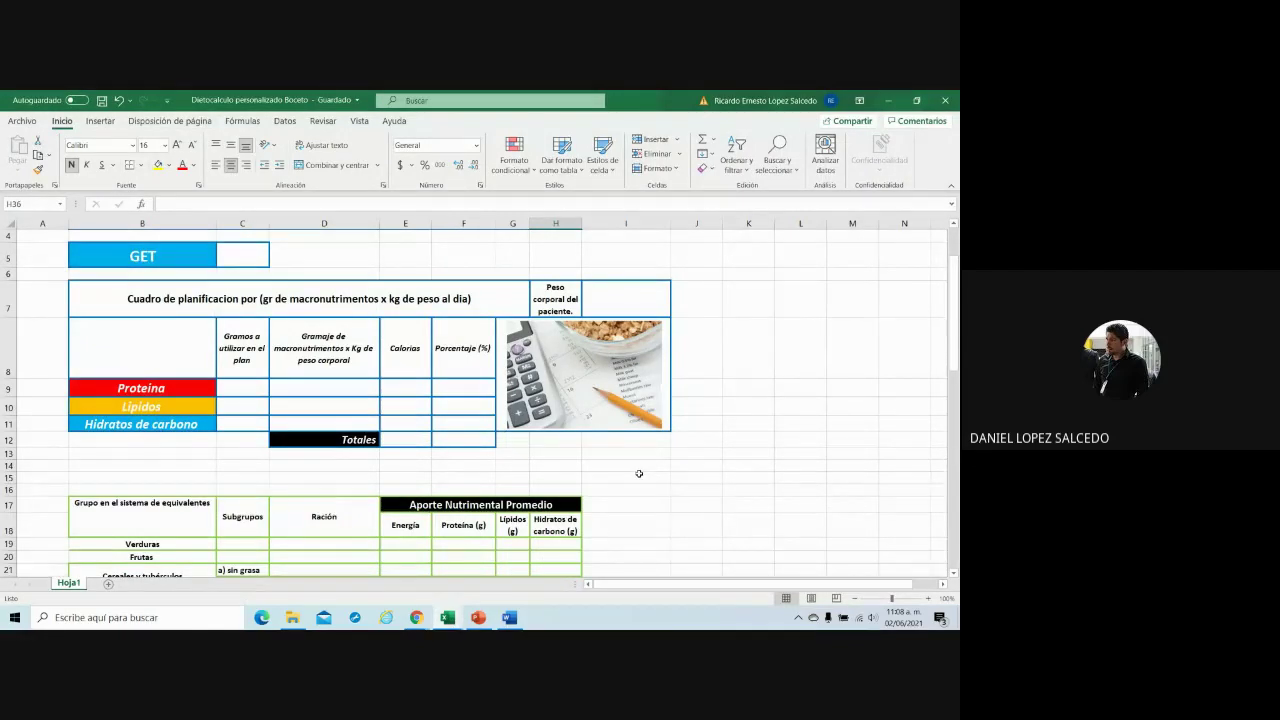
{"action": "scroll", "coordinate": [639, 473], "scroll_direction": "down", "scroll_amount": 3}
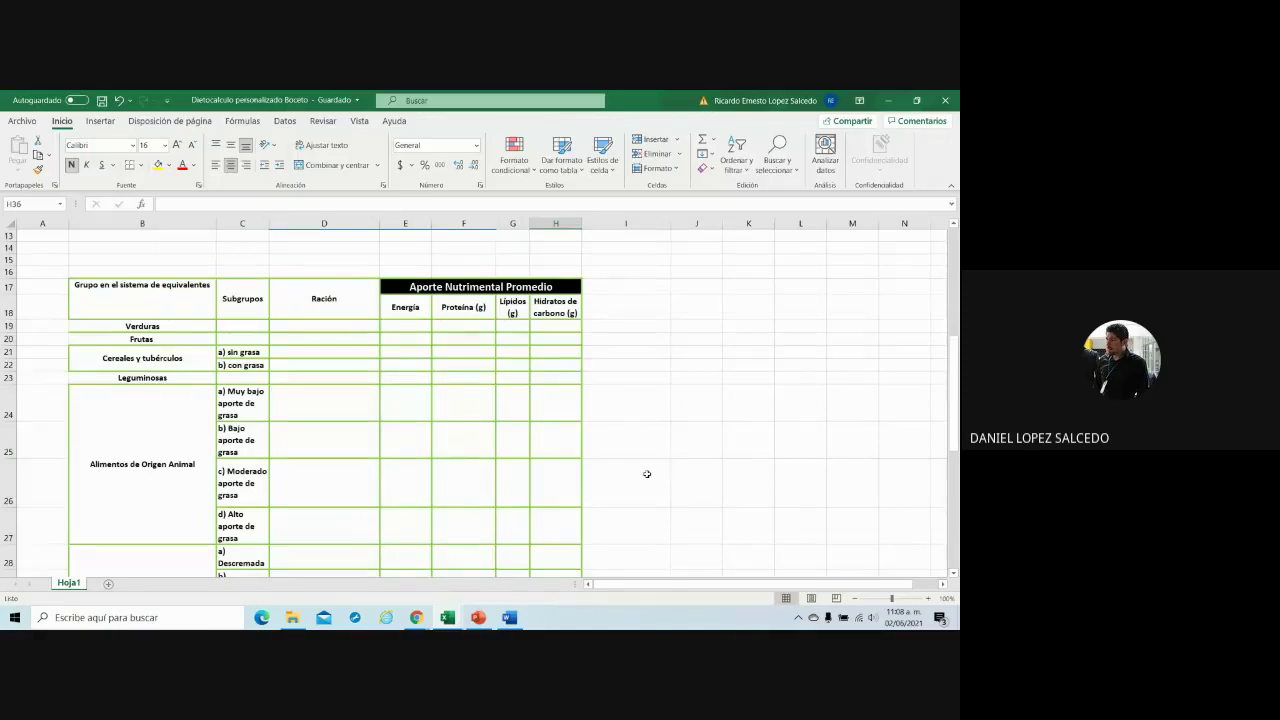
{"action": "scroll", "coordinate": [610, 433], "scroll_direction": "down", "scroll_amount": 6}
{"action": "scroll", "coordinate": [610, 433], "scroll_direction": "up", "scroll_amount": 3}
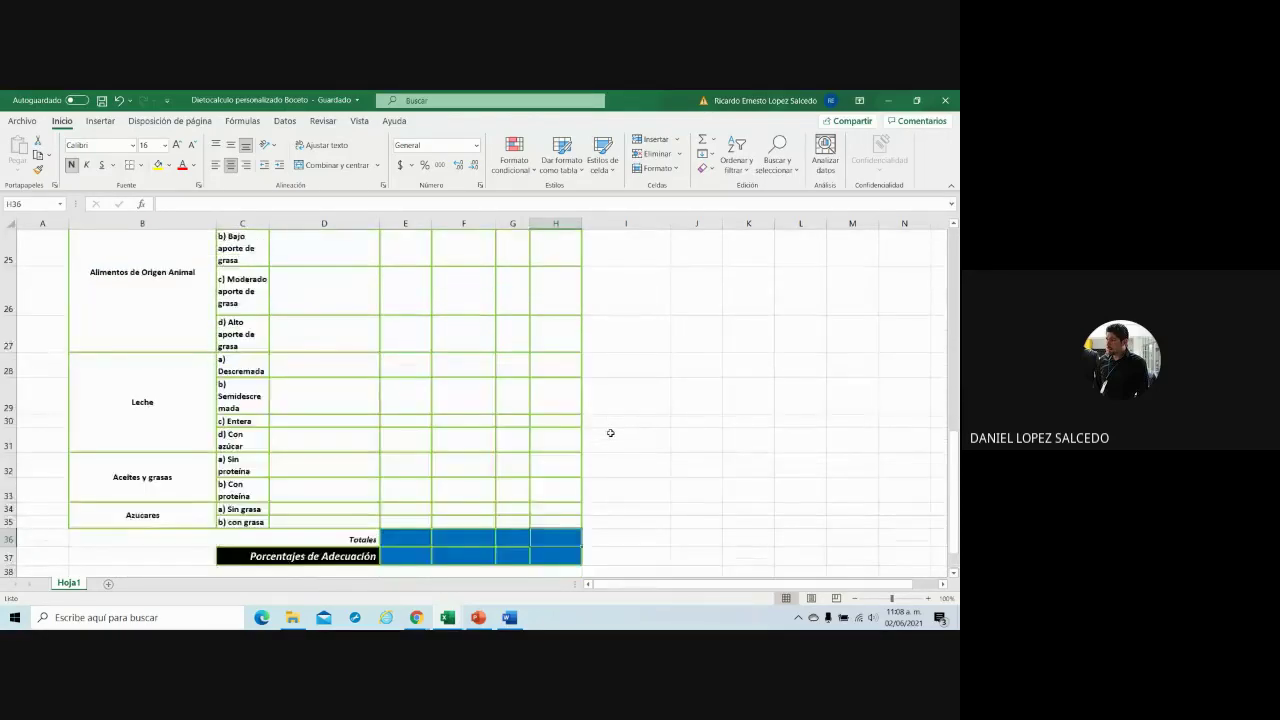
{"action": "scroll", "coordinate": [610, 433], "scroll_direction": "up", "scroll_amount": 3}
{"action": "scroll", "coordinate": [610, 433], "scroll_direction": "up", "scroll_amount": 3}
{"action": "scroll", "coordinate": [610, 433], "scroll_direction": "up", "scroll_amount": 1}
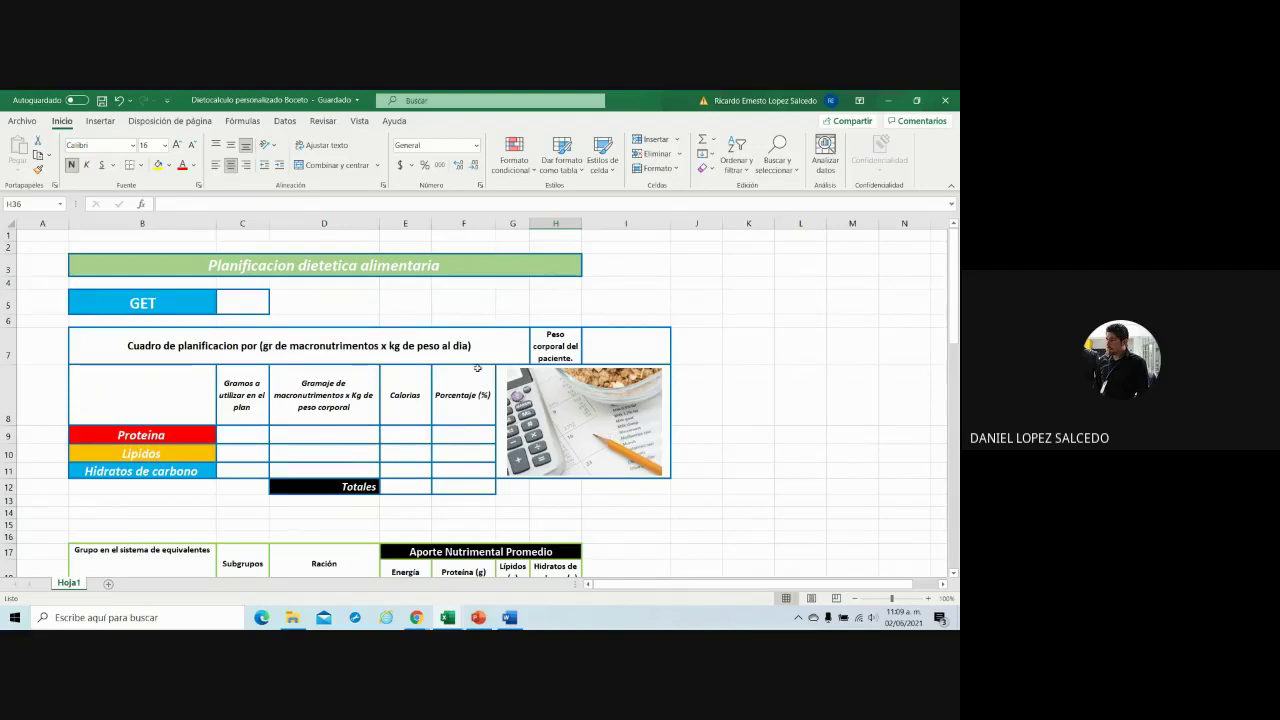
- Scroll through the equivalents table and return to the empty macronutrient planning table
{"action": "scroll", "coordinate": [478, 368], "scroll_direction": "down", "scroll_amount": 2}
{"action": "scroll", "coordinate": [478, 368], "scroll_direction": "down", "scroll_amount": 5}
{"action": "scroll", "coordinate": [478, 368], "scroll_direction": "down", "scroll_amount": 3}
{"action": "scroll", "coordinate": [478, 368], "scroll_direction": "up", "scroll_amount": 3}
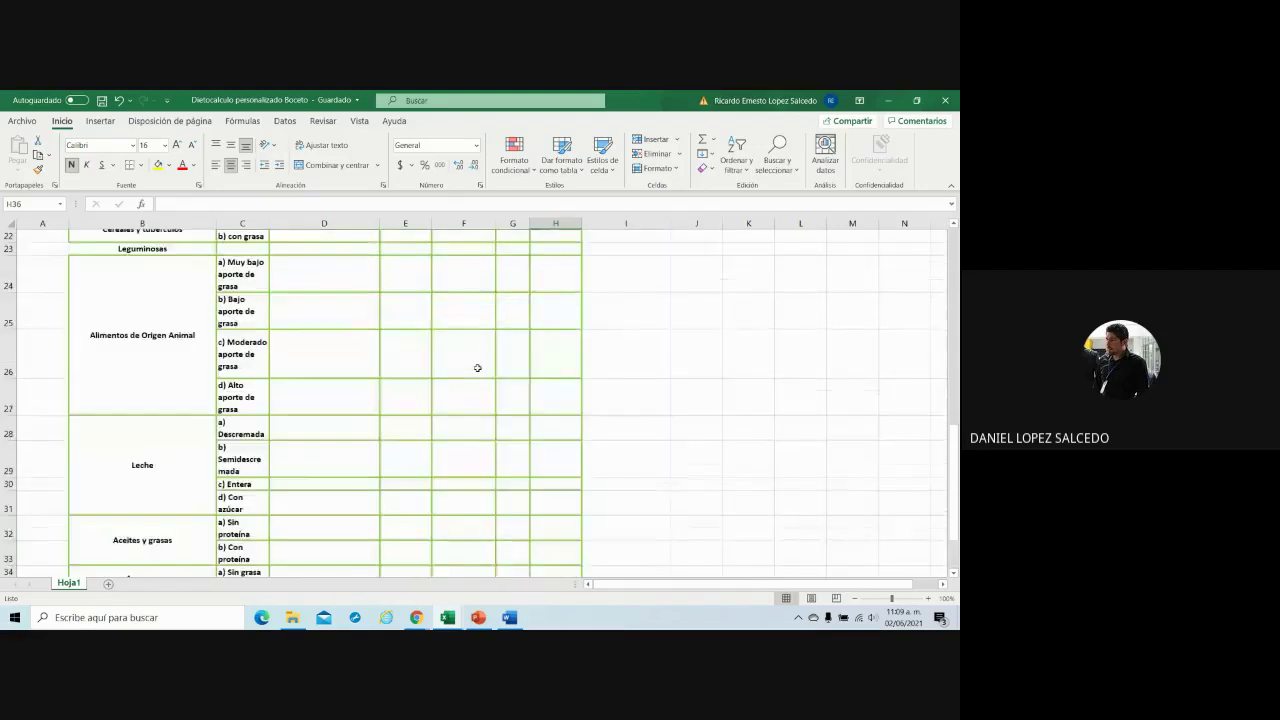
{"action": "scroll", "coordinate": [478, 368], "scroll_direction": "up", "scroll_amount": 1}
{"action": "scroll", "coordinate": [478, 368], "scroll_direction": "up", "scroll_amount": 6}
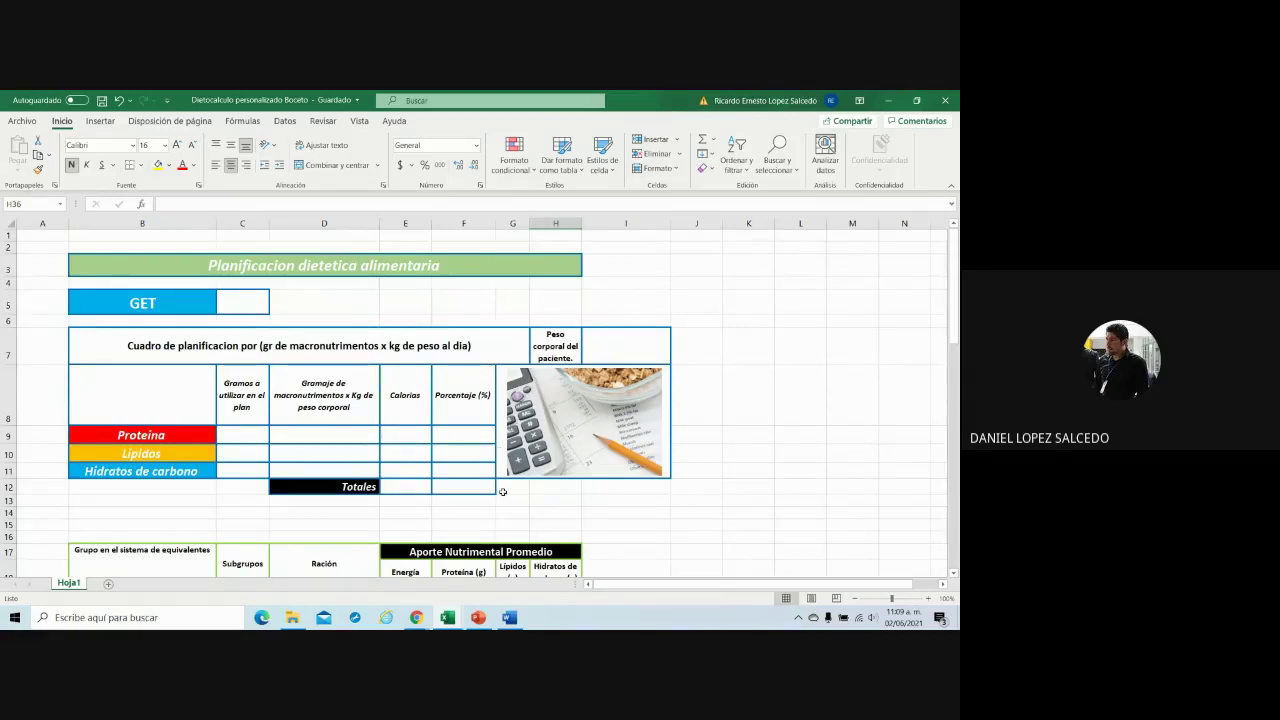
{"action": "scroll", "coordinate": [503, 492], "scroll_direction": "down", "scroll_amount": 3}
{"action": "scroll", "coordinate": [503, 492], "scroll_direction": "down", "scroll_amount": 2}
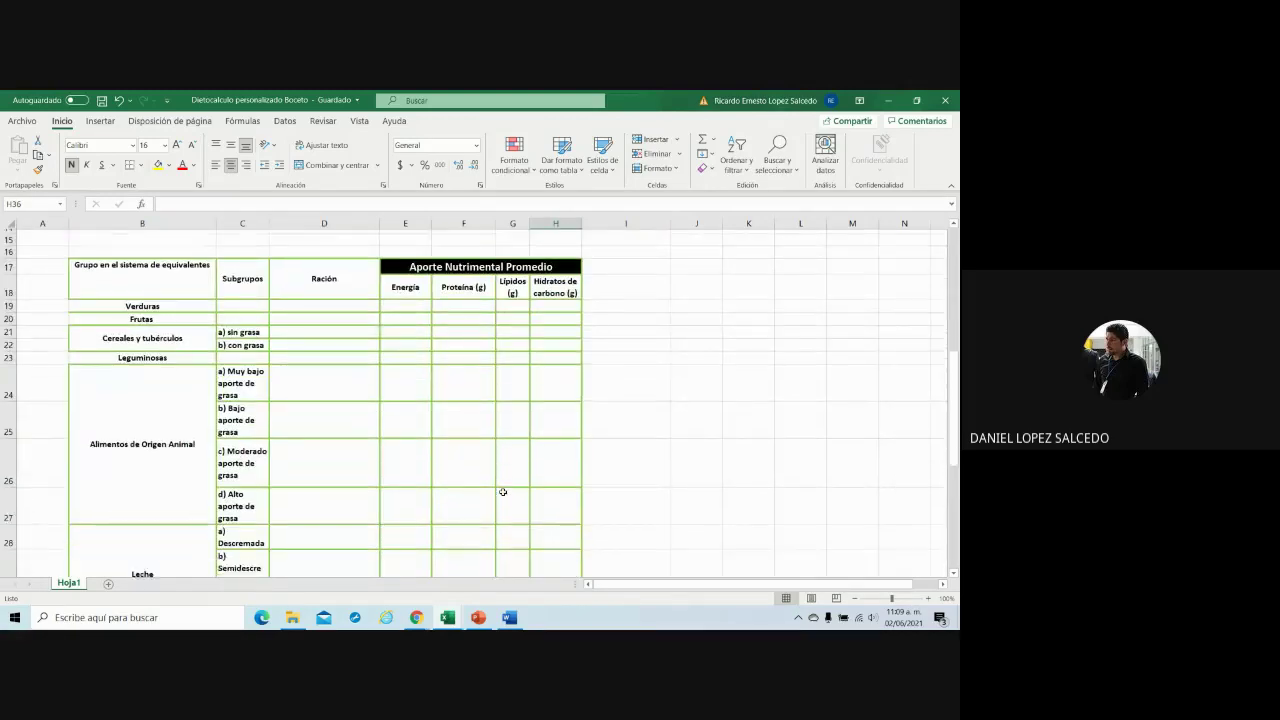
{"action": "scroll", "coordinate": [503, 492], "scroll_direction": "down", "scroll_amount": 2}
{"action": "scroll", "coordinate": [503, 492], "scroll_direction": "down", "scroll_amount": 2}
{"action": "scroll", "coordinate": [503, 492], "scroll_direction": "down", "scroll_amount": 1}
{"action": "scroll", "coordinate": [503, 492], "scroll_direction": "up", "scroll_amount": 1}
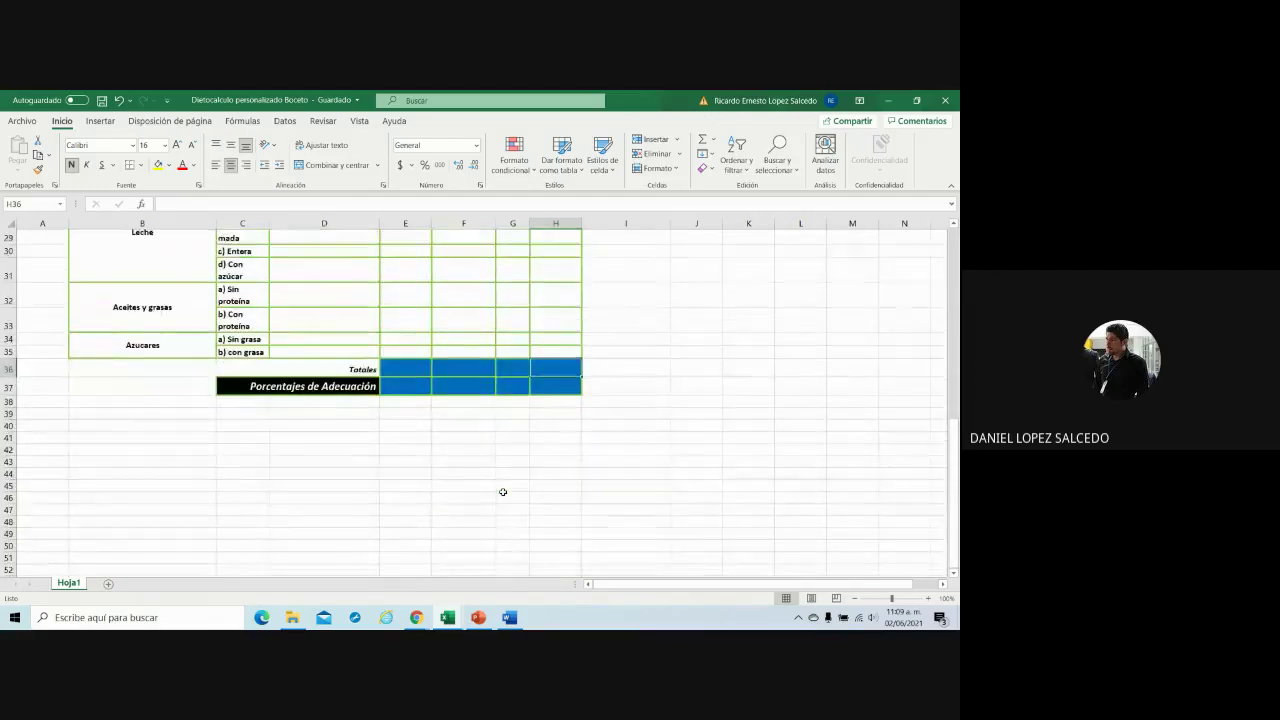
{"action": "scroll", "coordinate": [503, 492], "scroll_direction": "up", "scroll_amount": 2}
{"action": "scroll", "coordinate": [503, 492], "scroll_direction": "up", "scroll_amount": 4}
{"action": "scroll", "coordinate": [503, 492], "scroll_direction": "up", "scroll_amount": 3}
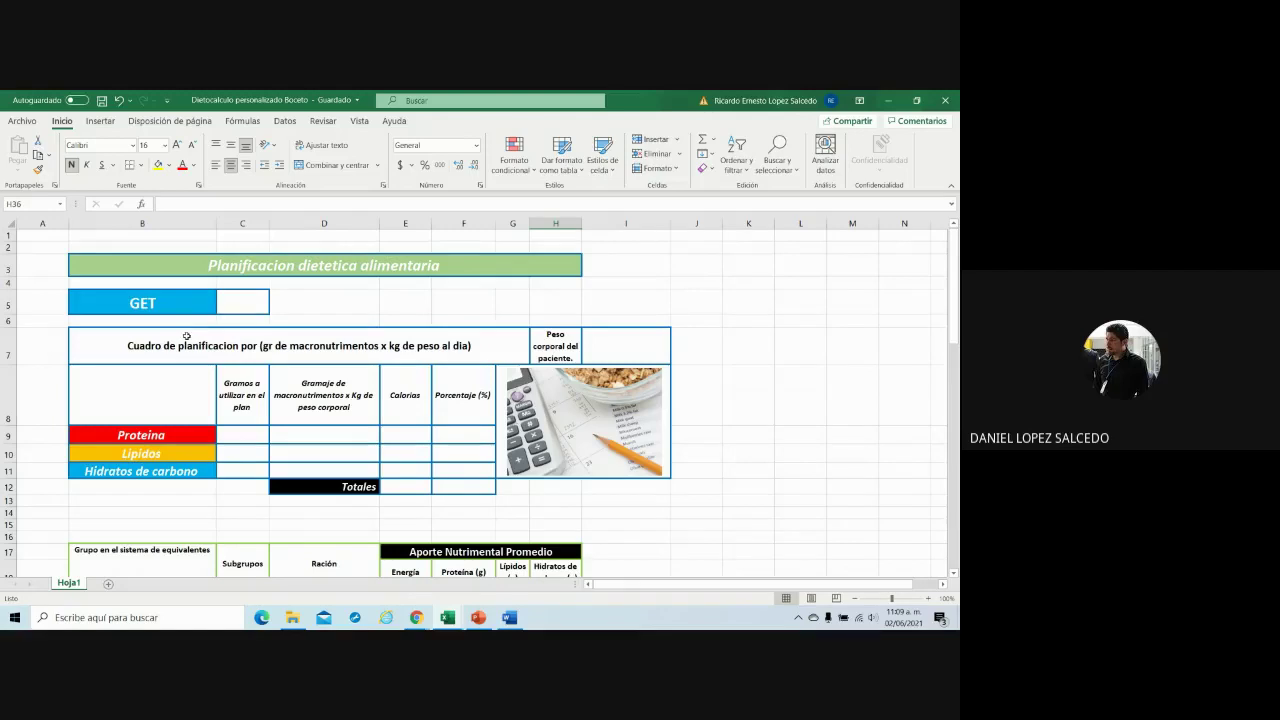
- Enter 1800 as the GET total energy value in cell C5
{"action": "left_click", "coordinate": [249, 300]}
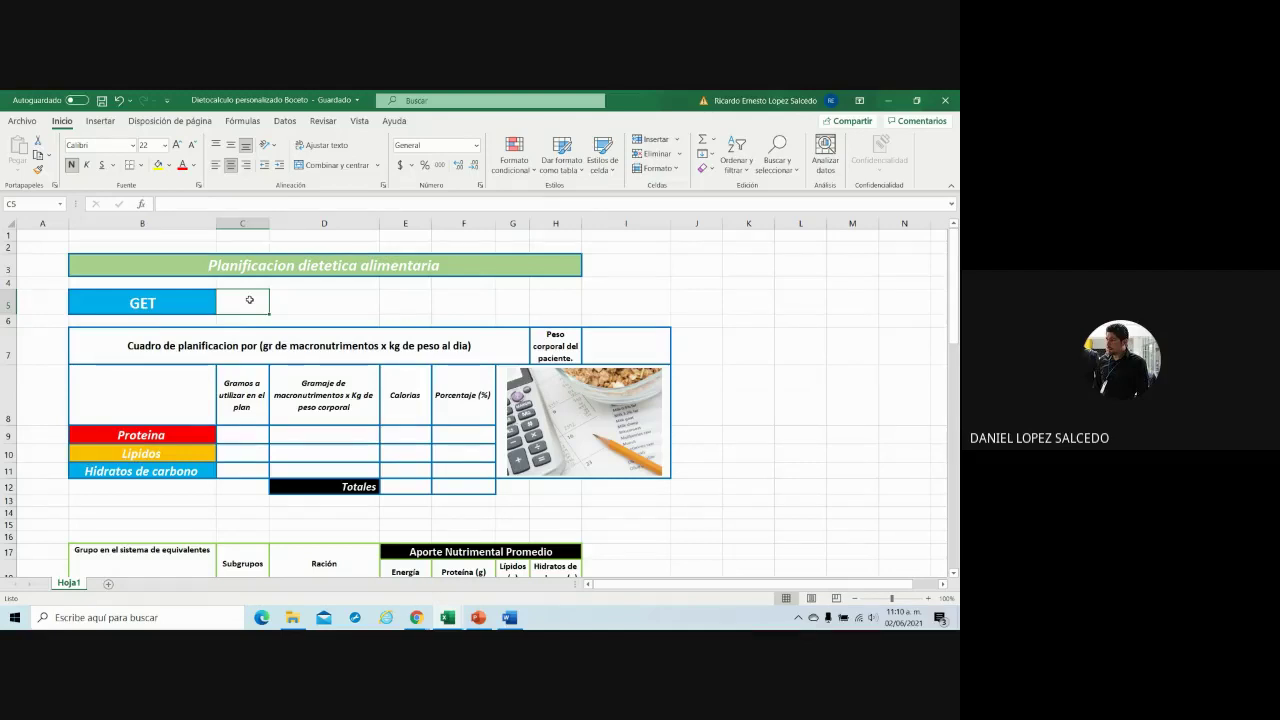
{"action": "left_click_drag", "start_coordinate": [249, 299], "coordinate": [244, 300]}
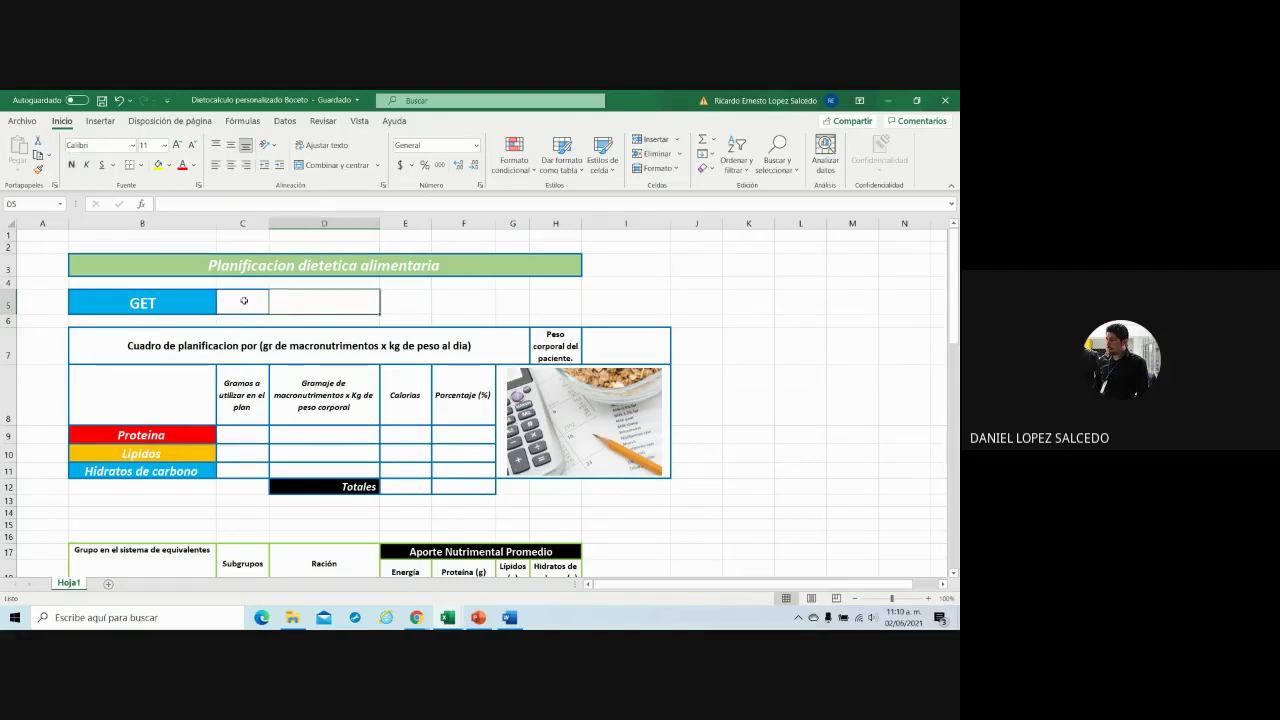
{"action": "type", "text": "18"}
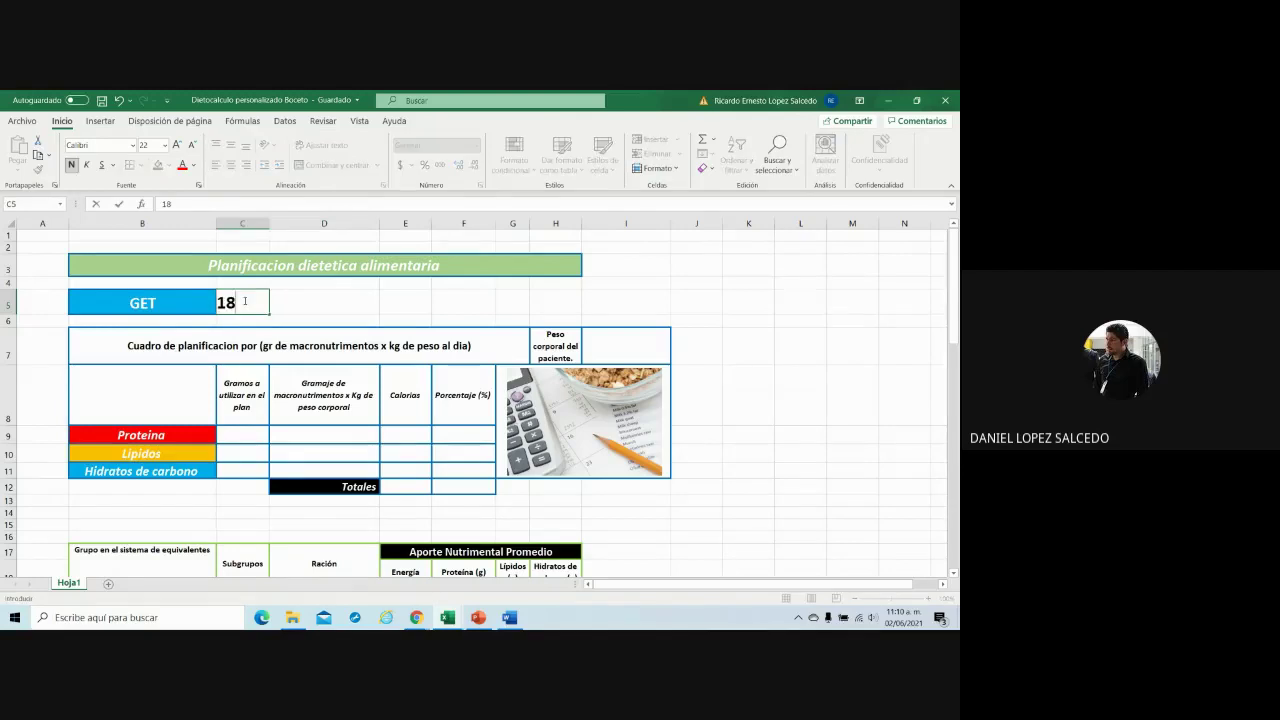
{"action": "type", "text": "00"}
{"action": "left_click", "coordinate": [373, 295]}
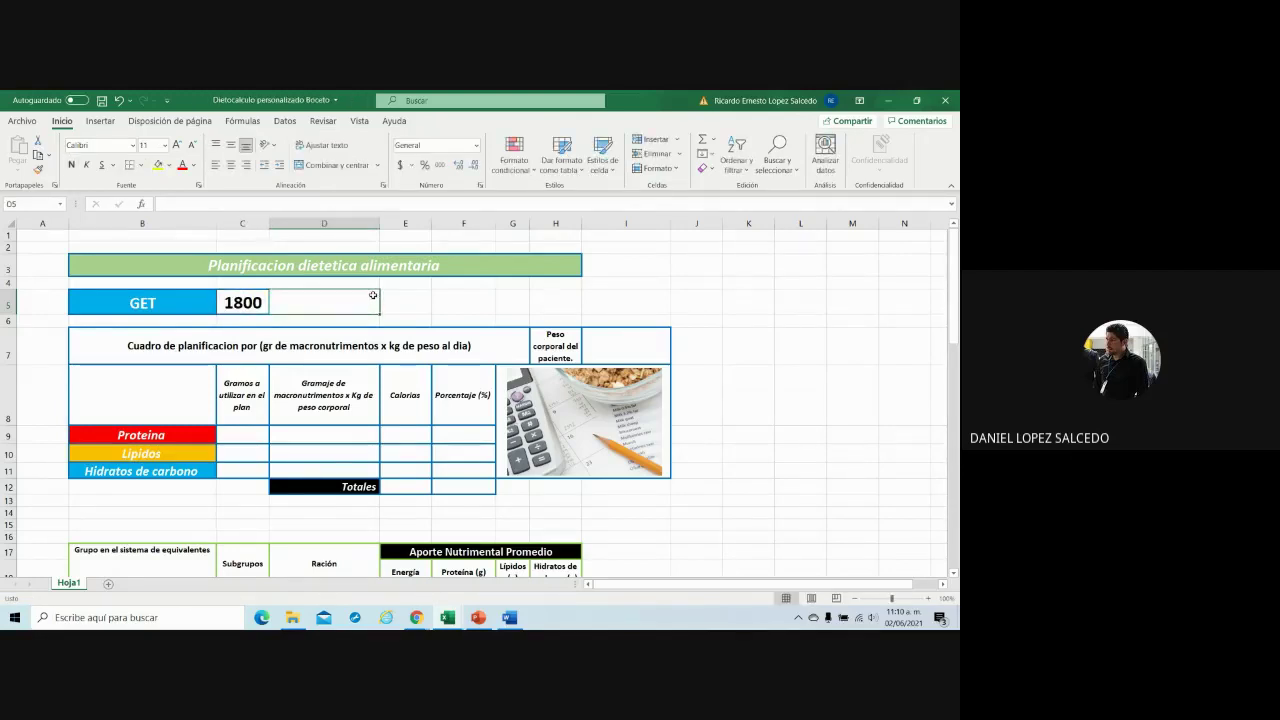
{"action": "left_click", "coordinate": [468, 304]}
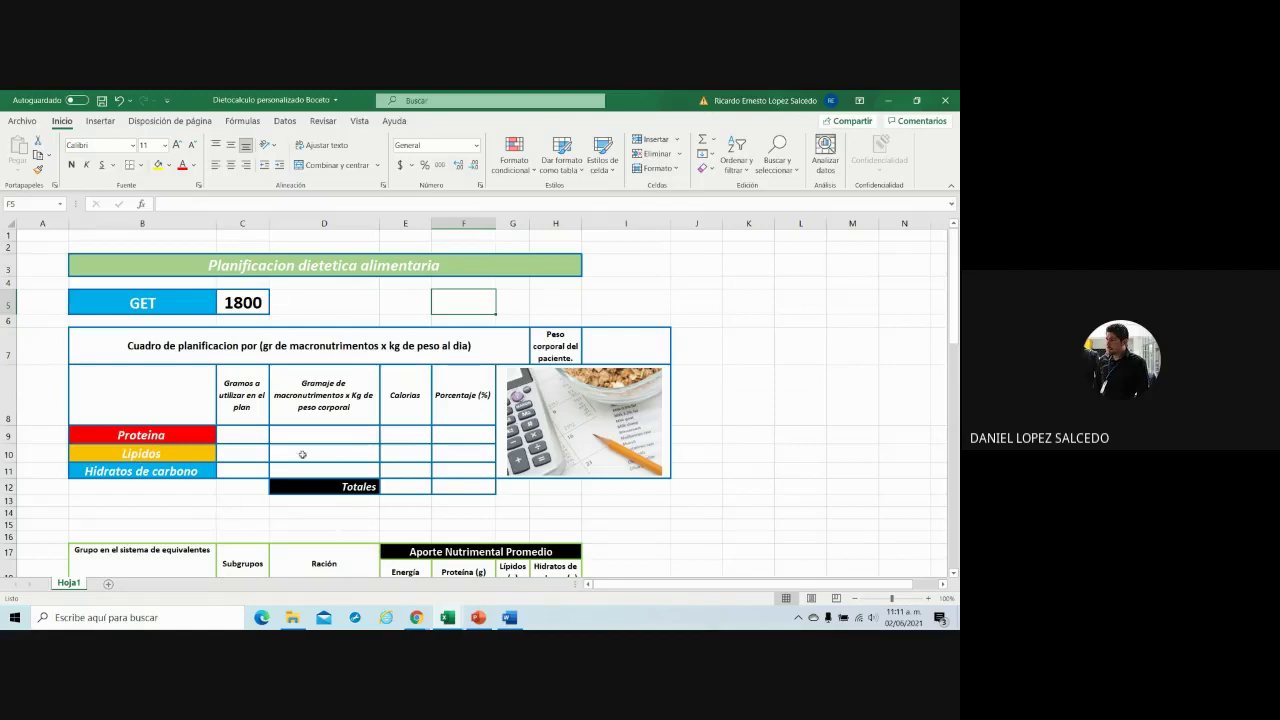
{"action": "left_click", "coordinate": [266, 311]}
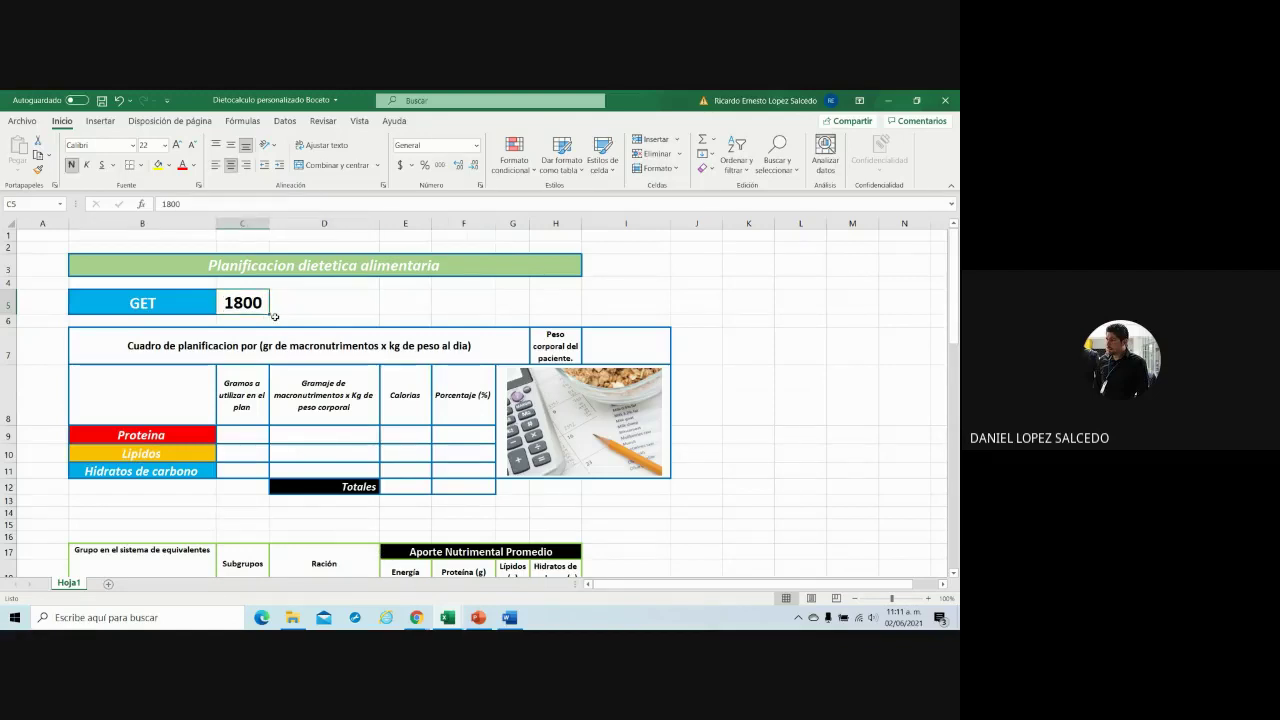
{"action": "left_click", "coordinate": [340, 306]}
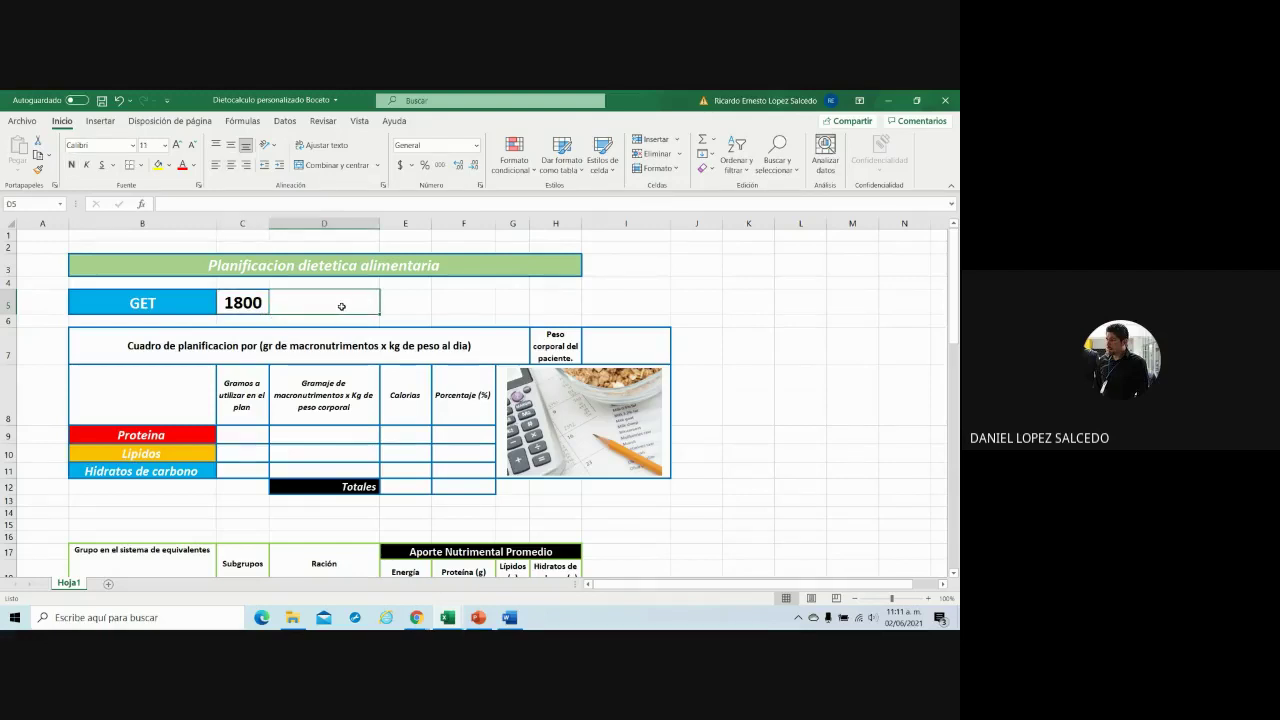
- Enter 70 in cell I7 beside 'Peso corporal del paciente'
{"action": "left_click", "coordinate": [612, 352]}
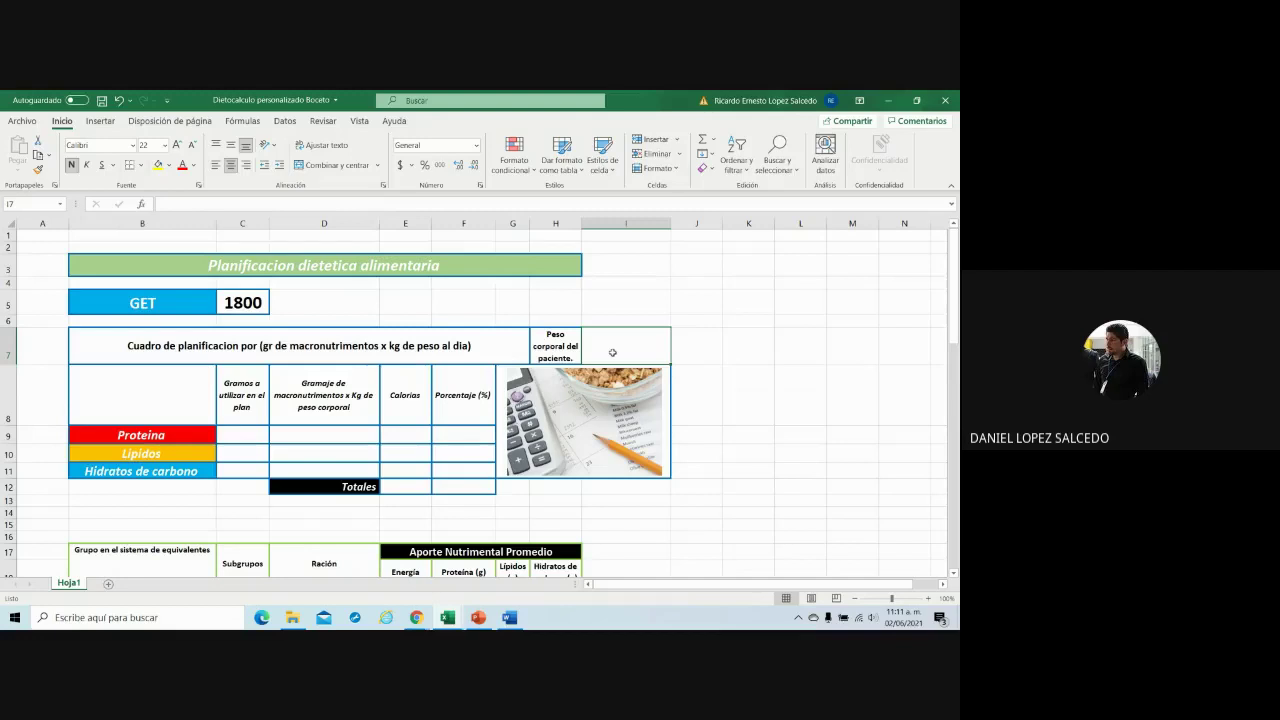
{"action": "type", "text": "70"}
{"action": "left_click", "coordinate": [726, 343]}
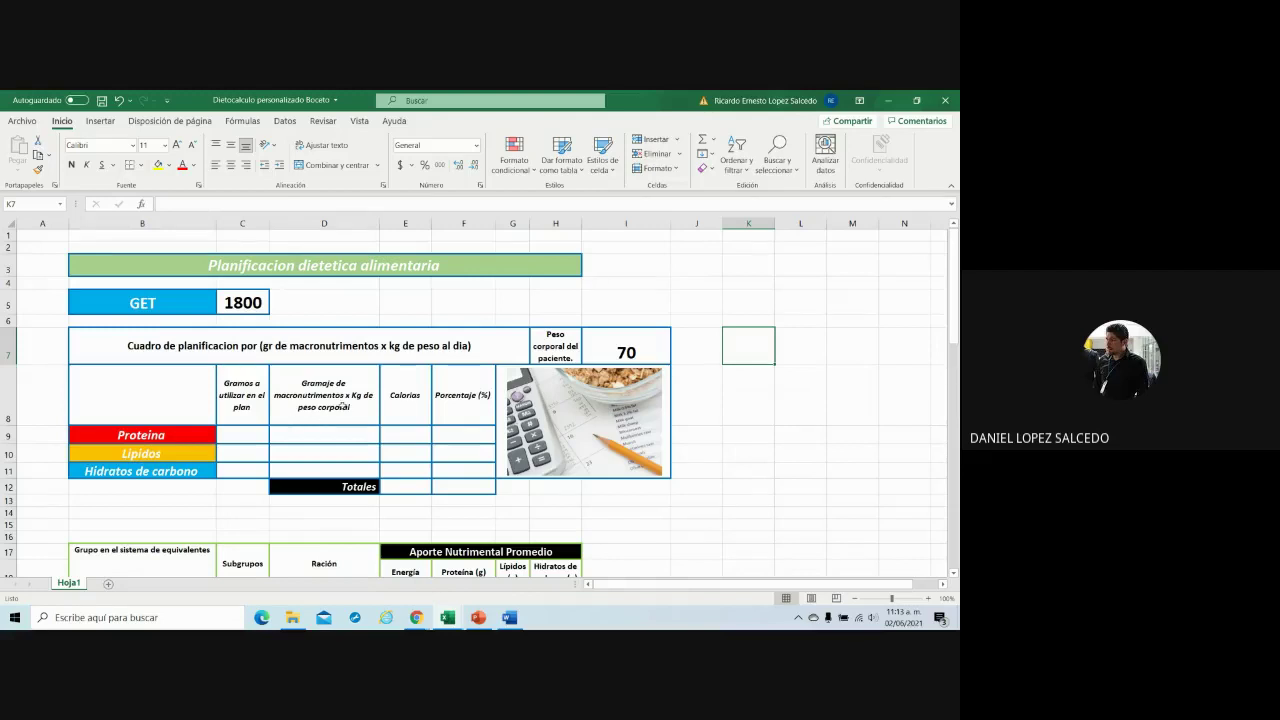
{"action": "scroll", "coordinate": [406, 414], "scroll_direction": "down", "scroll_amount": 1}
{"action": "scroll", "coordinate": [406, 414], "scroll_direction": "up", "scroll_amount": 1}
{"action": "left_click", "coordinate": [308, 302]}
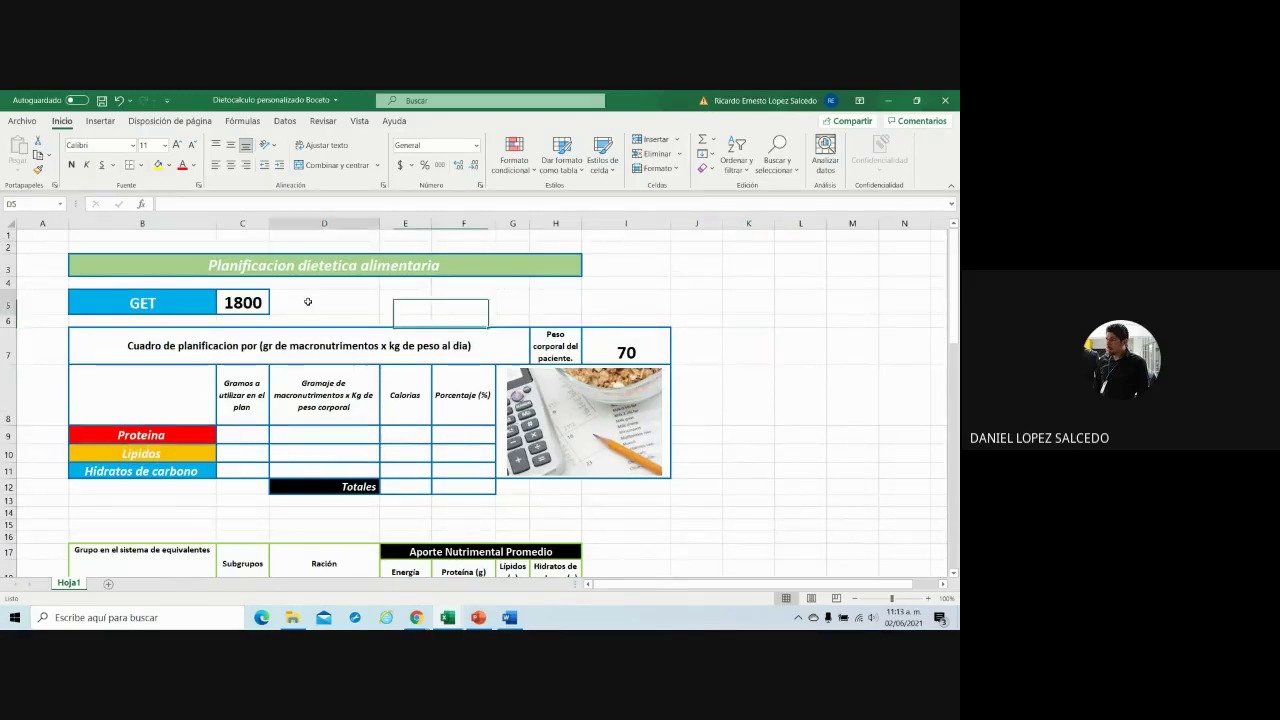
{"action": "left_click", "coordinate": [618, 358]}
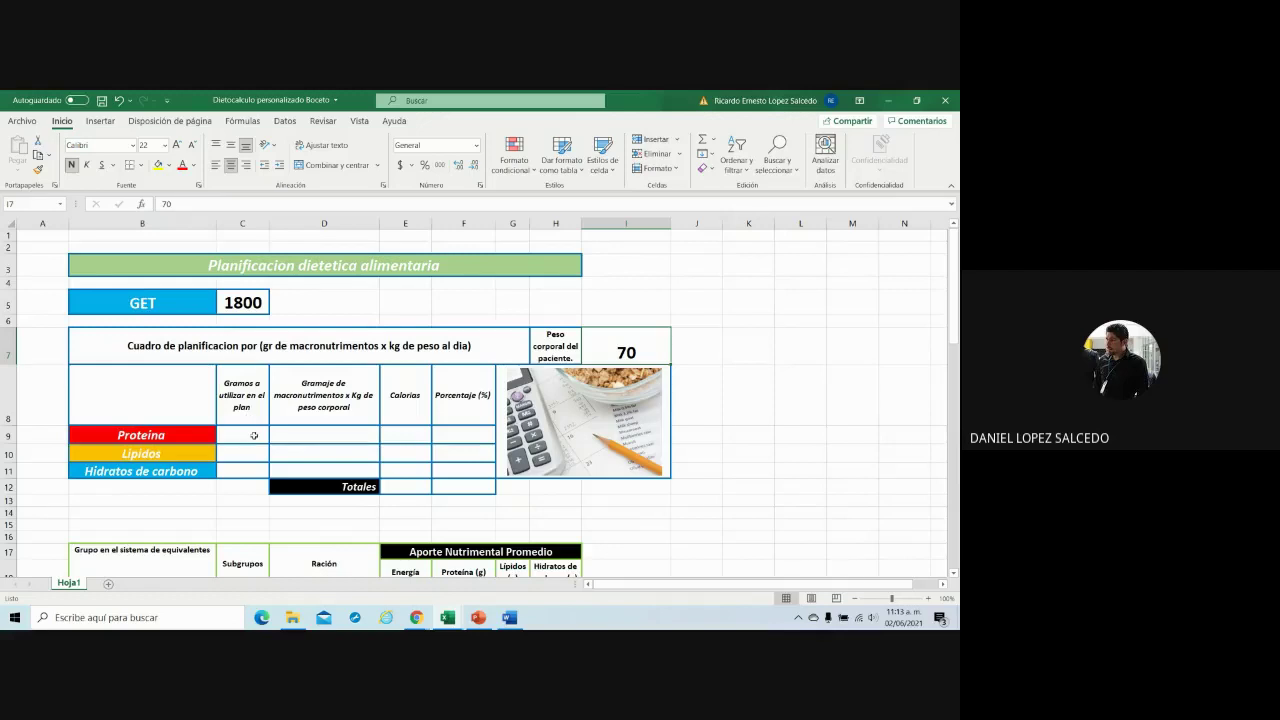
- Build the Proteina grams formula in D9 multiplying C9 by the body weight in I7
{"action": "left_click", "coordinate": [250, 456]}
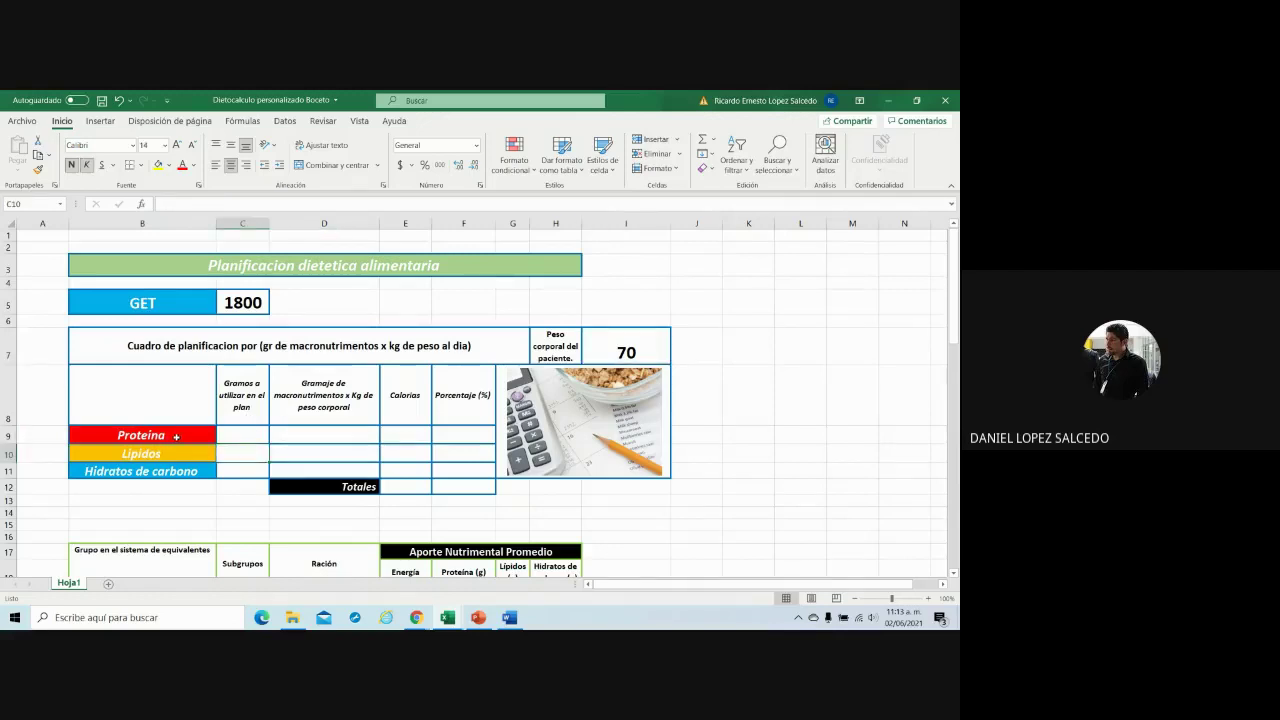
{"action": "left_click", "coordinate": [241, 433]}
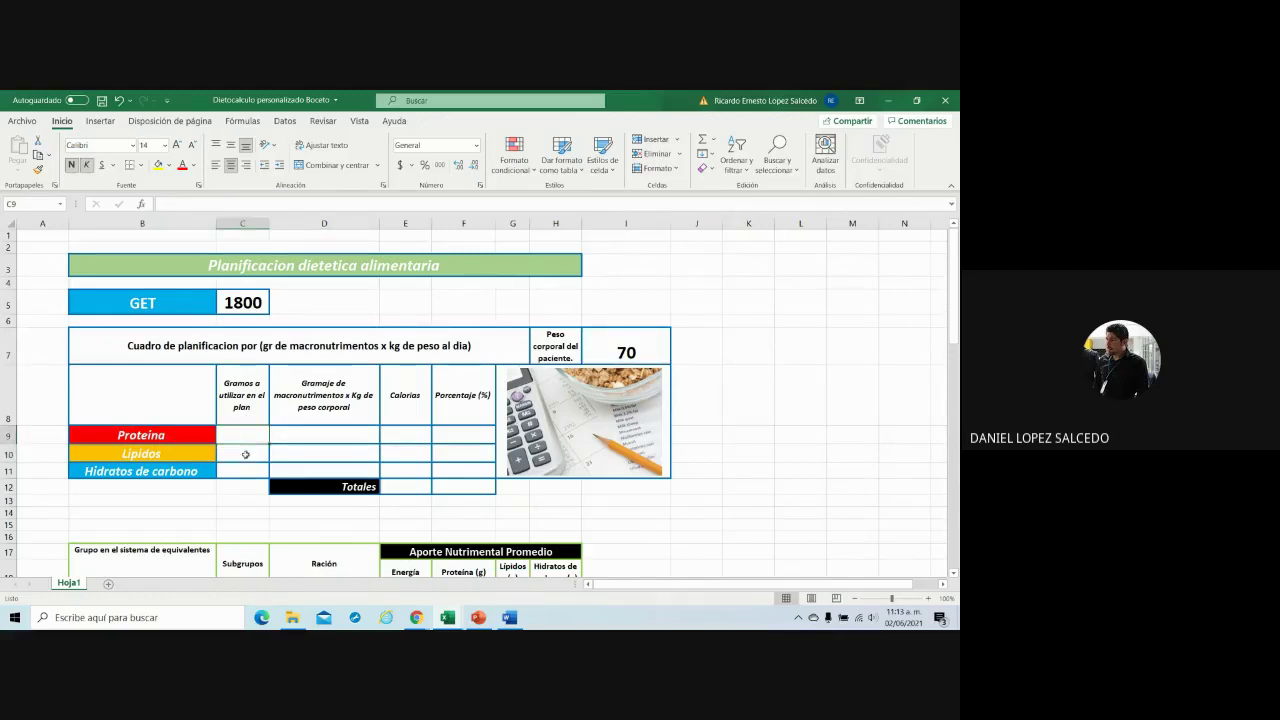
{"action": "left_click", "coordinate": [243, 453]}
{"action": "left_click", "coordinate": [244, 440]}
{"action": "left_click", "coordinate": [328, 438]}
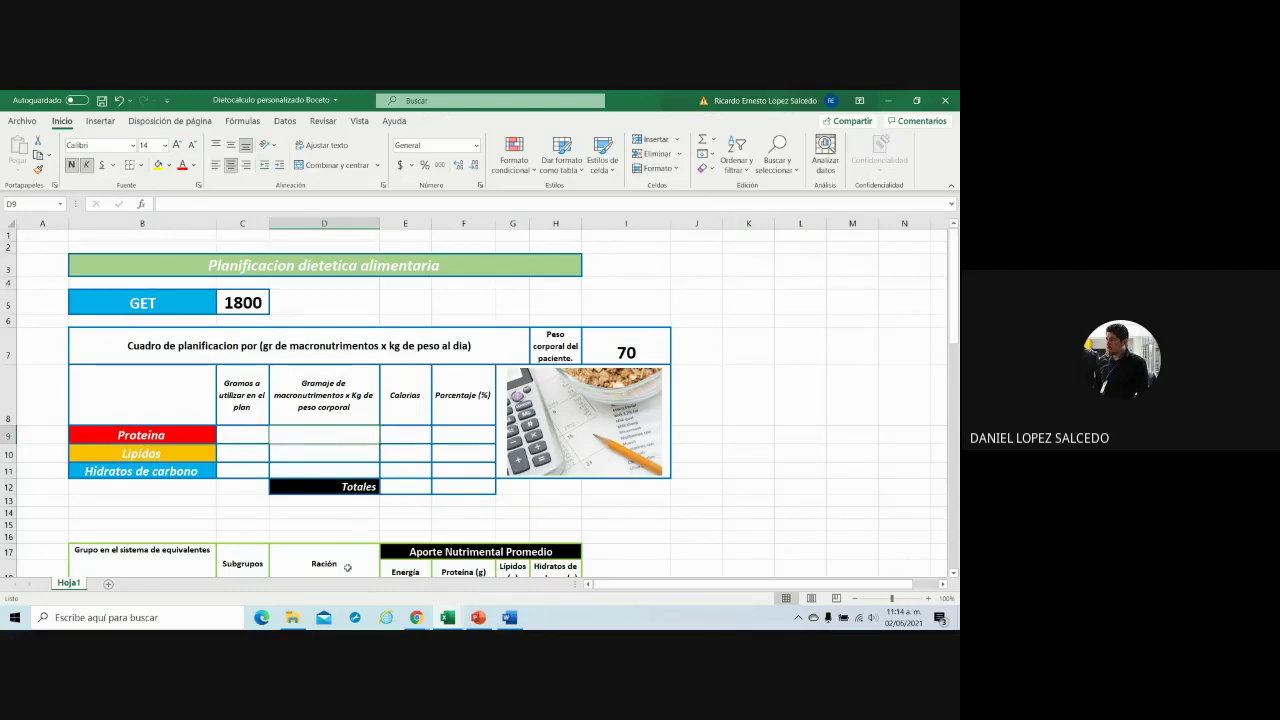
{"action": "type", "text": "="}
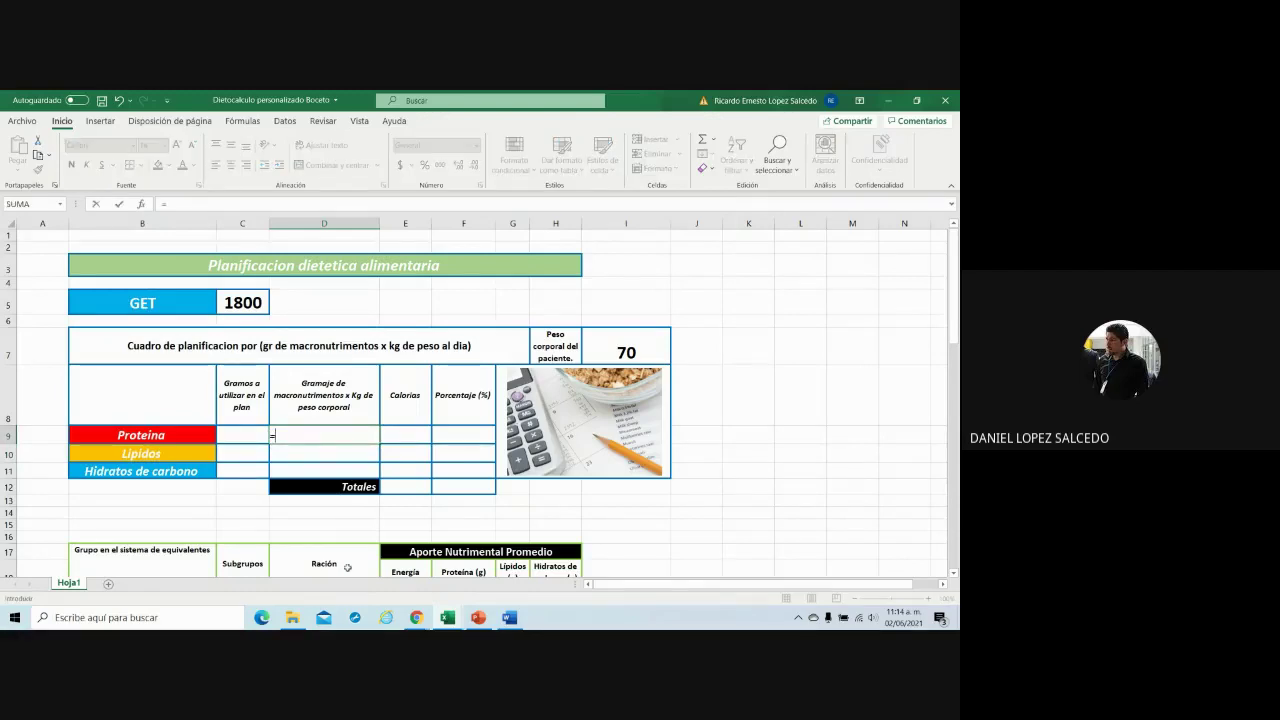
{"action": "type", "text": "("}
{"action": "key", "text": "BackSpace"}
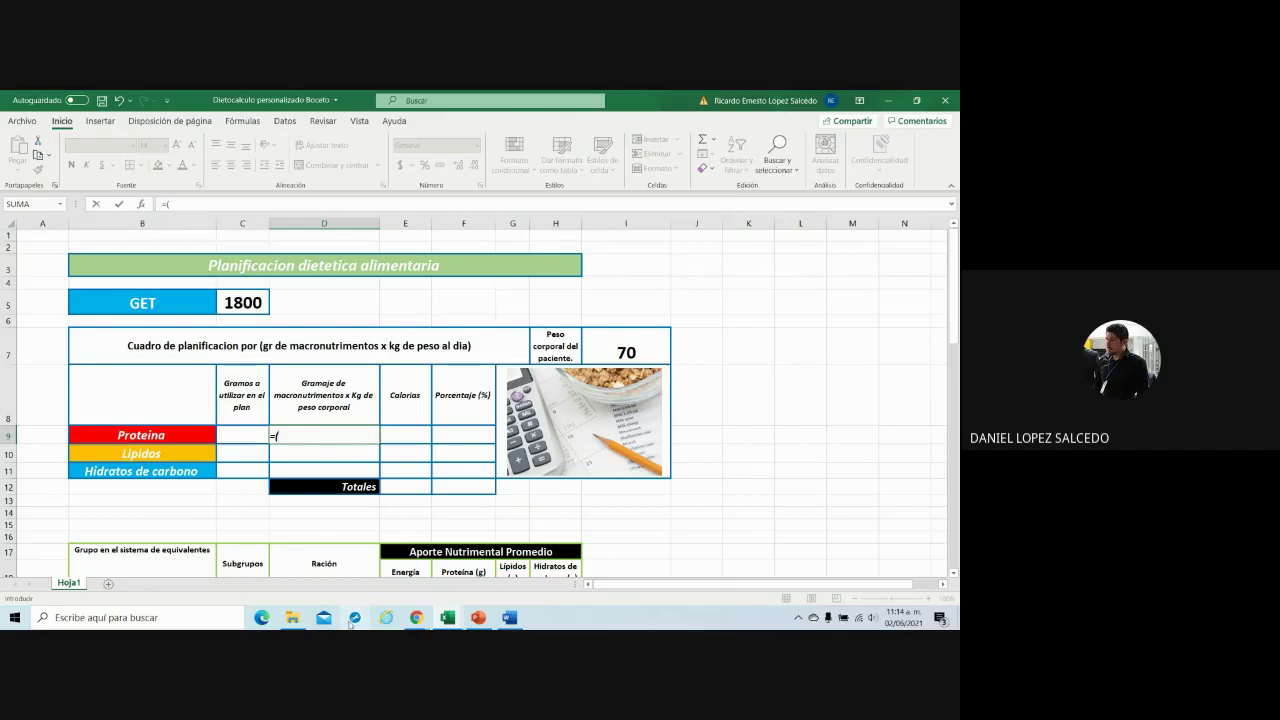
{"action": "left_click", "coordinate": [244, 443]}
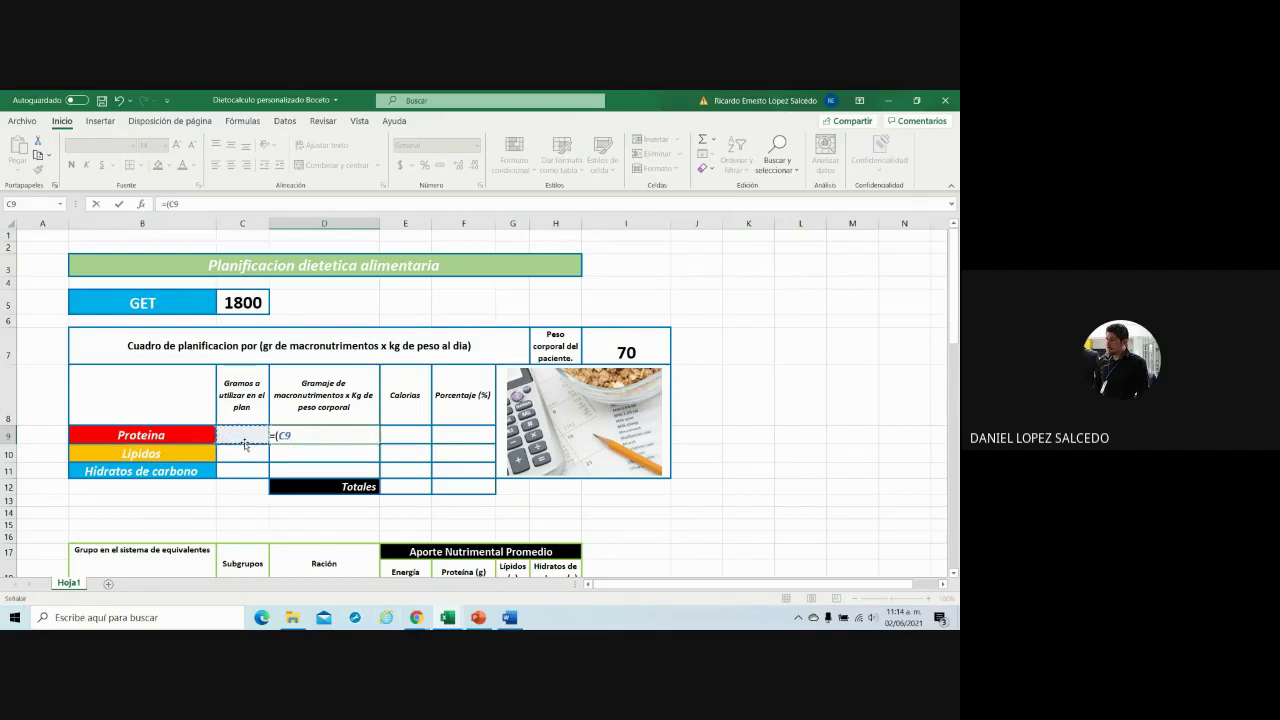
{"action": "type", "text": "*"}
{"action": "left_click", "coordinate": [619, 352]}
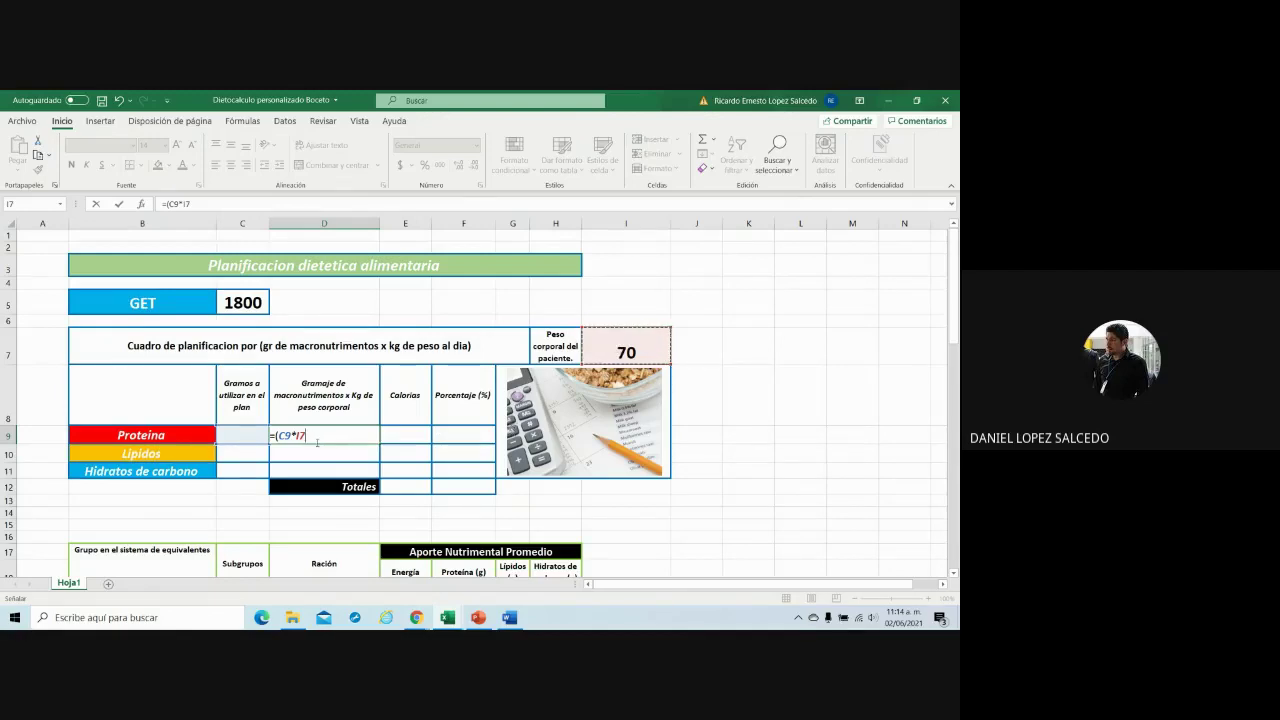
- Lock the body-weight row so D9 reads =(C9*I$7)
{"action": "key", "text": "F2"}
{"action": "key", "text": "Left"}
{"action": "type", "text": "$"}
{"action": "key", "text": "Return"}
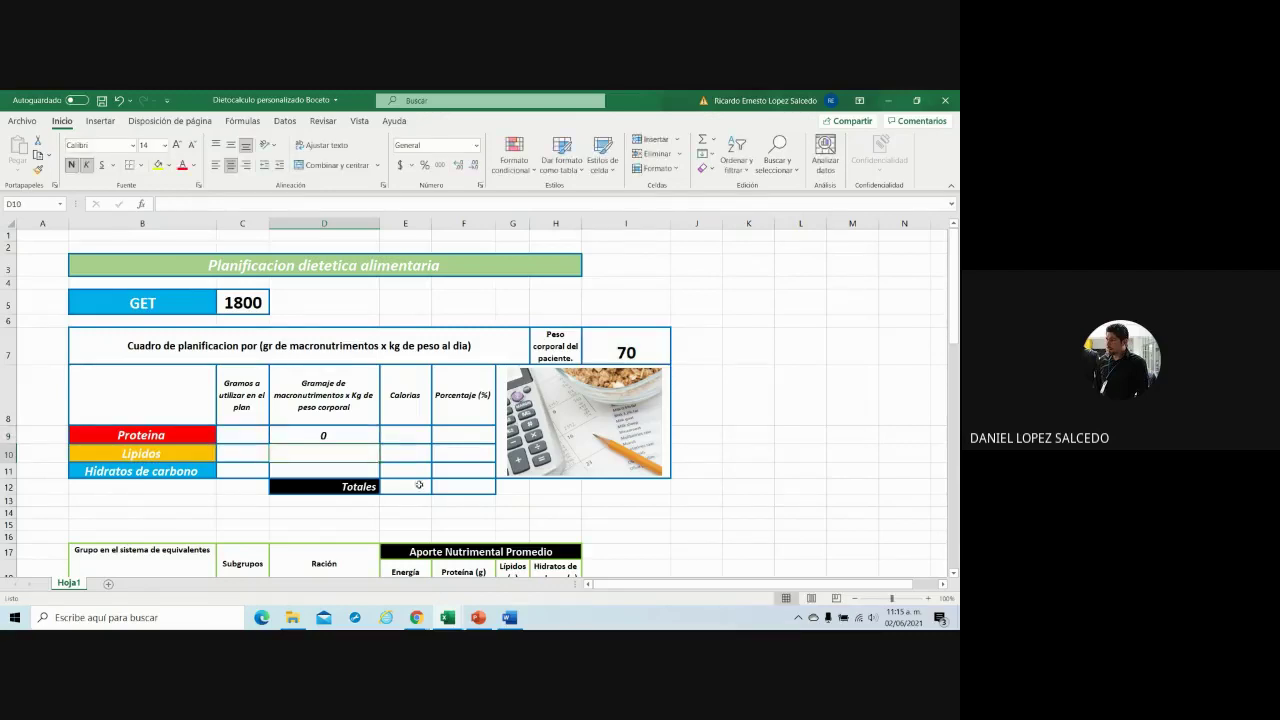
- Enter =(D9*4) in E9 so protein calories are four times the grams
{"action": "left_click", "coordinate": [409, 436]}
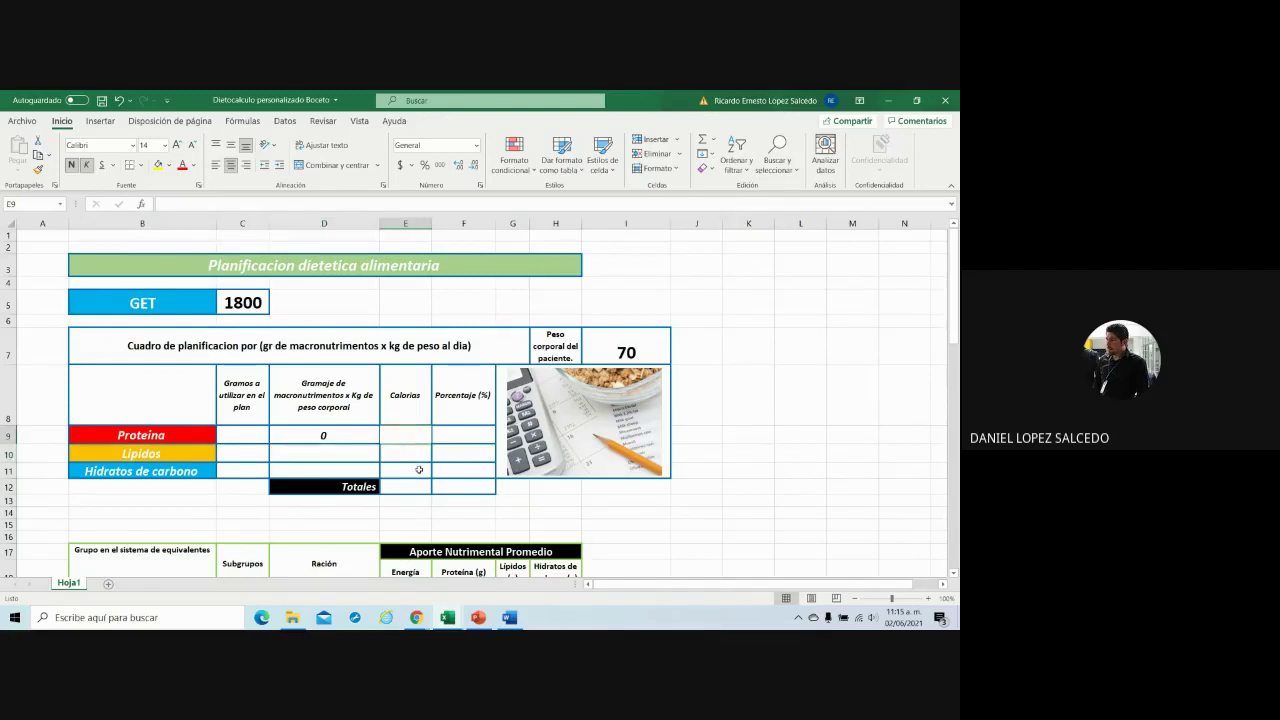
{"action": "type", "text": "="}
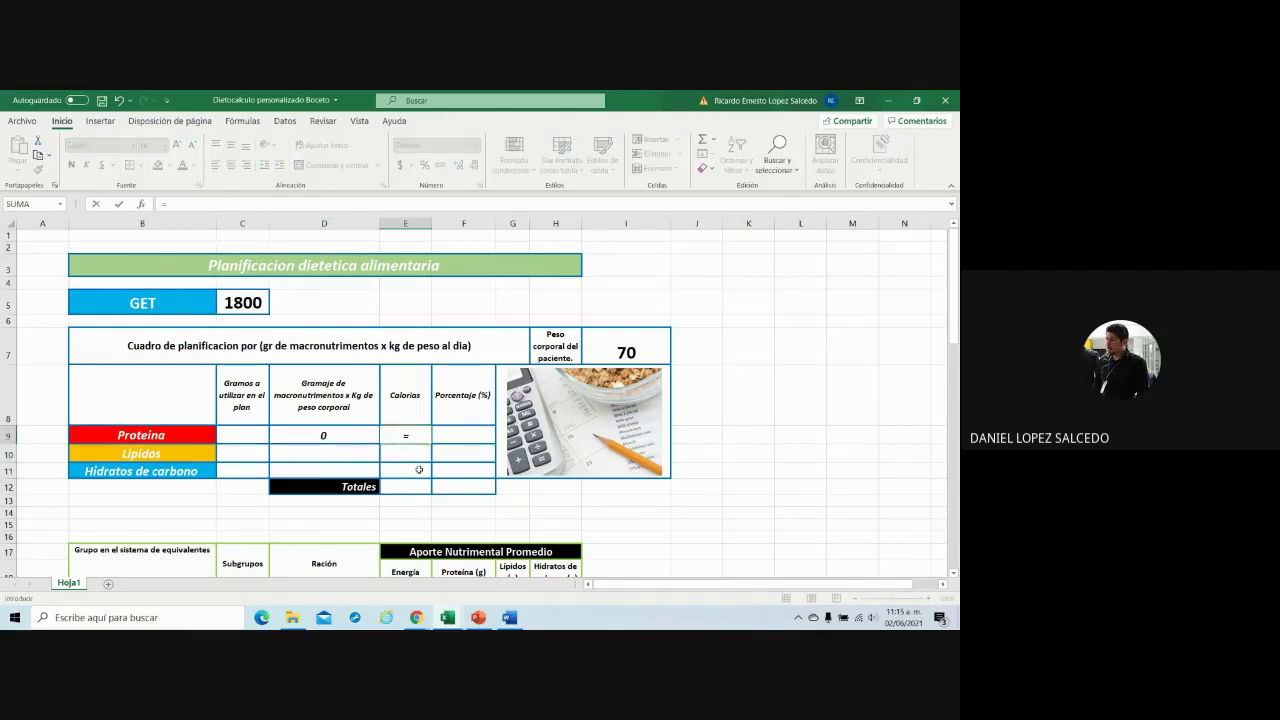
{"action": "type", "text": "("}
{"action": "left_click", "coordinate": [336, 439]}
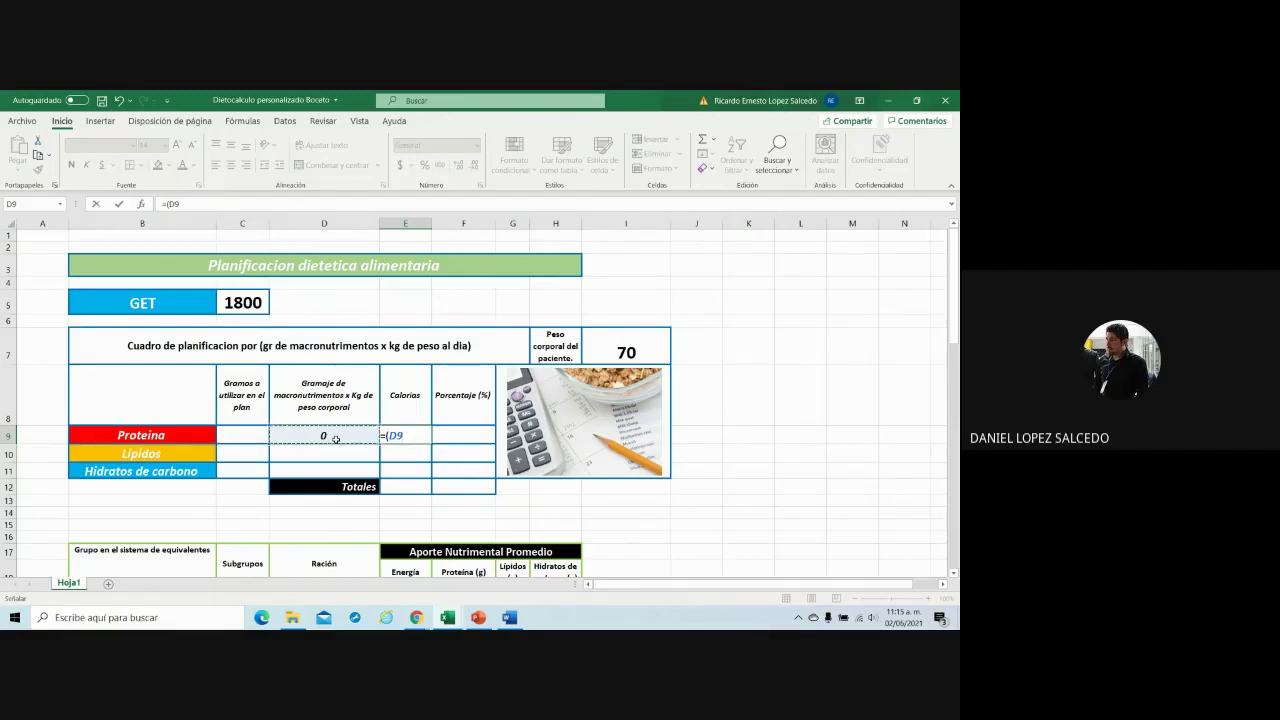
{"action": "type", "text": "*"}
{"action": "type", "text": "4"}
{"action": "key", "text": "Return"}
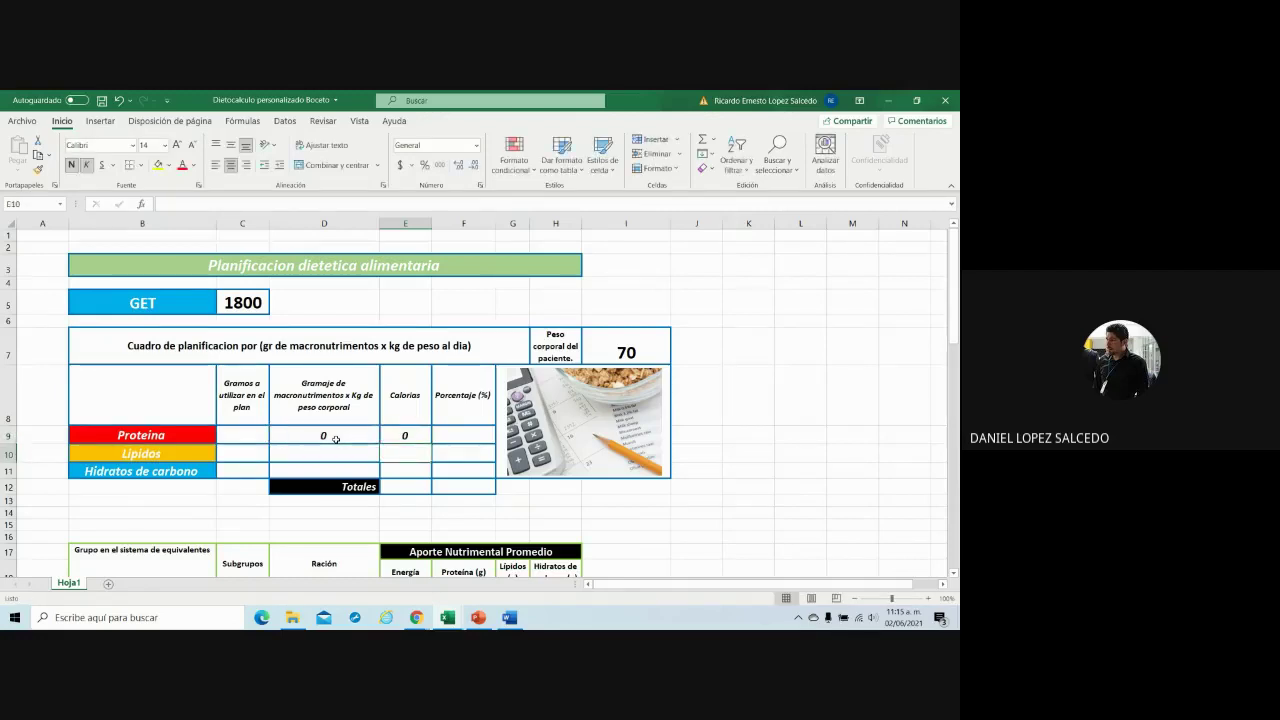
{"action": "left_click", "coordinate": [451, 429]}
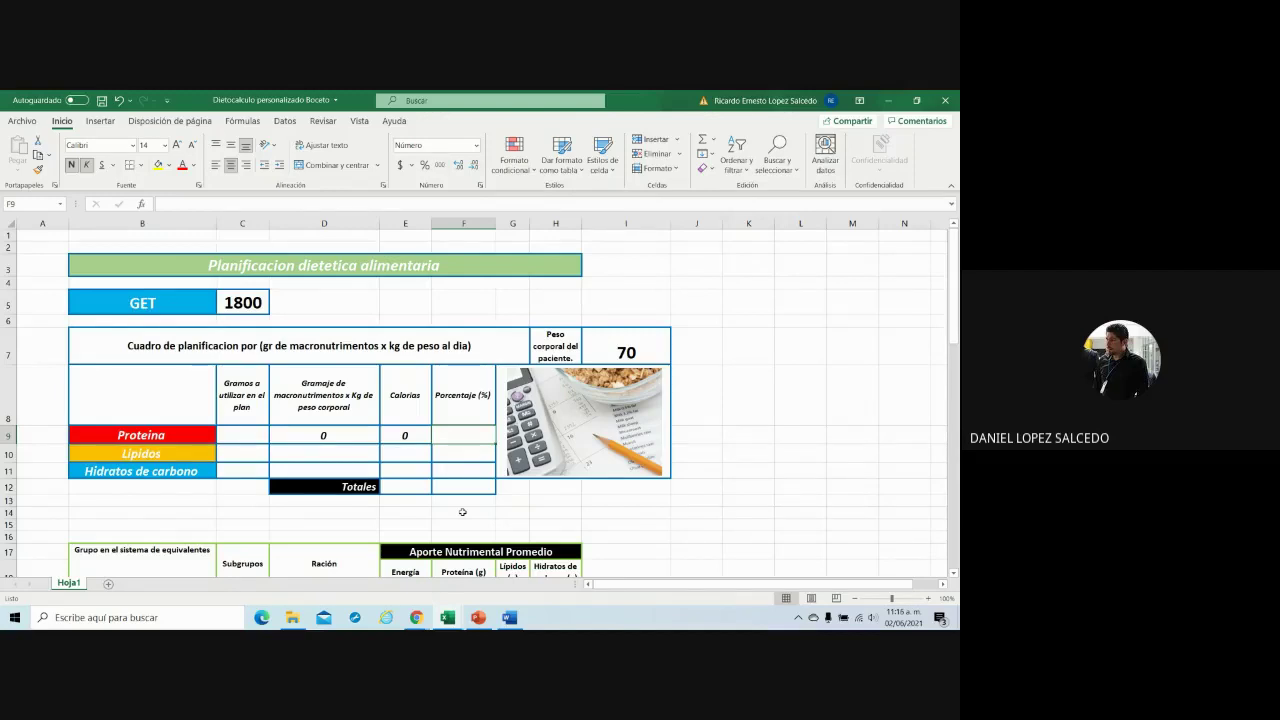
- Start a percentage formula in F9 from C5, then cancel the mistaken entry
{"action": "left_click", "coordinate": [462, 439]}
{"action": "type", "text": "=("}
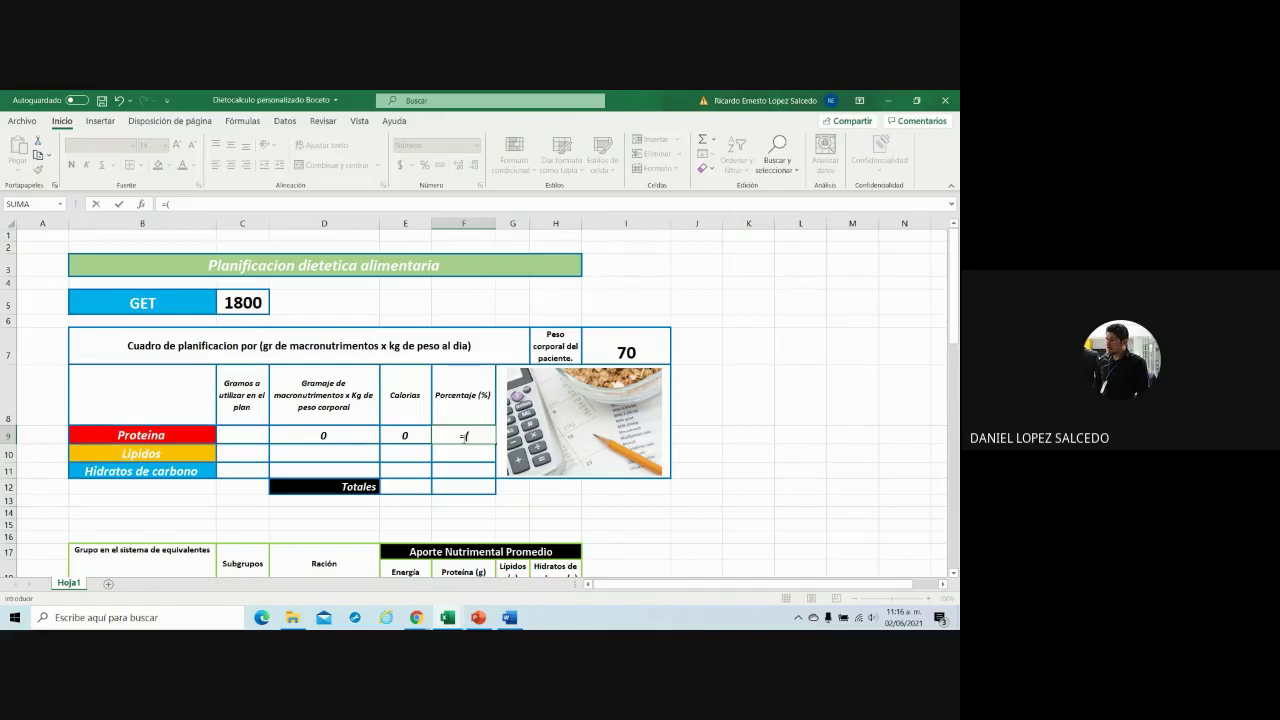
{"action": "left_click", "coordinate": [253, 303]}
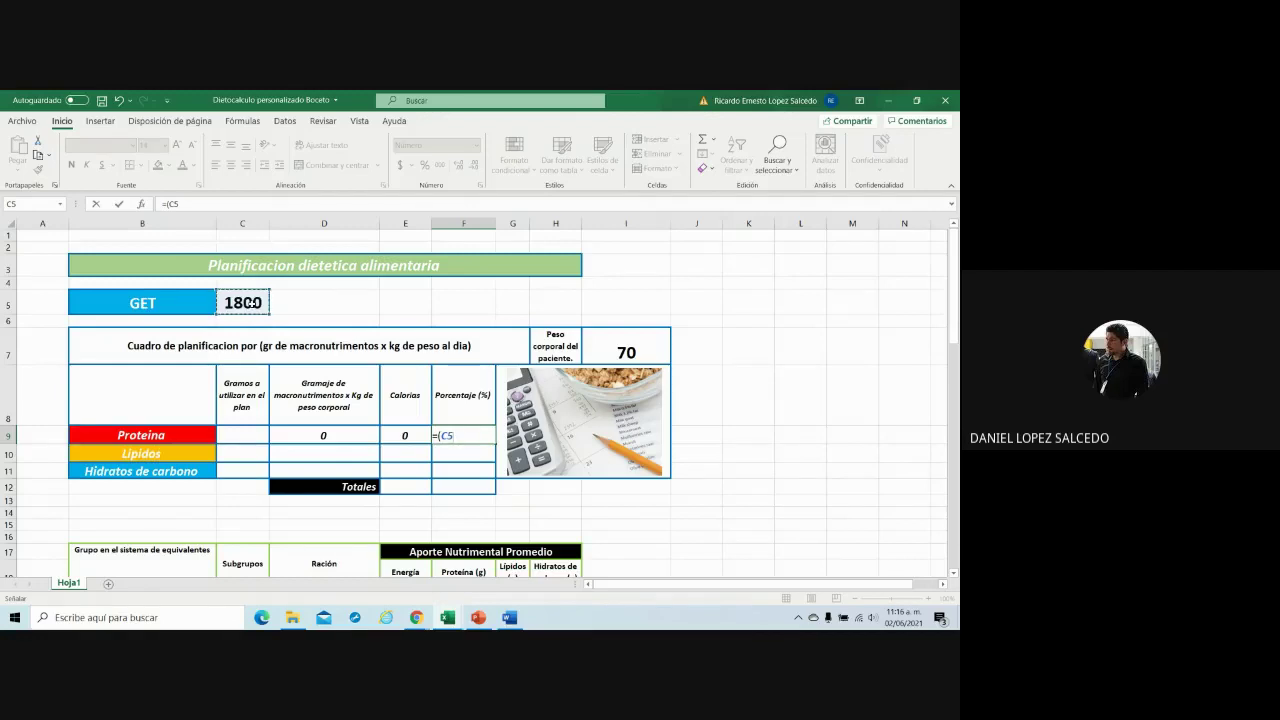
{"action": "type", "text": "*100"}
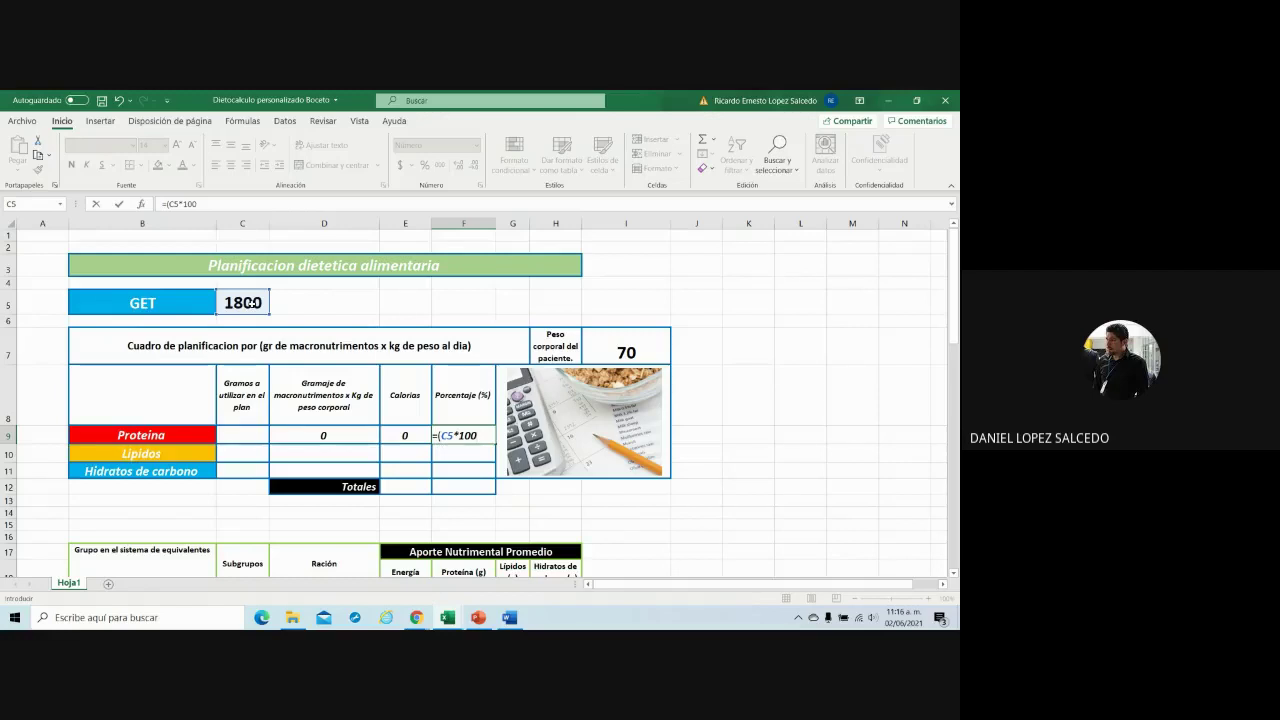
{"action": "key", "text": "BackSpace"}
{"action": "key", "text": "BackSpace"}
{"action": "key", "text": "BackSpace"}
{"action": "key", "text": "BackSpace"}
{"action": "key", "text": "BackSpace"}
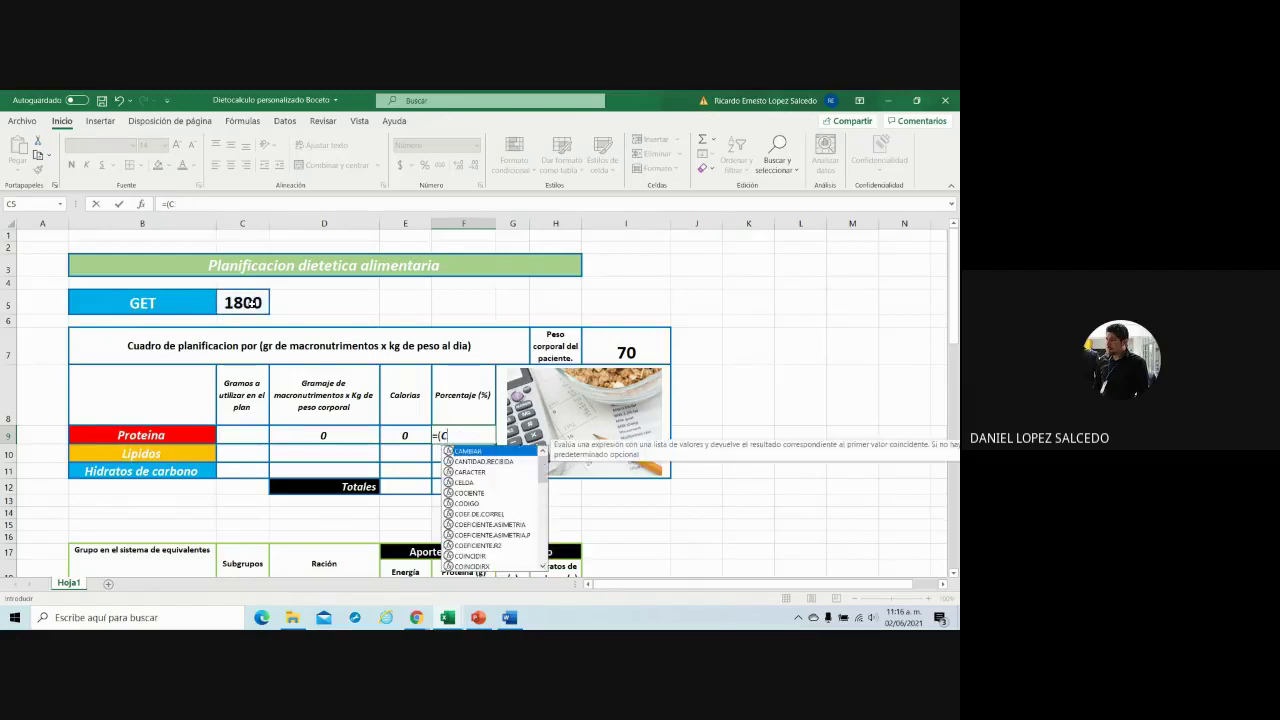
{"action": "key", "text": "BackSpace"}
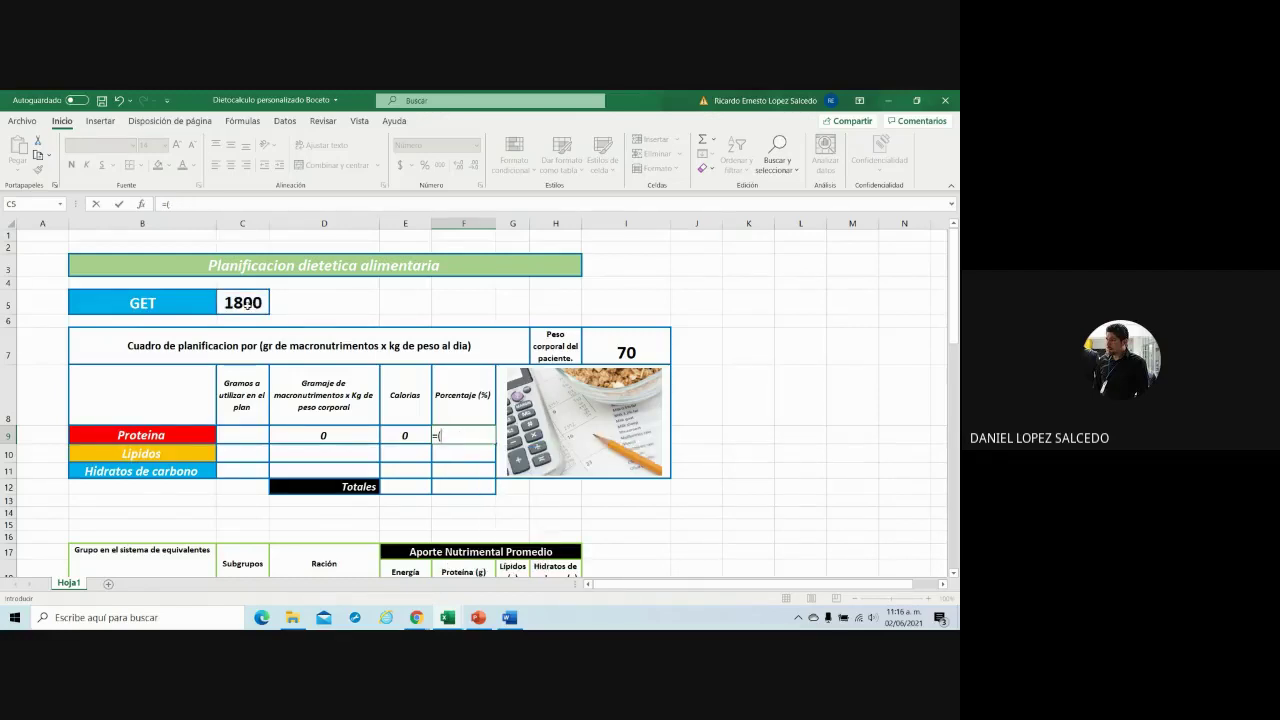
{"action": "key", "text": "Escape"}
- Enter =(E9*100/C$5) in F9 for the protein percentage of GET
{"action": "type", "text": "="}
{"action": "left_click", "coordinate": [408, 434]}
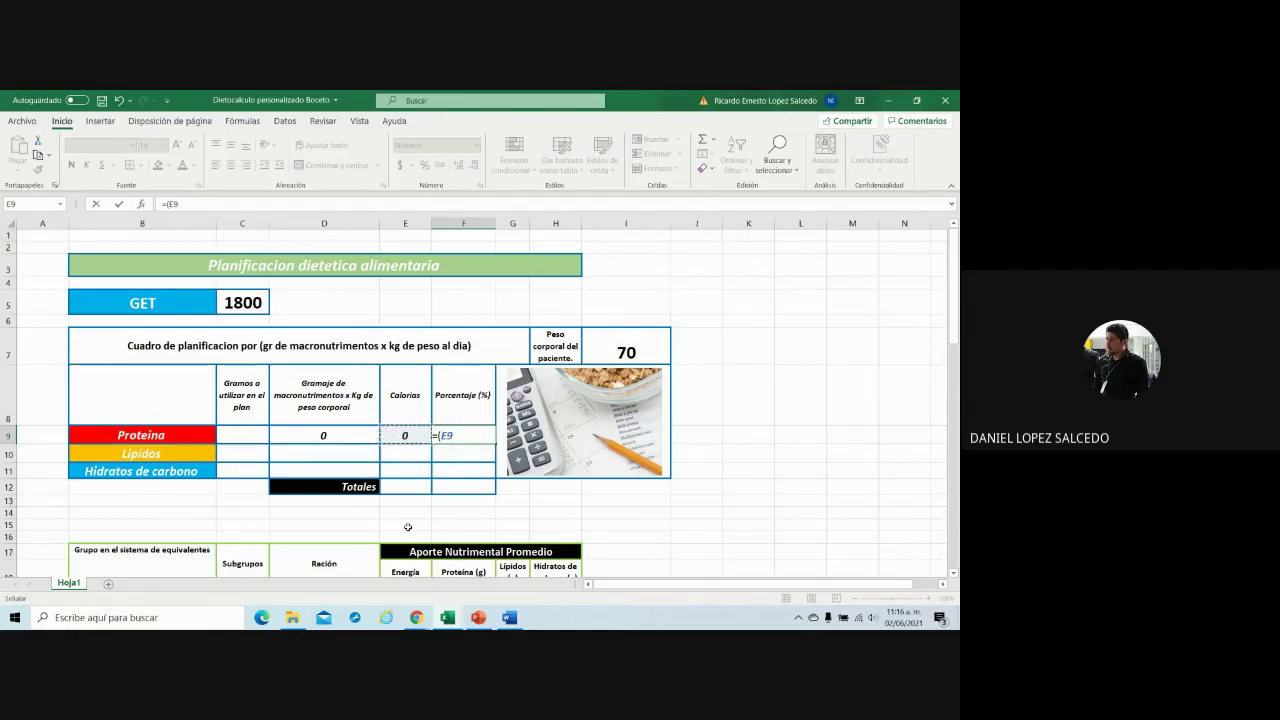
{"action": "type", "text": "*"}
{"action": "type", "text": "1"}
{"action": "type", "text": "00"}
{"action": "type", "text": "/"}
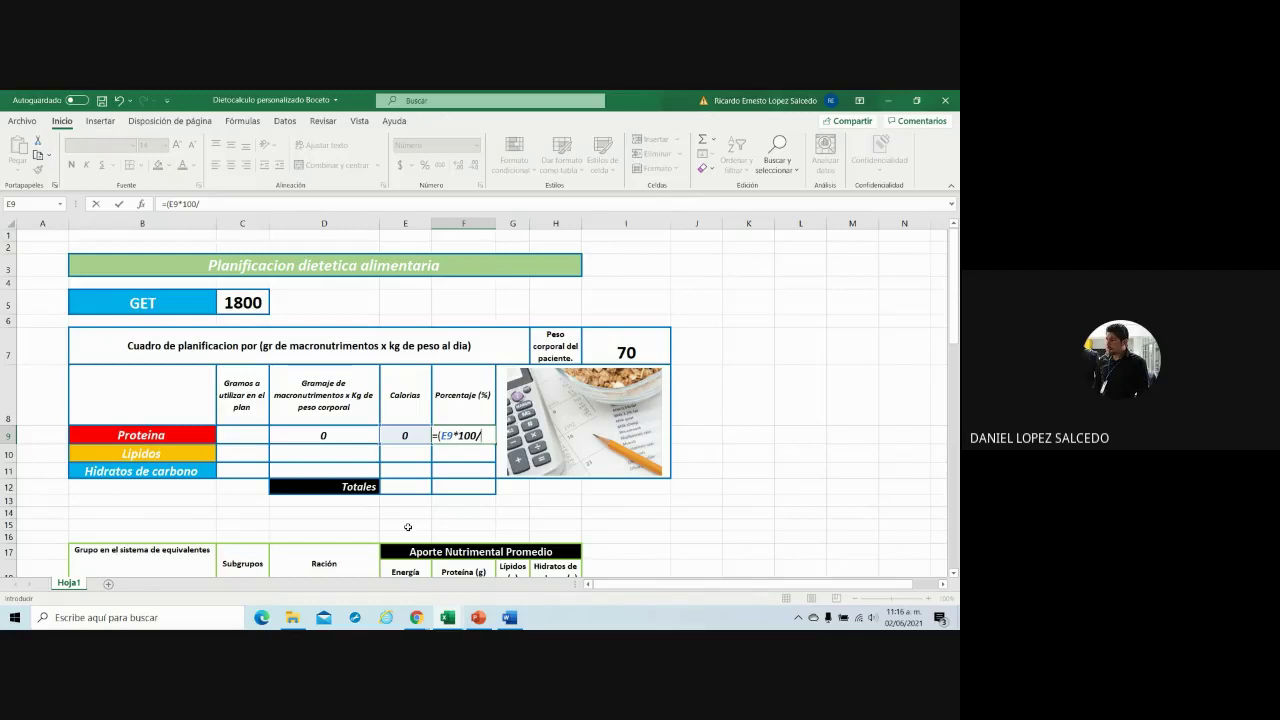
{"action": "left_click", "coordinate": [229, 303]}
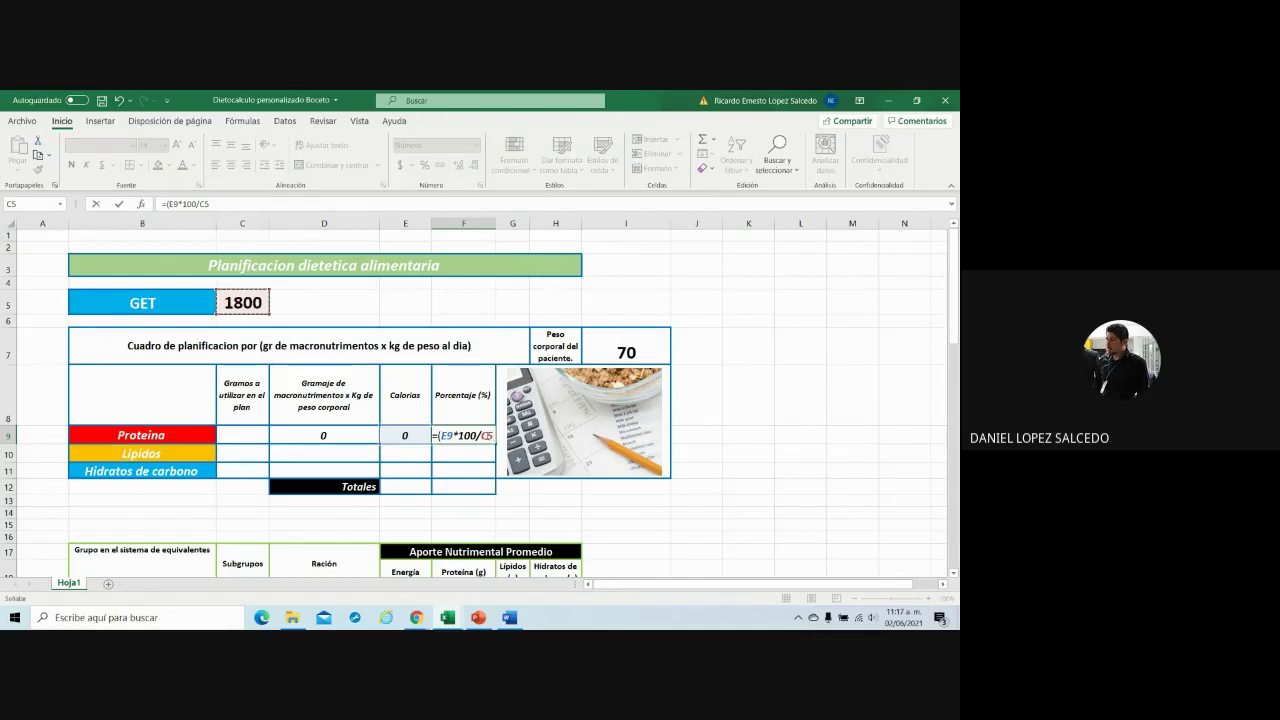
{"action": "key", "text": "F2"}
{"action": "key", "text": "F4"}
{"action": "key", "text": "F4"}
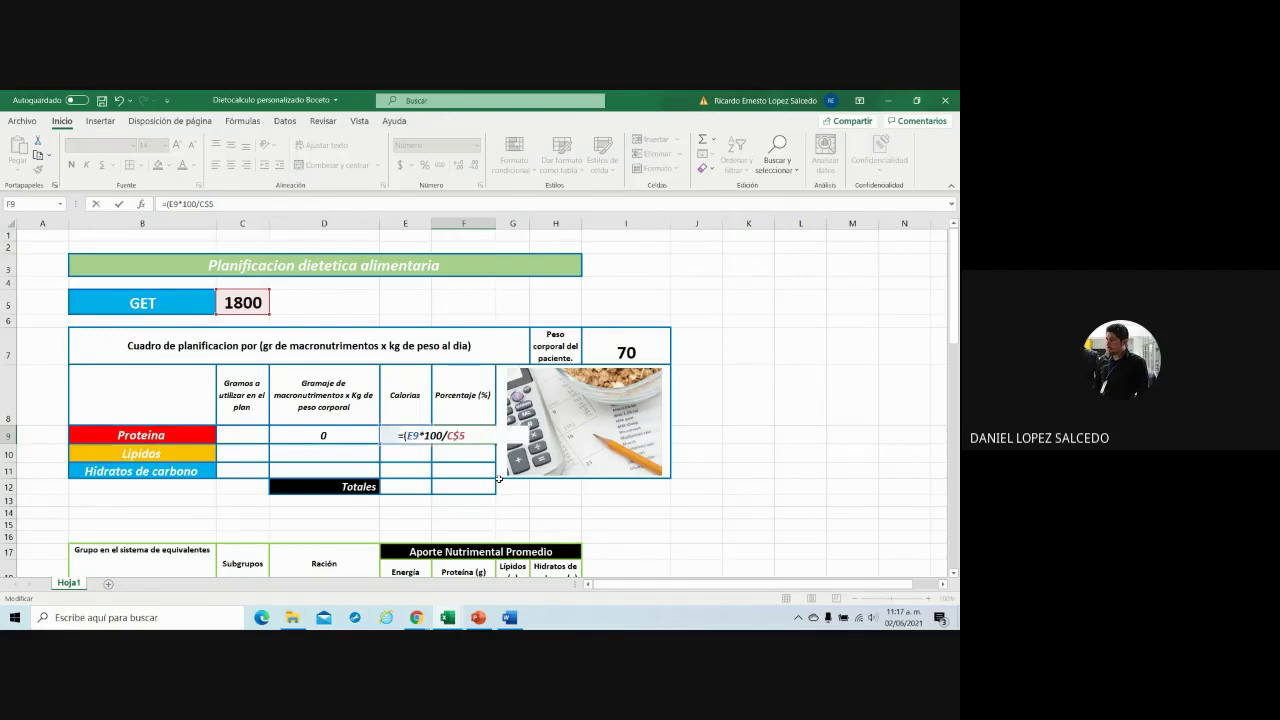
{"action": "type", "text": ")"}
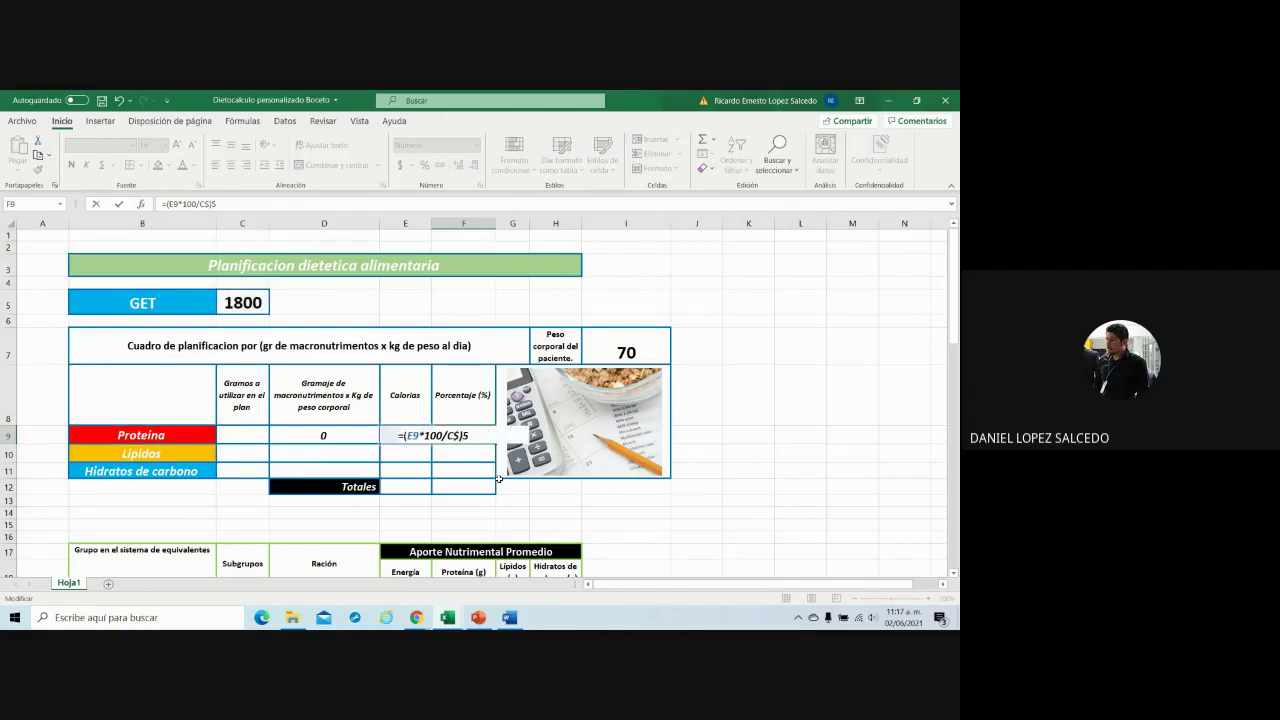
{"action": "key", "text": "BackSpace"}
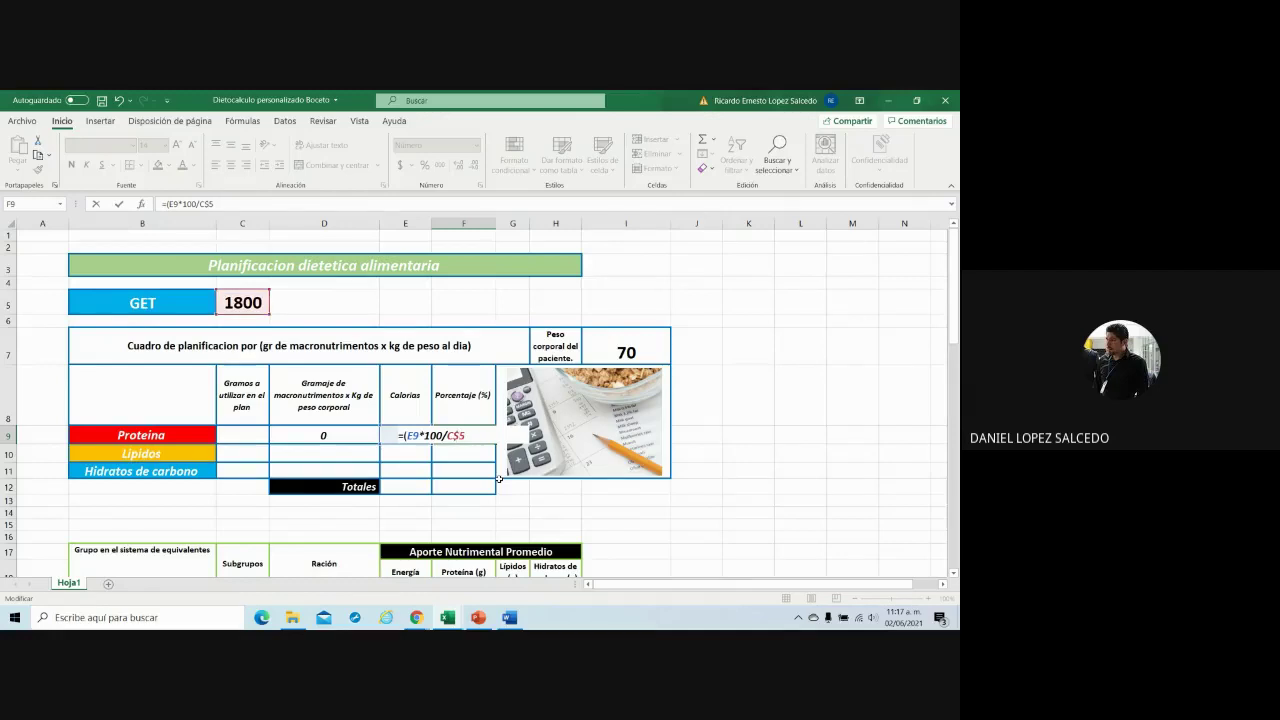
{"action": "type", "text": ")"}
{"action": "key", "text": "Return"}
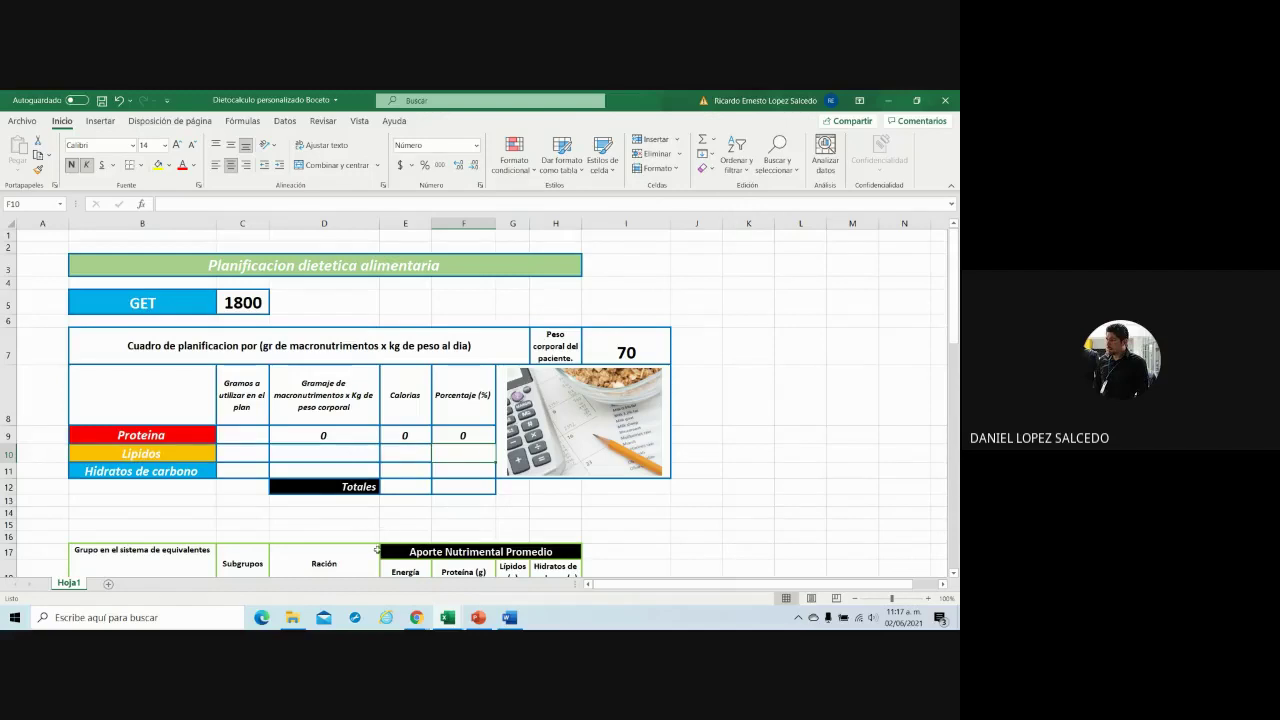
{"action": "left_click", "coordinate": [324, 461]}
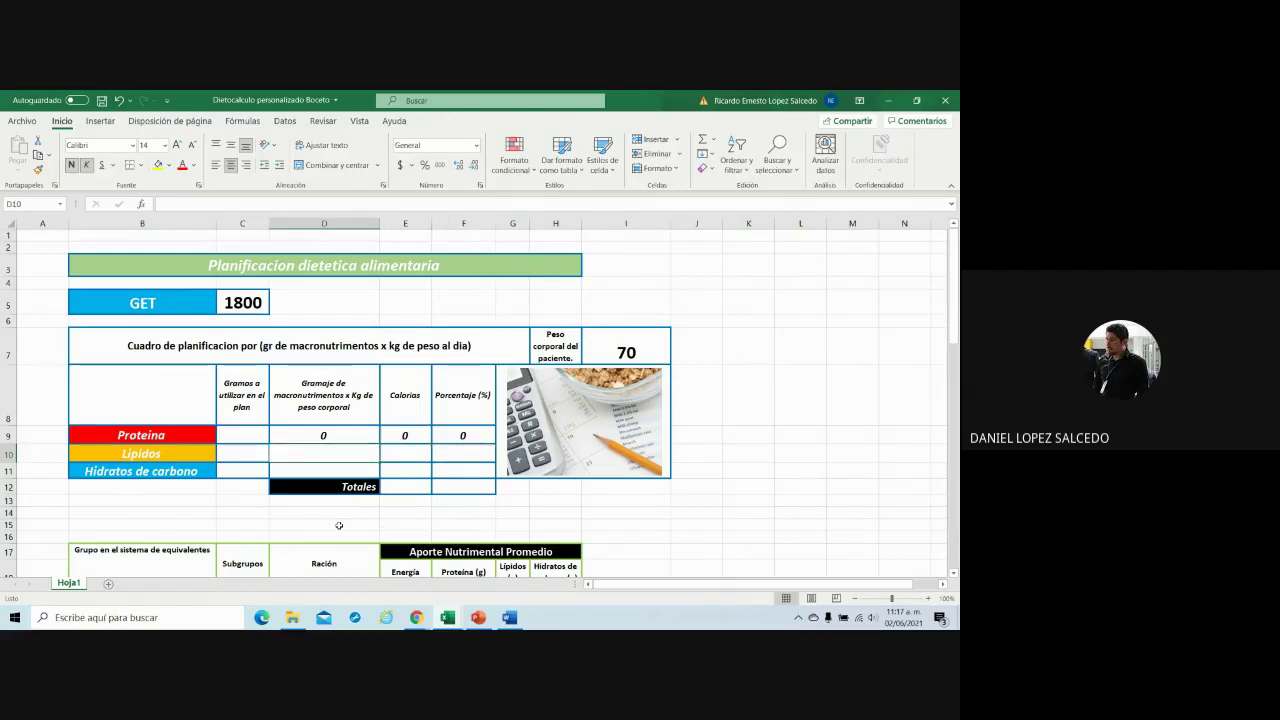
- Enter =(C10*I$7) in D10 for the Lipidos grams
{"action": "type", "text": "="}
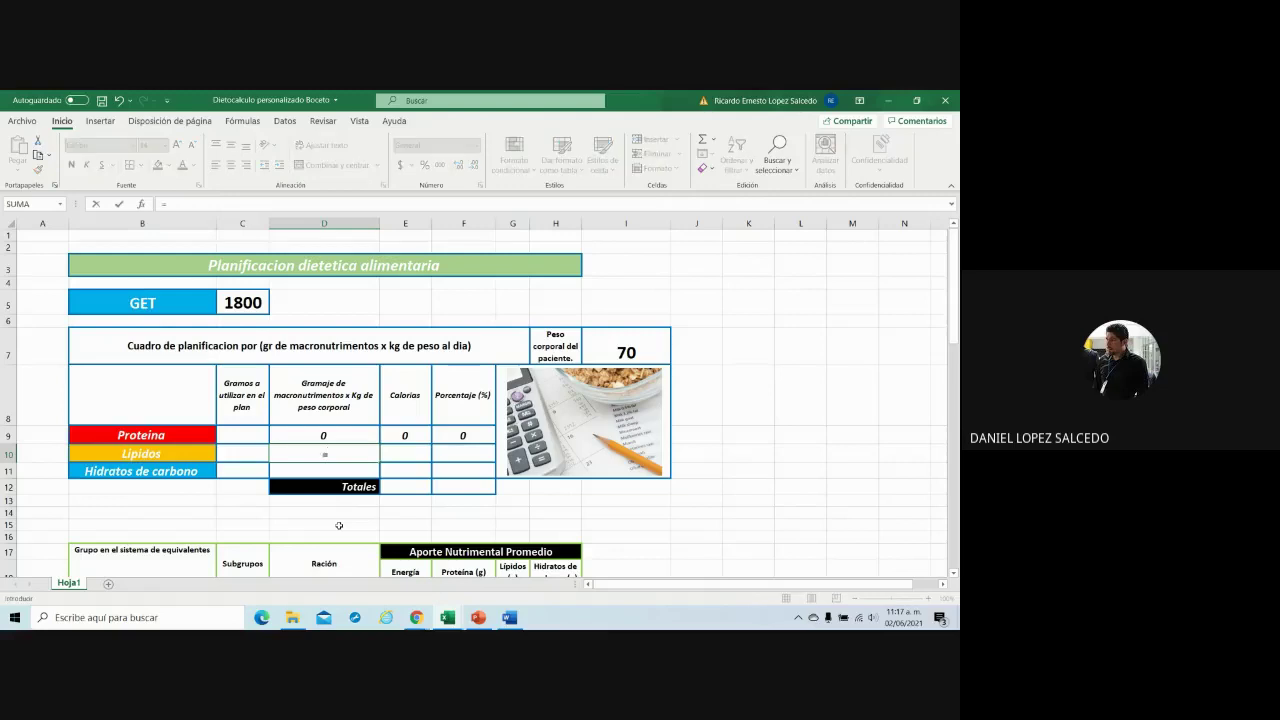
{"action": "type", "text": "("}
{"action": "left_click", "coordinate": [236, 455]}
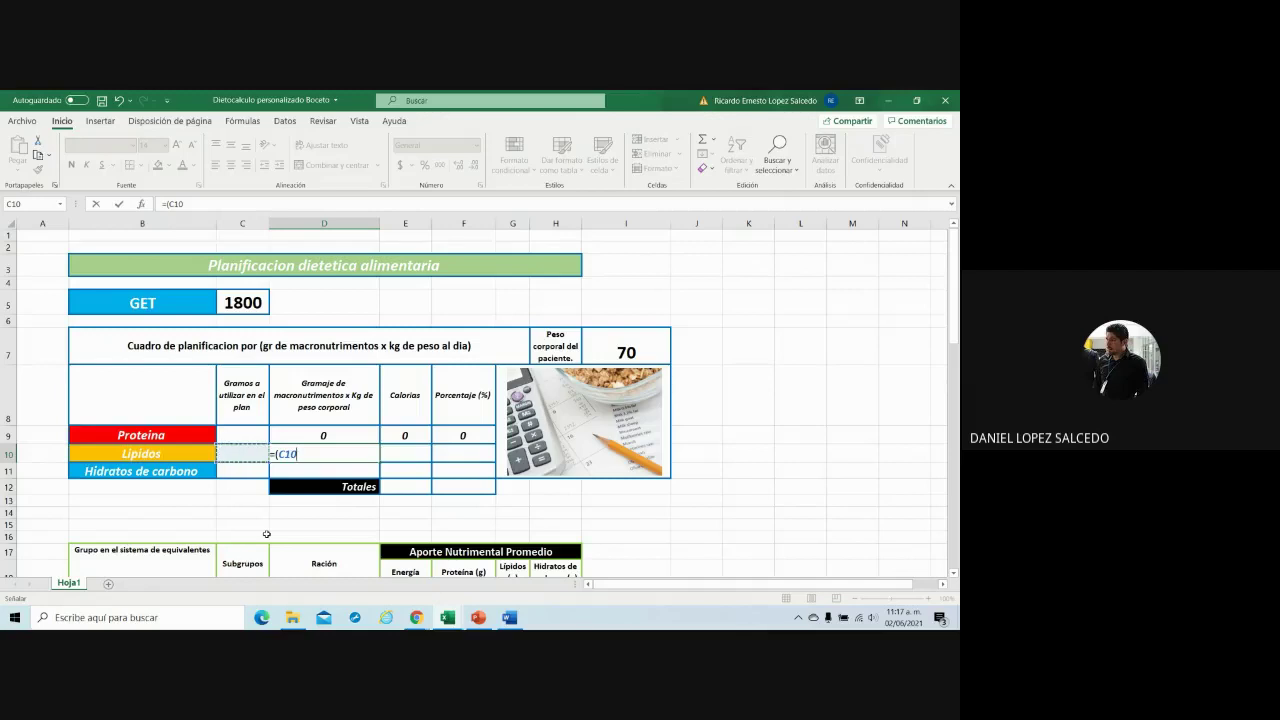
{"action": "type", "text": "*"}
{"action": "left_click", "coordinate": [629, 352]}
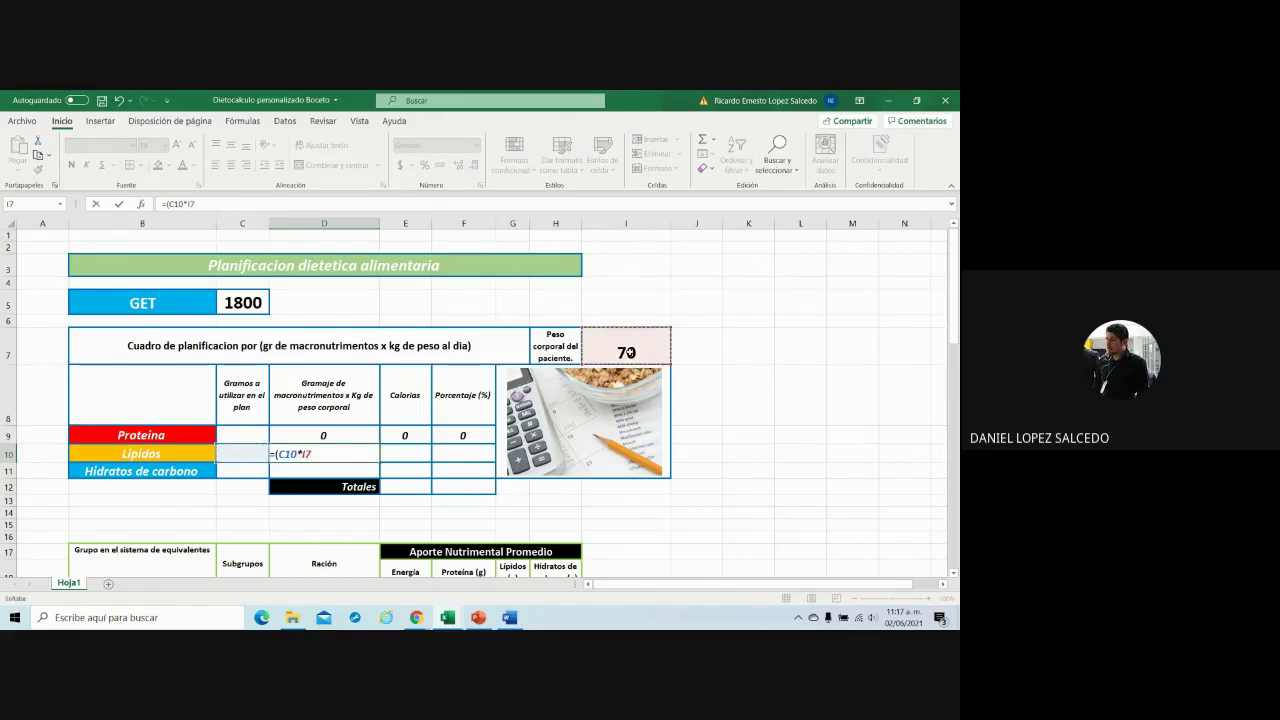
{"action": "key", "text": "F2"}
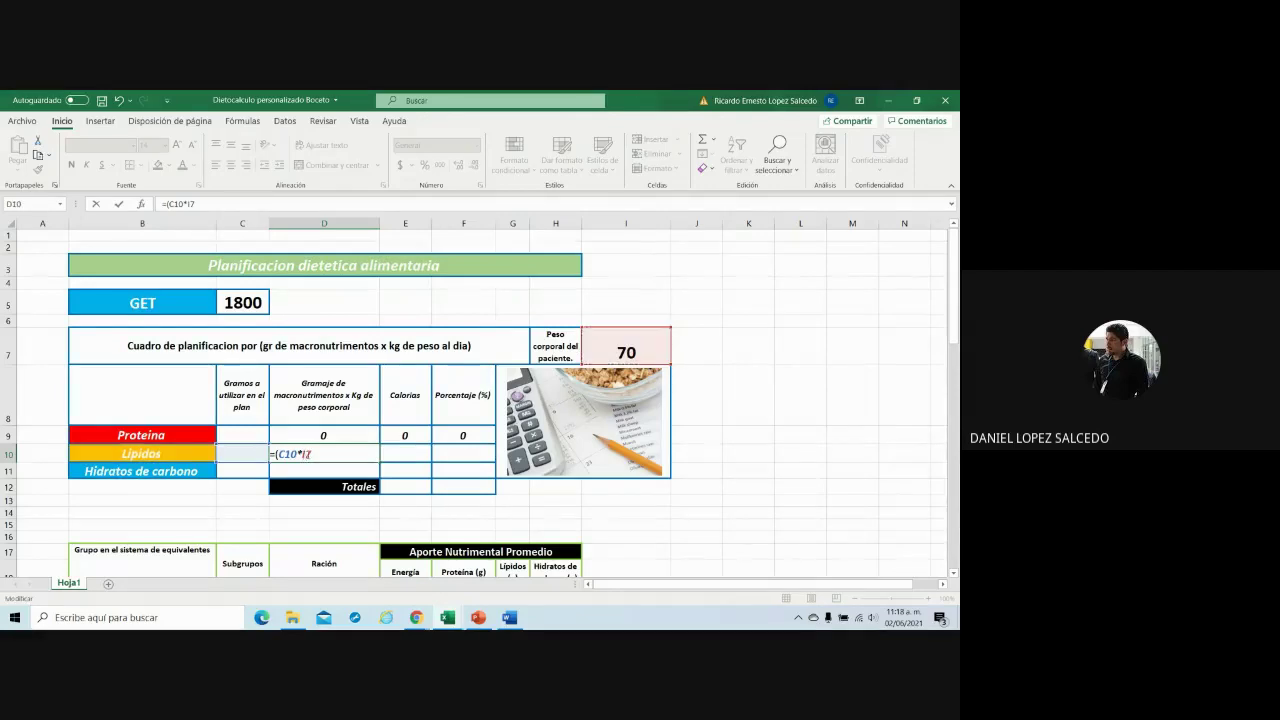
{"action": "key", "text": "Left"}
{"action": "key", "text": "Left"}
{"action": "type", "text": "$7"}
{"action": "type", "text": ")"}
{"action": "key", "text": "Return"}
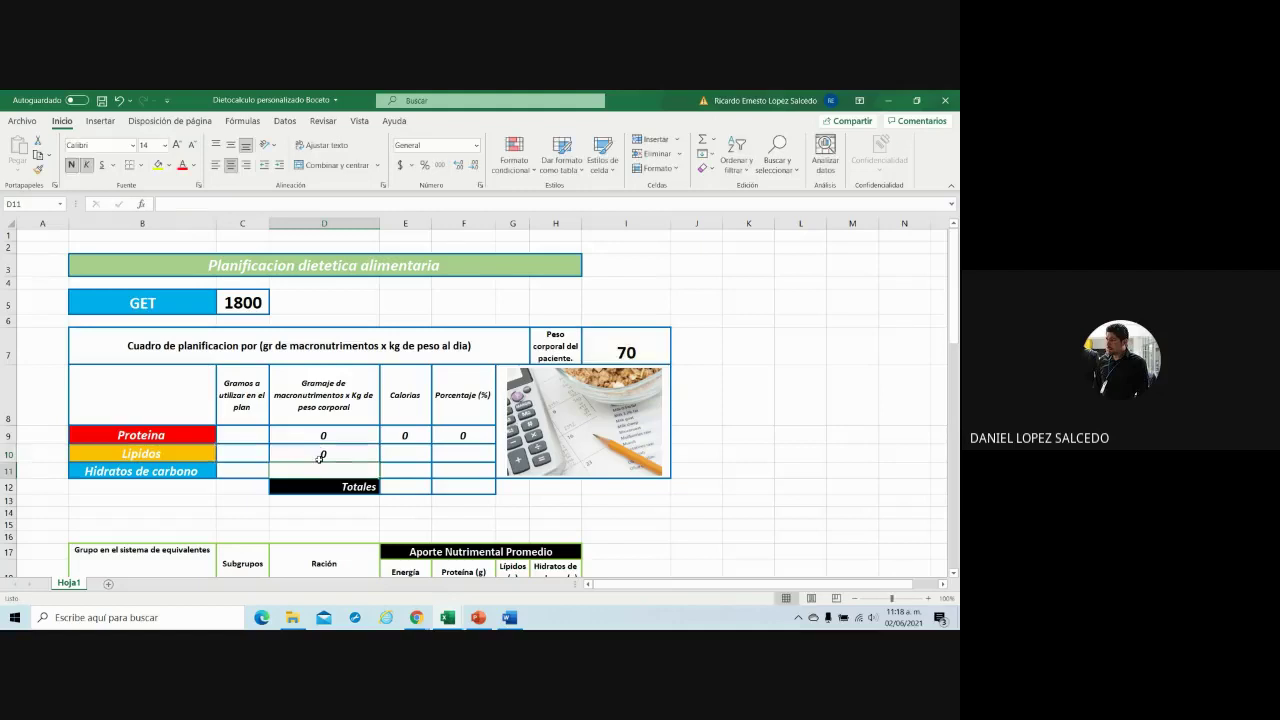
- Enter =(D10*9) in E10 for the Lipidos calories
{"action": "left_click", "coordinate": [413, 454]}
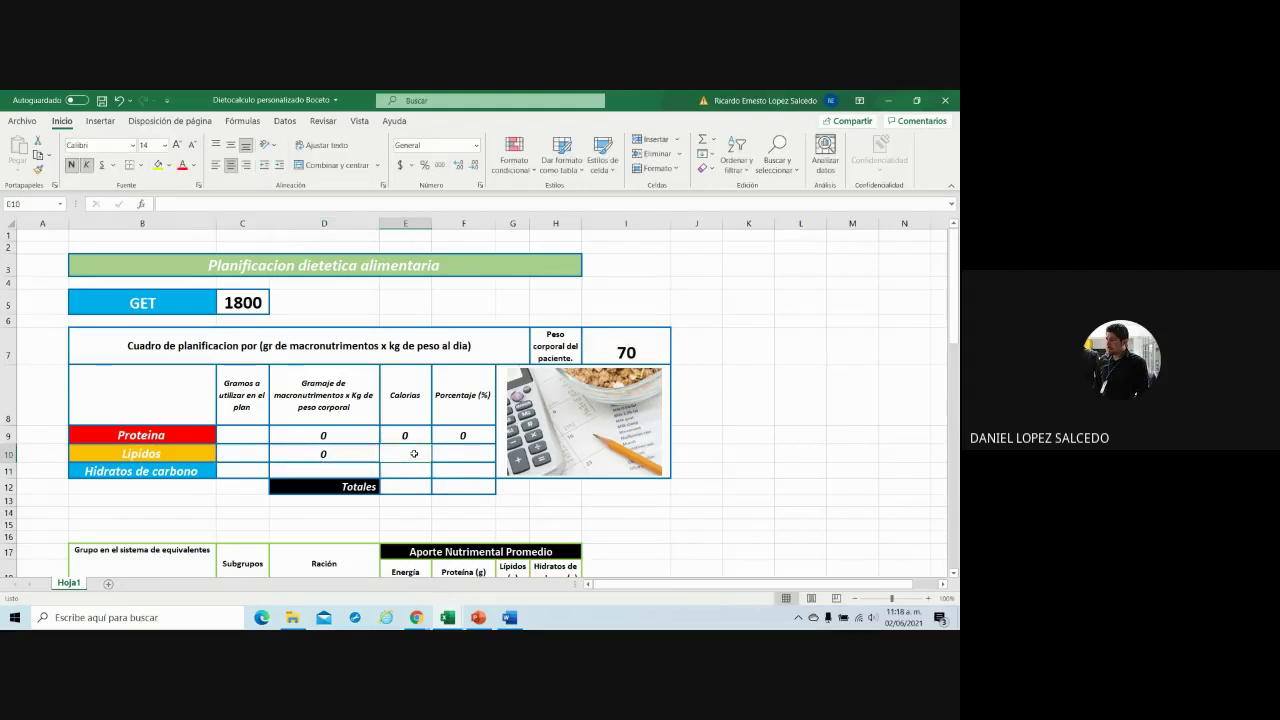
{"action": "type", "text": "="}
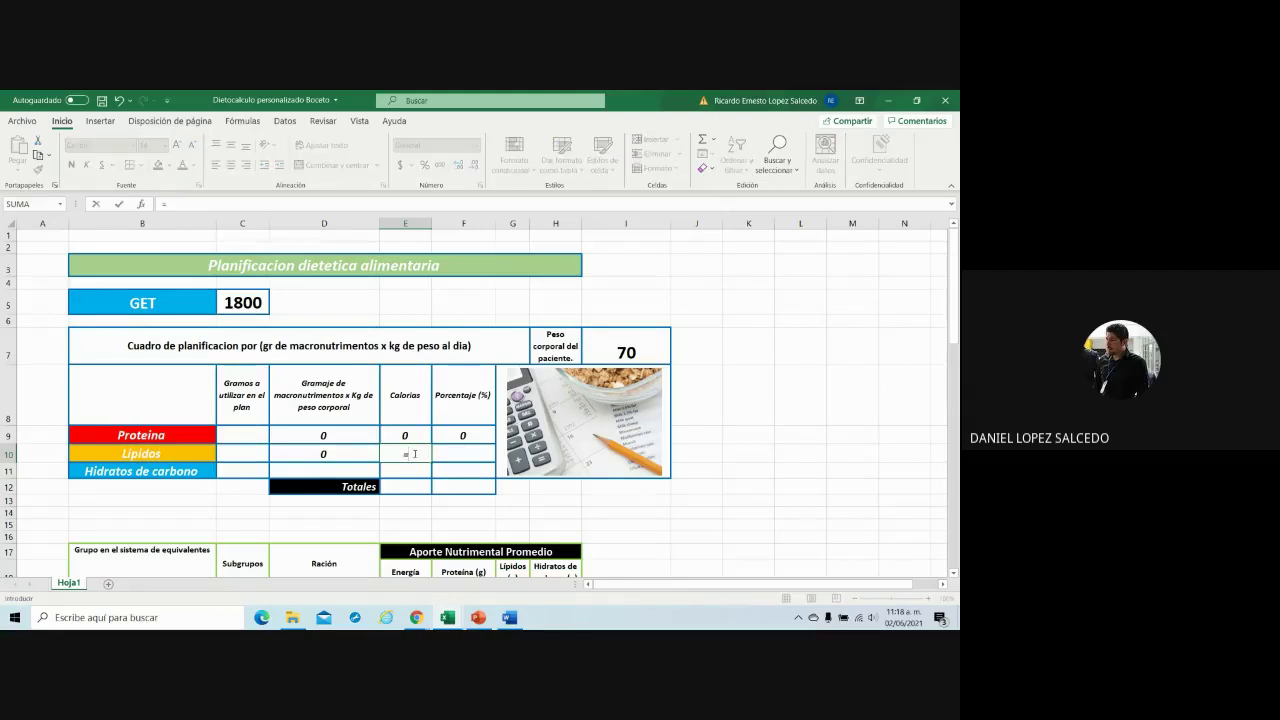
{"action": "type", "text": "("}
{"action": "left_click", "coordinate": [328, 450]}
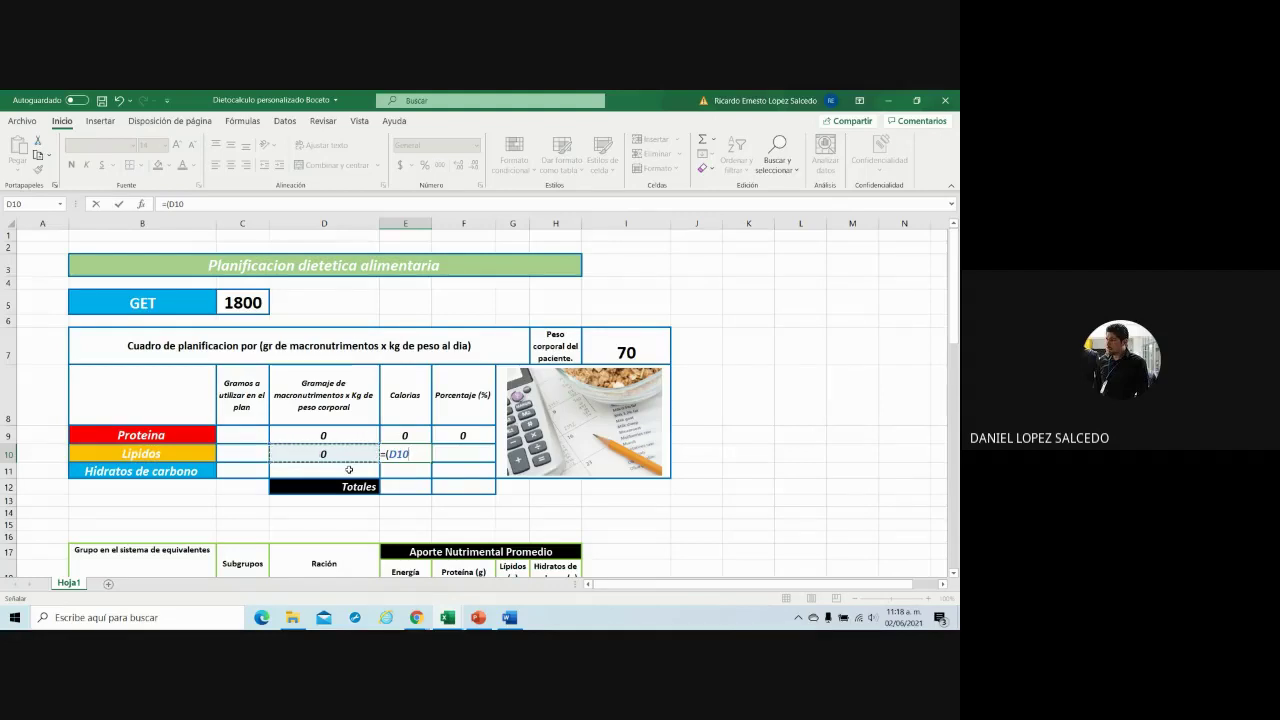
{"action": "type", "text": "*9"}
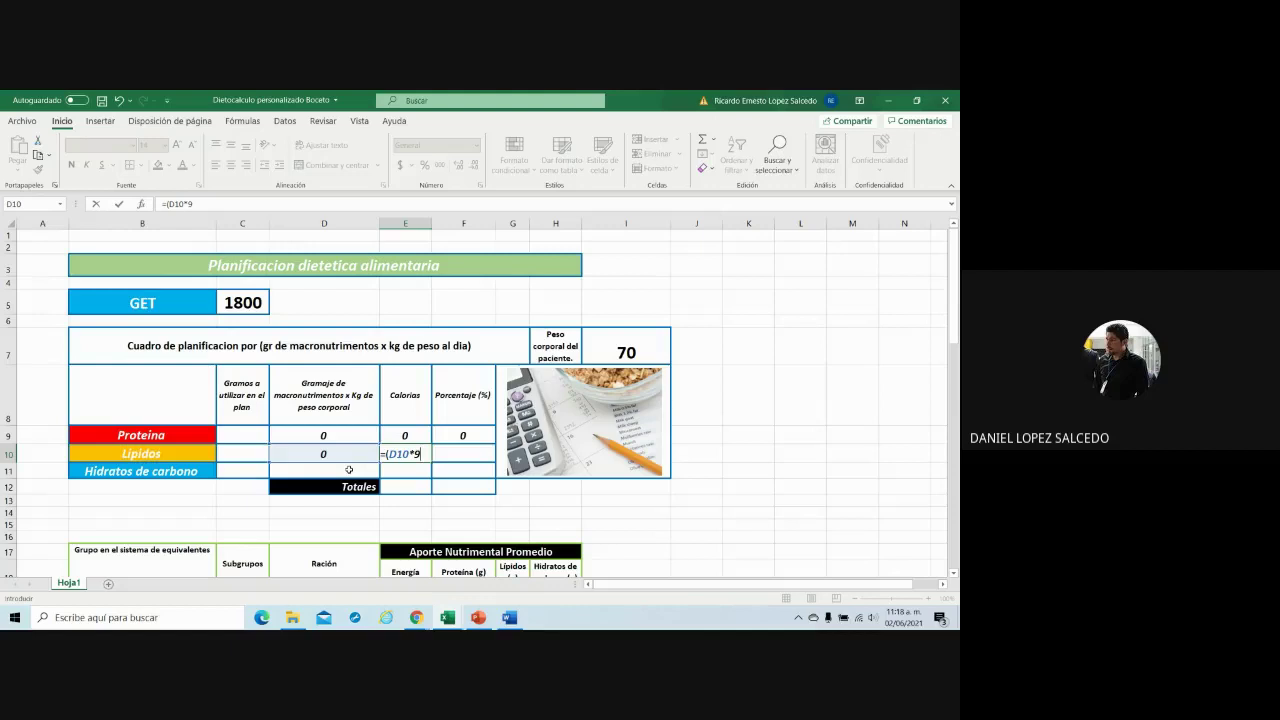
{"action": "type", "text": ")"}
{"action": "key", "text": "Return"}
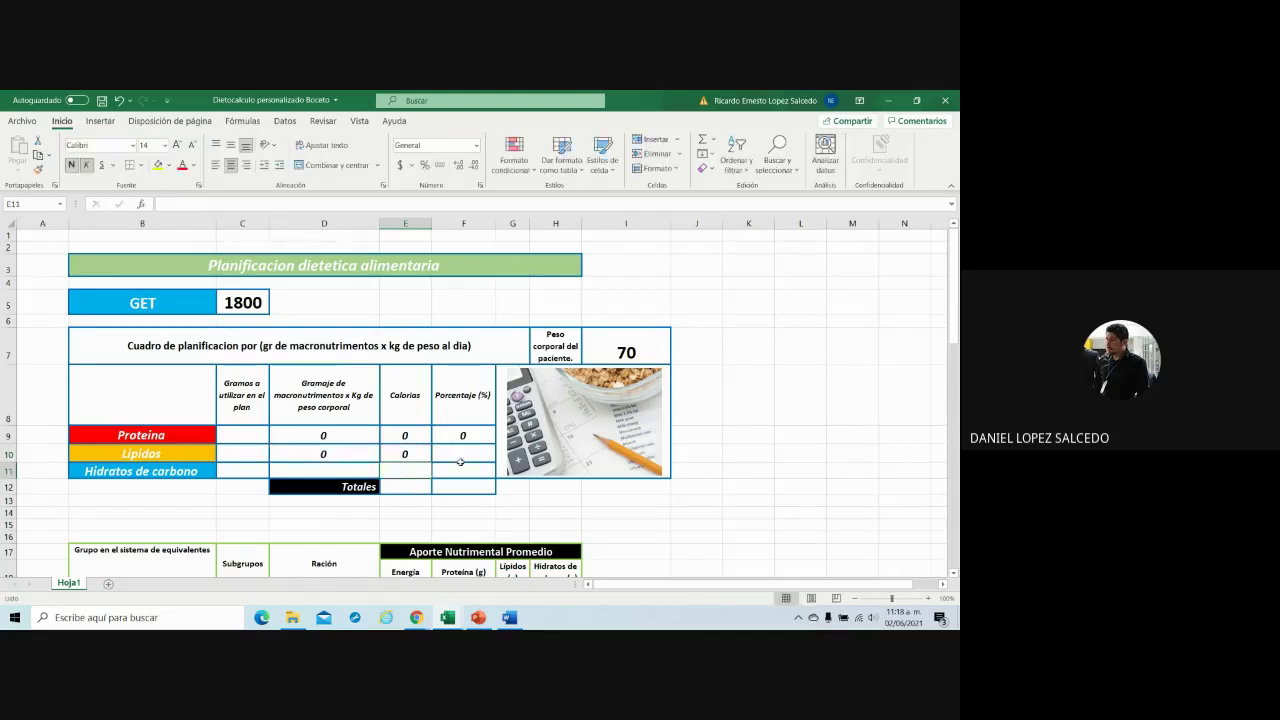
{"action": "left_click", "coordinate": [456, 450]}
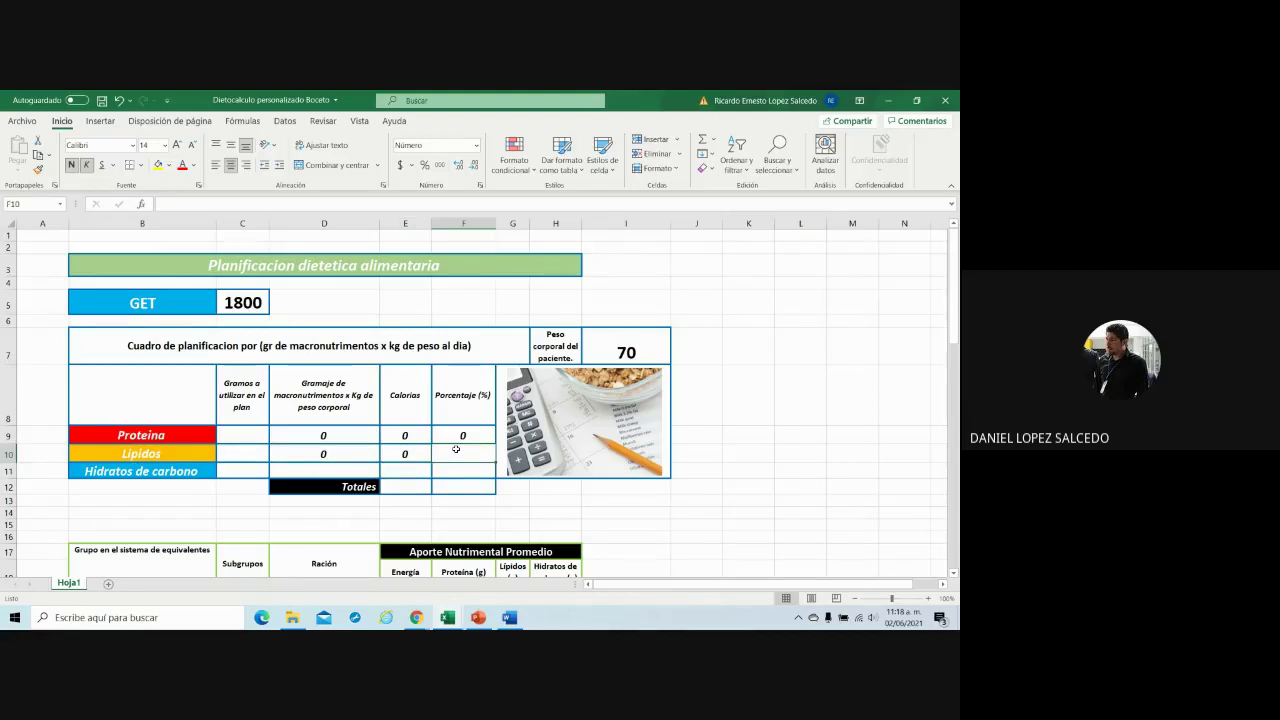
- Enter =(E10*100/C$5) in F10, with the C5 row locked via F4
{"action": "type", "text": "("}
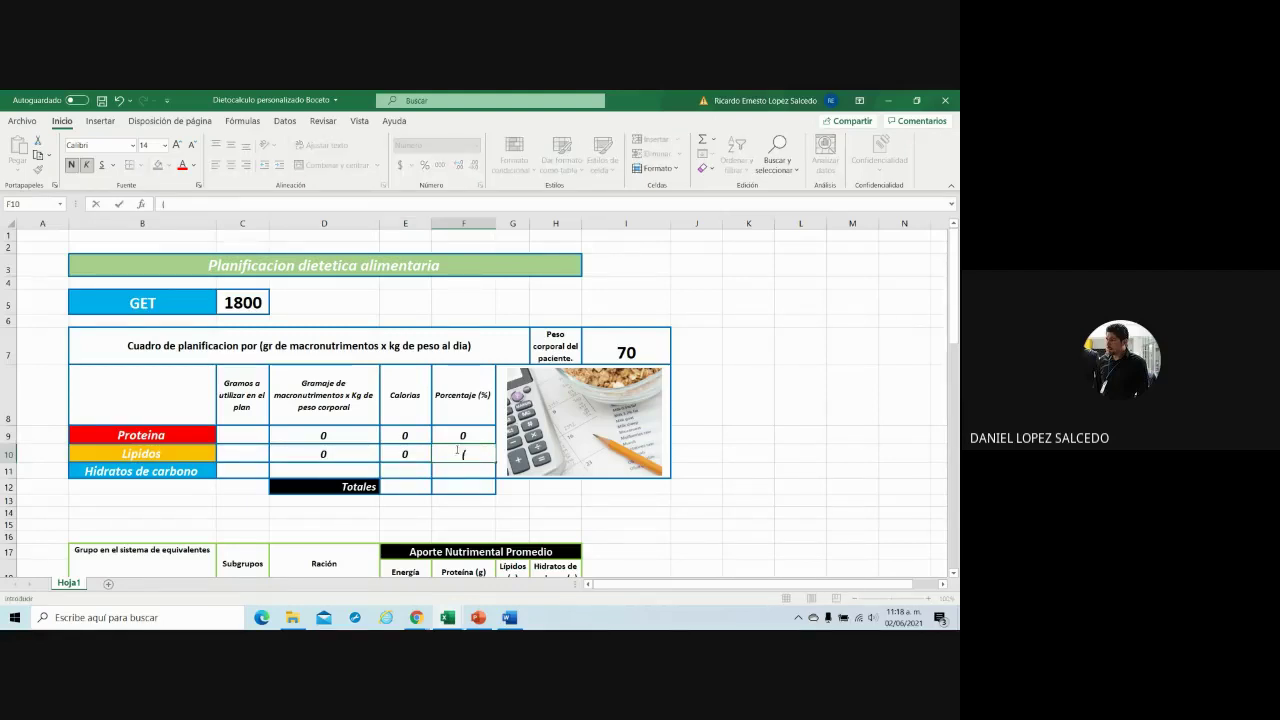
{"action": "key", "text": "BackSpace"}
{"action": "type", "text": "=("}
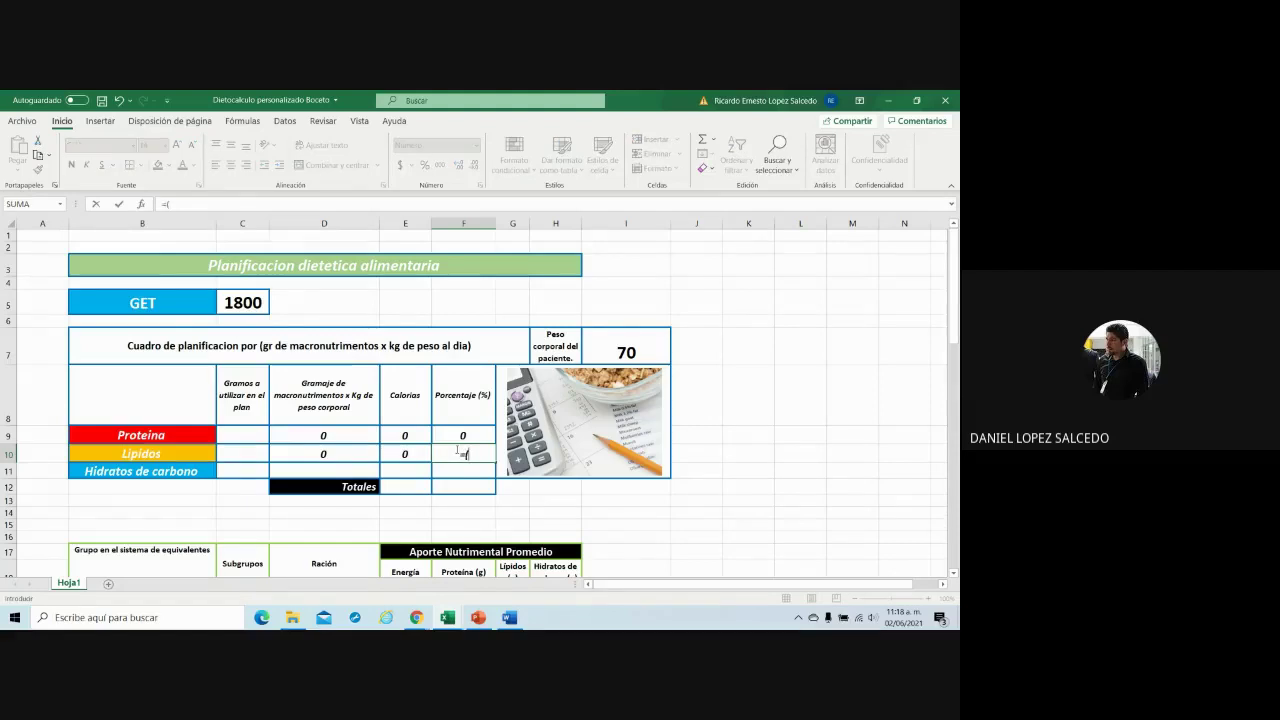
{"action": "left_click", "coordinate": [403, 453]}
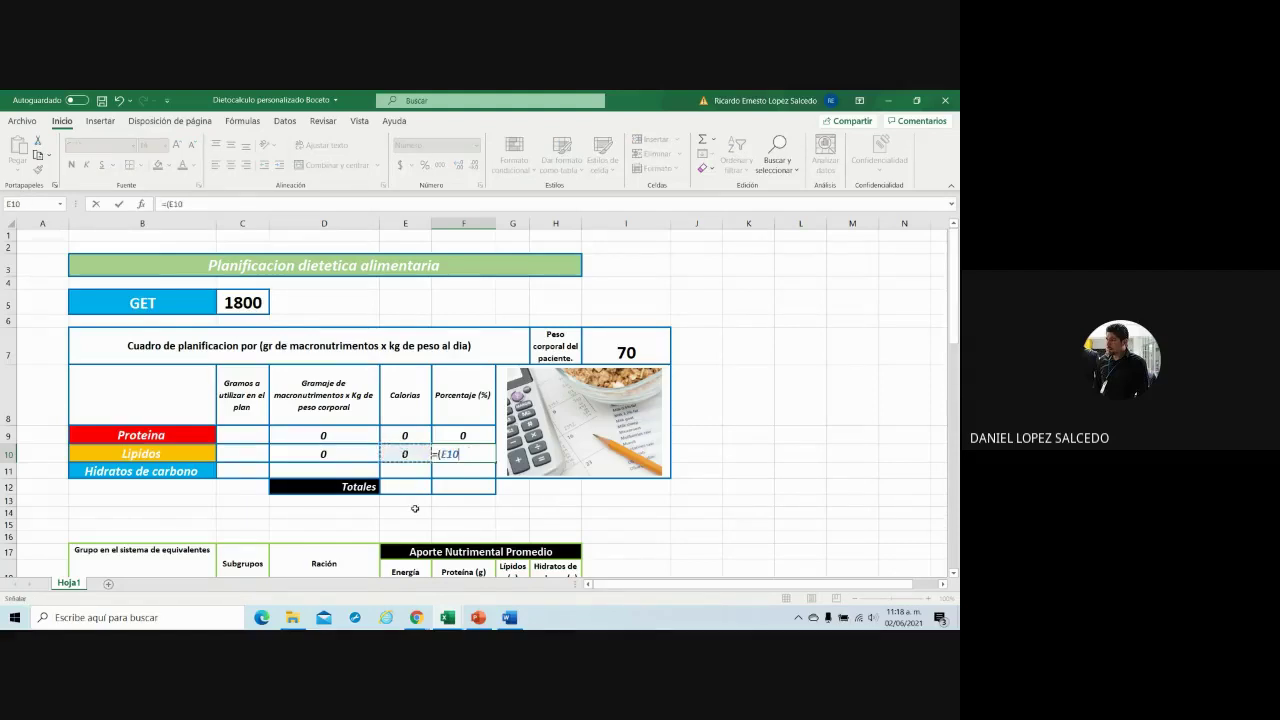
{"action": "type", "text": "*"}
{"action": "type", "text": "100"}
{"action": "type", "text": "/"}
{"action": "left_click", "coordinate": [244, 304]}
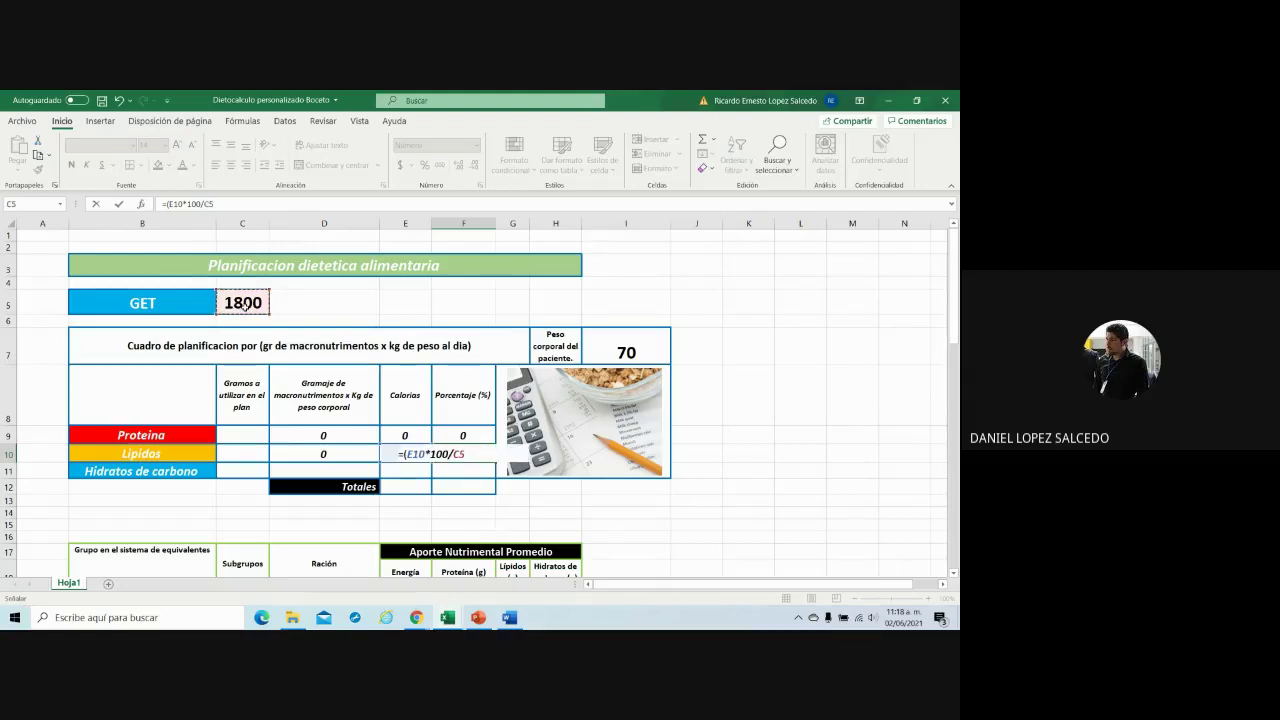
{"action": "key", "text": "F2"}
{"action": "key", "text": "F4"}
{"action": "key", "text": "F4"}
{"action": "key", "text": "Return"}
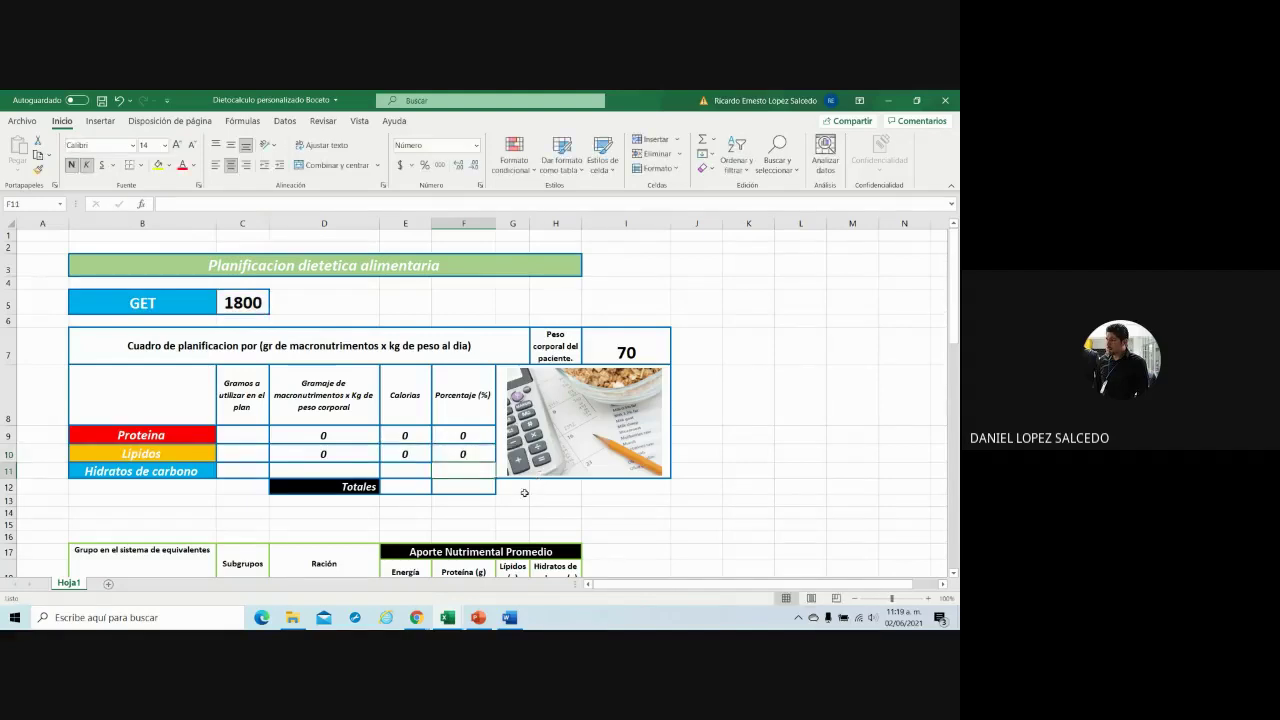
- Enter =(C11*I$7) in D11 for the Hidratos de carbono grams
{"action": "left_click", "coordinate": [337, 473]}
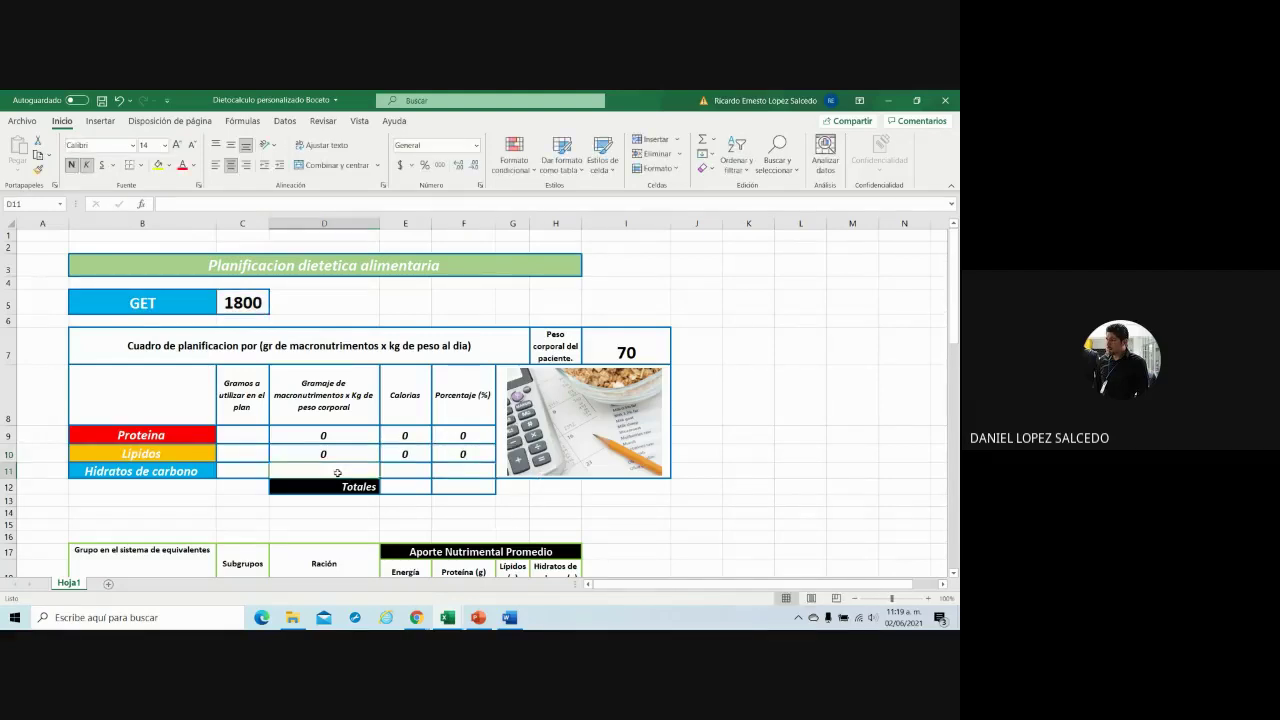
{"action": "scroll", "coordinate": [337, 473], "scroll_direction": "down", "scroll_amount": 1}
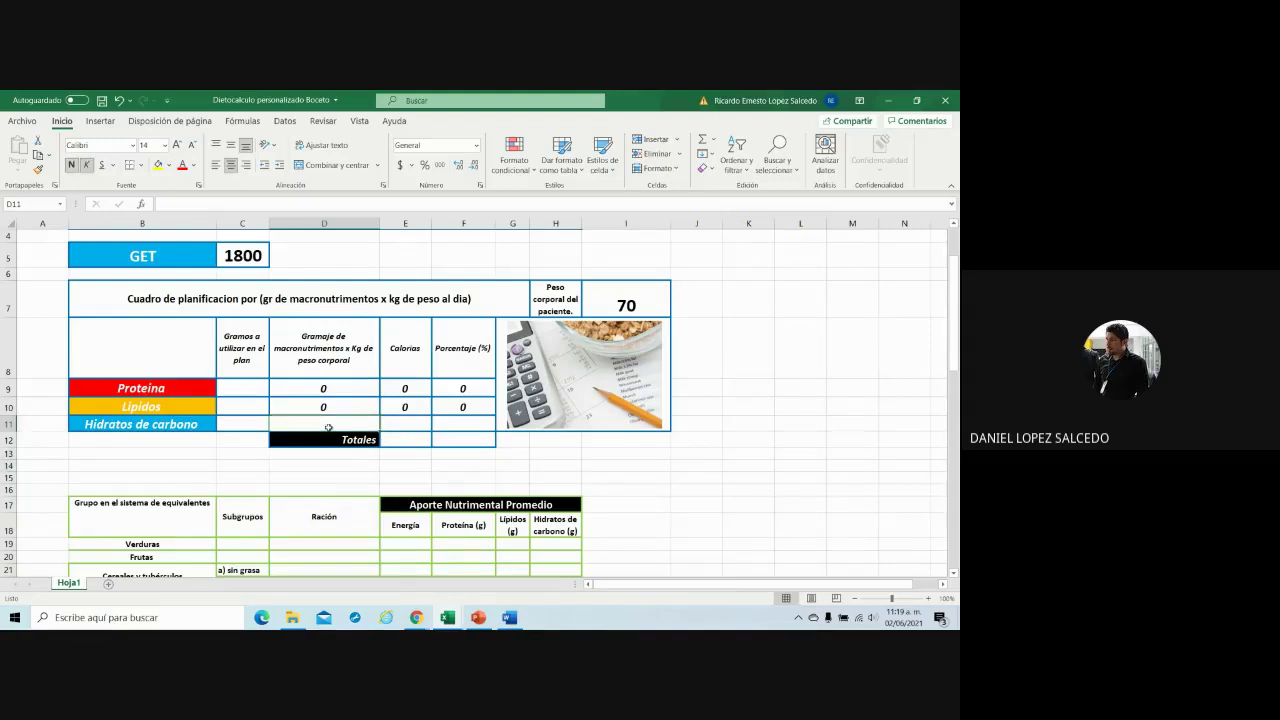
{"action": "type", "text": "="}
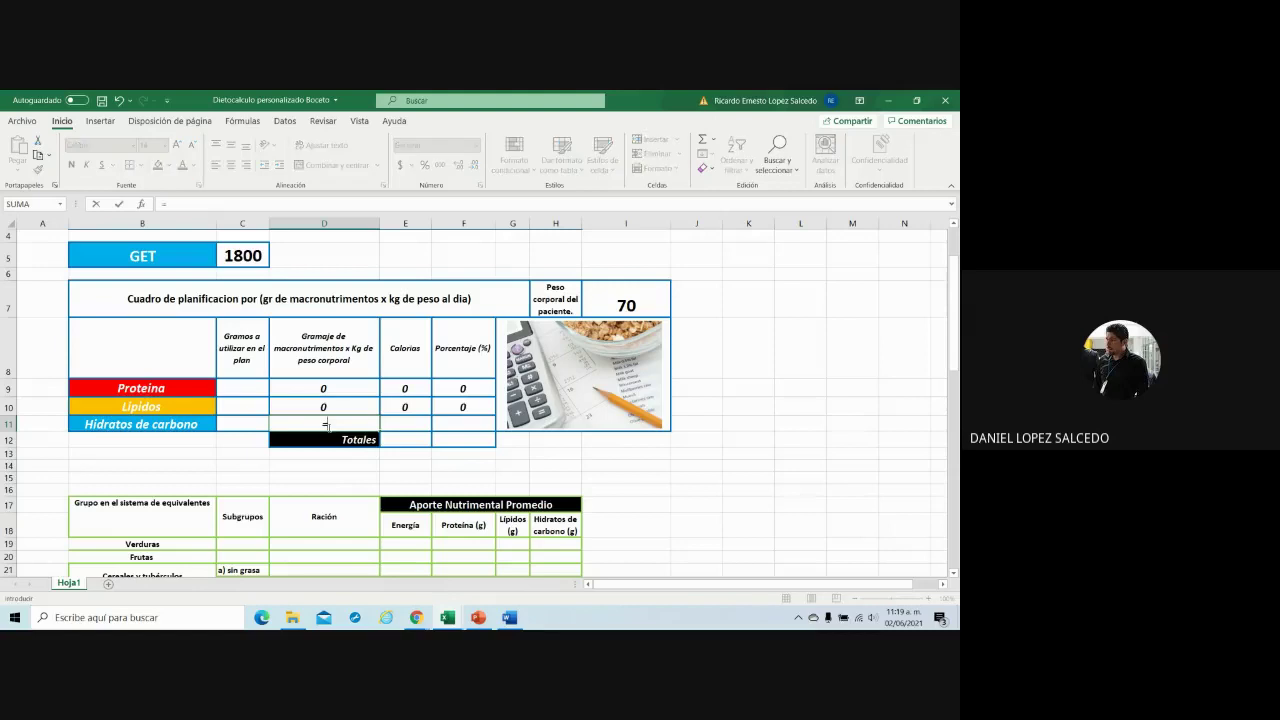
{"action": "type", "text": "("}
{"action": "left_click", "coordinate": [252, 424]}
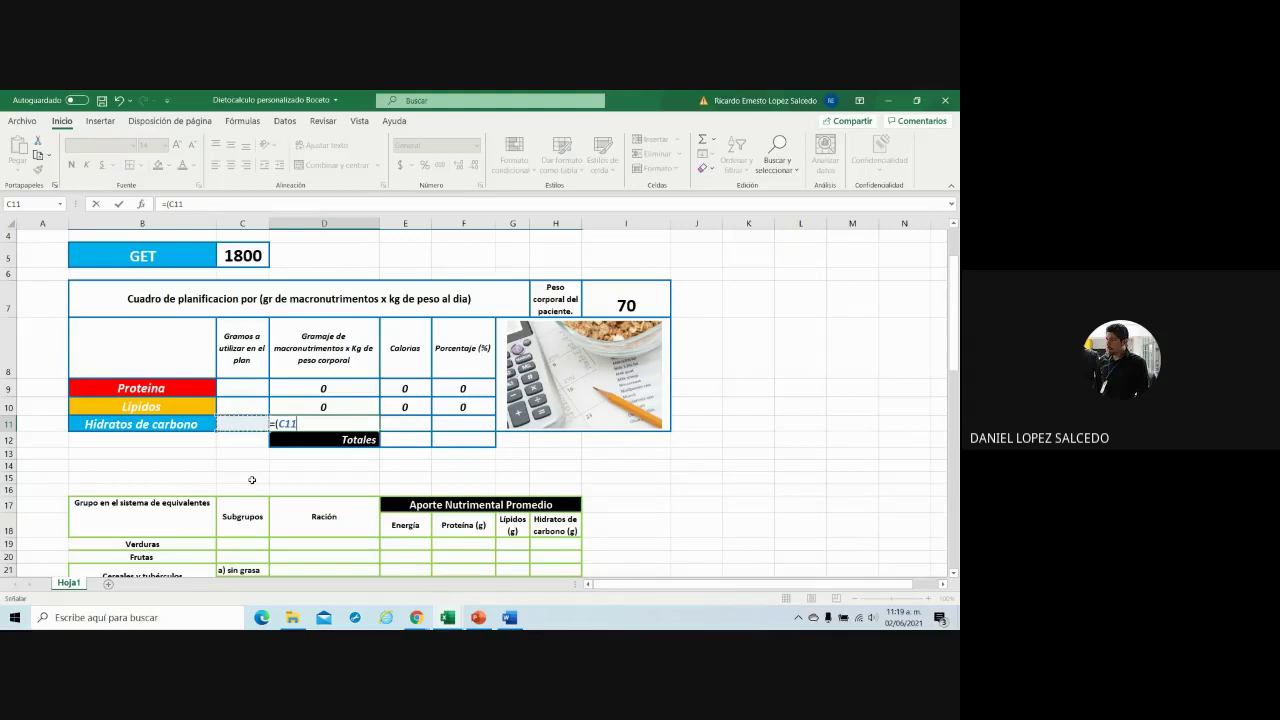
{"action": "type", "text": "*"}
{"action": "left_click", "coordinate": [612, 308]}
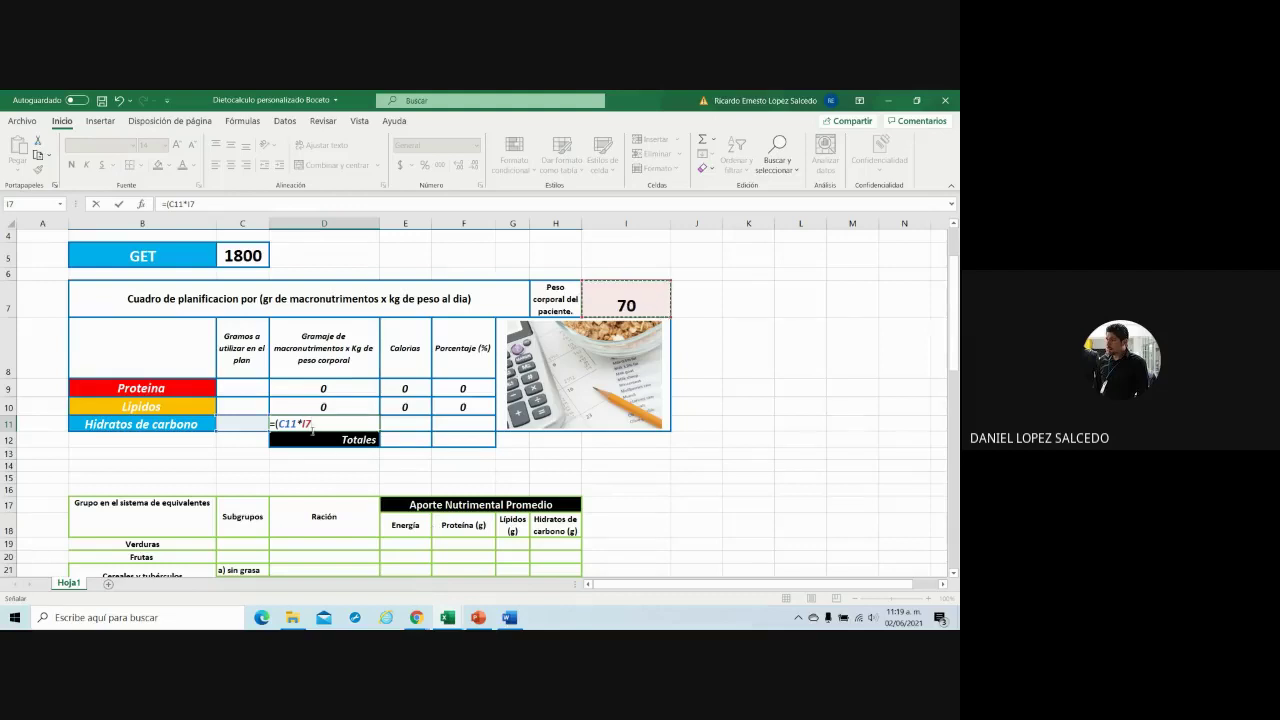
{"action": "left_click", "coordinate": [308, 423]}
{"action": "type", "text": "$7"}
{"action": "type", "text": ")"}
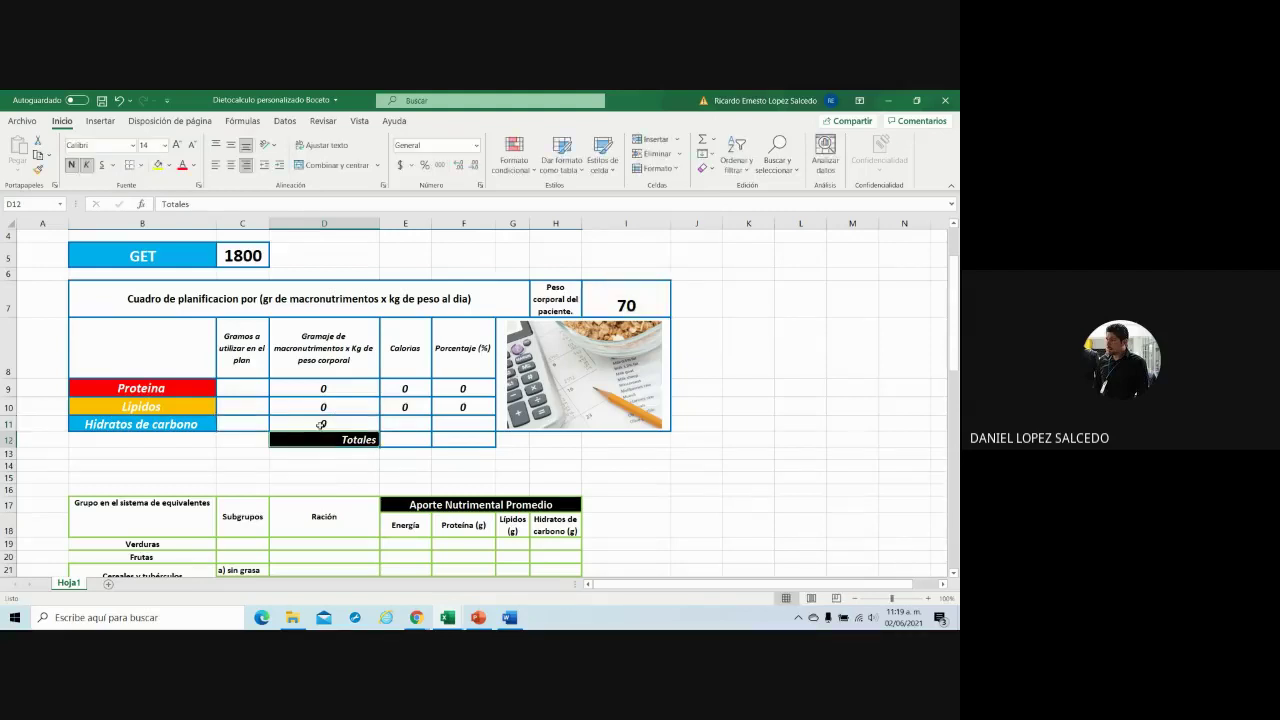
{"action": "left_click", "coordinate": [405, 420]}
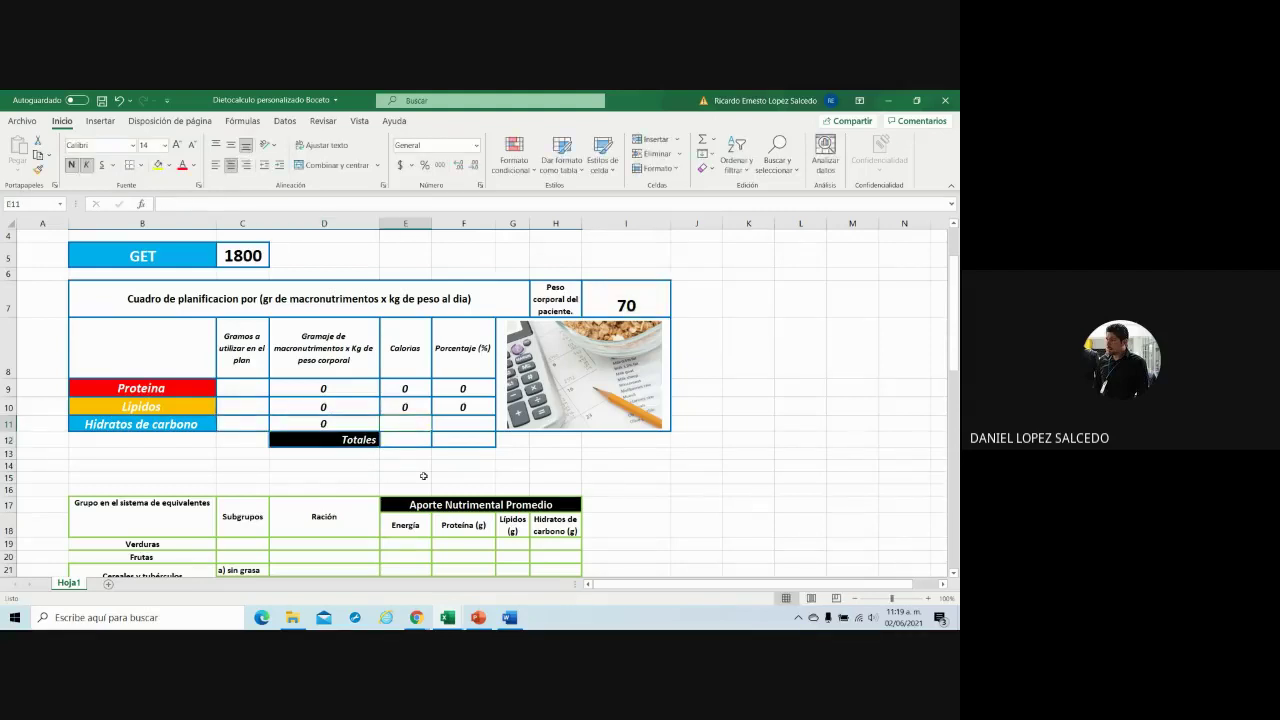
- Enter =(D11*4) in E11 for the carbohydrate calories
{"action": "type", "text": "="}
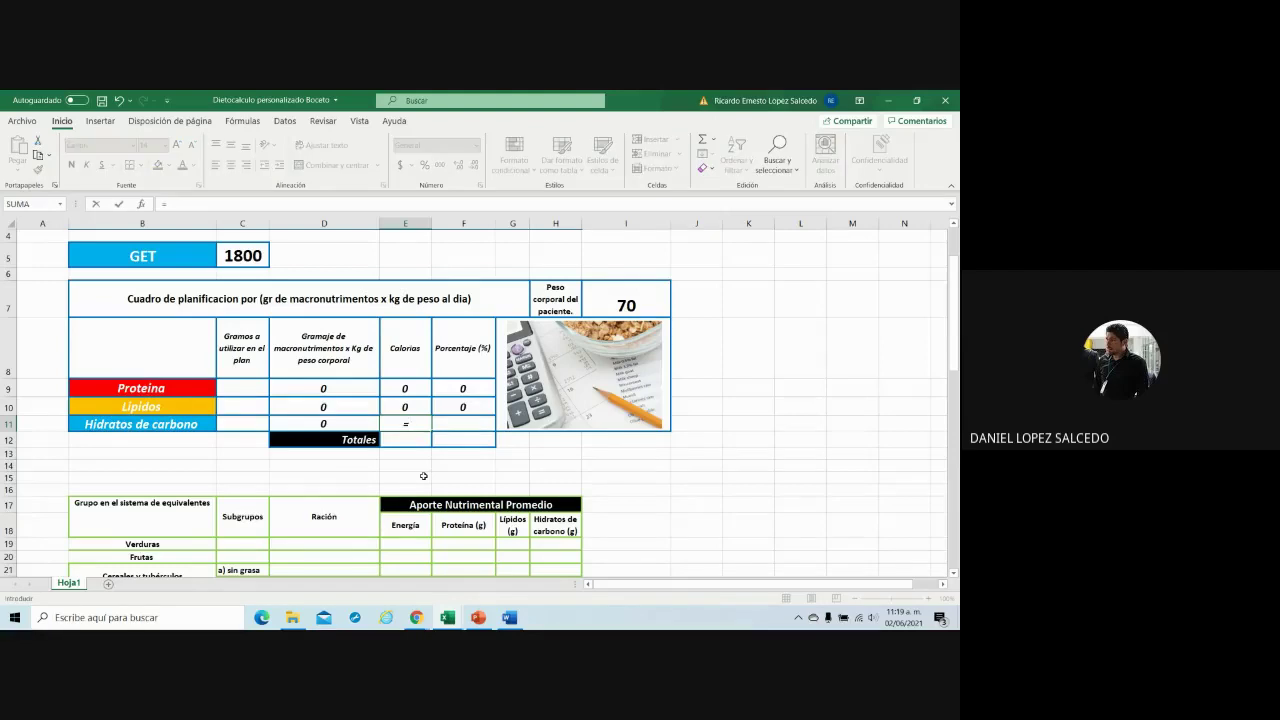
{"action": "type", "text": "("}
{"action": "left_click", "coordinate": [340, 427]}
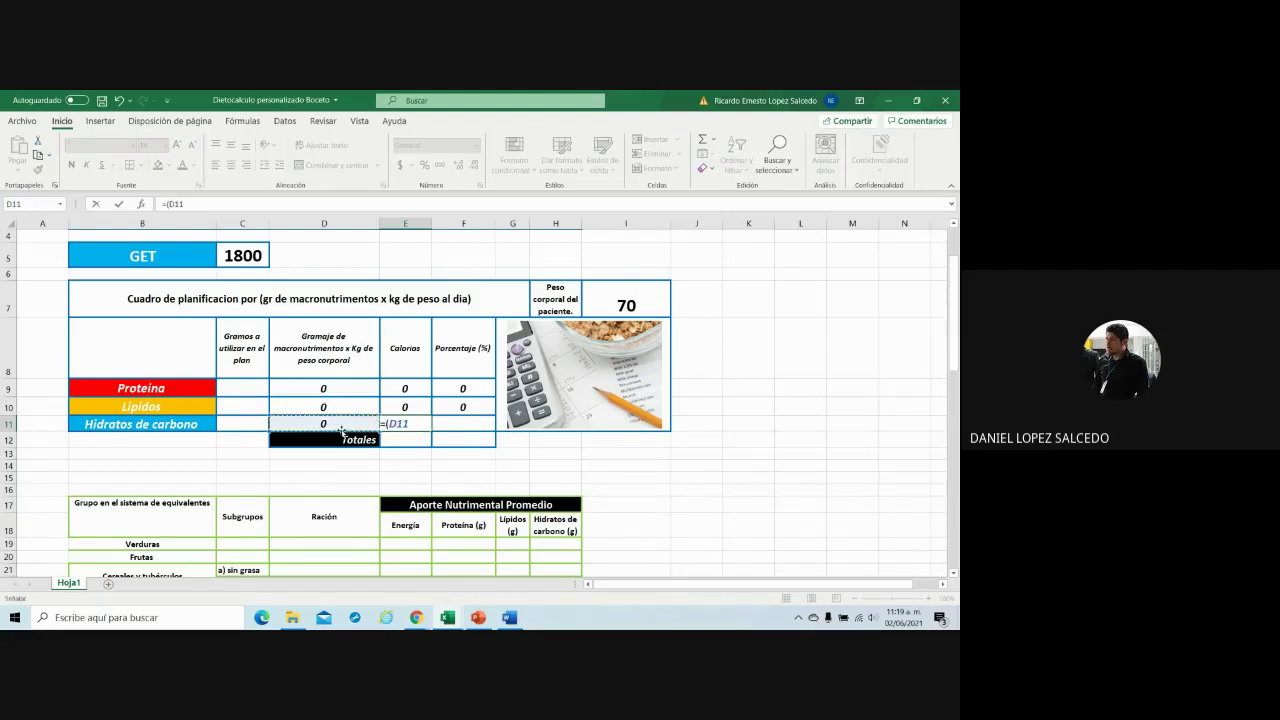
{"action": "type", "text": "*4"}
{"action": "type", "text": ")"}
{"action": "key", "text": "Return"}
- Enter =(E11*100/C$5) in F11 for the carbohydrate percentage of GET
{"action": "left_click", "coordinate": [469, 422]}
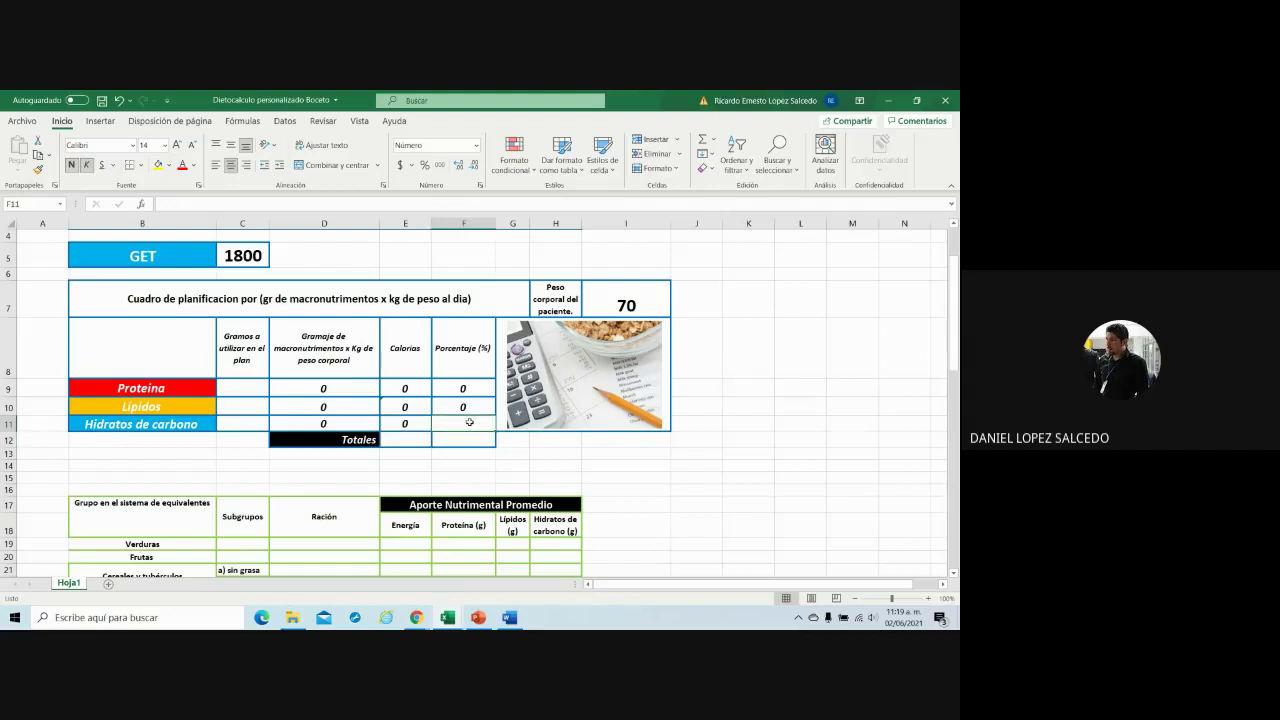
{"action": "type", "text": "="}
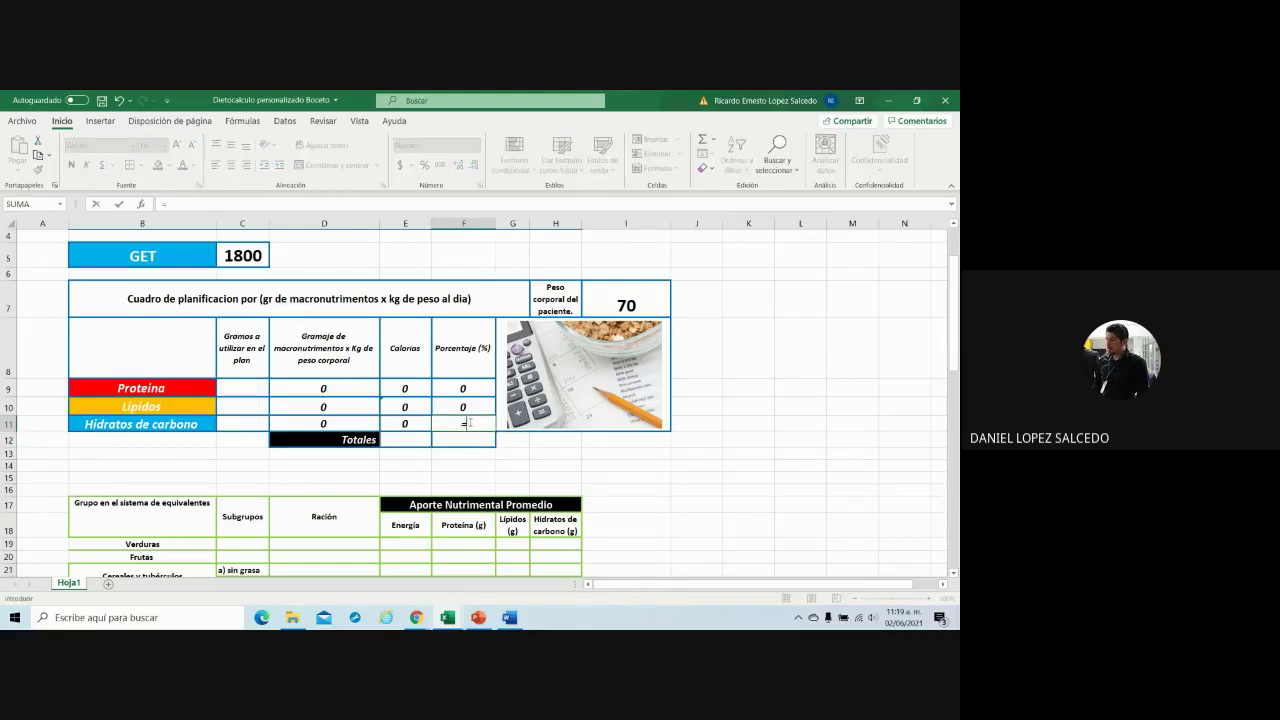
{"action": "type", "text": "("}
{"action": "left_click", "coordinate": [412, 424]}
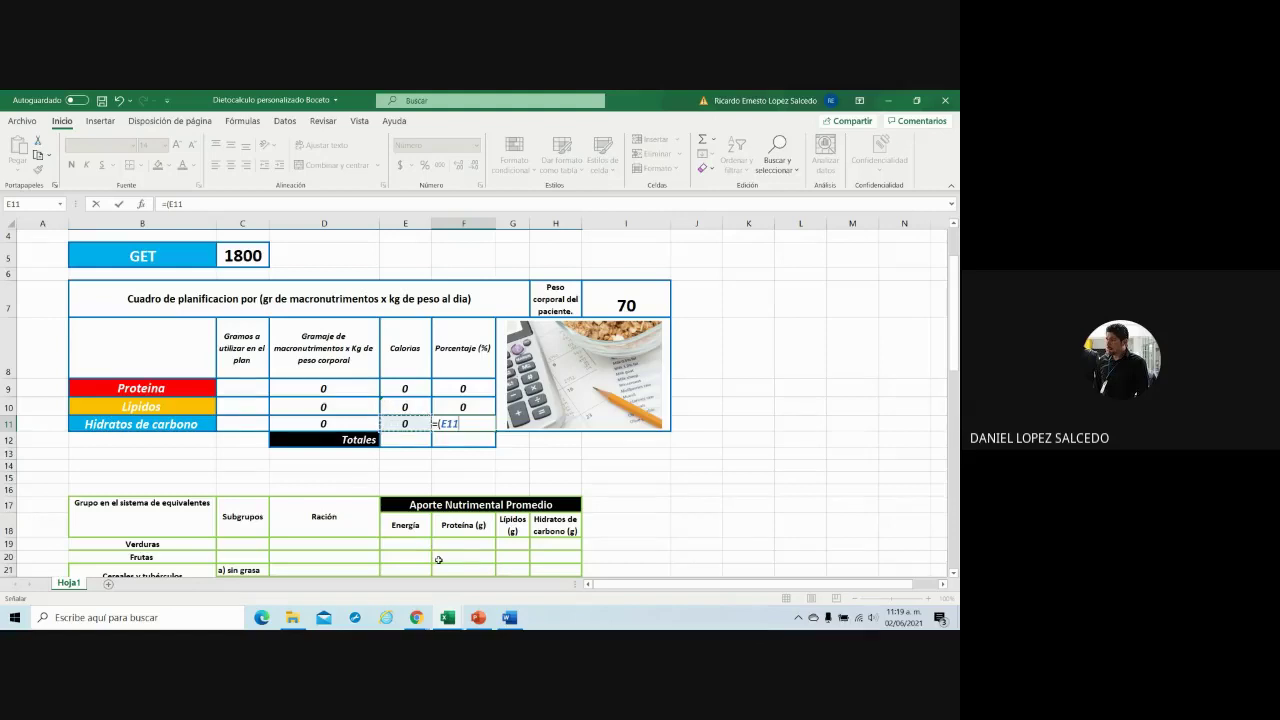
{"action": "type", "text": "*100"}
{"action": "type", "text": "/"}
{"action": "left_click", "coordinate": [243, 262]}
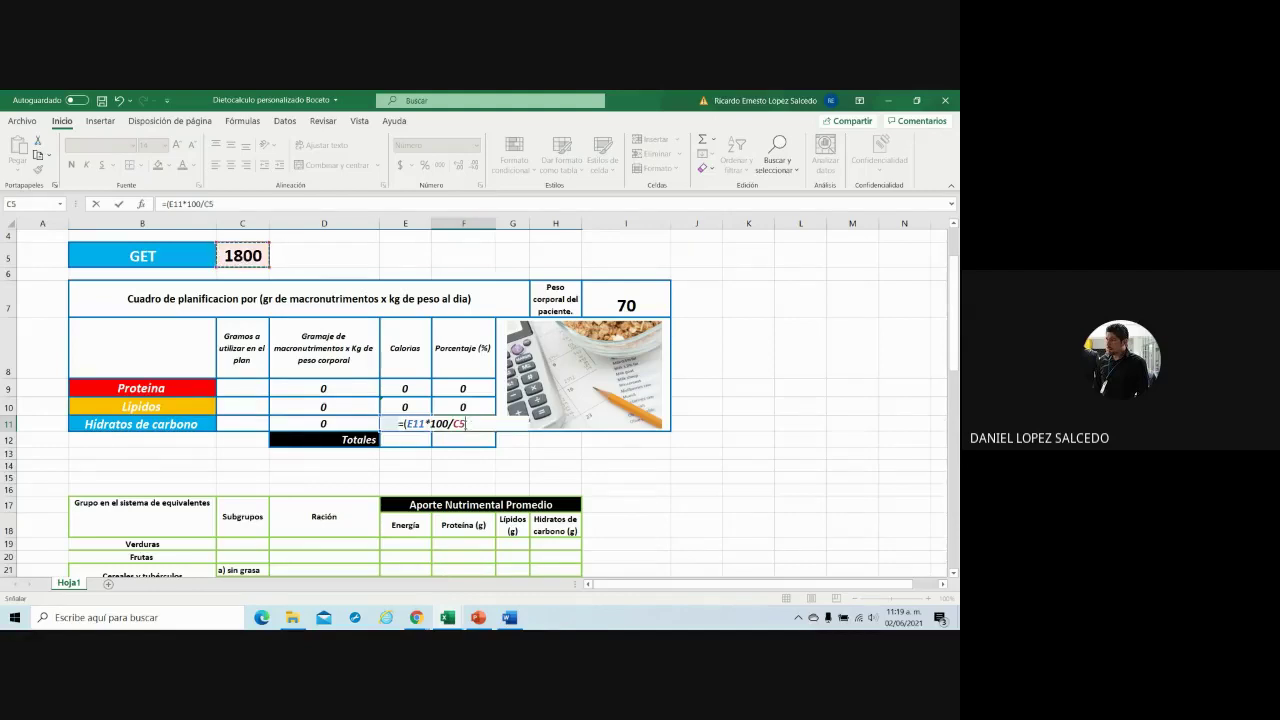
{"action": "left_click", "coordinate": [461, 424]}
{"action": "type", "text": "5"}
{"action": "type", "text": "$"}
{"action": "key", "text": "Delete"}
{"action": "key", "text": "Return"}
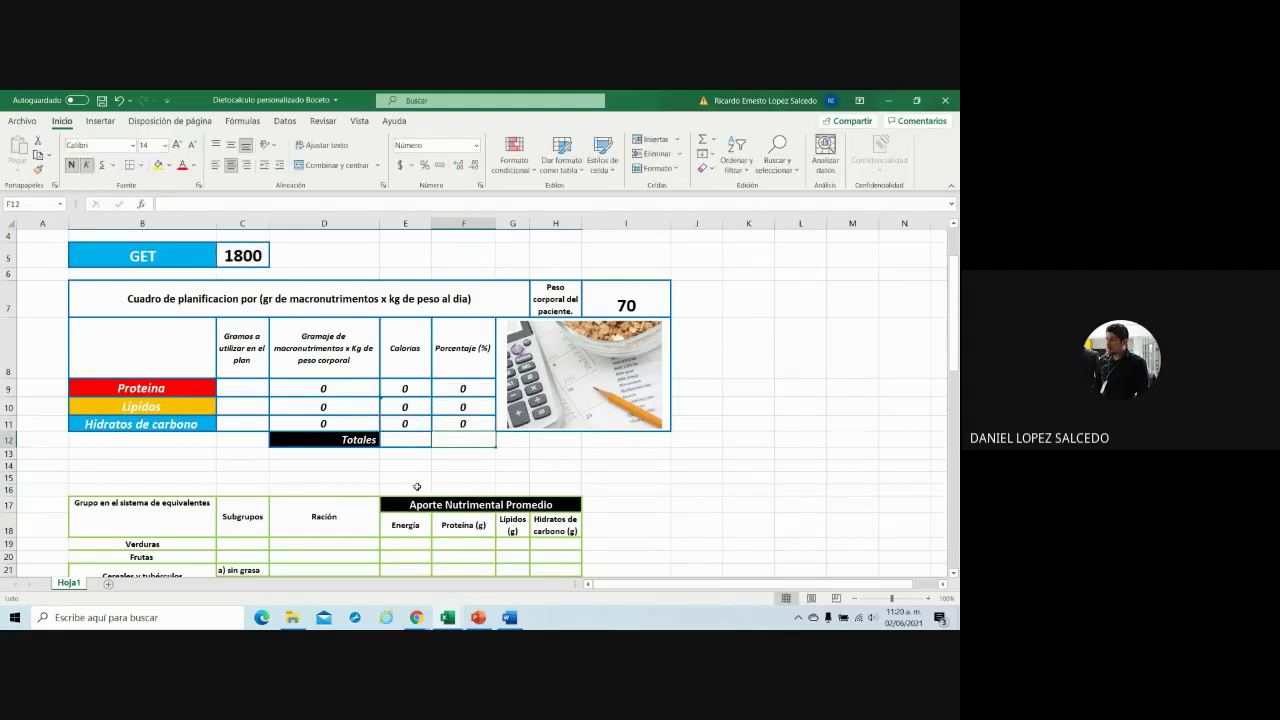
- Enter =SUMA(E9:E11) in E12 to total the calories of the three macronutrients
{"action": "left_click", "coordinate": [400, 444]}
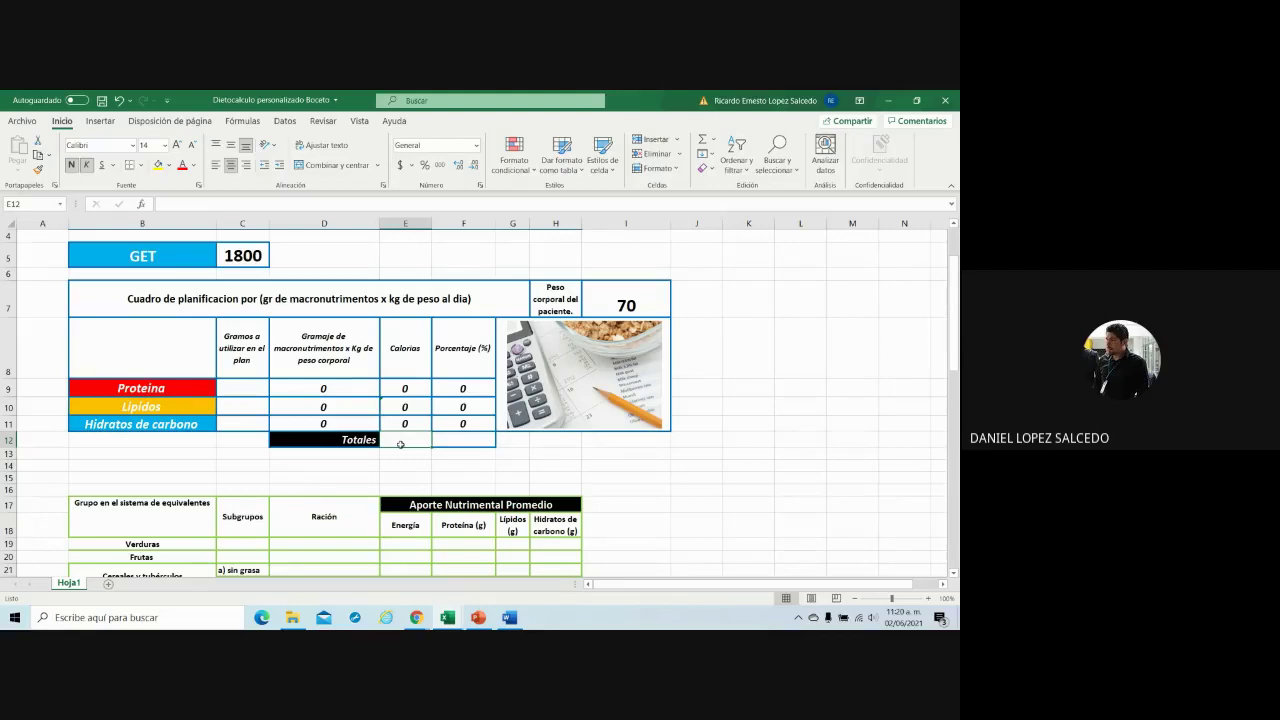
{"action": "type", "text": "="}
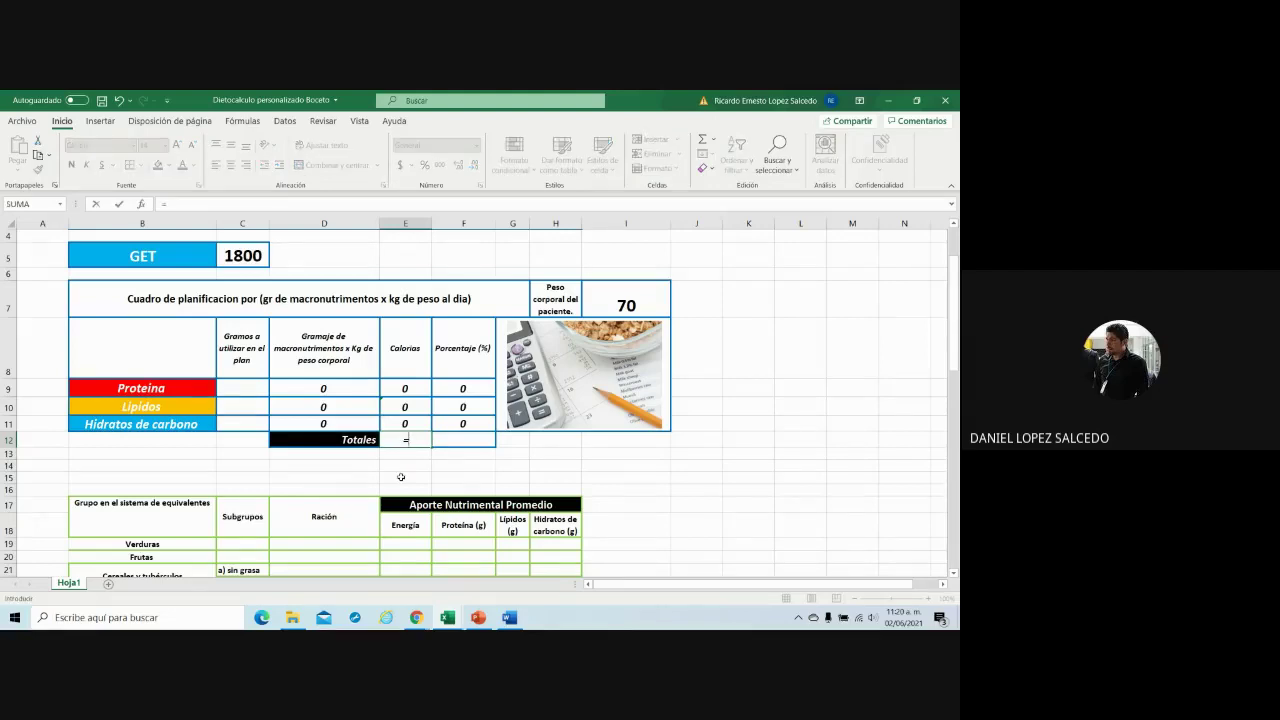
{"action": "type", "text": "suma("}
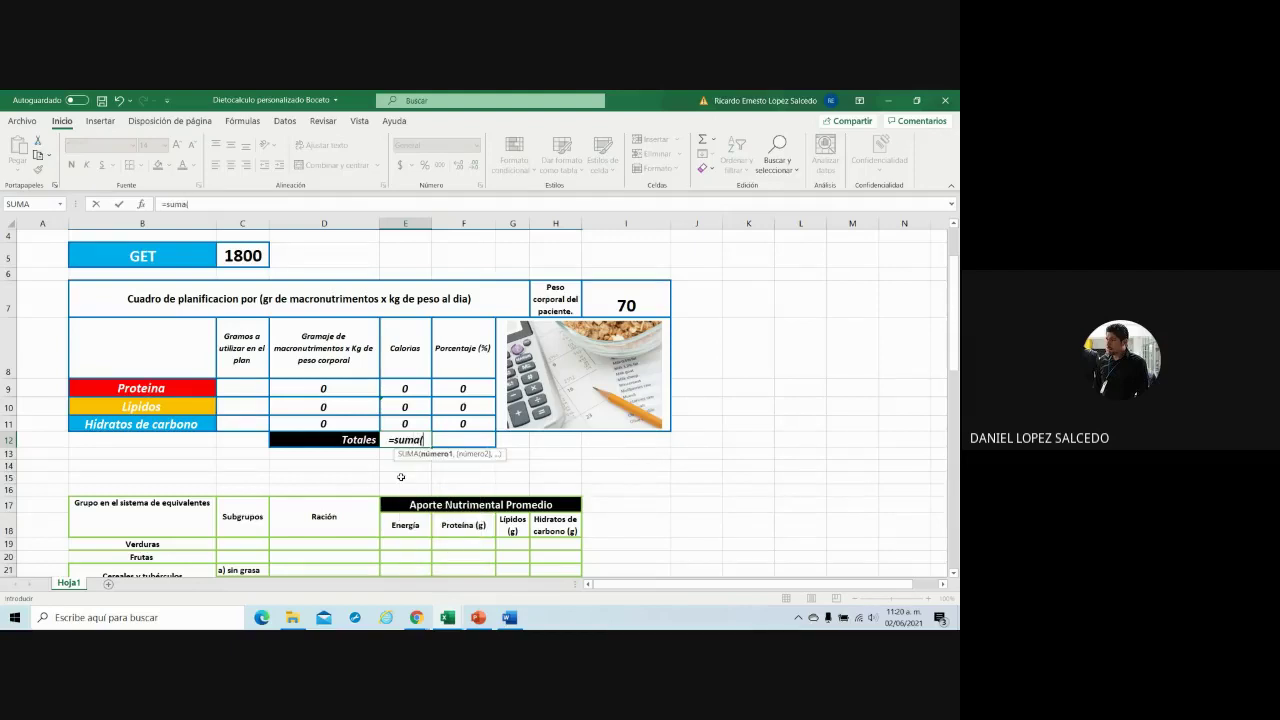
{"action": "left_click_drag", "start_coordinate": [410, 390], "coordinate": [412, 420]}
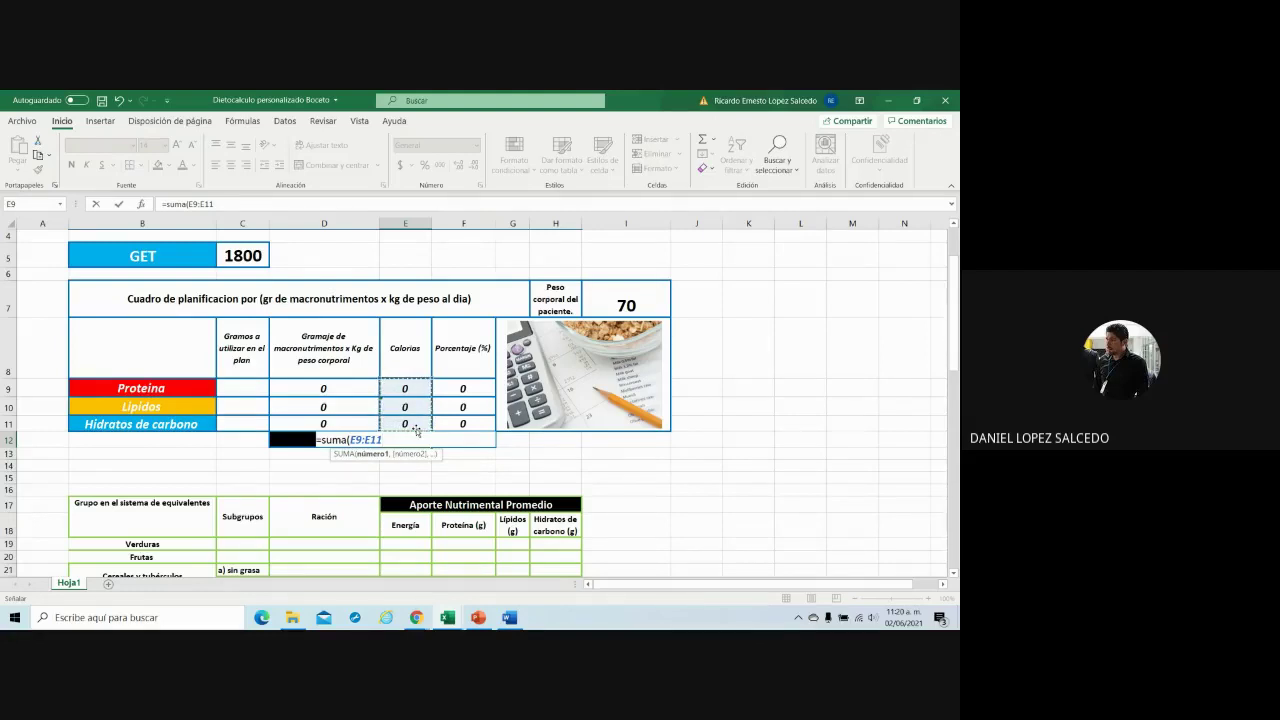
{"action": "type", "text": ")"}
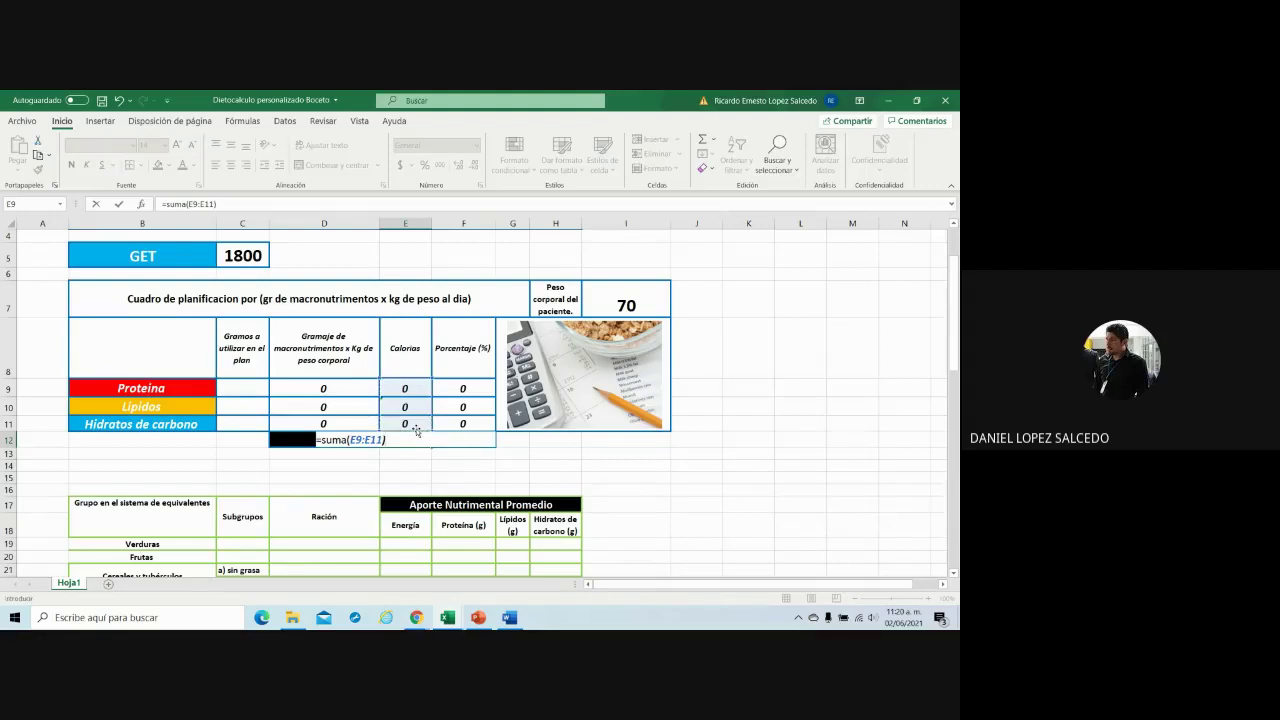
{"action": "key", "text": "Return"}
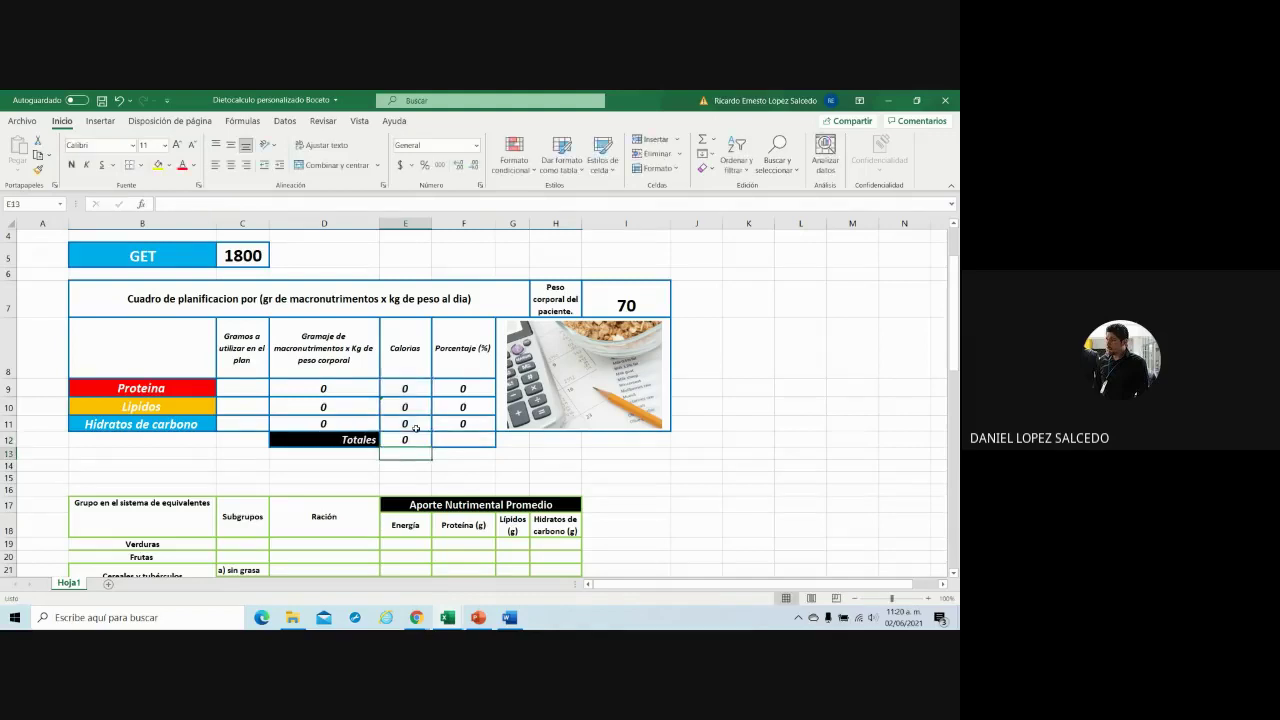
- Enter =SUMA(F9:F11) in F12 to total the Porcentaje (%) column
{"action": "left_click", "coordinate": [458, 441]}
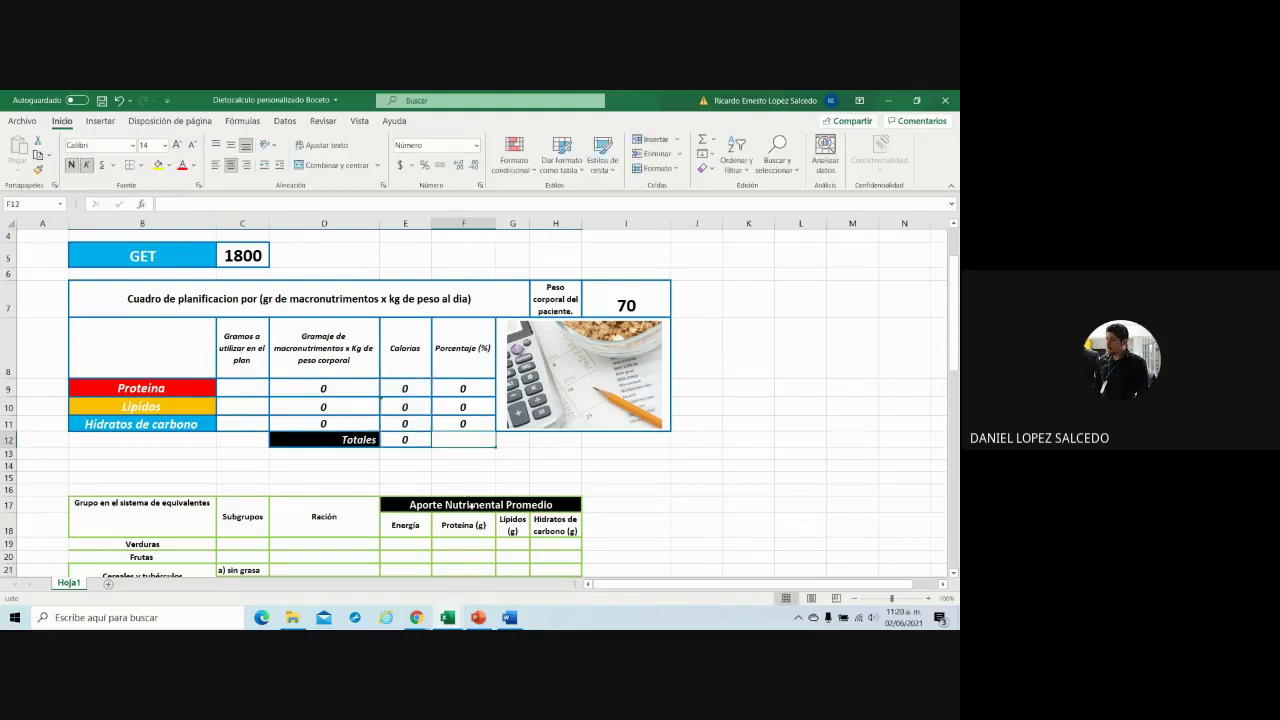
{"action": "type", "text": "="}
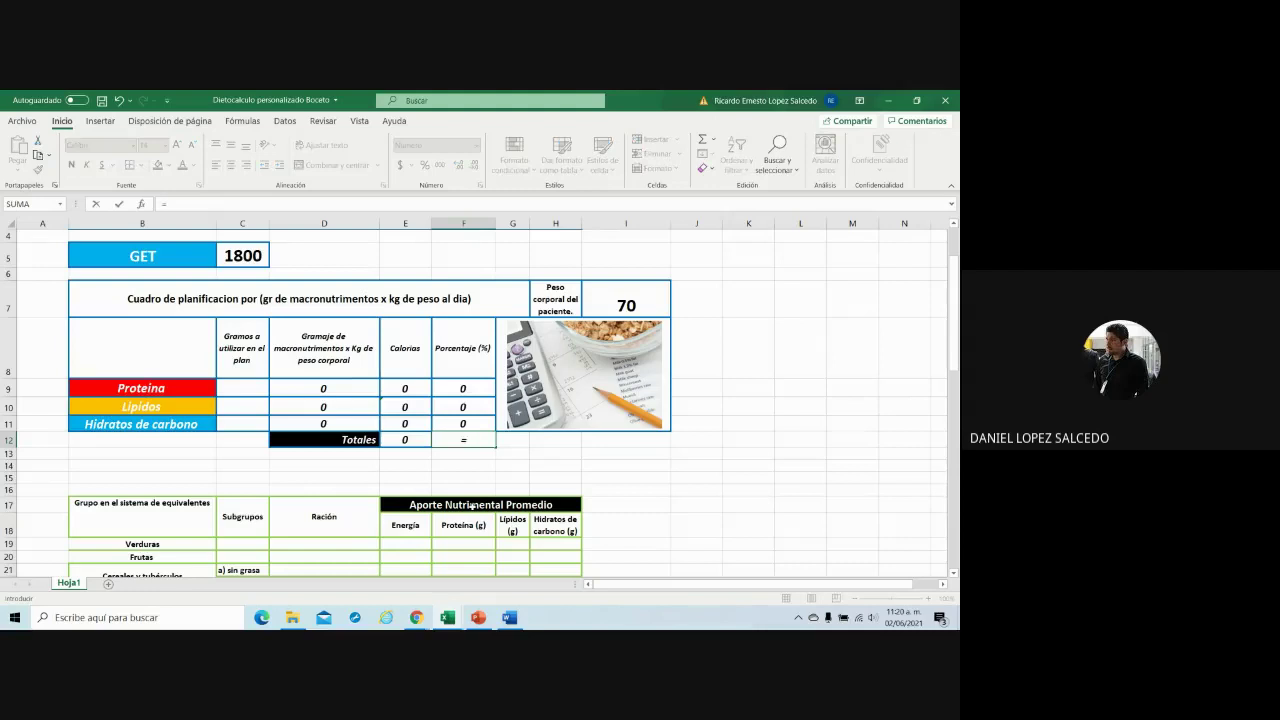
{"action": "type", "text": "suma"}
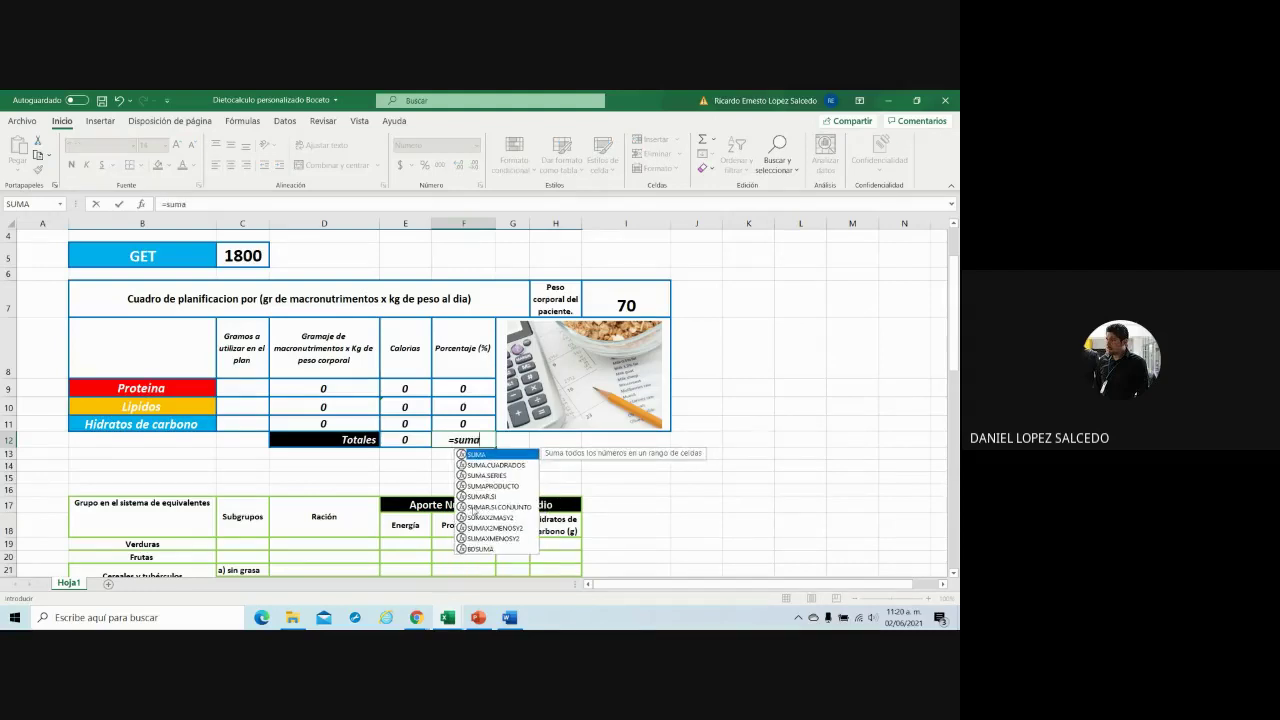
{"action": "type", "text": "("}
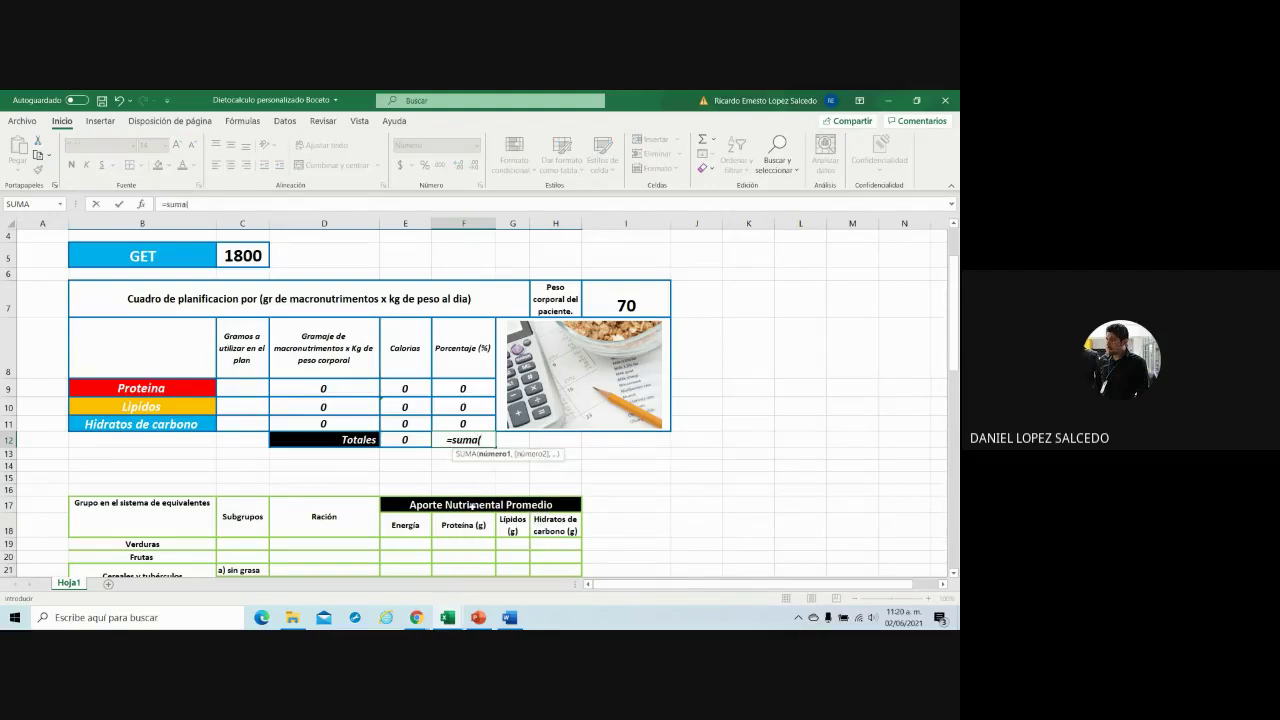
{"action": "left_click", "coordinate": [477, 391]}
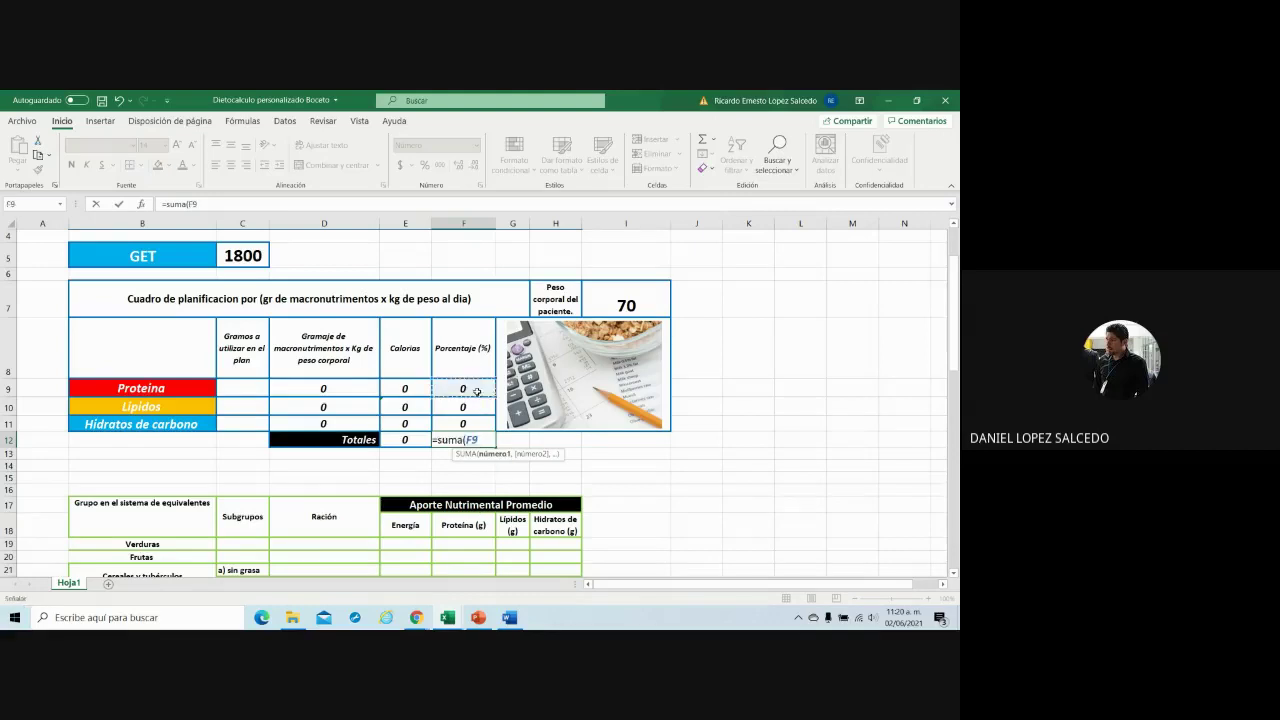
{"action": "left_click_drag", "start_coordinate": [477, 391], "coordinate": [477, 420]}
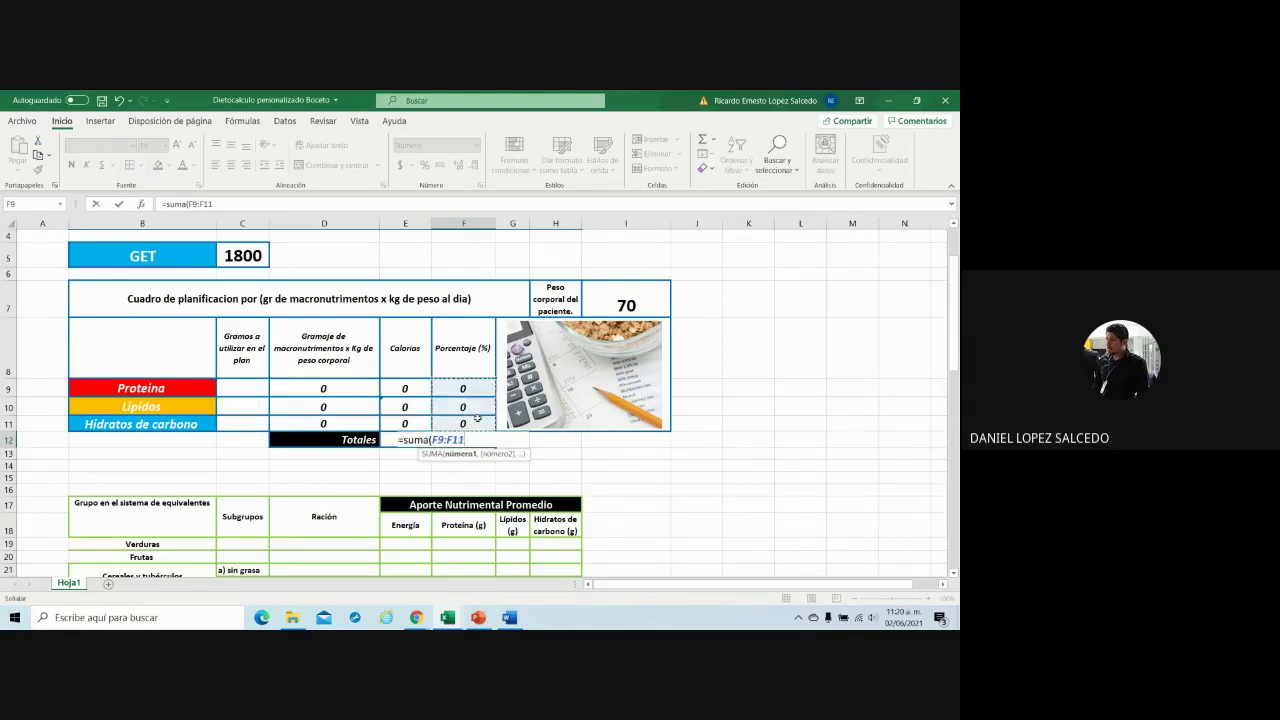
{"action": "type", "text": ")"}
{"action": "key", "text": "Return"}
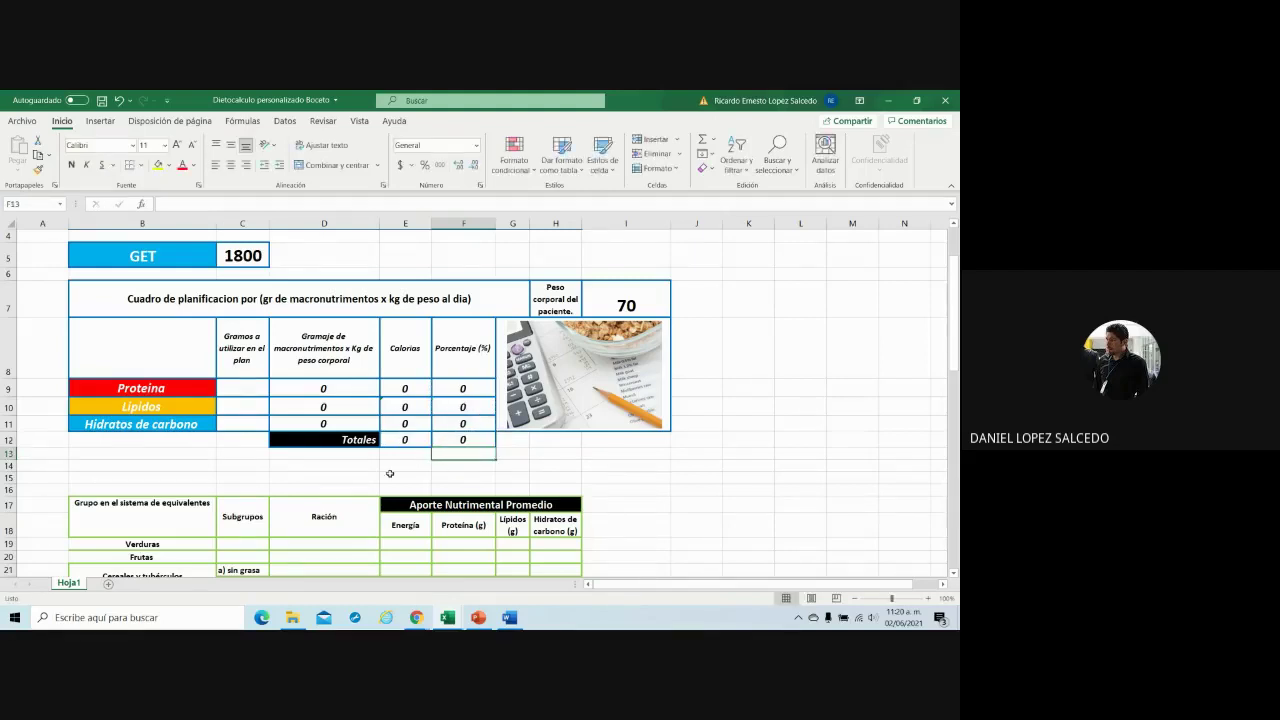
{"action": "left_click", "coordinate": [405, 477]}
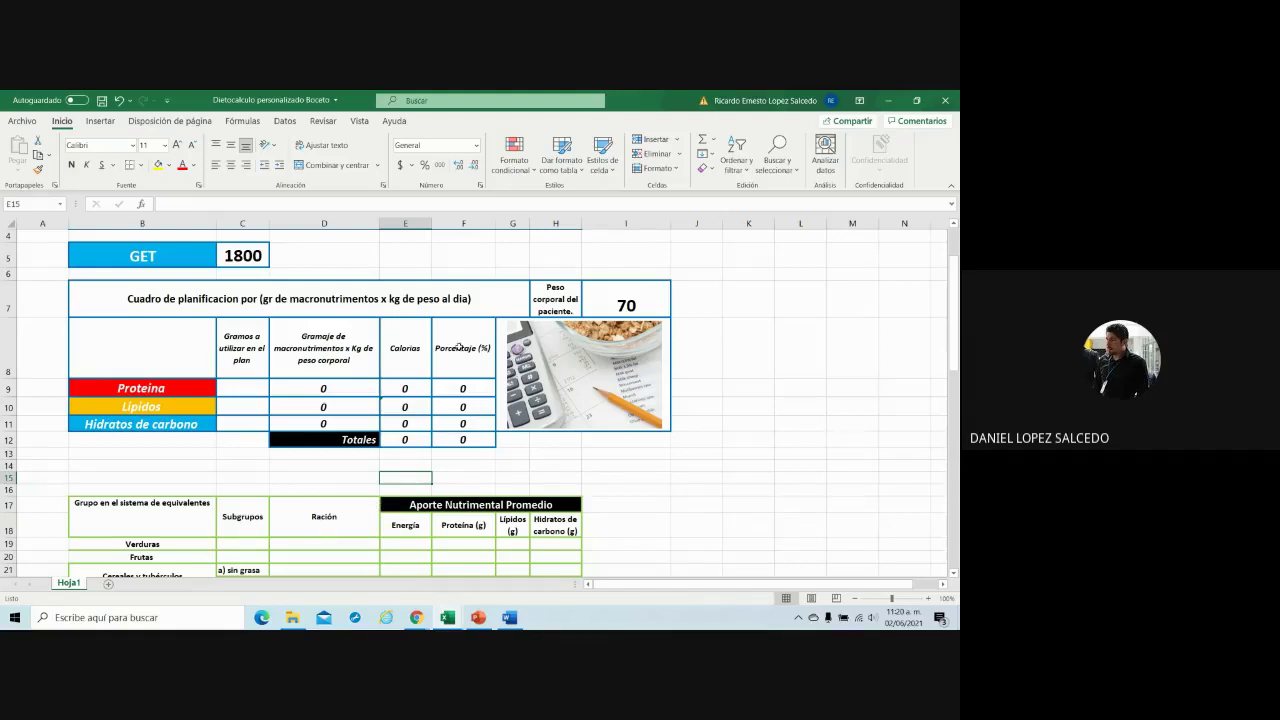
- Insert a 2D pie chart from the Porcentaje (%) range F8:F11
{"action": "left_click", "coordinate": [459, 347]}
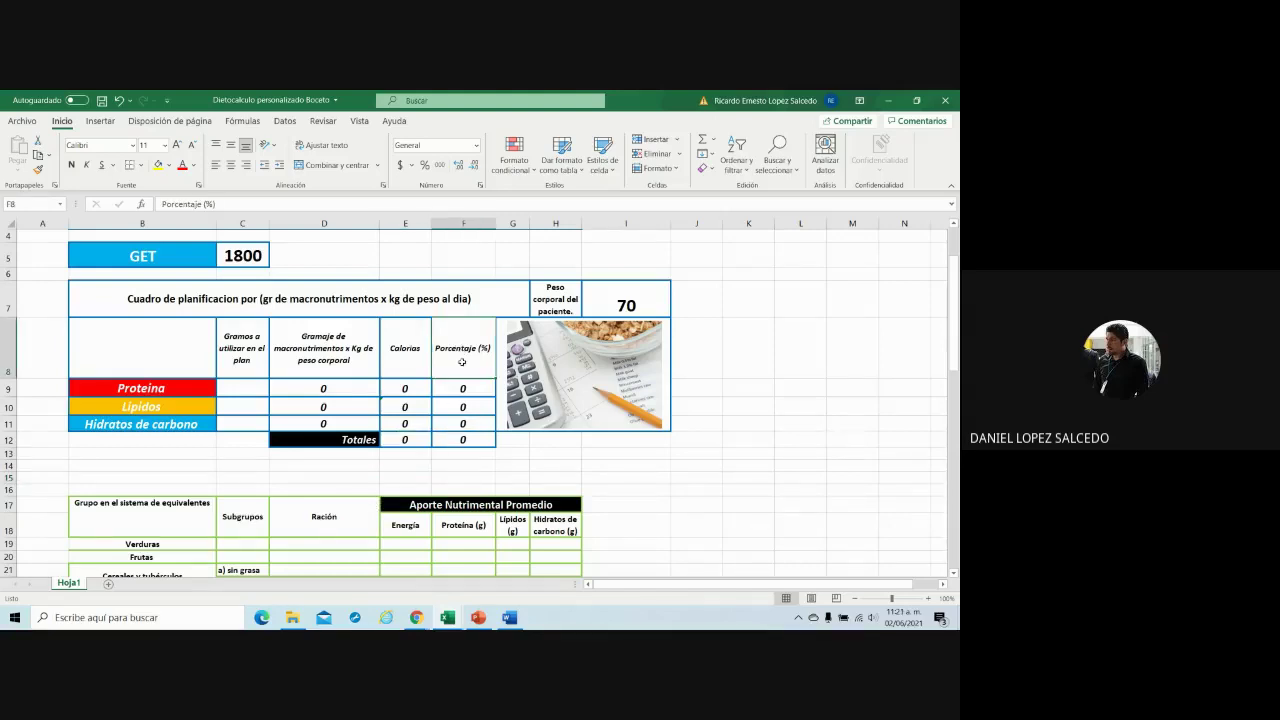
{"action": "mouse_move", "coordinate": [459, 347]}
{"action": "left_mouse_down"}
{"action": "mouse_move", "coordinate": [467, 398]}
{"action": "mouse_move", "coordinate": [471, 383]}
{"action": "left_mouse_up"}
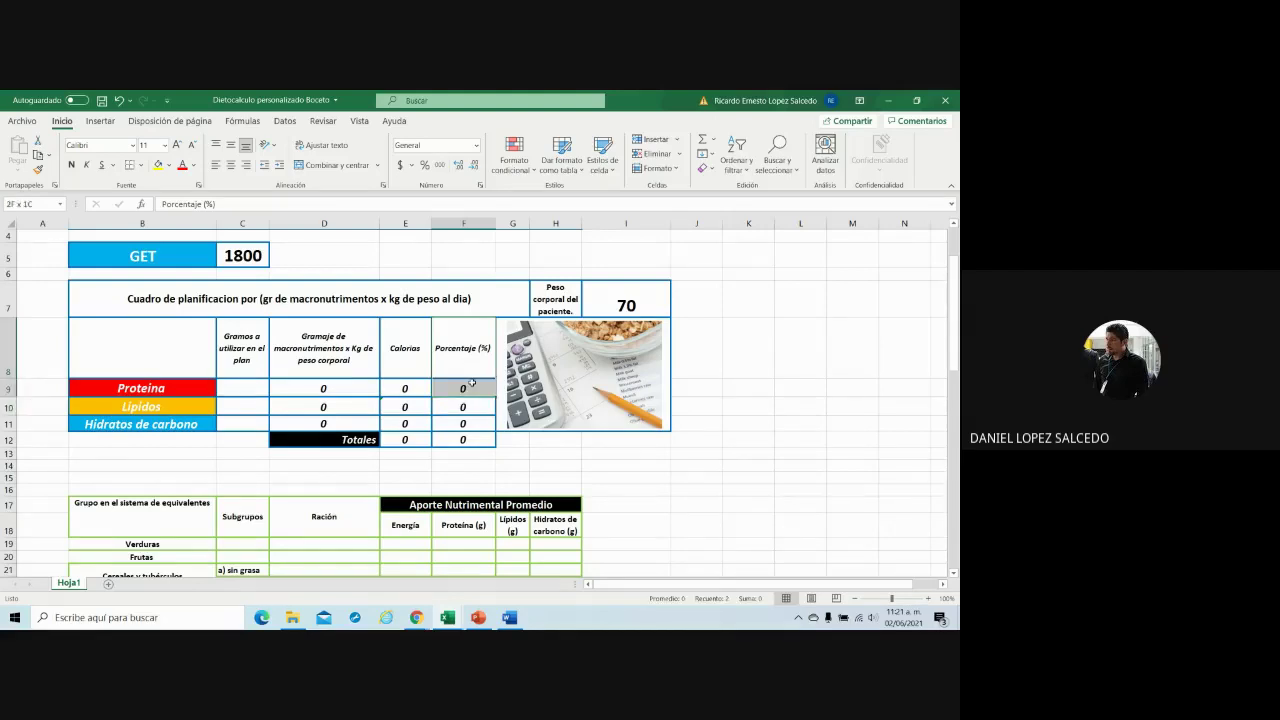
{"action": "left_click_drag", "start_coordinate": [471, 383], "coordinate": [479, 421]}
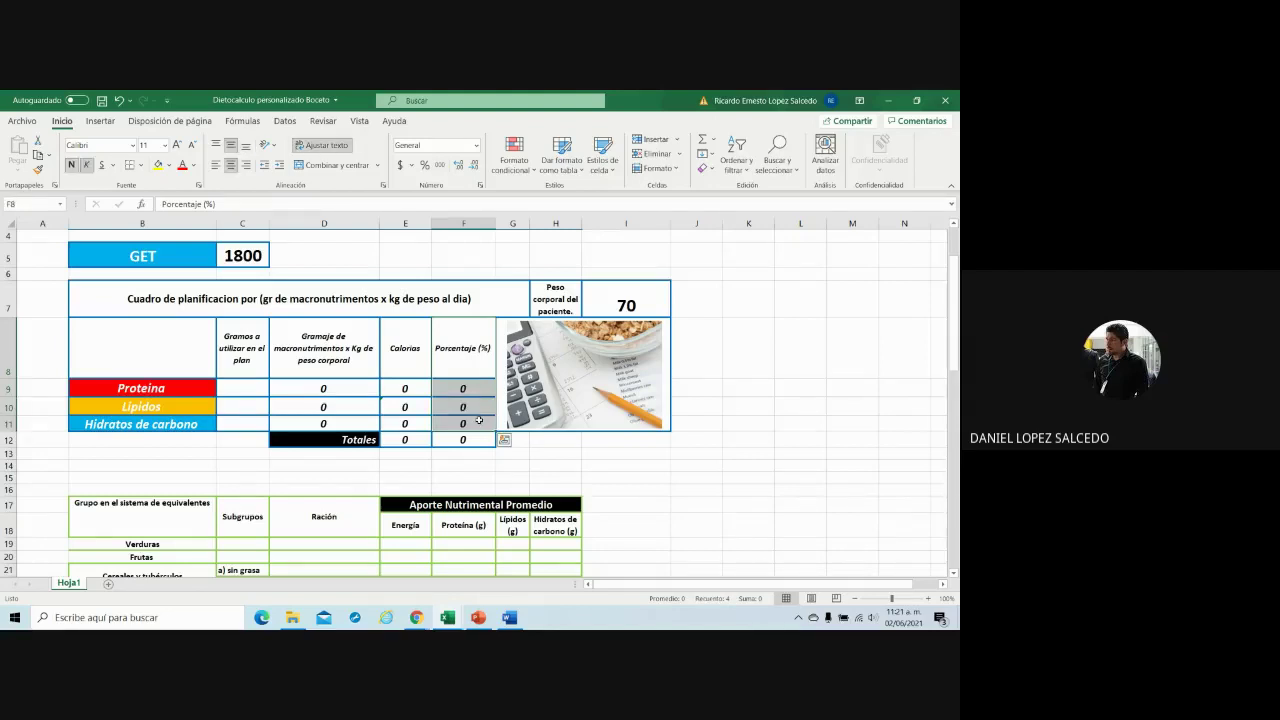
{"action": "left_click", "coordinate": [101, 121]}
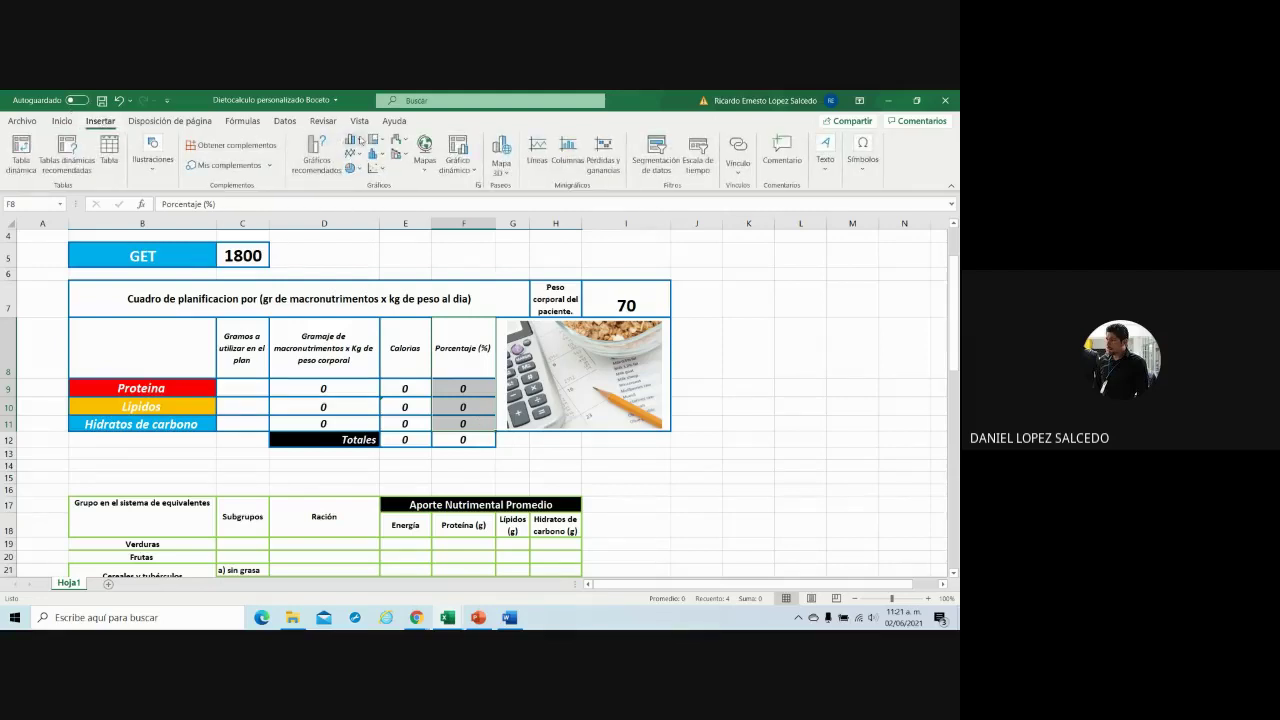
{"action": "left_click", "coordinate": [356, 169]}
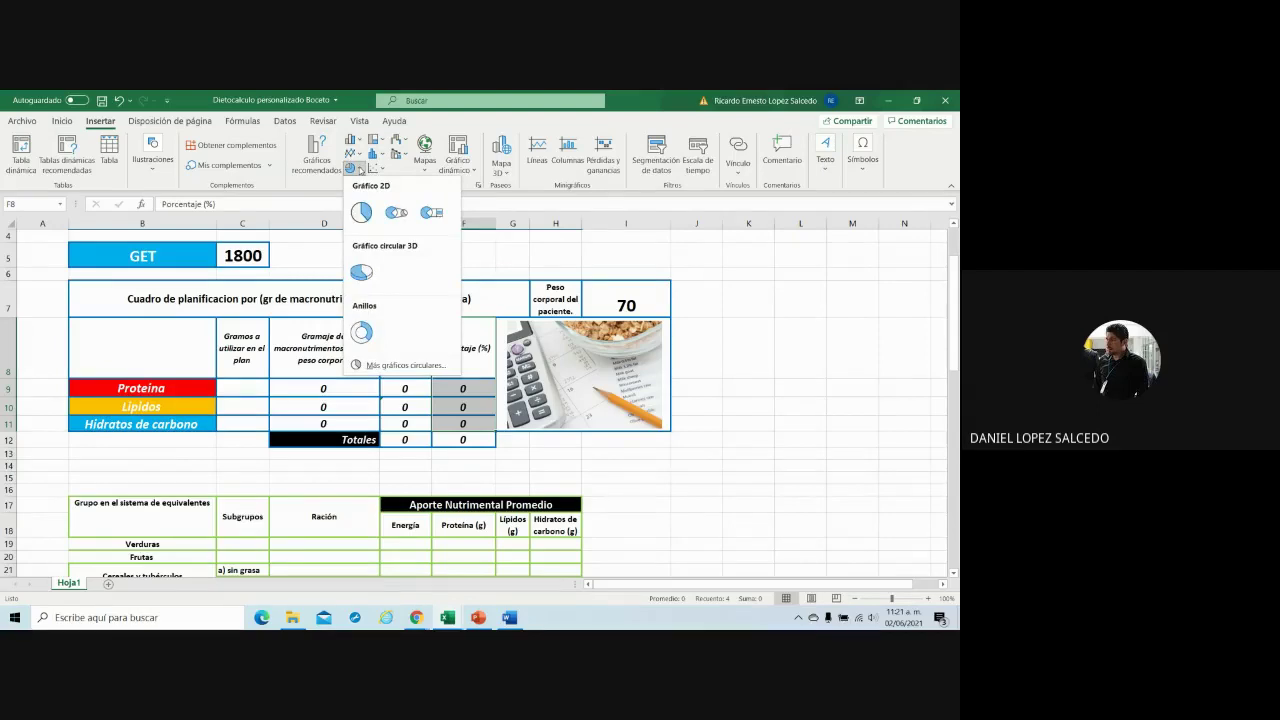
{"action": "left_click", "coordinate": [361, 211]}
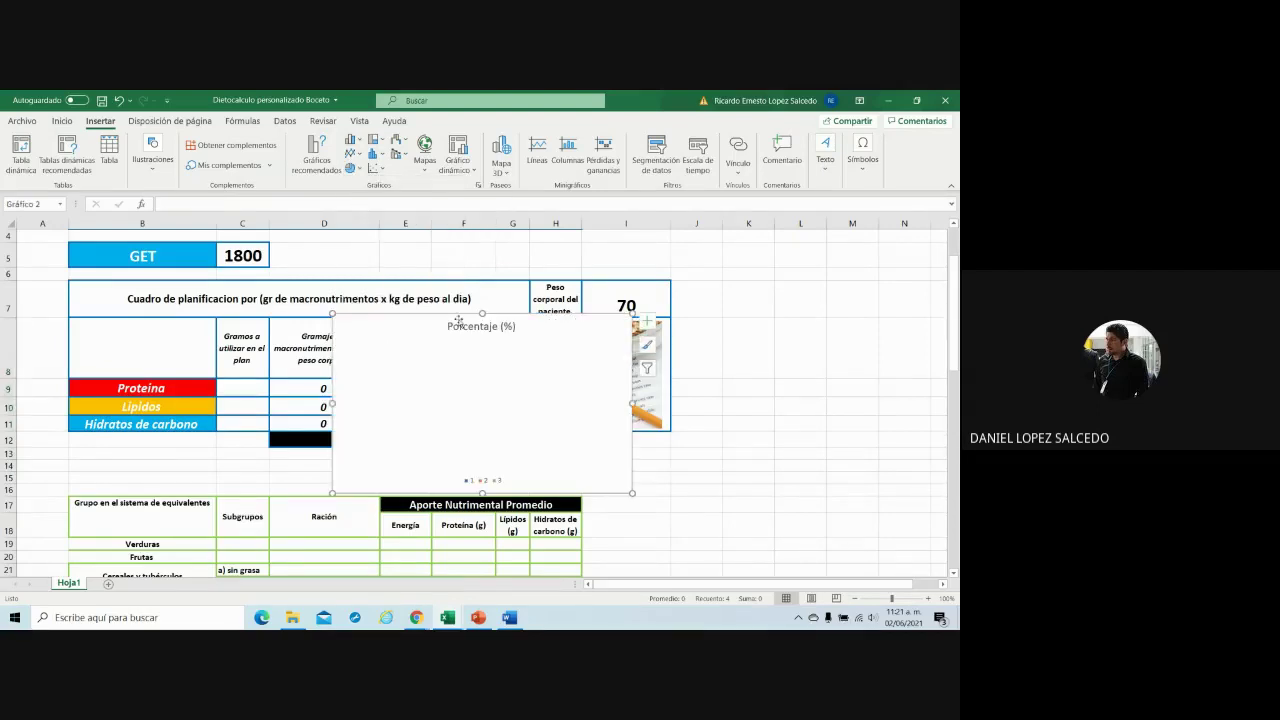
- Move the pie chart to the right of the planning table and shrink it slightly
{"action": "left_click_drag", "start_coordinate": [458, 319], "coordinate": [572, 344]}
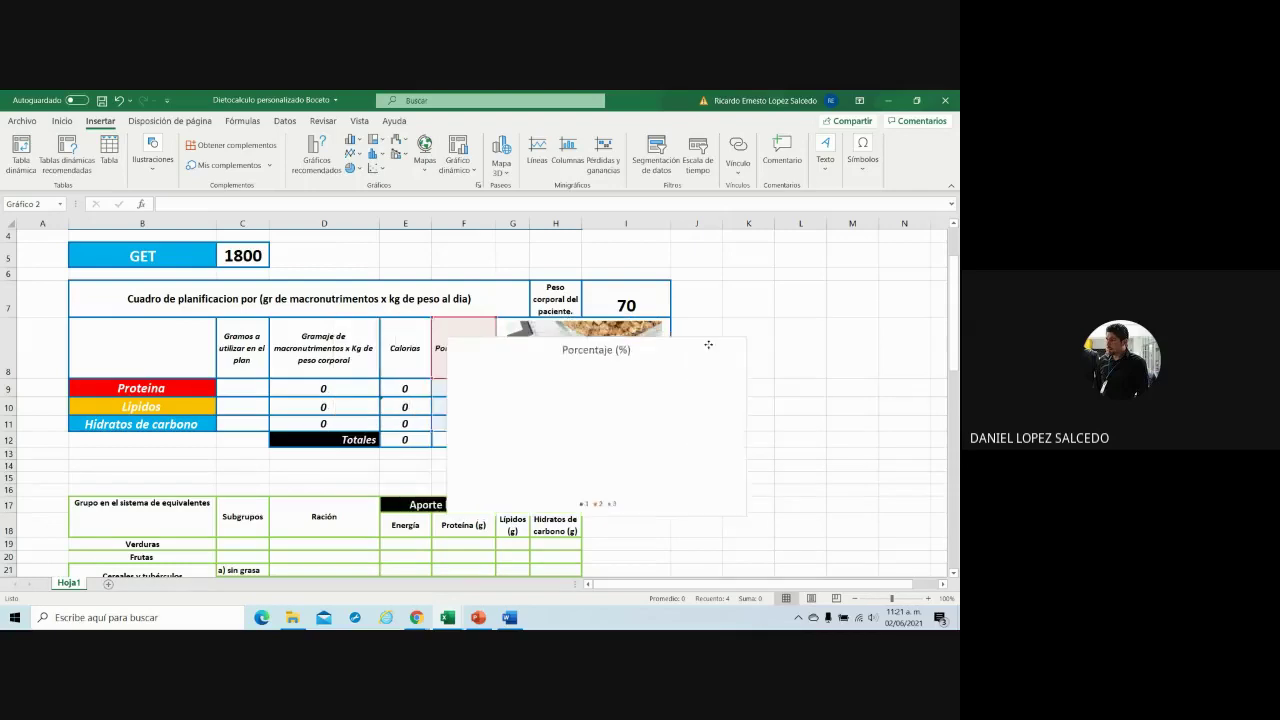
{"action": "mouse_move", "coordinate": [708, 344]}
{"action": "left_mouse_down"}
{"action": "mouse_move", "coordinate": [895, 293]}
{"action": "mouse_move", "coordinate": [893, 274]}
{"action": "left_mouse_up"}
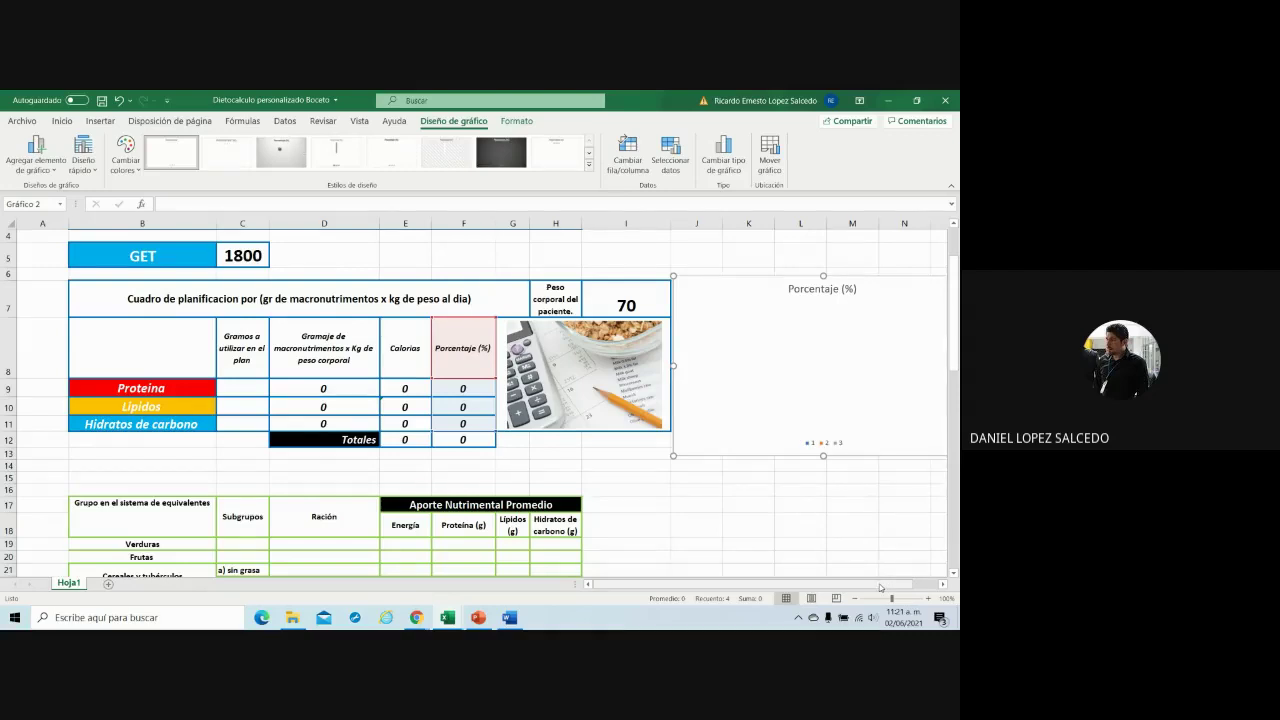
{"action": "left_click_drag", "start_coordinate": [886, 583], "coordinate": [906, 583]}
{"action": "left_click_drag", "start_coordinate": [920, 456], "coordinate": [903, 449]}
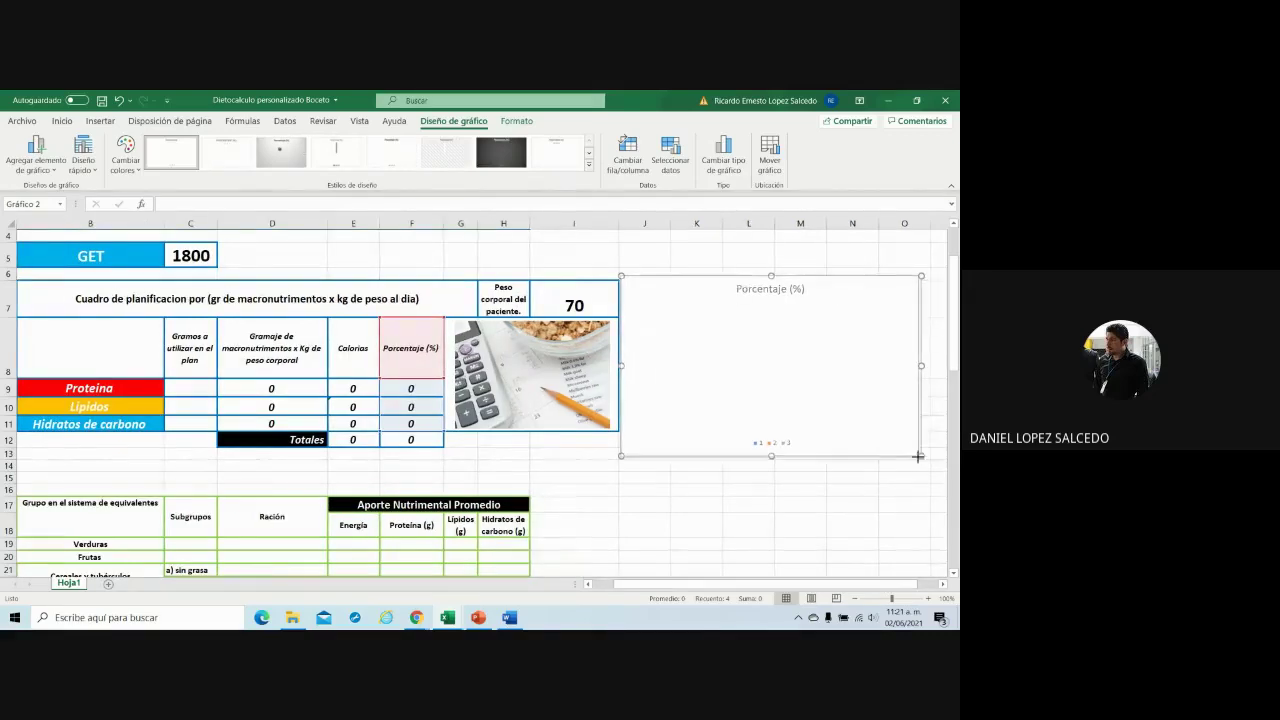
{"action": "left_click", "coordinate": [757, 438]}
{"action": "left_click", "coordinate": [754, 437]}
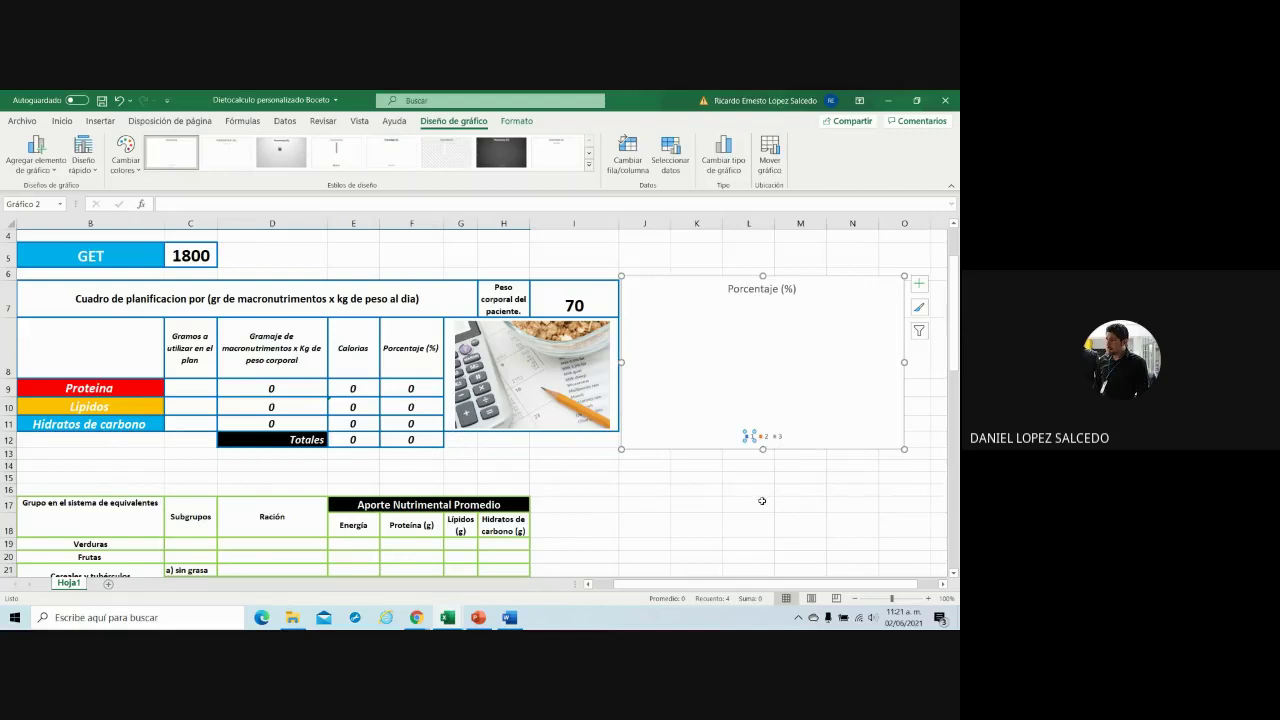
{"action": "scroll", "coordinate": [818, 587], "scroll_direction": "left", "scroll_amount": 1}
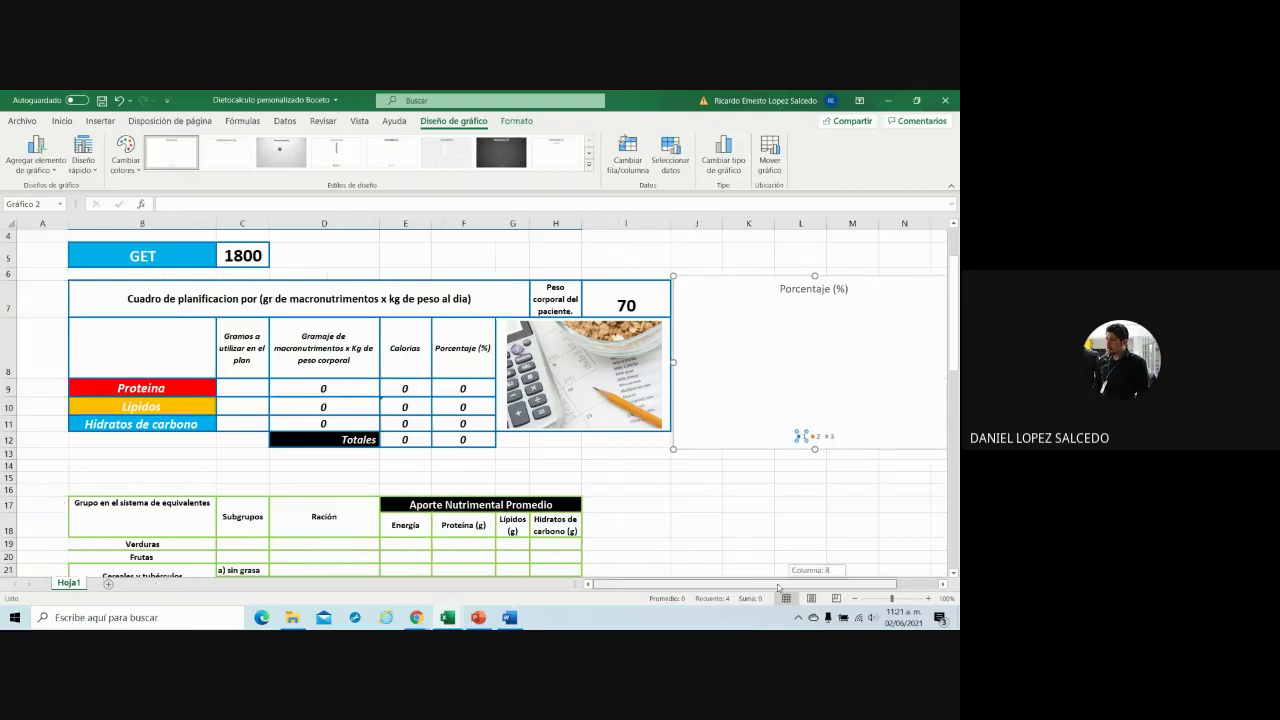
{"action": "left_click", "coordinate": [820, 499]}
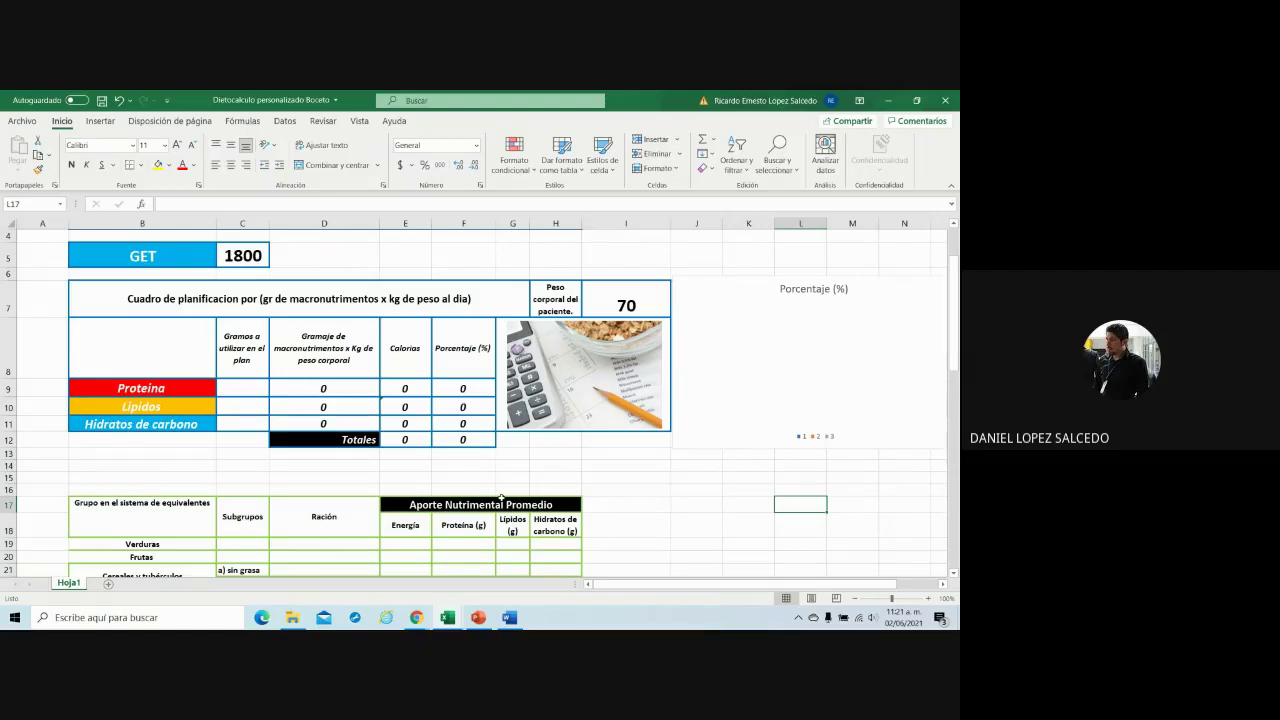
{"action": "left_click", "coordinate": [737, 449]}
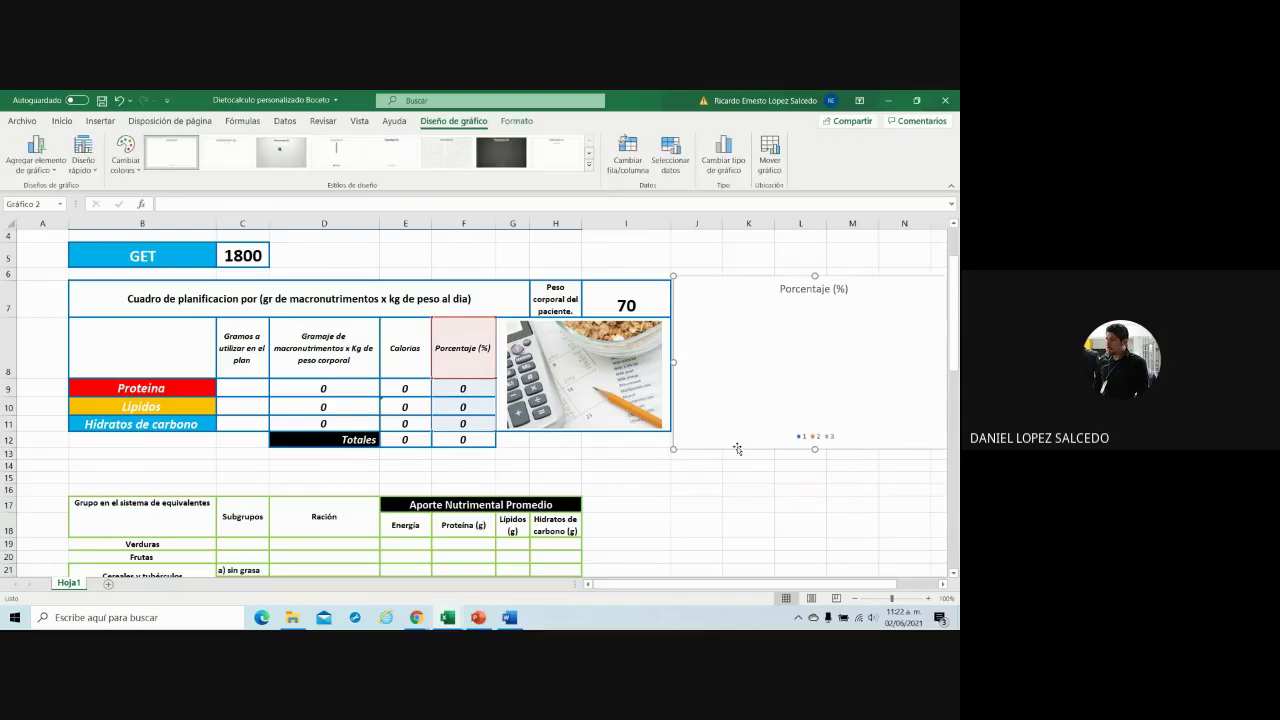
{"action": "double_click", "coordinate": [737, 449]}
{"action": "left_click", "coordinate": [588, 170]}
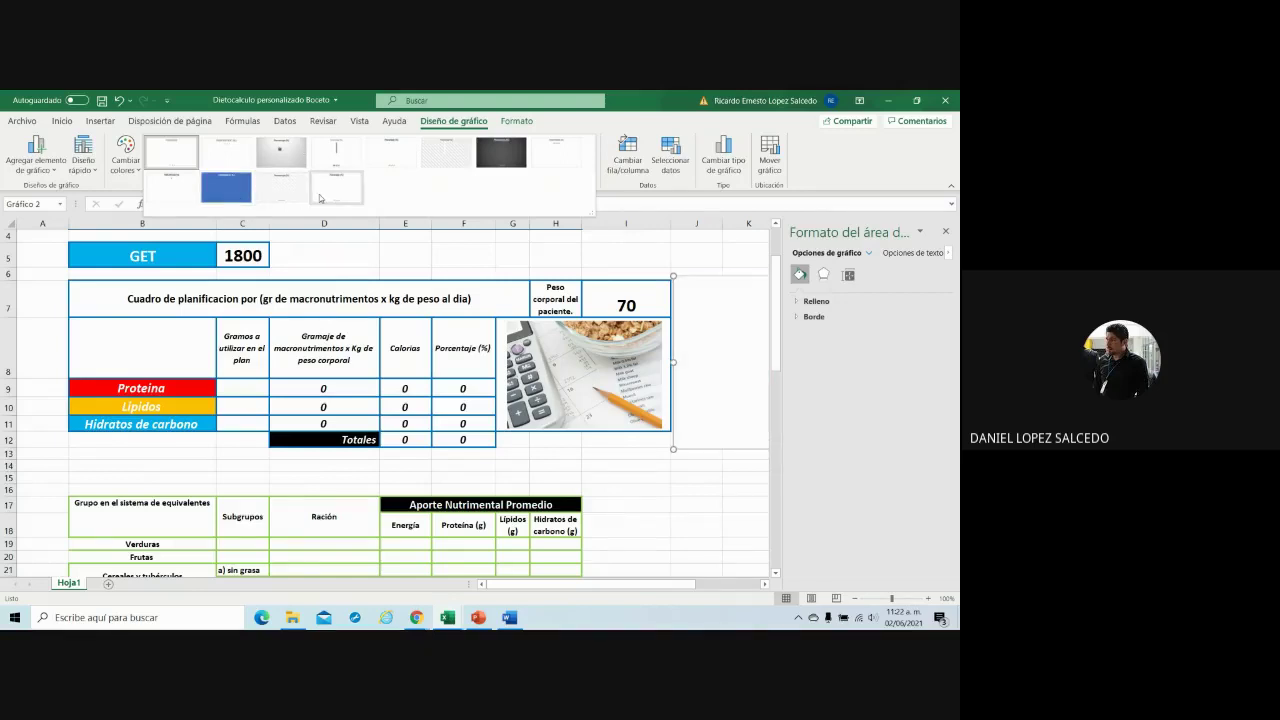
{"action": "left_click", "coordinate": [660, 511]}
{"action": "left_click", "coordinate": [945, 231]}
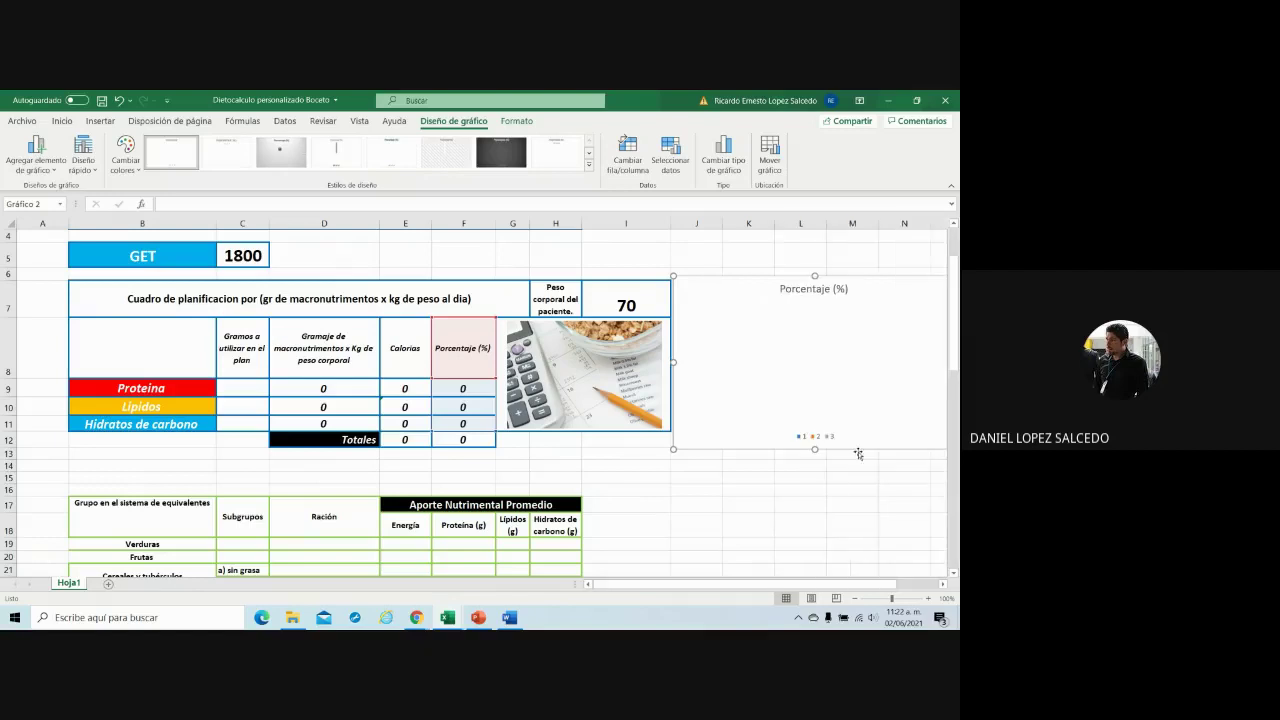
{"action": "left_click", "coordinate": [237, 476]}
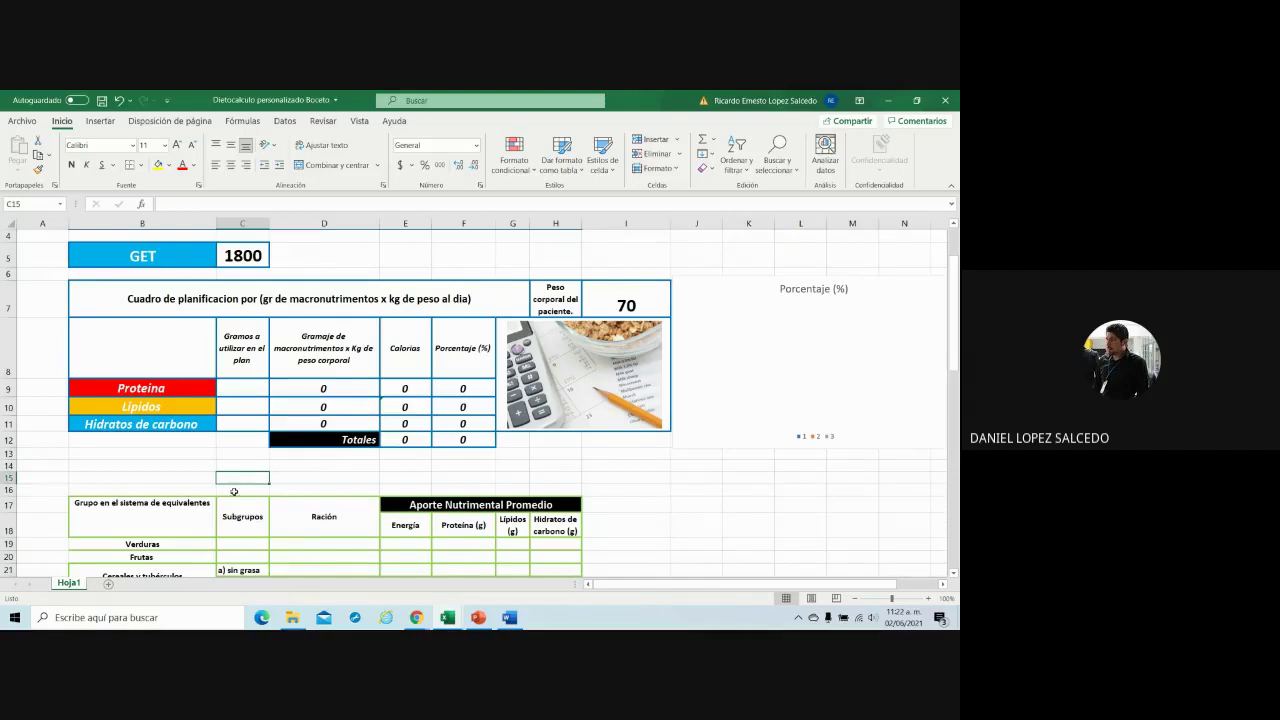
- Enter 1.3 g/kg for protein in C9 and 0.7 g/kg for lipids in C10
{"action": "left_click", "coordinate": [235, 387]}
{"action": "type", "text": "1"}
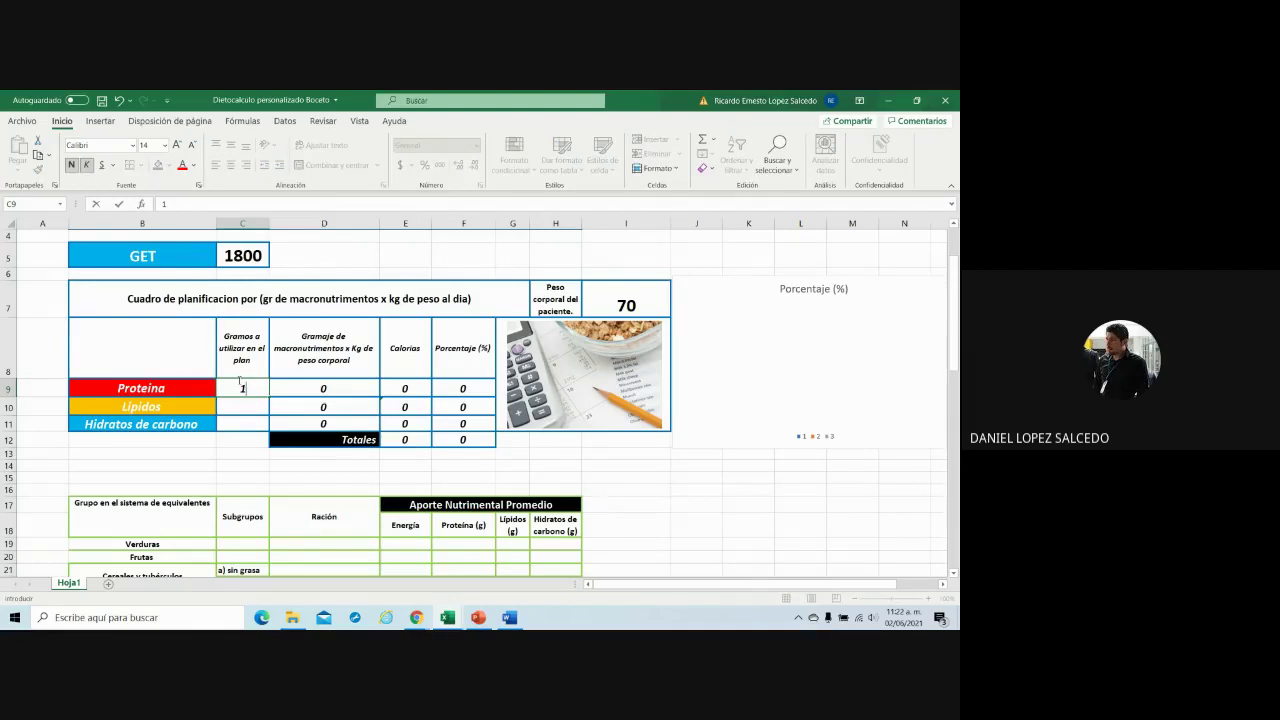
{"action": "type", "text": ".3"}
{"action": "left_click", "coordinate": [248, 408]}
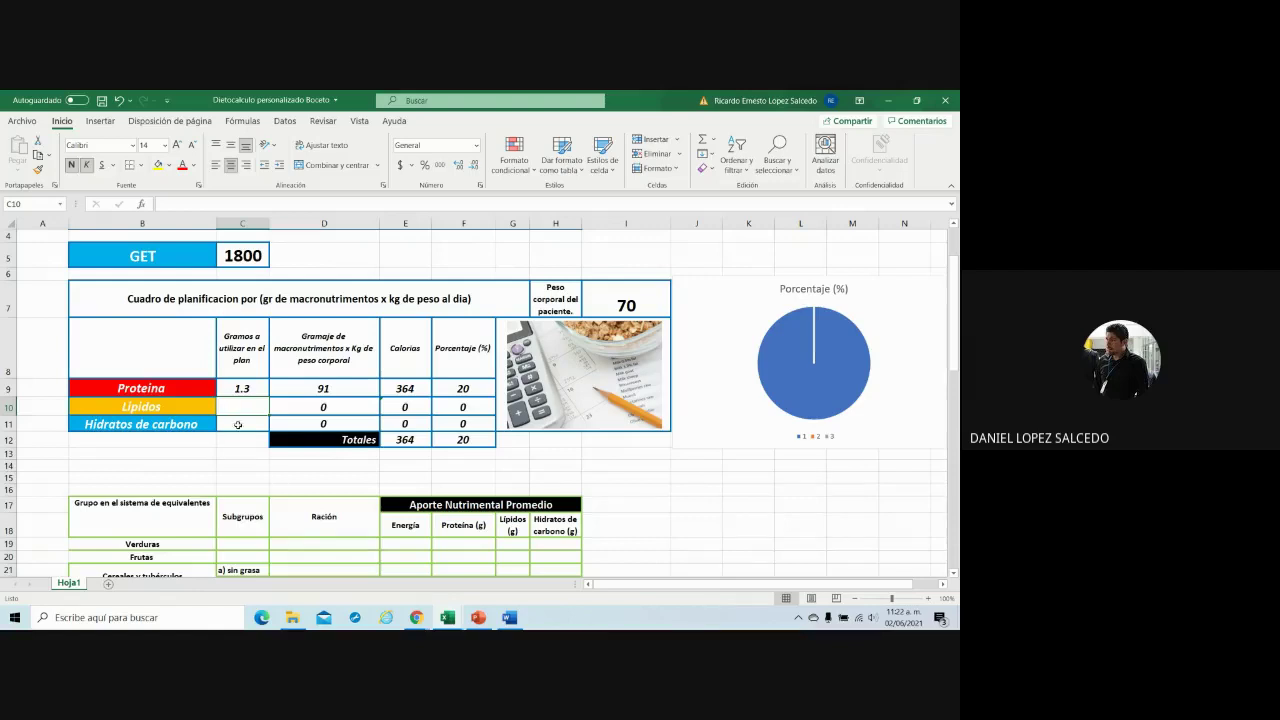
{"action": "left_click", "coordinate": [242, 456]}
{"action": "left_click", "coordinate": [244, 409]}
{"action": "left_click", "coordinate": [246, 424]}
{"action": "left_click", "coordinate": [242, 406]}
{"action": "type", "text": "0.7"}
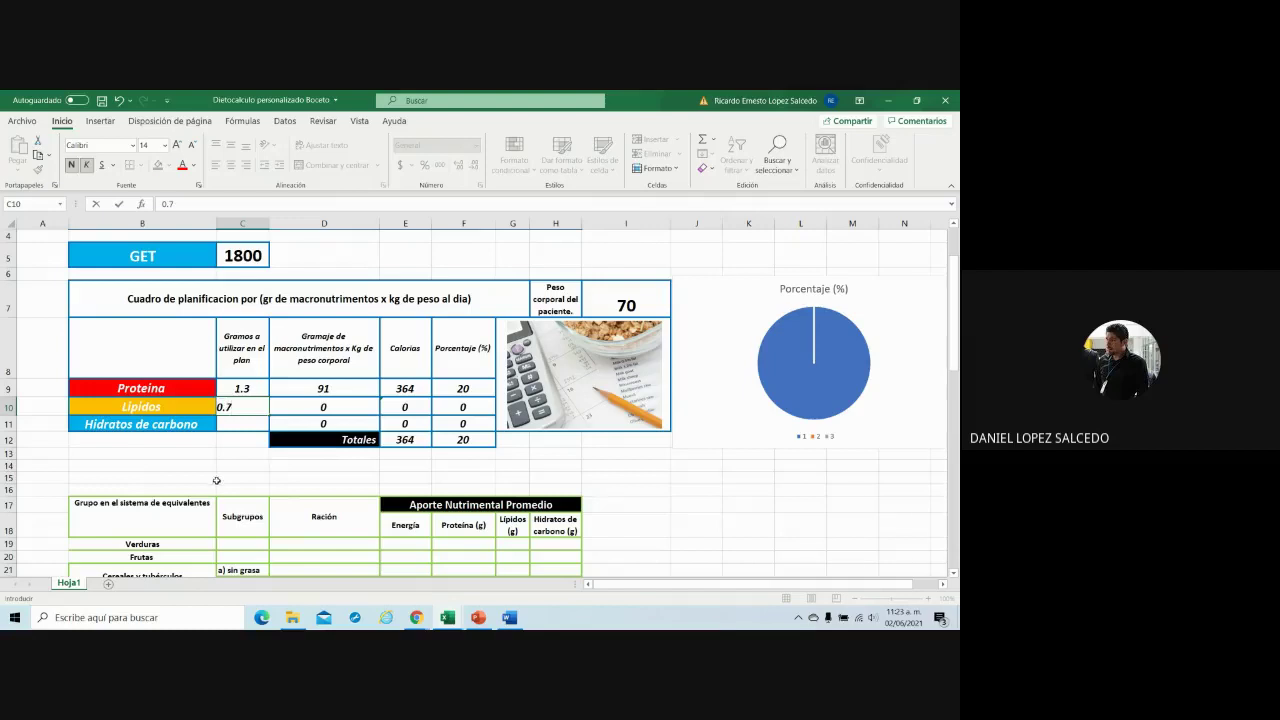
{"action": "left_click", "coordinate": [217, 481]}
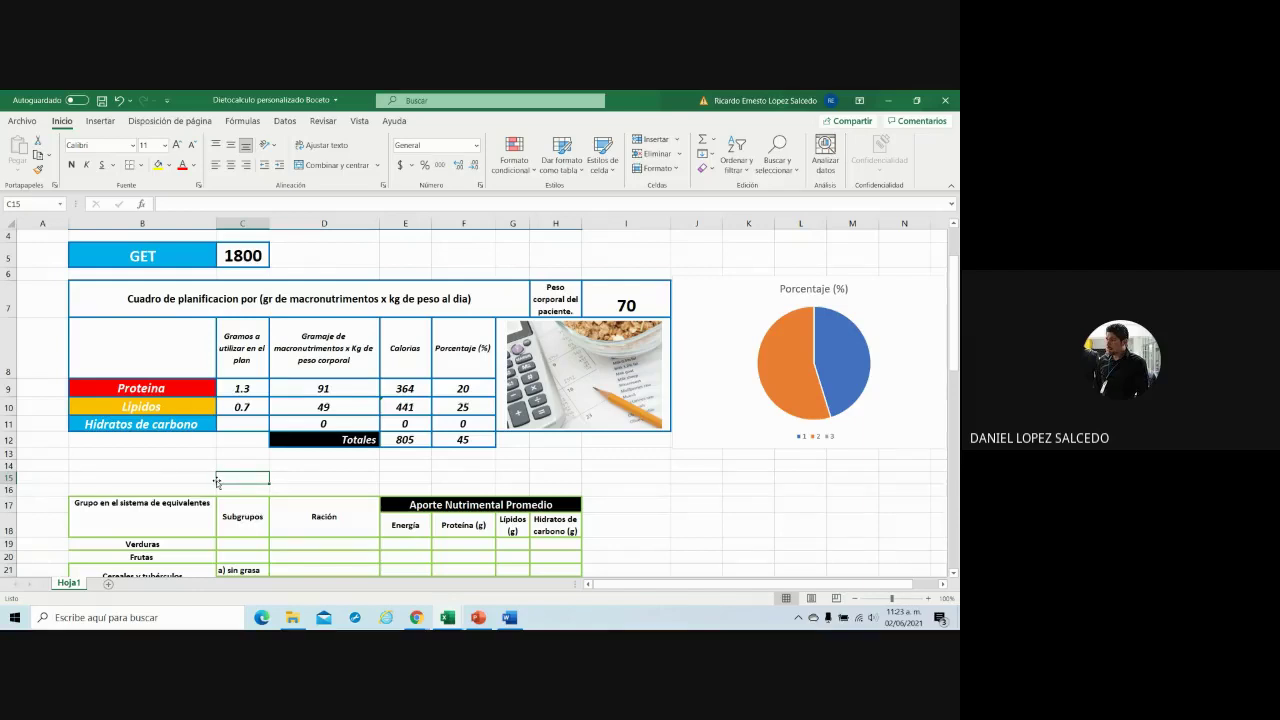
{"action": "left_click", "coordinate": [238, 428]}
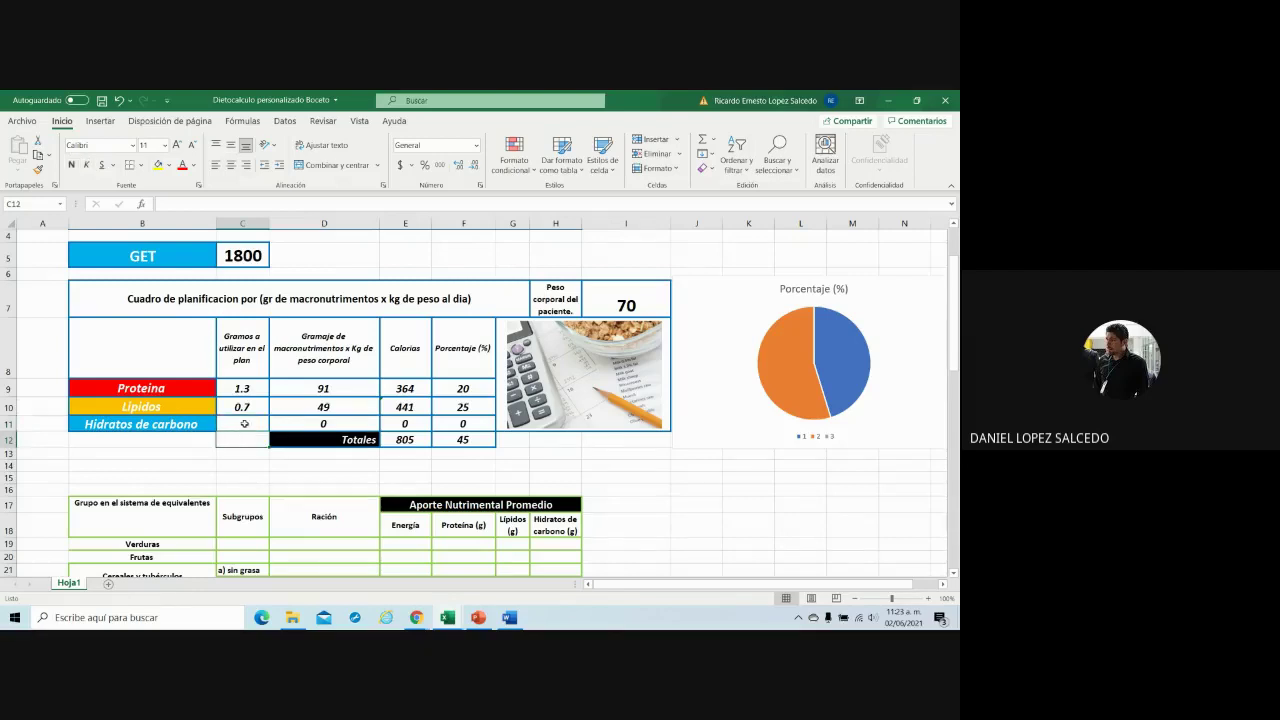
- Enter 3.5 g/kg for carbohydrates in C11 and check the resulting pie slices
{"action": "type", "text": "3.5"}
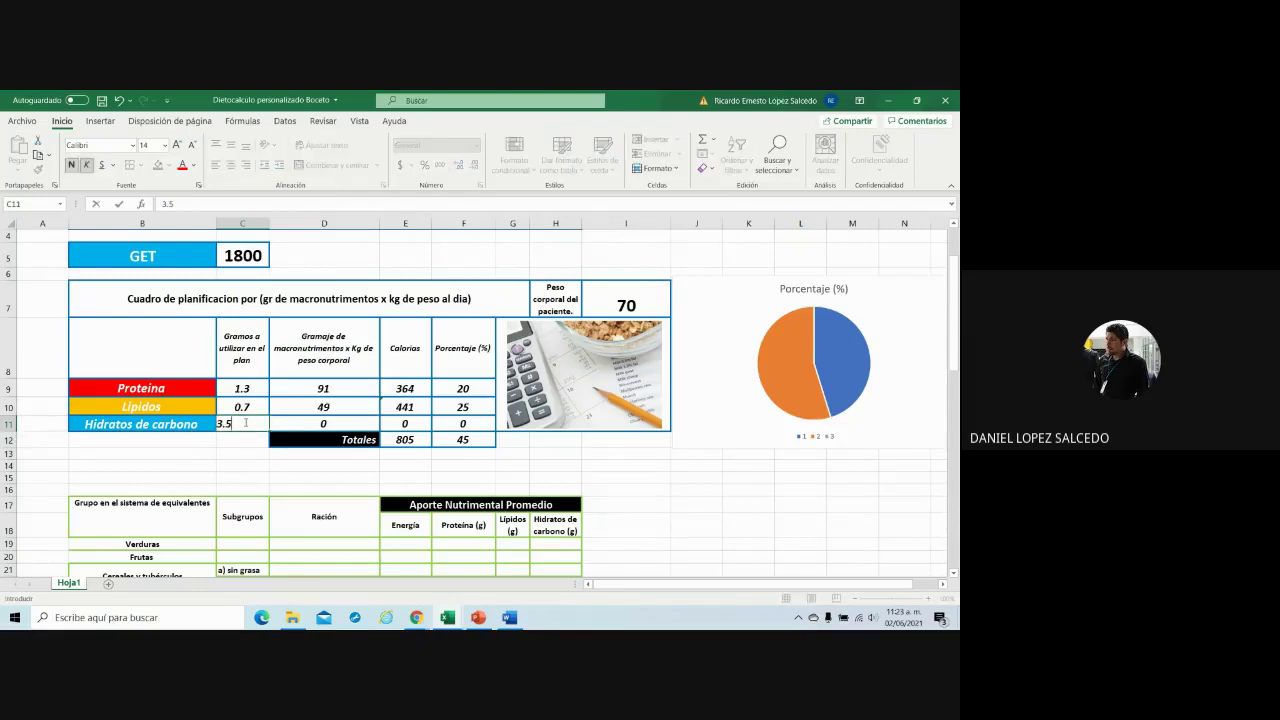
{"action": "key", "text": "Return"}
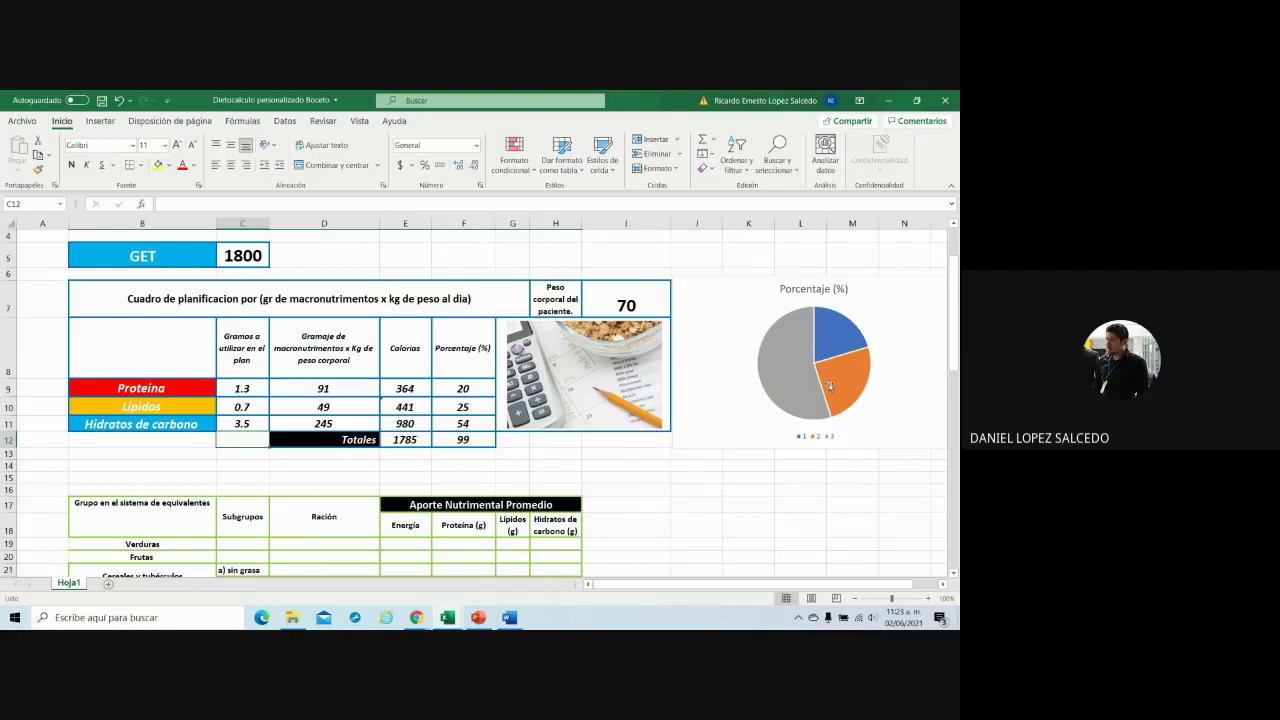
{"action": "mouse_move", "coordinate": [829, 395]}
{"action": "left_click", "coordinate": [250, 389]}
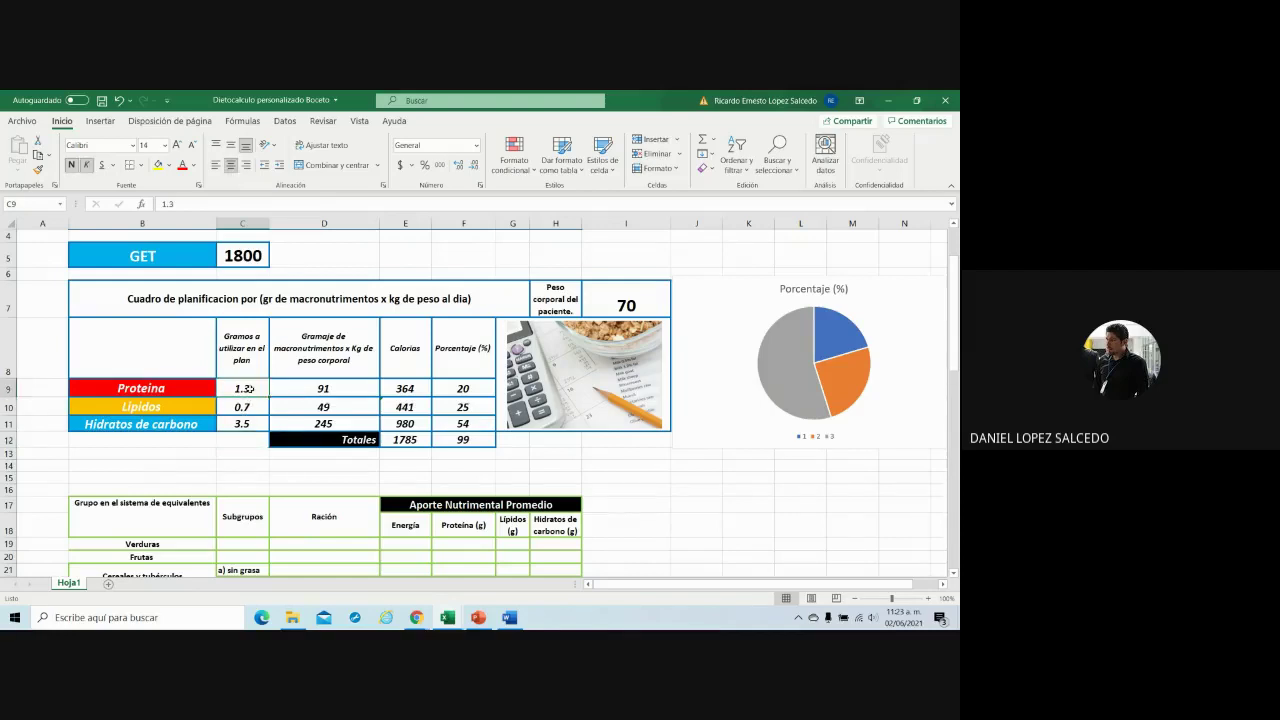
{"action": "type", "text": "1.4"}
{"action": "left_click", "coordinate": [246, 463]}
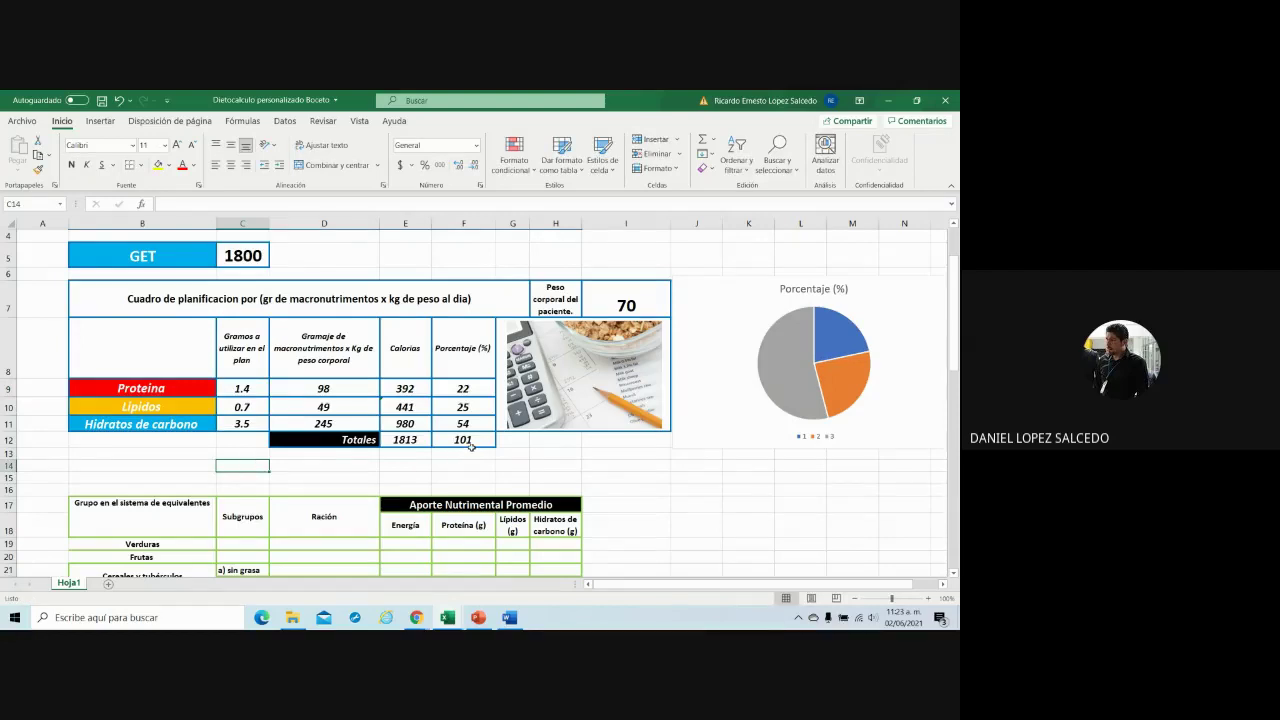
{"action": "left_click", "coordinate": [241, 389]}
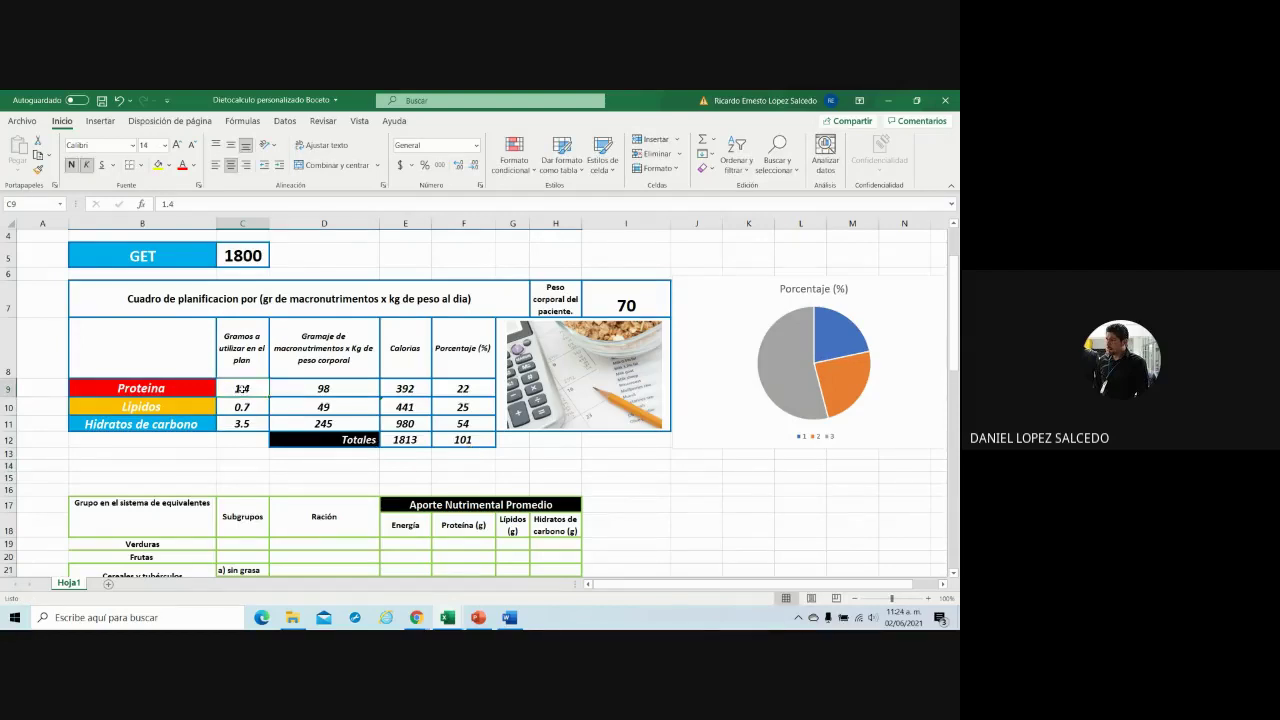
{"action": "type", "text": "1.3"}
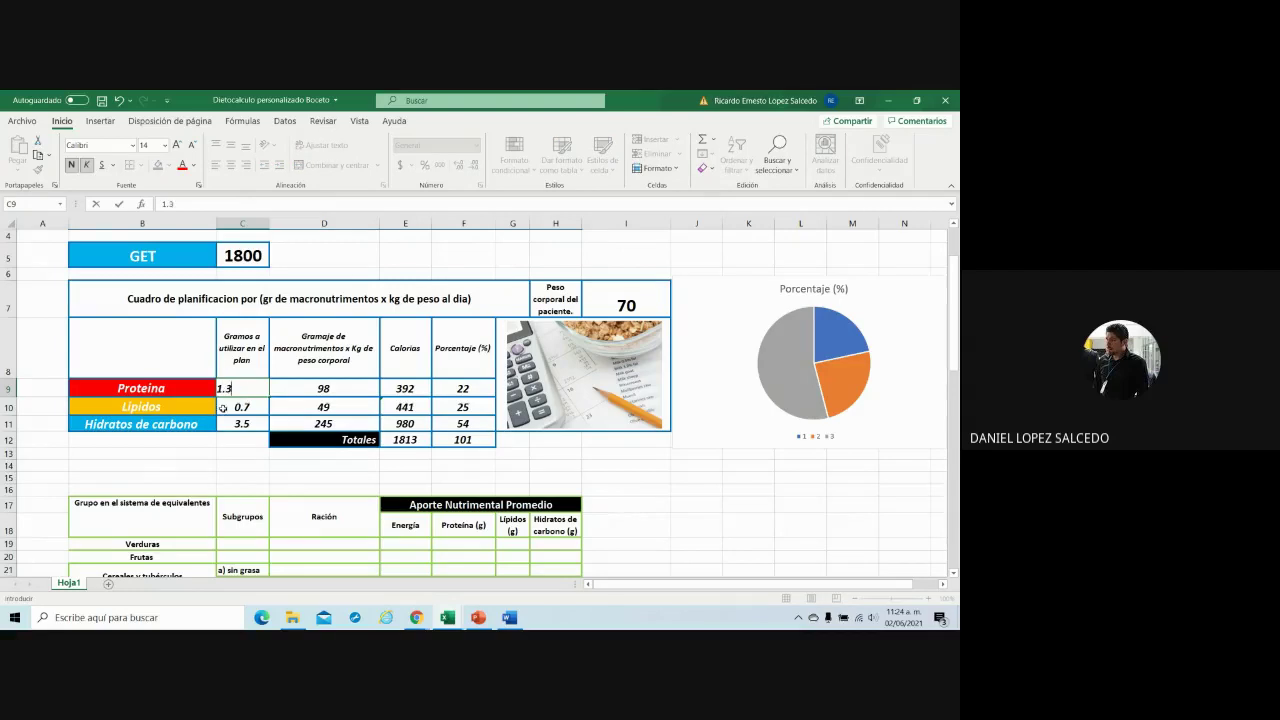
{"action": "left_click", "coordinate": [248, 453]}
{"action": "left_click", "coordinate": [244, 425]}
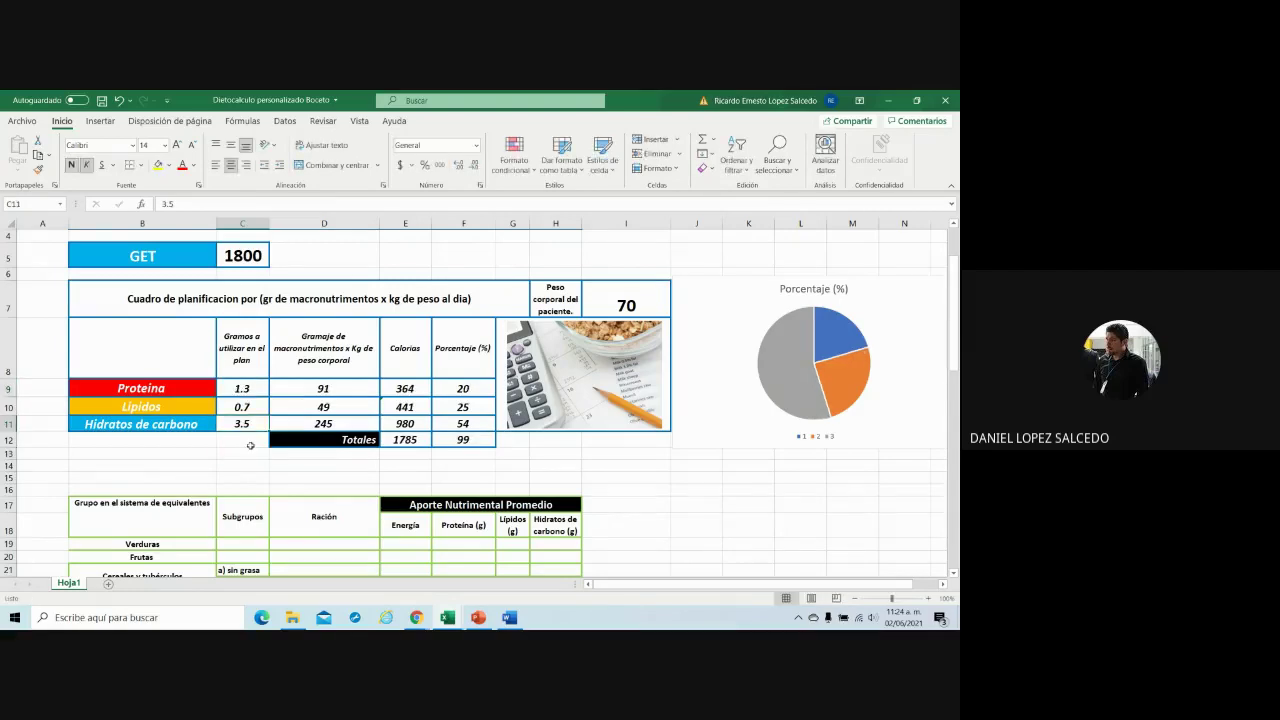
{"action": "left_click", "coordinate": [257, 408]}
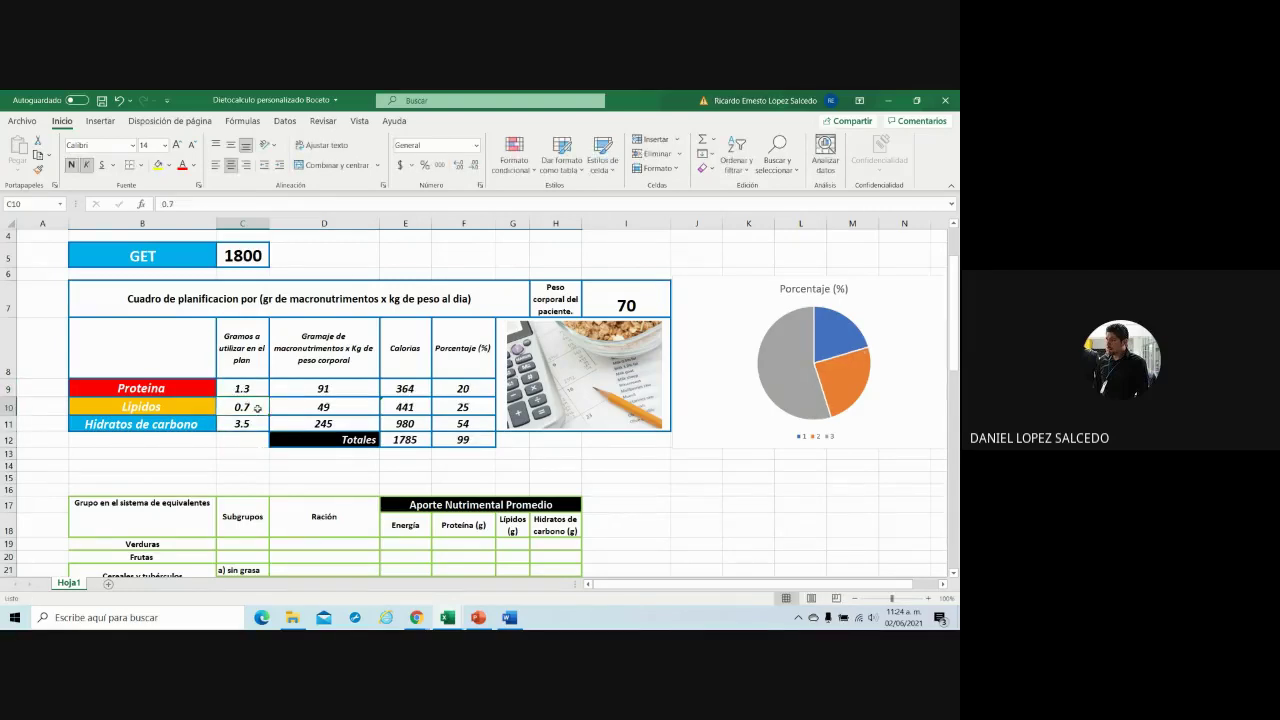
{"action": "type", "text": "0."}
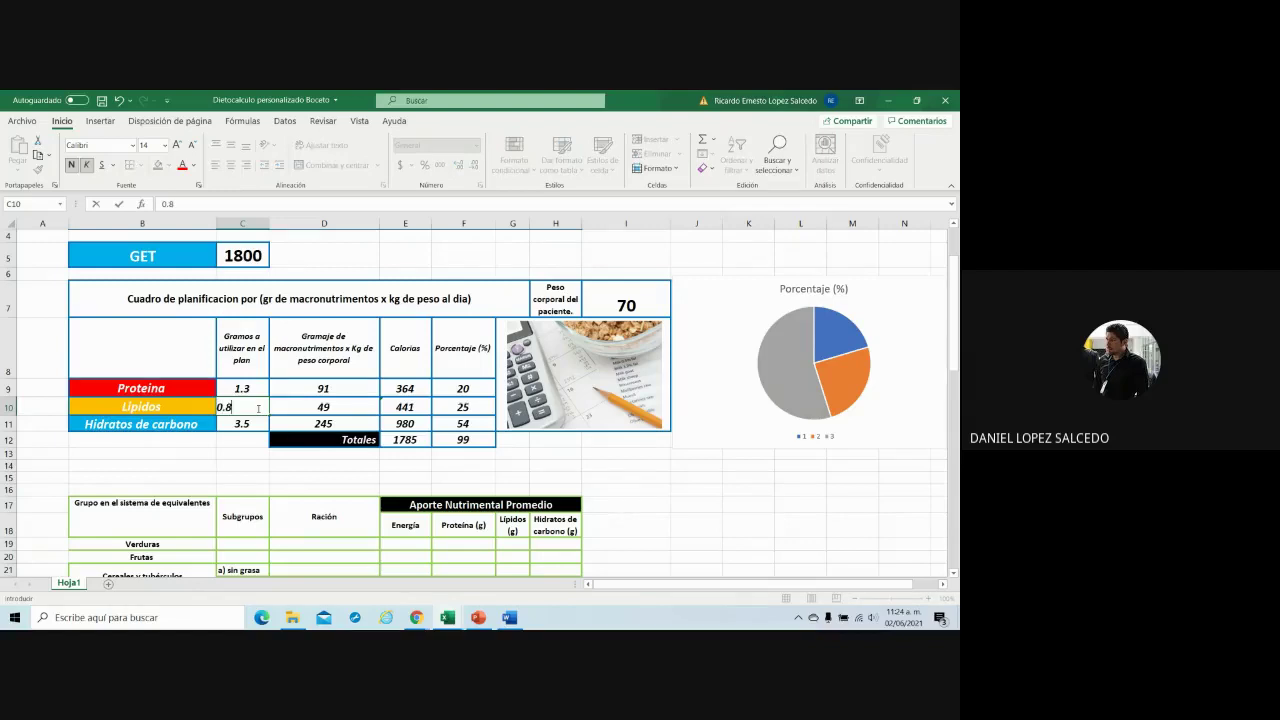
{"action": "left_click", "coordinate": [250, 465]}
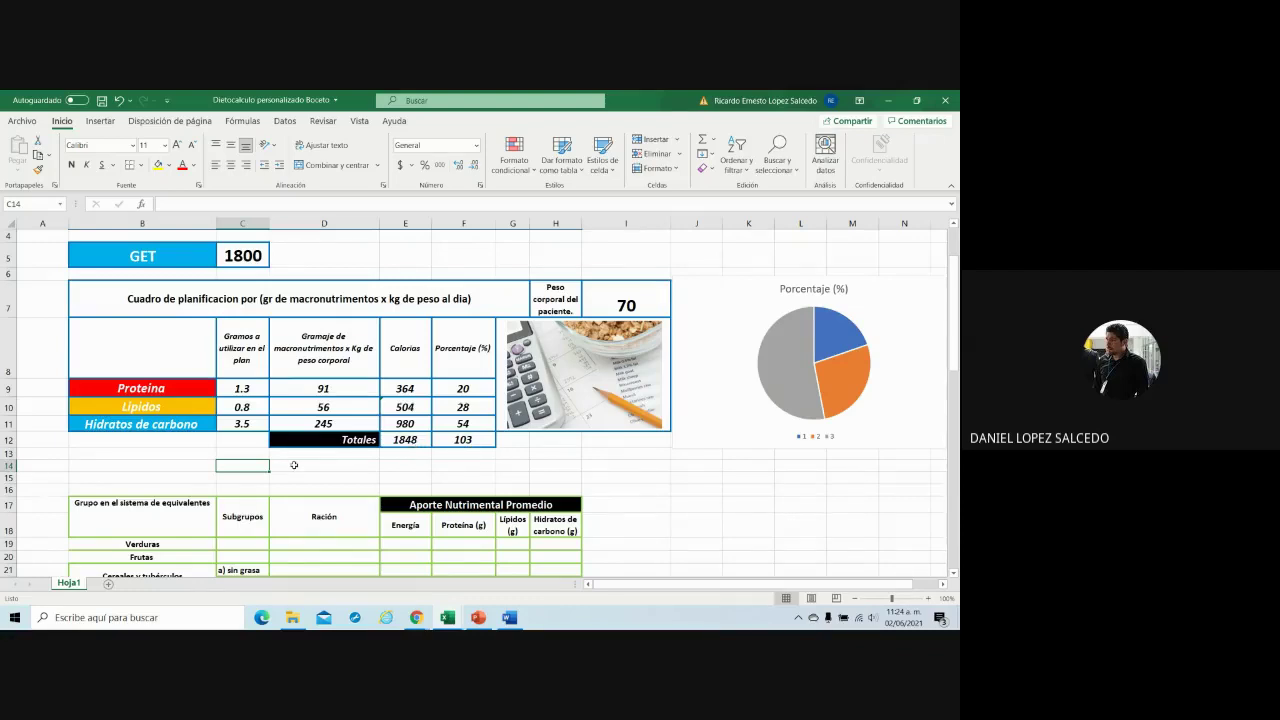
{"action": "left_click", "coordinate": [247, 408]}
{"action": "type", "text": "0."}
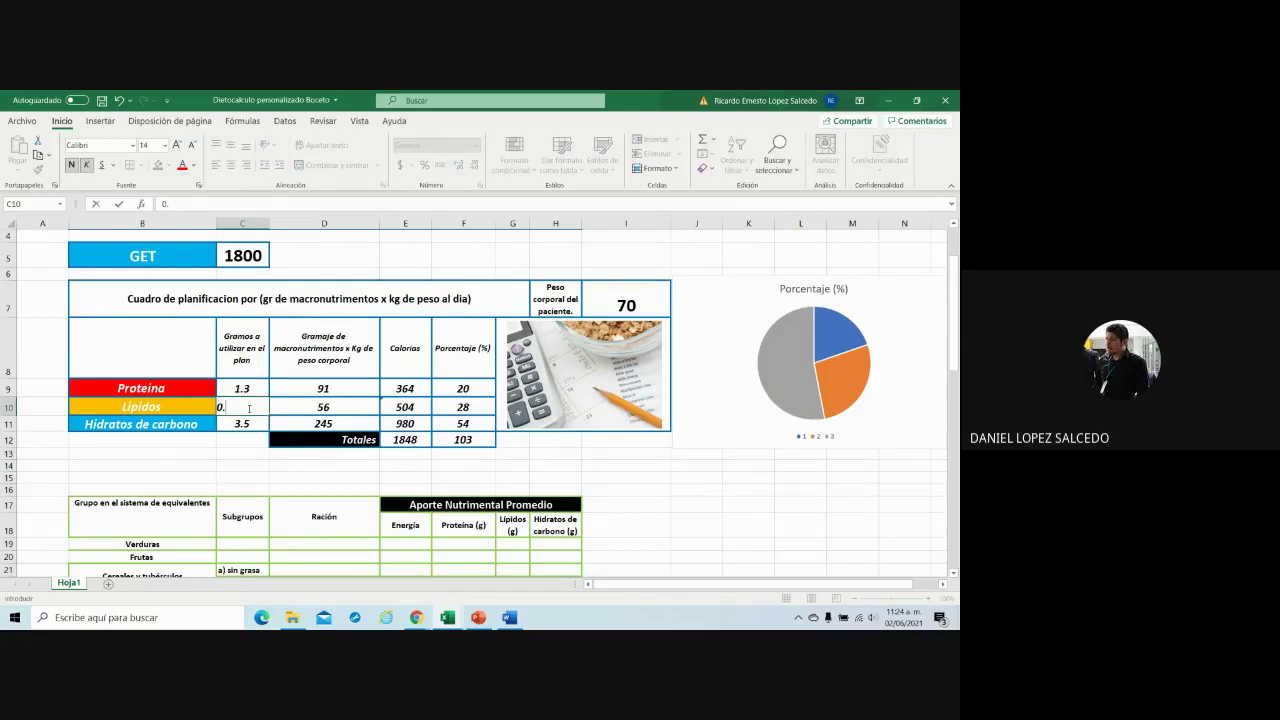
{"action": "type", "text": "7"}
{"action": "left_click", "coordinate": [230, 467]}
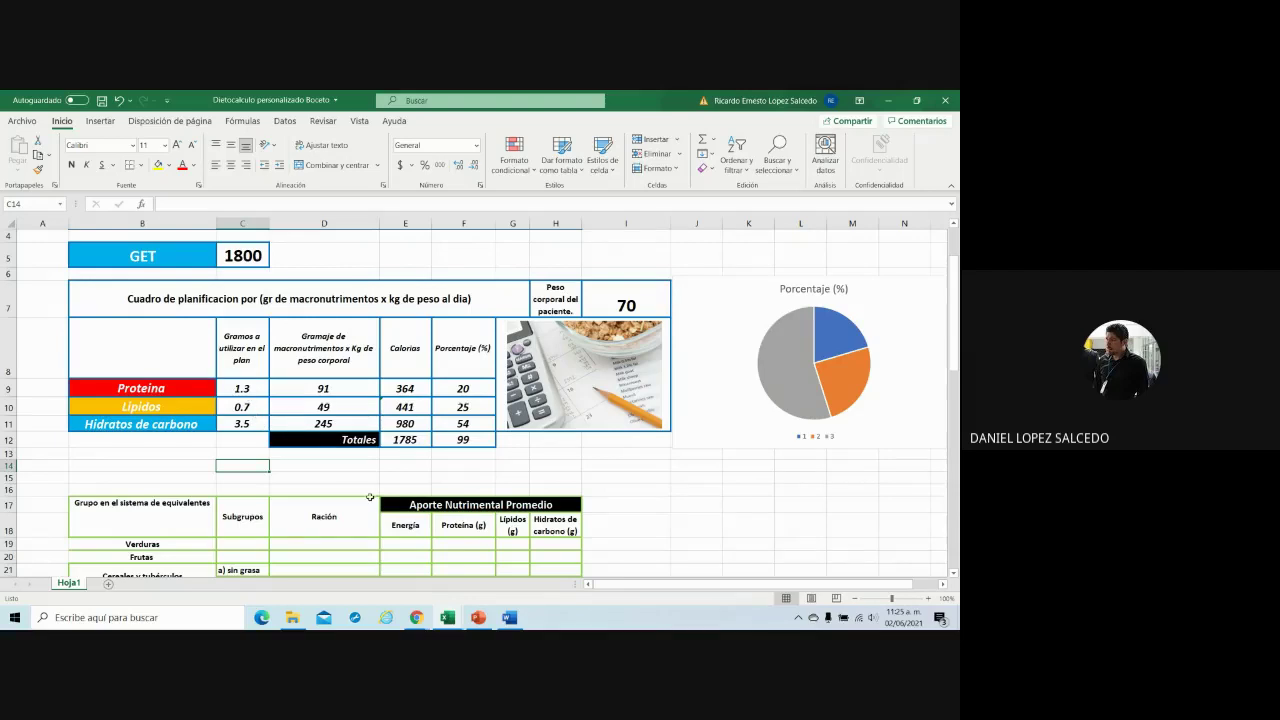
{"action": "left_click", "coordinate": [160, 466]}
{"action": "left_click", "coordinate": [169, 453]}
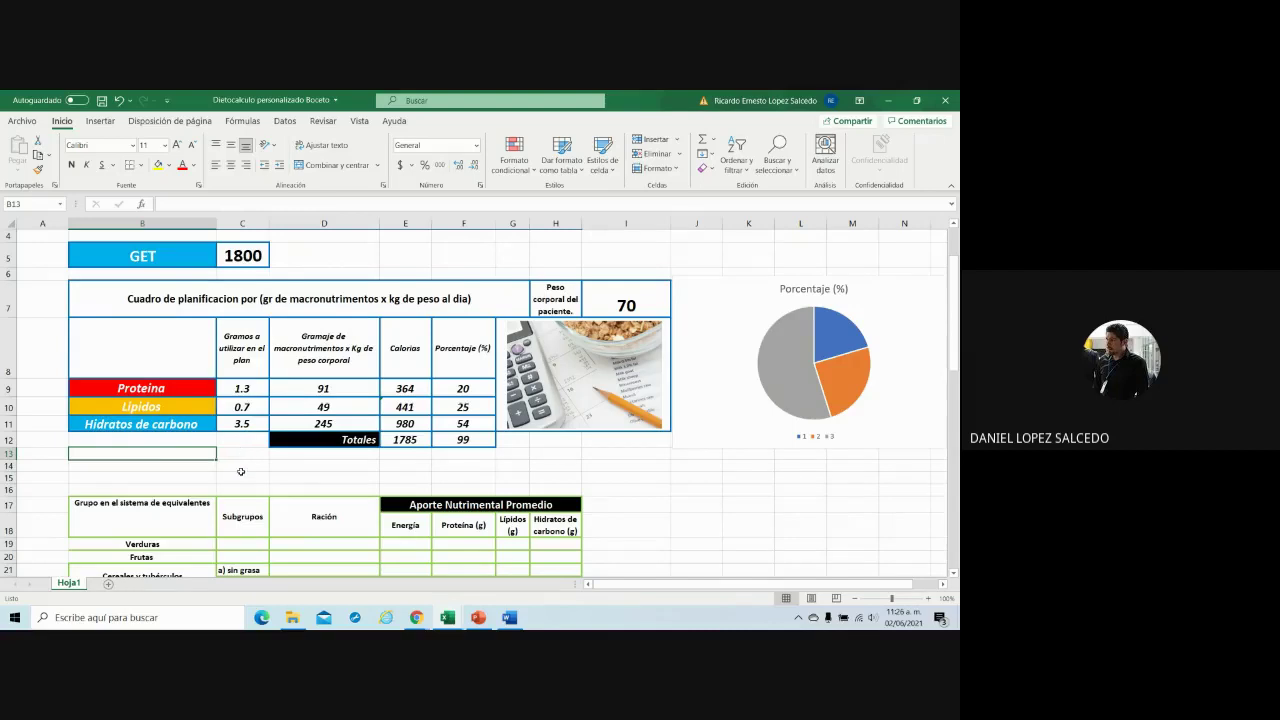
- Select the whole flat Porcentaje (%) pie chart and delete it from the sheet
{"action": "left_click", "coordinate": [813, 370]}
{"action": "left_click", "coordinate": [735, 304]}
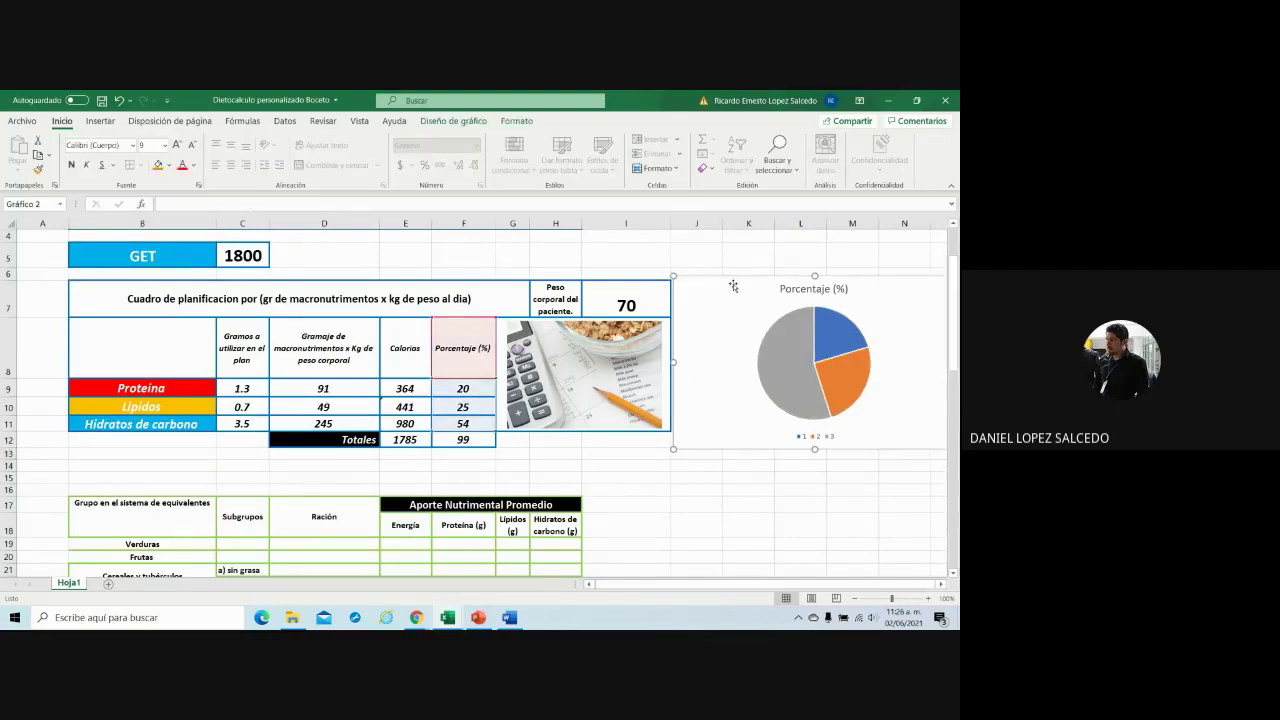
{"action": "double_click", "coordinate": [733, 286]}
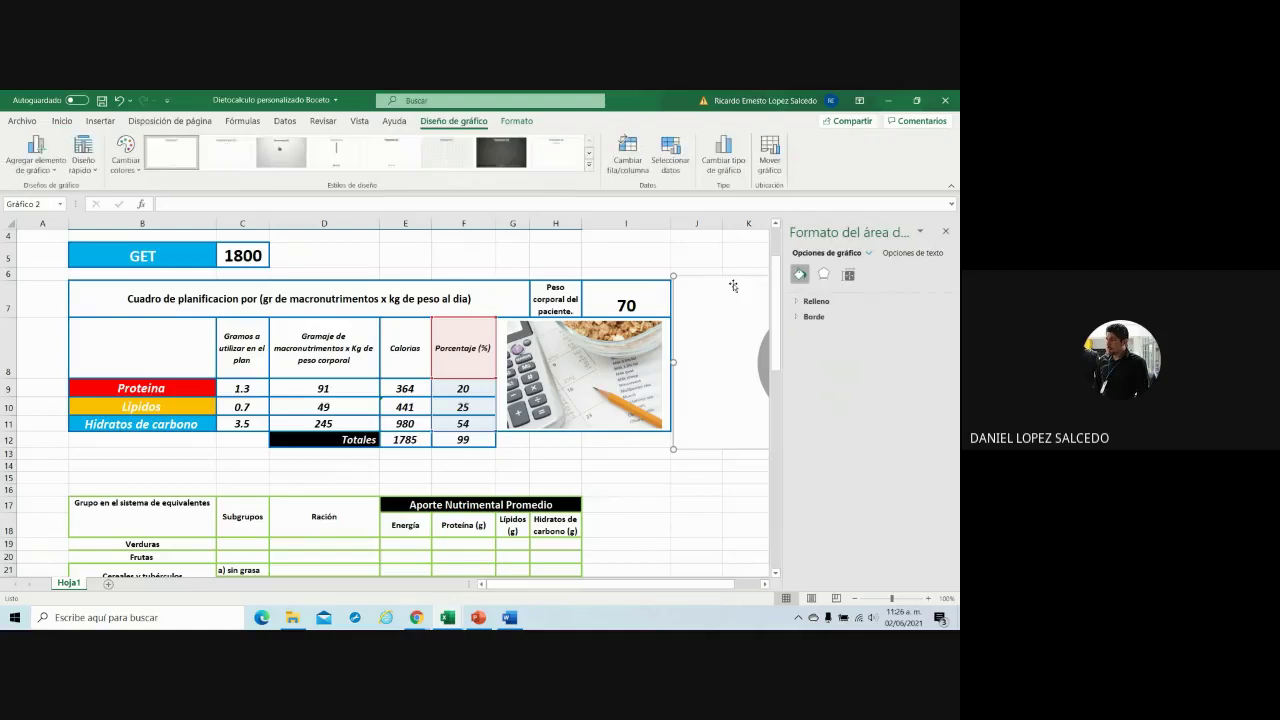
{"action": "left_click", "coordinate": [945, 231]}
{"action": "key", "text": "Delete"}
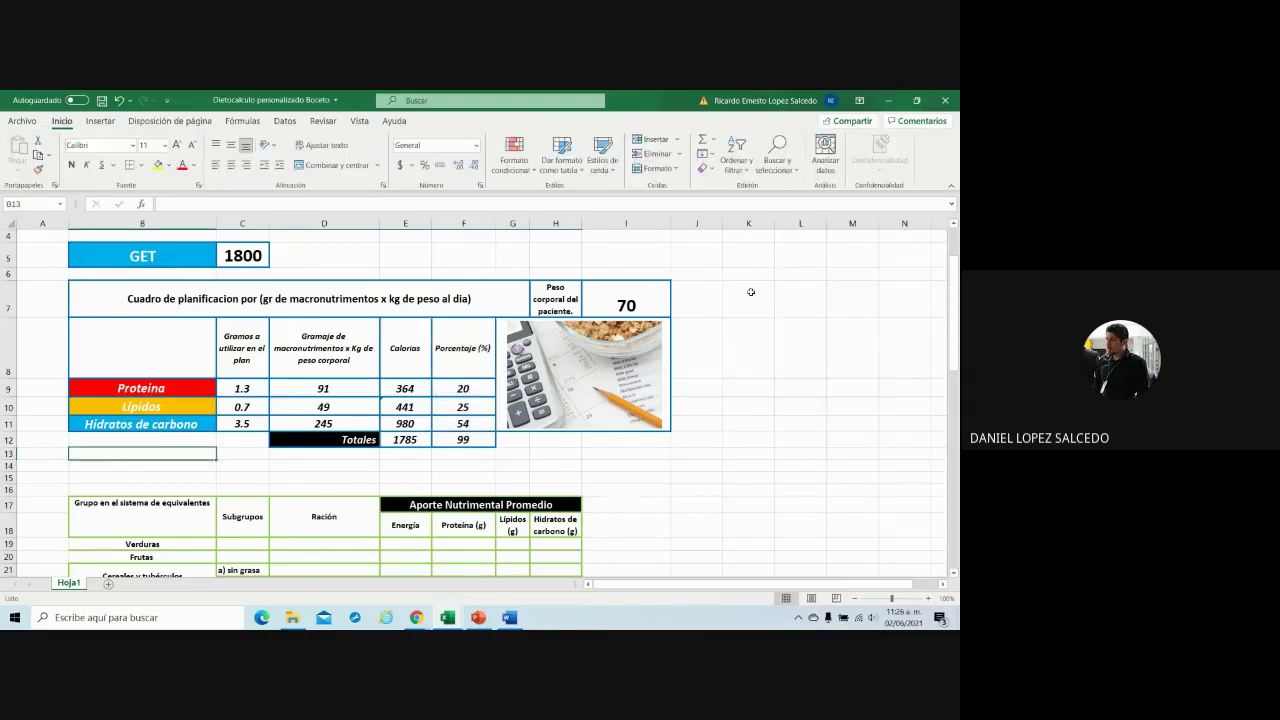
{"action": "left_click", "coordinate": [737, 466]}
{"action": "left_click_drag", "start_coordinate": [466, 349], "coordinate": [463, 424]}
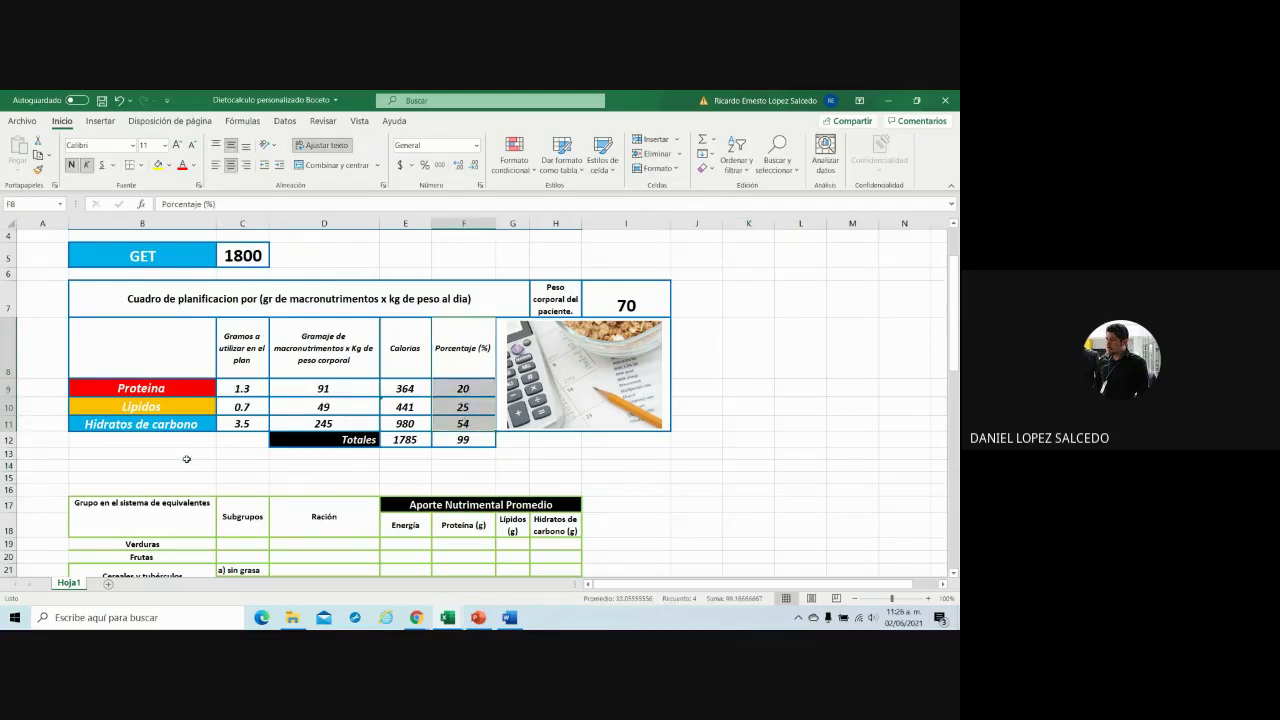
- Select F8:F11 plus the nutrient names B9:B11 as the chart data
{"action": "left_click_drag", "start_coordinate": [162, 386], "coordinate": [171, 422]}
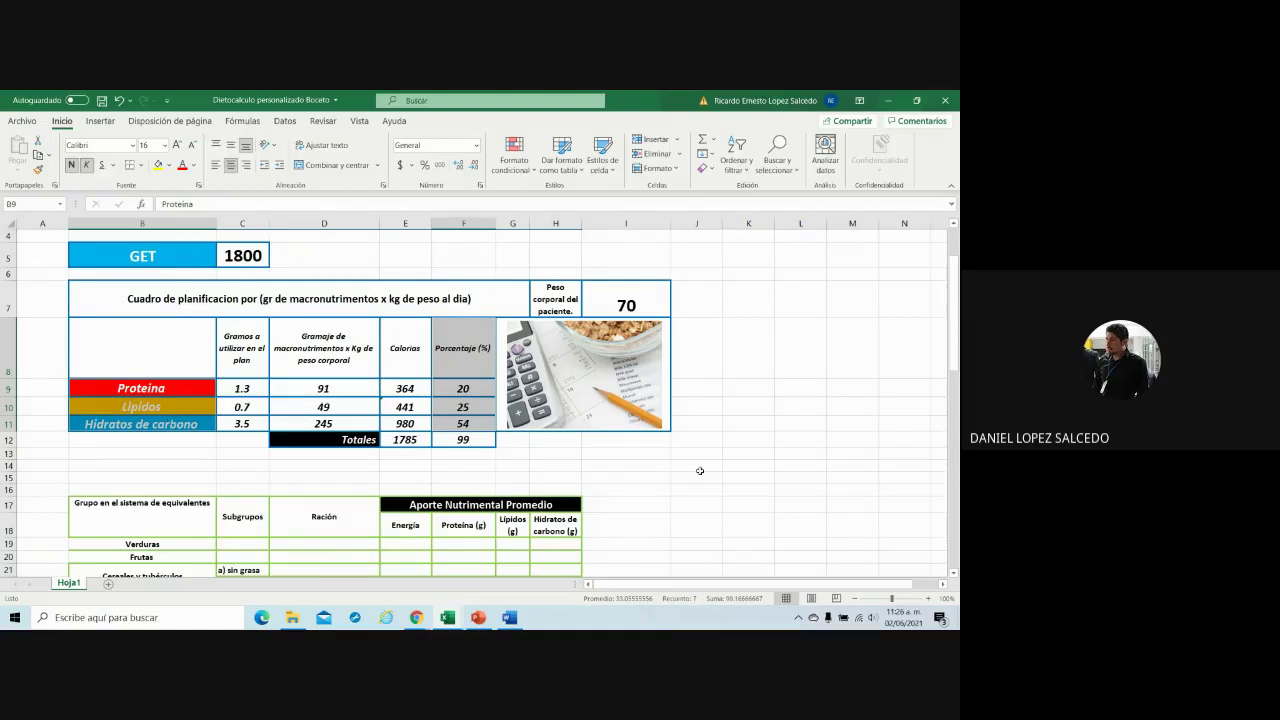
{"action": "left_click", "coordinate": [792, 481]}
{"action": "left_click", "coordinate": [461, 370]}
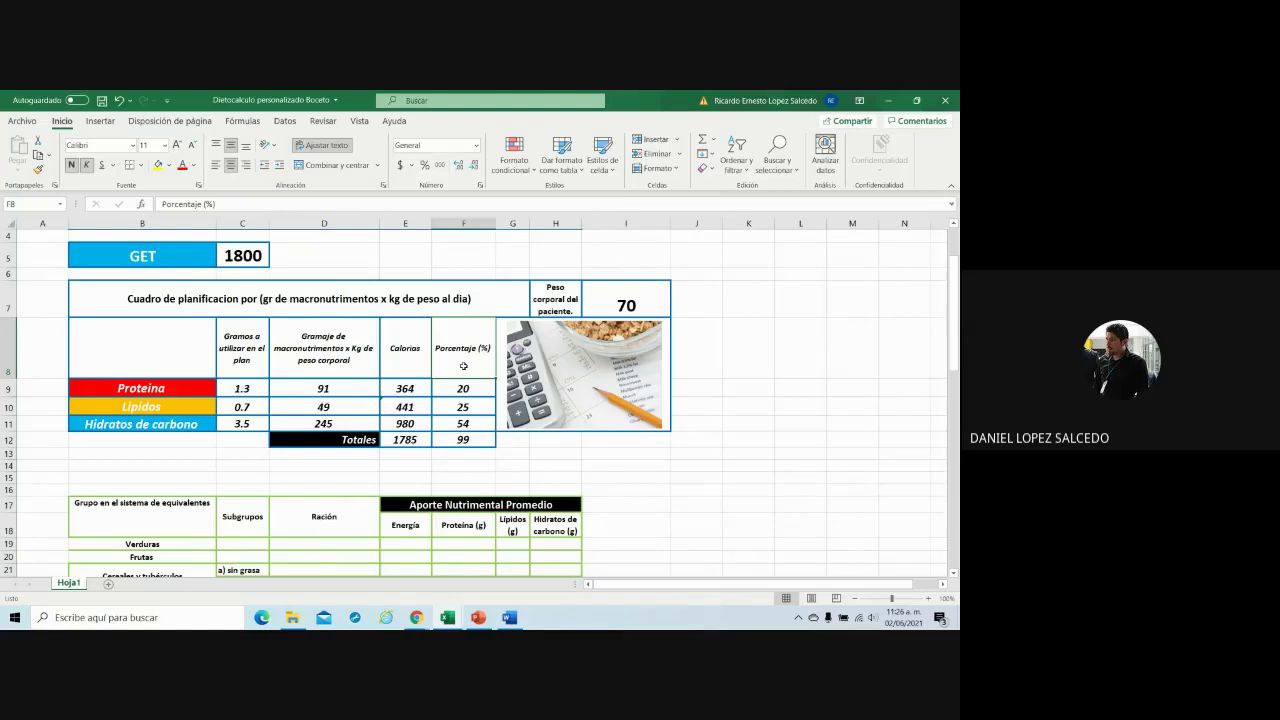
{"action": "left_click_drag", "start_coordinate": [463, 366], "coordinate": [461, 424]}
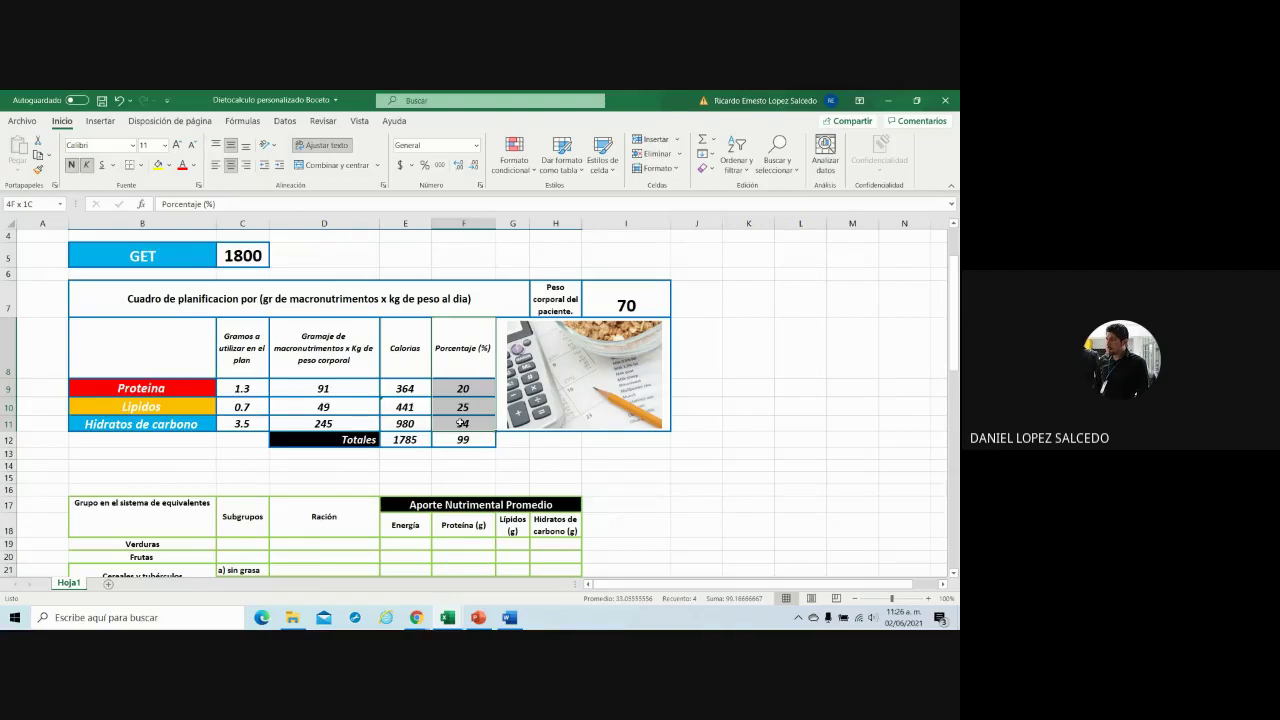
{"action": "left_click_drag", "start_coordinate": [461, 423], "coordinate": [461, 423]}
{"action": "left_click_drag", "start_coordinate": [137, 386], "coordinate": [138, 424]}
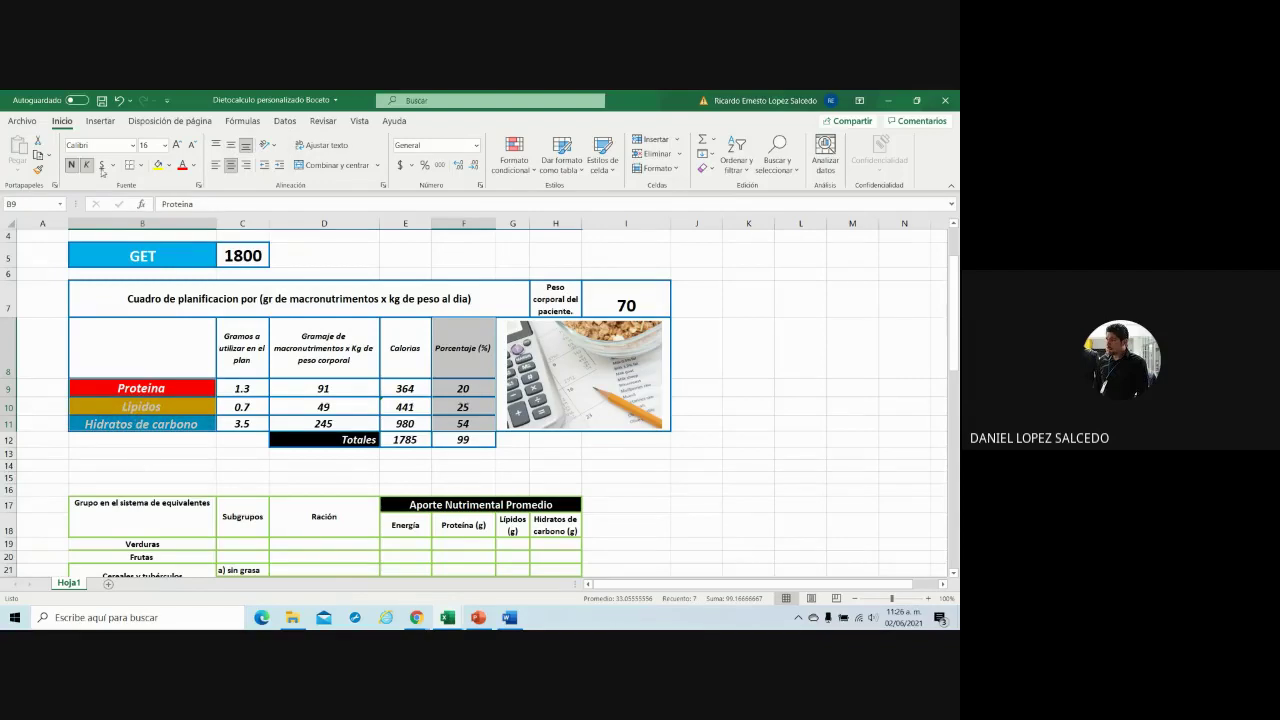
- Insert a 3D pie chart of the selection and move it right of the table
{"action": "left_click", "coordinate": [100, 122]}
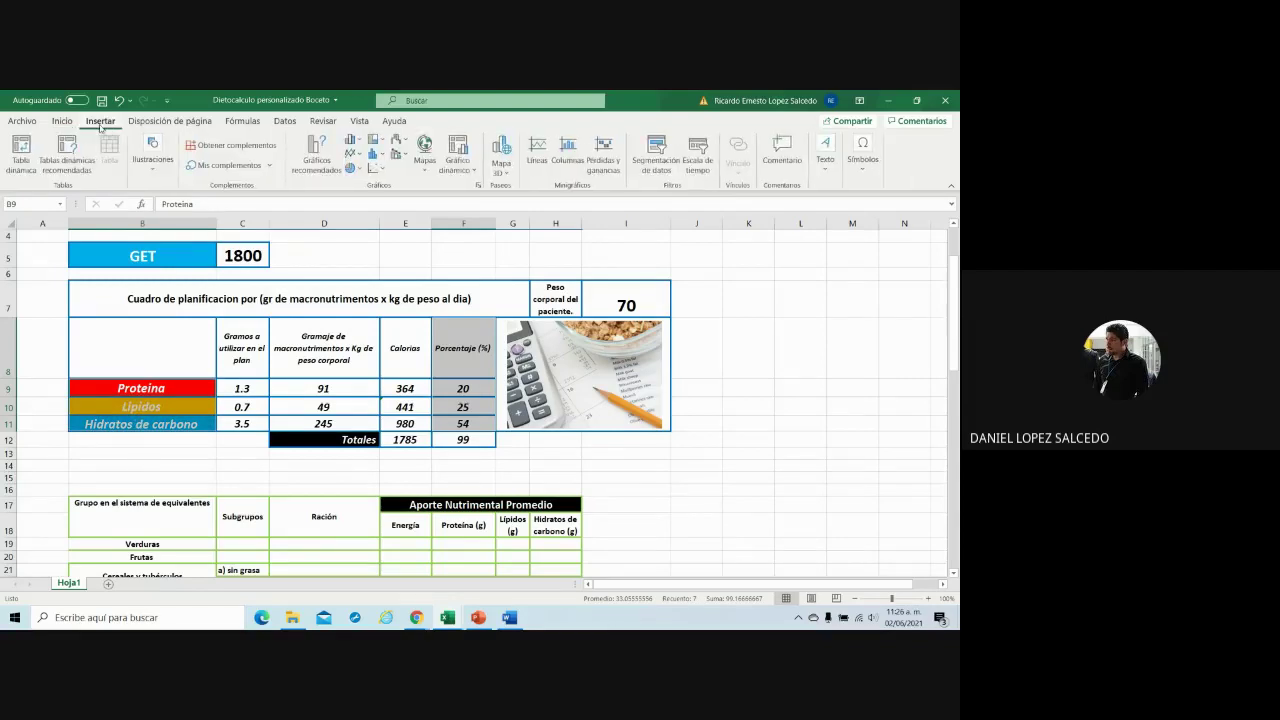
{"action": "left_click", "coordinate": [354, 169]}
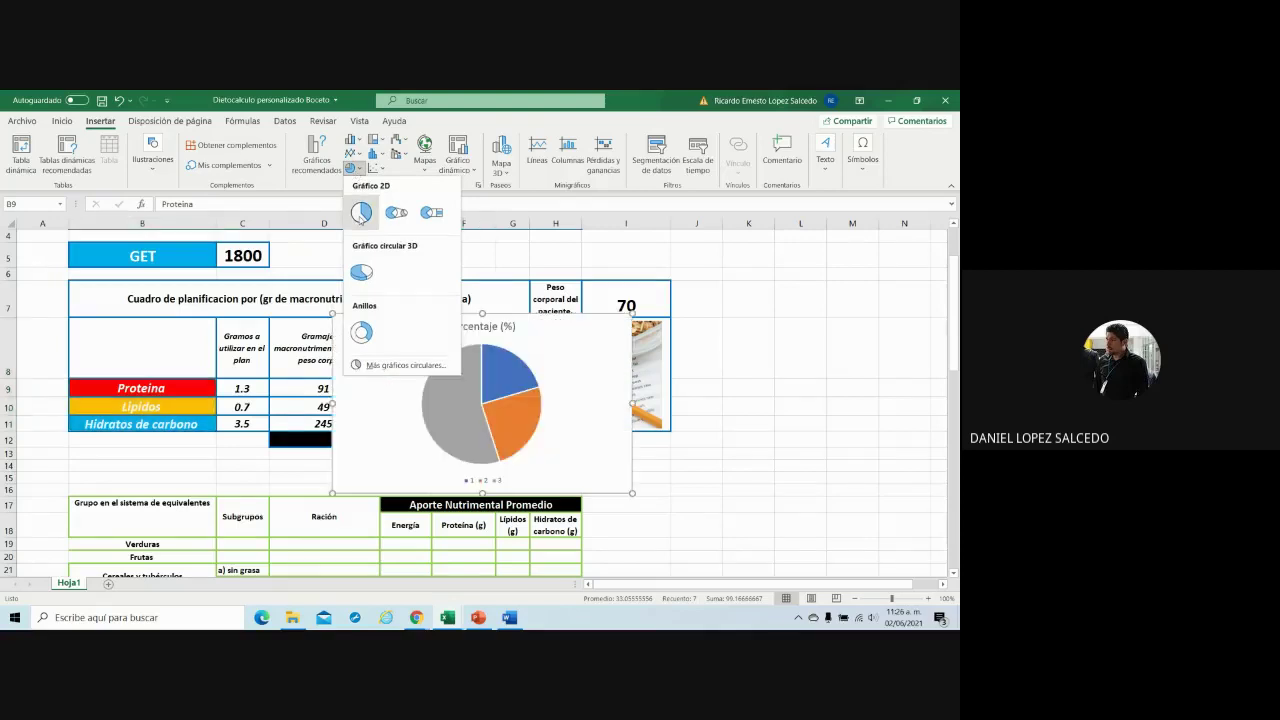
{"action": "left_click", "coordinate": [358, 273]}
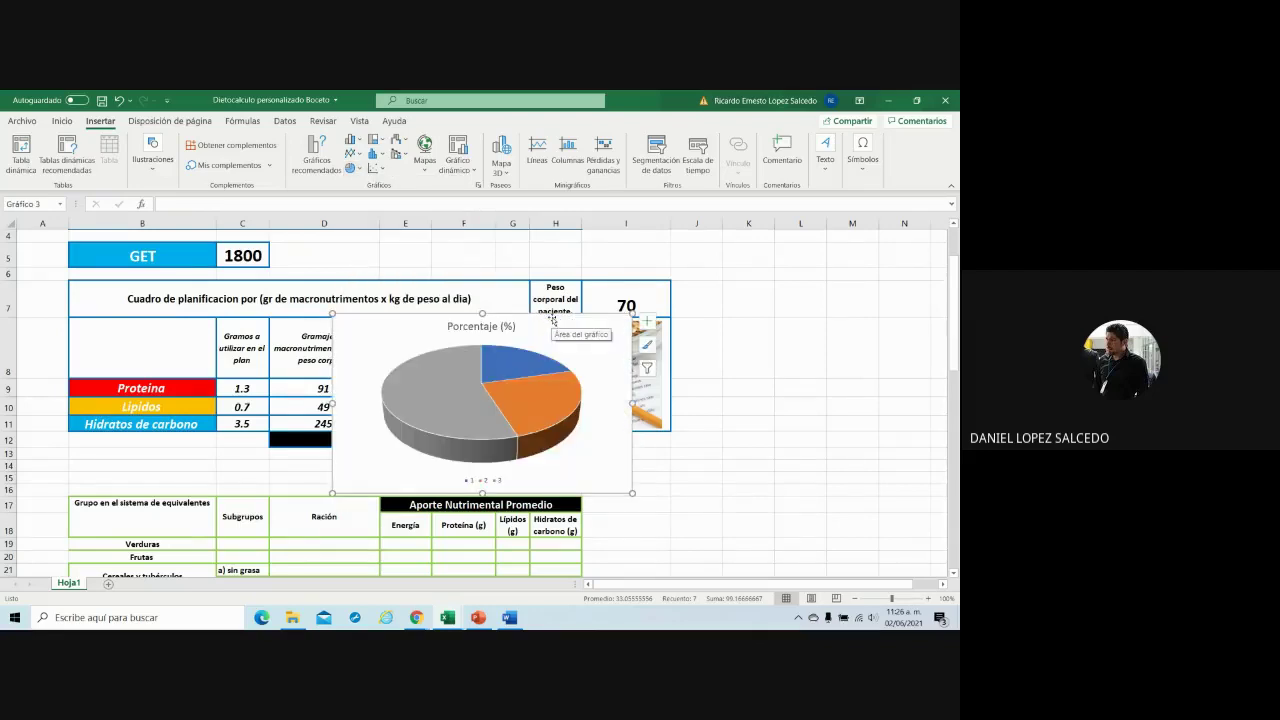
{"action": "left_click_drag", "start_coordinate": [553, 320], "coordinate": [896, 269]}
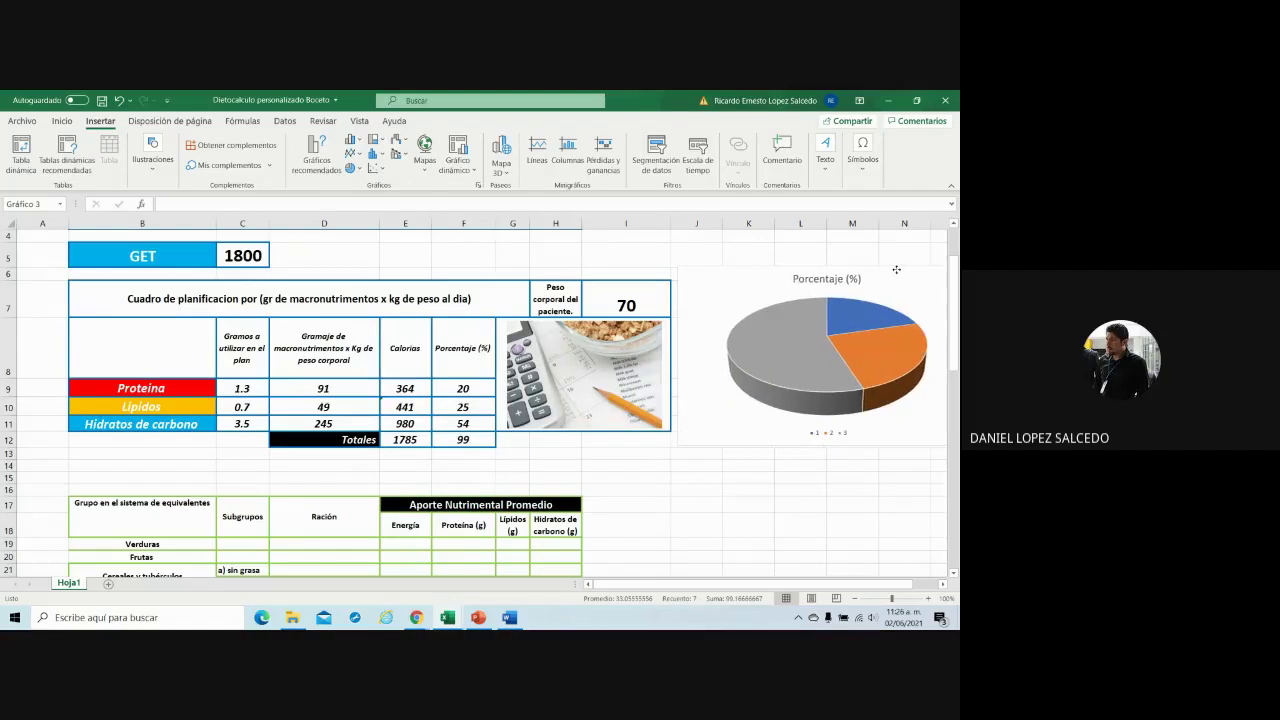
- Stretch the 3D pie chart's legend outward on both sides so entries 1, 2 and 3 spread wider
{"action": "left_click", "coordinate": [850, 490]}
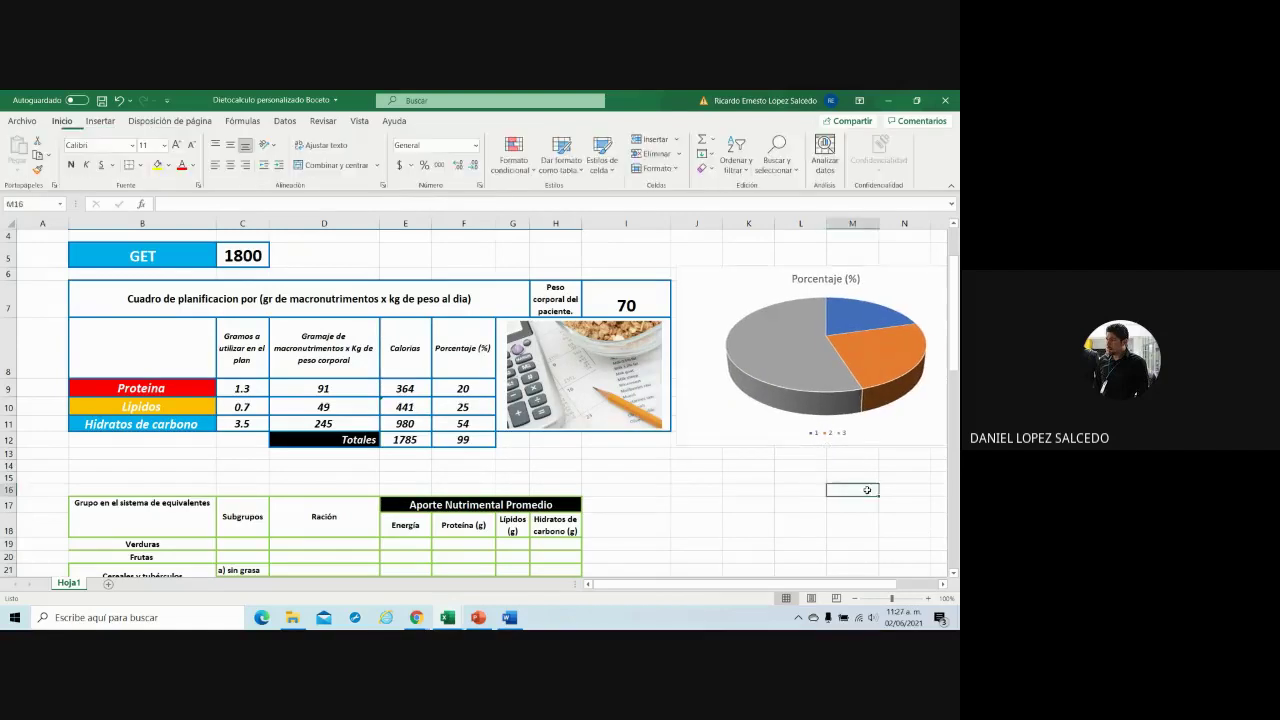
{"action": "left_click", "coordinate": [826, 438]}
{"action": "left_click_drag", "start_coordinate": [806, 438], "coordinate": [714, 438]}
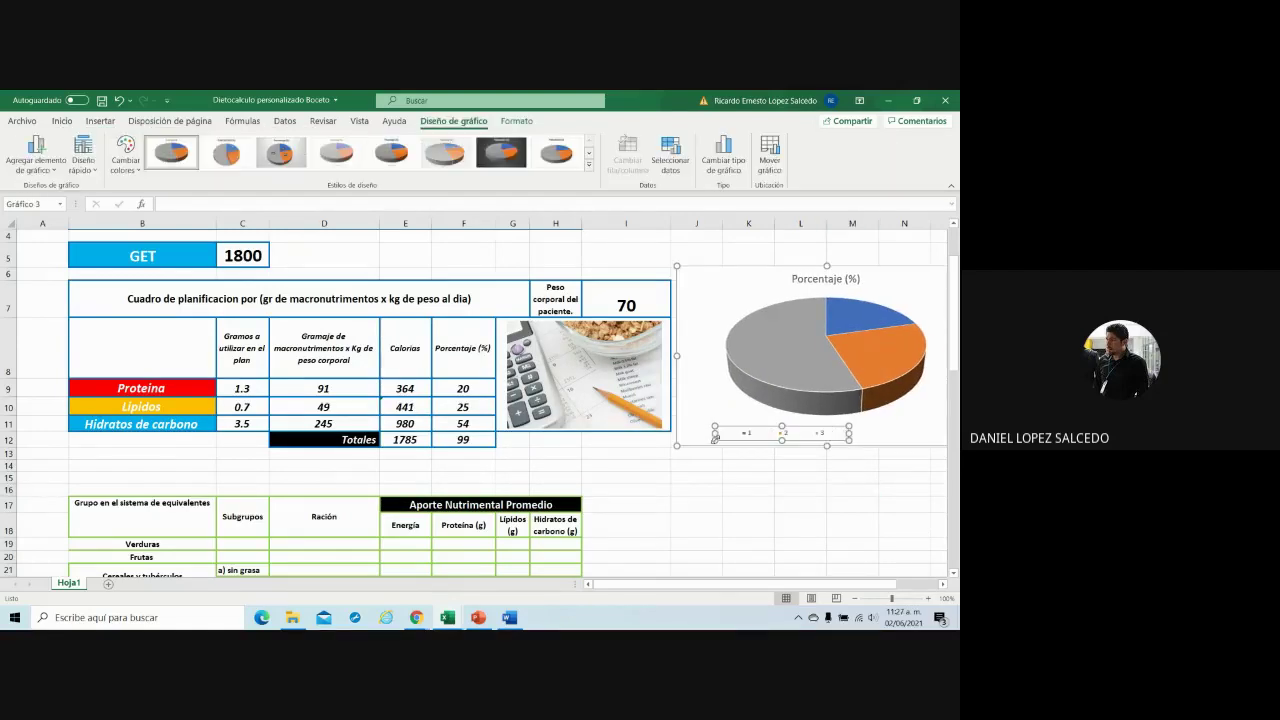
{"action": "left_click_drag", "start_coordinate": [849, 438], "coordinate": [921, 433]}
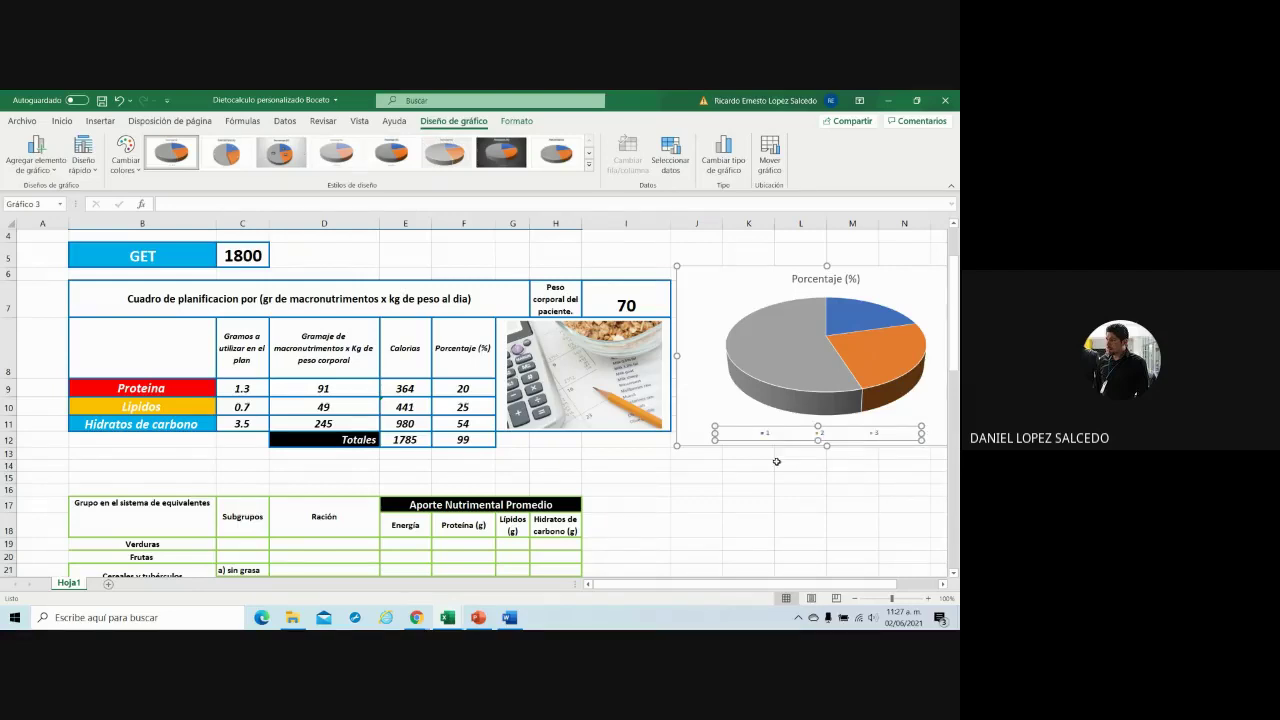
{"action": "left_click", "coordinate": [764, 434]}
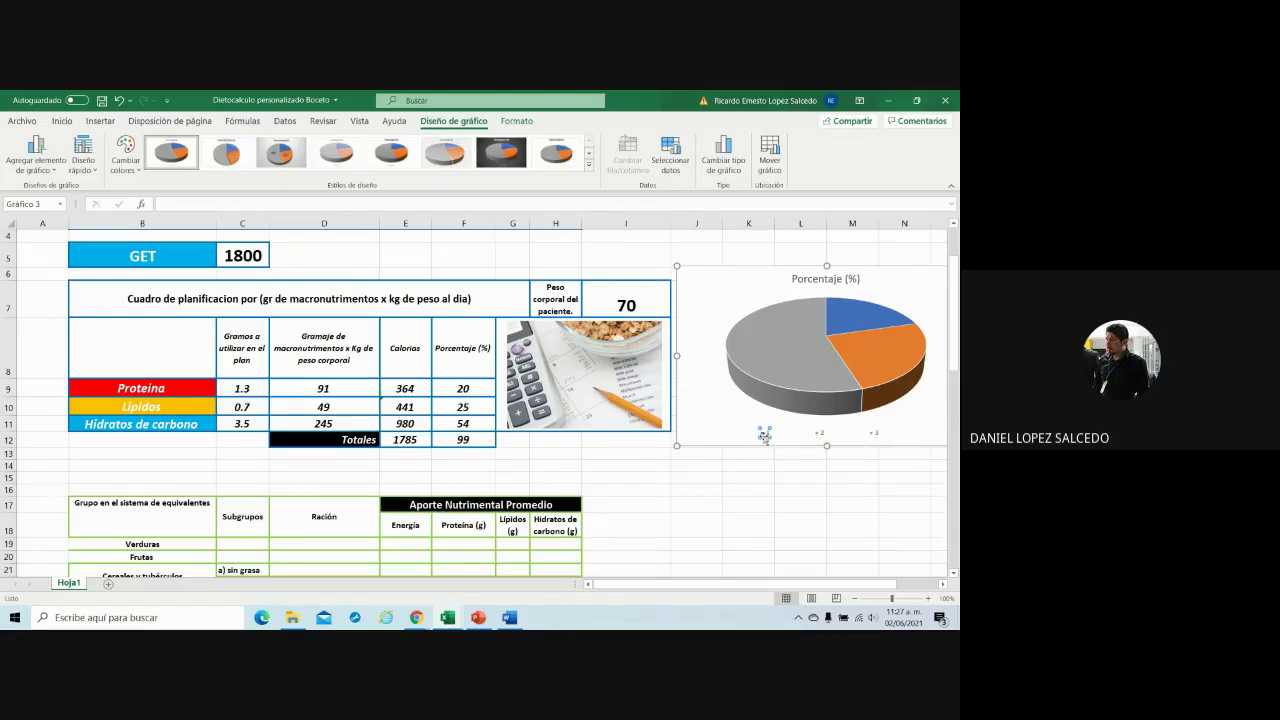
{"action": "right_click", "coordinate": [763, 433]}
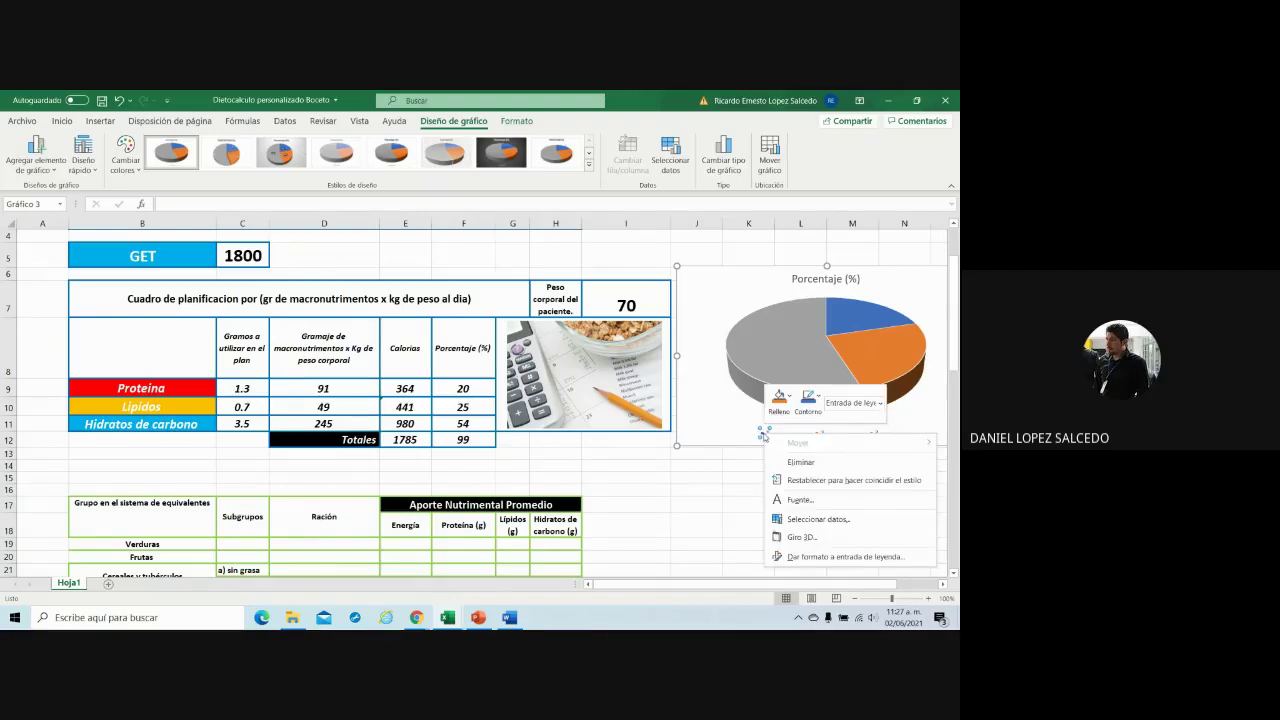
{"action": "left_click", "coordinate": [746, 500]}
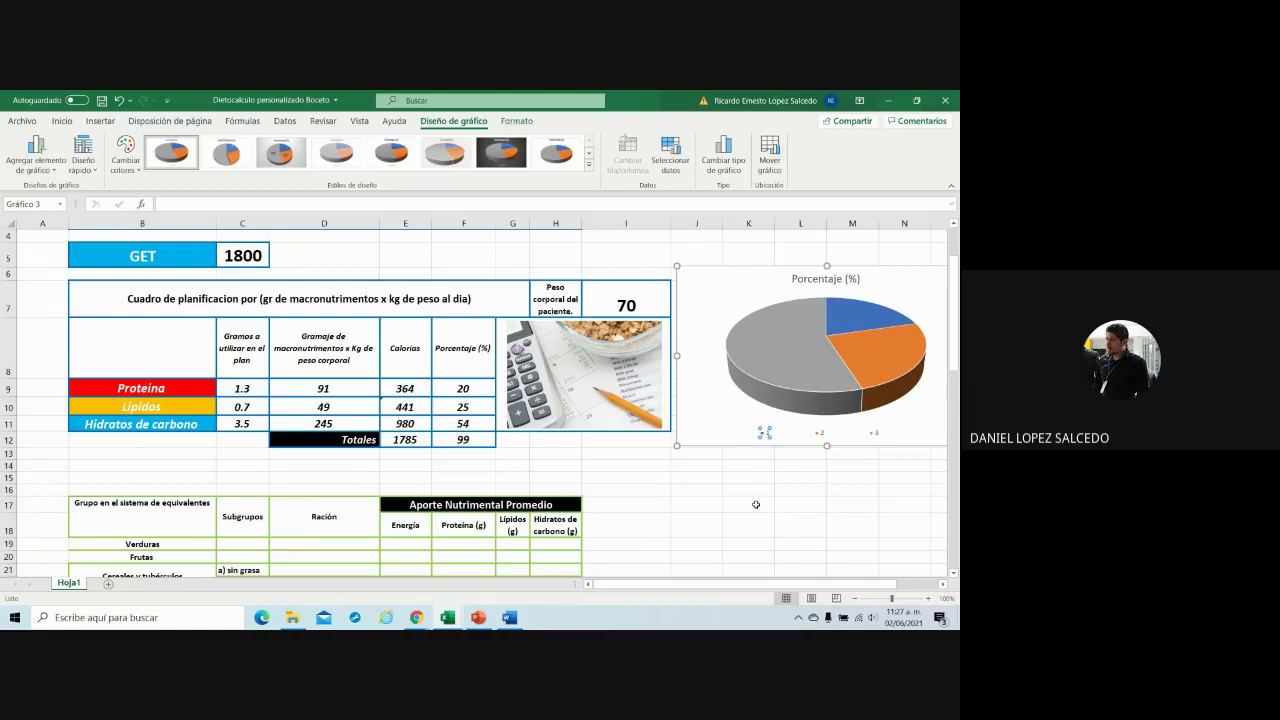
{"action": "scroll", "coordinate": [810, 482], "scroll_direction": "up", "scroll_amount": 3}
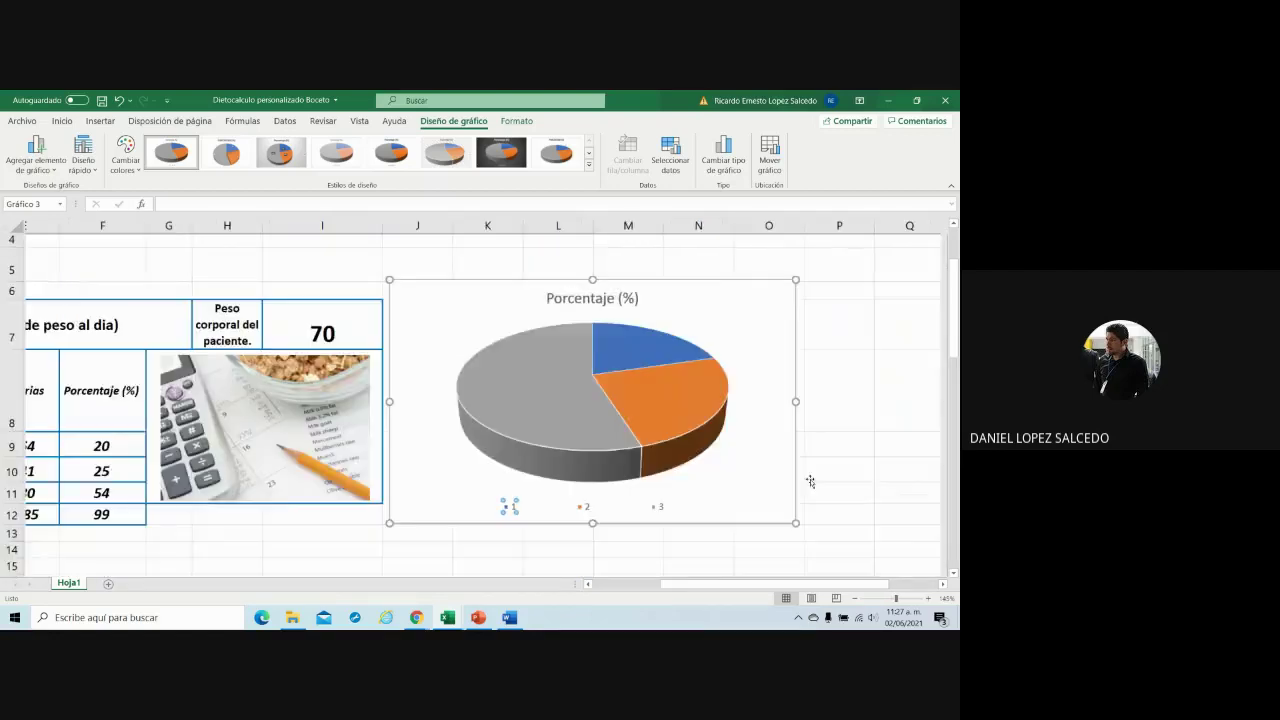
{"action": "scroll", "coordinate": [810, 482], "scroll_direction": "down", "scroll_amount": 4}
{"action": "left_click_drag", "start_coordinate": [830, 584], "coordinate": [903, 586]}
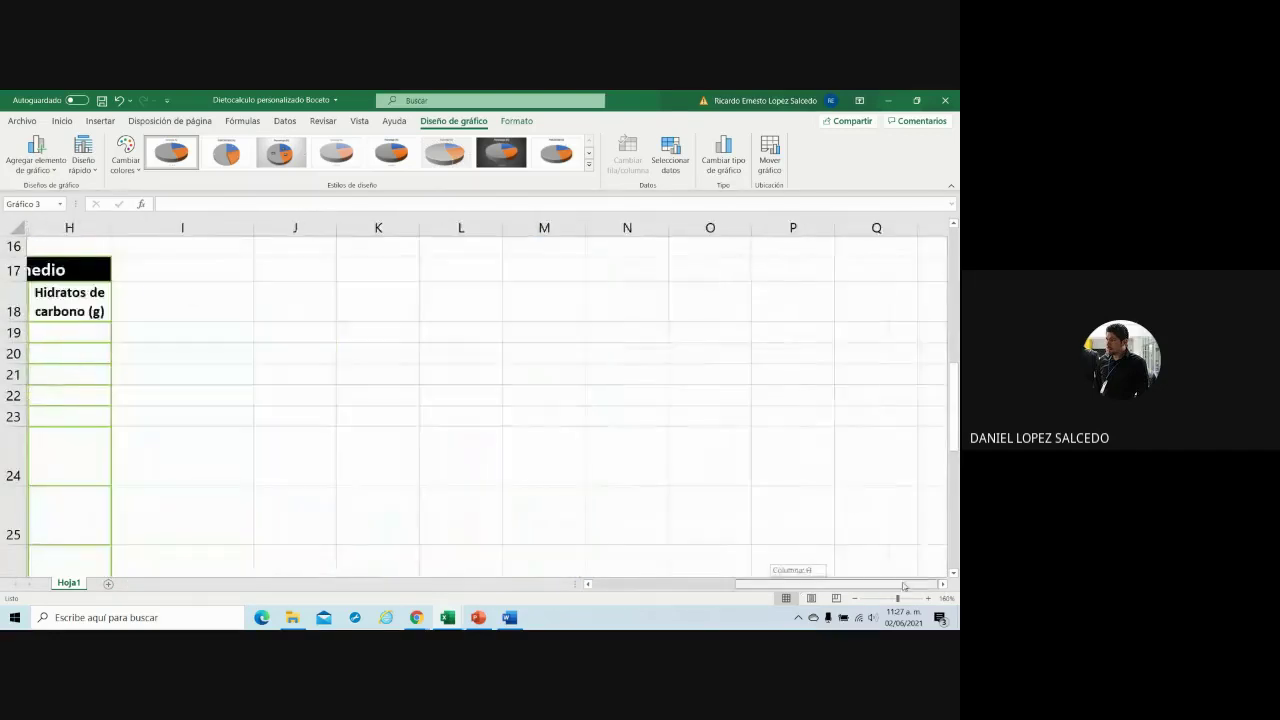
{"action": "scroll", "coordinate": [770, 460], "scroll_direction": "up", "scroll_amount": 3}
{"action": "scroll", "coordinate": [757, 477], "scroll_direction": "down", "scroll_amount": 1}
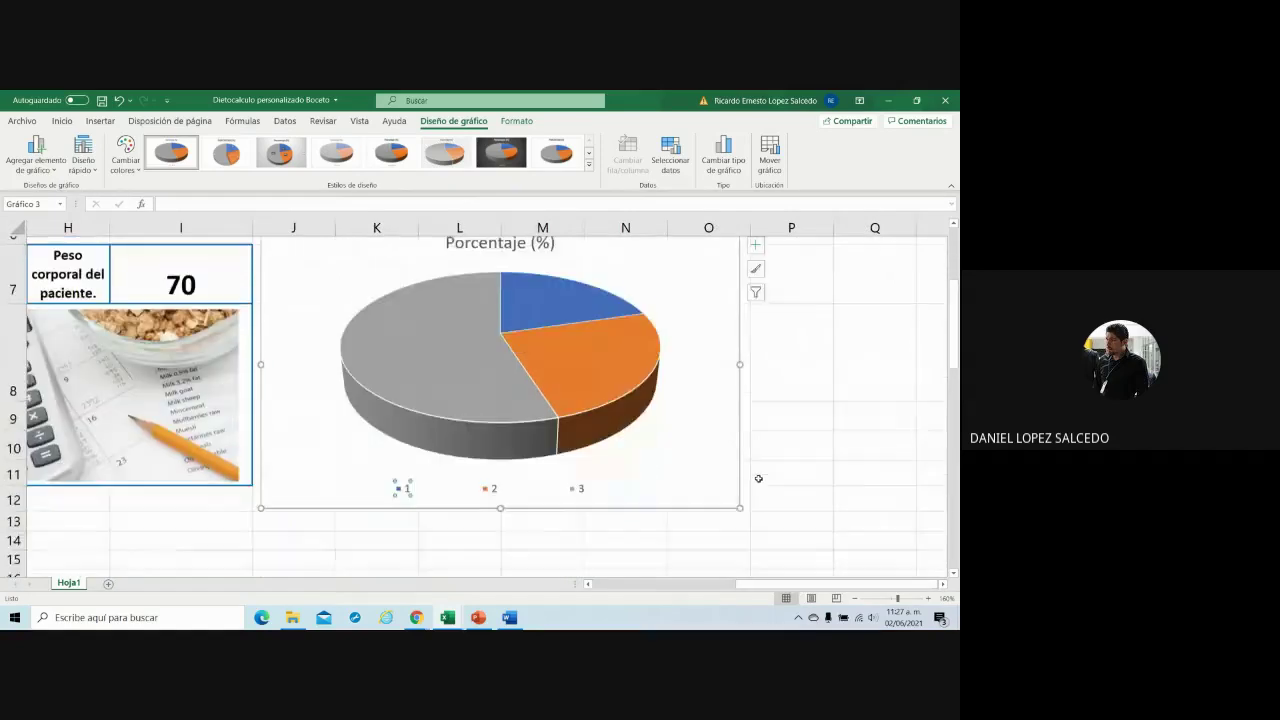
- Reposition the legend and widen it across the chart's bottom
{"action": "double_click", "coordinate": [400, 479]}
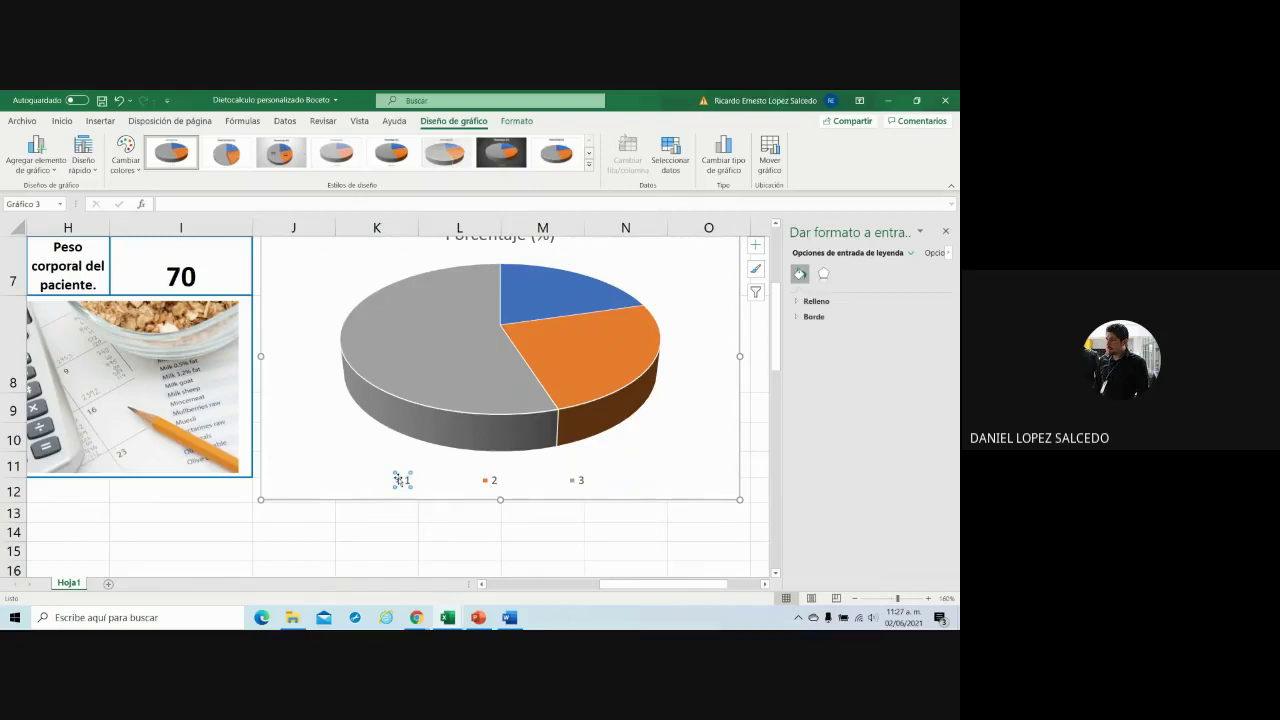
{"action": "left_click", "coordinate": [374, 469]}
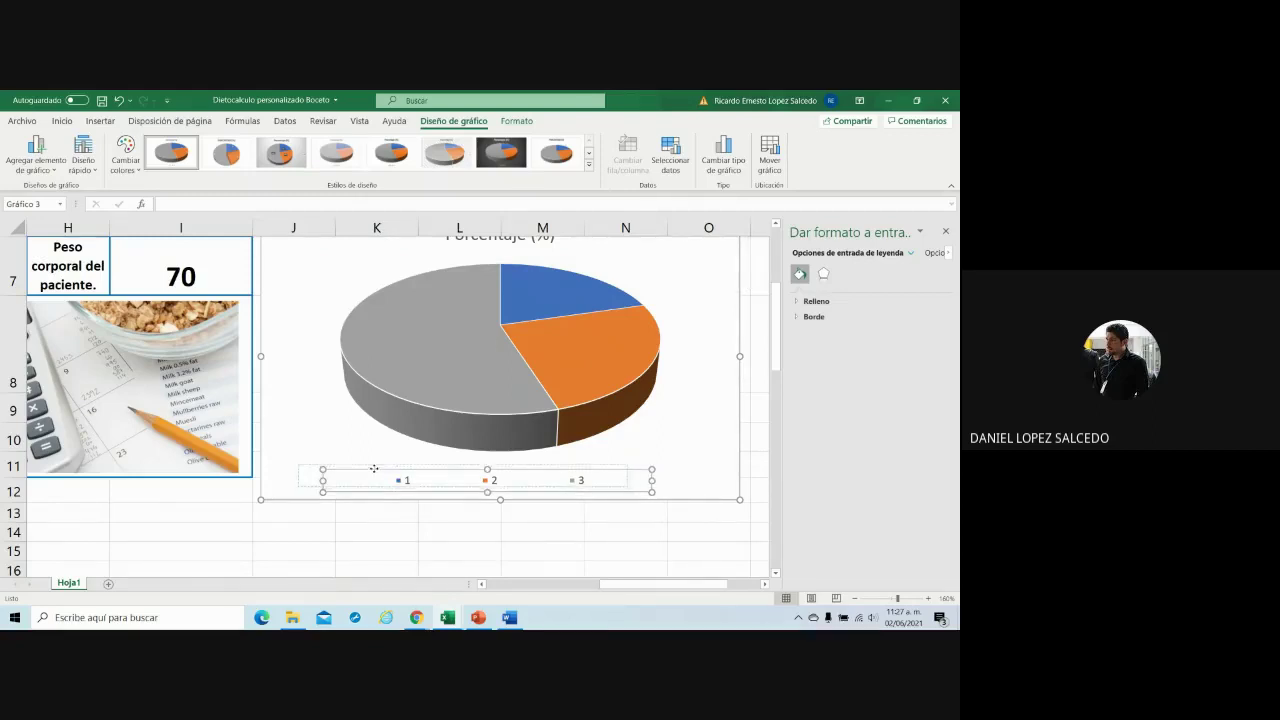
{"action": "left_click_drag", "start_coordinate": [374, 469], "coordinate": [387, 465]}
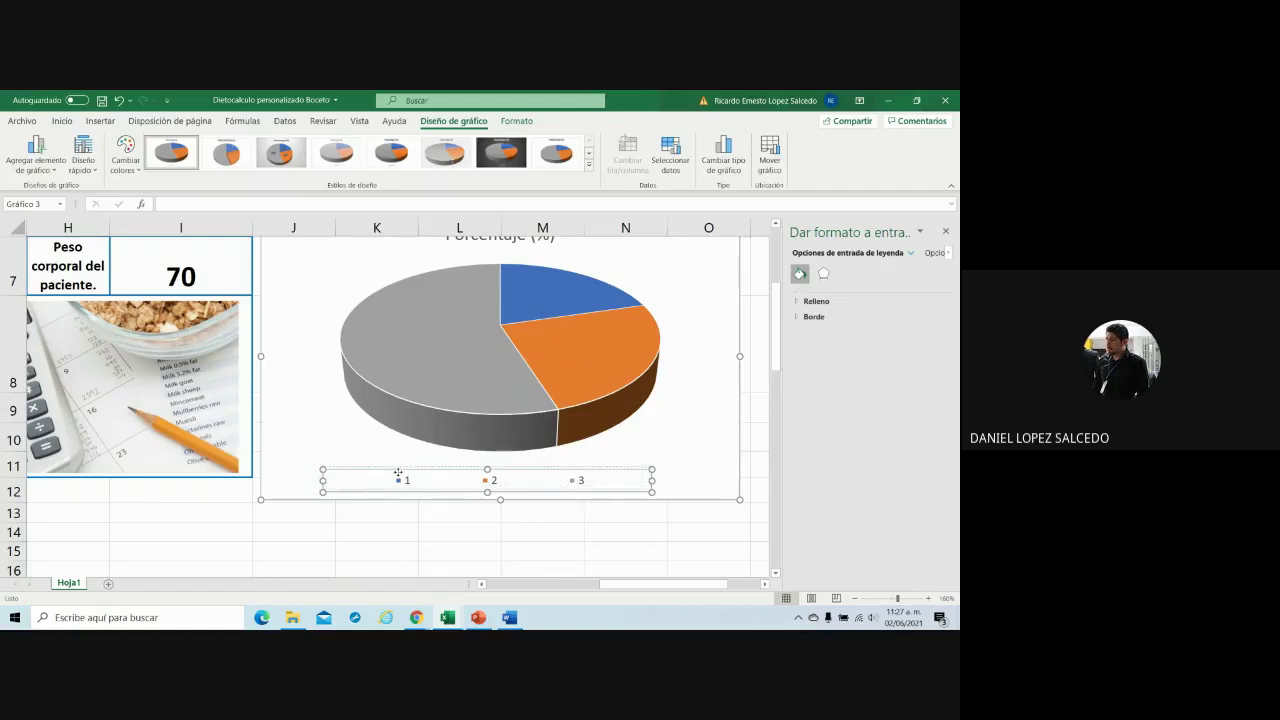
{"action": "left_click", "coordinate": [370, 484]}
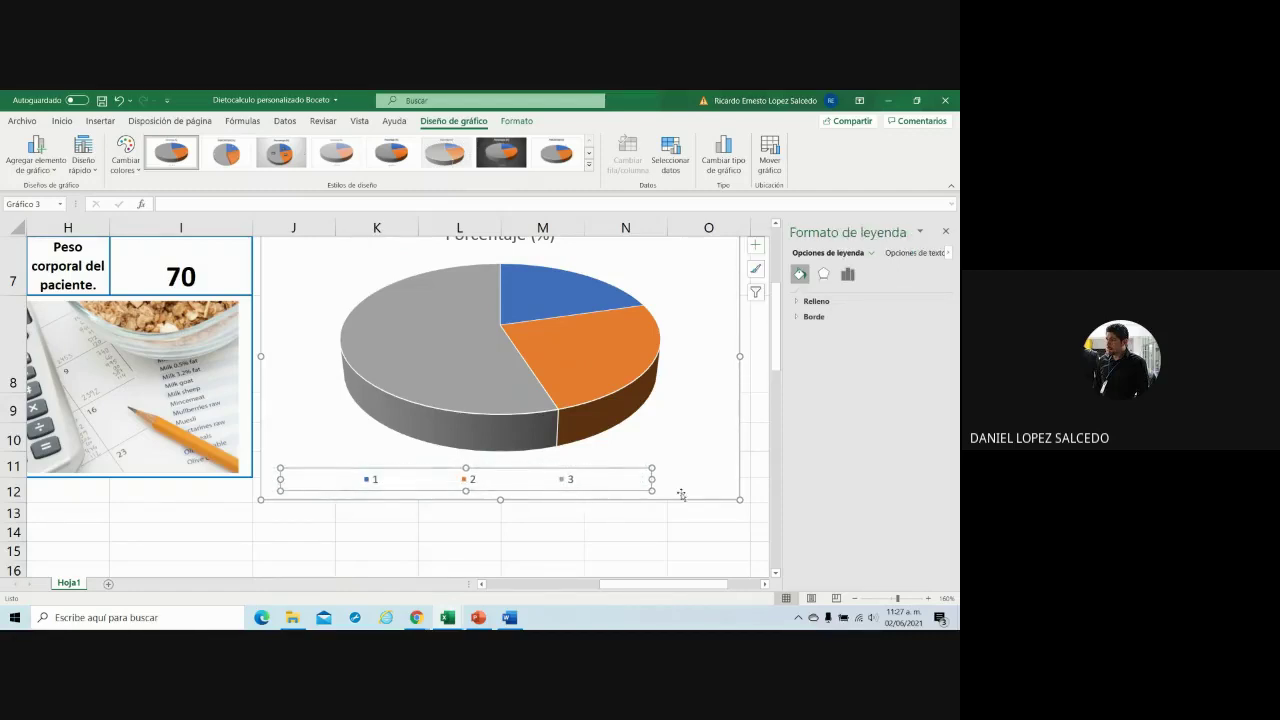
{"action": "left_click_drag", "start_coordinate": [652, 479], "coordinate": [723, 481]}
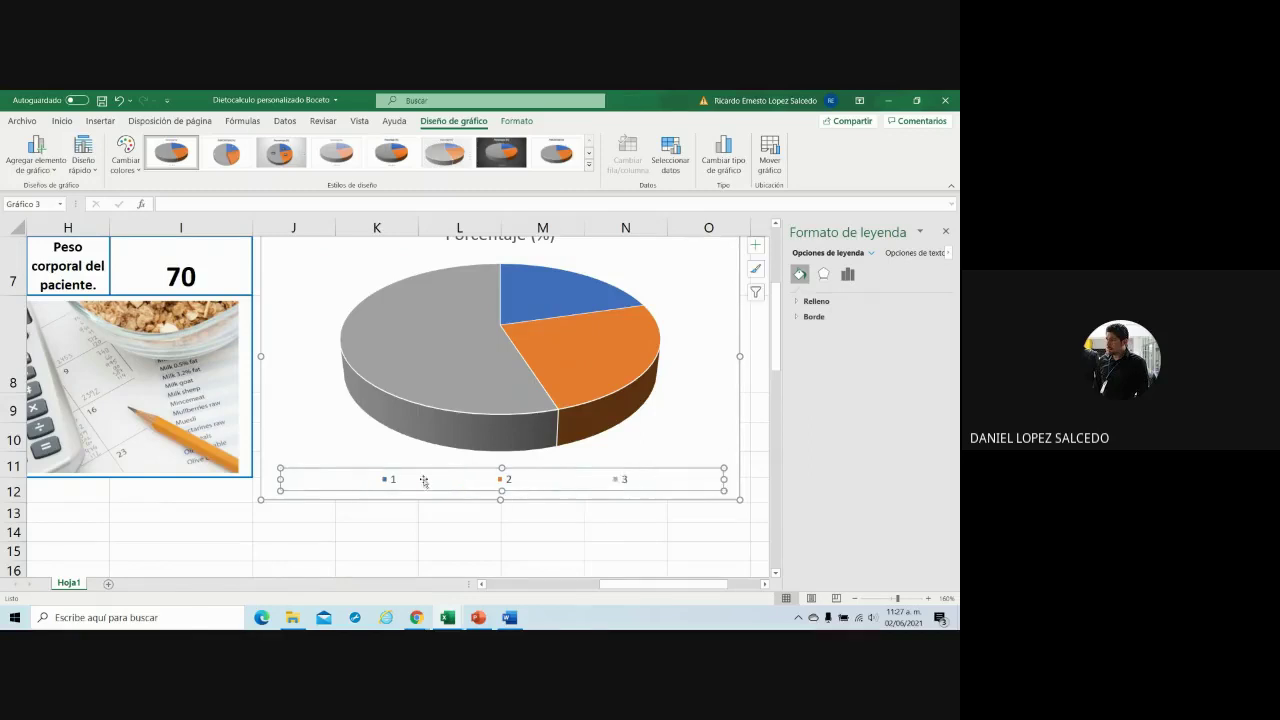
- Check the legend's font settings and open its formatting options
{"action": "left_click", "coordinate": [395, 481]}
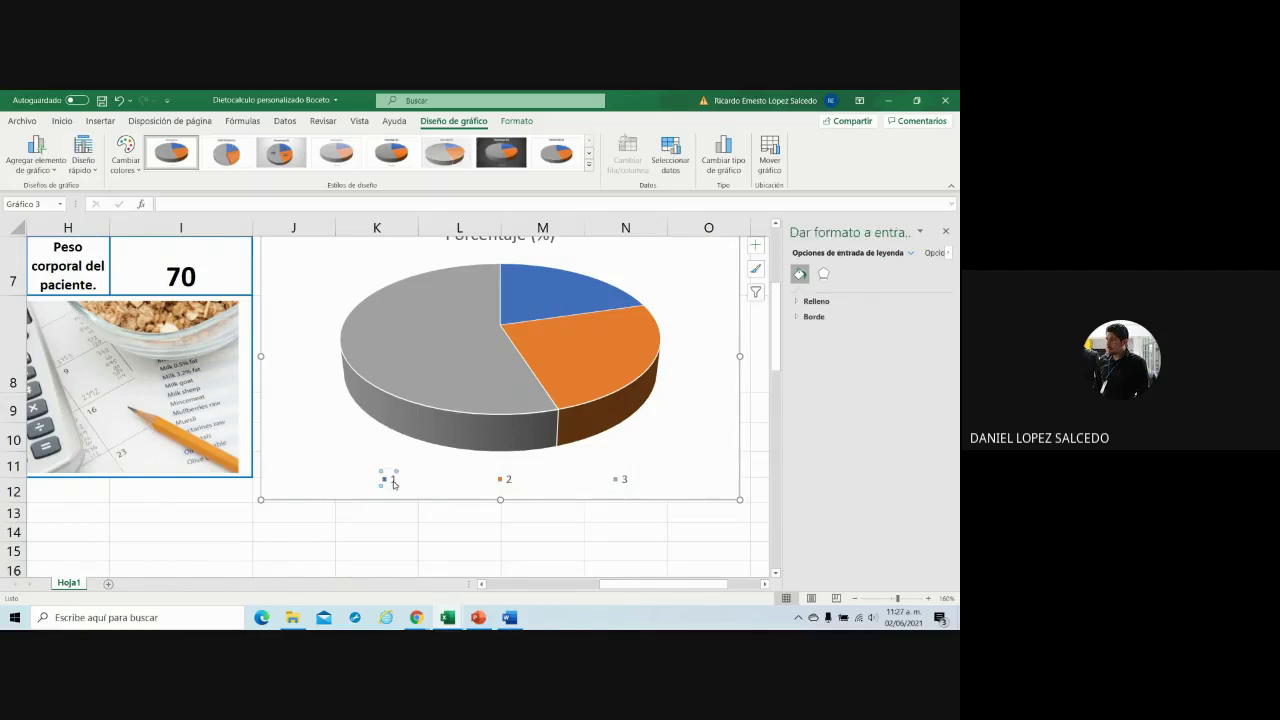
{"action": "right_click", "coordinate": [393, 481]}
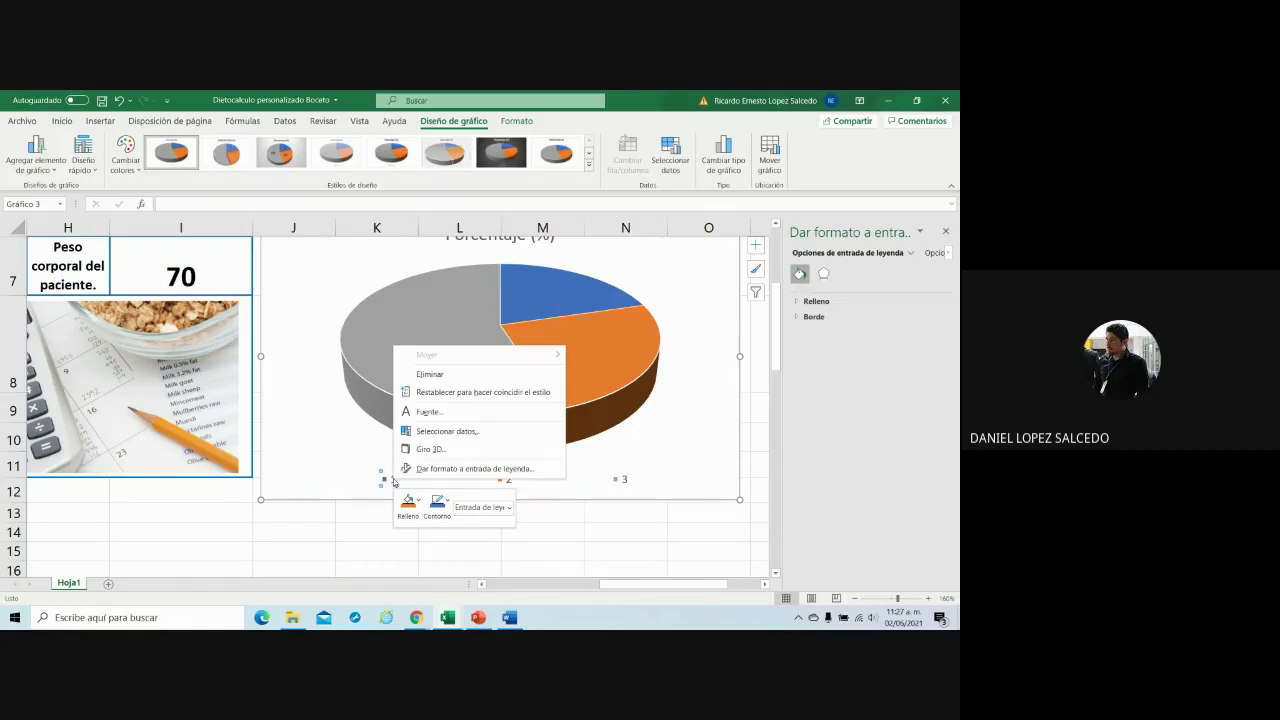
{"action": "left_click", "coordinate": [460, 414]}
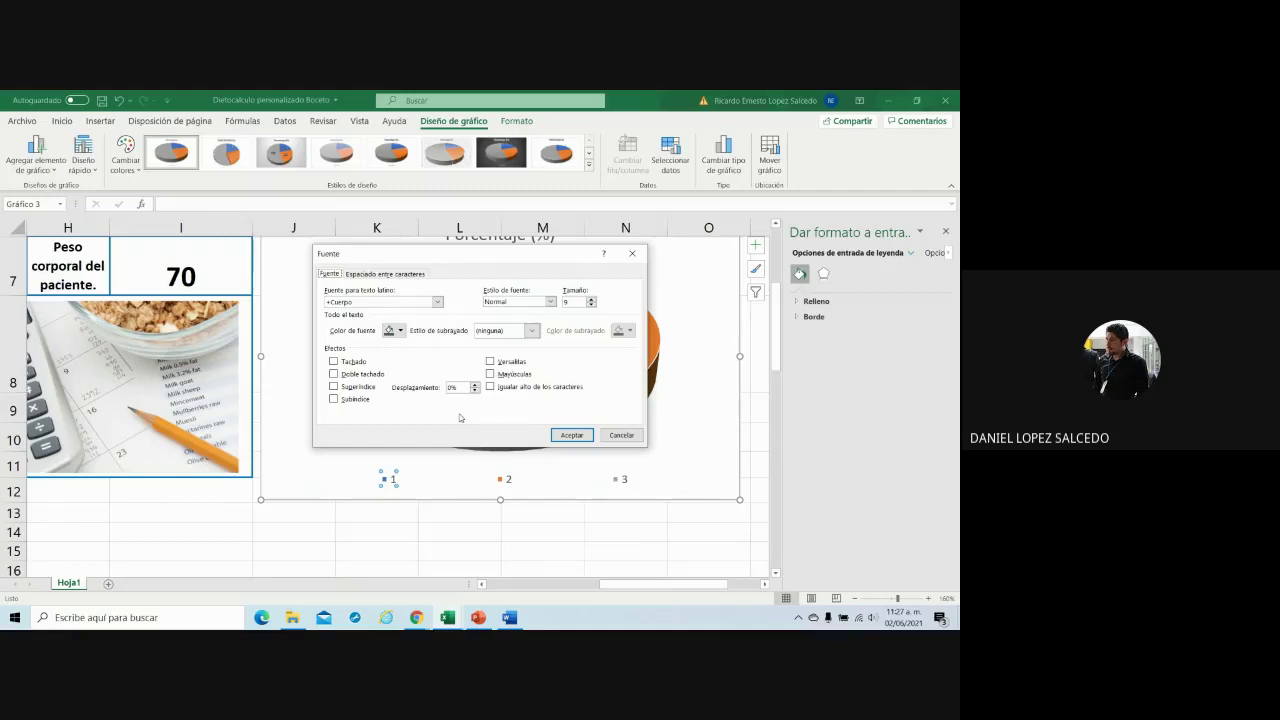
{"action": "left_click", "coordinate": [585, 436]}
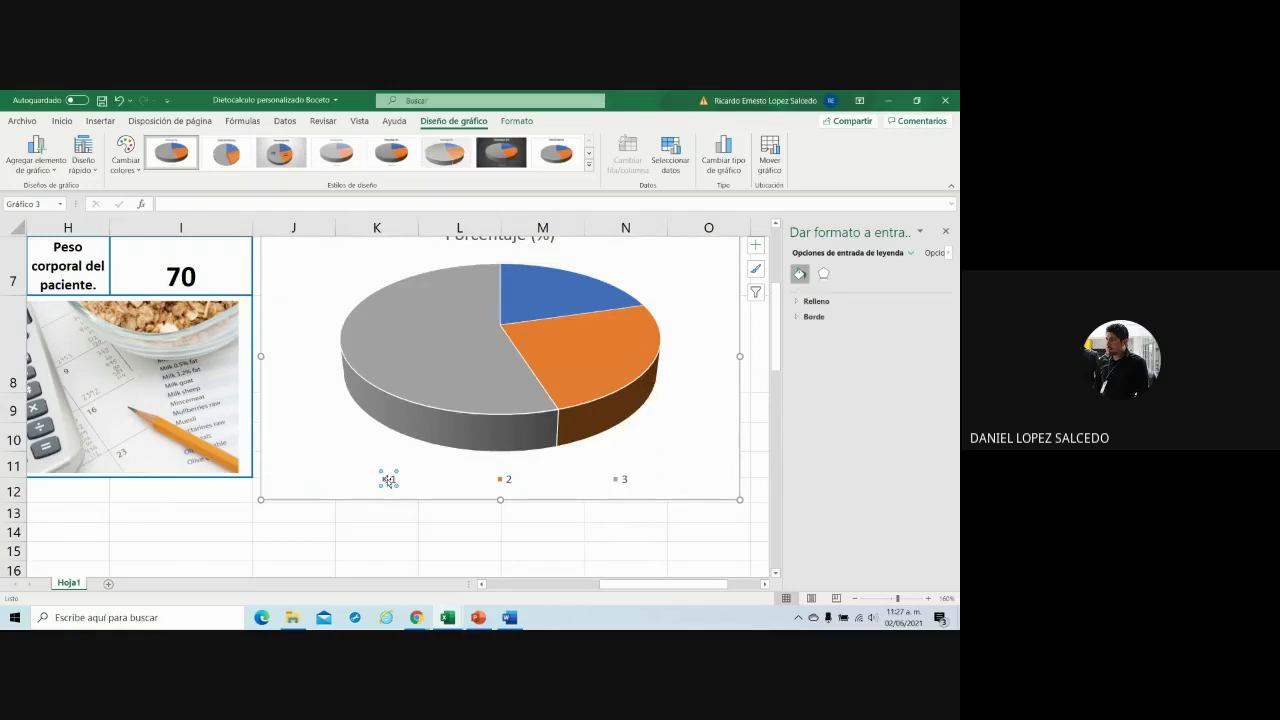
{"action": "left_click", "coordinate": [388, 478]}
{"action": "left_click", "coordinate": [388, 522]}
{"action": "right_click", "coordinate": [392, 480]}
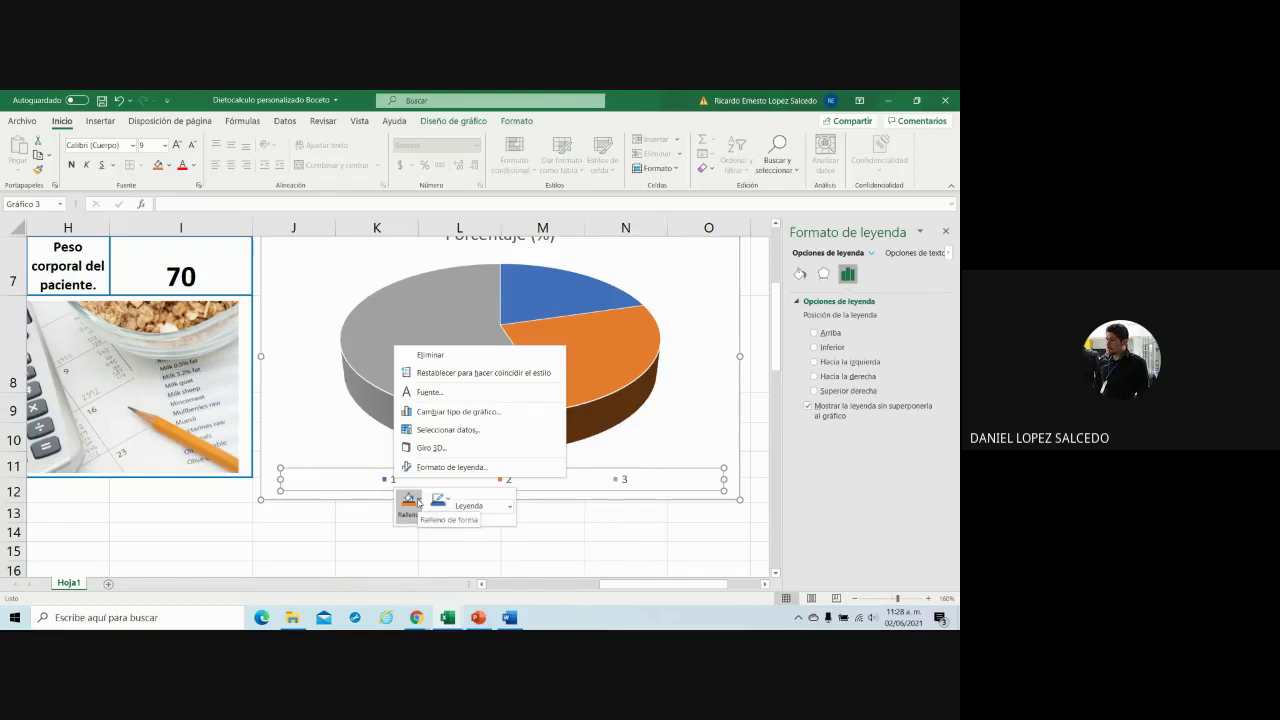
- Set the legend fill to Sin relleno and bring up the Chart Styles gallery
{"action": "left_click", "coordinate": [418, 502]}
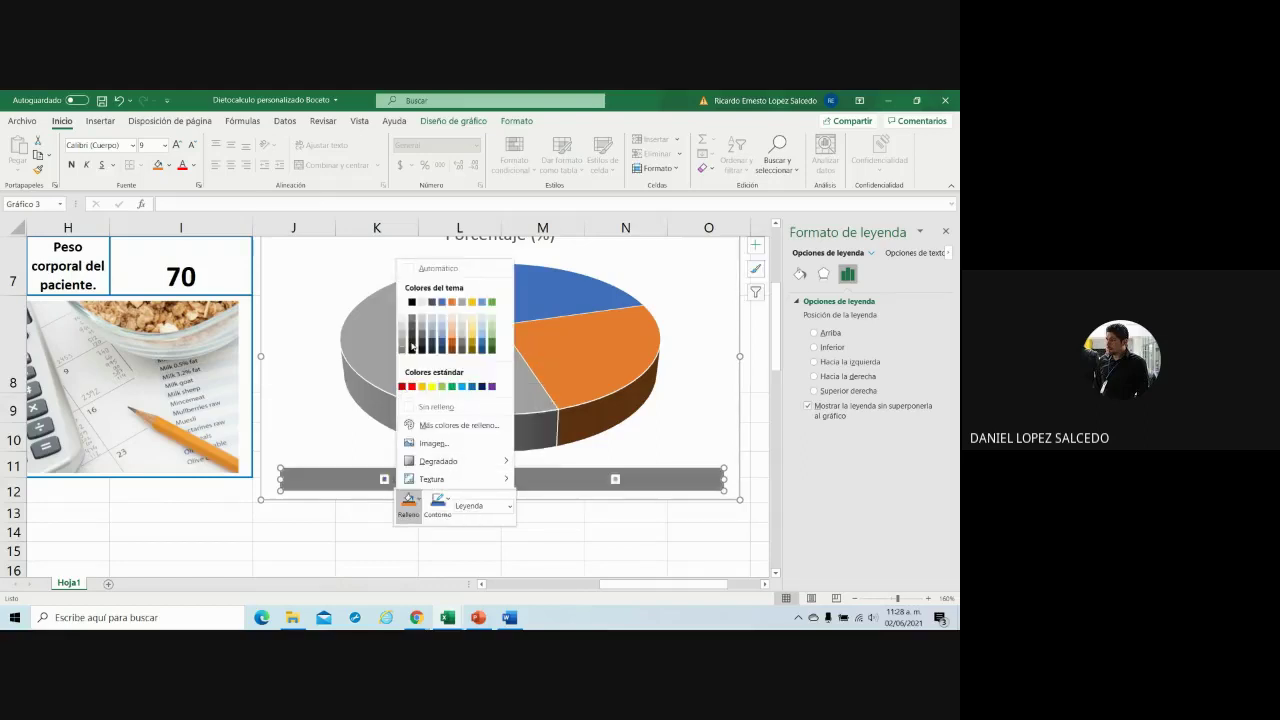
{"action": "left_click", "coordinate": [418, 407]}
{"action": "left_click", "coordinate": [392, 480]}
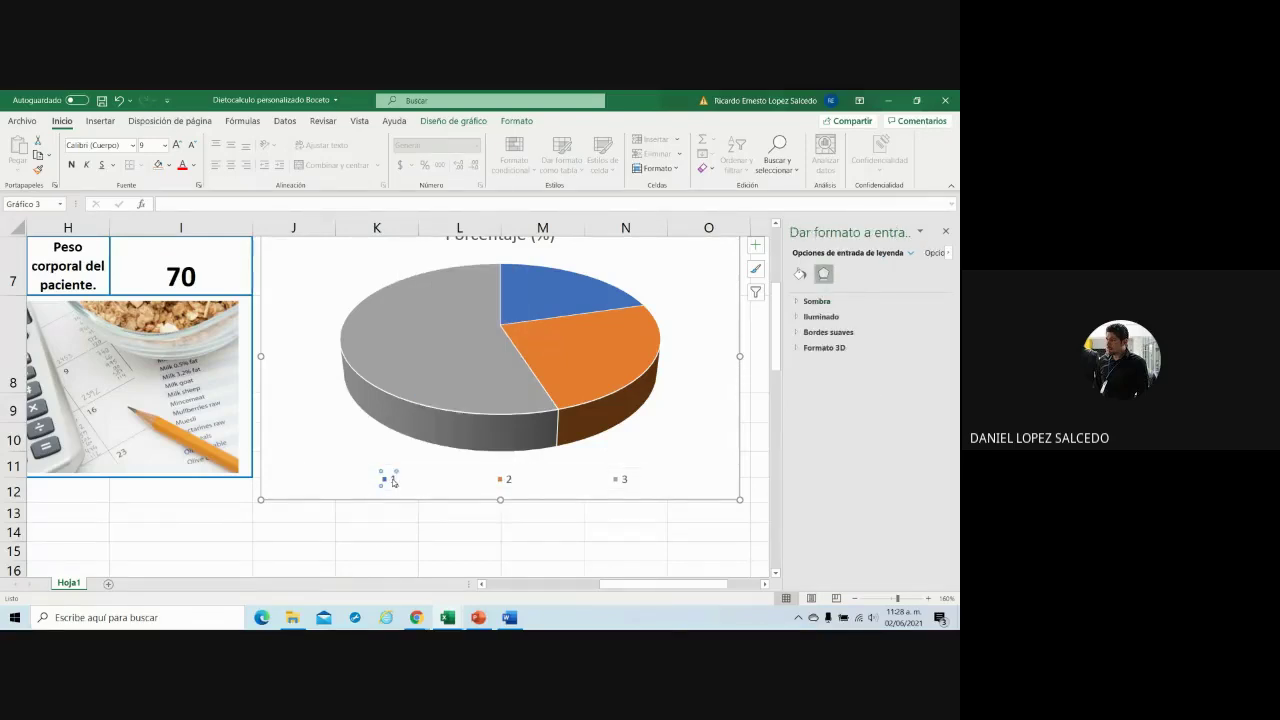
{"action": "left_click", "coordinate": [757, 246]}
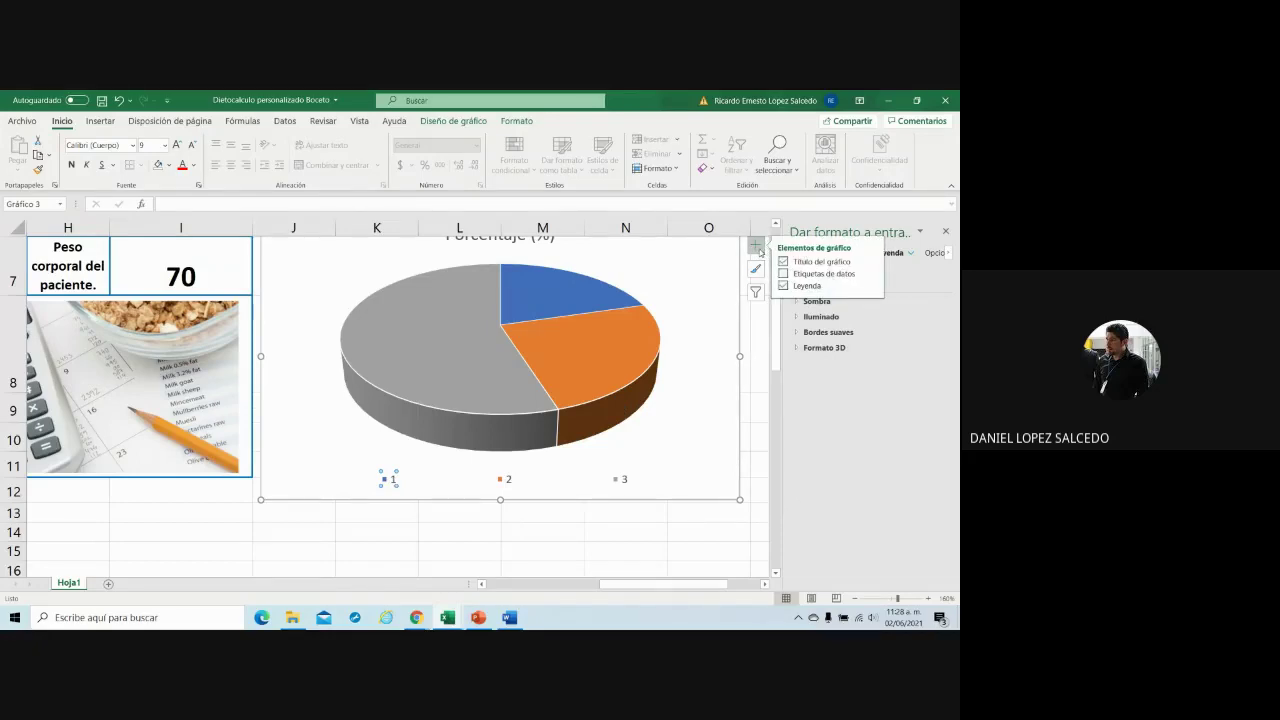
{"action": "left_click", "coordinate": [756, 269]}
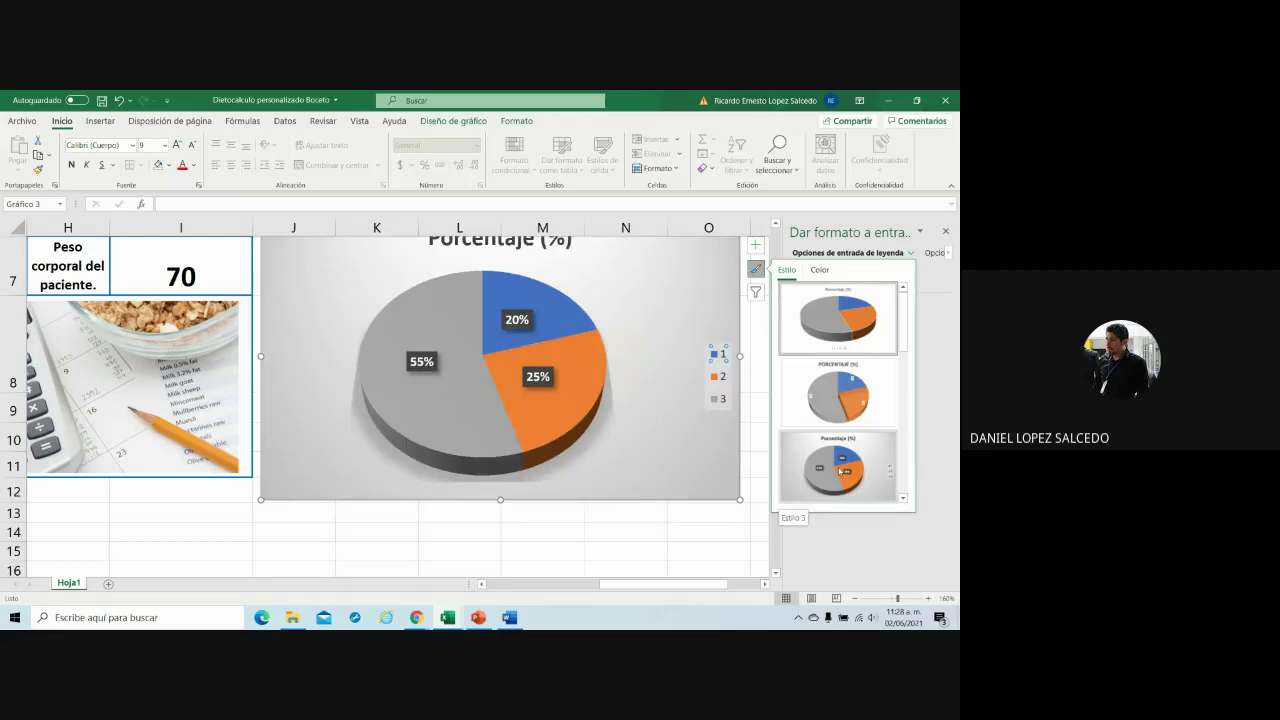
- Apply chart style Estilo 3 so the pie slices show 20%, 25% and 55% labels
{"action": "left_click", "coordinate": [840, 471]}
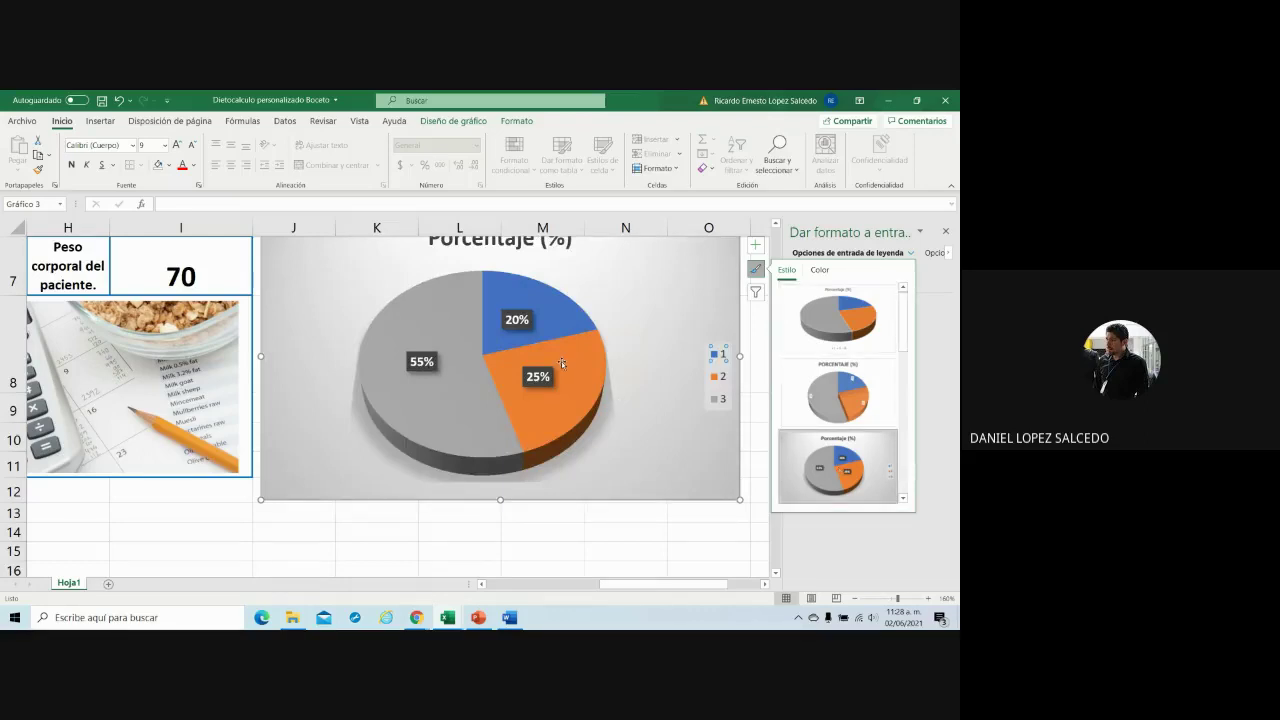
{"action": "scroll", "coordinate": [561, 361], "scroll_direction": "up", "scroll_amount": 1}
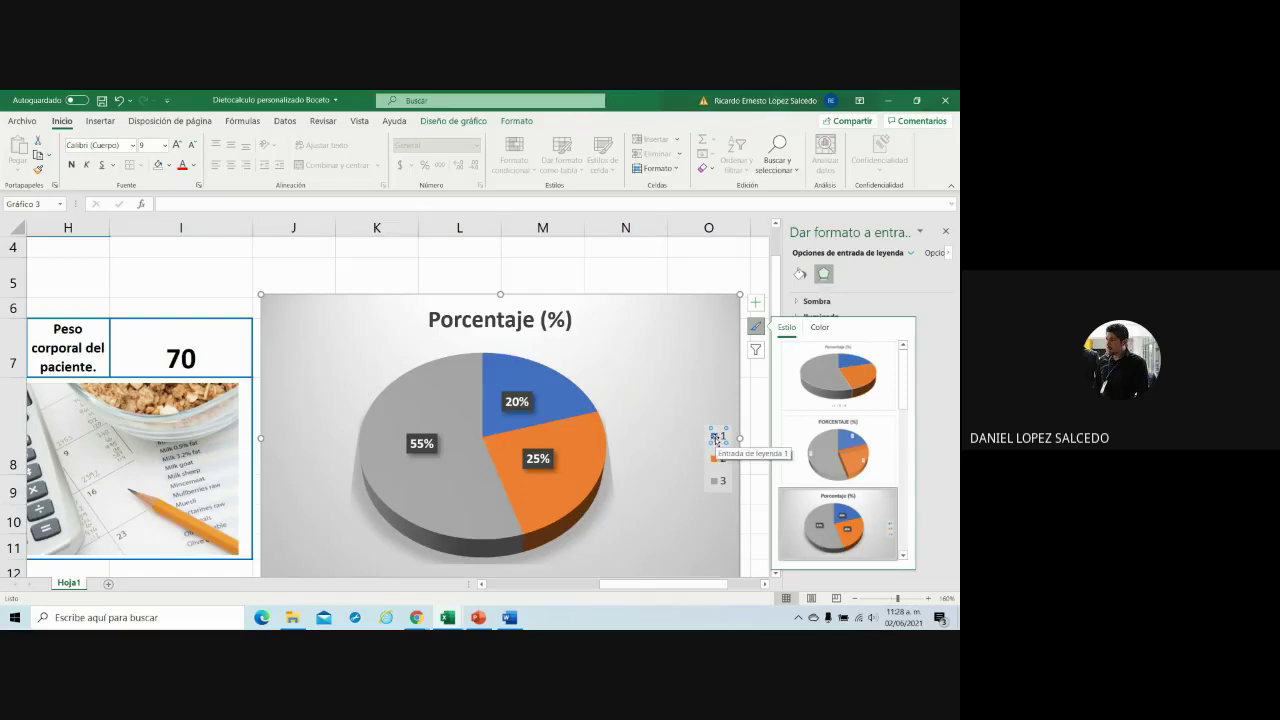
- Give the 20% slice, legend entry 1, a red fill and red outline
{"action": "right_click", "coordinate": [716, 442]}
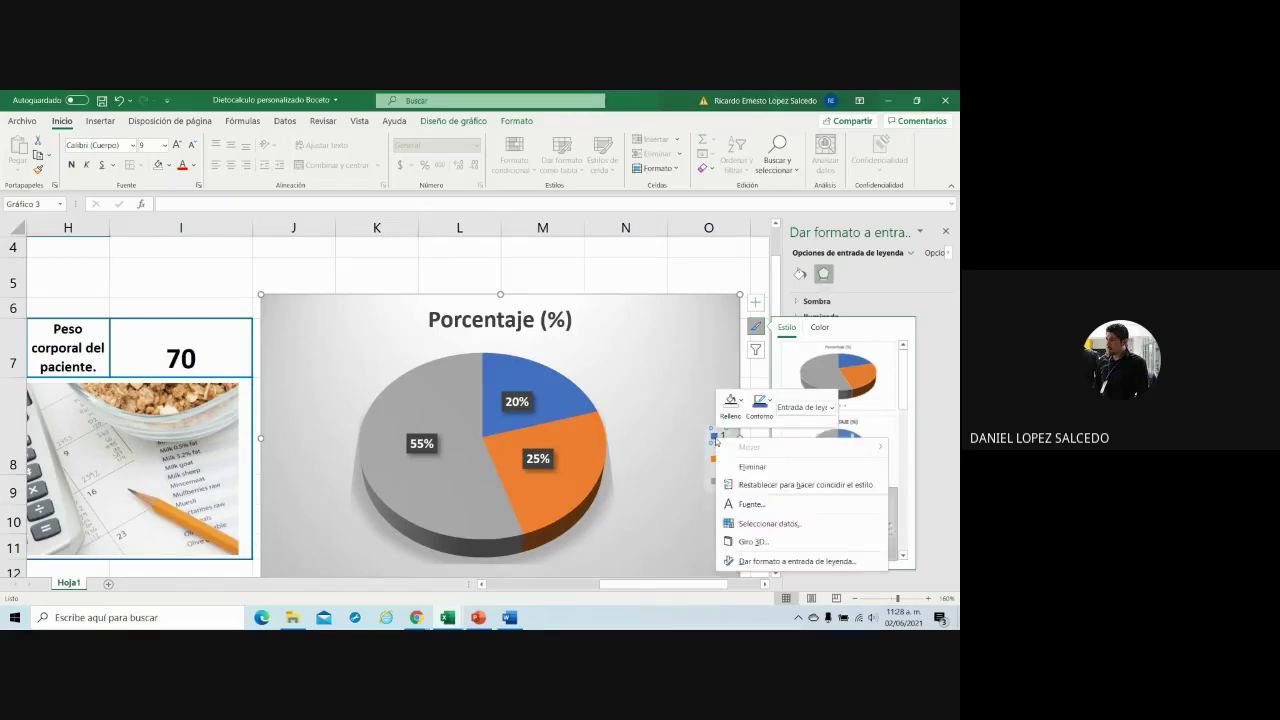
{"action": "left_click", "coordinate": [757, 417]}
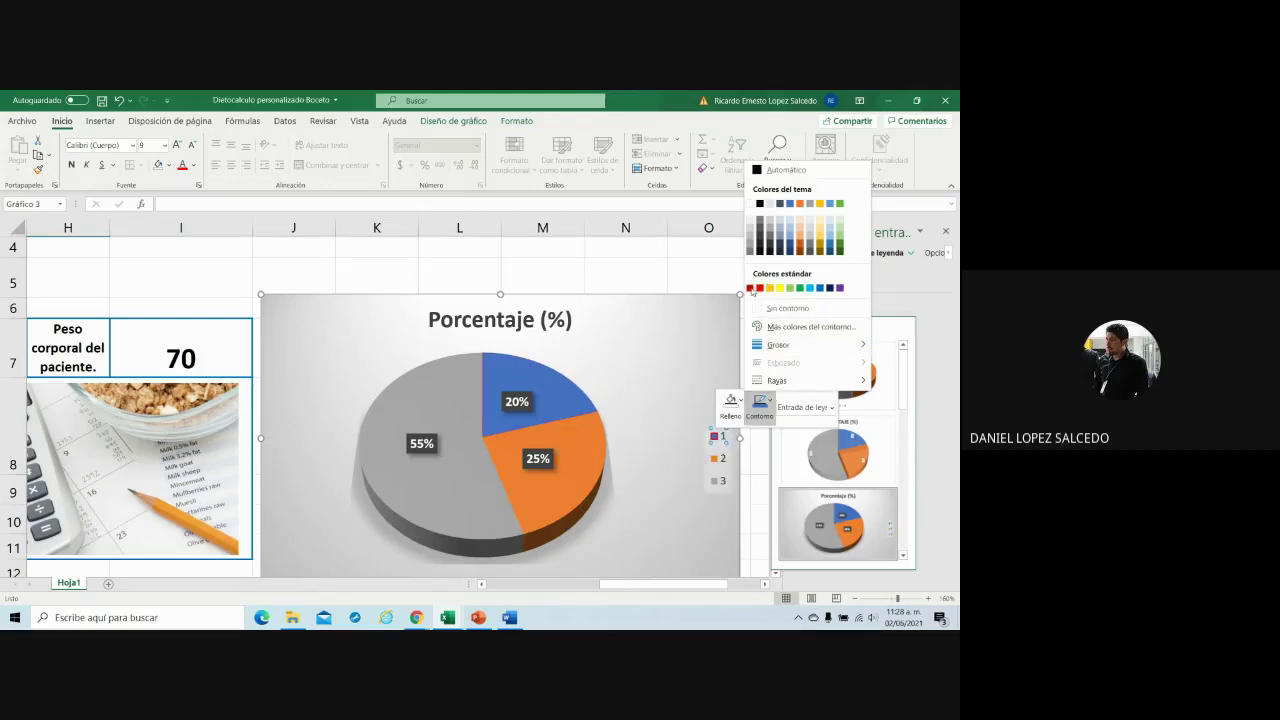
{"action": "left_click", "coordinate": [758, 289]}
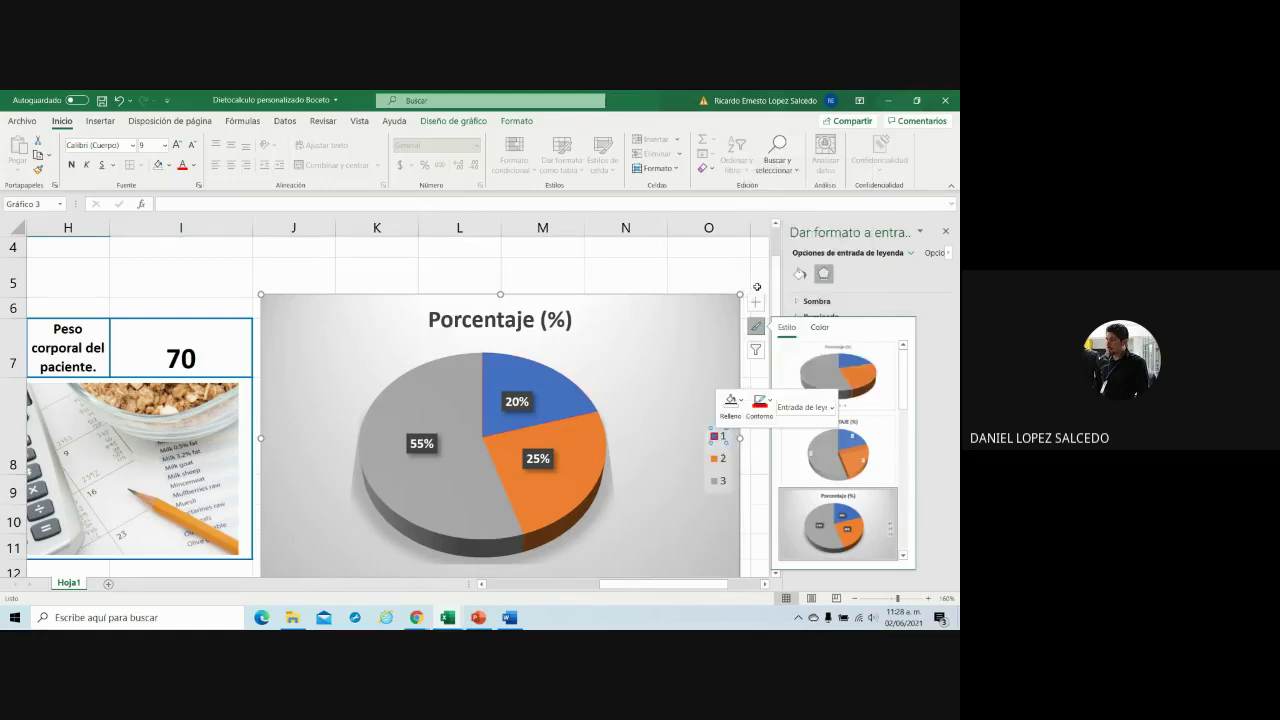
{"action": "left_click", "coordinate": [739, 400]}
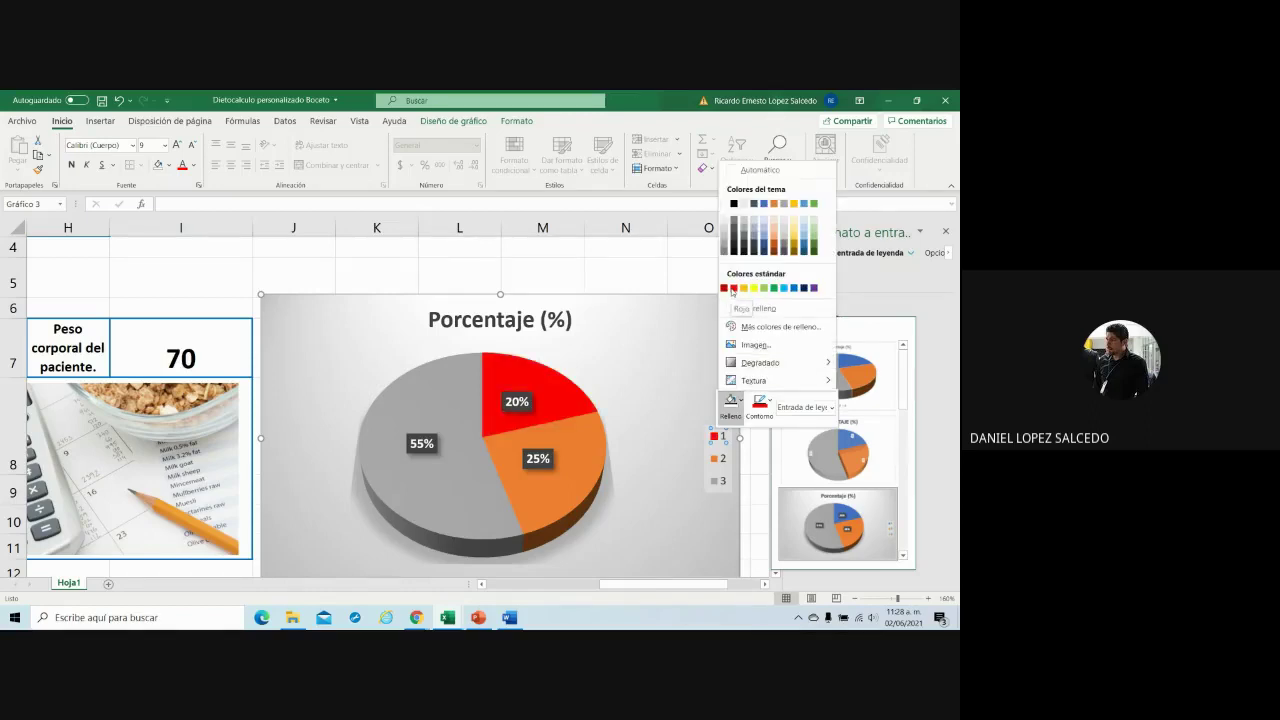
{"action": "left_click", "coordinate": [732, 289]}
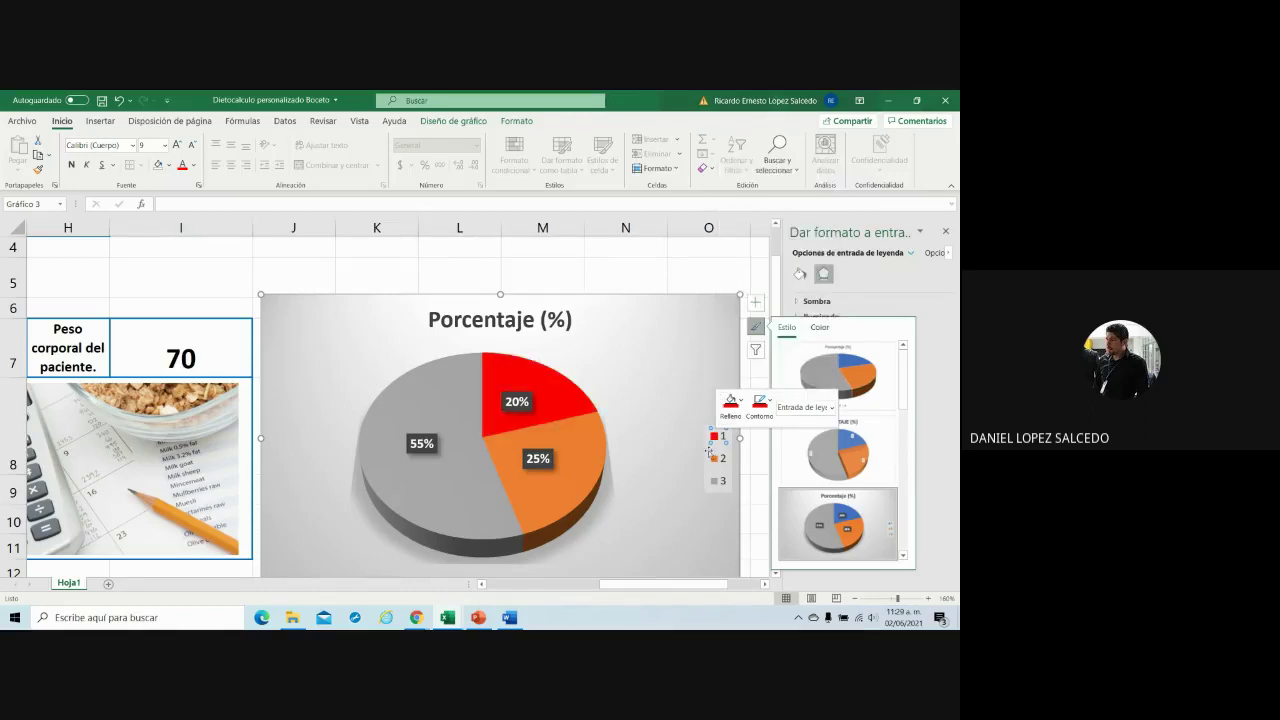
{"action": "scroll", "coordinate": [619, 443], "scroll_direction": "down", "scroll_amount": 1}
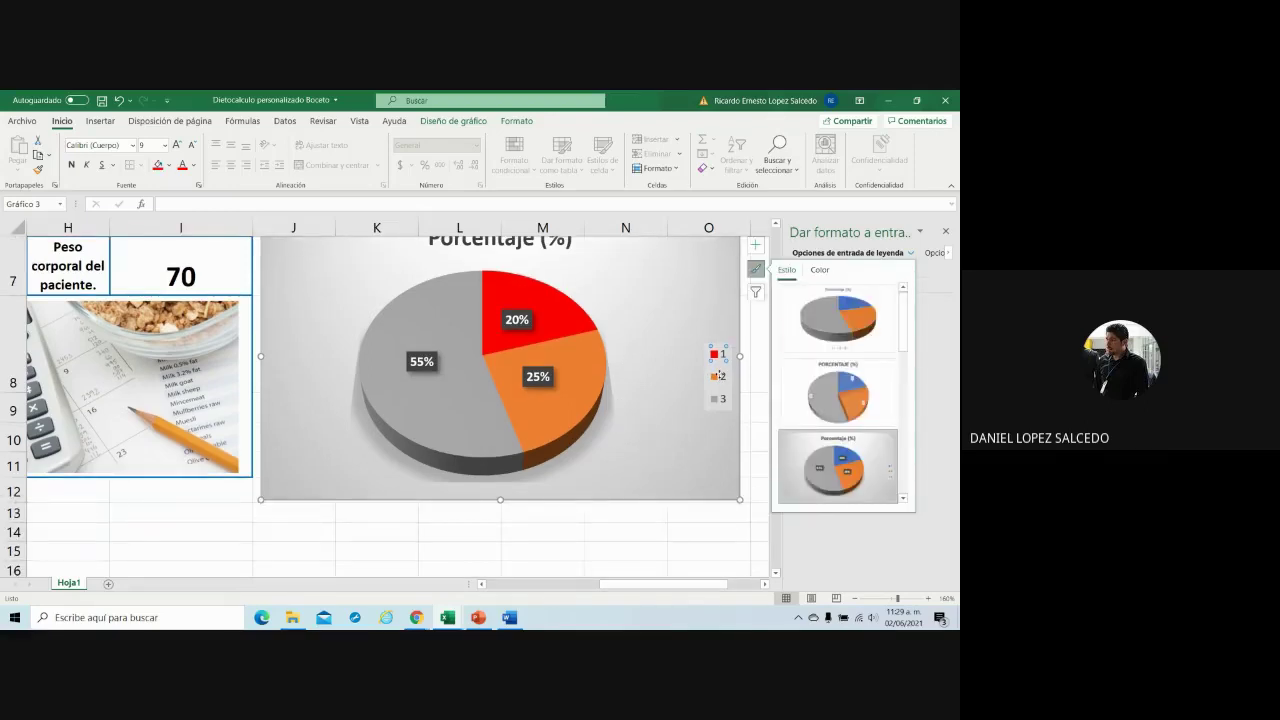
- Give the 25% slice, legend entry 2, a yellow fill and yellow outline
{"action": "left_click", "coordinate": [720, 376]}
{"action": "left_click", "coordinate": [718, 378]}
{"action": "right_click", "coordinate": [716, 380]}
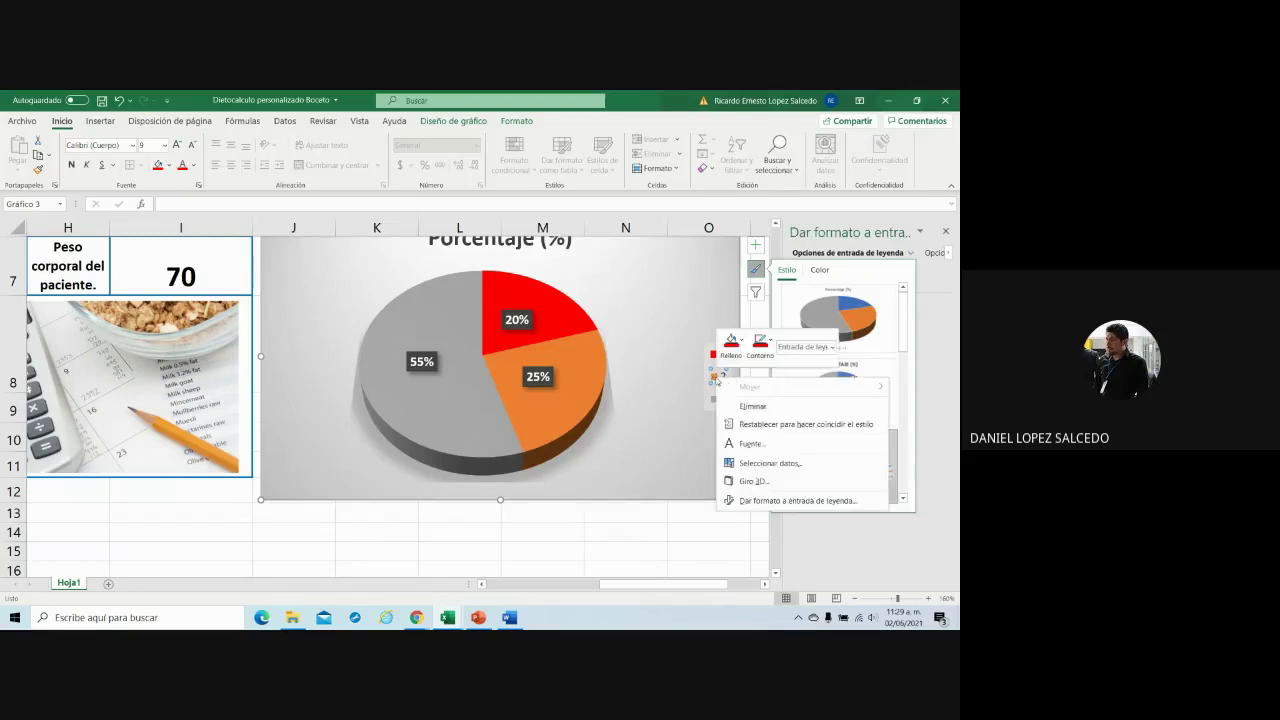
{"action": "left_click", "coordinate": [731, 342]}
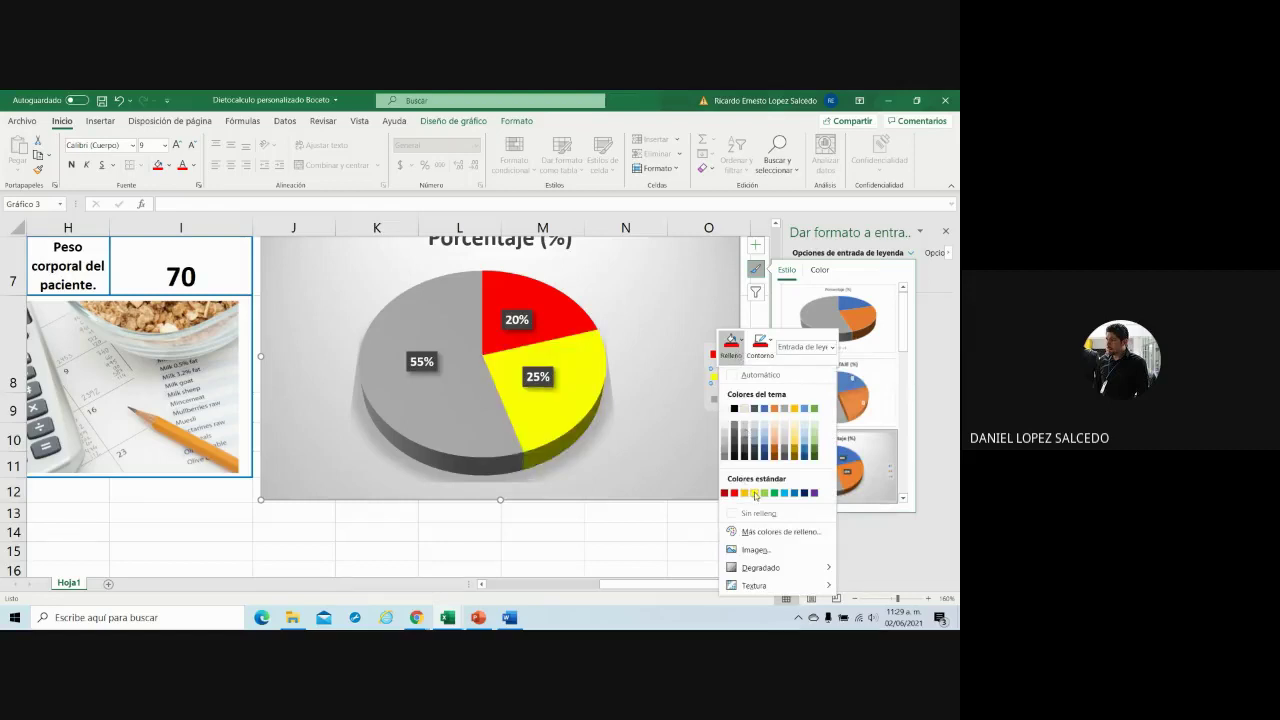
{"action": "left_click", "coordinate": [755, 493]}
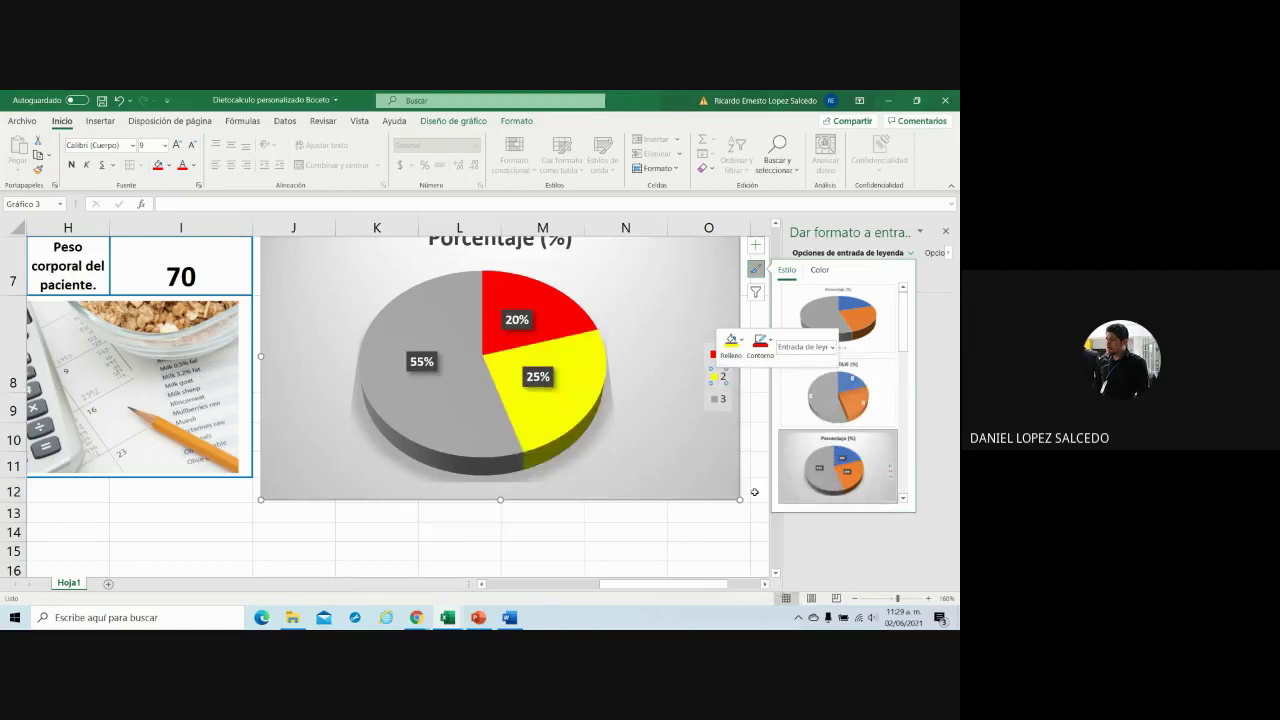
{"action": "left_click", "coordinate": [760, 347]}
{"action": "left_click", "coordinate": [776, 493]}
- Give the 55% slice, legend entry 3, a blue fill and blue outline, then close the pane
{"action": "right_click", "coordinate": [716, 402]}
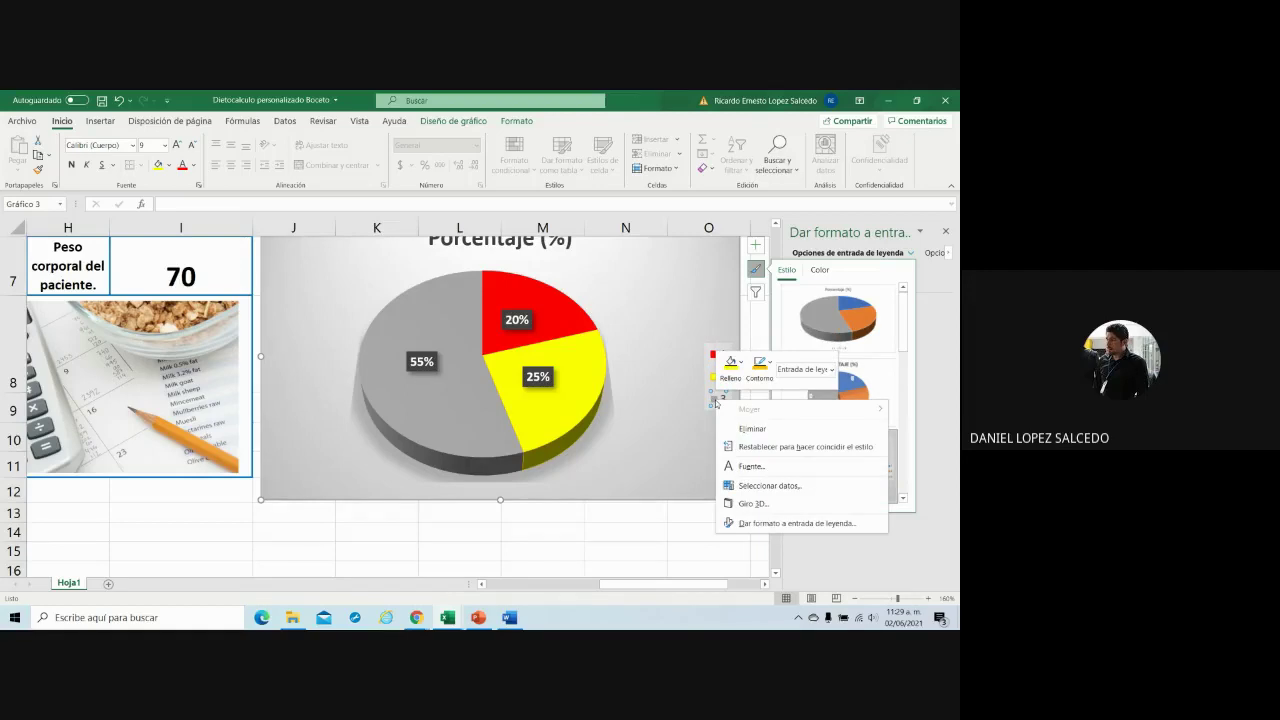
{"action": "left_click", "coordinate": [740, 362]}
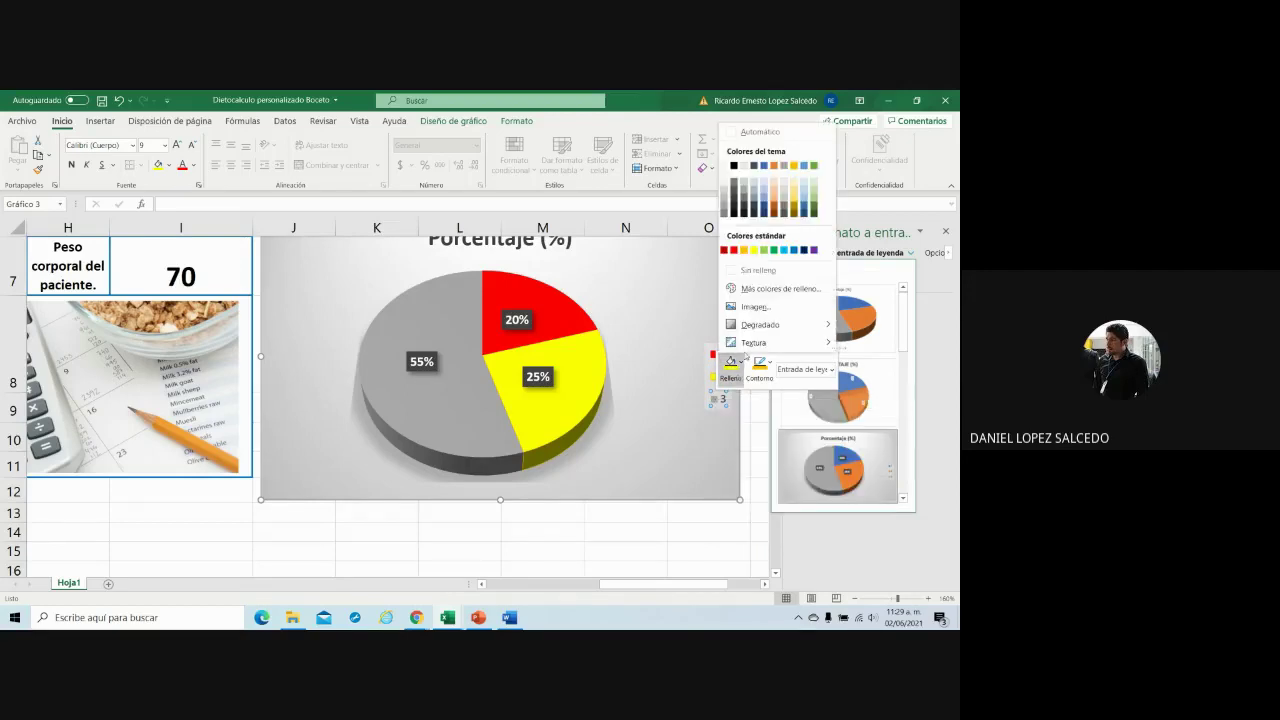
{"action": "left_click", "coordinate": [784, 251]}
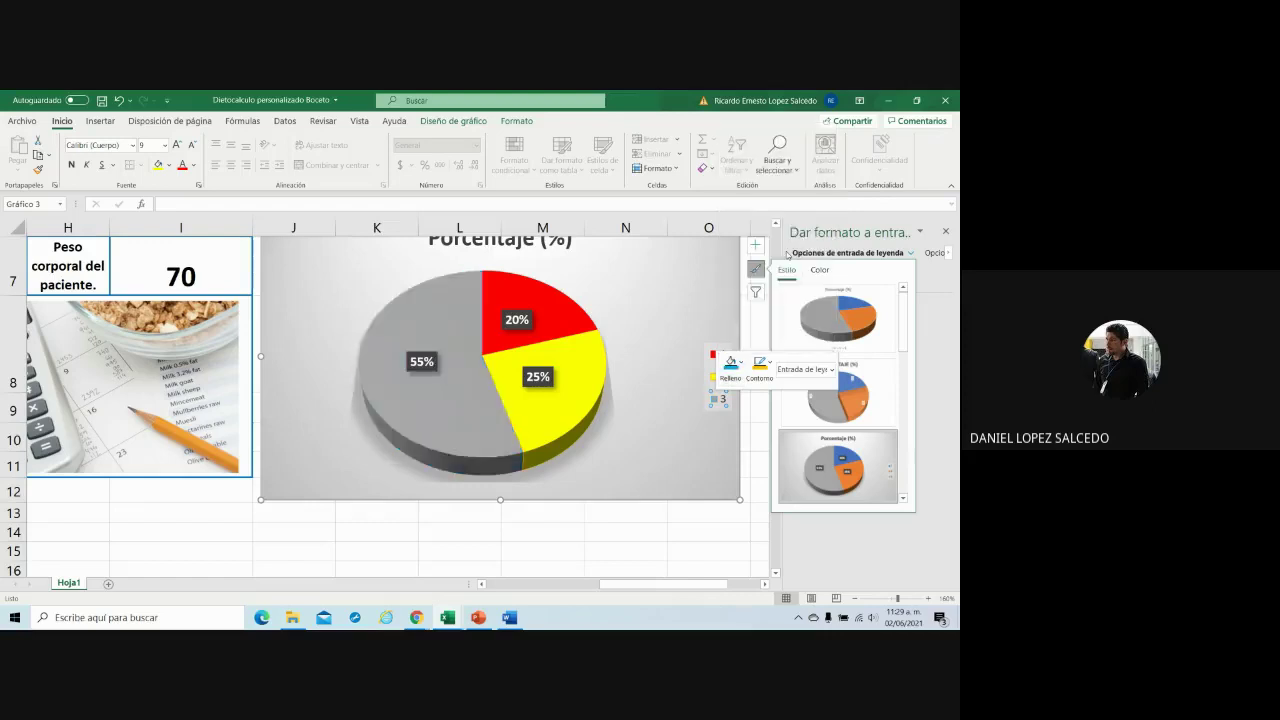
{"action": "left_click", "coordinate": [748, 367]}
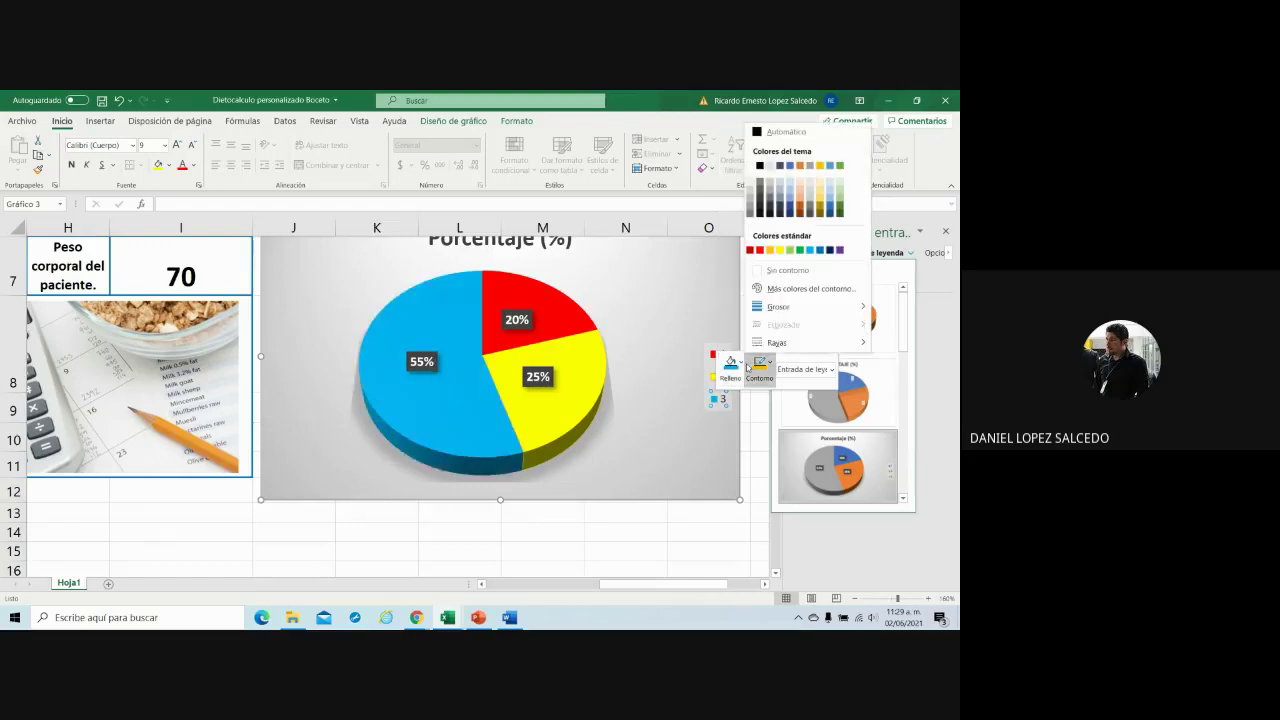
{"action": "left_click", "coordinate": [806, 251]}
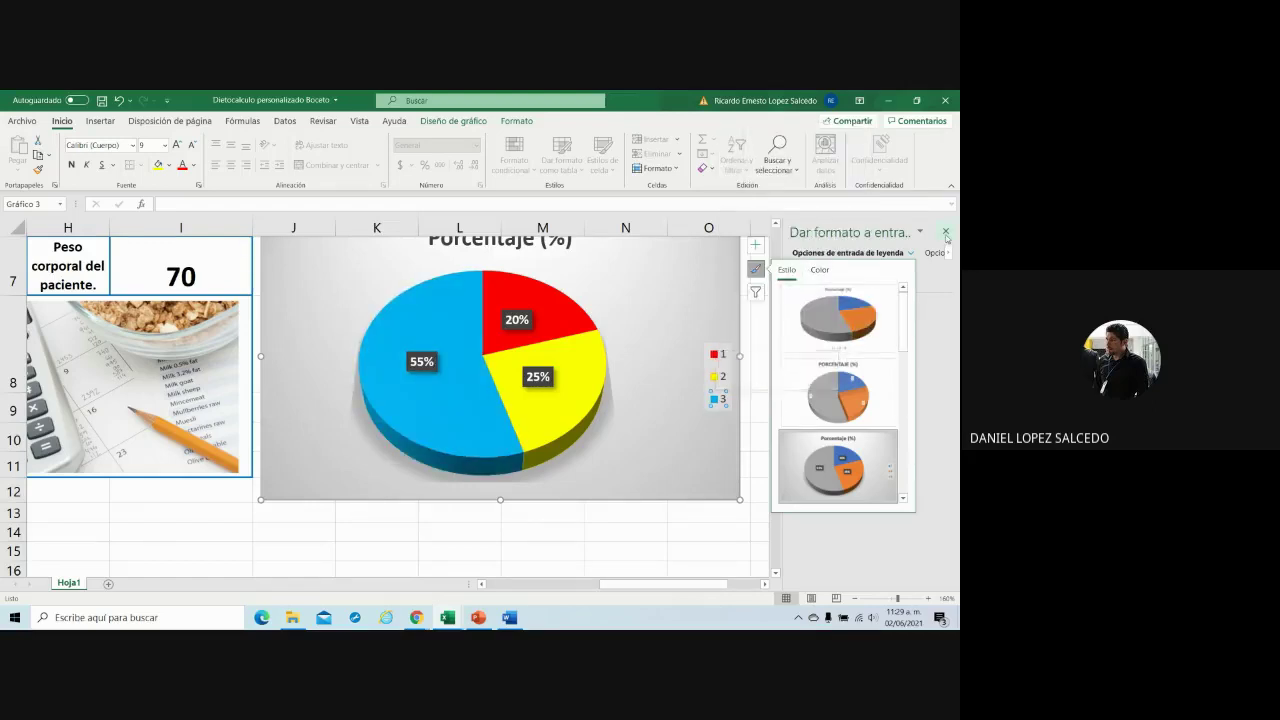
{"action": "left_click", "coordinate": [945, 231]}
{"action": "left_click", "coordinate": [766, 552]}
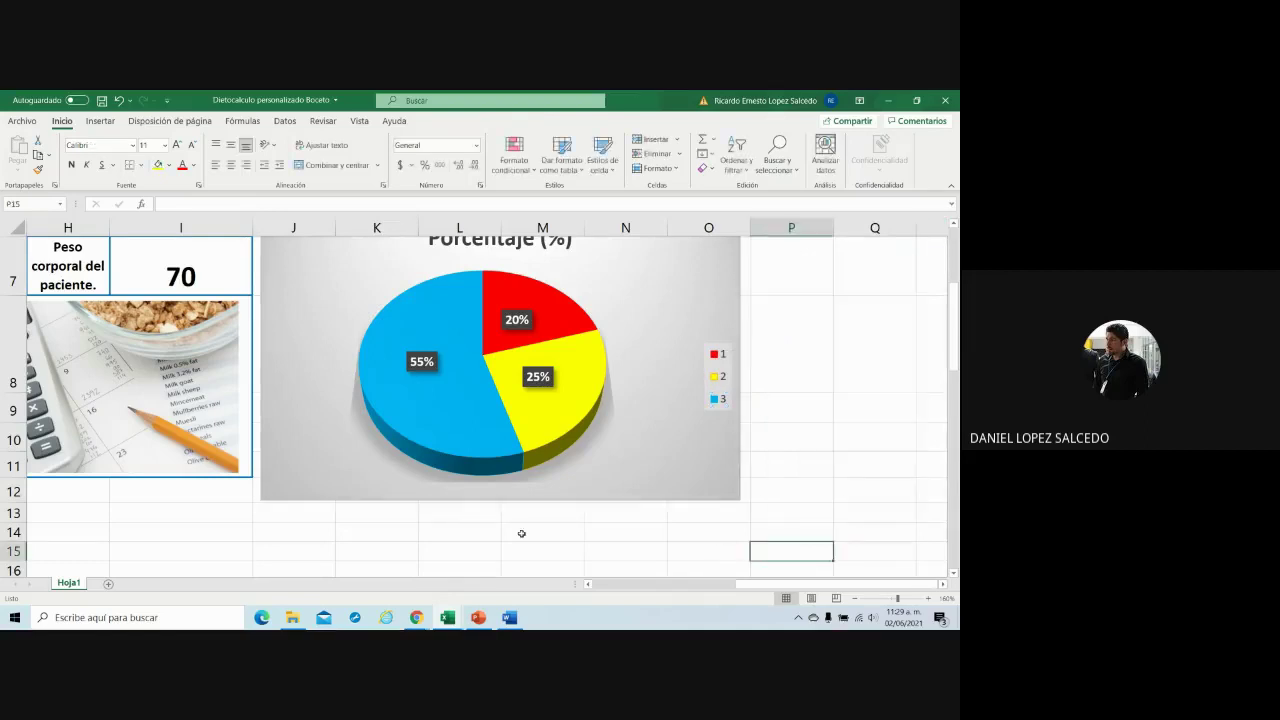
{"action": "scroll", "coordinate": [520, 533], "scroll_direction": "up", "scroll_amount": 2}
{"action": "scroll", "coordinate": [520, 533], "scroll_direction": "down", "scroll_amount": 2}
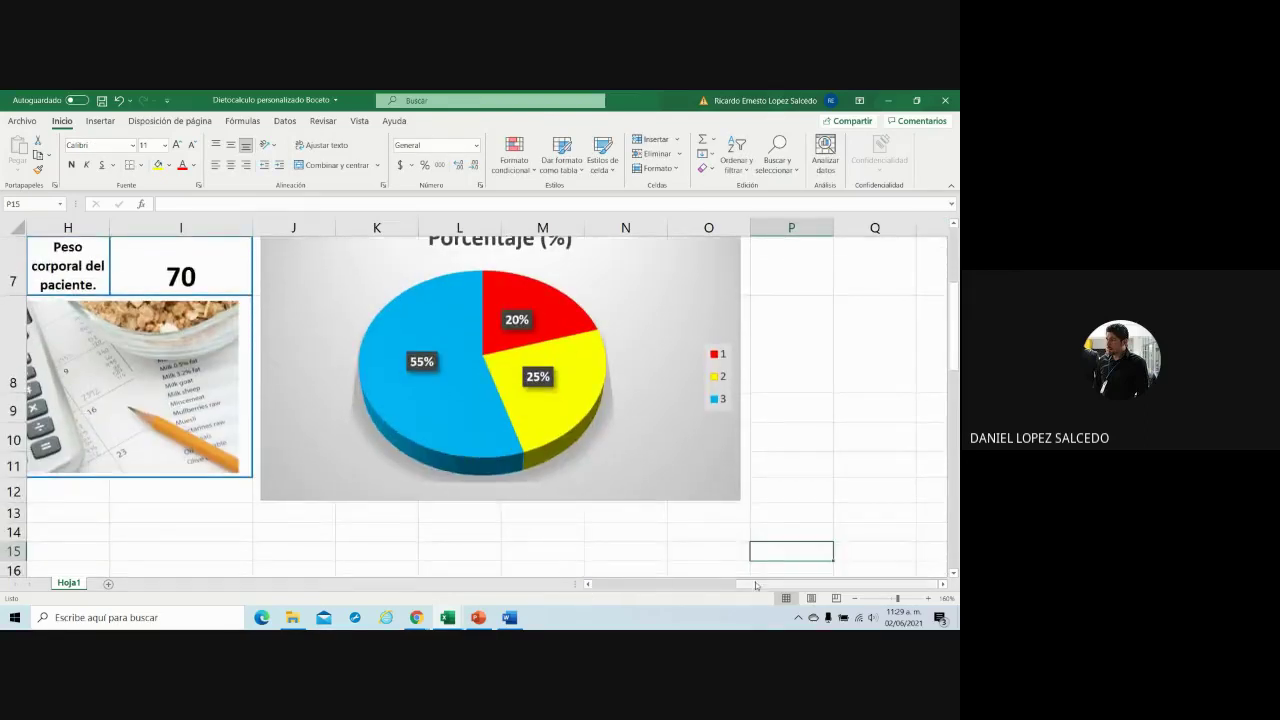
{"action": "left_click_drag", "start_coordinate": [763, 585], "coordinate": [624, 547]}
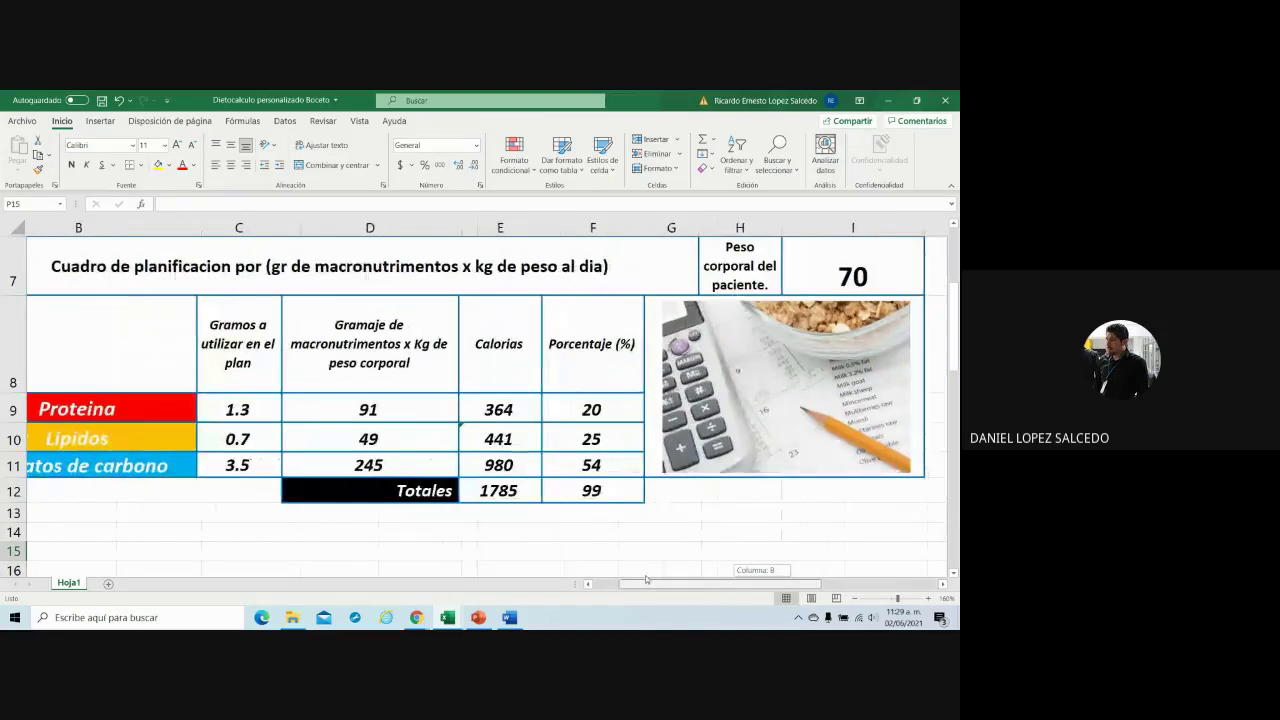
{"action": "scroll", "coordinate": [375, 469], "scroll_direction": "down", "scroll_amount": 3}
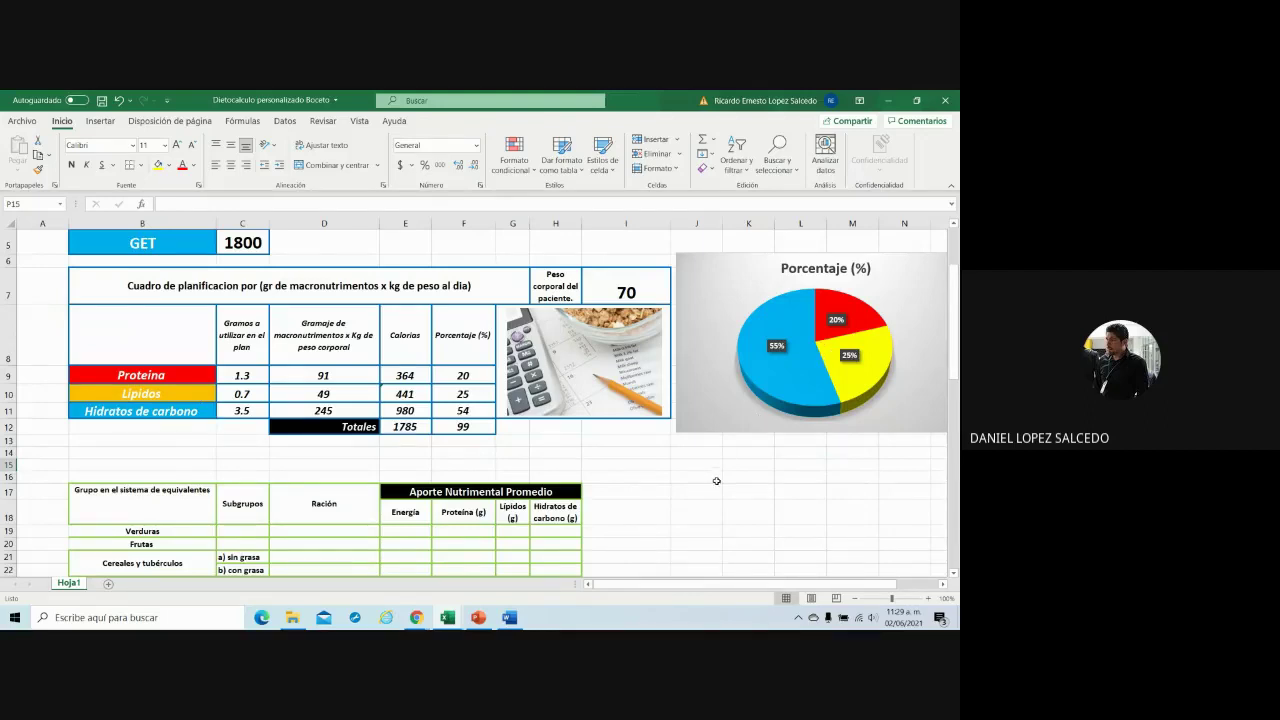
{"action": "left_click", "coordinate": [677, 470]}
{"action": "left_click", "coordinate": [631, 462]}
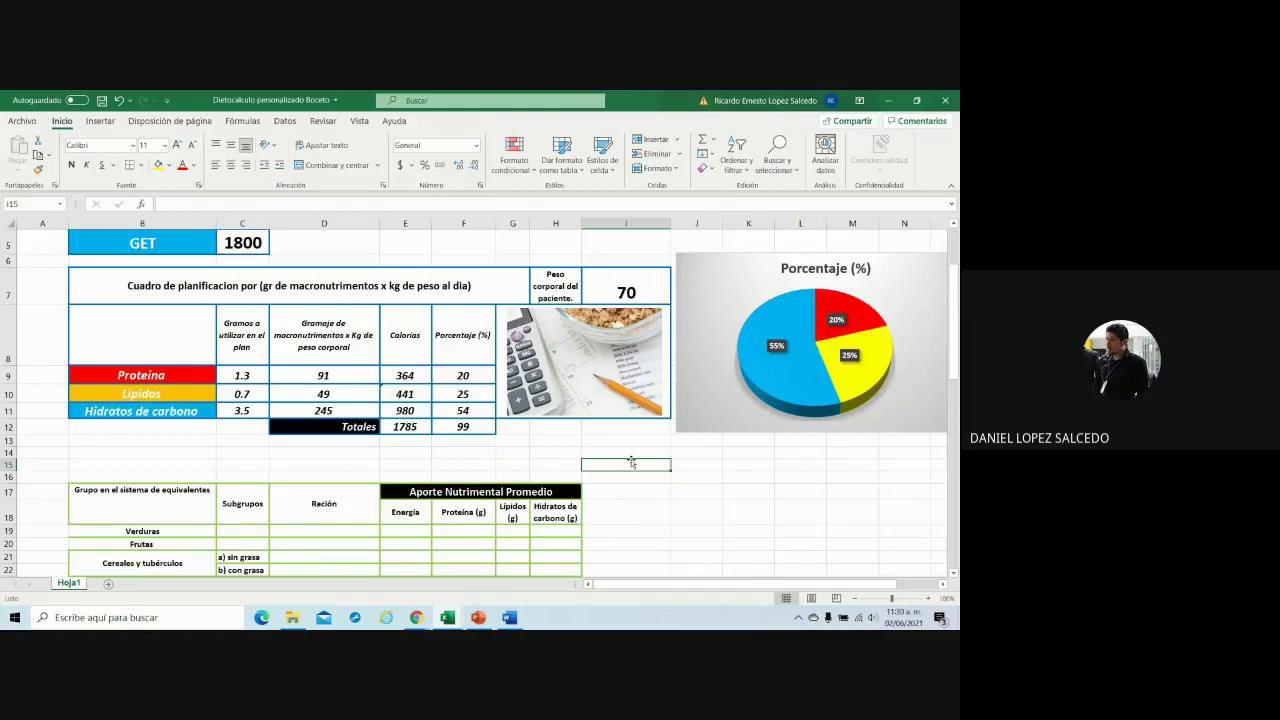
{"action": "scroll", "coordinate": [632, 462], "scroll_direction": "down", "scroll_amount": 3}
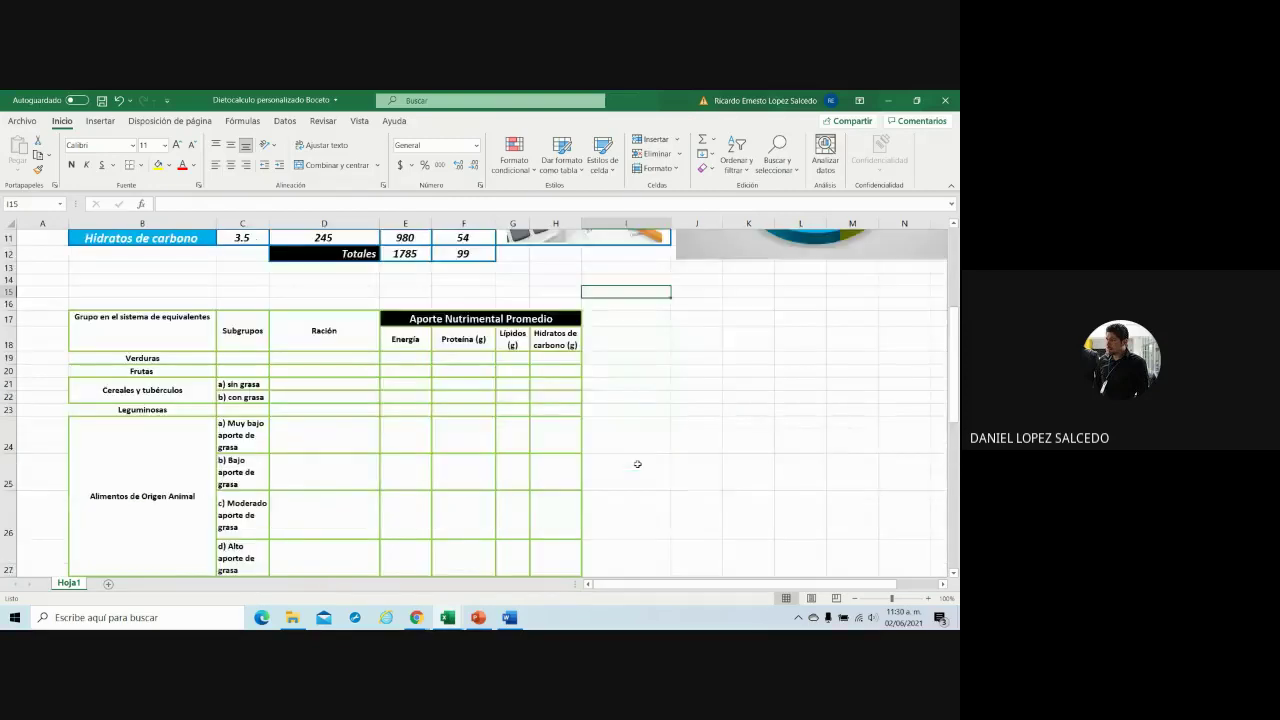
{"action": "scroll", "coordinate": [681, 446], "scroll_direction": "down", "scroll_amount": 2}
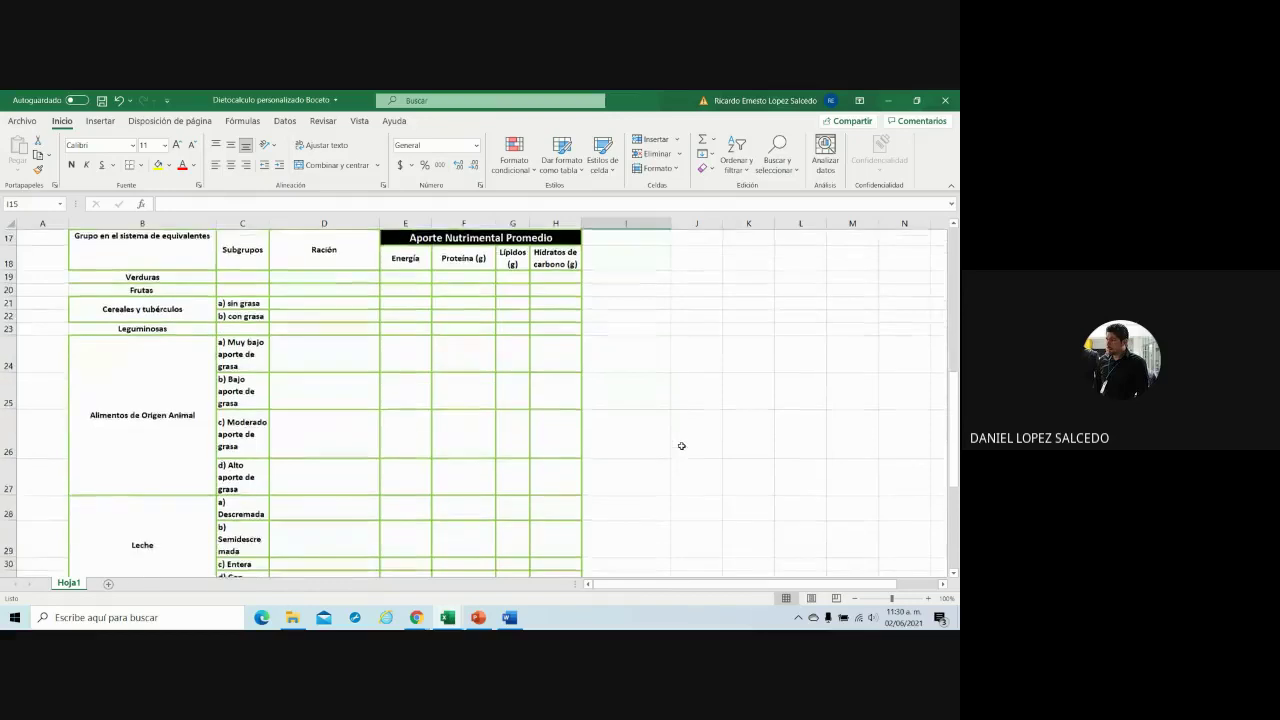
{"action": "scroll", "coordinate": [681, 446], "scroll_direction": "down", "scroll_amount": 1, "text": "ctrl"}
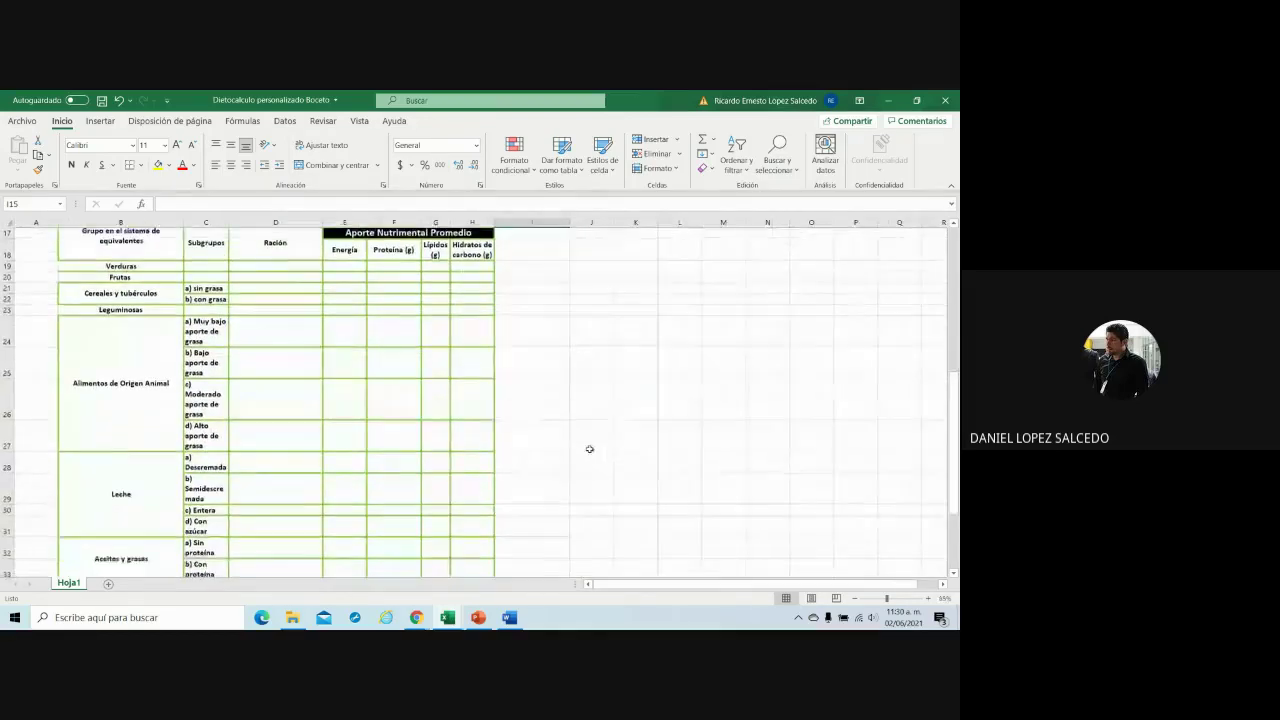
{"action": "scroll", "coordinate": [589, 449], "scroll_direction": "down", "scroll_amount": 4}
{"action": "scroll", "coordinate": [589, 449], "scroll_direction": "up", "scroll_amount": 3}
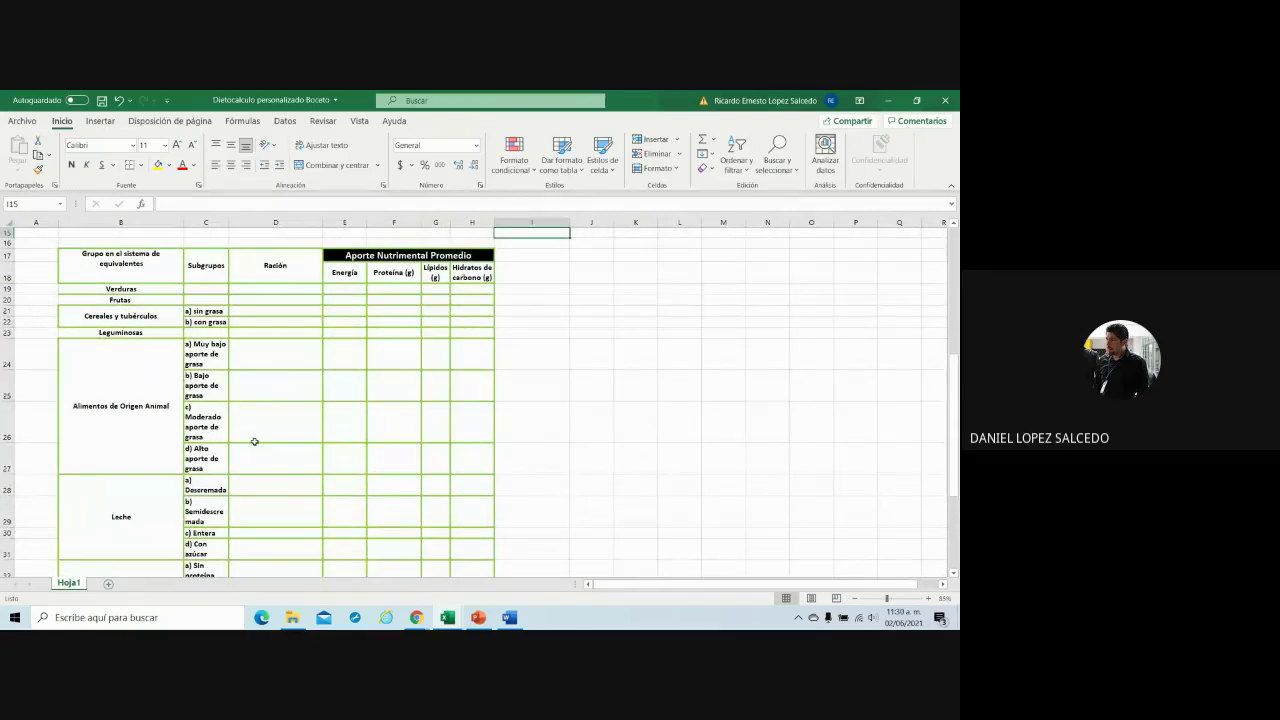
{"action": "scroll", "coordinate": [363, 410], "scroll_direction": "up", "scroll_amount": 2, "text": "ctrl"}
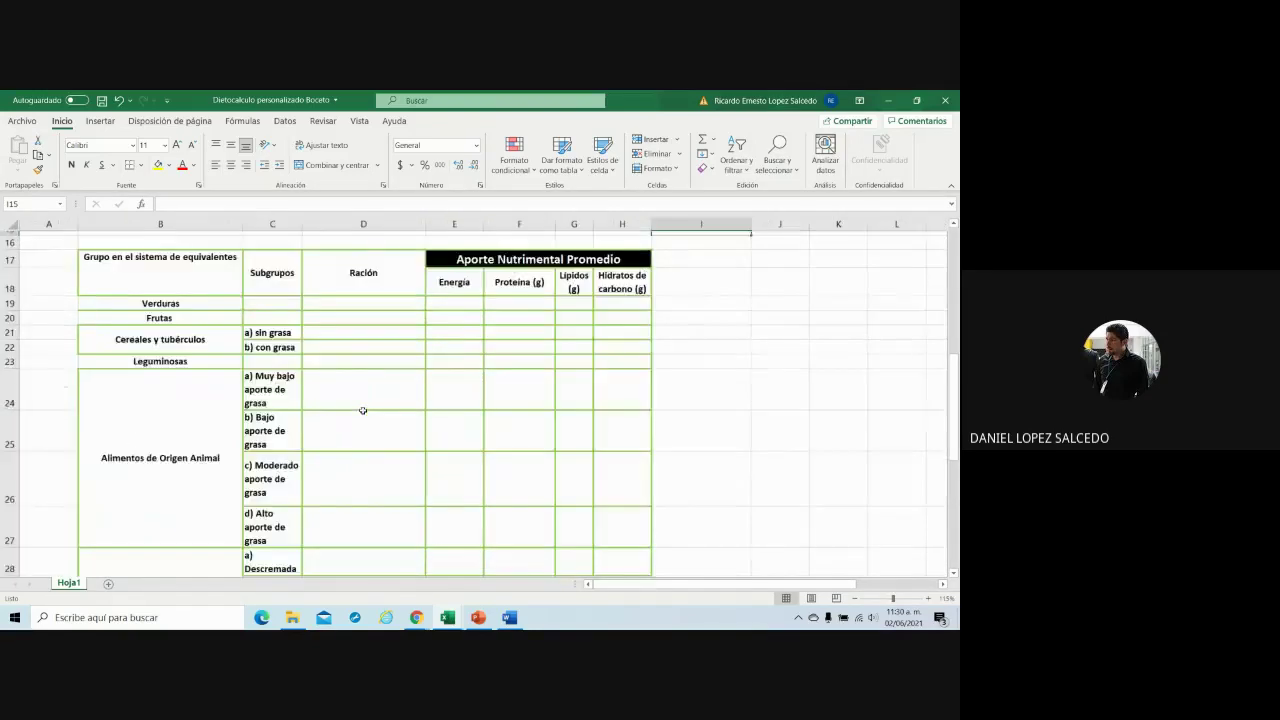
{"action": "scroll", "coordinate": [363, 410], "scroll_direction": "up", "scroll_amount": 1, "text": "ctrl"}
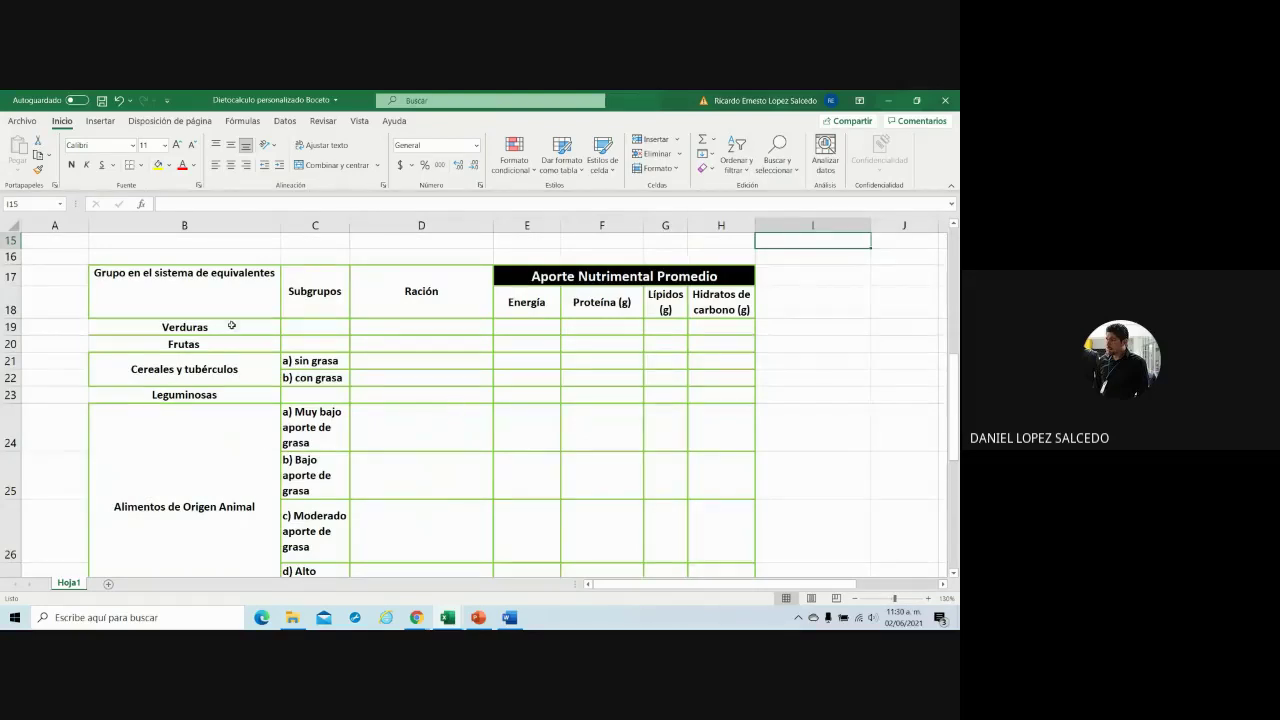
- Choose a border line style and draw a border along the left of the table
{"action": "left_click", "coordinate": [141, 165]}
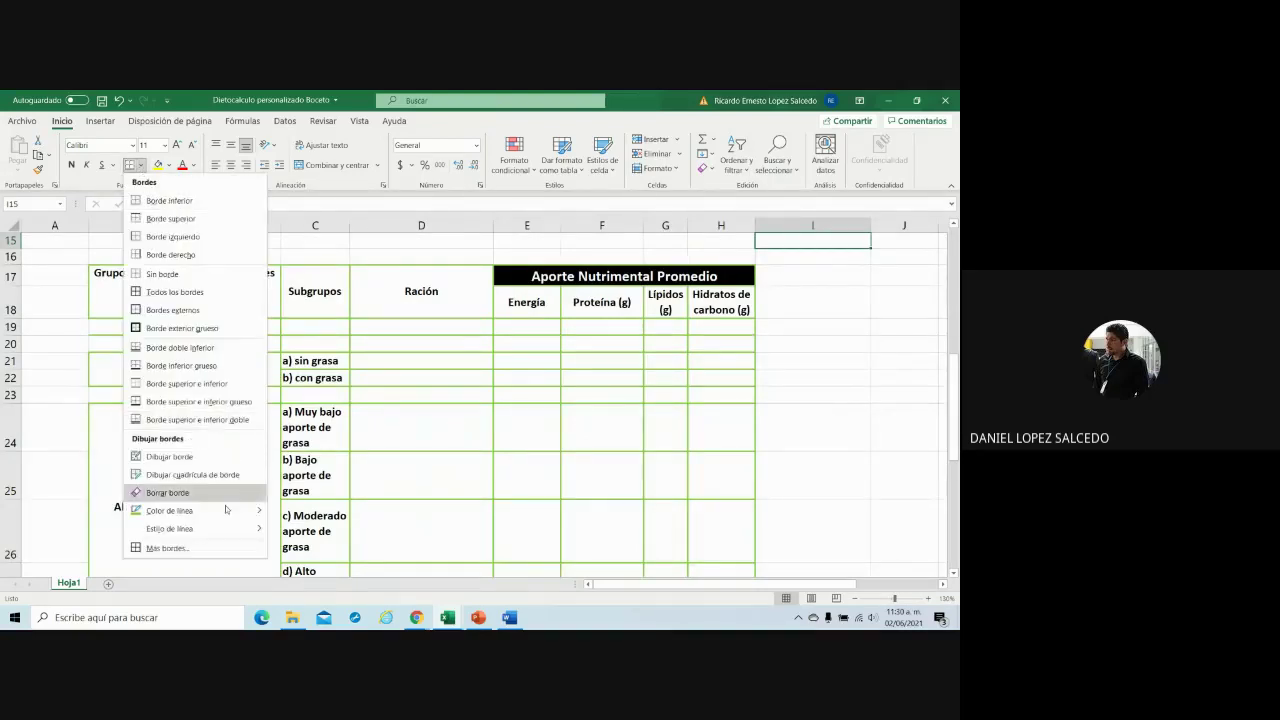
{"action": "mouse_move", "coordinate": [235, 514]}
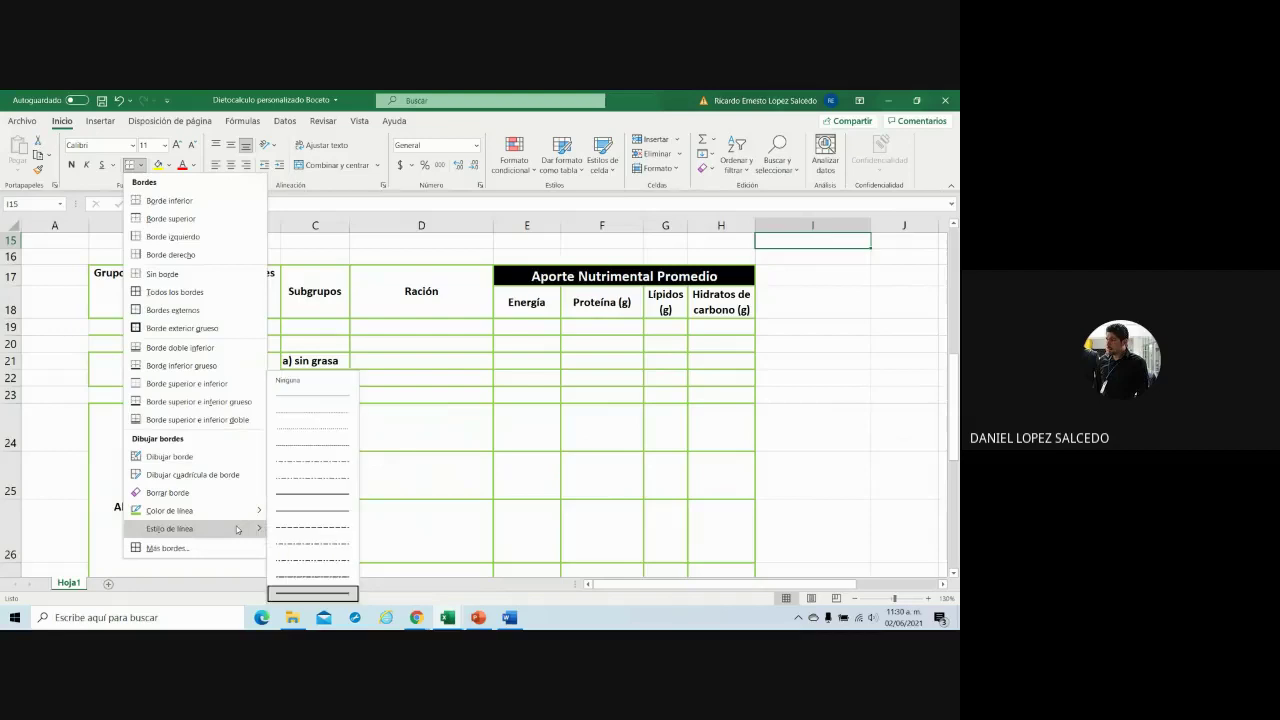
{"action": "left_click", "coordinate": [314, 595]}
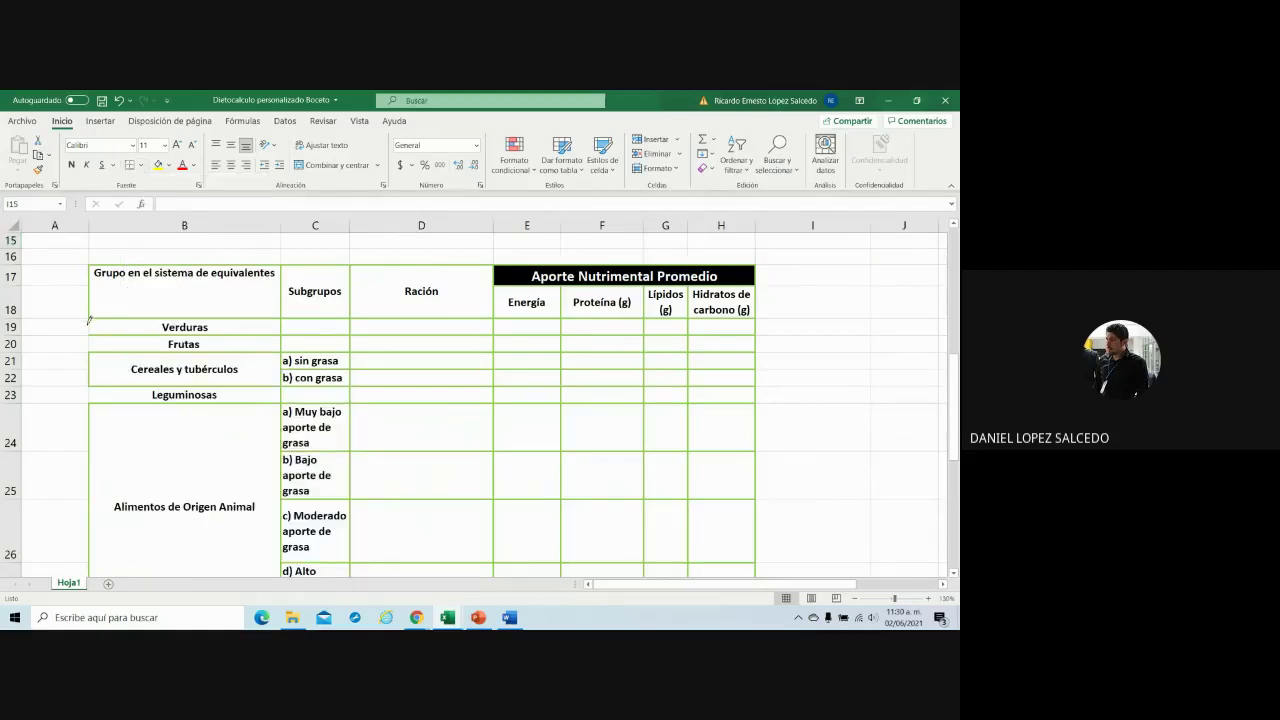
{"action": "left_click_drag", "start_coordinate": [89, 320], "coordinate": [91, 392]}
- Save the diet-planning workbook and scroll back to the equivalents table
{"action": "left_click", "coordinate": [103, 101]}
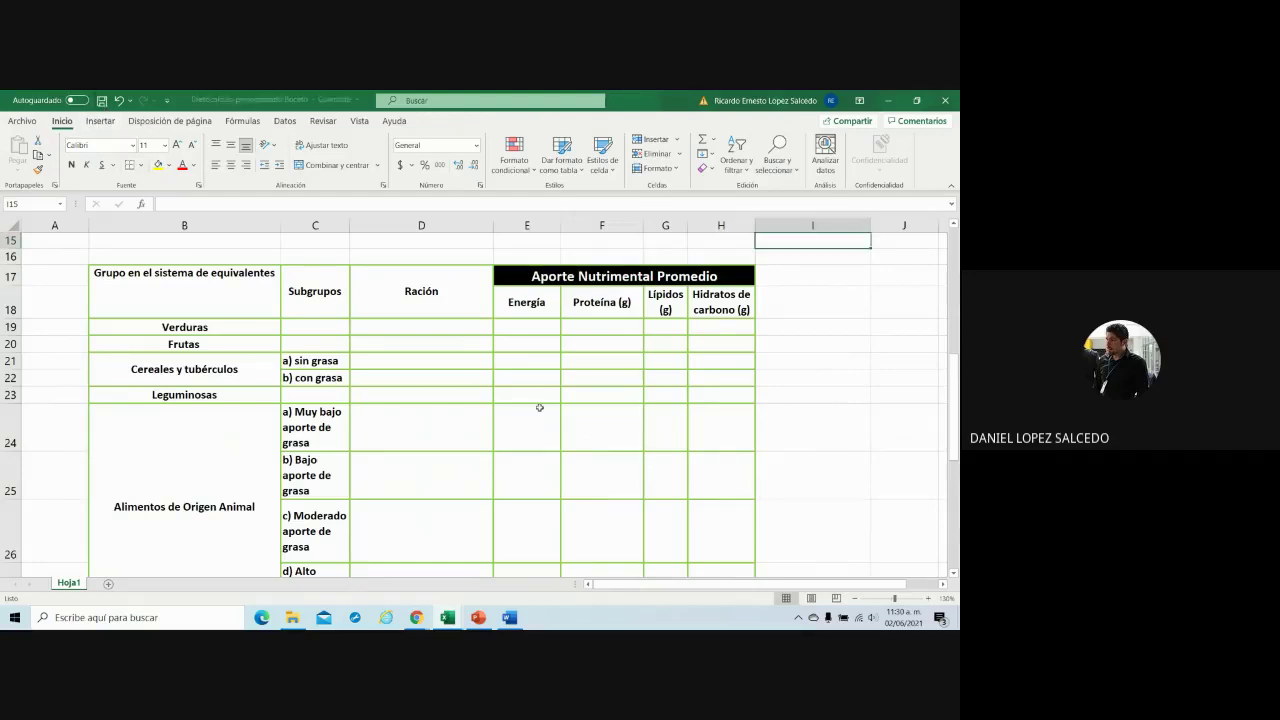
{"action": "scroll", "coordinate": [540, 408], "scroll_direction": "up", "scroll_amount": 5}
{"action": "scroll", "coordinate": [543, 408], "scroll_direction": "down", "scroll_amount": 2}
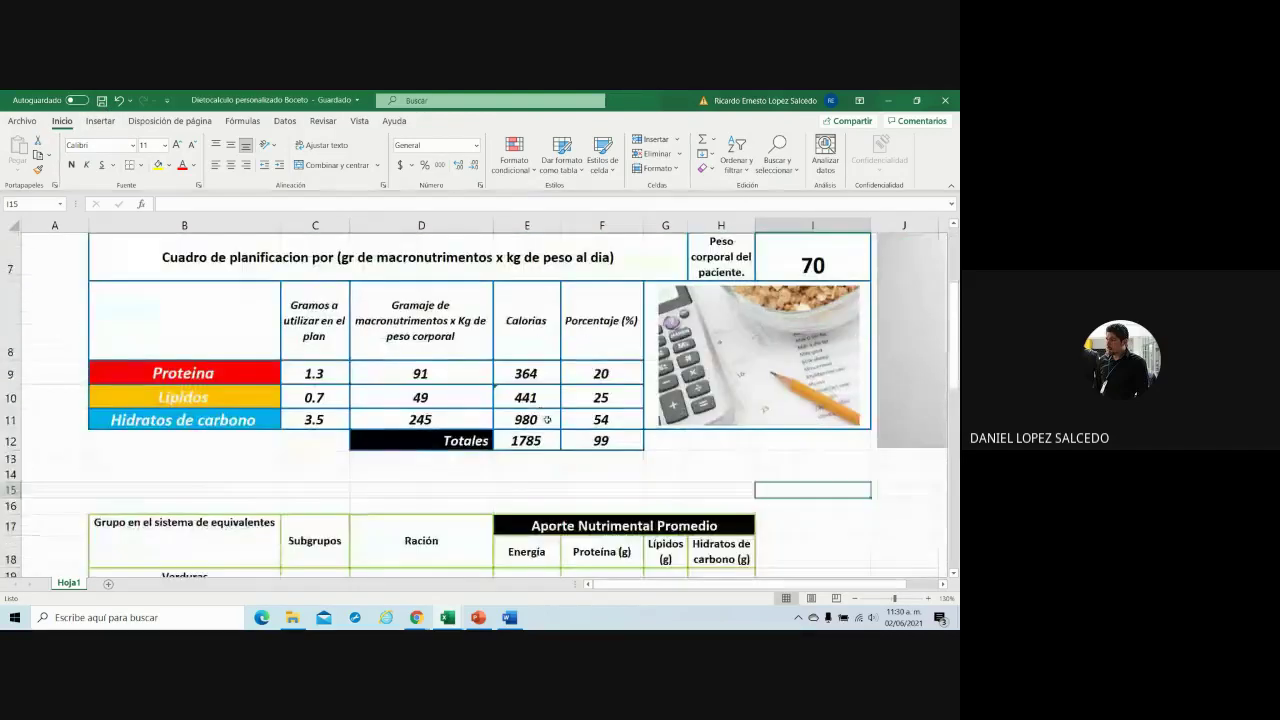
{"action": "scroll", "coordinate": [550, 420], "scroll_direction": "down", "scroll_amount": 2, "text": "ctrl"}
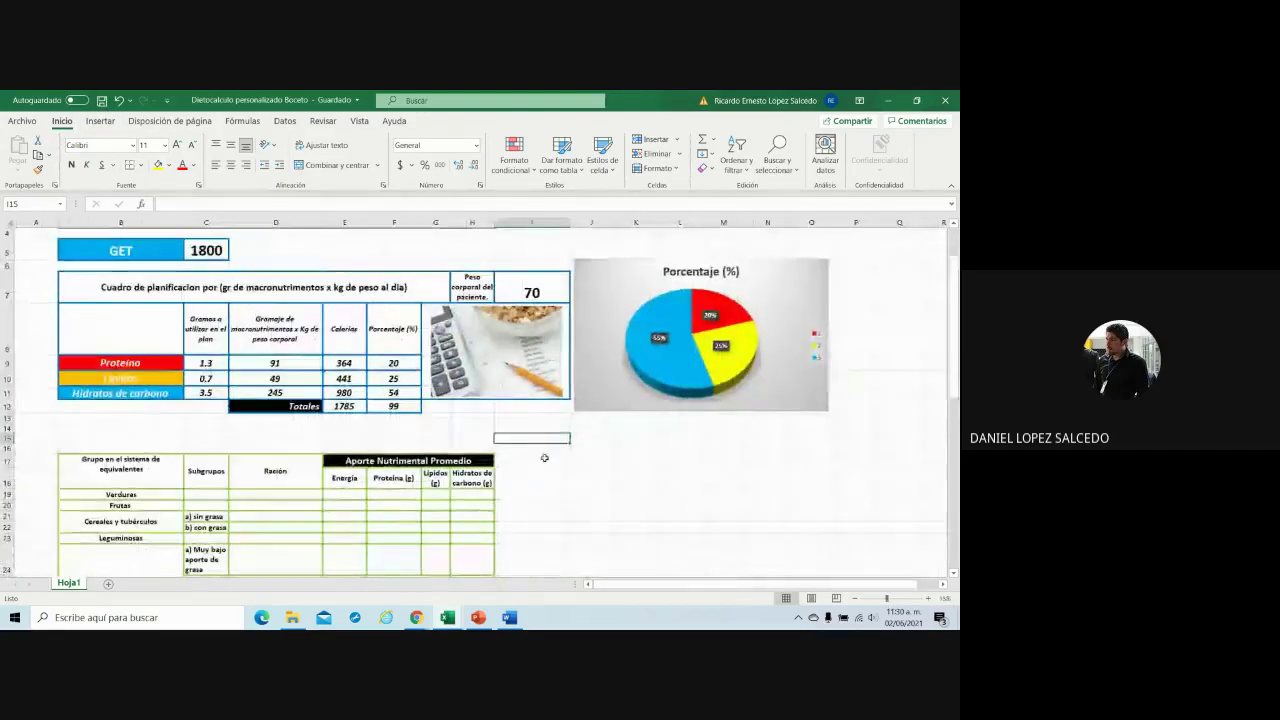
{"action": "scroll", "coordinate": [535, 489], "scroll_direction": "down", "scroll_amount": 1}
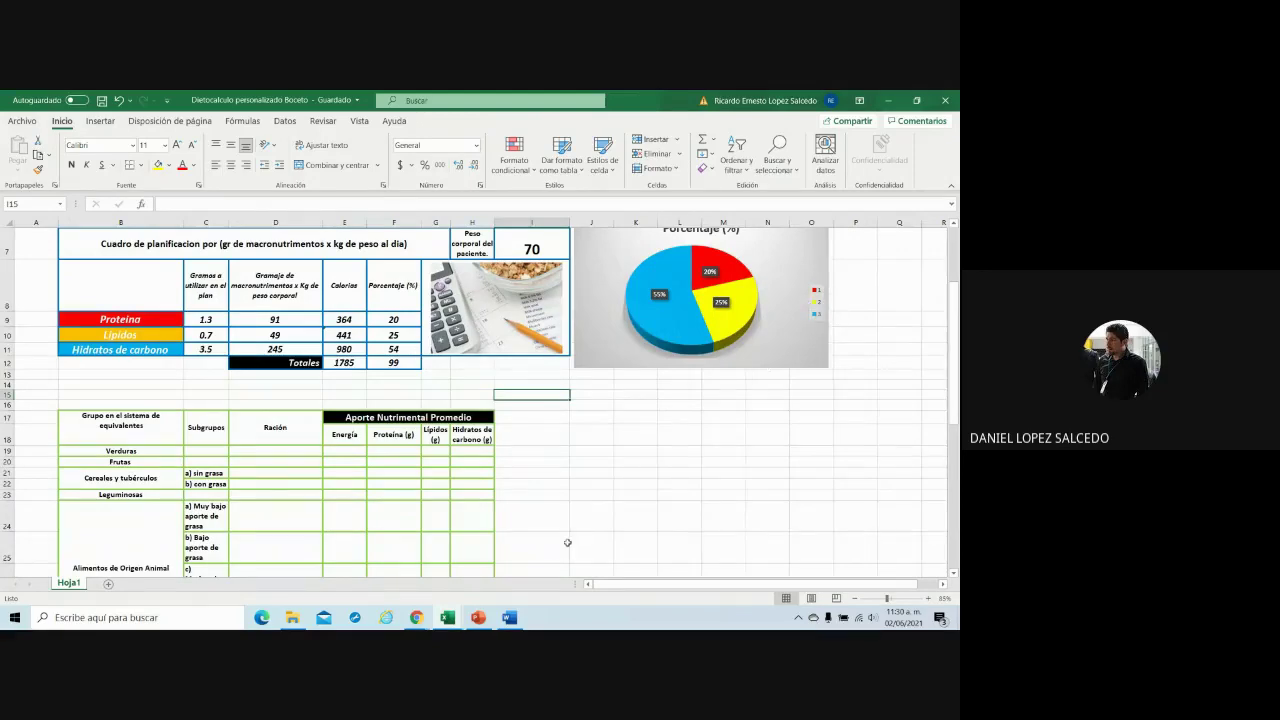
{"action": "left_click", "coordinate": [562, 450]}
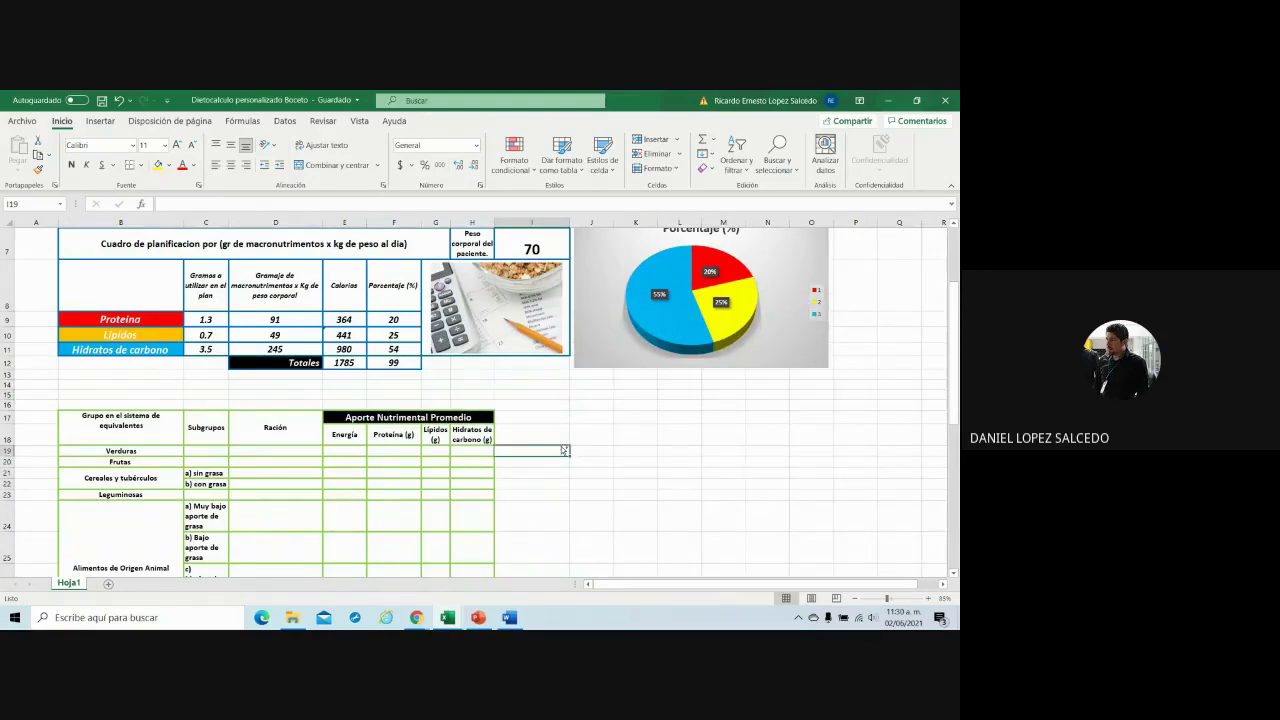
{"action": "scroll", "coordinate": [562, 450], "scroll_direction": "up", "scroll_amount": 1, "text": "ctrl"}
{"action": "scroll", "coordinate": [565, 449], "scroll_direction": "up", "scroll_amount": 2, "text": "ctrl"}
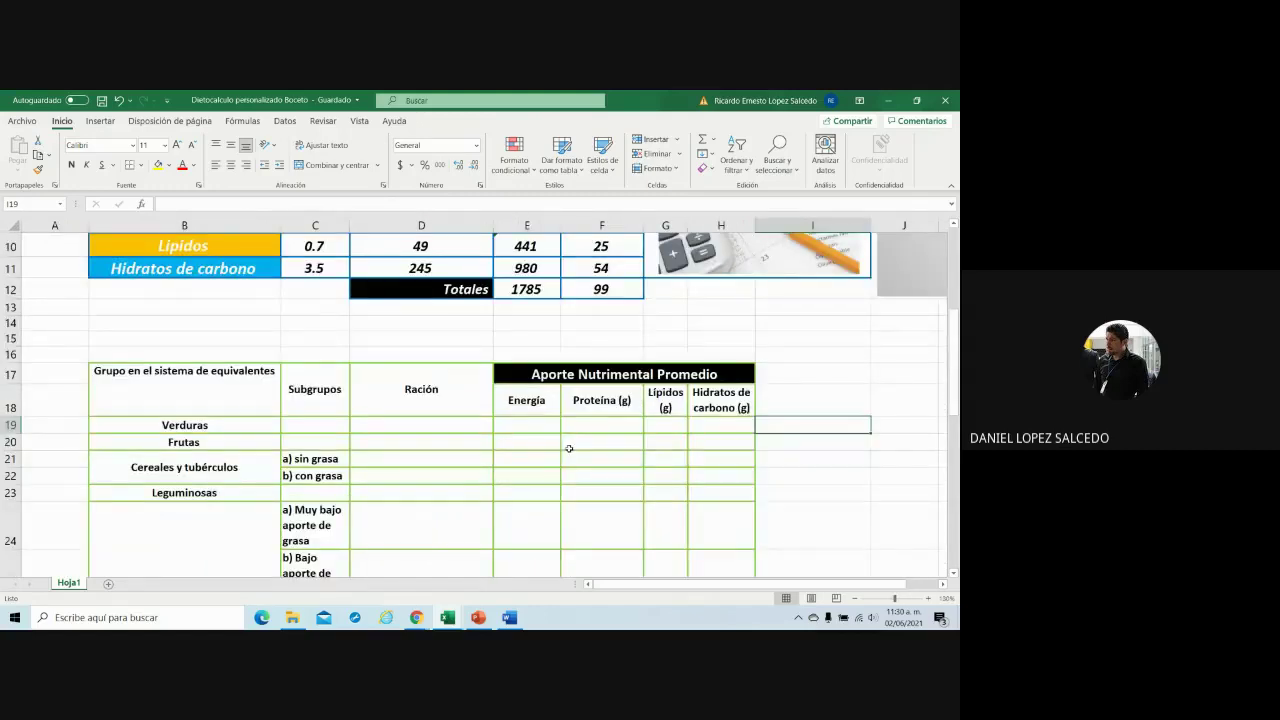
{"action": "scroll", "coordinate": [820, 345], "scroll_direction": "up", "scroll_amount": 1}
{"action": "scroll", "coordinate": [820, 345], "scroll_direction": "down", "scroll_amount": 2}
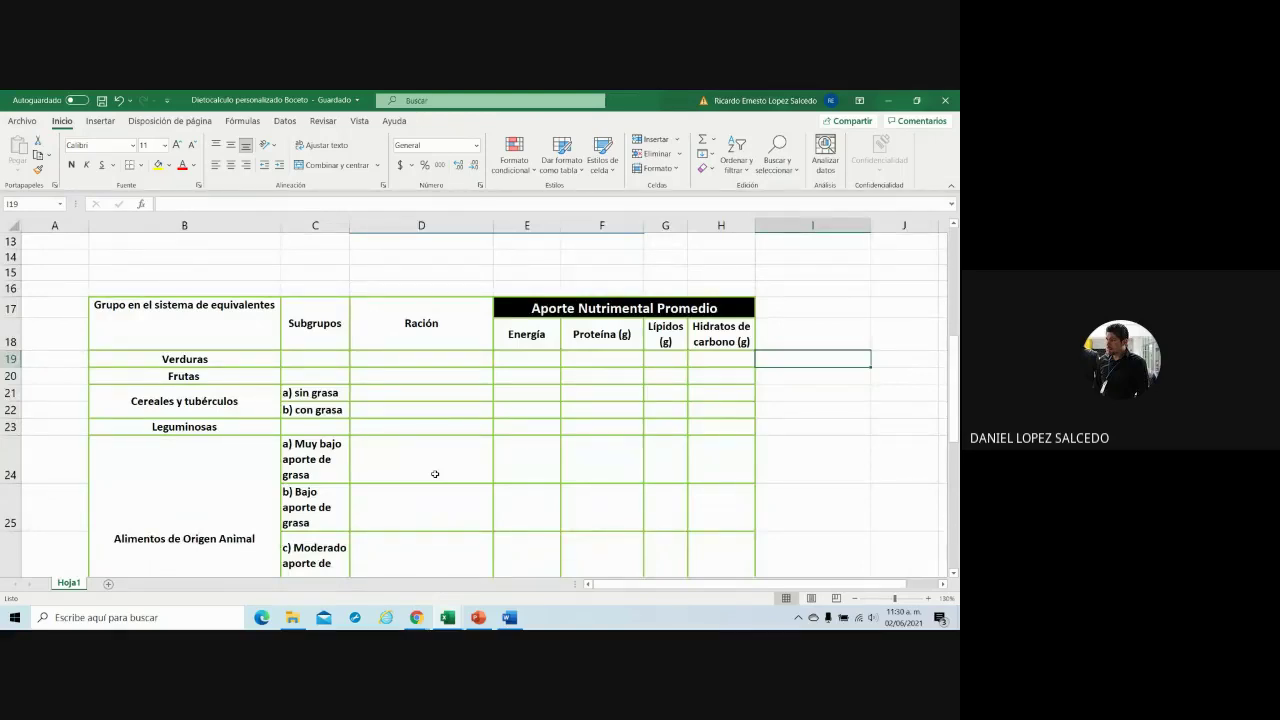
- Enter the formula =(D19*25) in the Verduras energy cell E19
{"action": "left_click", "coordinate": [536, 358]}
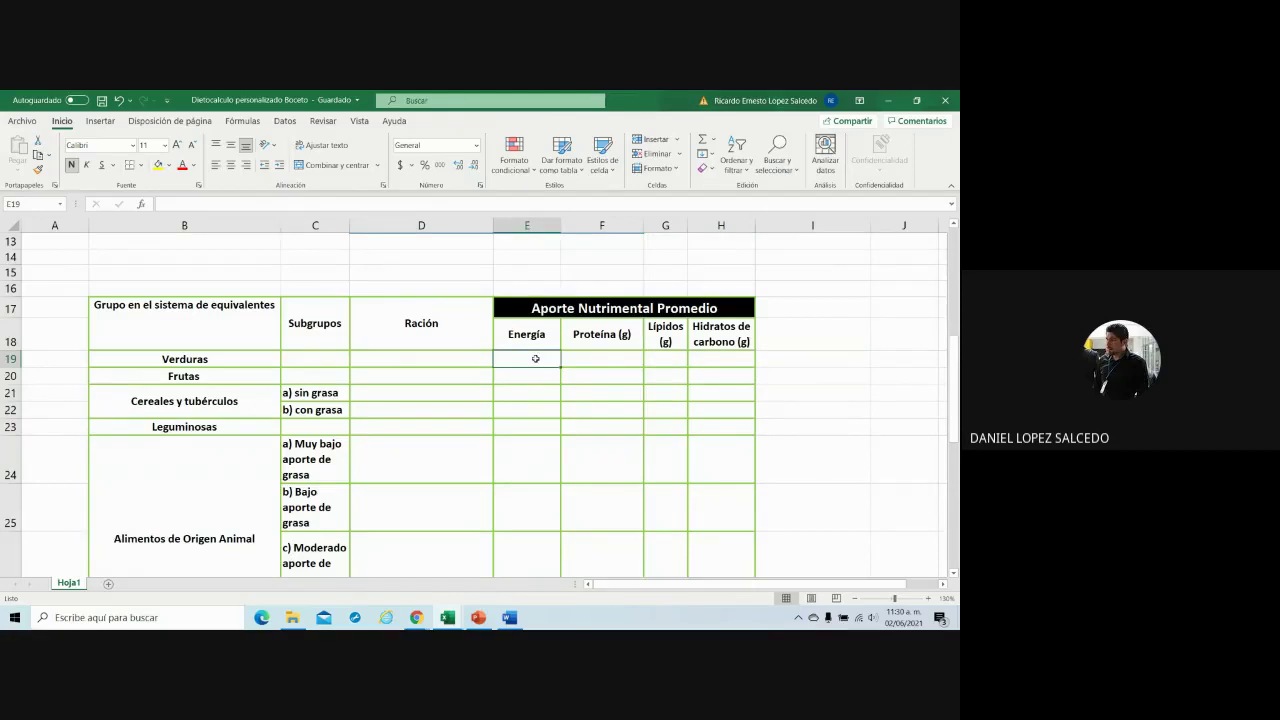
{"action": "type", "text": "="}
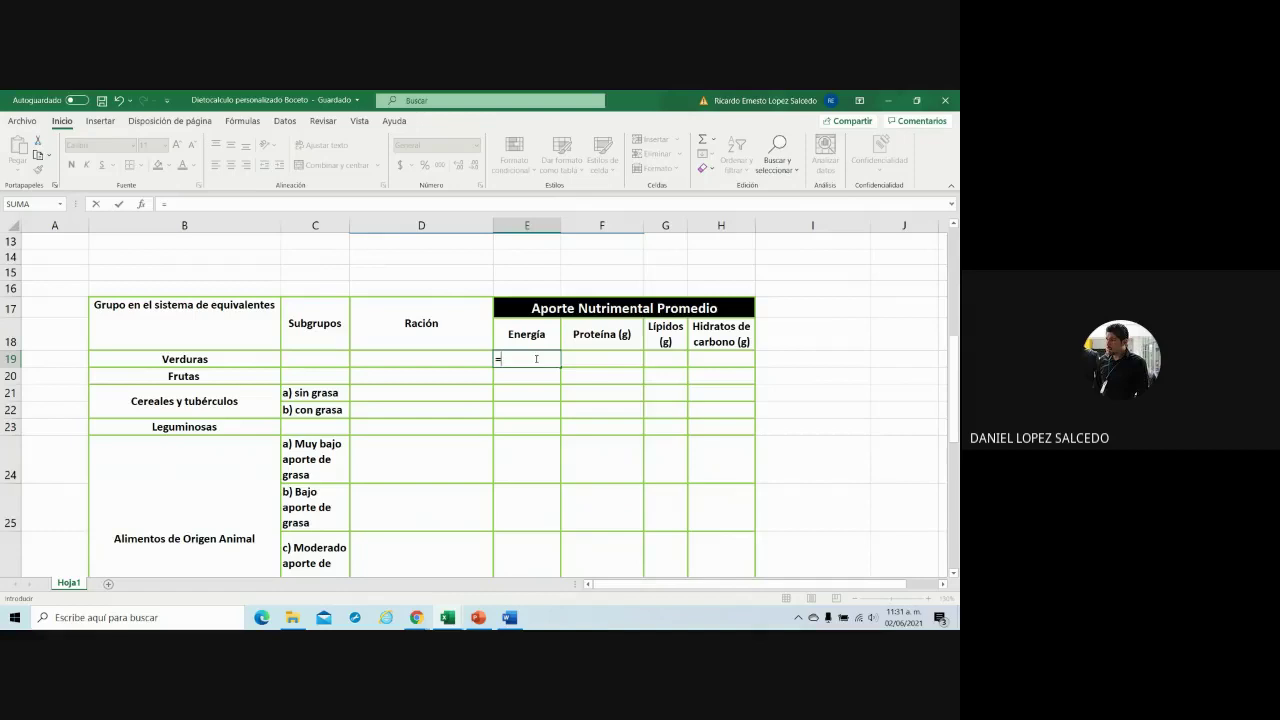
{"action": "type", "text": "("}
{"action": "left_click", "coordinate": [403, 361]}
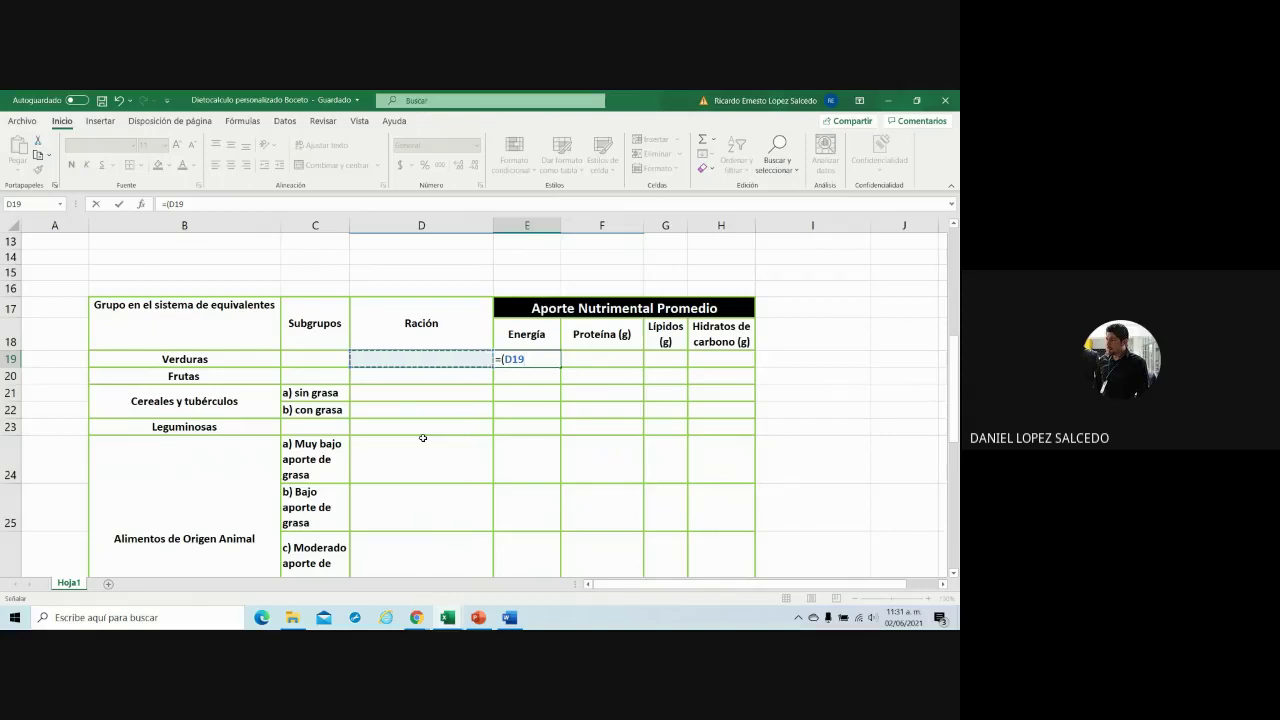
{"action": "type", "text": "*"}
{"action": "type", "text": "25"}
{"action": "type", "text": ")"}
{"action": "key", "text": "Return"}
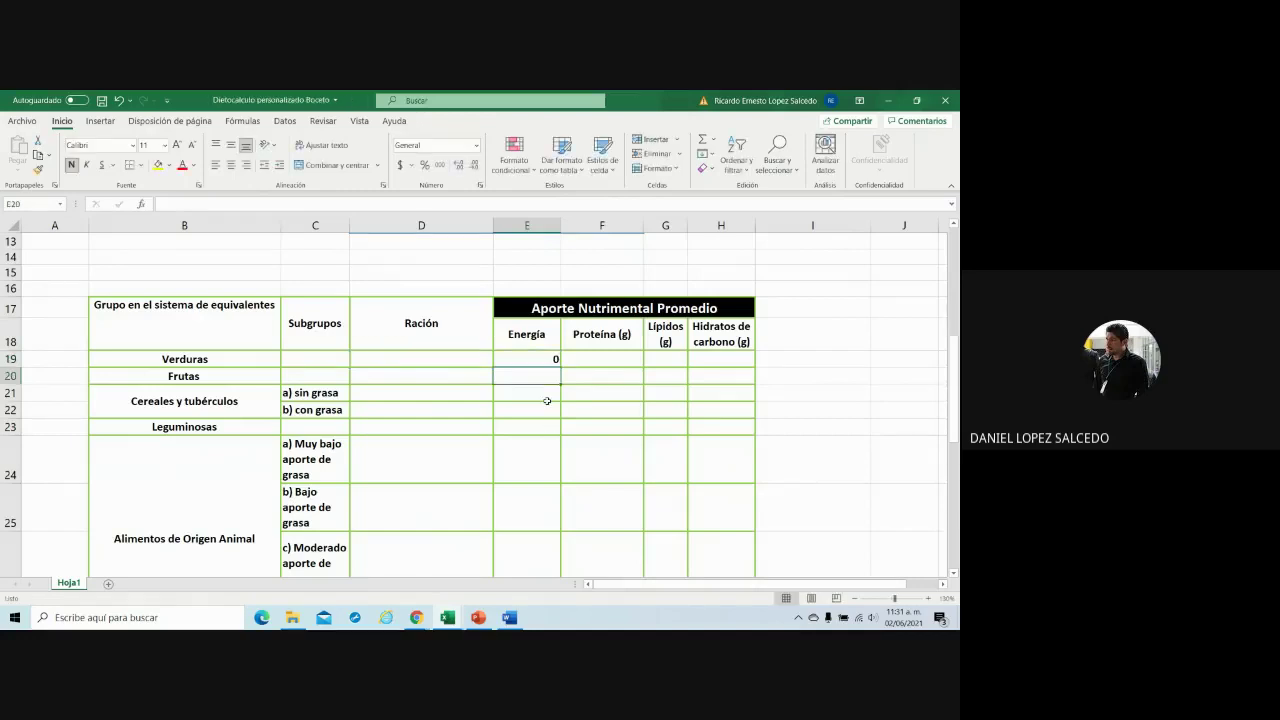
- Rename the D17 header from Ración to 'Porcion'
{"action": "left_click", "coordinate": [419, 323]}
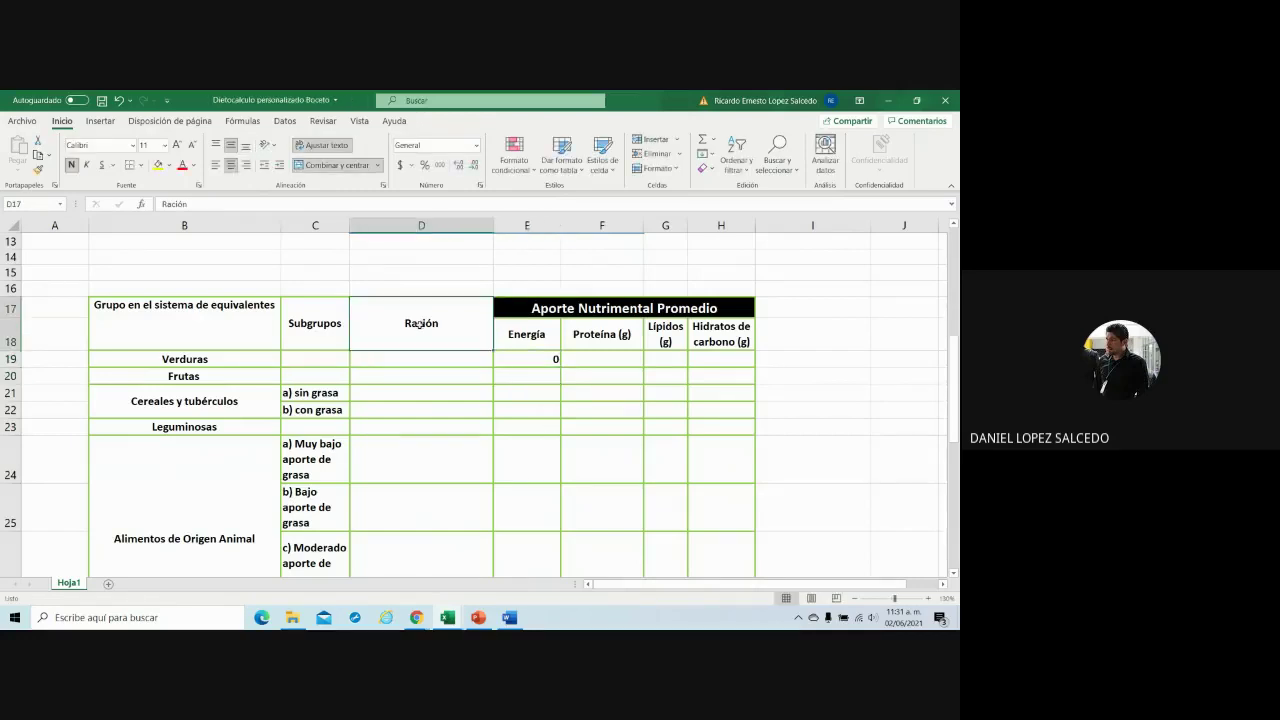
{"action": "left_click", "coordinate": [207, 204]}
{"action": "key", "text": "BackSpace"}
{"action": "key", "text": "BackSpace"}
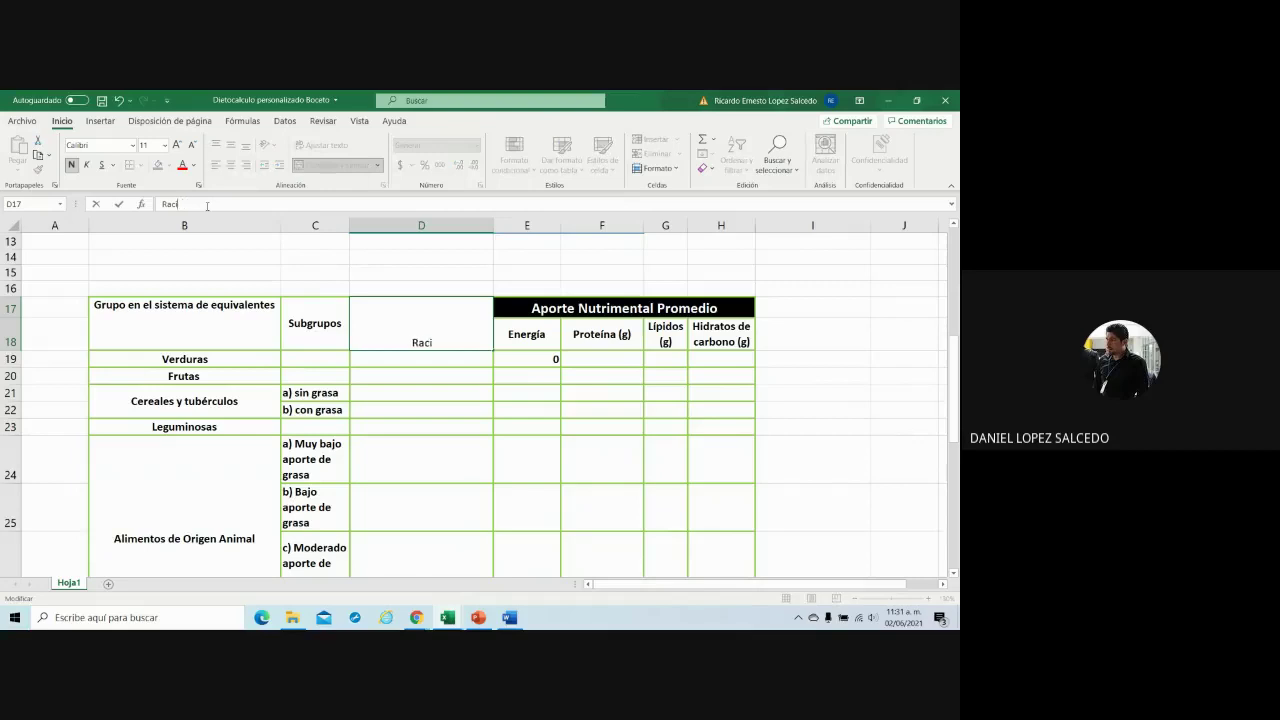
{"action": "key", "text": "BackSpace"}
{"action": "key", "text": "BackSpace"}
{"action": "key", "text": "BackSpace"}
{"action": "key", "text": "BackSpace"}
{"action": "type", "text": "P"}
{"action": "type", "text": "orcion"}
{"action": "left_click", "coordinate": [400, 380]}
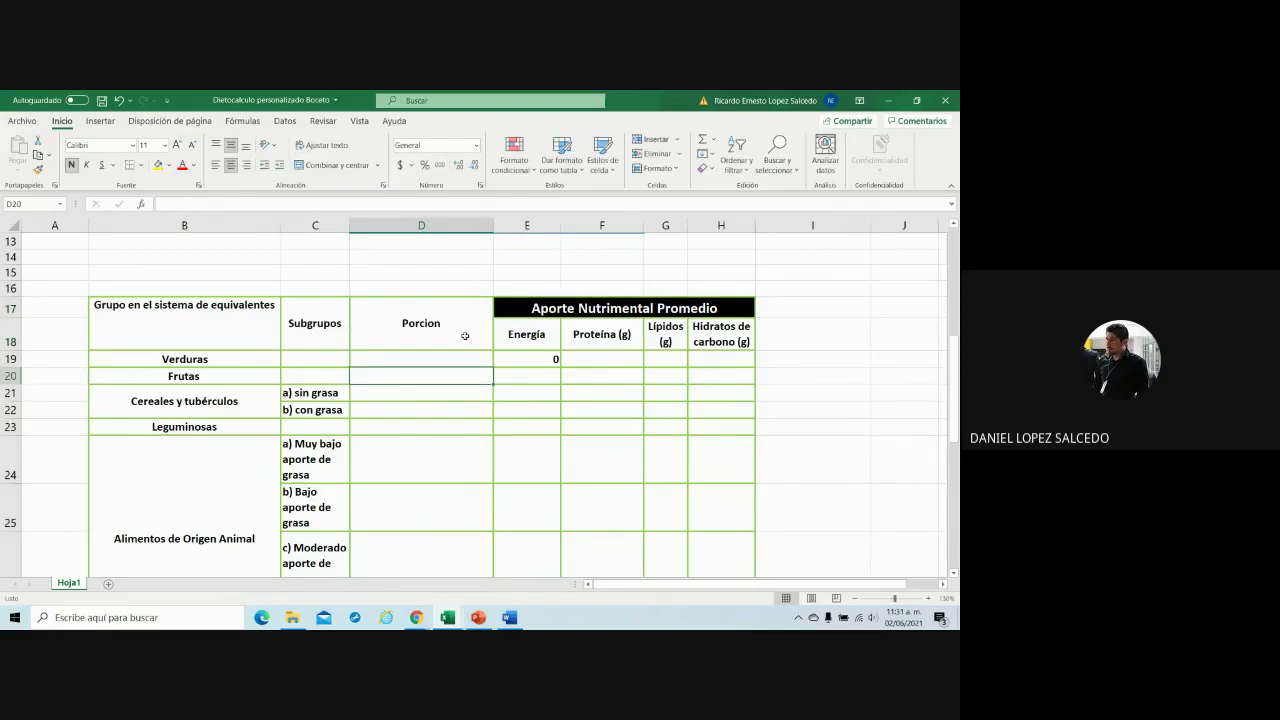
- Enter the formula =(D19*2) in the Verduras protein cell F19
{"action": "left_click", "coordinate": [603, 354]}
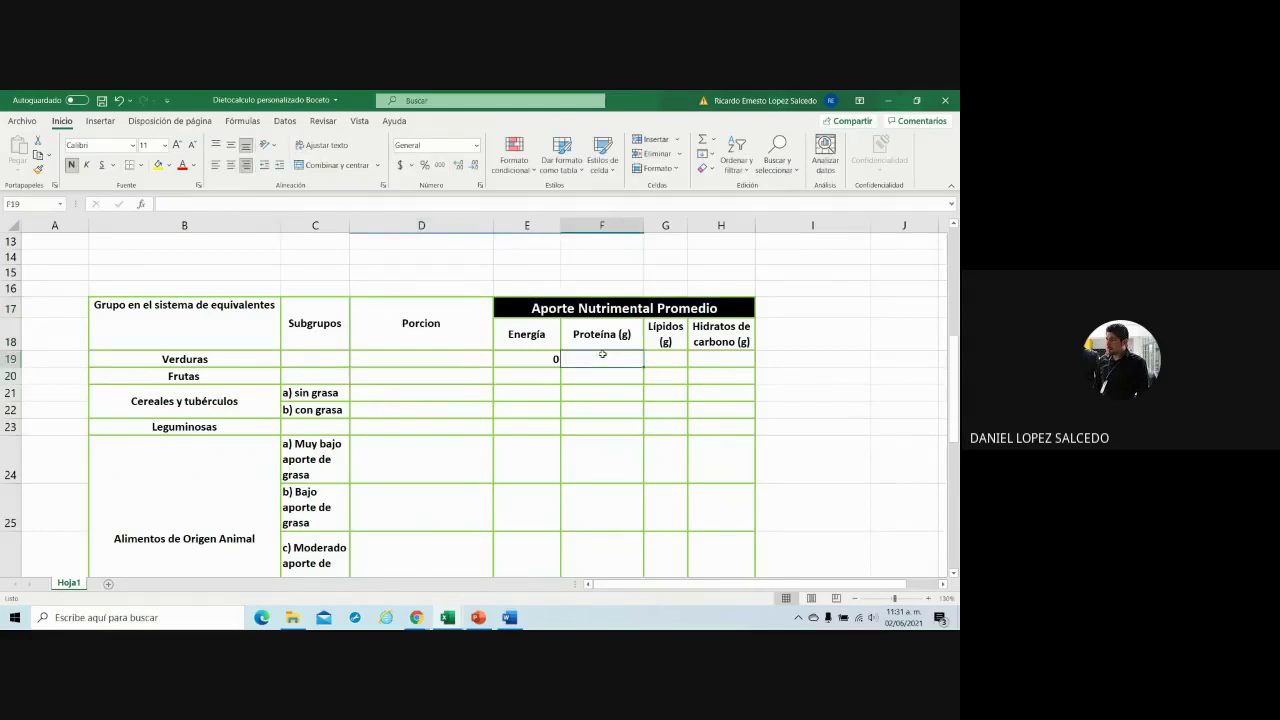
{"action": "type", "text": "=("}
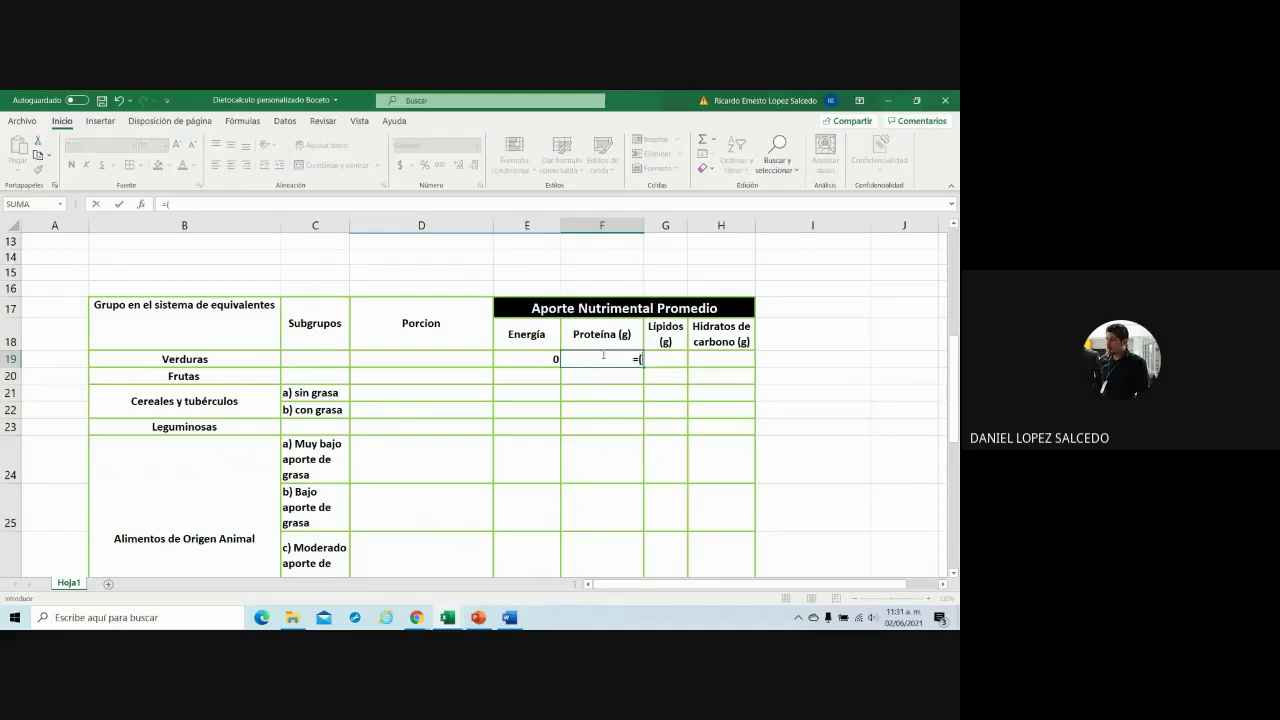
{"action": "left_click", "coordinate": [448, 360]}
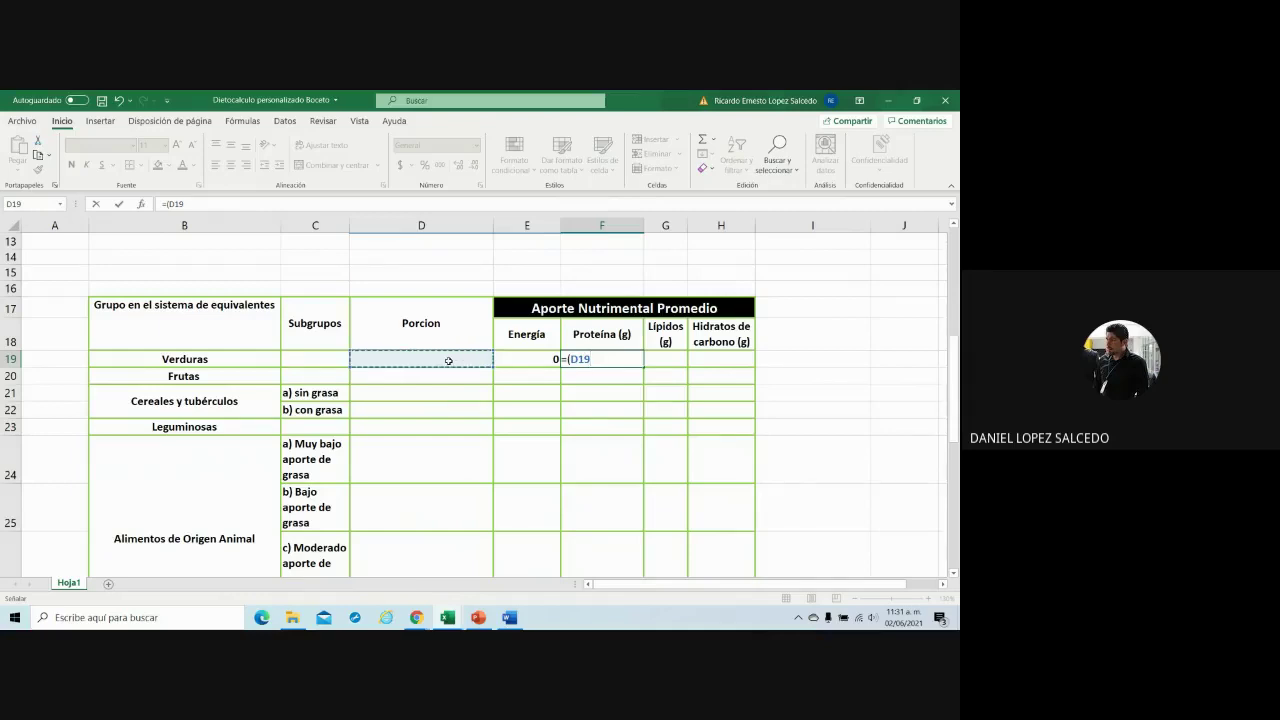
{"action": "type", "text": "*2"}
{"action": "type", "text": ")"}
{"action": "key", "text": "Return"}
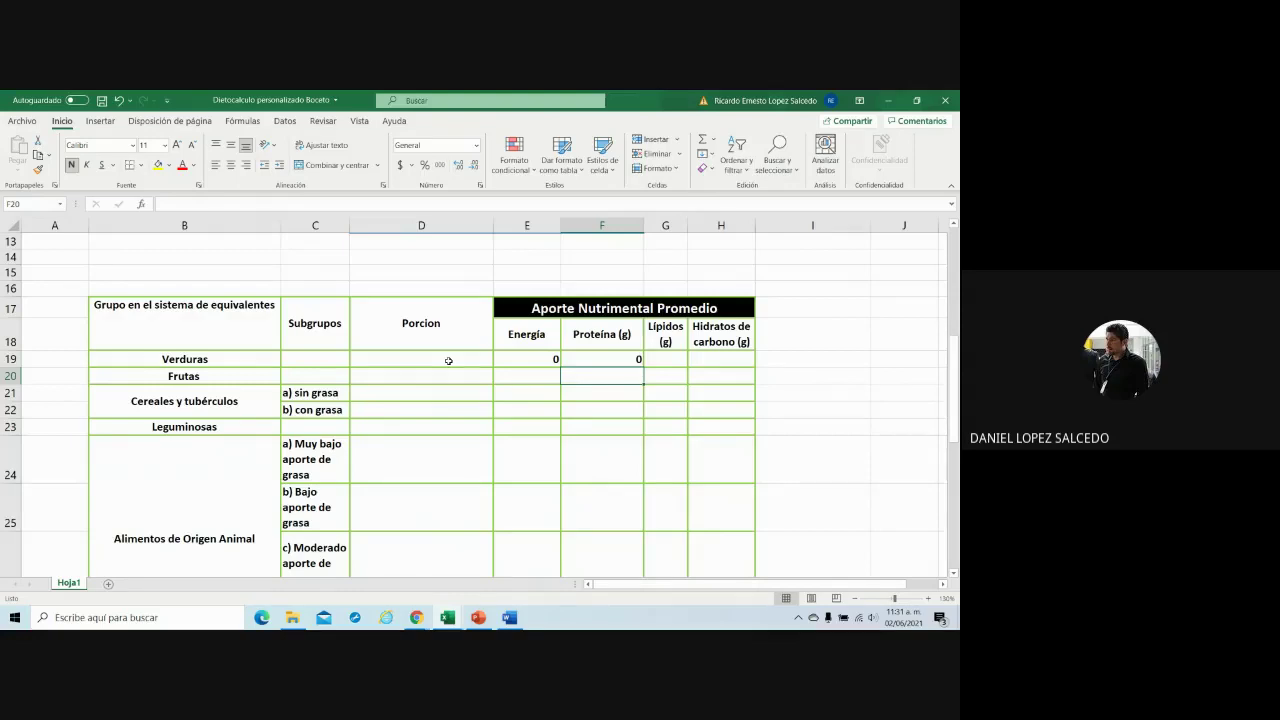
- Enter the formula =(D19*0) in the Verduras lipid cell G19
{"action": "left_click", "coordinate": [683, 361]}
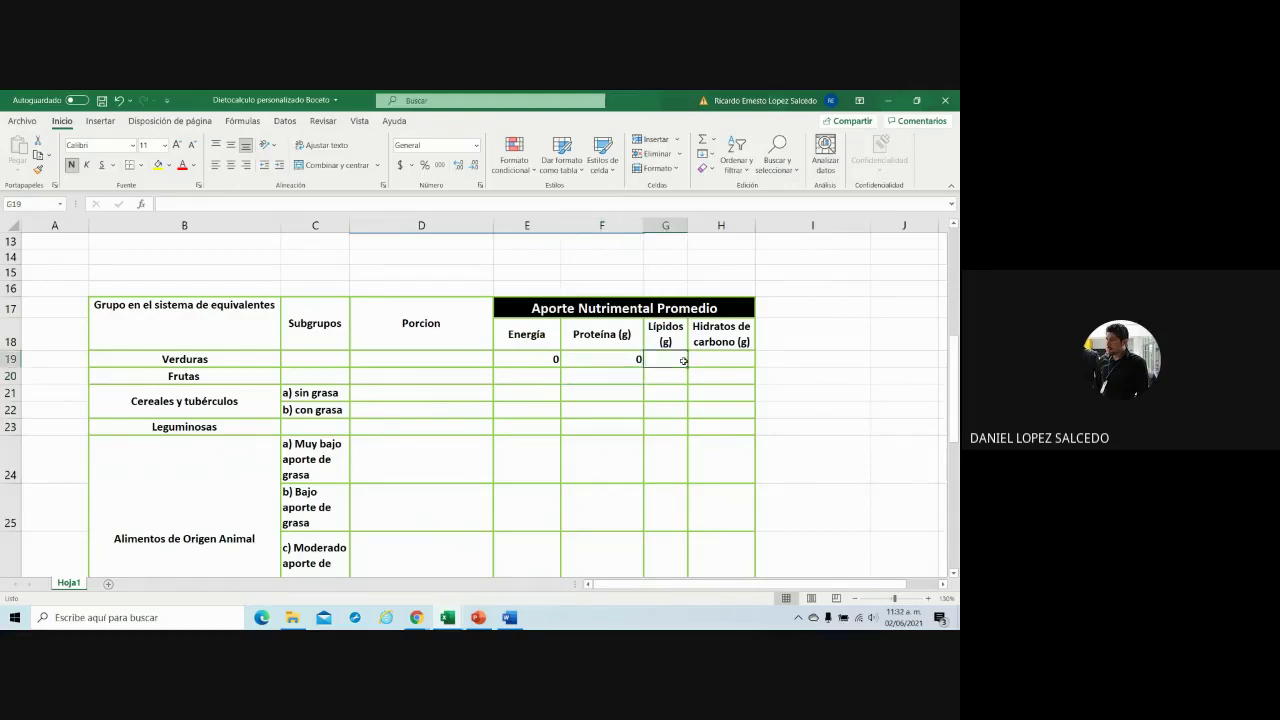
{"action": "type", "text": "=("}
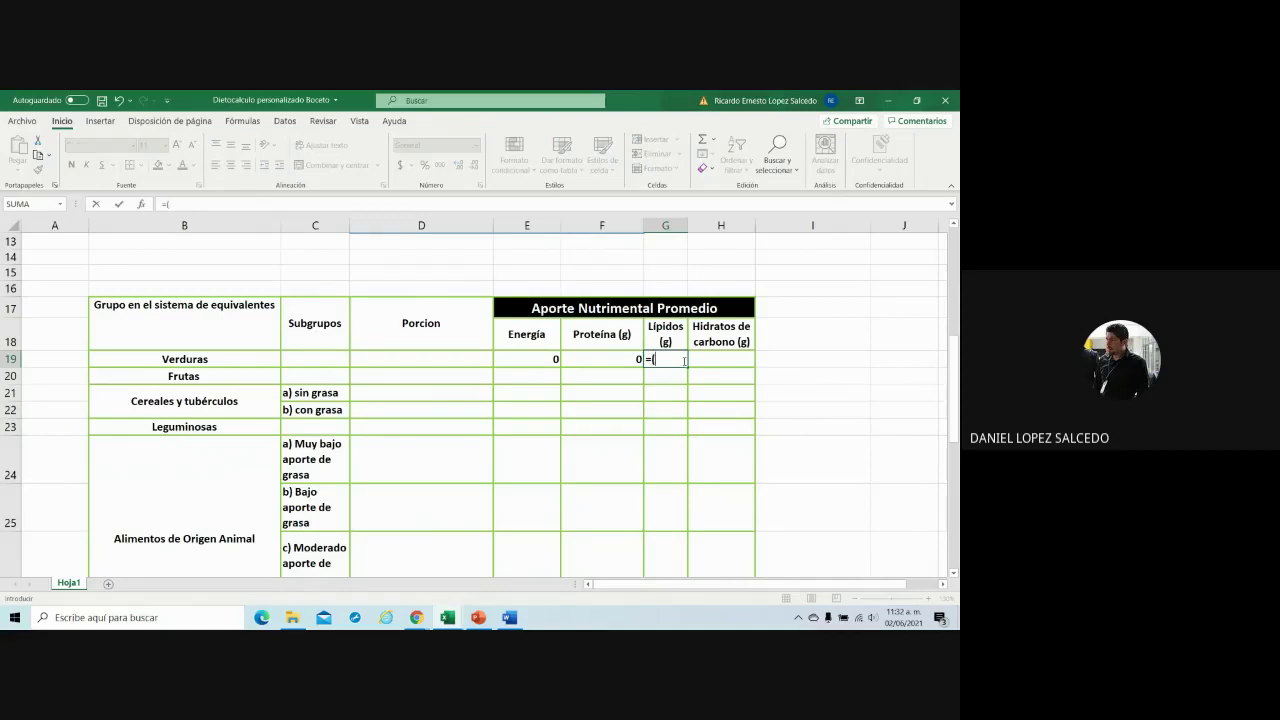
{"action": "left_click", "coordinate": [429, 357]}
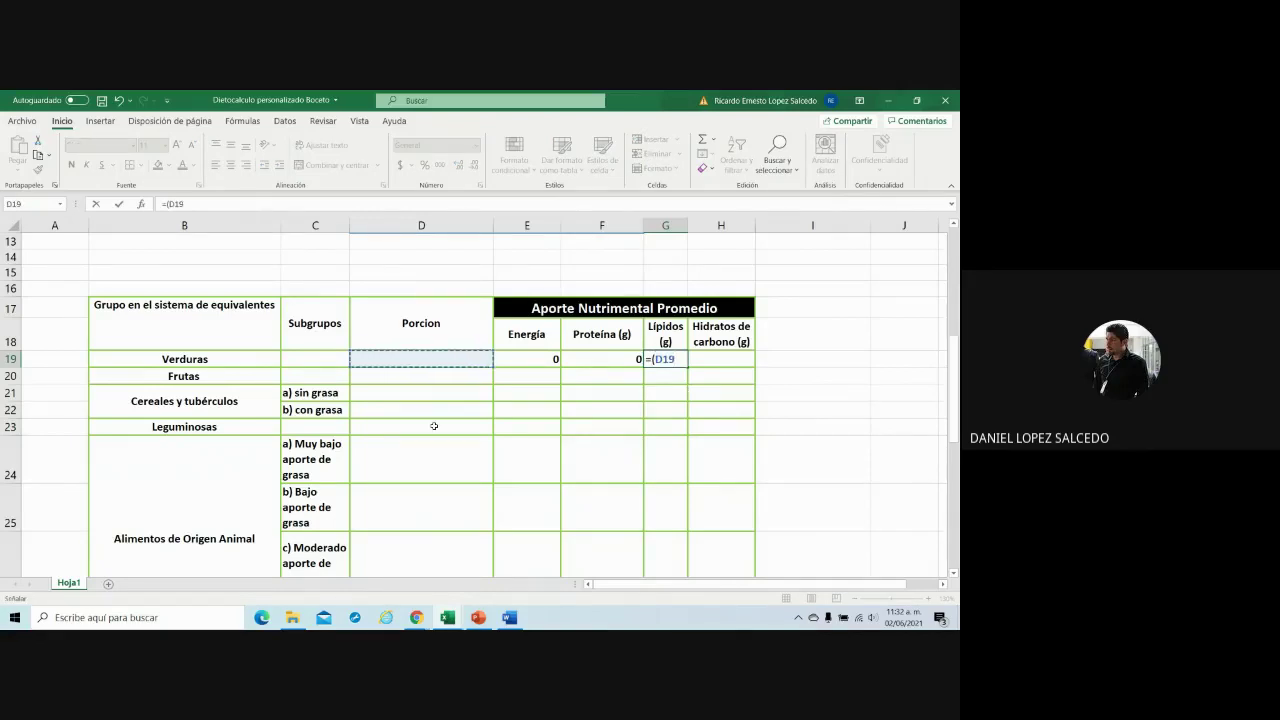
{"action": "type", "text": "*"}
{"action": "type", "text": "0"}
{"action": "key", "text": "Return"}
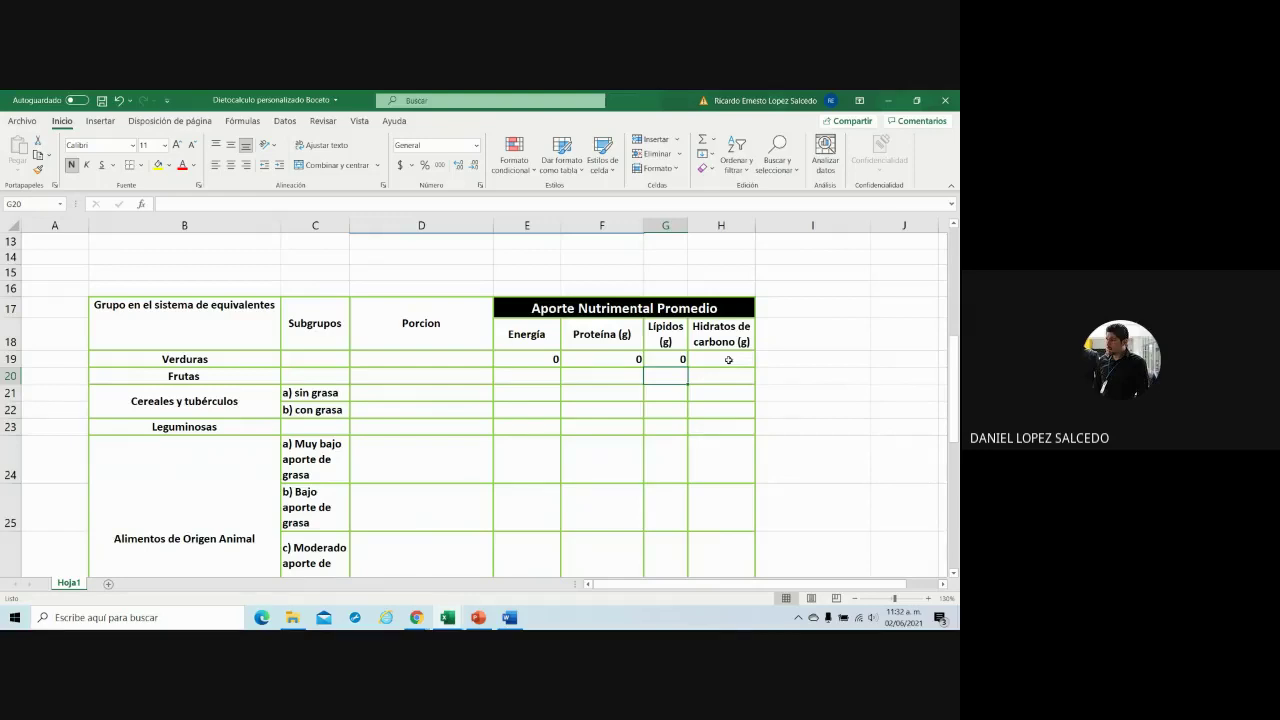
- Enter =(D19*4) in H19 as the Verduras carbohydrate formula
{"action": "left_click", "coordinate": [728, 359]}
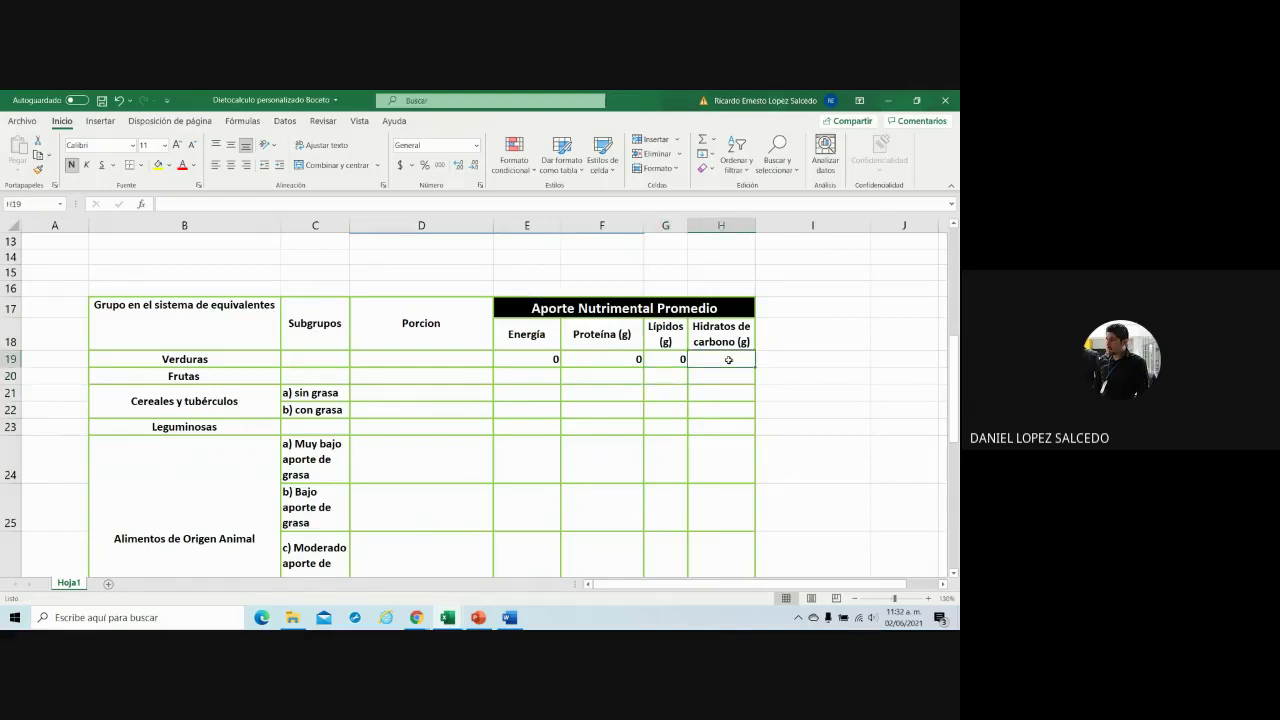
{"action": "type", "text": "=("}
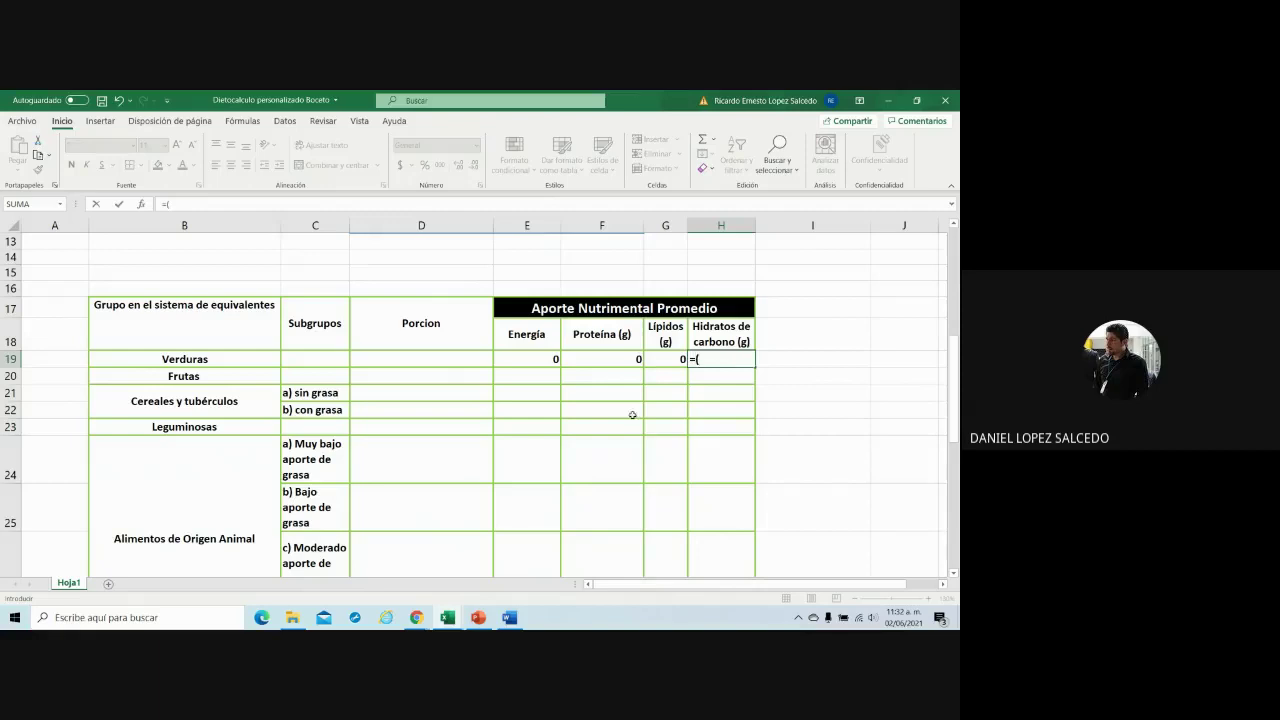
{"action": "left_click", "coordinate": [402, 362]}
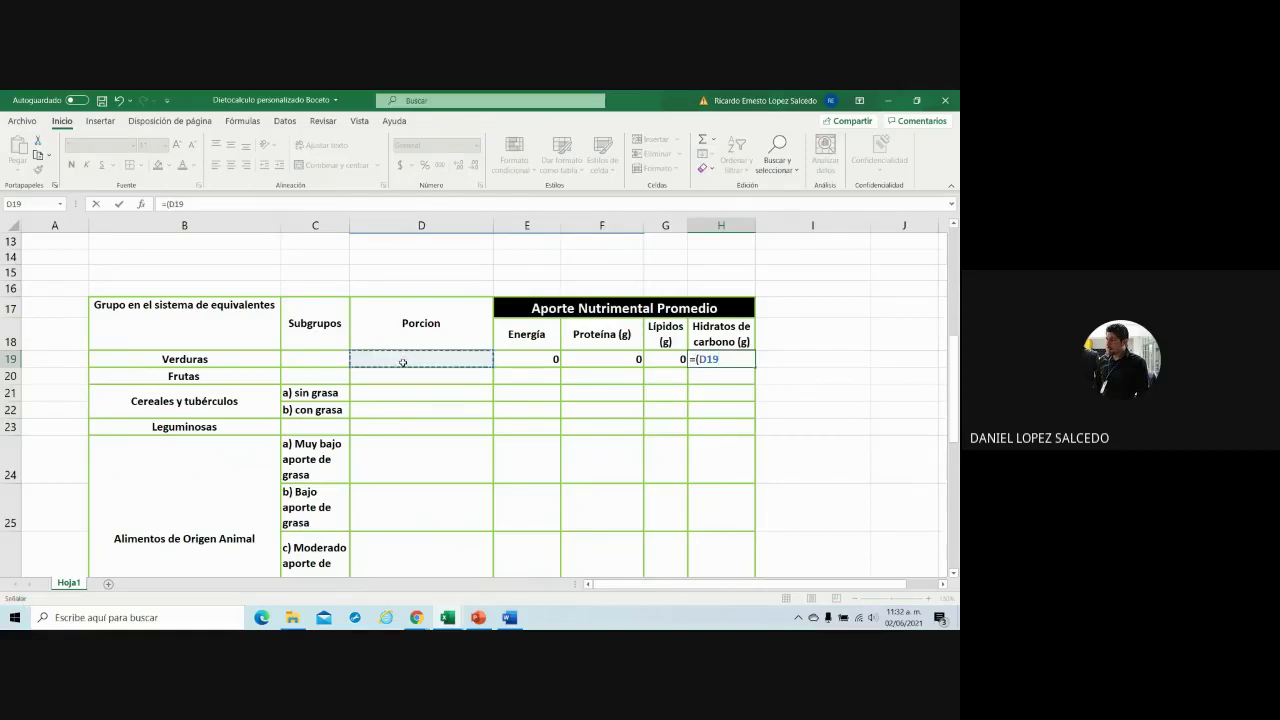
{"action": "type", "text": "*4"}
{"action": "type", "text": ")"}
{"action": "key", "text": "Return"}
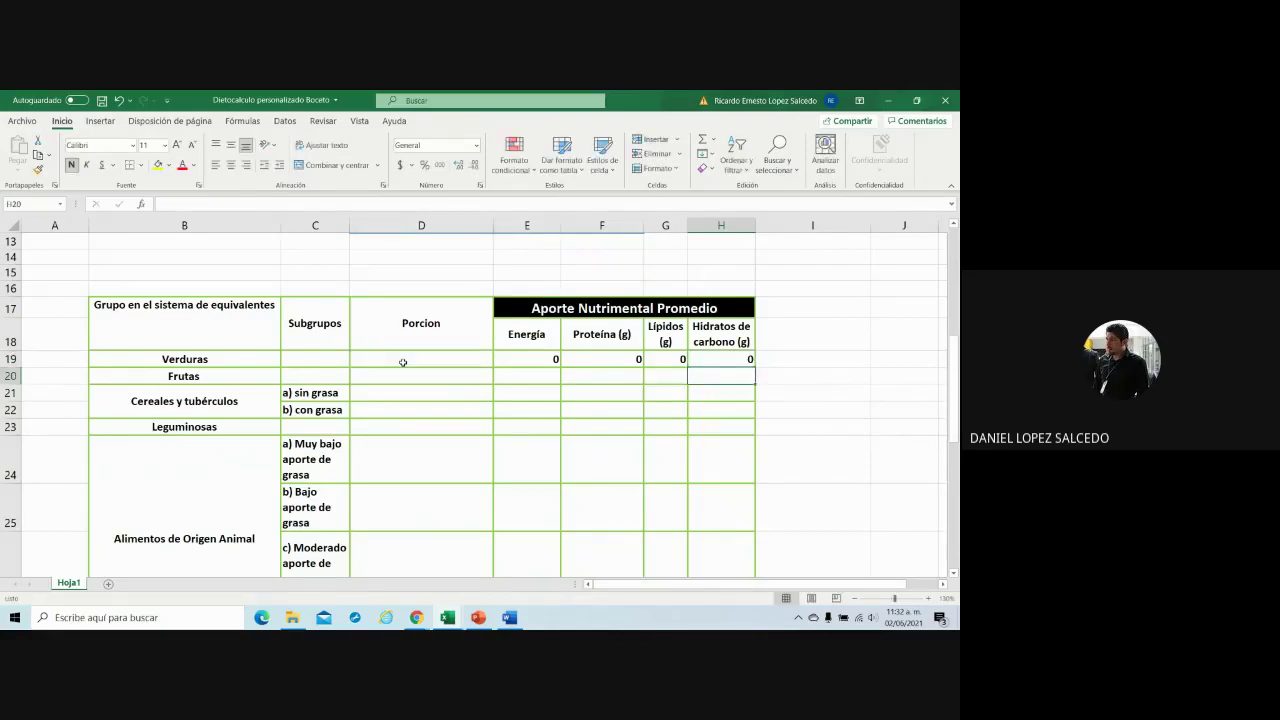
{"action": "scroll", "coordinate": [603, 430], "scroll_direction": "down", "scroll_amount": 4}
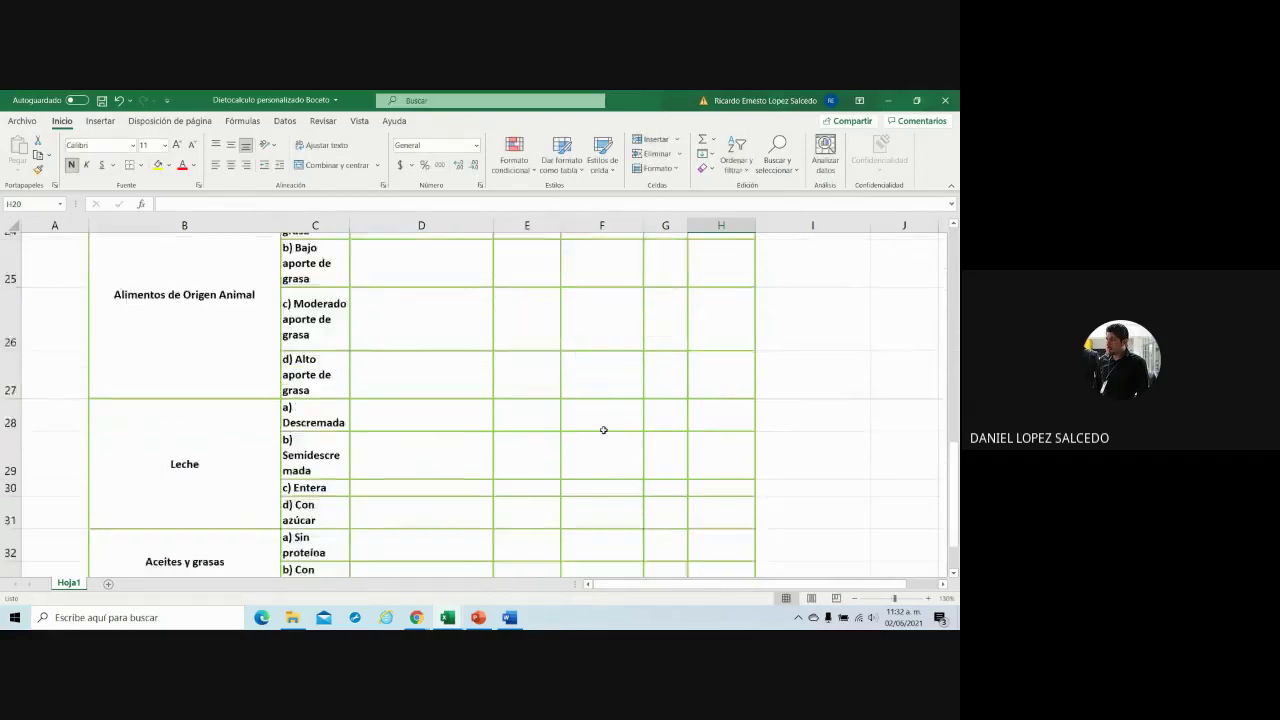
{"action": "scroll", "coordinate": [603, 430], "scroll_direction": "up", "scroll_amount": 4}
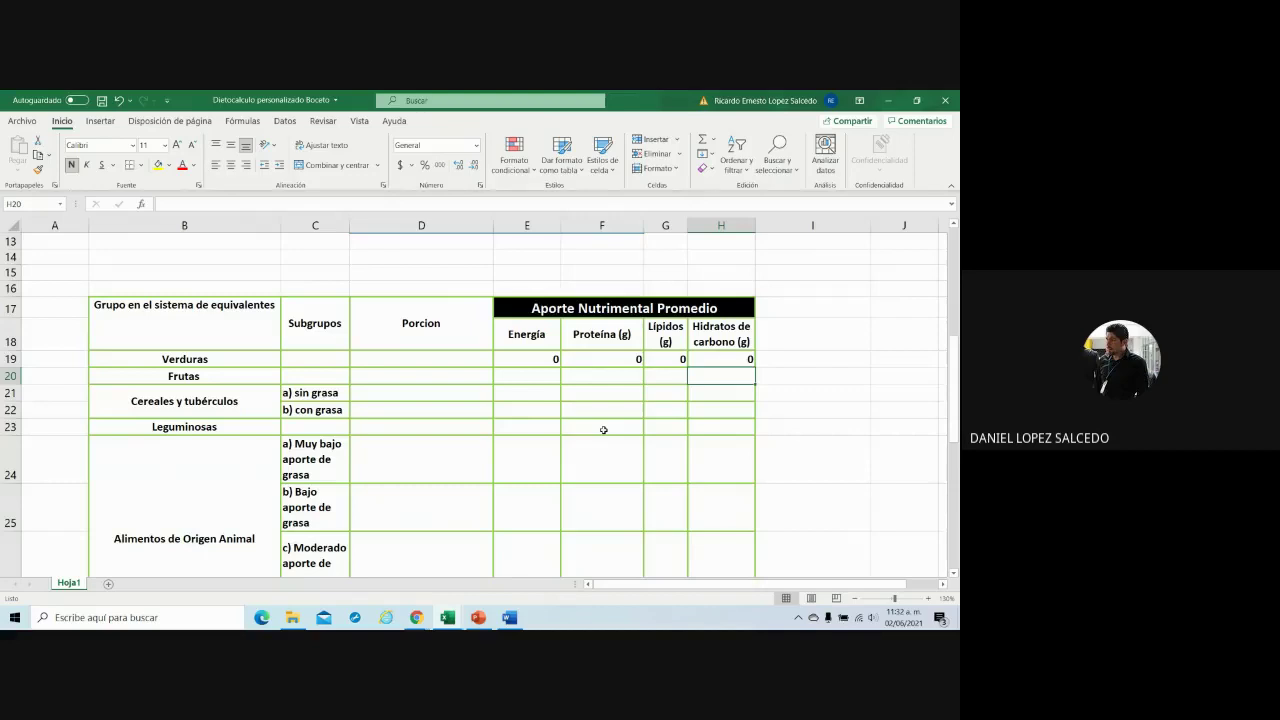
{"action": "left_click", "coordinate": [535, 360]}
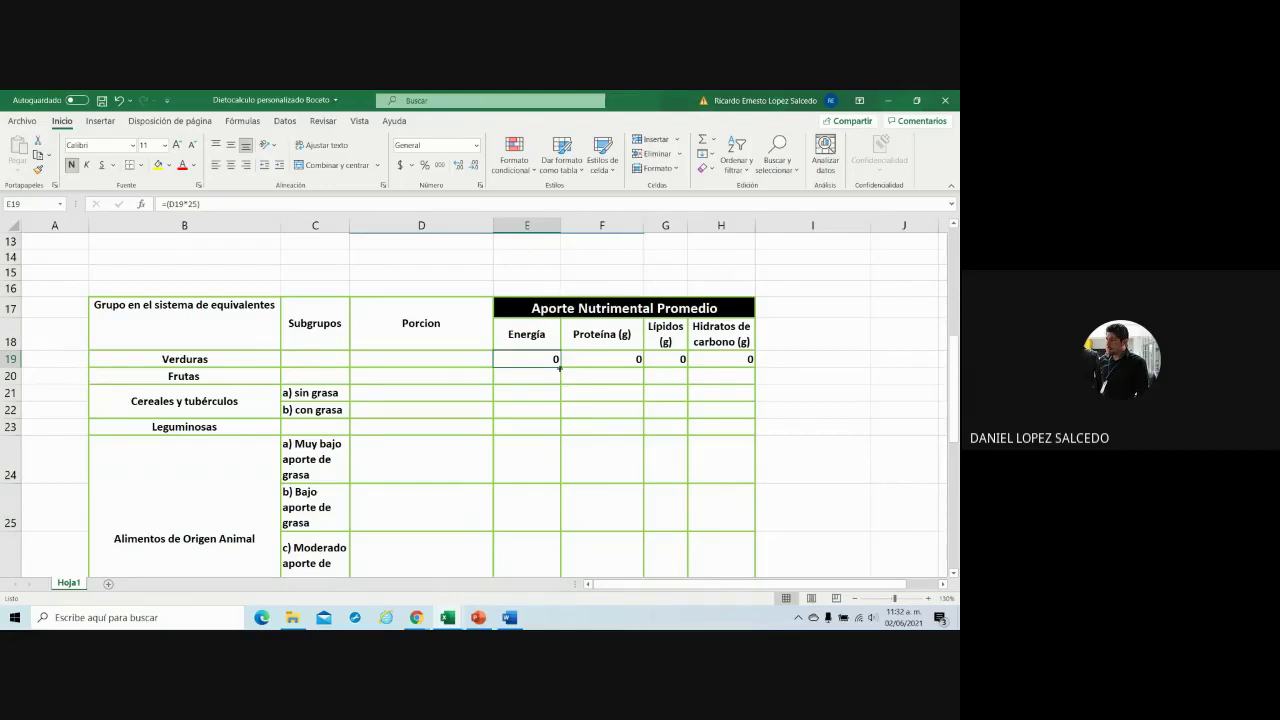
- Fill the Verduras energy and protein formulas down columns E and F to row 35
{"action": "mouse_move", "coordinate": [559, 368]}
{"action": "left_mouse_down"}
{"action": "mouse_move", "coordinate": [559, 591]}
{"action": "mouse_move", "coordinate": [544, 506]}
{"action": "left_mouse_up"}
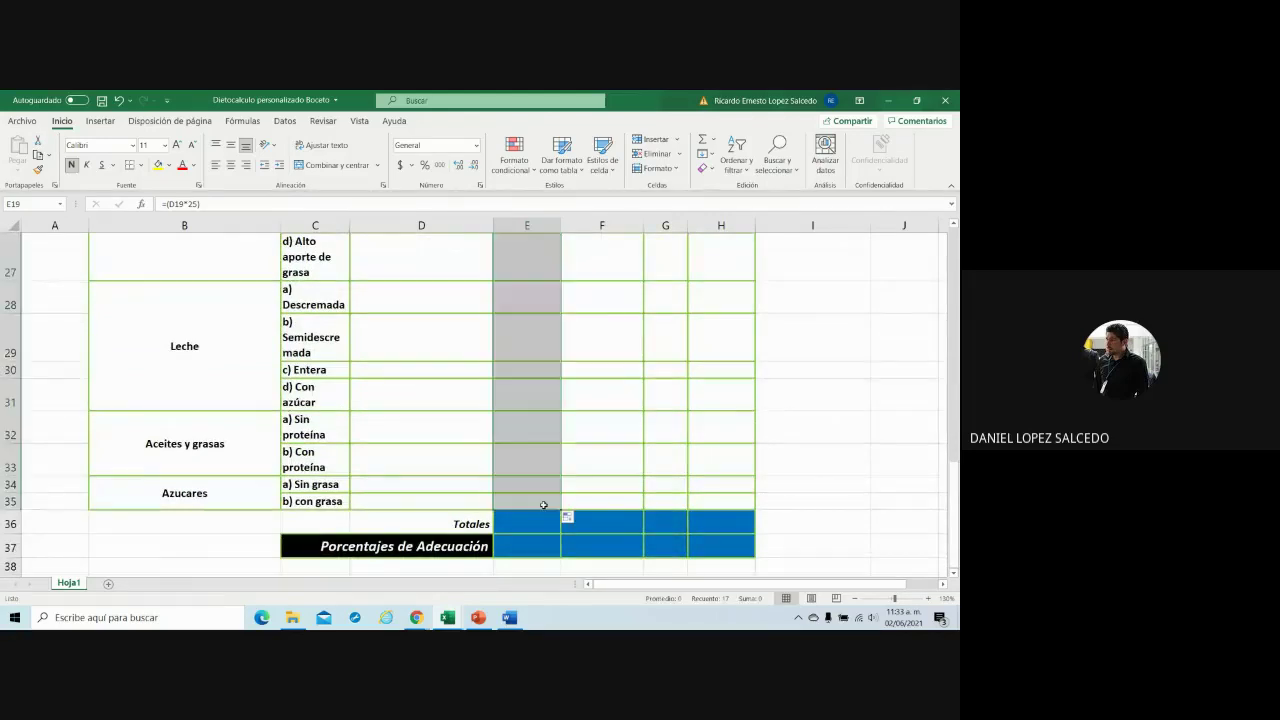
{"action": "scroll", "coordinate": [547, 451], "scroll_direction": "up", "scroll_amount": 1}
{"action": "scroll", "coordinate": [547, 451], "scroll_direction": "up", "scroll_amount": 3}
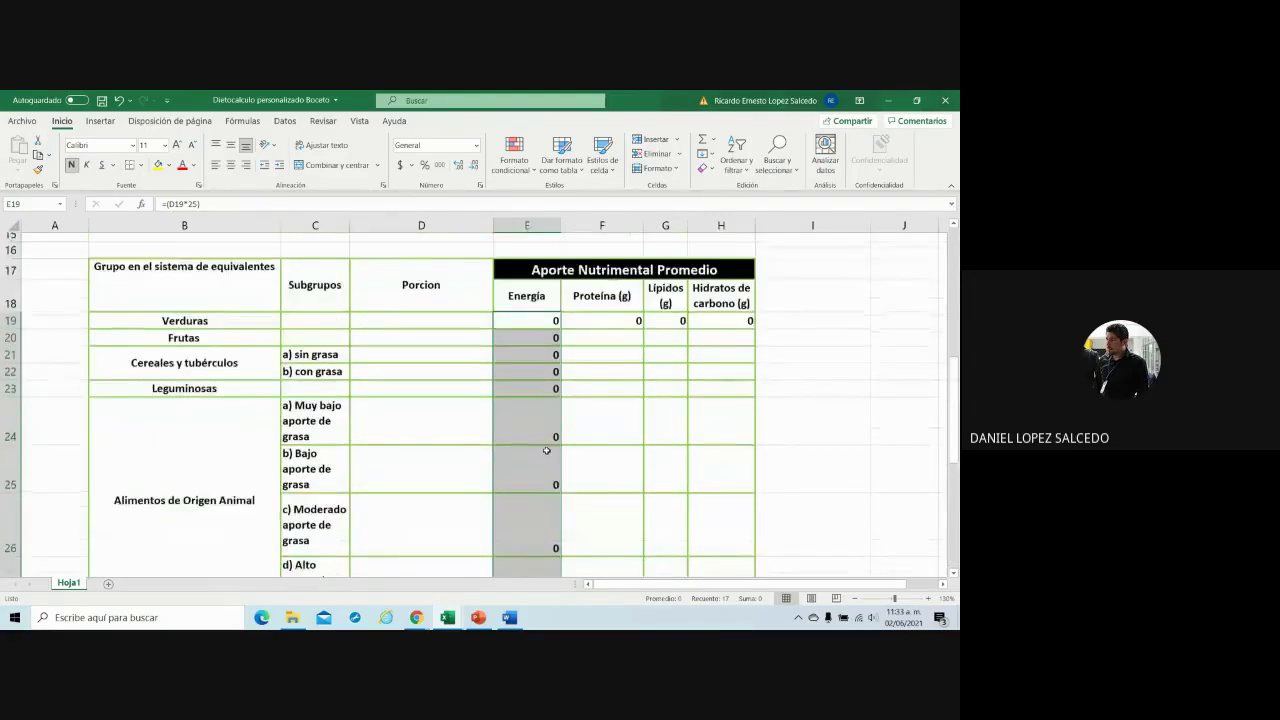
{"action": "left_click", "coordinate": [624, 328]}
{"action": "mouse_move", "coordinate": [643, 336]}
{"action": "left_mouse_down"}
{"action": "mouse_move", "coordinate": [631, 582]}
{"action": "mouse_move", "coordinate": [624, 501]}
{"action": "left_mouse_up"}
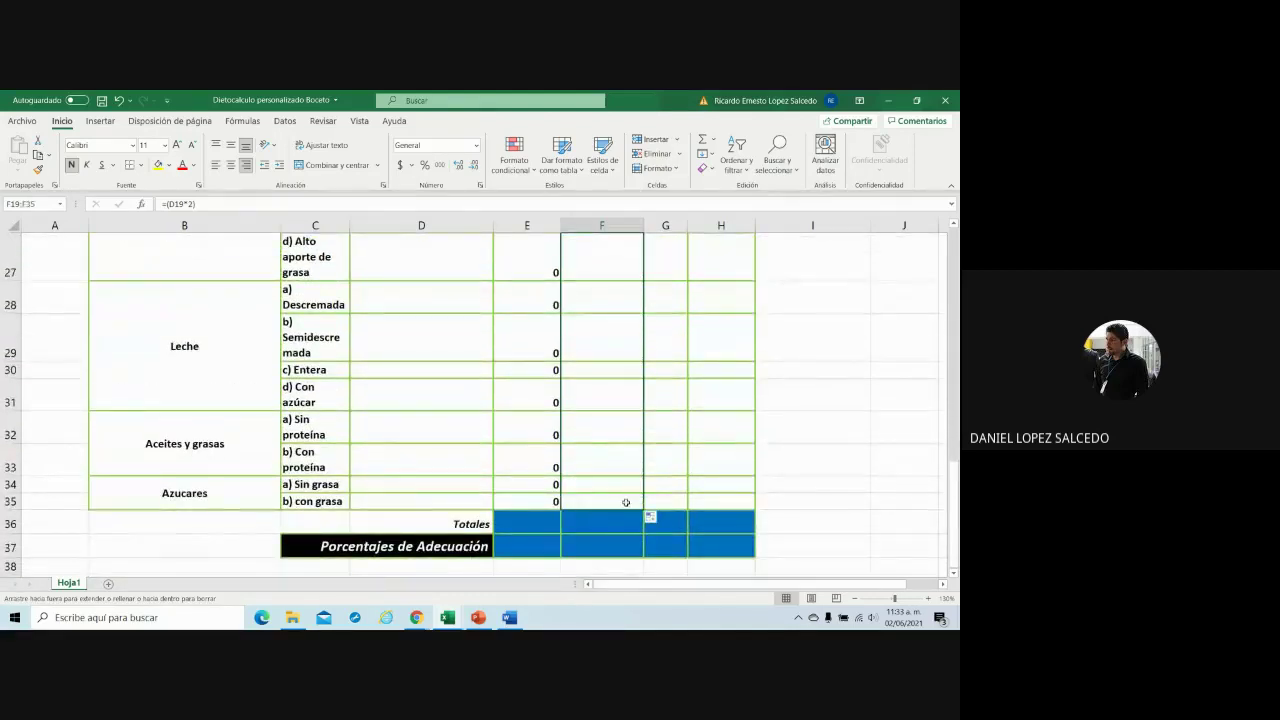
- Fill the Verduras lipid and carbohydrate formulas down columns G and H to row 35
{"action": "scroll", "coordinate": [669, 472], "scroll_direction": "up", "scroll_amount": 3}
{"action": "scroll", "coordinate": [669, 472], "scroll_direction": "up", "scroll_amount": 1}
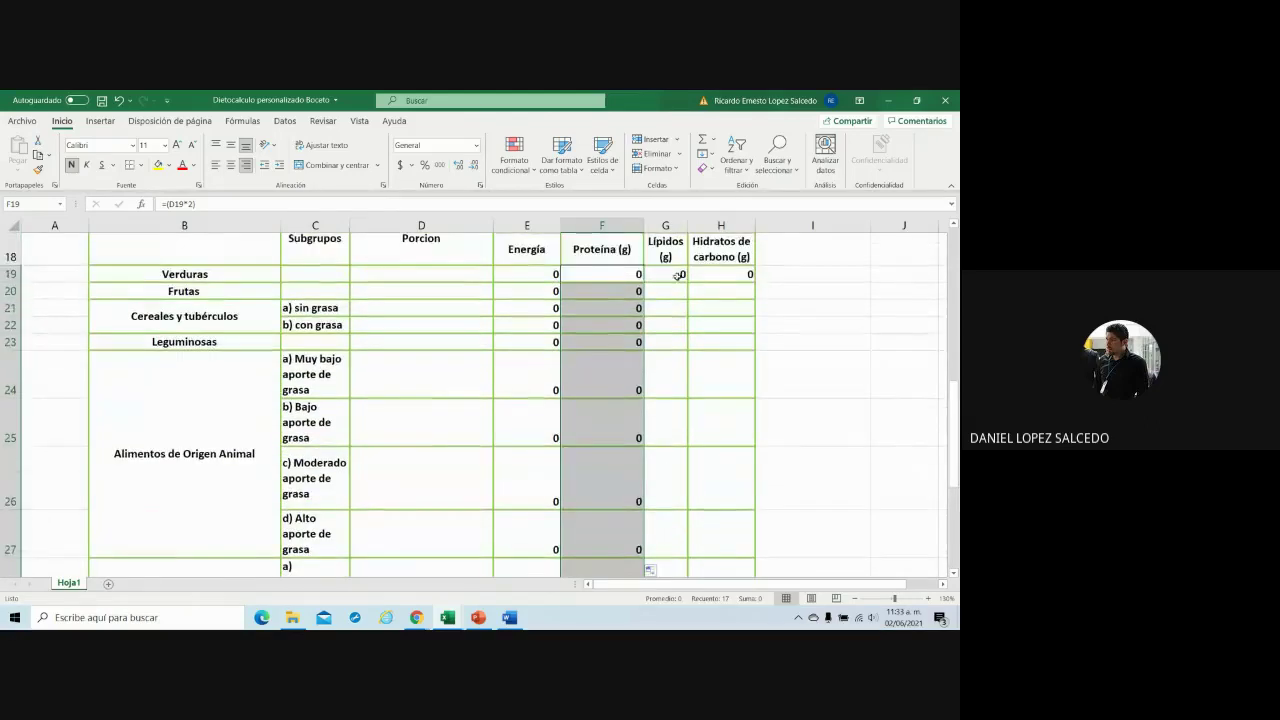
{"action": "left_click", "coordinate": [665, 274]}
{"action": "left_click_drag", "start_coordinate": [687, 281], "coordinate": [675, 501]}
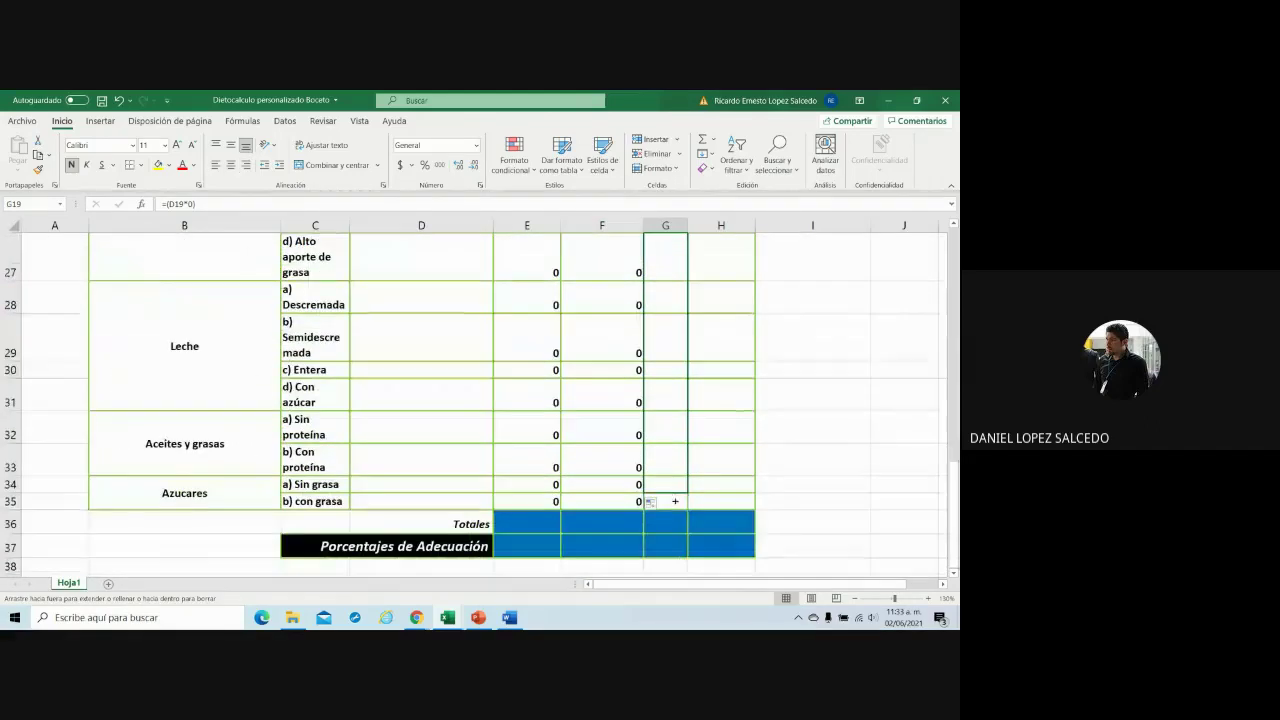
{"action": "left_click_drag", "start_coordinate": [675, 501], "coordinate": [676, 502]}
{"action": "scroll", "coordinate": [748, 449], "scroll_direction": "up", "scroll_amount": 5}
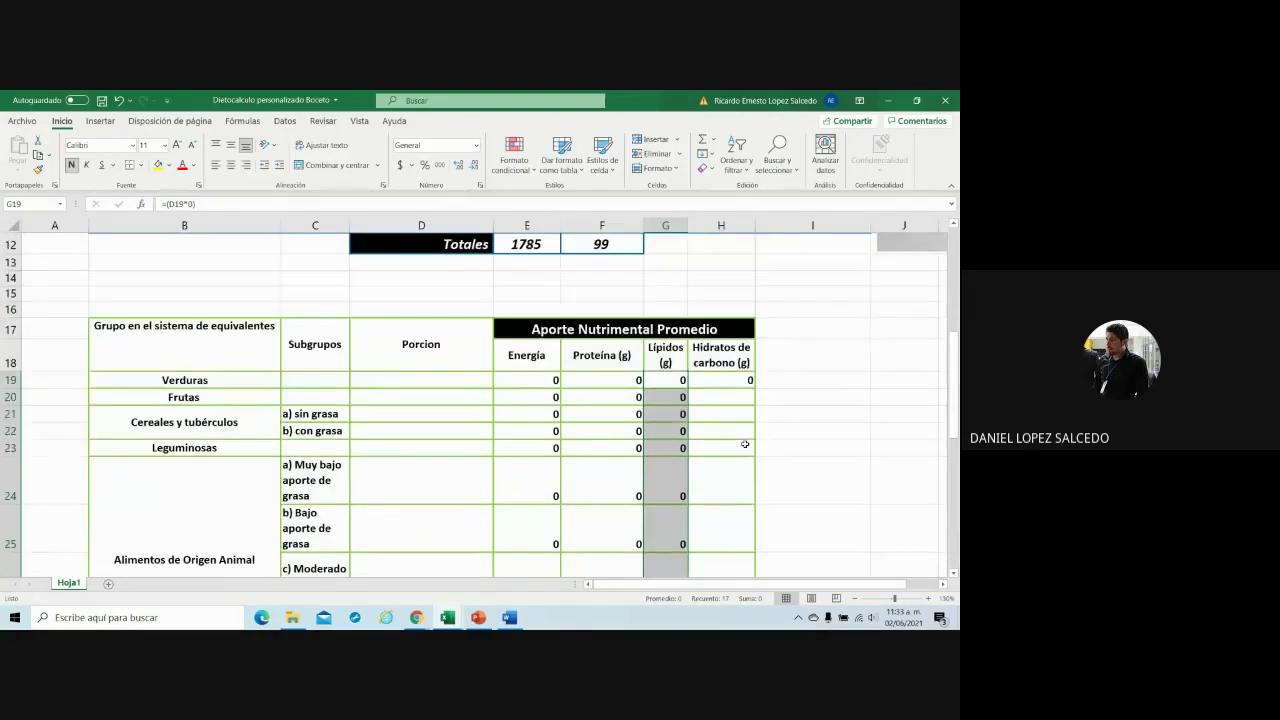
{"action": "left_click", "coordinate": [740, 380]}
{"action": "left_click_drag", "start_coordinate": [752, 389], "coordinate": [747, 592]}
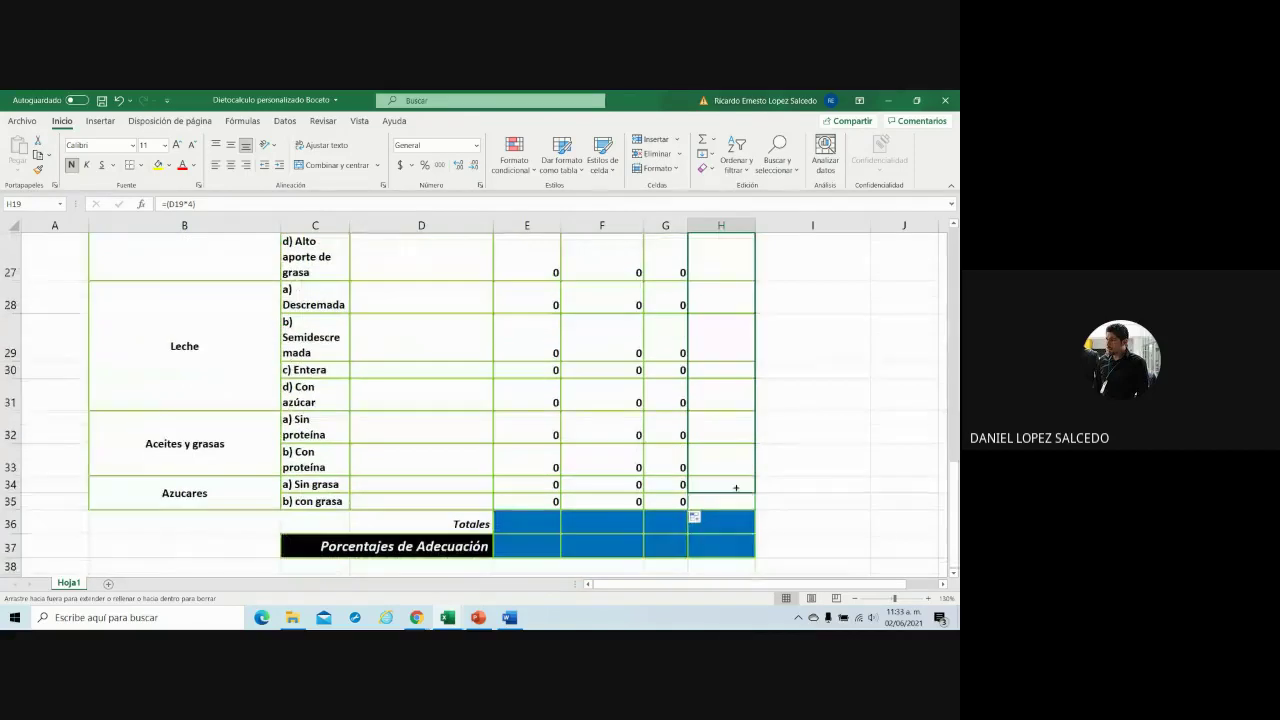
{"action": "left_click_drag", "start_coordinate": [747, 592], "coordinate": [740, 503]}
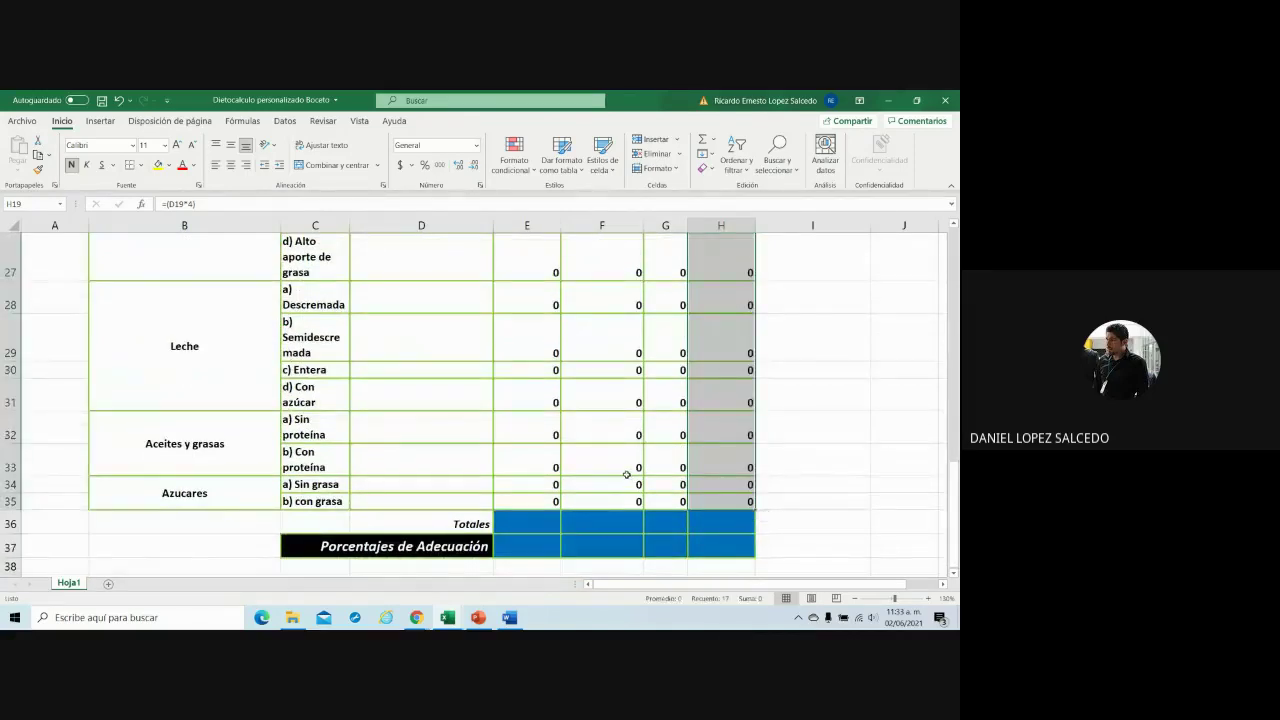
{"action": "scroll", "coordinate": [636, 482], "scroll_direction": "up", "scroll_amount": 3}
{"action": "scroll", "coordinate": [626, 474], "scroll_direction": "up", "scroll_amount": 1}
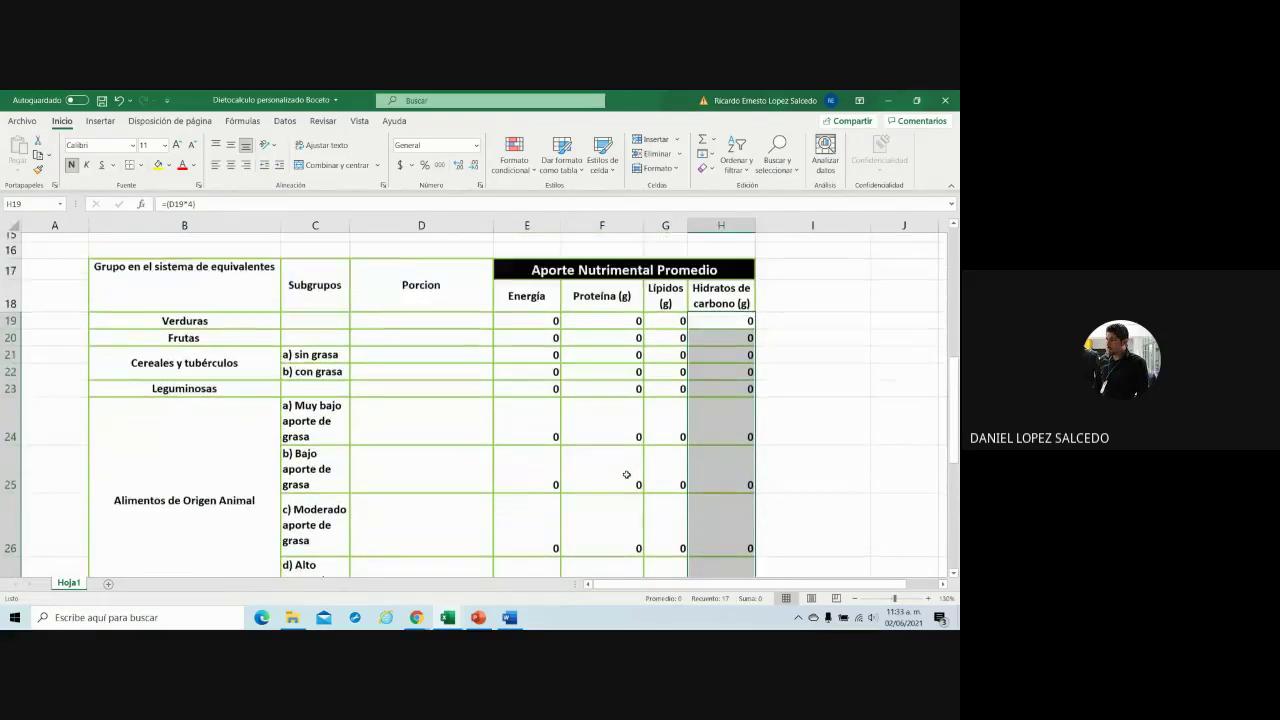
{"action": "left_click", "coordinate": [531, 327]}
- Check the copied nutrient formulas in rows 20 through 24
{"action": "left_click", "coordinate": [540, 339]}
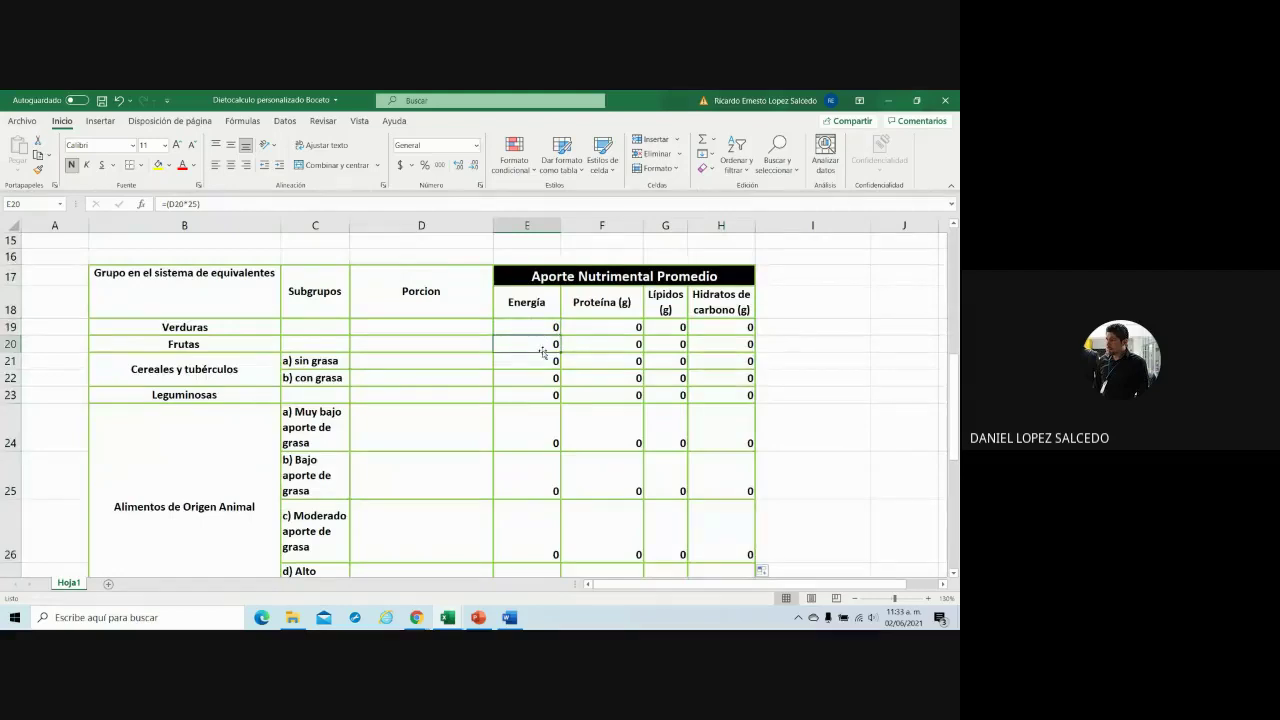
{"action": "left_click", "coordinate": [546, 362]}
{"action": "left_click", "coordinate": [549, 390]}
{"action": "left_click", "coordinate": [545, 424]}
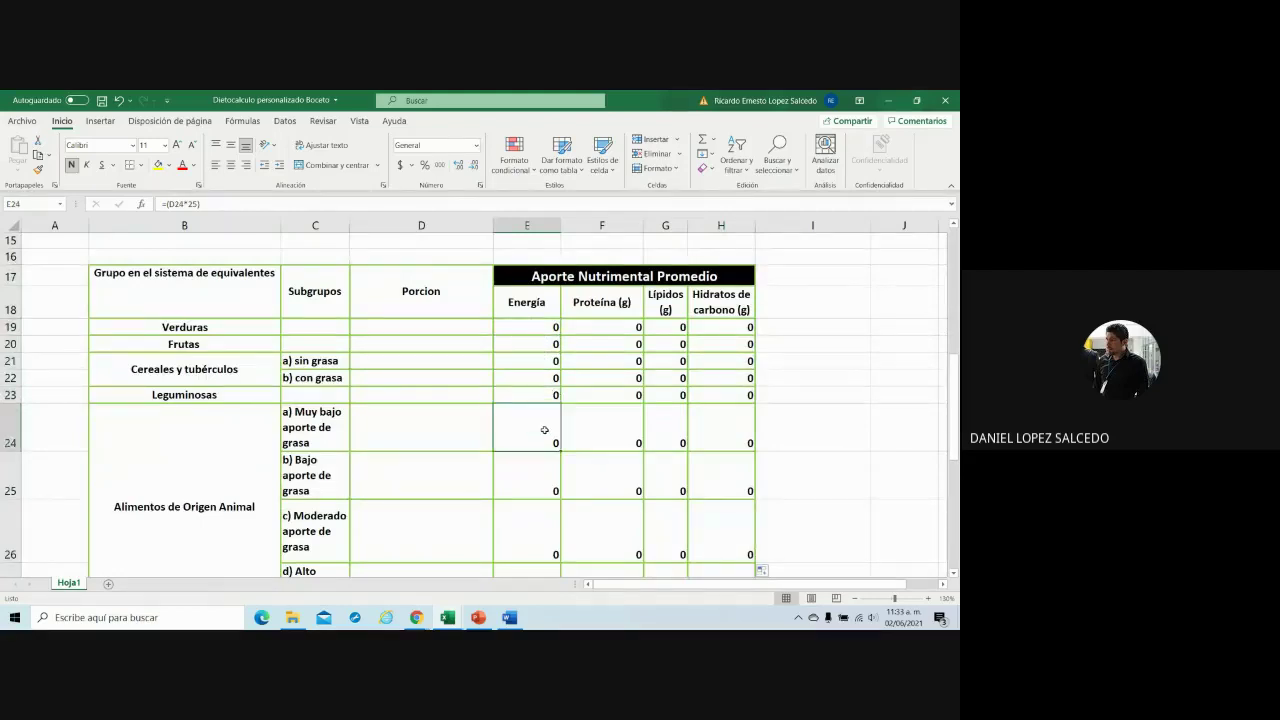
{"action": "left_click", "coordinate": [616, 443]}
{"action": "left_click", "coordinate": [669, 440]}
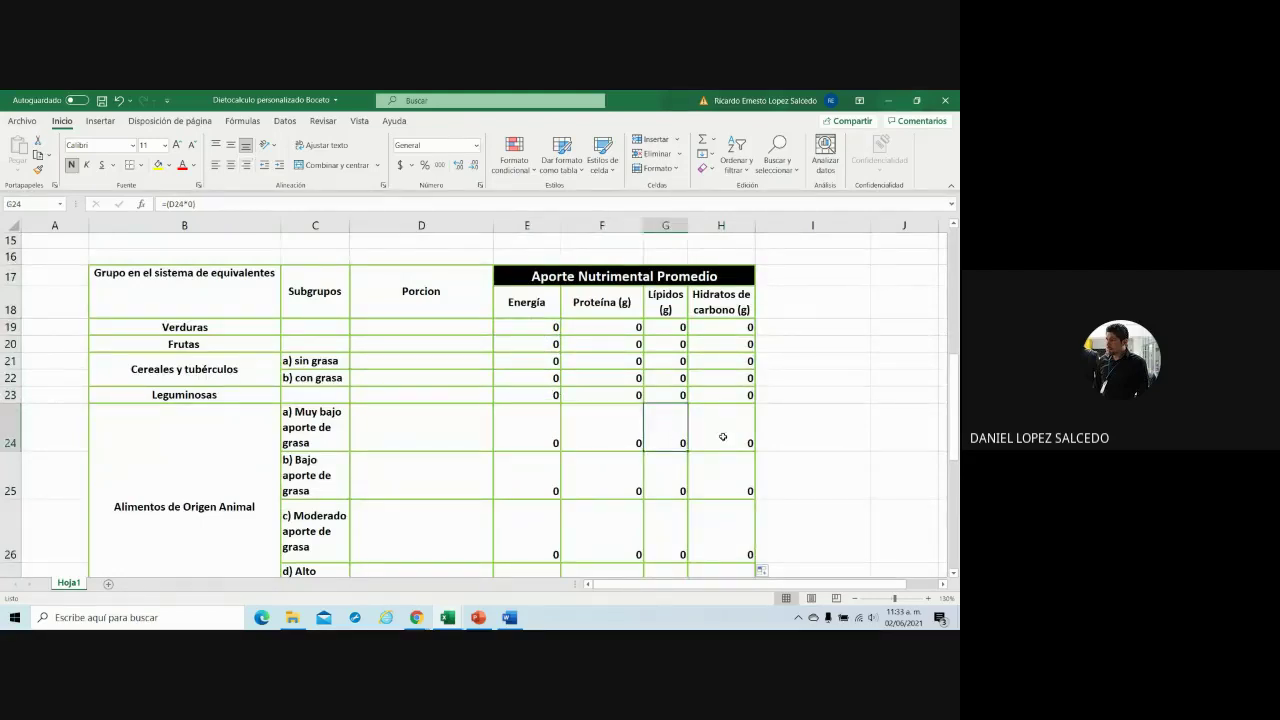
{"action": "left_click", "coordinate": [724, 437]}
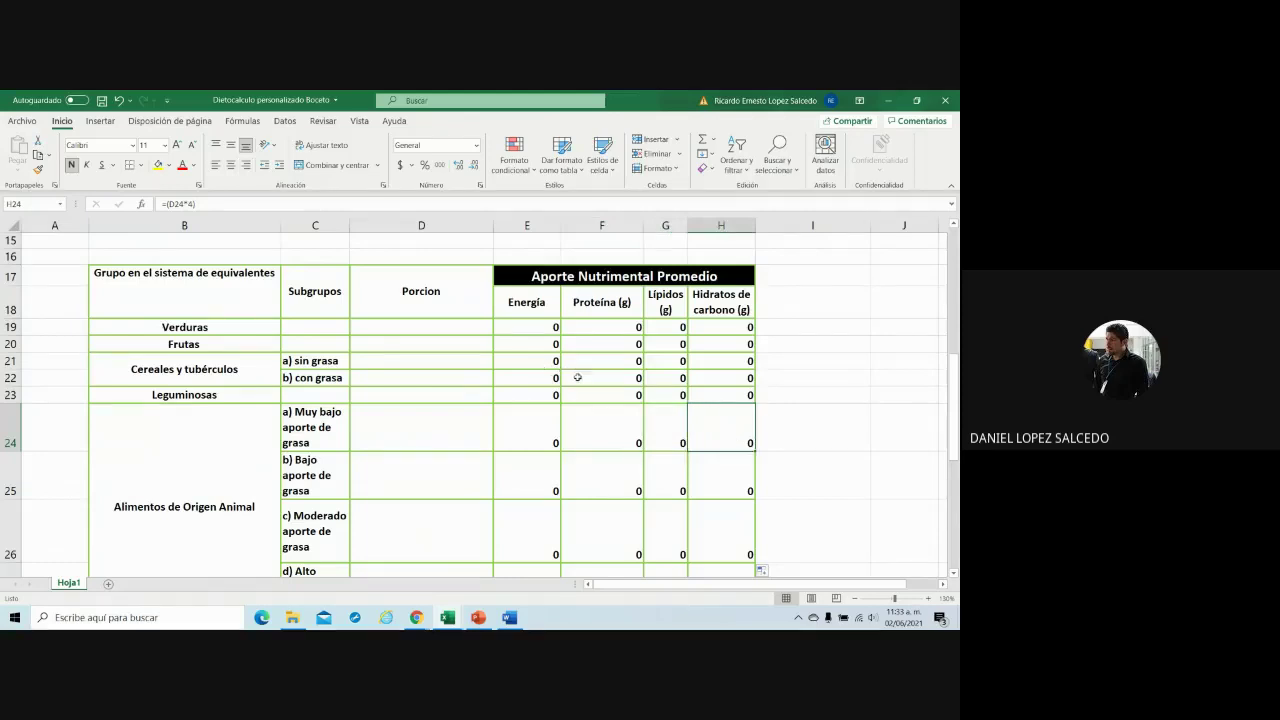
- Change the Frutas multipliers to energy 60, protein 0 and carbohydrates 15
{"action": "left_click", "coordinate": [539, 347]}
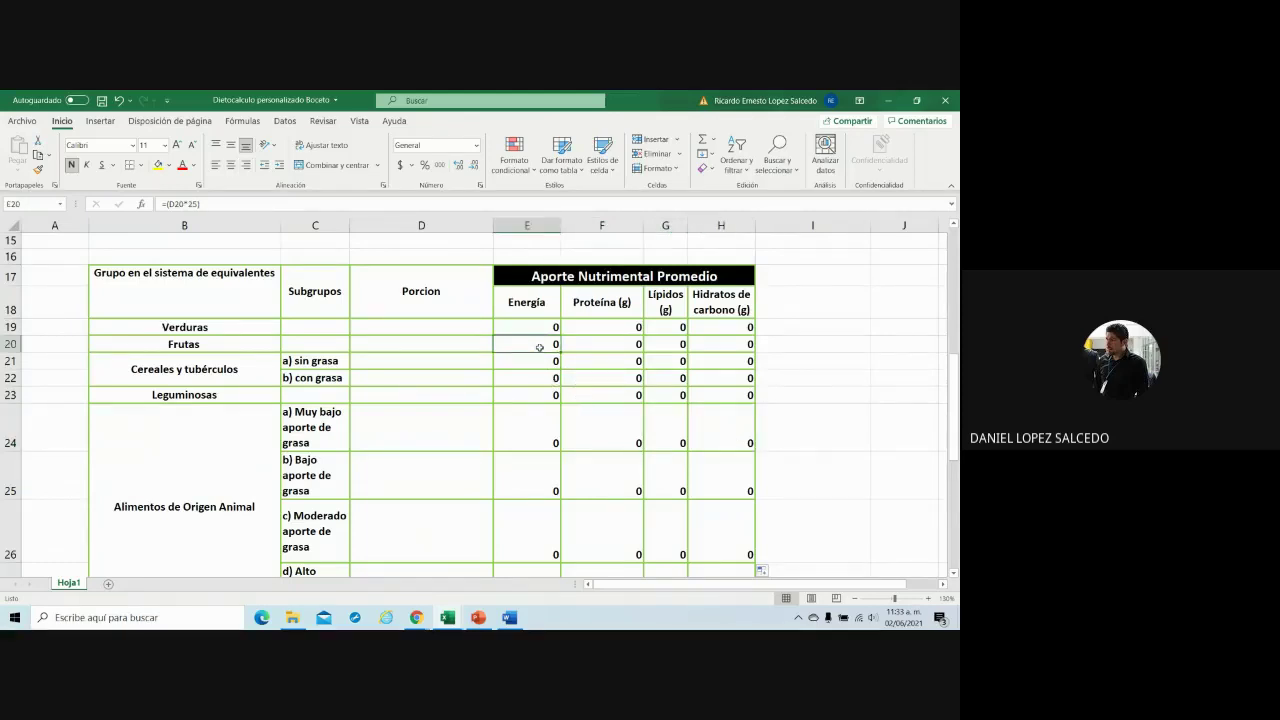
{"action": "left_click", "coordinate": [196, 204]}
{"action": "key", "text": "BackSpace"}
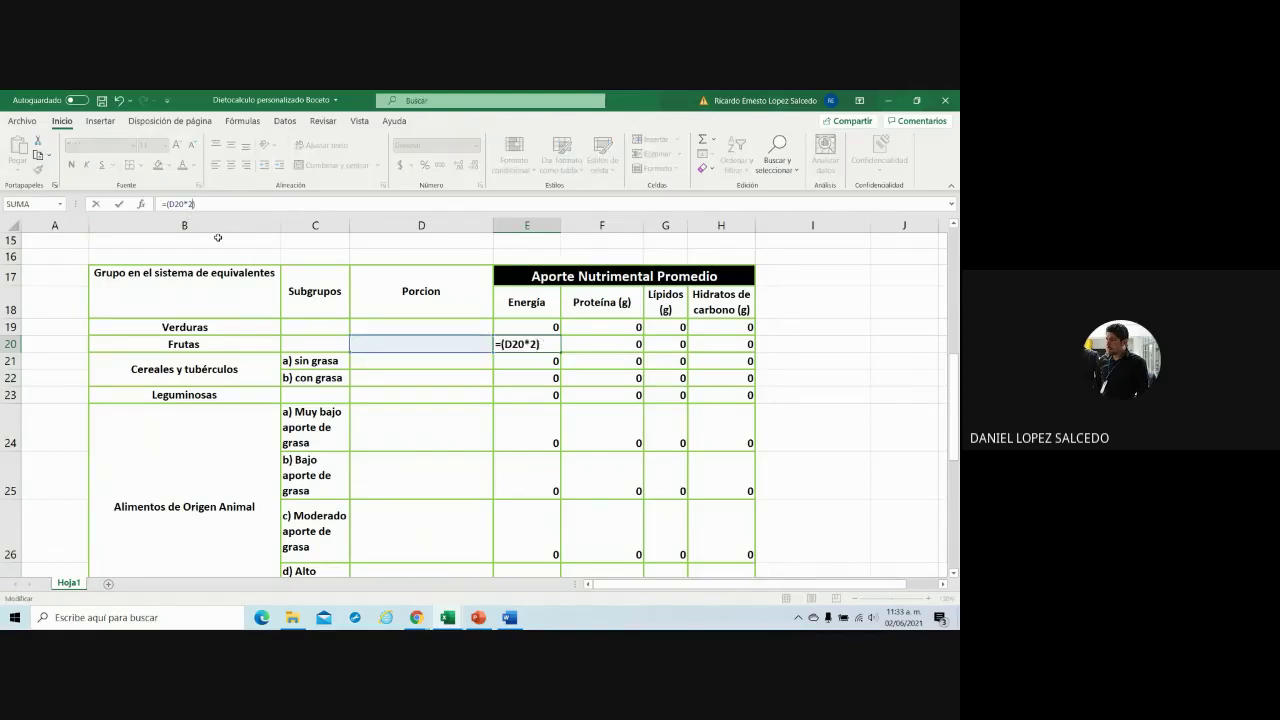
{"action": "key", "text": "BackSpace"}
{"action": "type", "text": "60"}
{"action": "left_click", "coordinate": [601, 346]}
{"action": "double_click", "coordinate": [601, 346]}
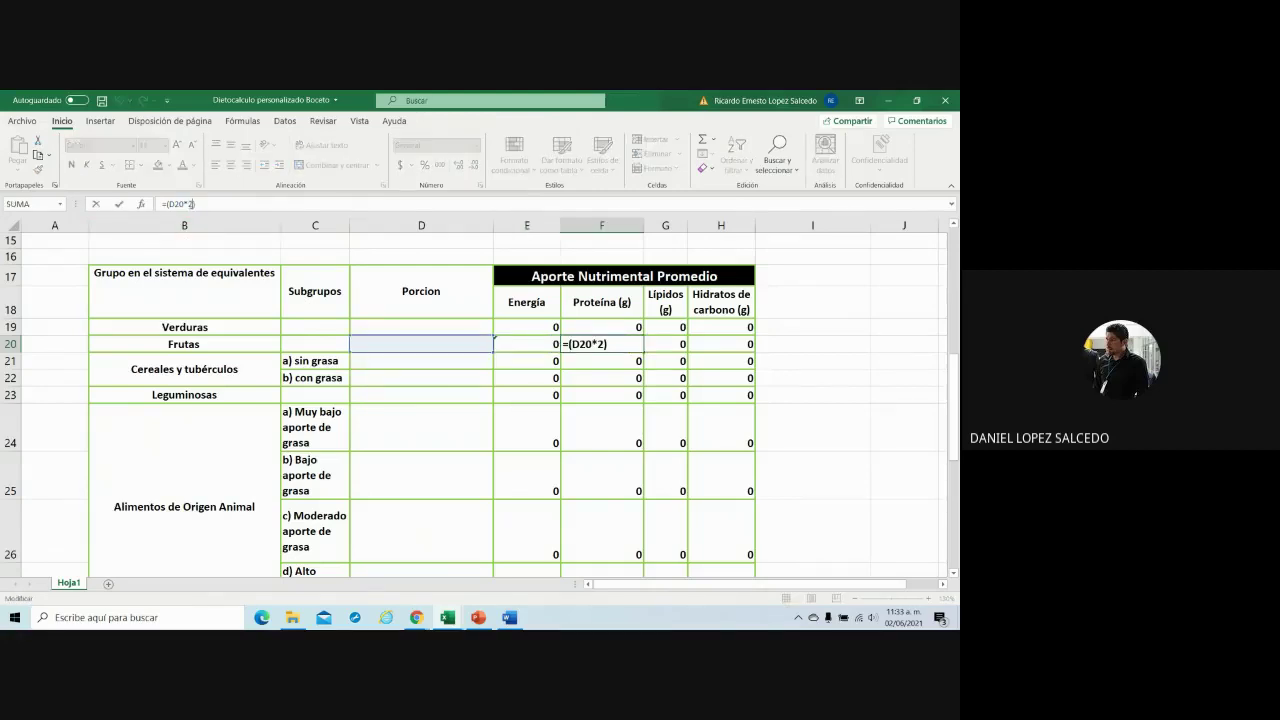
{"action": "key", "text": "BackSpace"}
{"action": "type", "text": "0"}
{"action": "left_click", "coordinate": [680, 347]}
{"action": "double_click", "coordinate": [720, 344]}
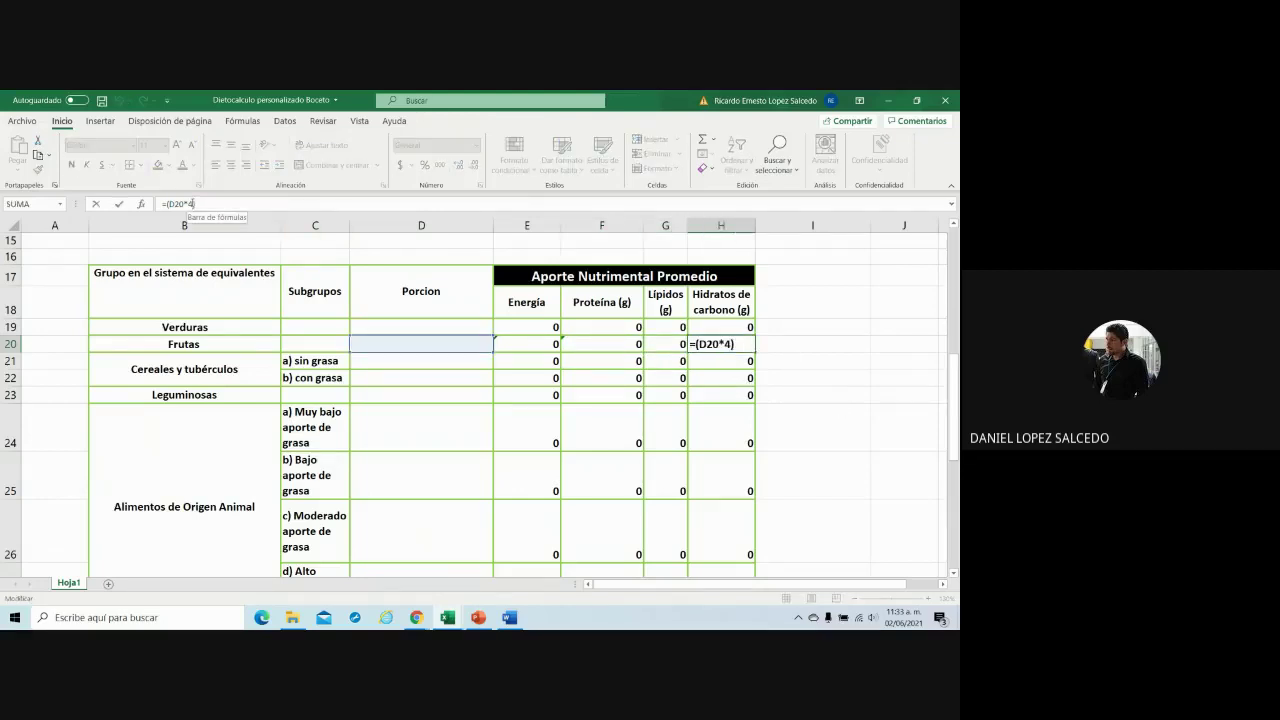
{"action": "key", "text": "BackSpace"}
{"action": "type", "text": "15"}
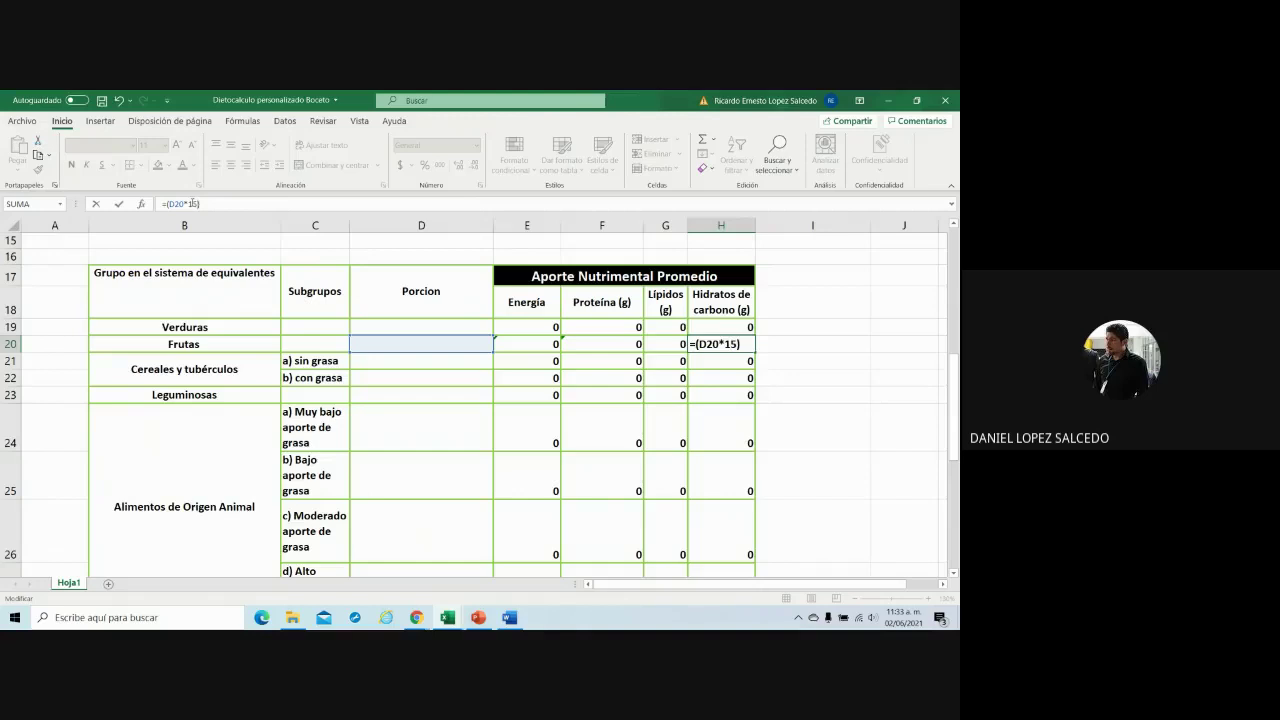
{"action": "key", "text": "Return"}
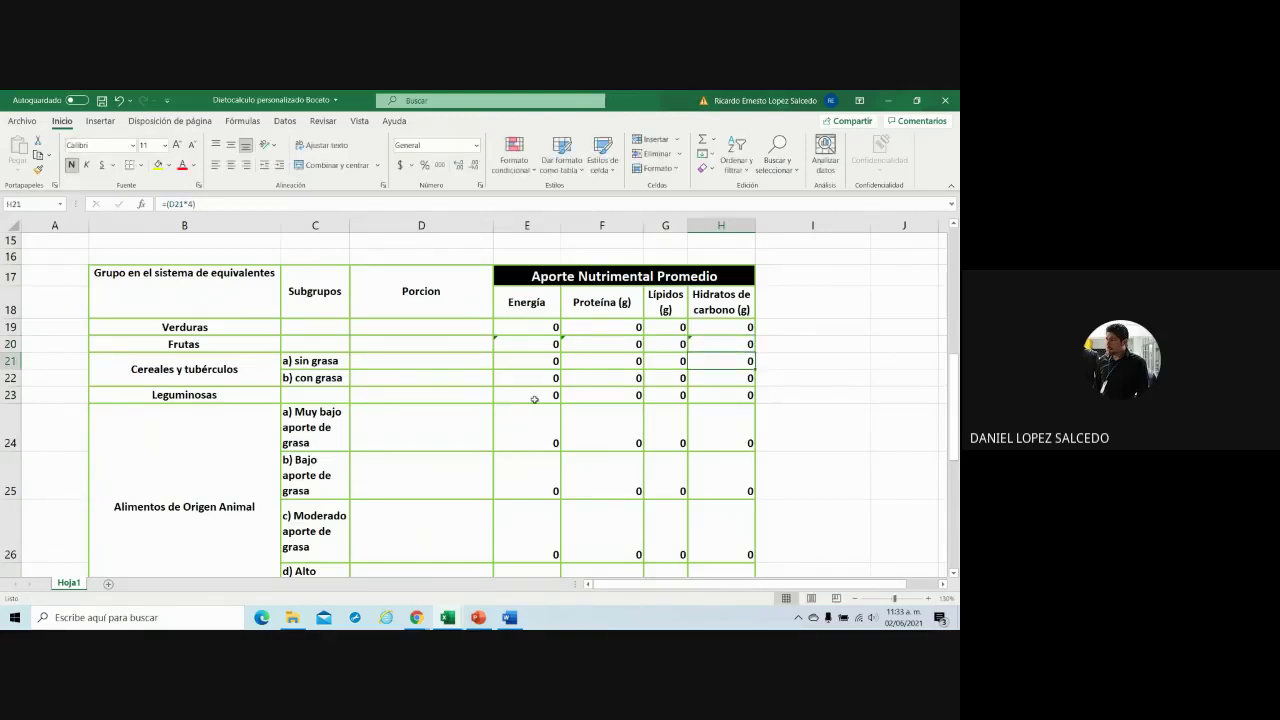
- Set the cereales sin grasa energy multiplier to 70 and carbohydrates to 15
{"action": "left_click", "coordinate": [544, 364]}
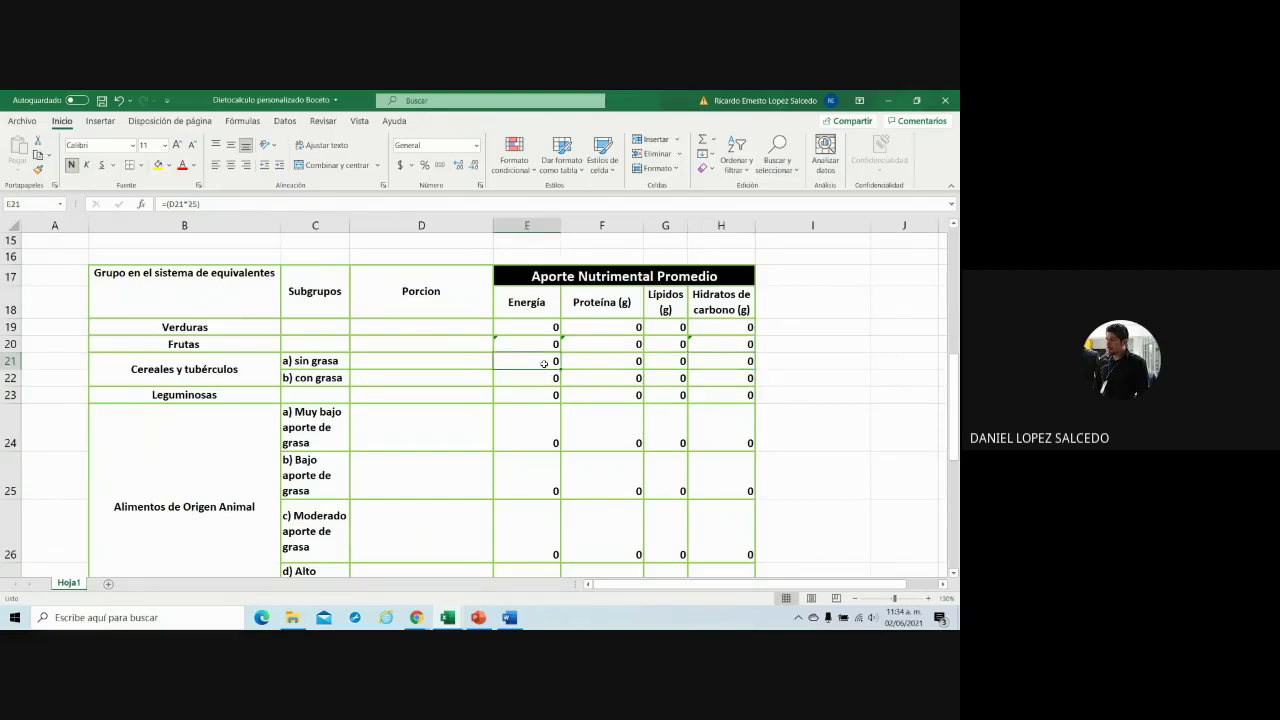
{"action": "left_click", "coordinate": [198, 206]}
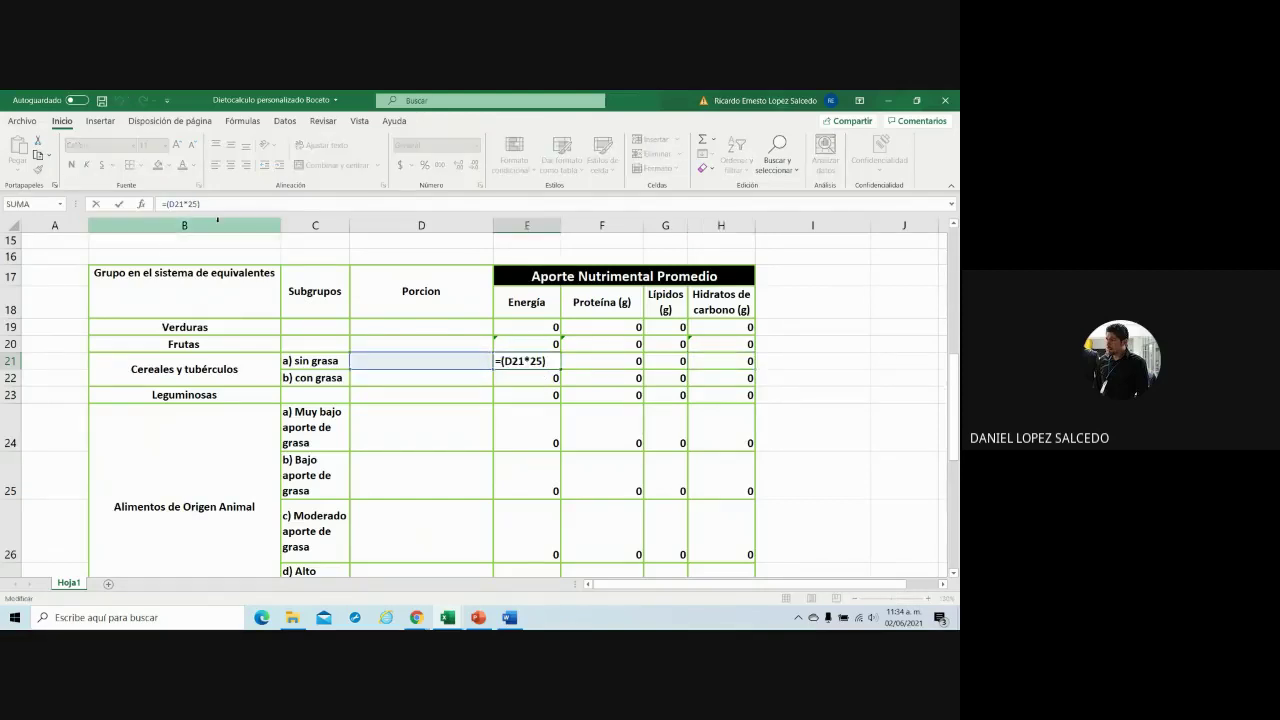
{"action": "key", "text": "BackSpace"}
{"action": "key", "text": "BackSpace"}
{"action": "type", "text": "70"}
{"action": "left_click", "coordinate": [618, 362]}
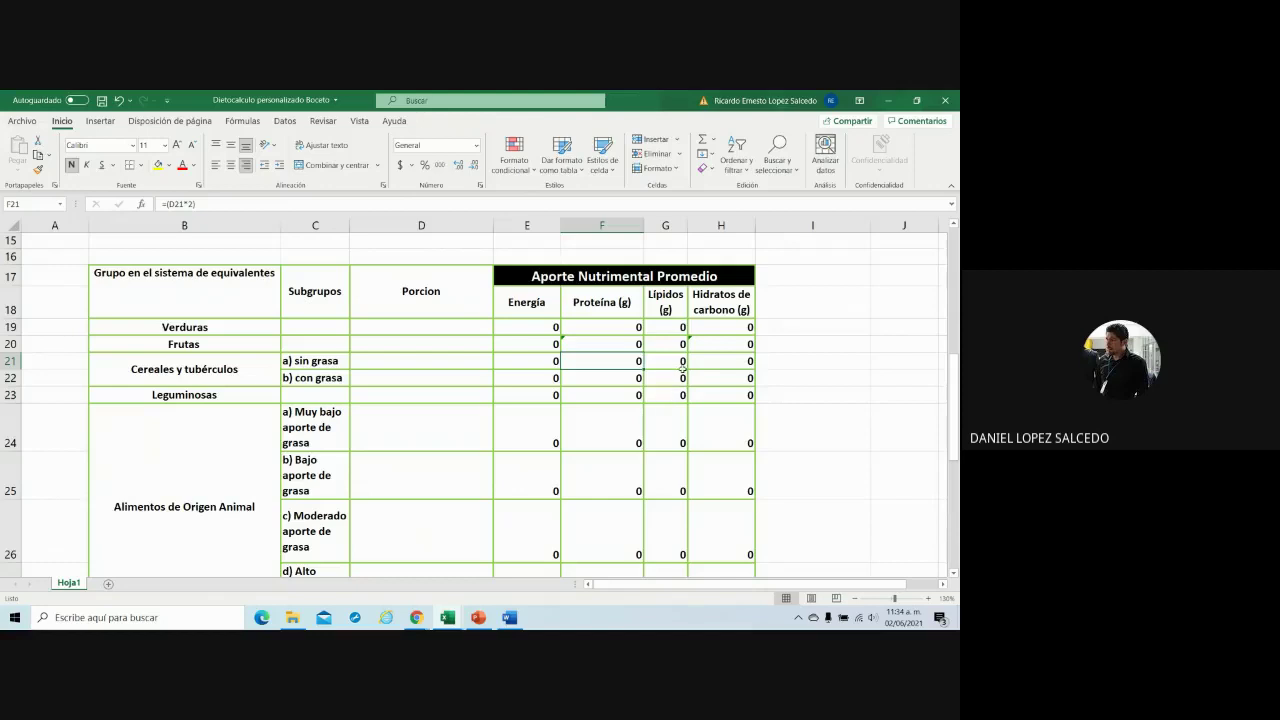
{"action": "left_click", "coordinate": [684, 365]}
{"action": "left_click", "coordinate": [698, 361]}
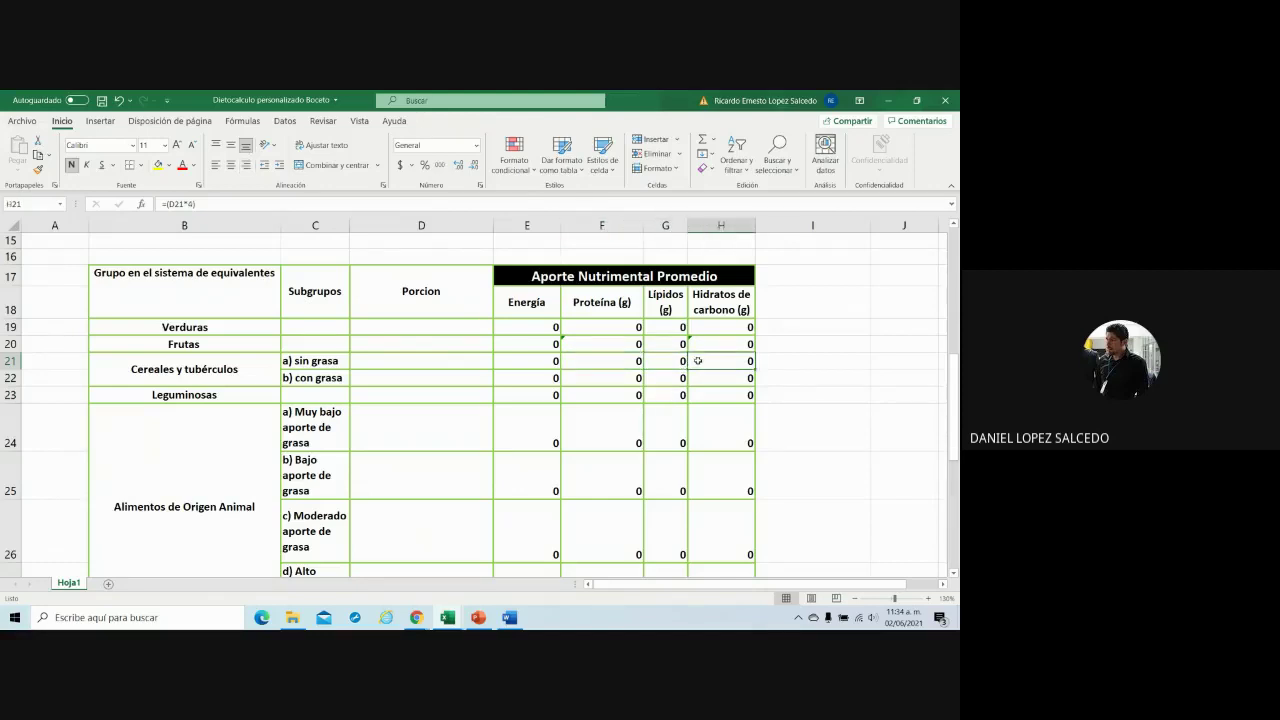
{"action": "left_click", "coordinate": [193, 204]}
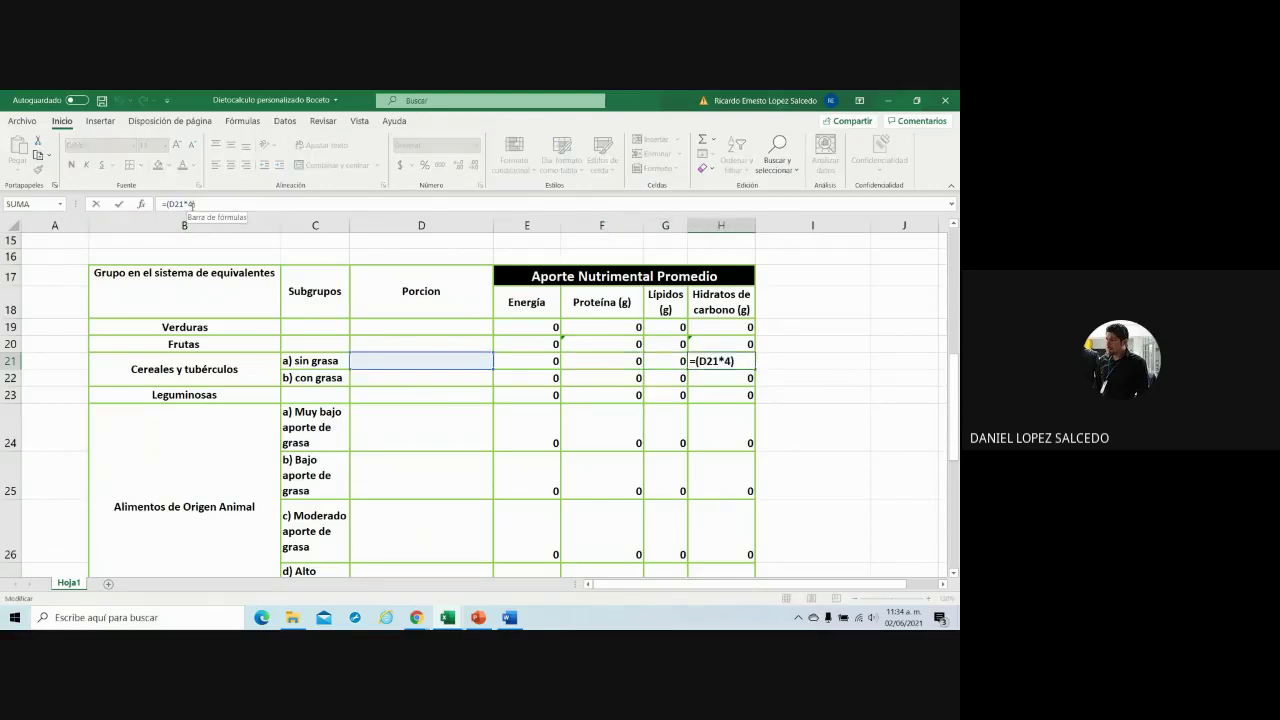
{"action": "key", "text": "BackSpace"}
{"action": "type", "text": "15"}
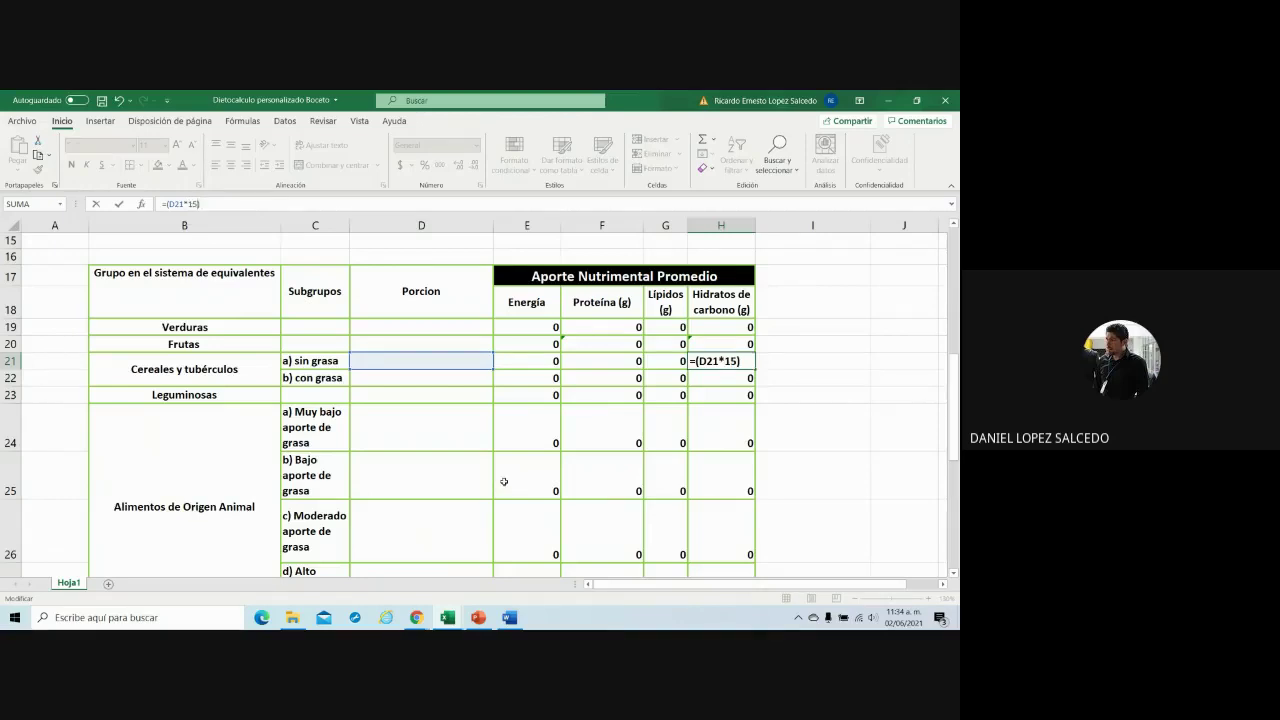
{"action": "left_click", "coordinate": [561, 465]}
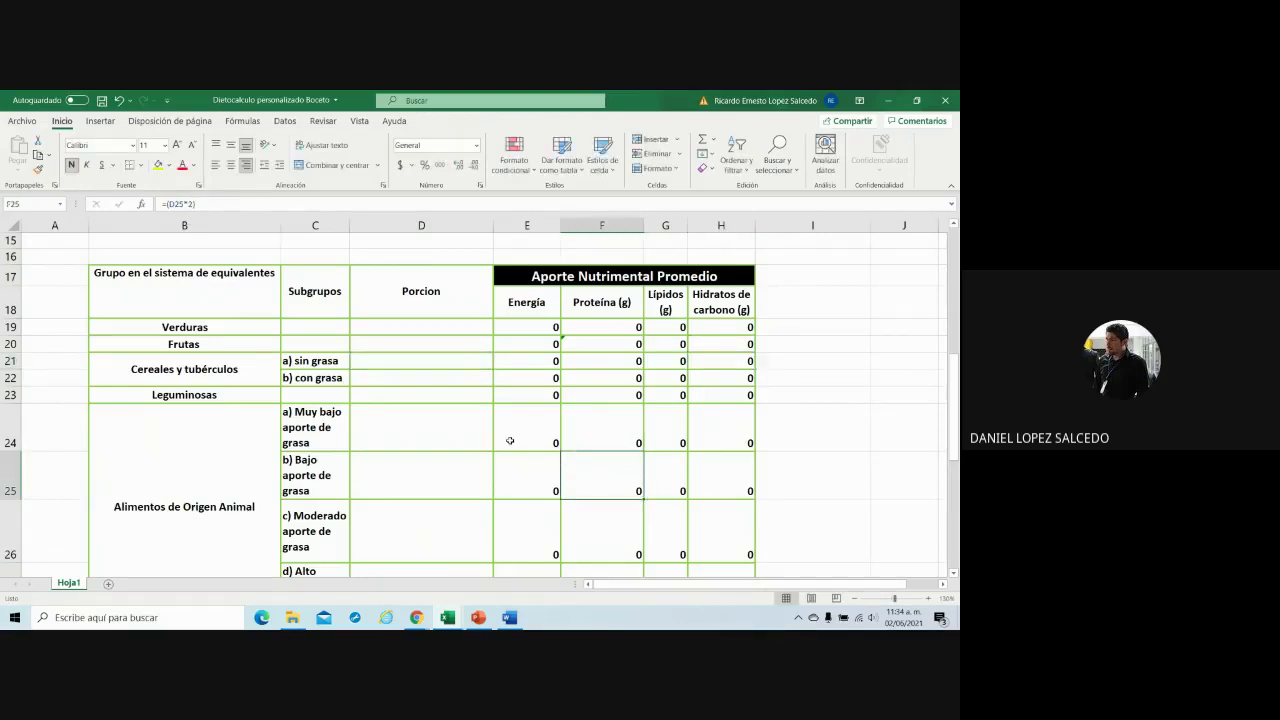
{"action": "left_click", "coordinate": [551, 384]}
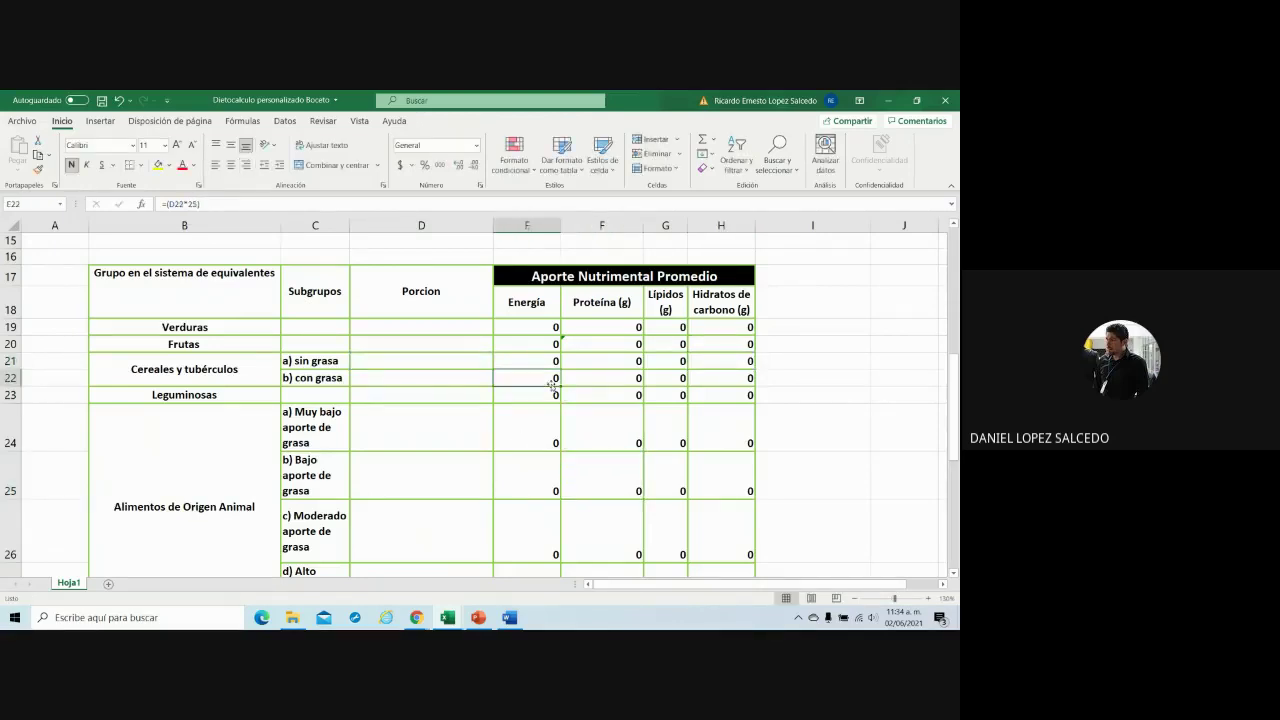
- Set the con grasa cereals multipliers to energy 115, lipids 5 and carbohydrates 15
{"action": "left_click", "coordinate": [198, 204]}
{"action": "key", "text": "BackSpace"}
{"action": "key", "text": "BackSpace"}
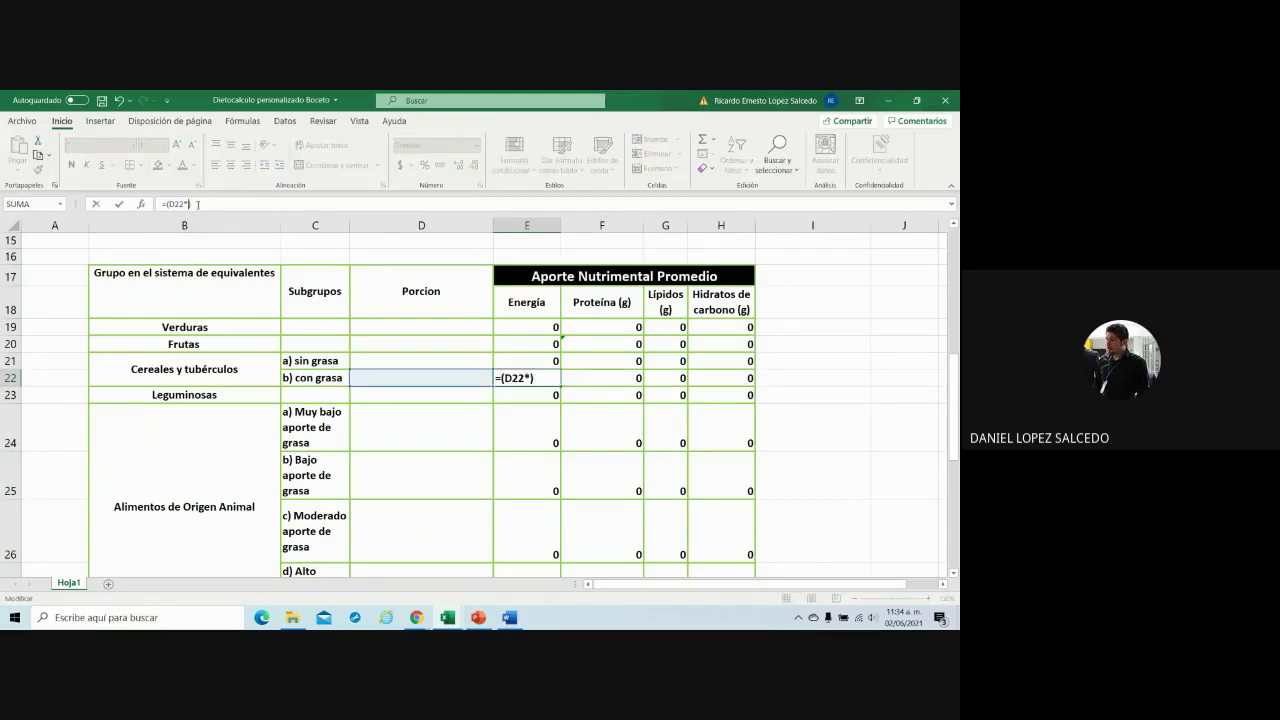
{"action": "type", "text": "115"}
{"action": "left_click", "coordinate": [623, 383]}
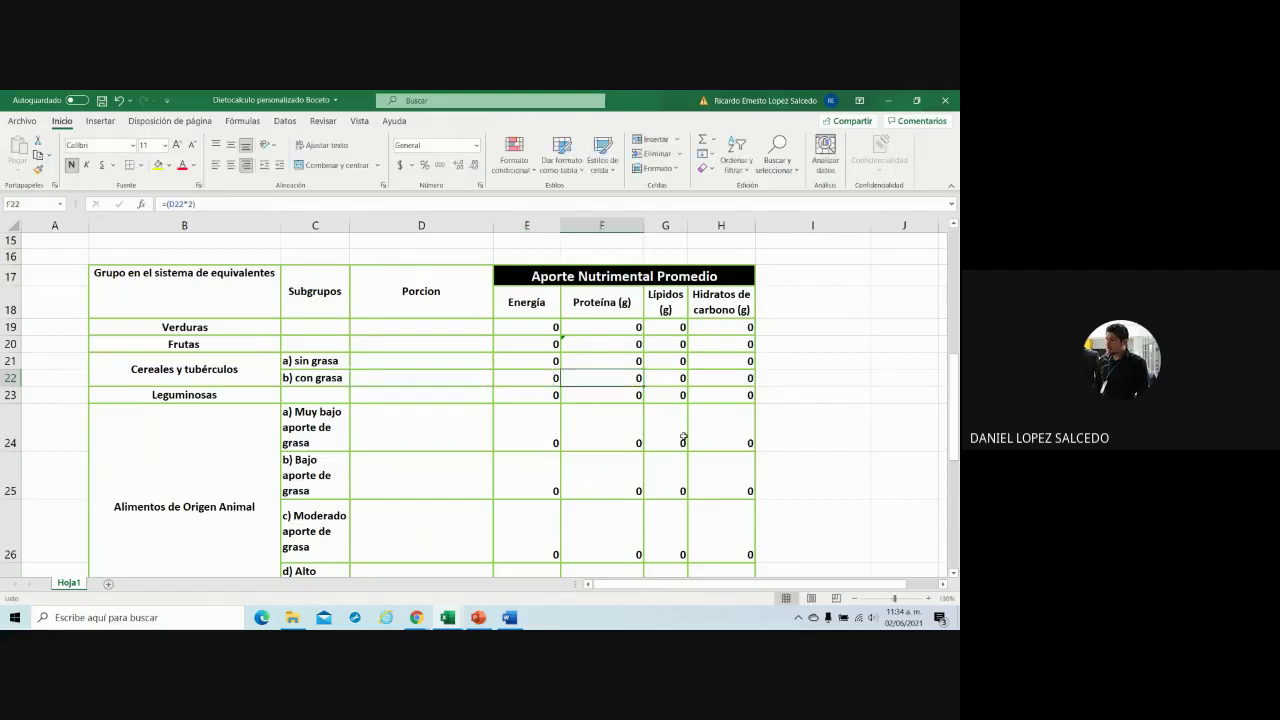
{"action": "left_click", "coordinate": [672, 381]}
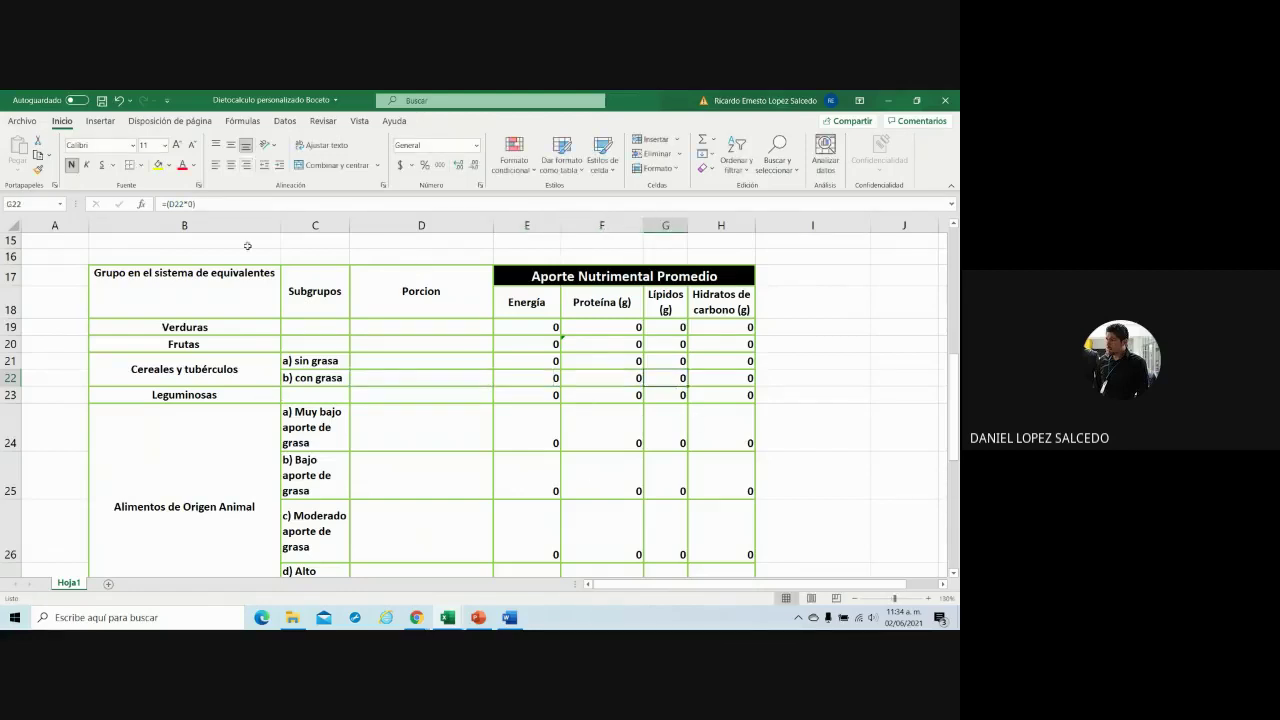
{"action": "left_click", "coordinate": [193, 204]}
{"action": "key", "text": "BackSpace"}
{"action": "type", "text": "5"}
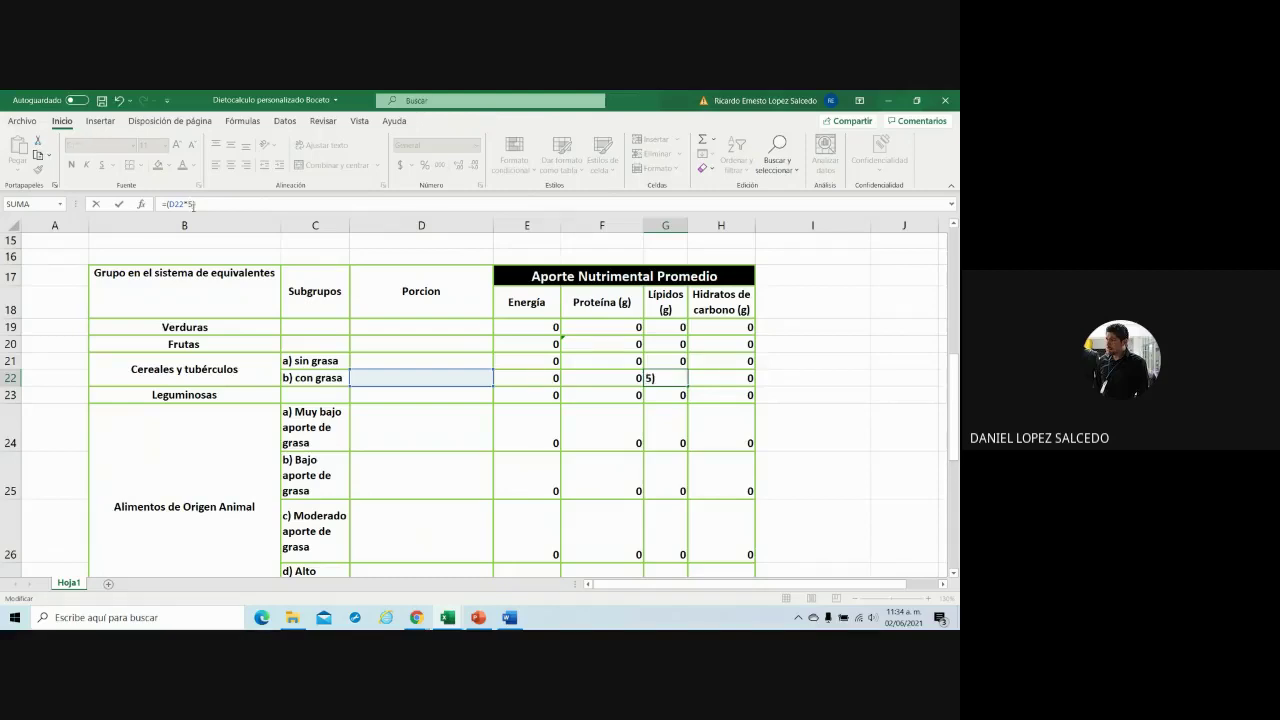
{"action": "key", "text": "Tab"}
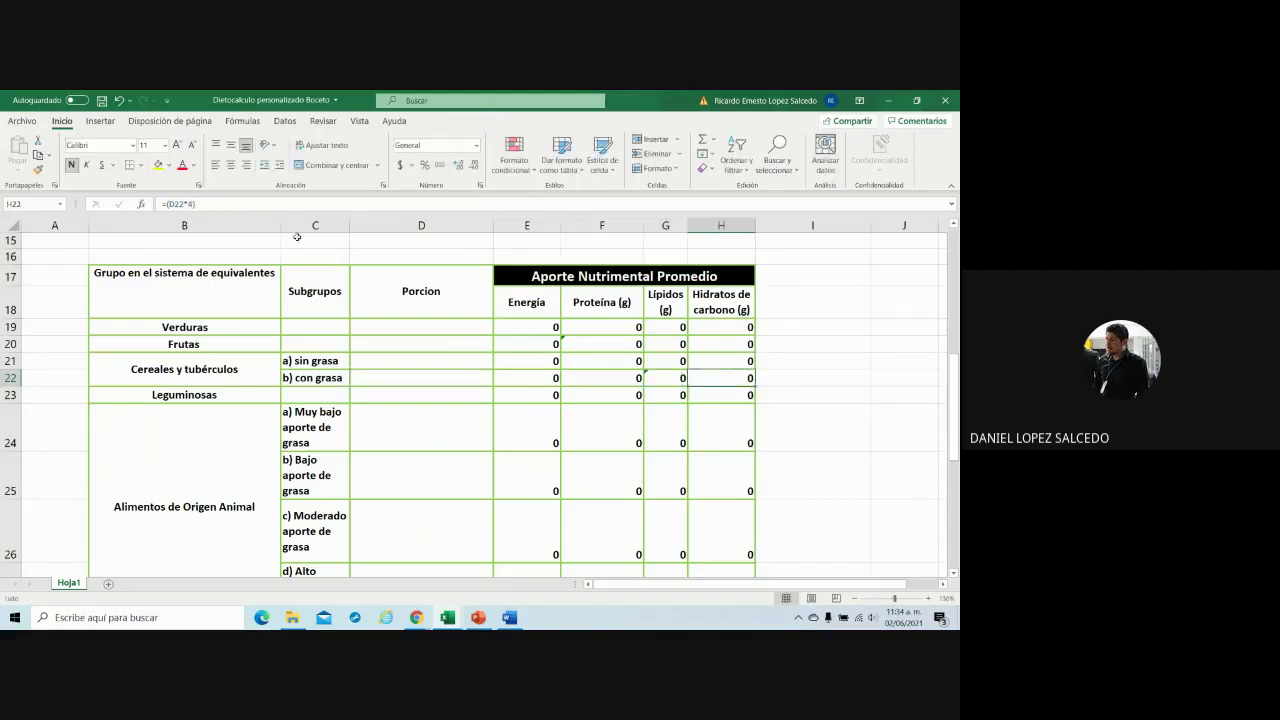
{"action": "left_click", "coordinate": [194, 204]}
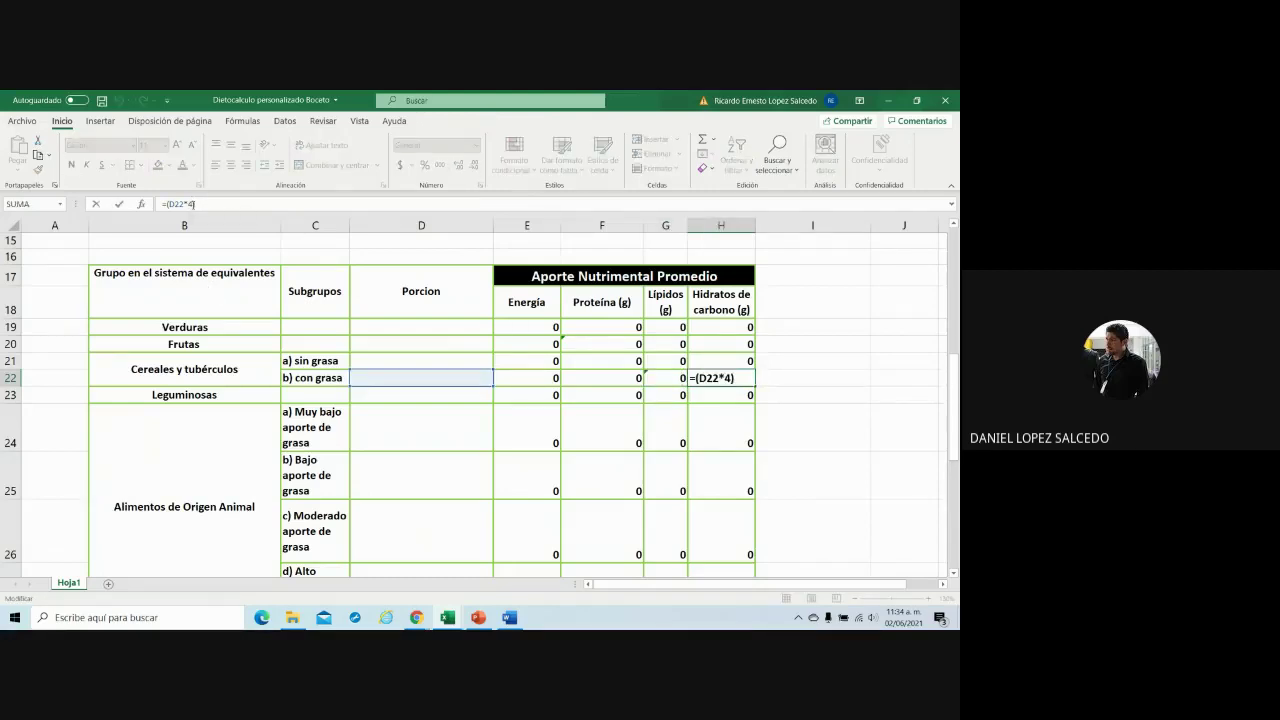
{"action": "key", "text": "BackSpace"}
{"action": "type", "text": "15"}
{"action": "left_click", "coordinate": [596, 419]}
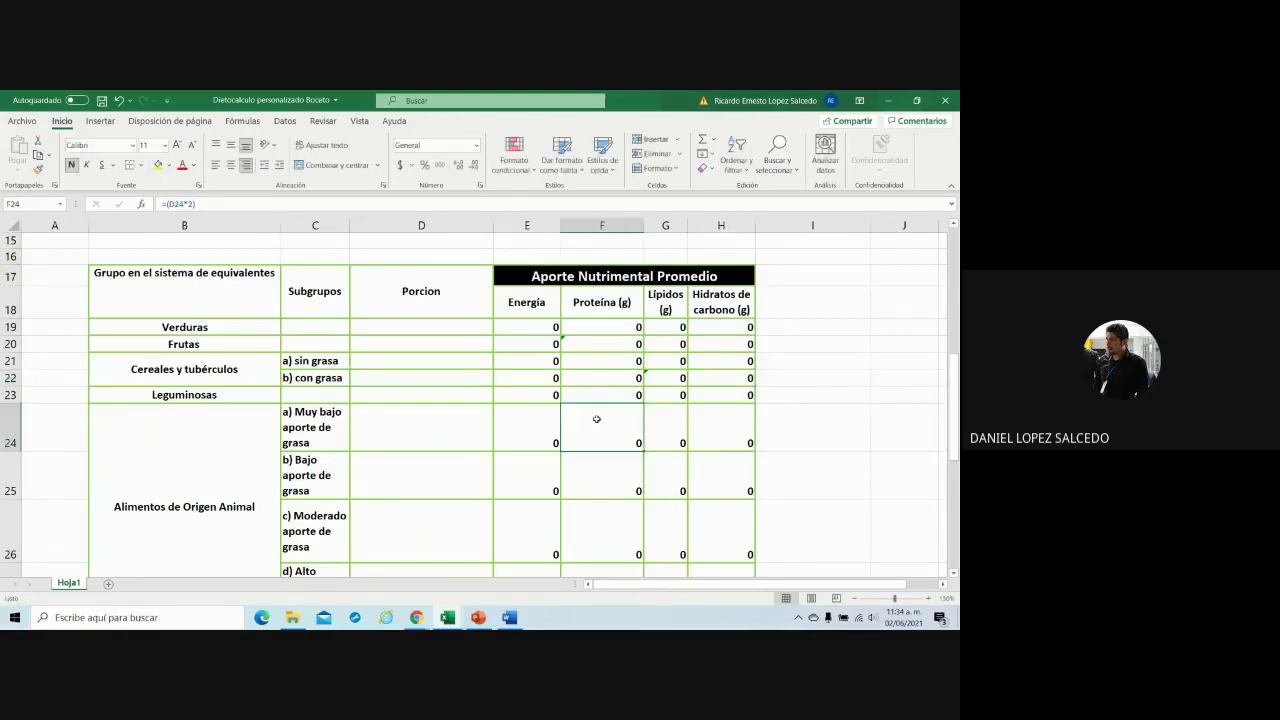
- Set the Leguminosas energy multiplier to 120 and protein to 8
{"action": "left_click", "coordinate": [525, 395]}
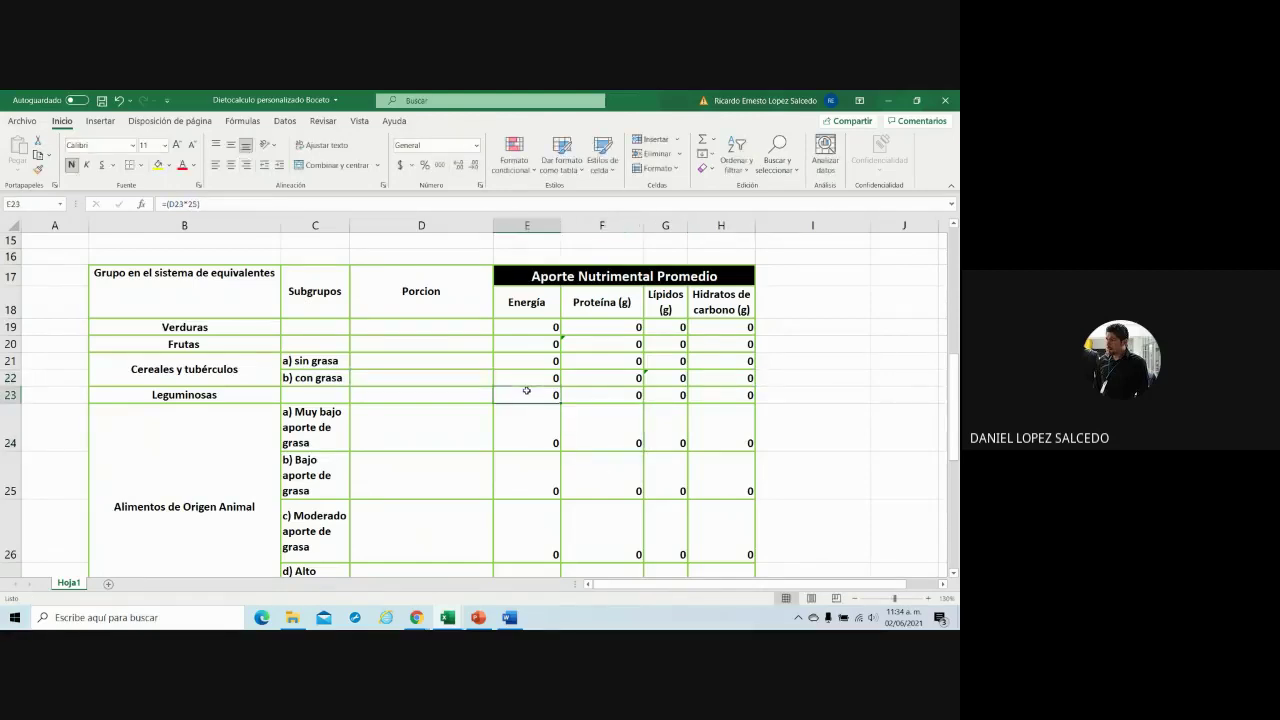
{"action": "left_click", "coordinate": [200, 203]}
{"action": "key", "text": "BackSpace"}
{"action": "key", "text": "BackSpace"}
{"action": "type", "text": "1"}
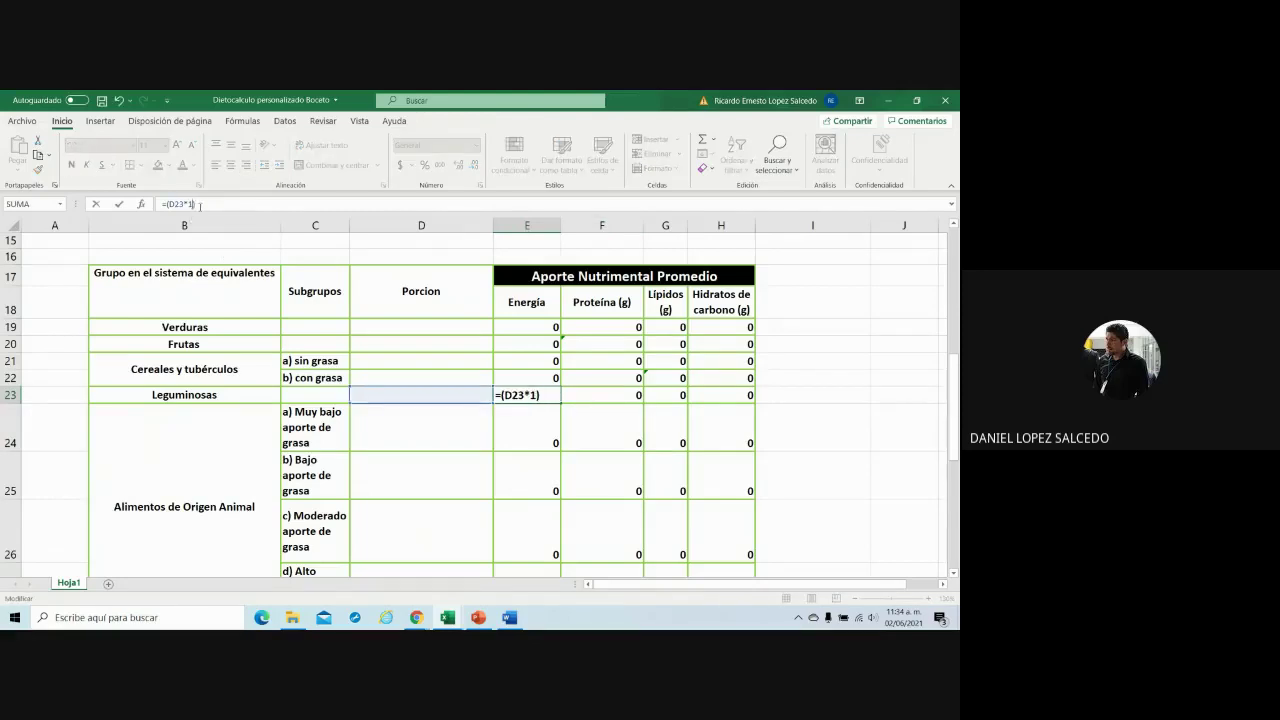
{"action": "type", "text": "20"}
{"action": "key", "text": "Tab"}
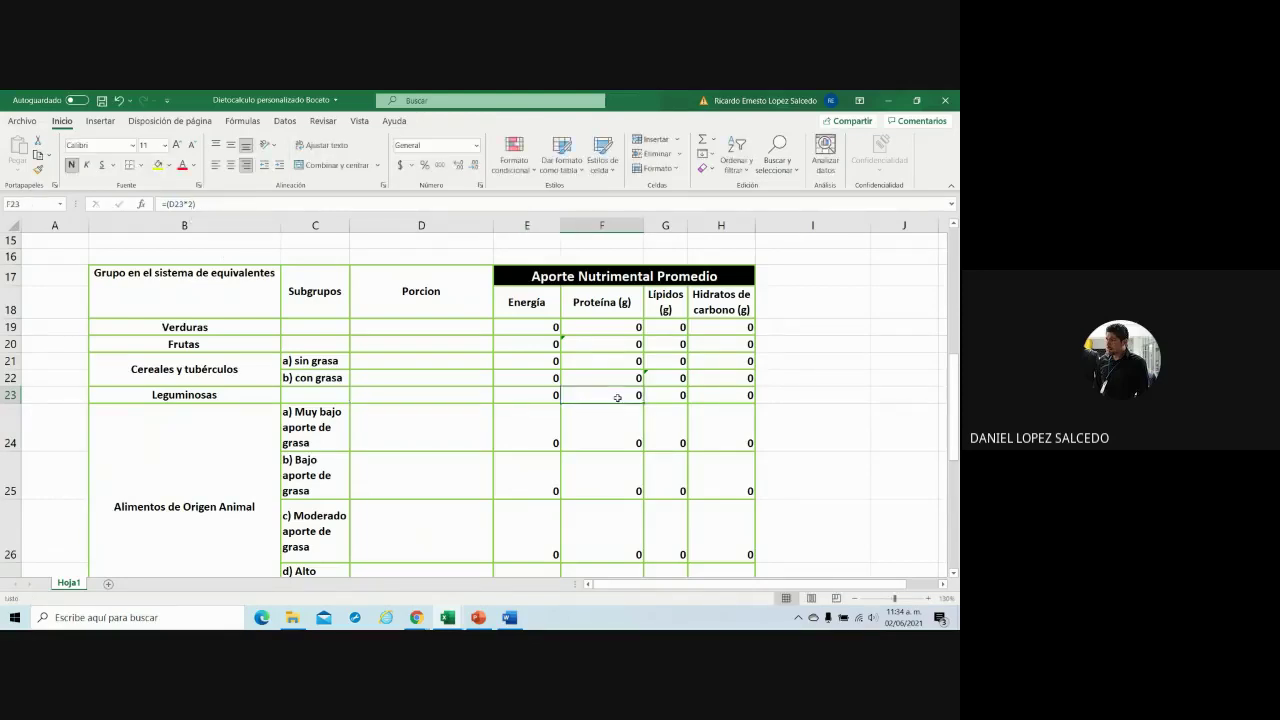
{"action": "left_click", "coordinate": [195, 204]}
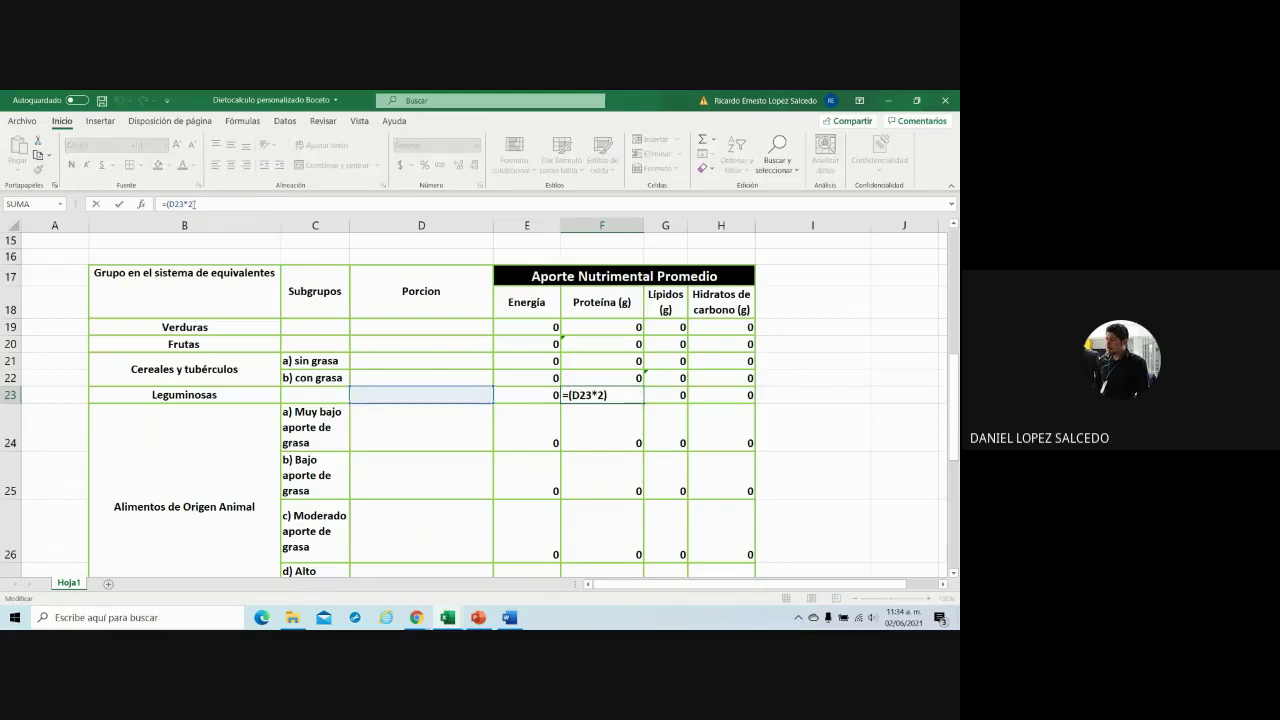
{"action": "key", "text": "BackSpace"}
{"action": "type", "text": "8"}
{"action": "key", "text": "Tab"}
- Set the Leguminosas lipid multiplier to 1 and carbohydrates to 20
{"action": "left_click", "coordinate": [196, 204]}
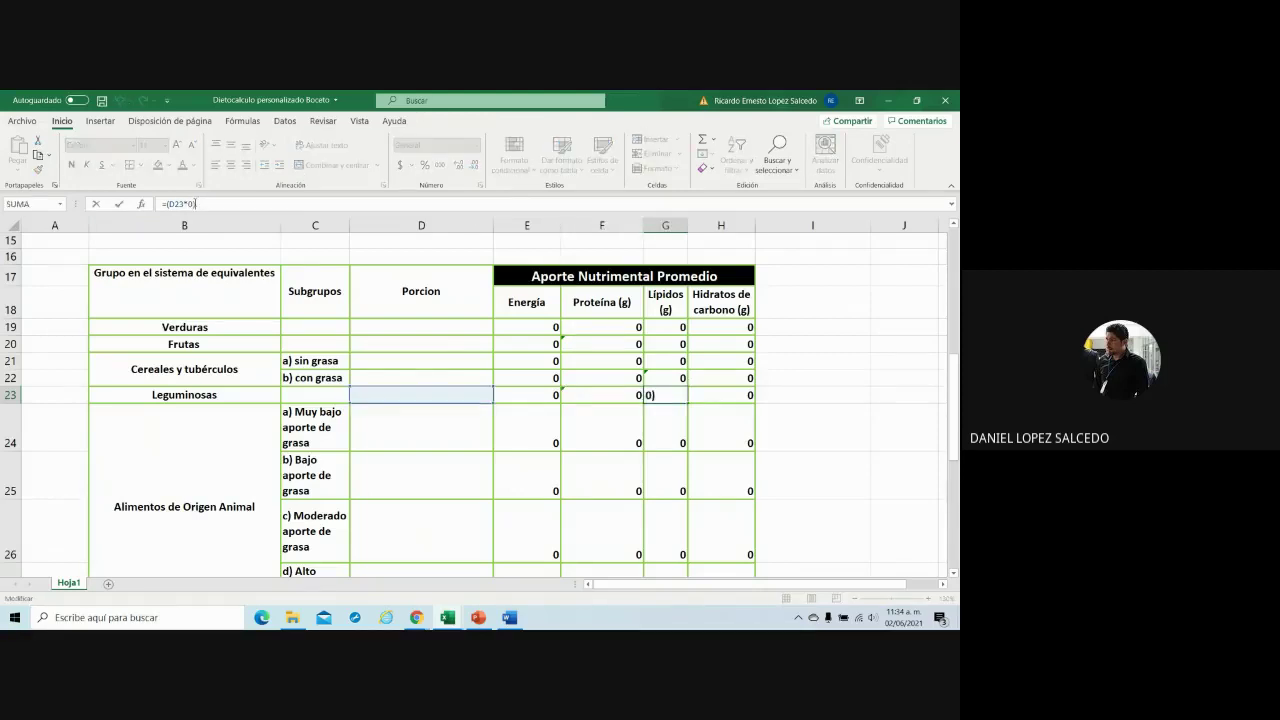
{"action": "type", "text": "1"}
{"action": "key", "text": "BackSpace"}
{"action": "key", "text": "BackSpace"}
{"action": "type", "text": "1)"}
{"action": "key", "text": "Return"}
{"action": "left_click", "coordinate": [732, 394]}
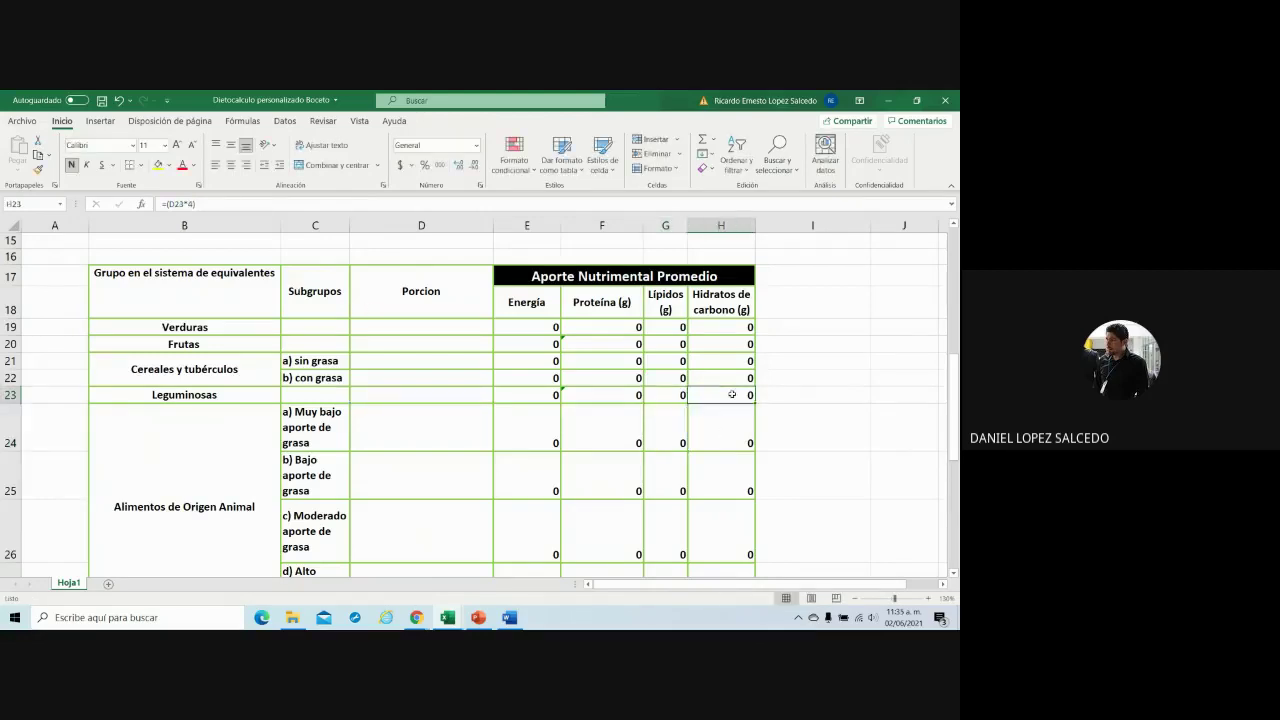
{"action": "left_click", "coordinate": [194, 203]}
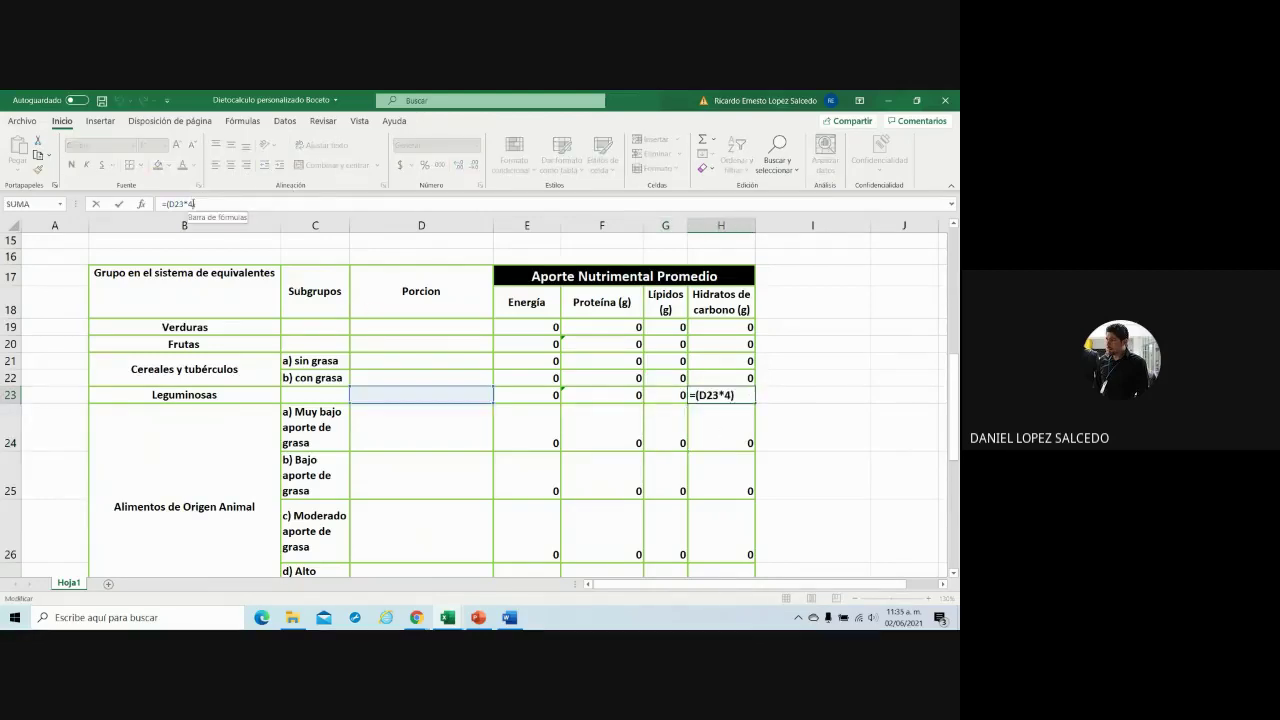
{"action": "key", "text": "BackSpace"}
{"action": "type", "text": "20"}
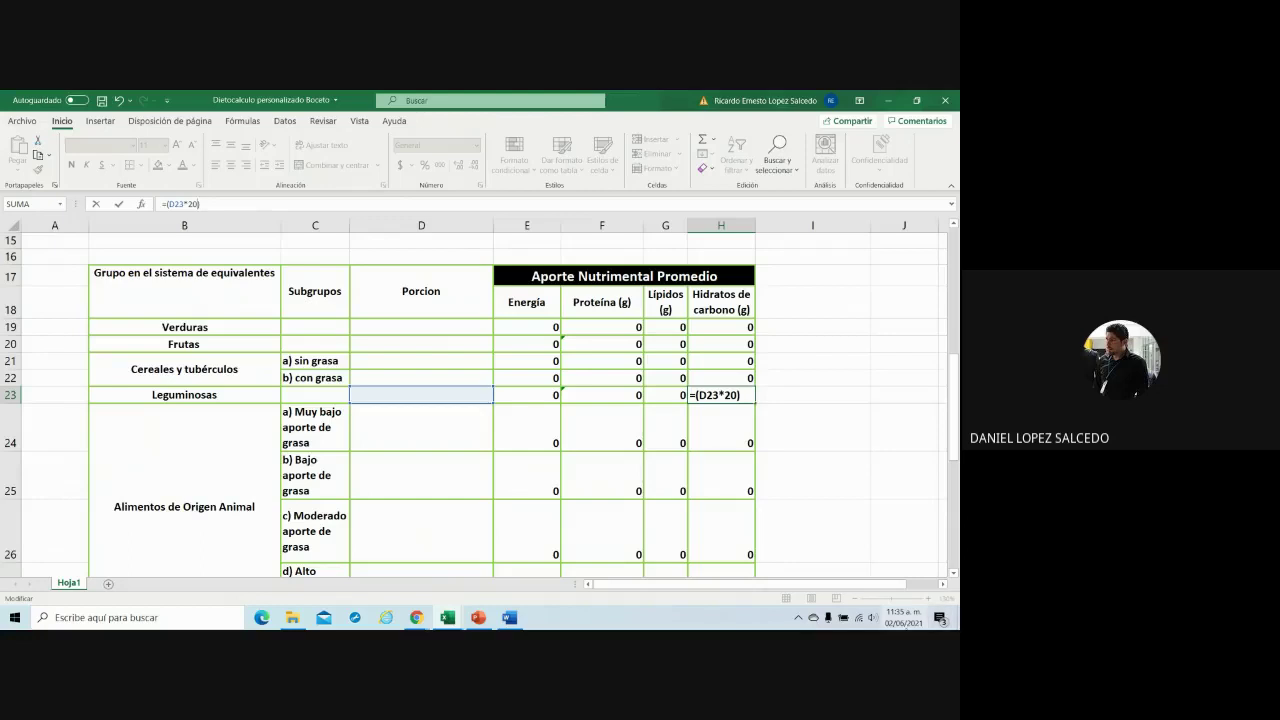
{"action": "left_click", "coordinate": [538, 423]}
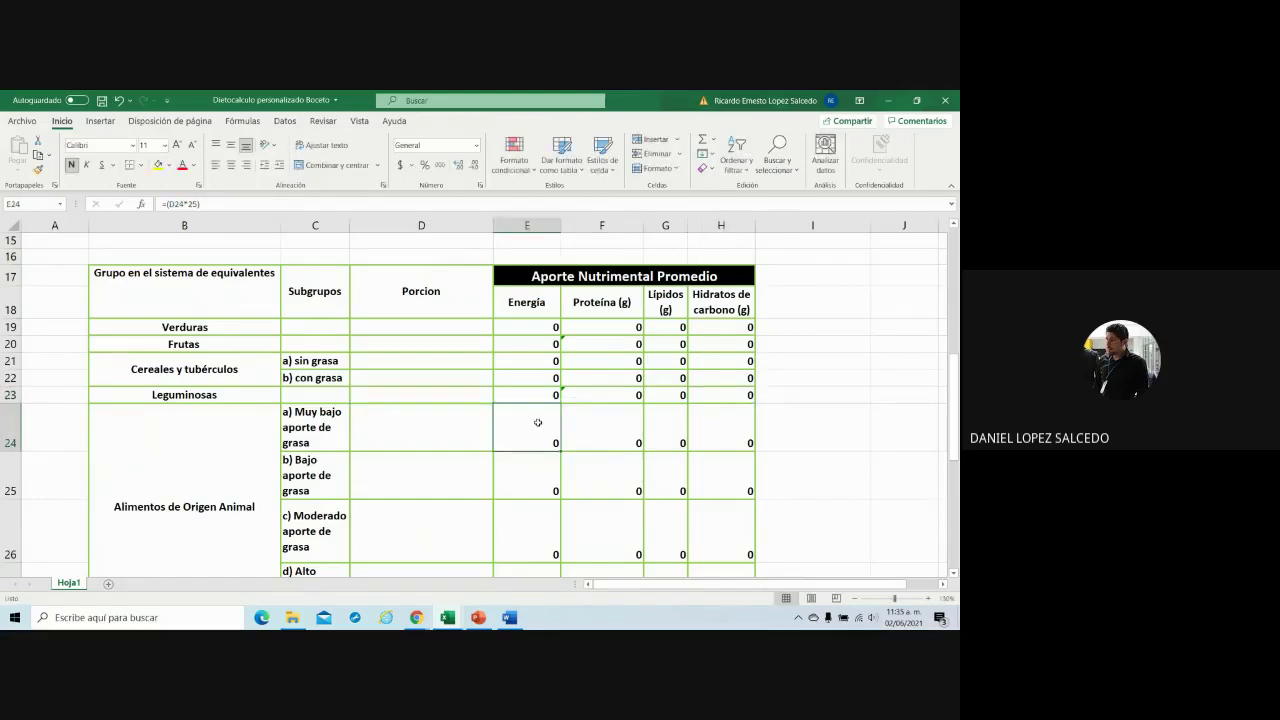
- Save the workbook and return to cell E24
{"action": "left_click", "coordinate": [102, 101]}
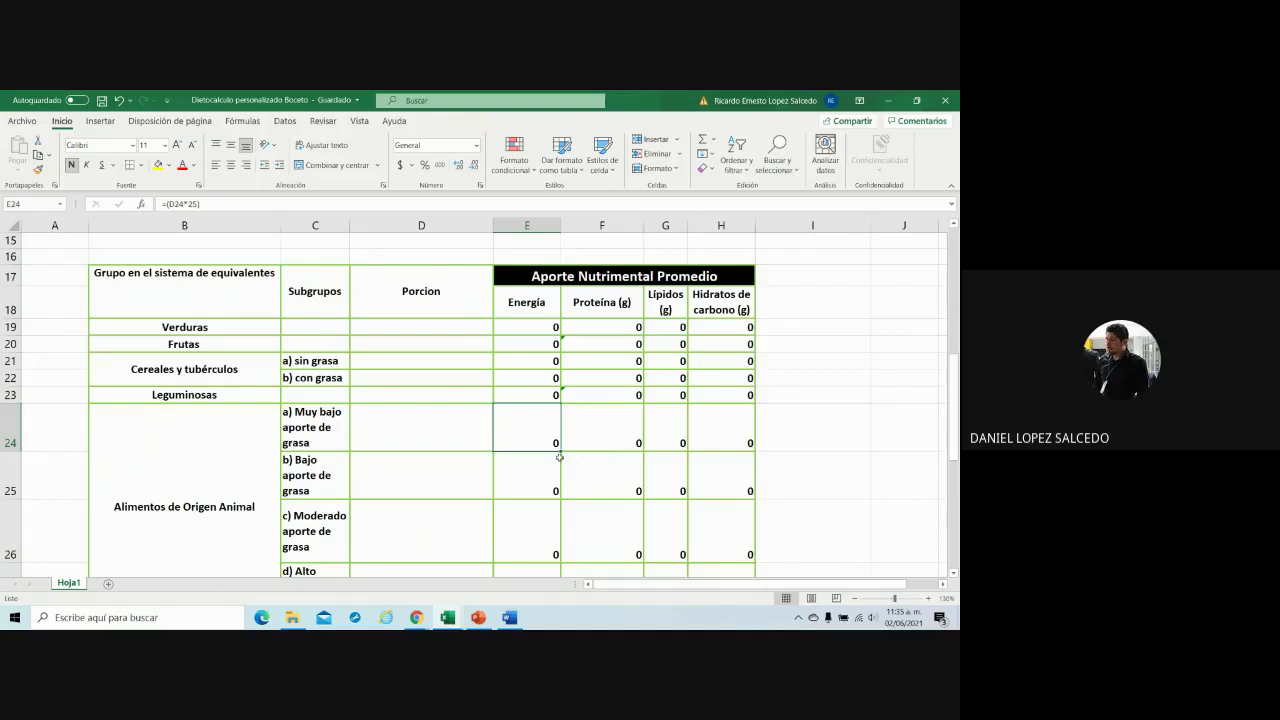
{"action": "scroll", "coordinate": [560, 457], "scroll_direction": "down", "scroll_amount": 1}
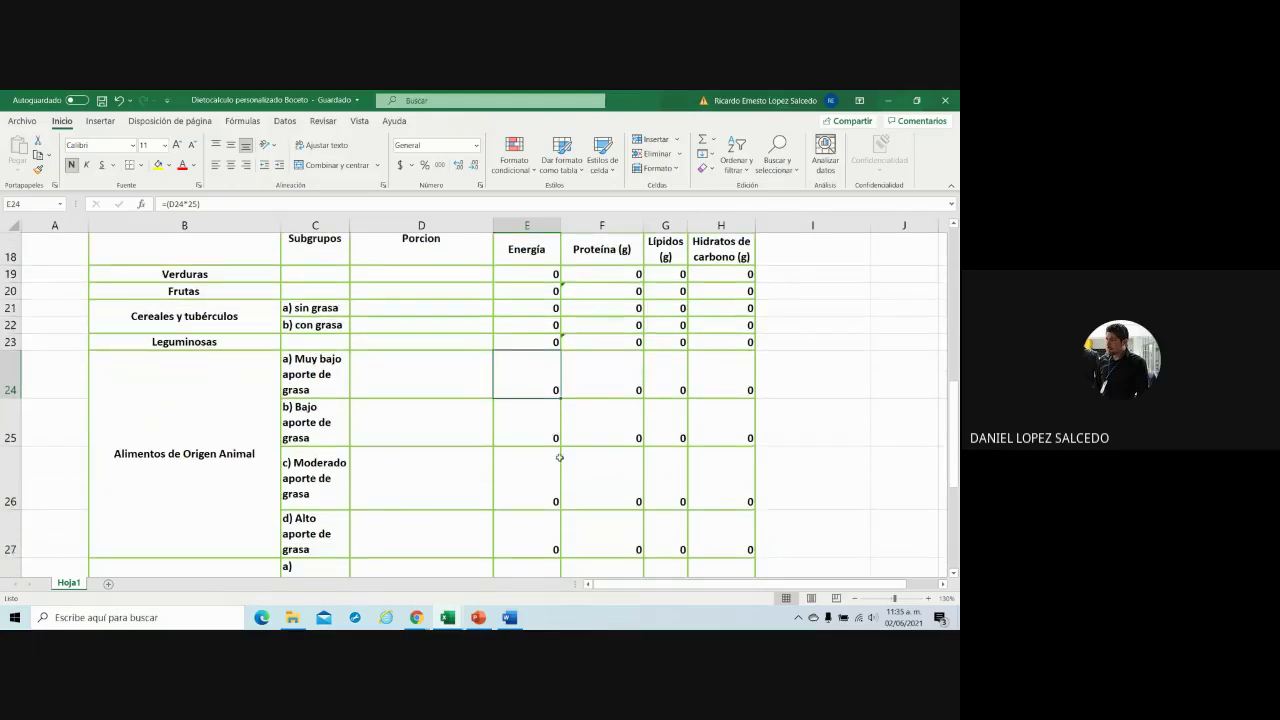
{"action": "left_click", "coordinate": [550, 428]}
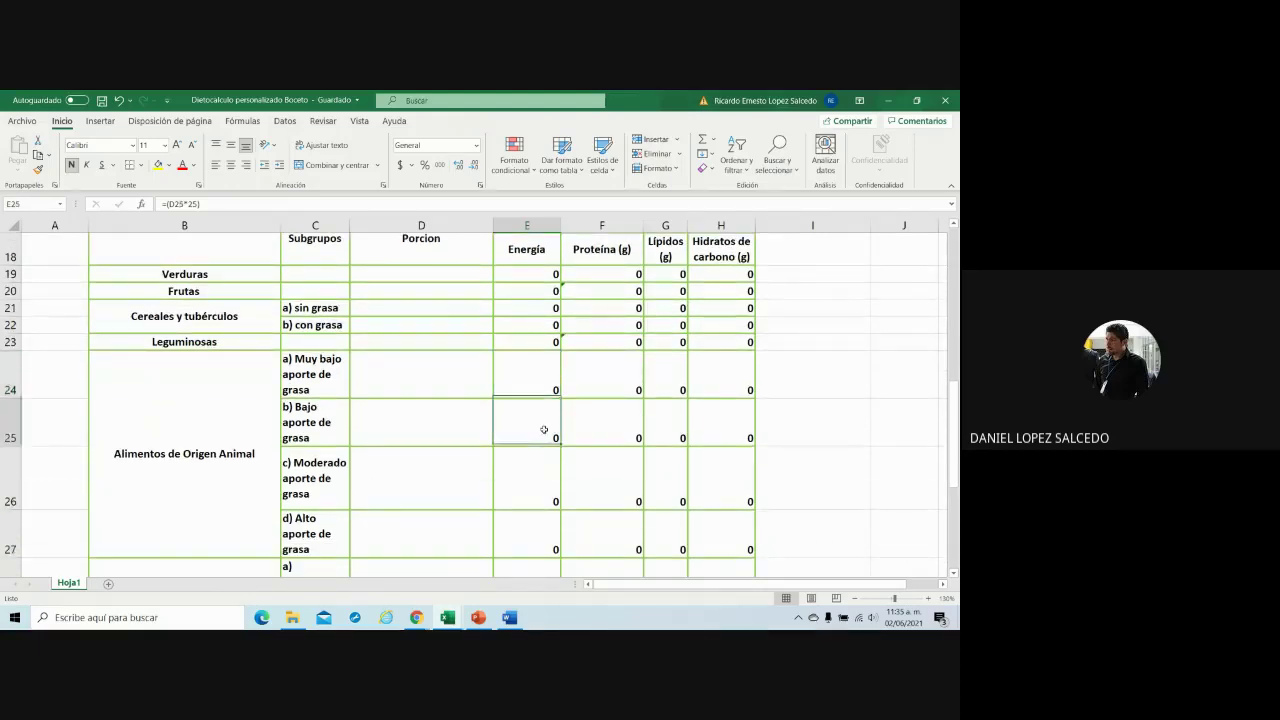
{"action": "left_click", "coordinate": [539, 383]}
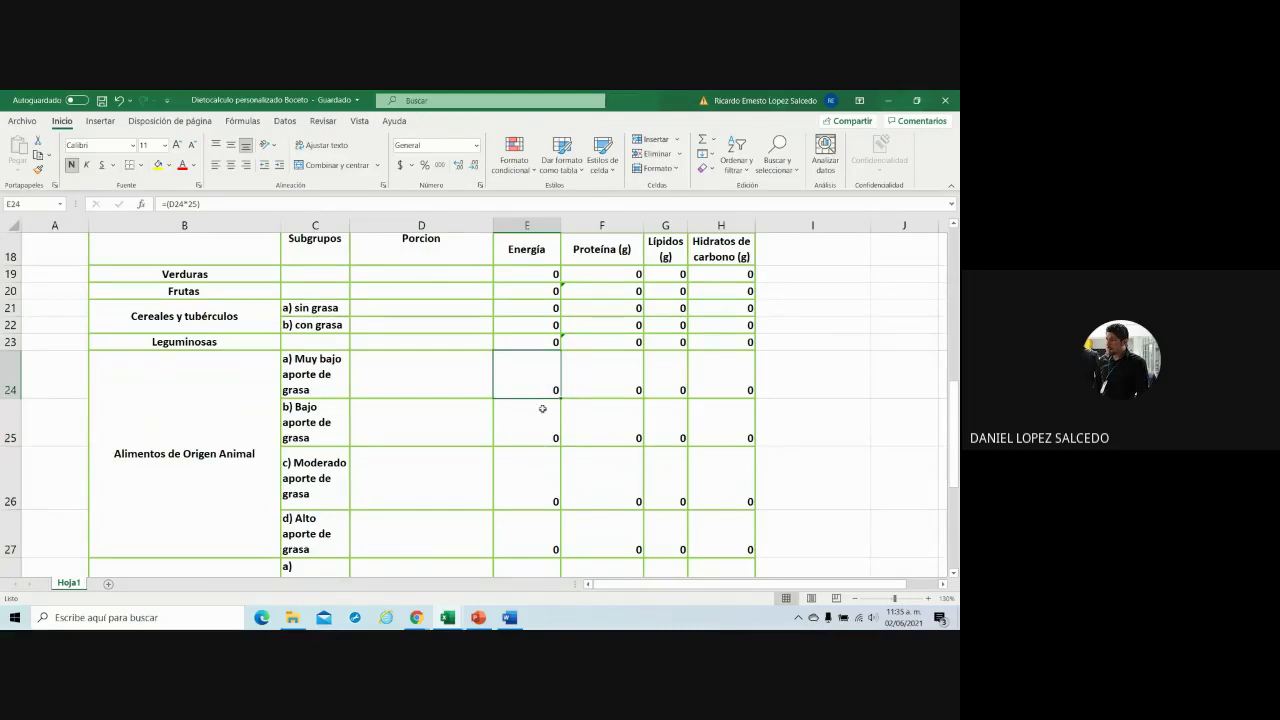
{"action": "left_click", "coordinate": [543, 440]}
{"action": "left_click", "coordinate": [552, 381]}
- Set the Muy bajo aporte de grasa energy multiplier to 40 and protein to 7
{"action": "left_click", "coordinate": [194, 205]}
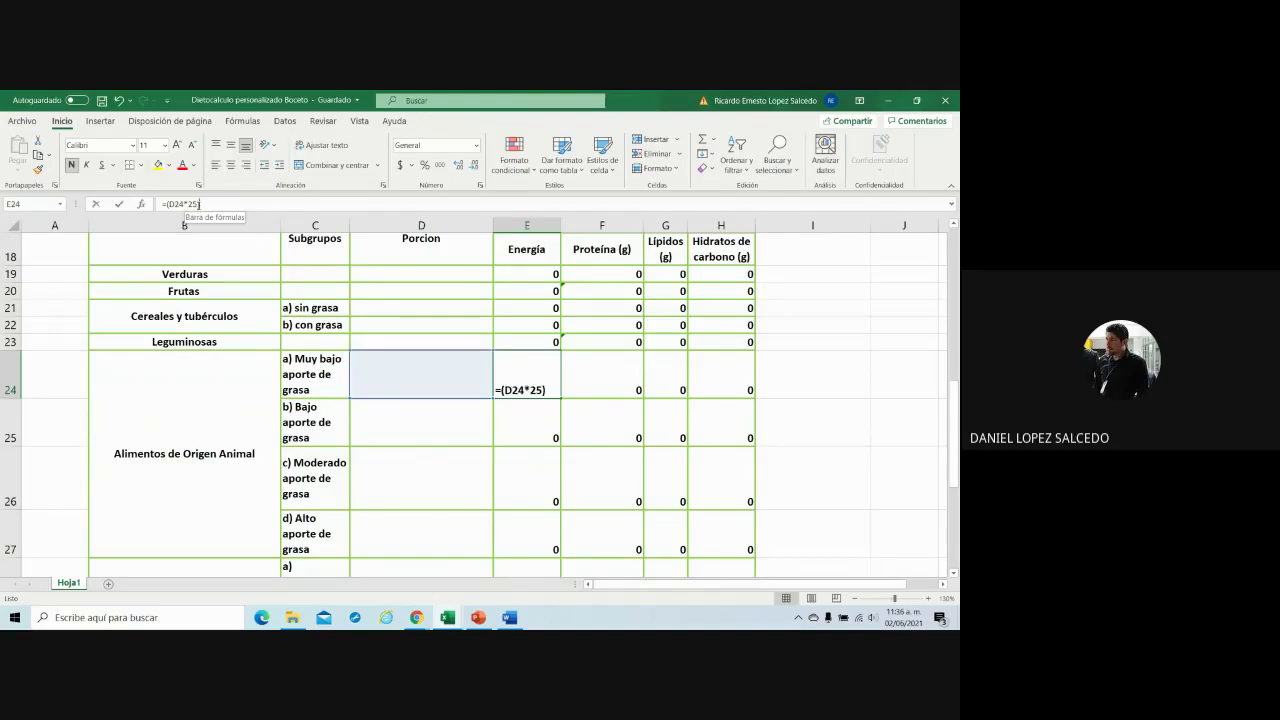
{"action": "key", "text": "BackSpace"}
{"action": "key", "text": "BackSpace"}
{"action": "type", "text": "40"}
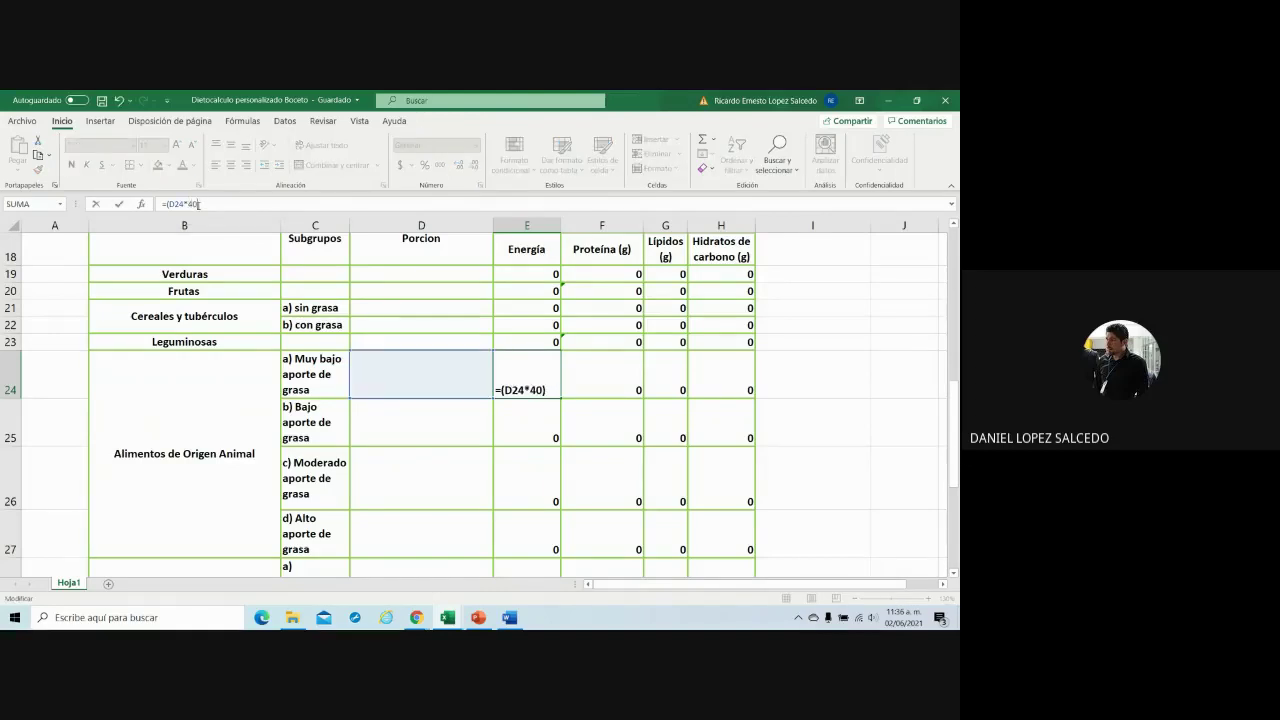
{"action": "left_click", "coordinate": [628, 388]}
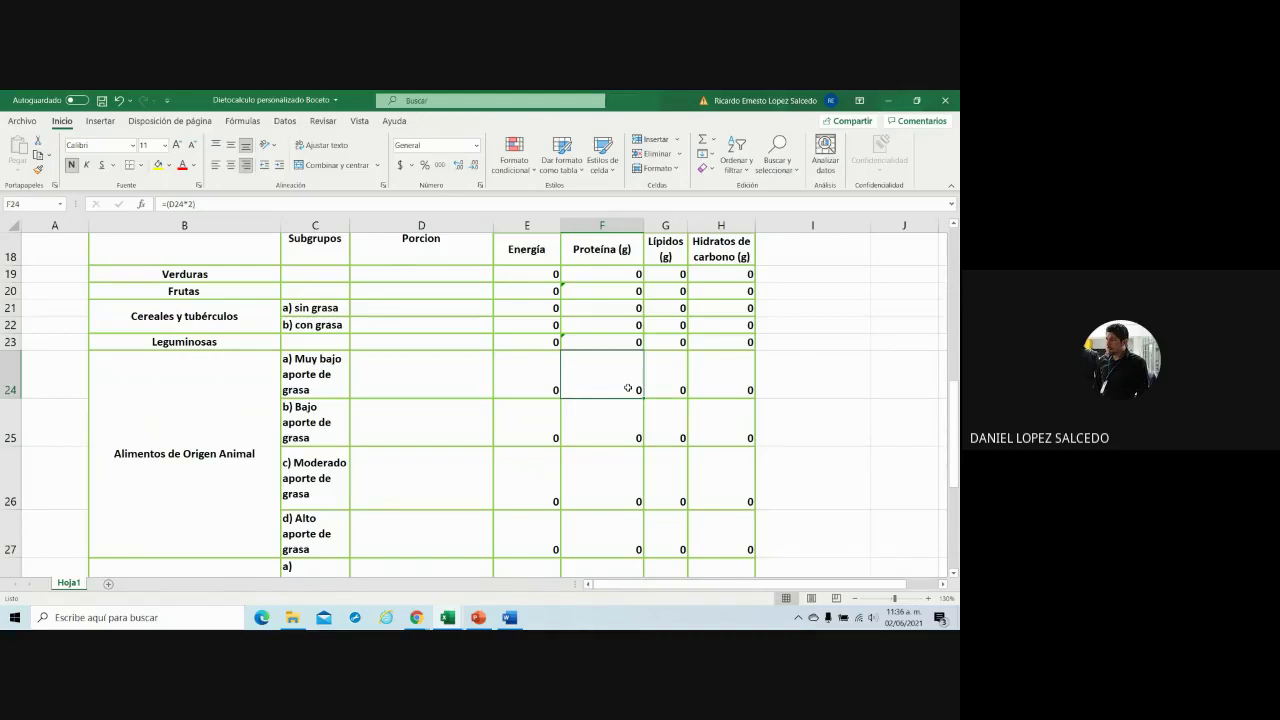
{"action": "left_click", "coordinate": [196, 205]}
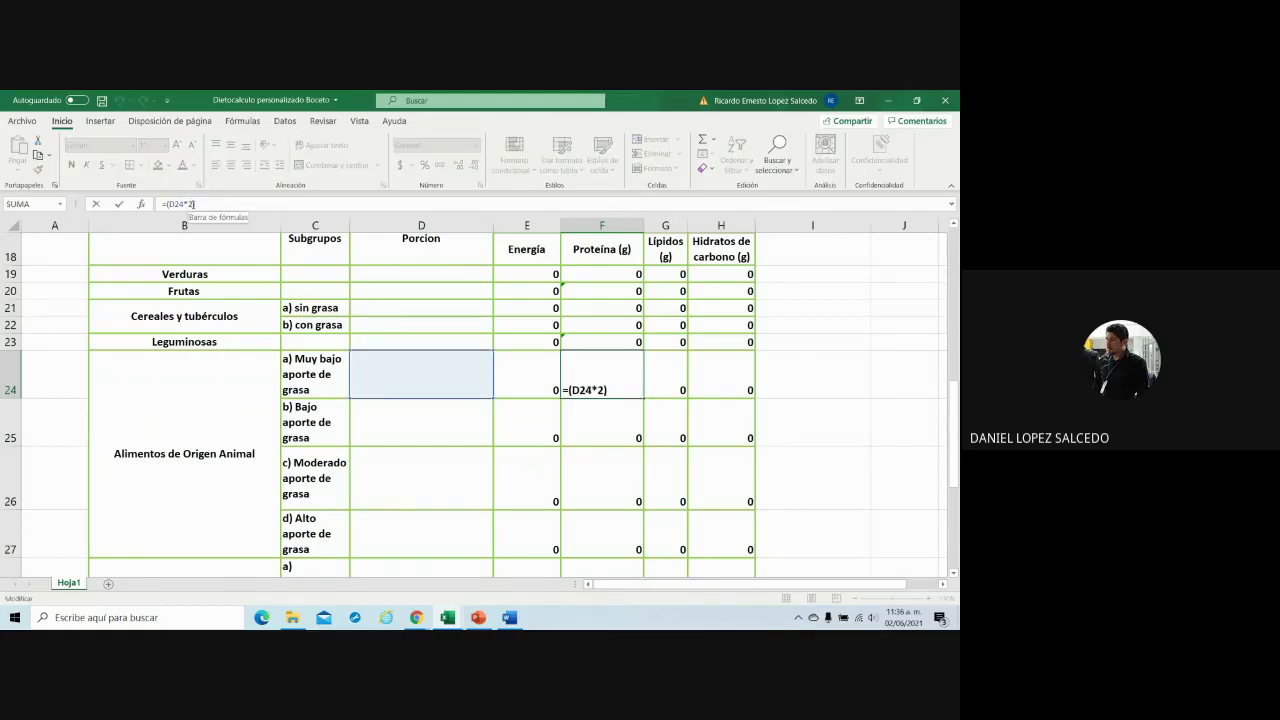
{"action": "key", "text": "BackSpace"}
{"action": "type", "text": "1"}
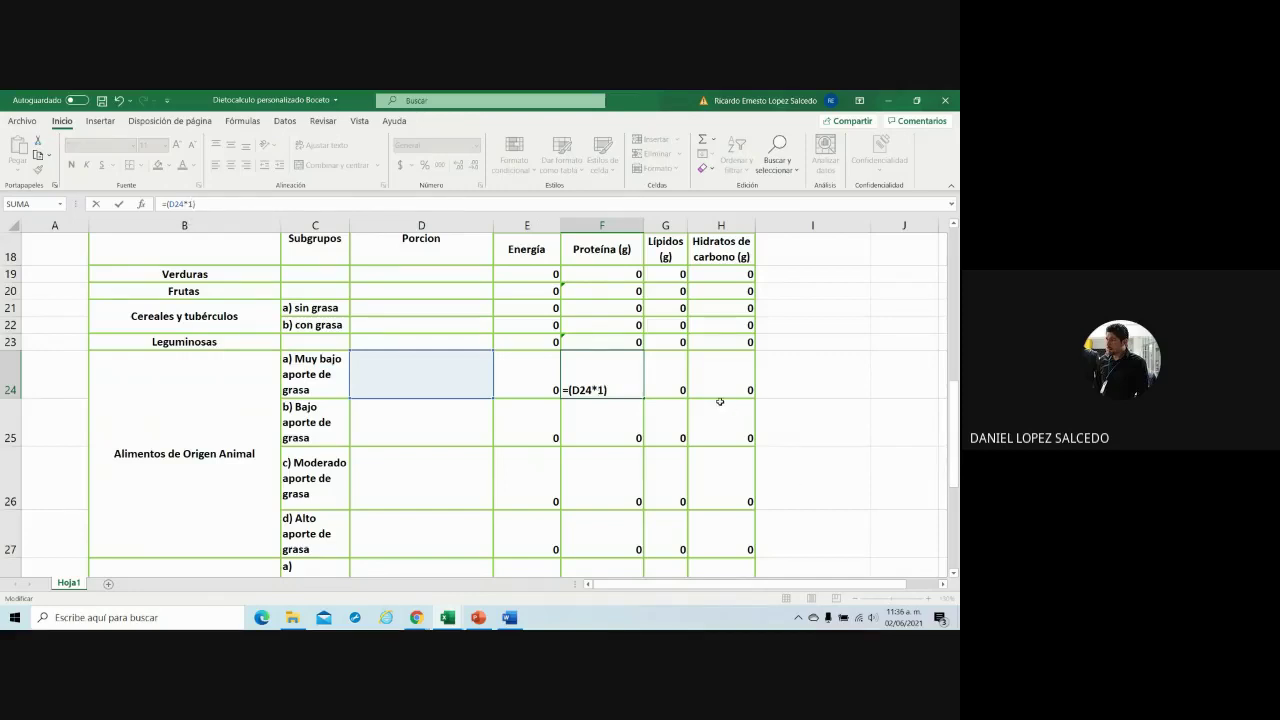
{"action": "left_click", "coordinate": [720, 381]}
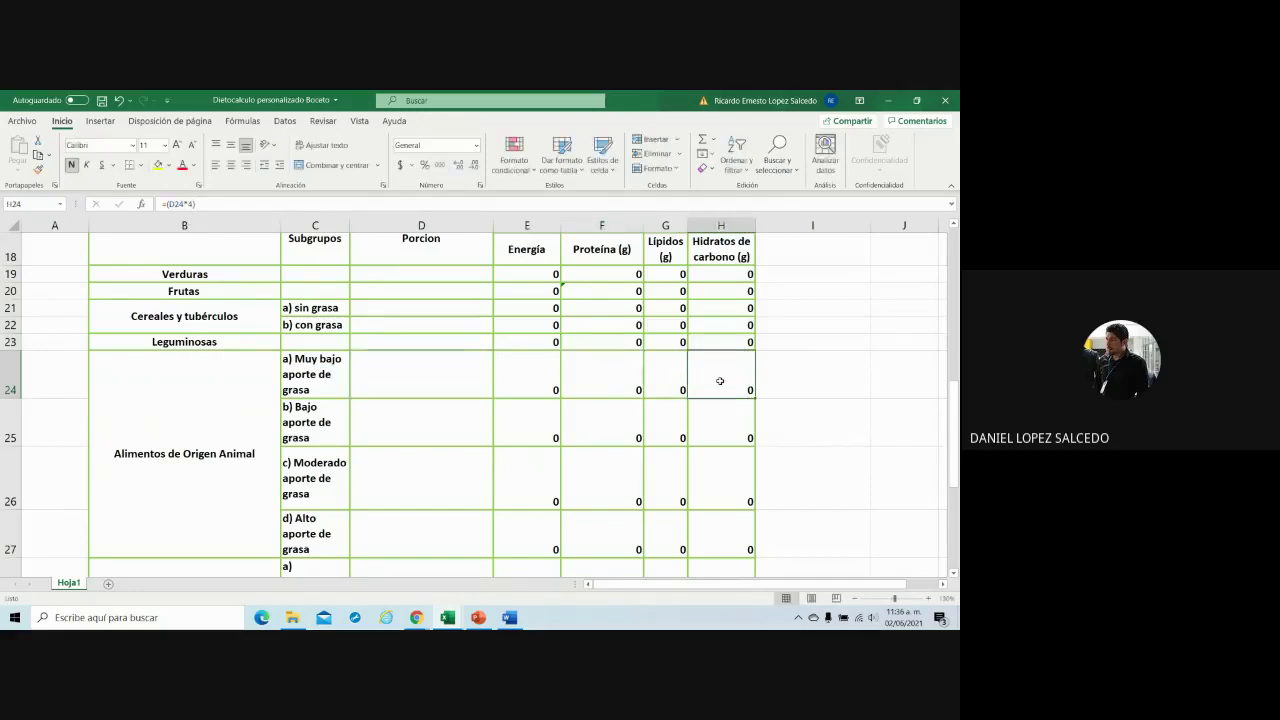
{"action": "left_click", "coordinate": [610, 384]}
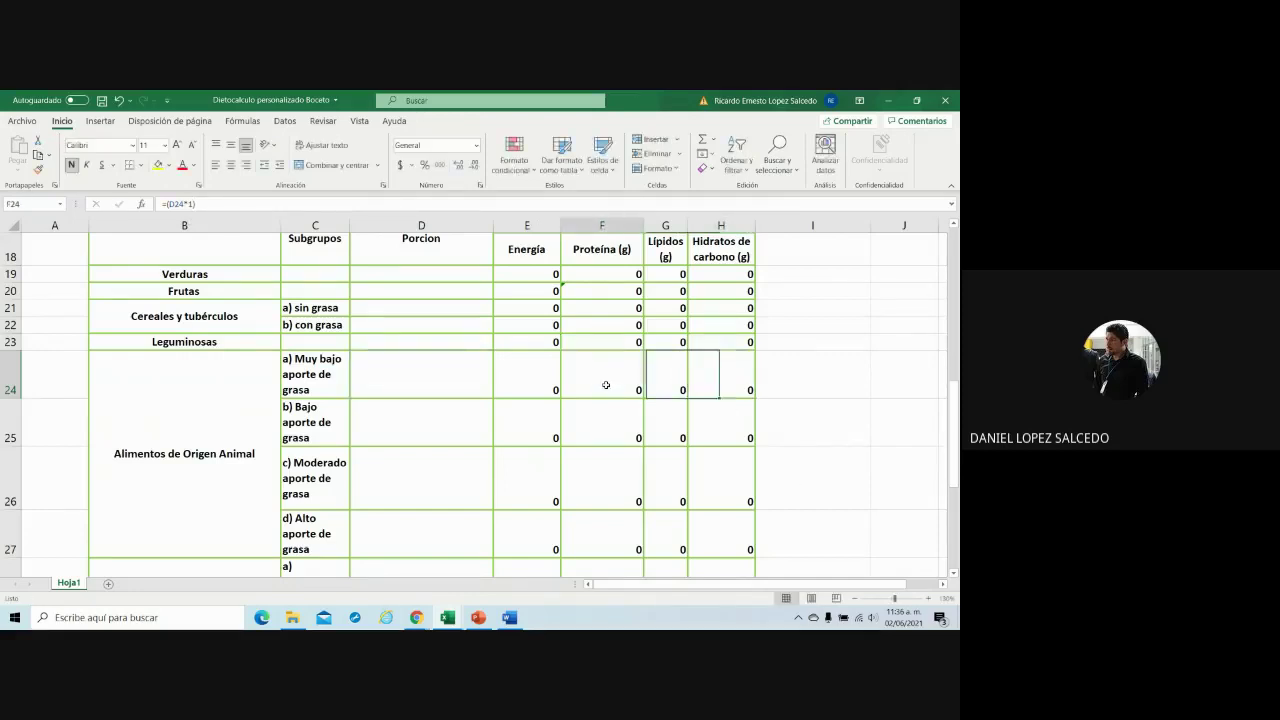
{"action": "left_click", "coordinate": [192, 205]}
{"action": "key", "text": "BackSpace"}
{"action": "type", "text": "7"}
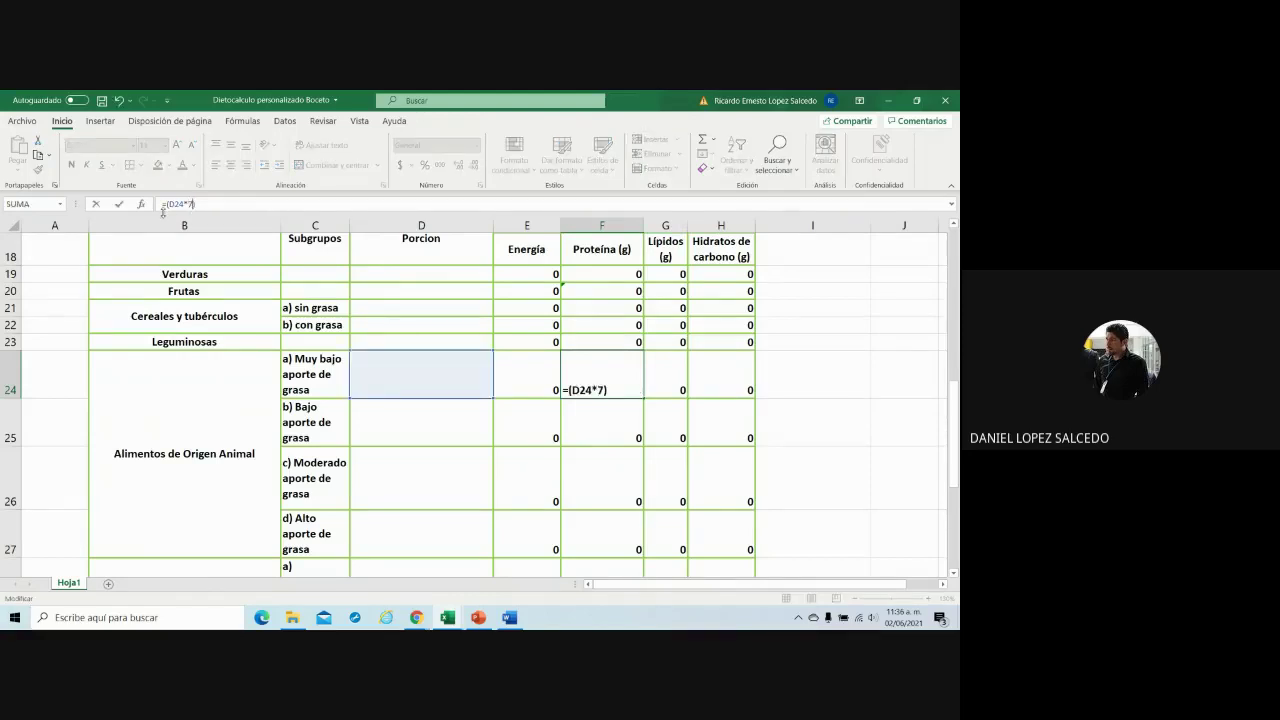
{"action": "left_click", "coordinate": [684, 384]}
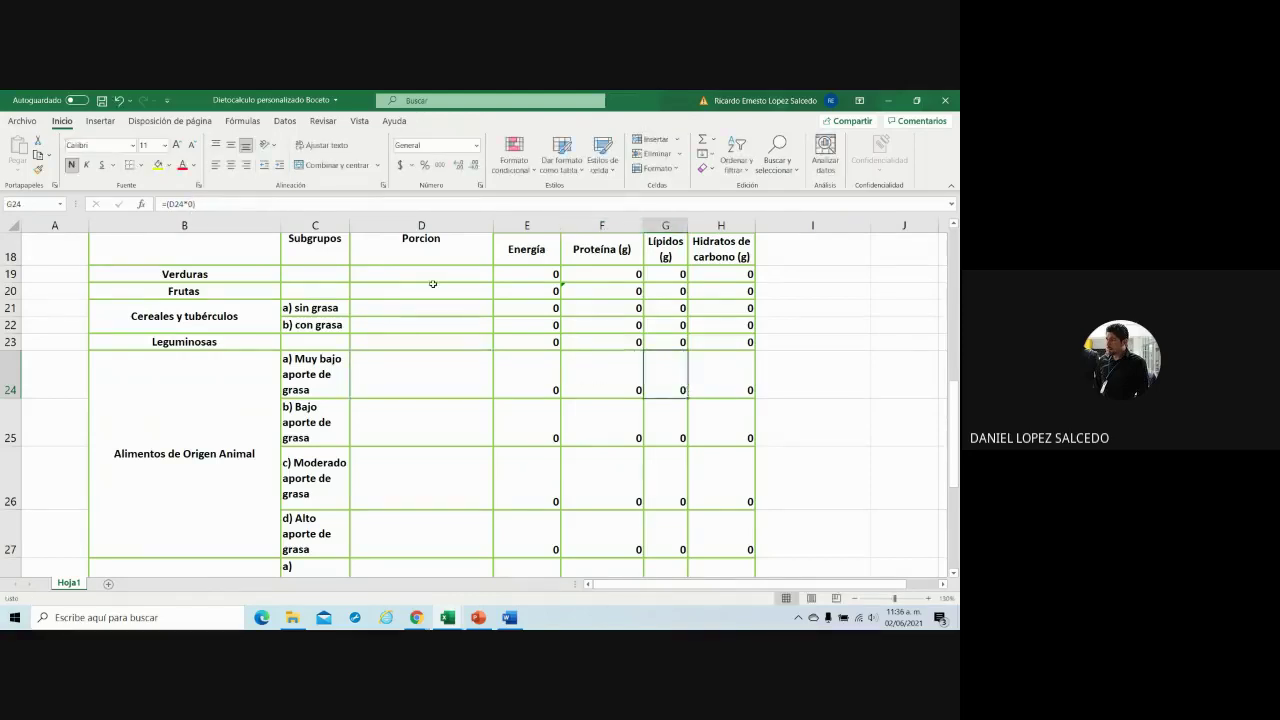
- Change G24 to =(D24*1) and H24 to =(D24*0)
{"action": "left_click", "coordinate": [194, 205]}
{"action": "key", "text": "BackSpace"}
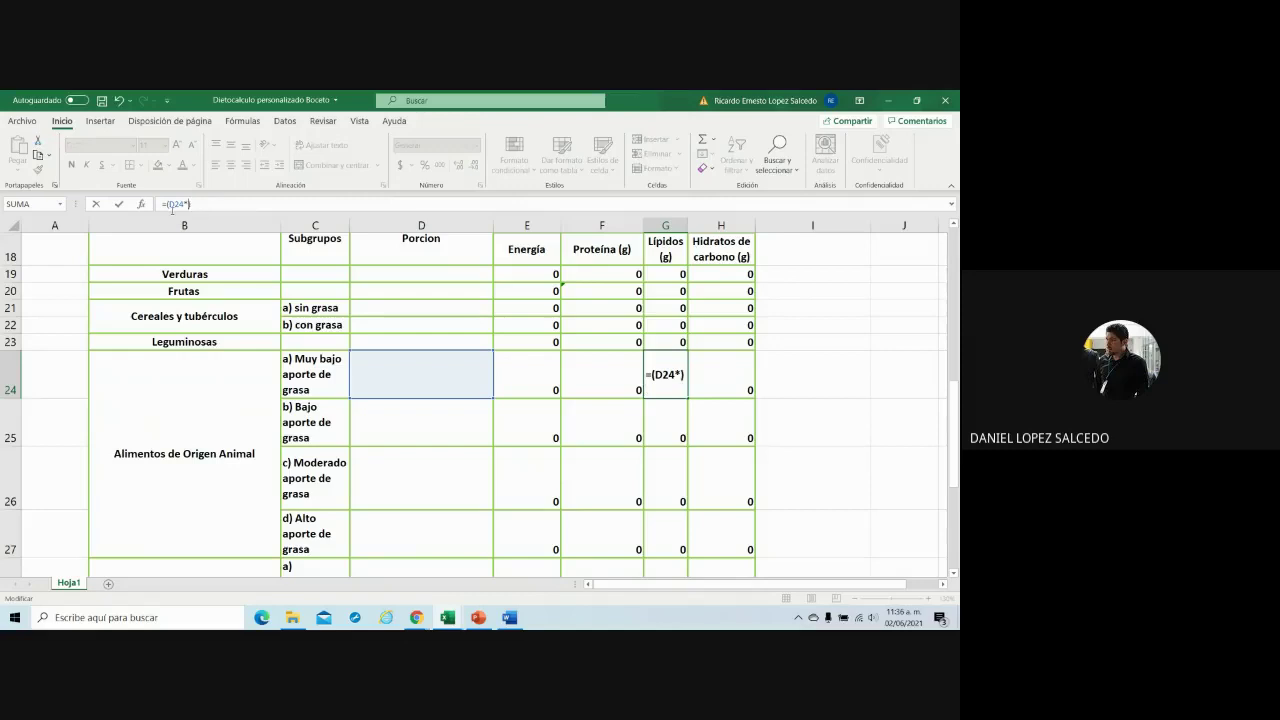
{"action": "type", "text": "1"}
{"action": "key", "text": "Tab"}
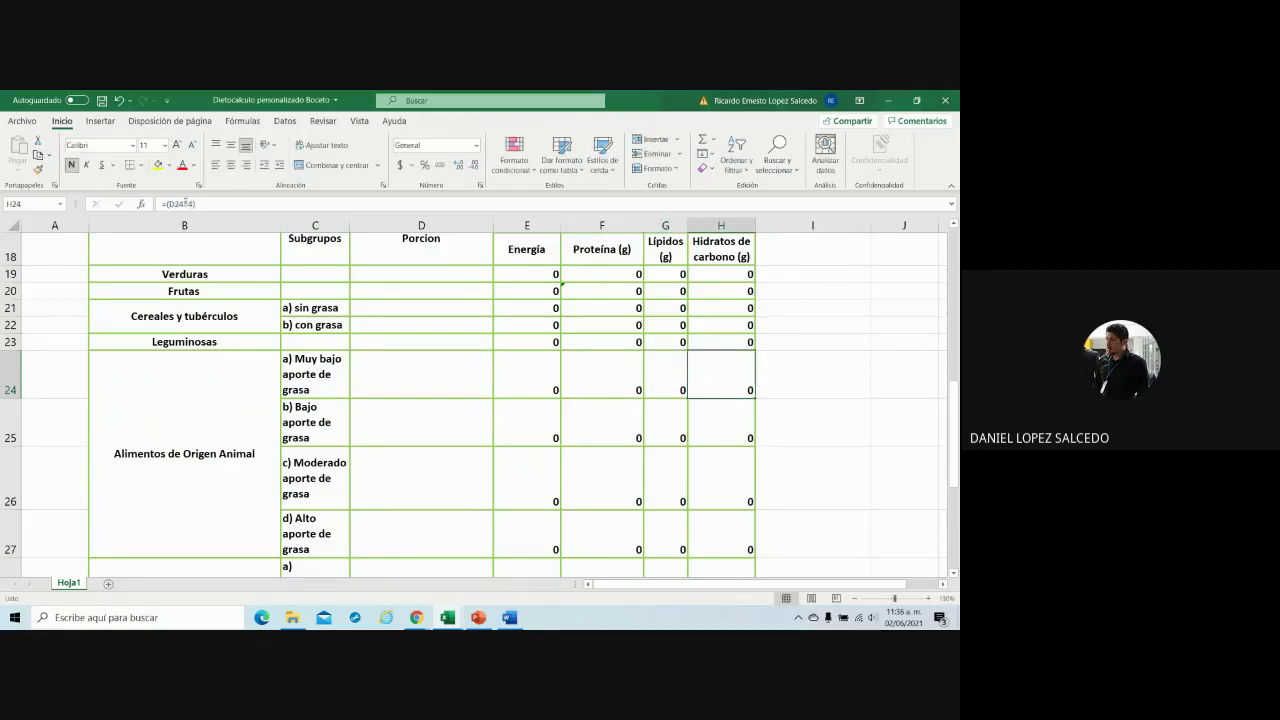
{"action": "left_click", "coordinate": [193, 204]}
{"action": "key", "text": "BackSpace"}
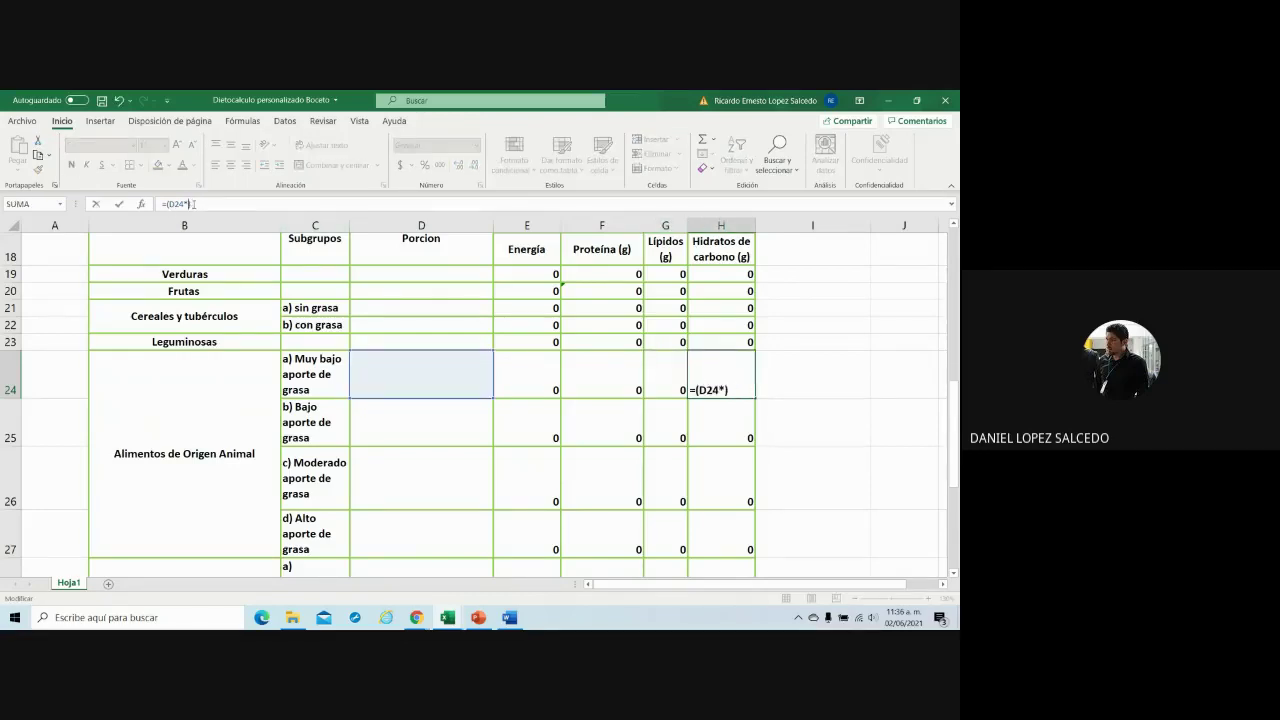
{"action": "type", "text": "0"}
{"action": "left_click", "coordinate": [860, 399]}
- Fill the E24:H24 formulas down to row 27 and check the carbohydrate results
{"action": "scroll", "coordinate": [521, 424], "scroll_direction": "down", "scroll_amount": 1}
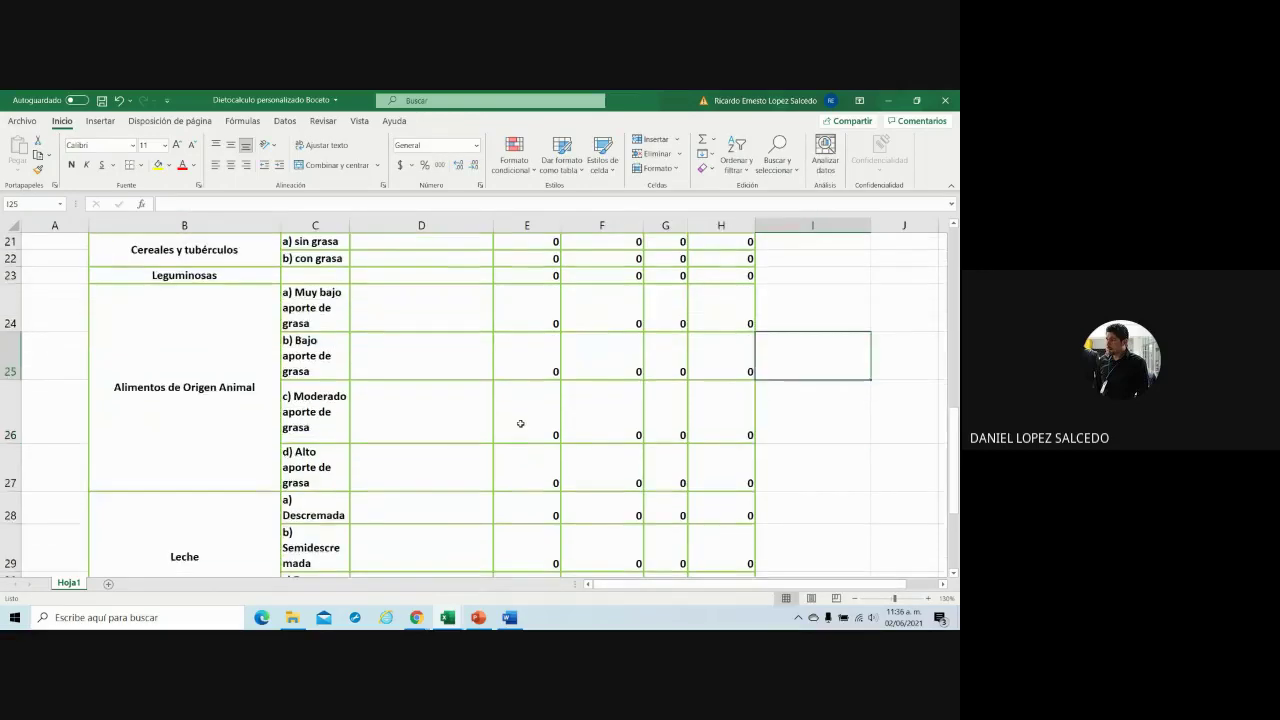
{"action": "left_click", "coordinate": [526, 311]}
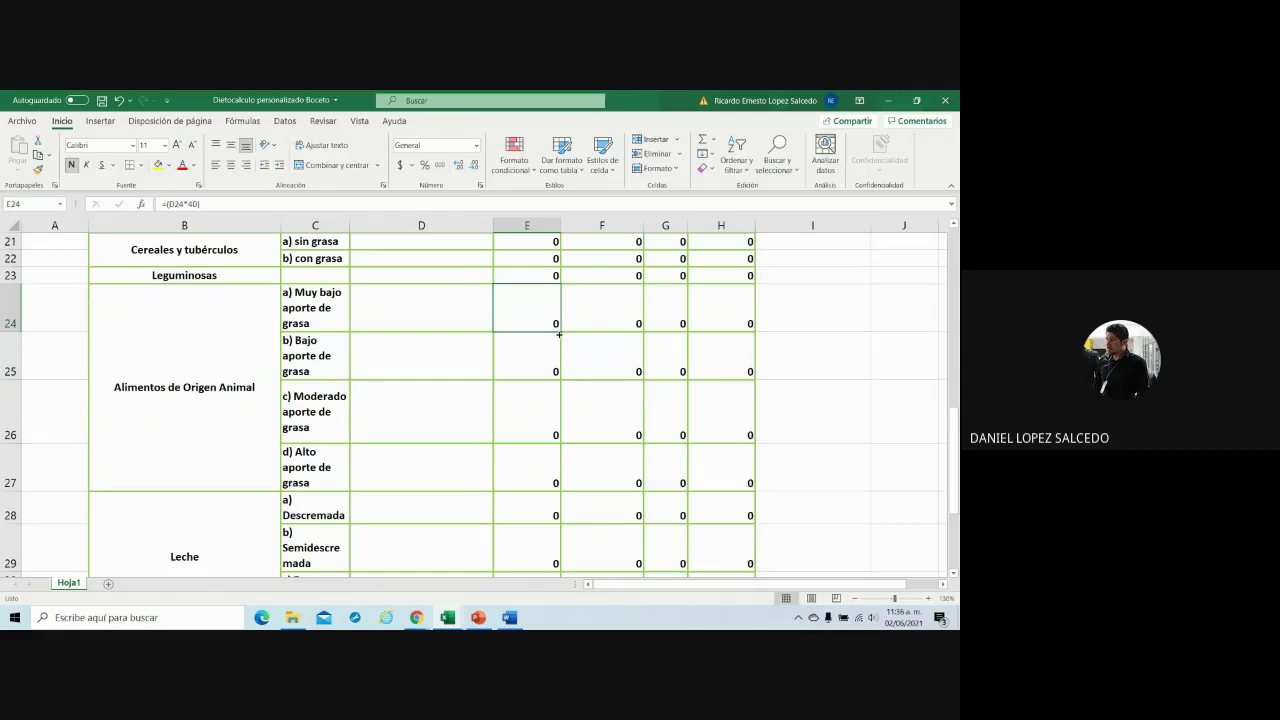
{"action": "left_click_drag", "start_coordinate": [559, 335], "coordinate": [555, 483]}
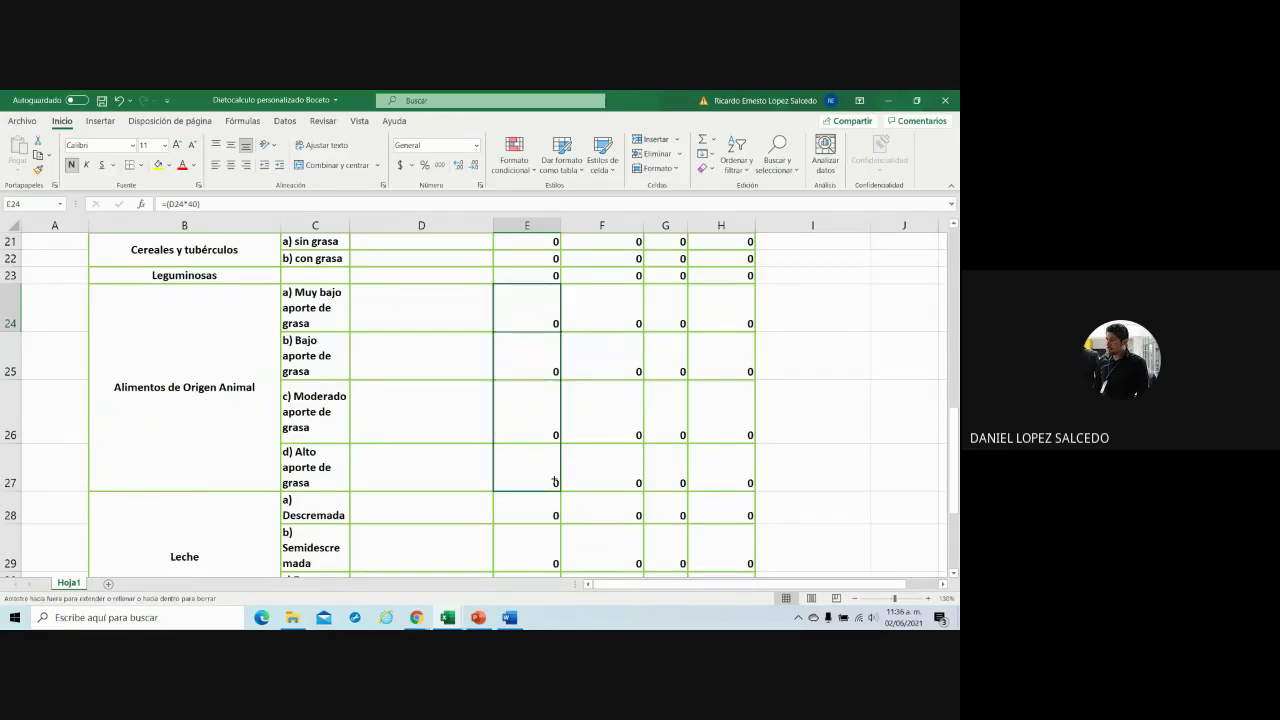
{"action": "left_click", "coordinate": [628, 322]}
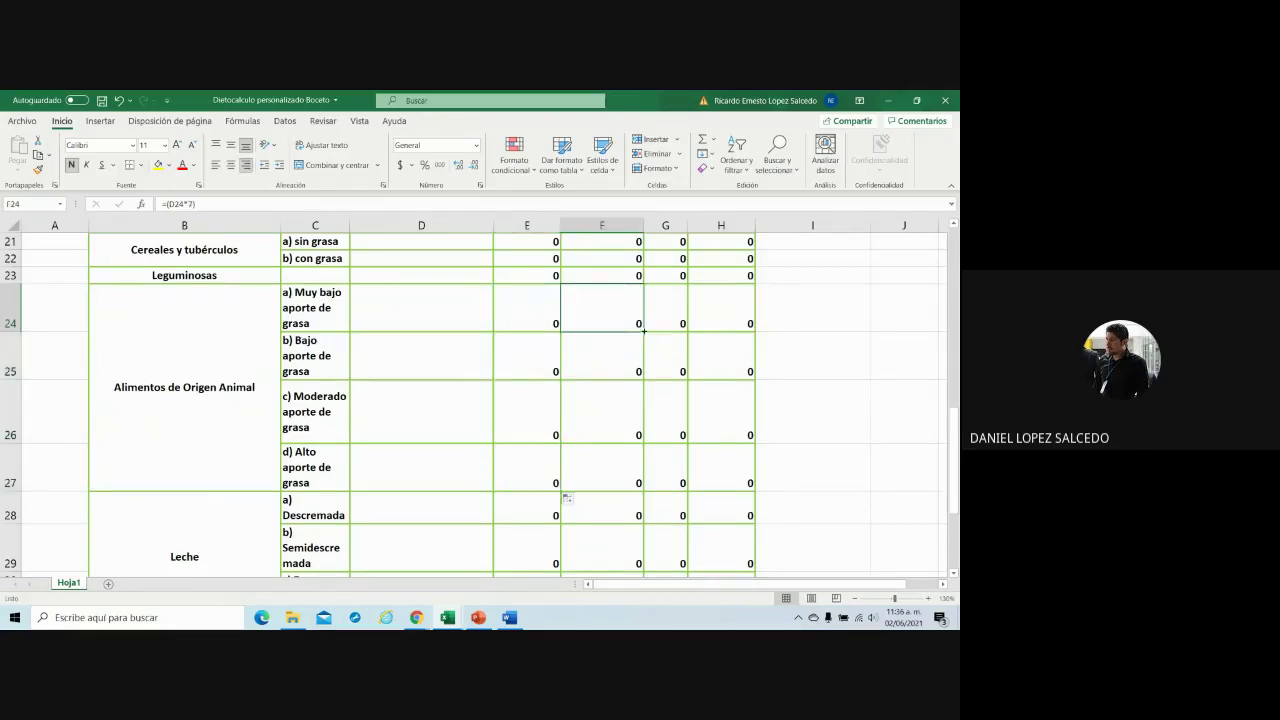
{"action": "left_click_drag", "start_coordinate": [640, 342], "coordinate": [640, 483]}
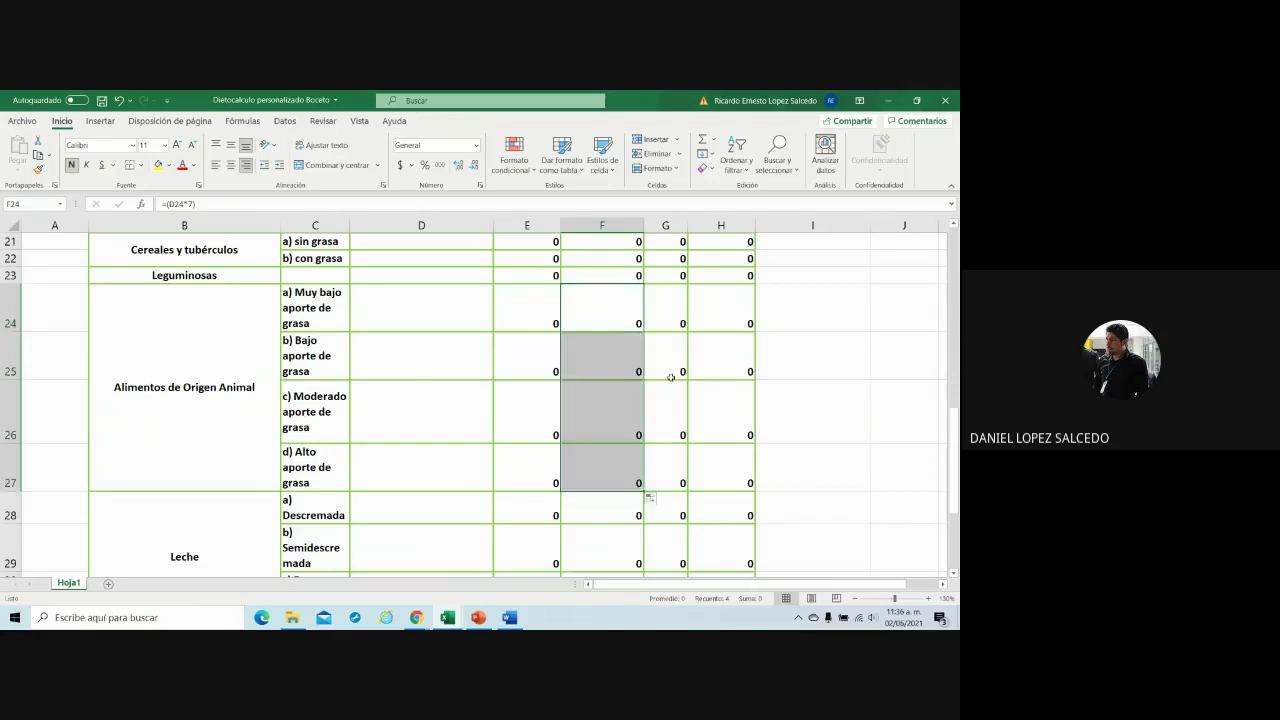
{"action": "left_click", "coordinate": [679, 326]}
{"action": "left_click_drag", "start_coordinate": [680, 326], "coordinate": [688, 483]}
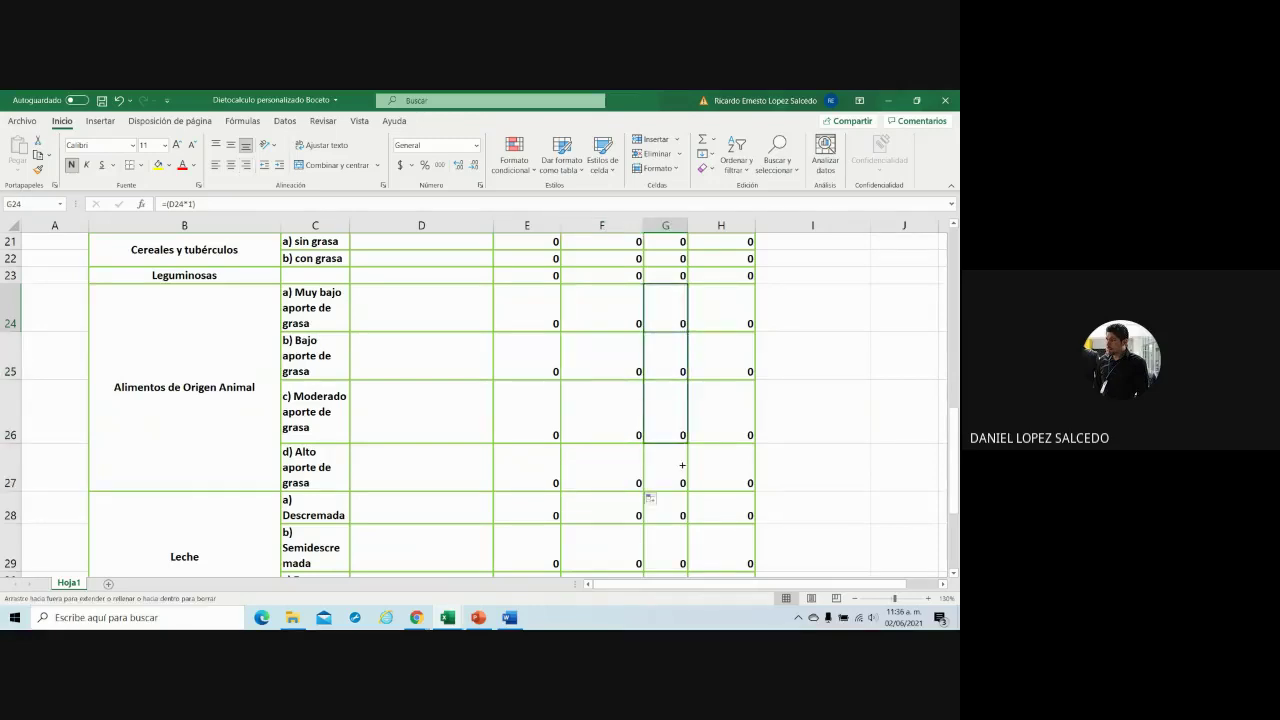
{"action": "left_click", "coordinate": [729, 320]}
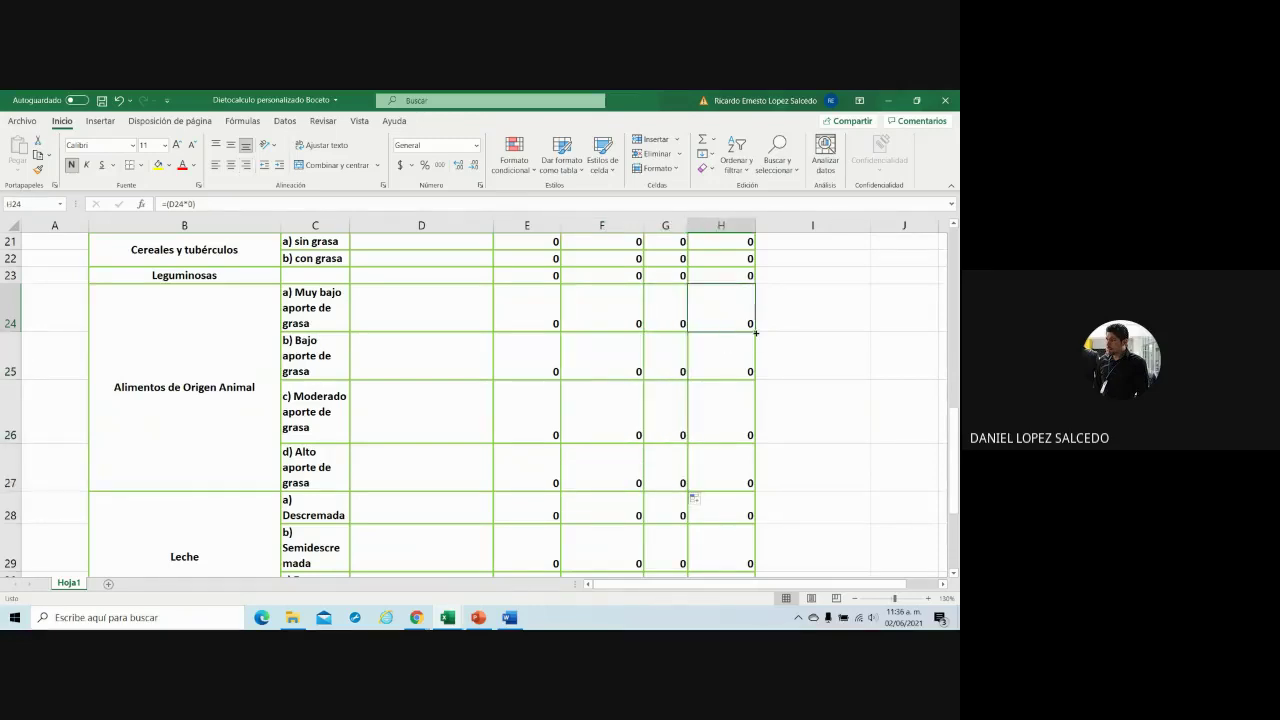
{"action": "left_click_drag", "start_coordinate": [756, 331], "coordinate": [752, 486]}
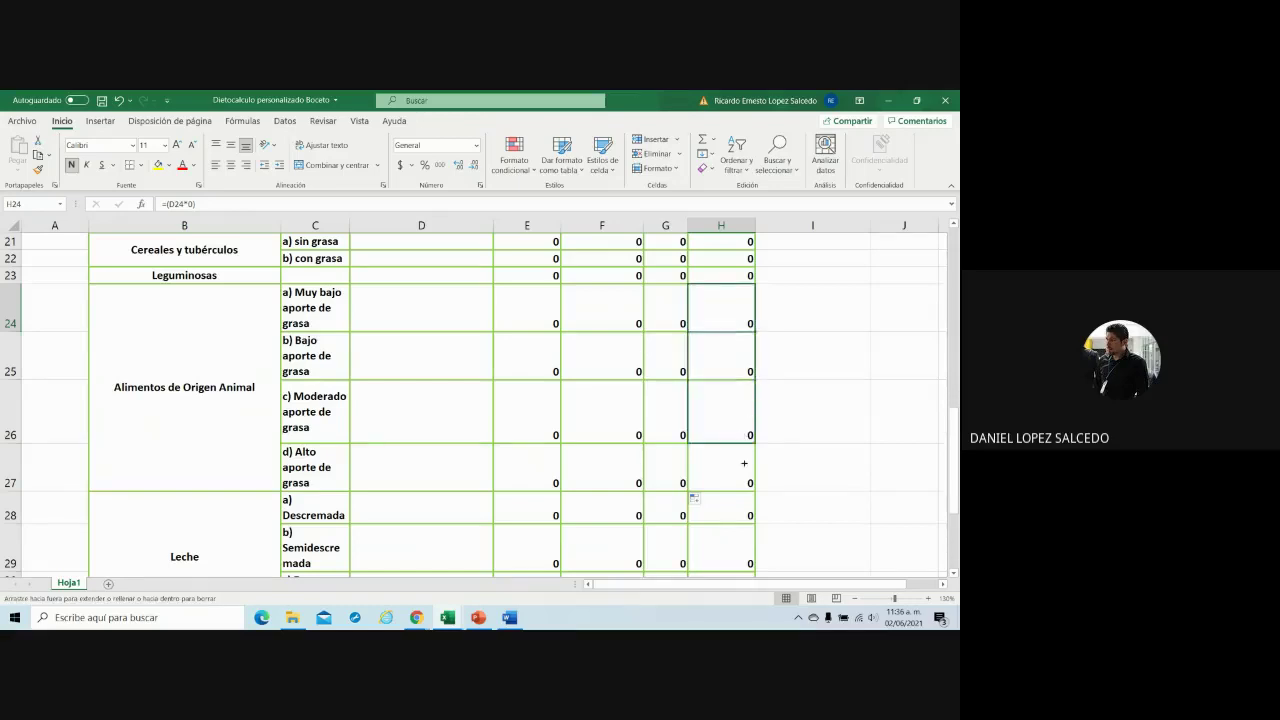
{"action": "left_click", "coordinate": [809, 415]}
{"action": "left_click", "coordinate": [725, 303]}
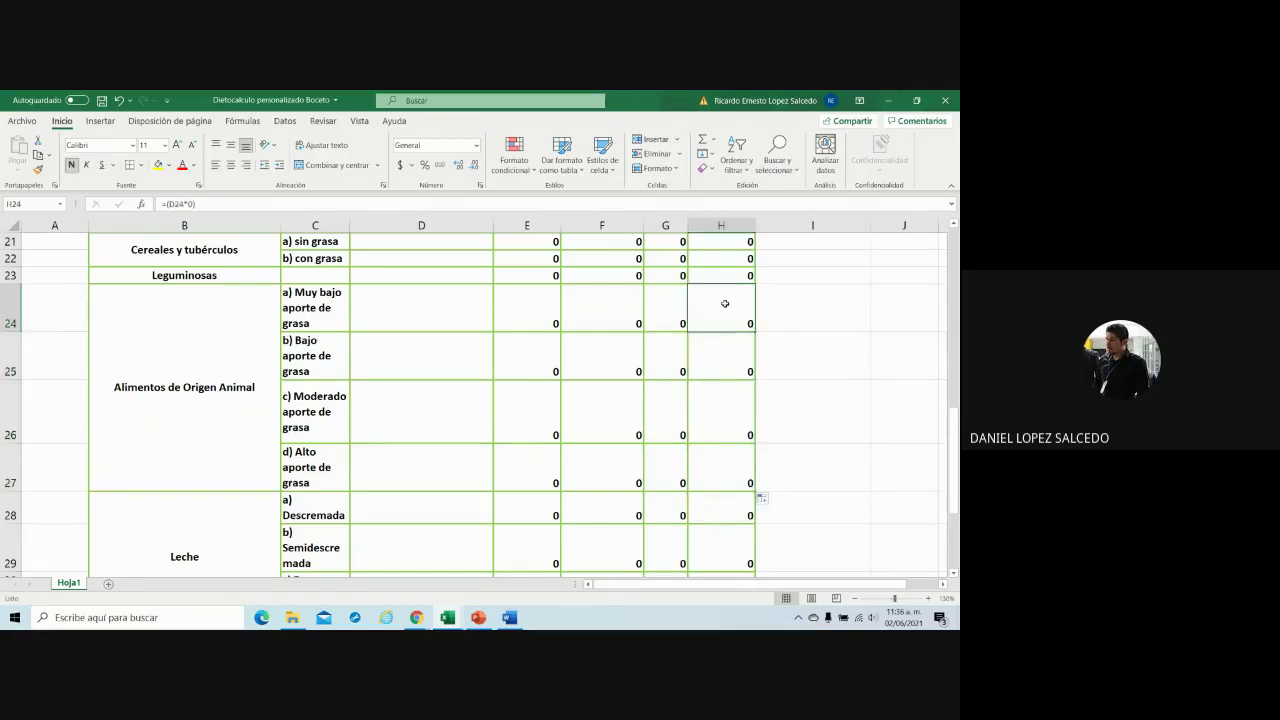
{"action": "key", "text": "Down"}
{"action": "key", "text": "Down"}
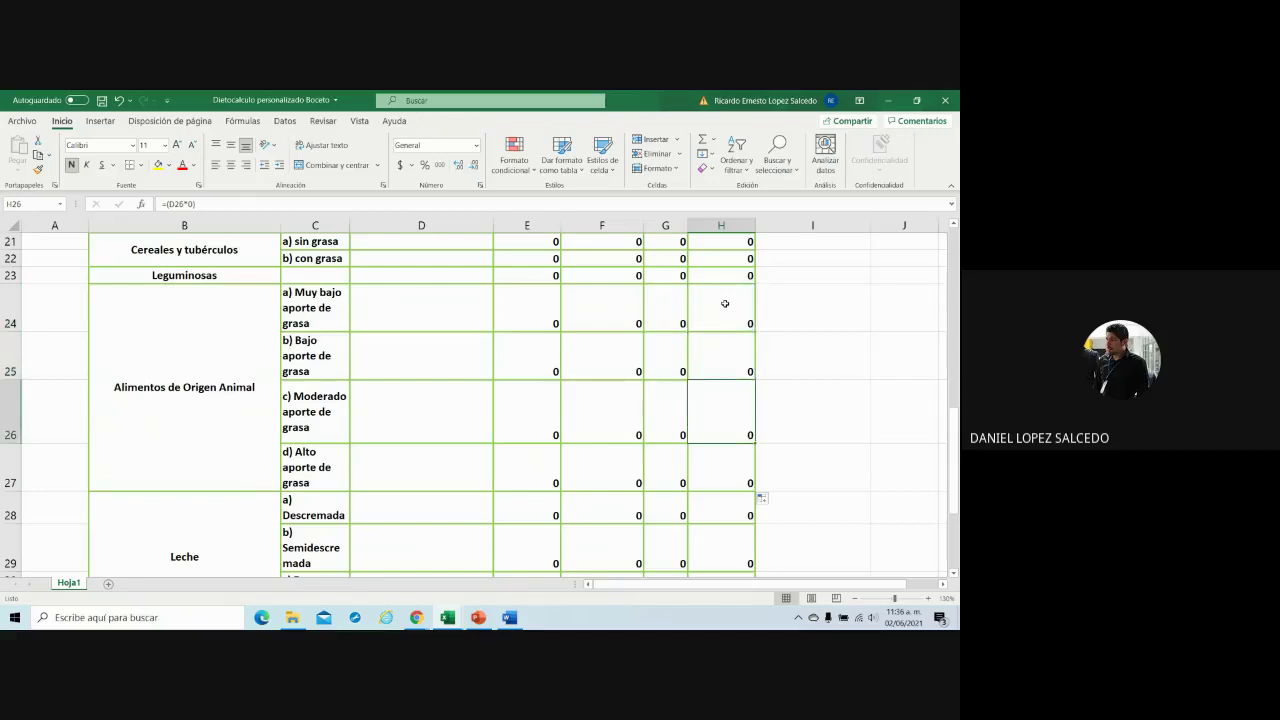
{"action": "key", "text": "Down"}
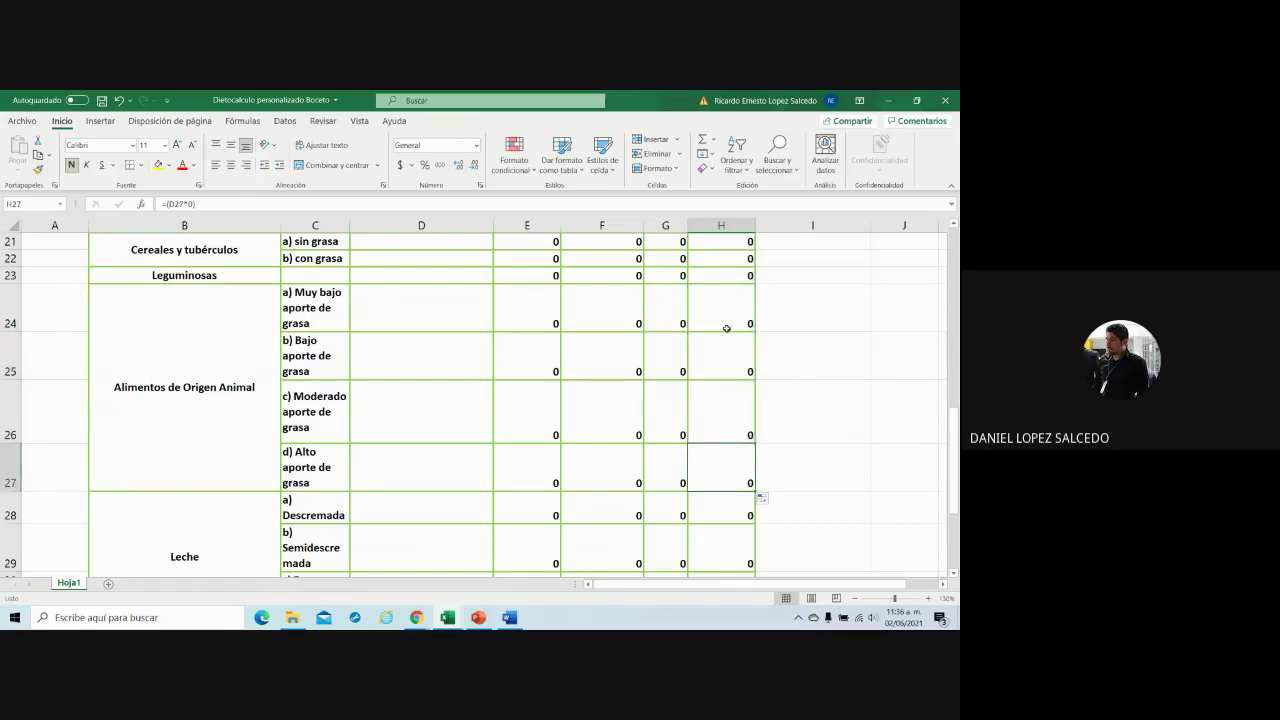
- Change the G25 lipid formula to =(D25*3)
{"action": "left_click", "coordinate": [673, 311]}
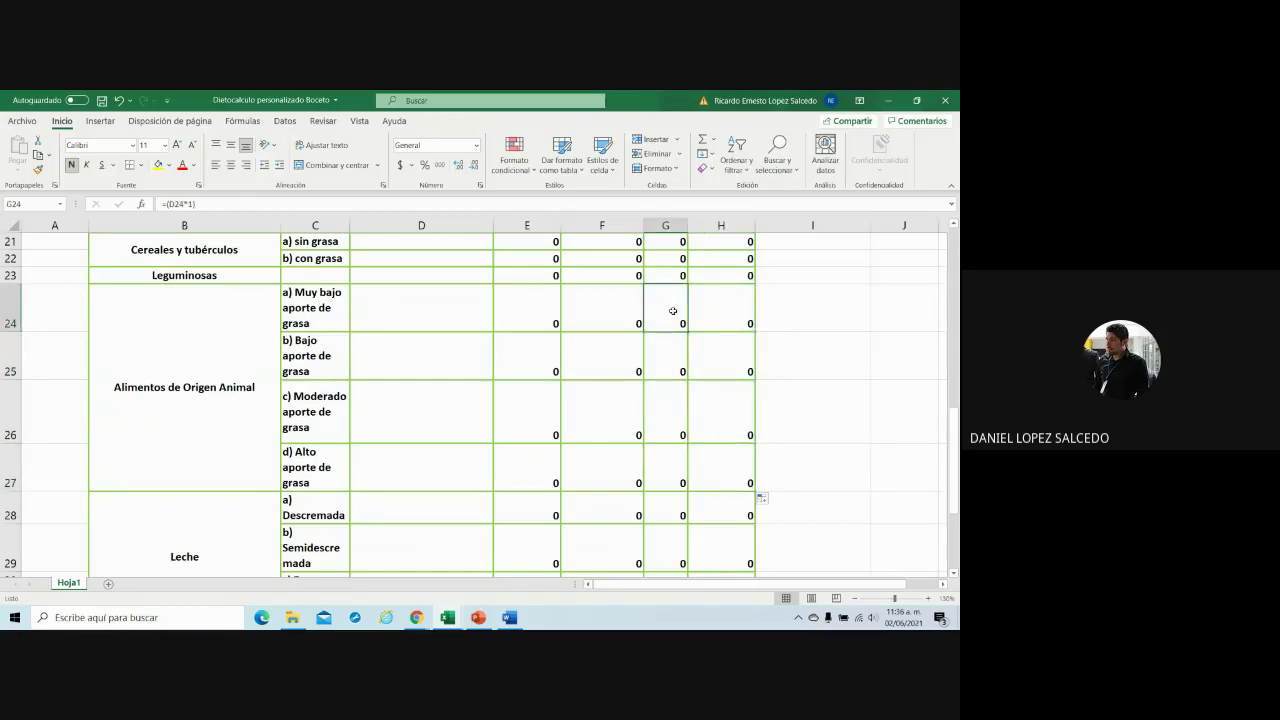
{"action": "key", "text": "Down"}
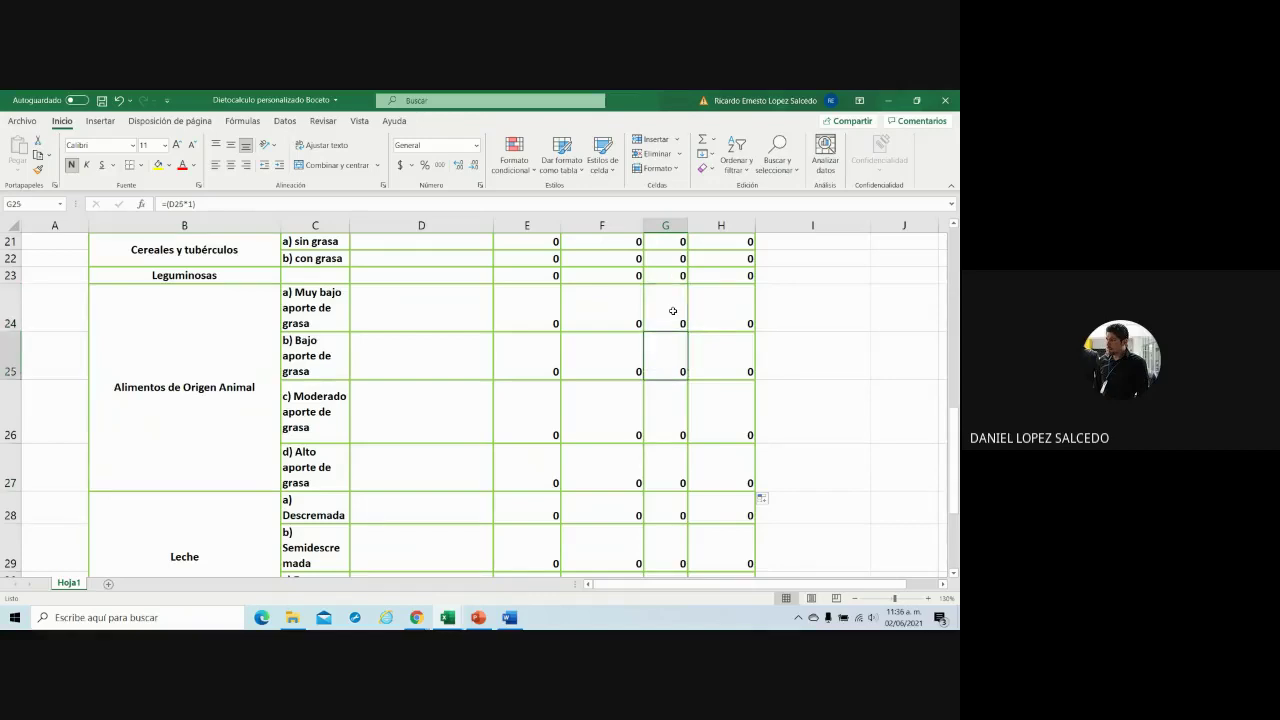
{"action": "key", "text": "F2"}
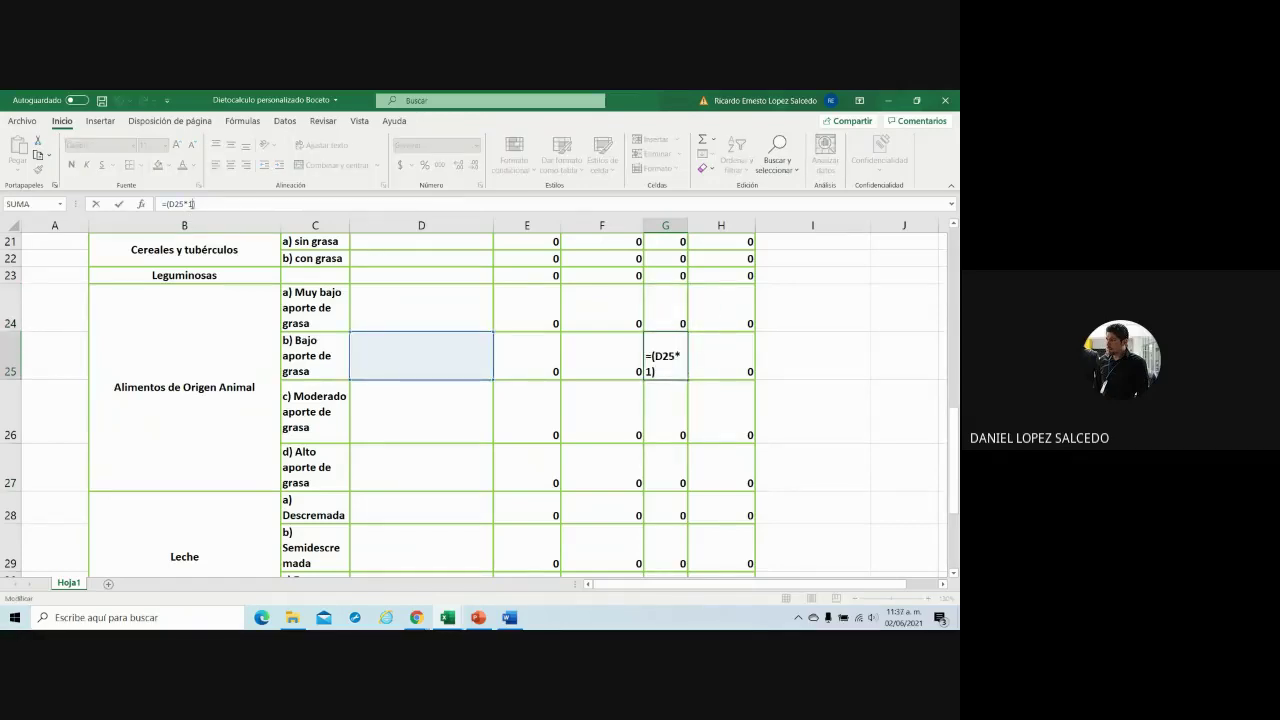
{"action": "key", "text": "BackSpace"}
{"action": "type", "text": "3"}
{"action": "key", "text": "Return"}
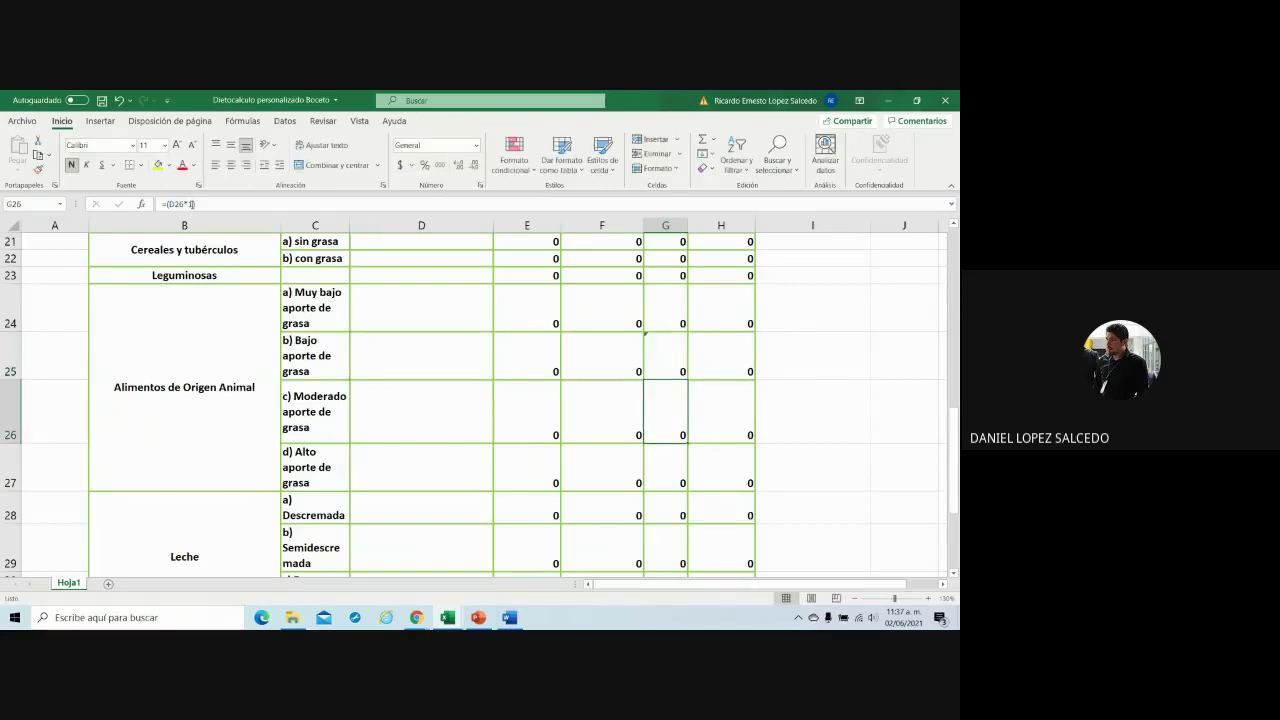
- Change G26's lipid multiplier to 5 and begin replacing G27's multiplier
{"action": "key", "text": "F2"}
{"action": "key", "text": "Left"}
{"action": "key", "text": "BackSpace"}
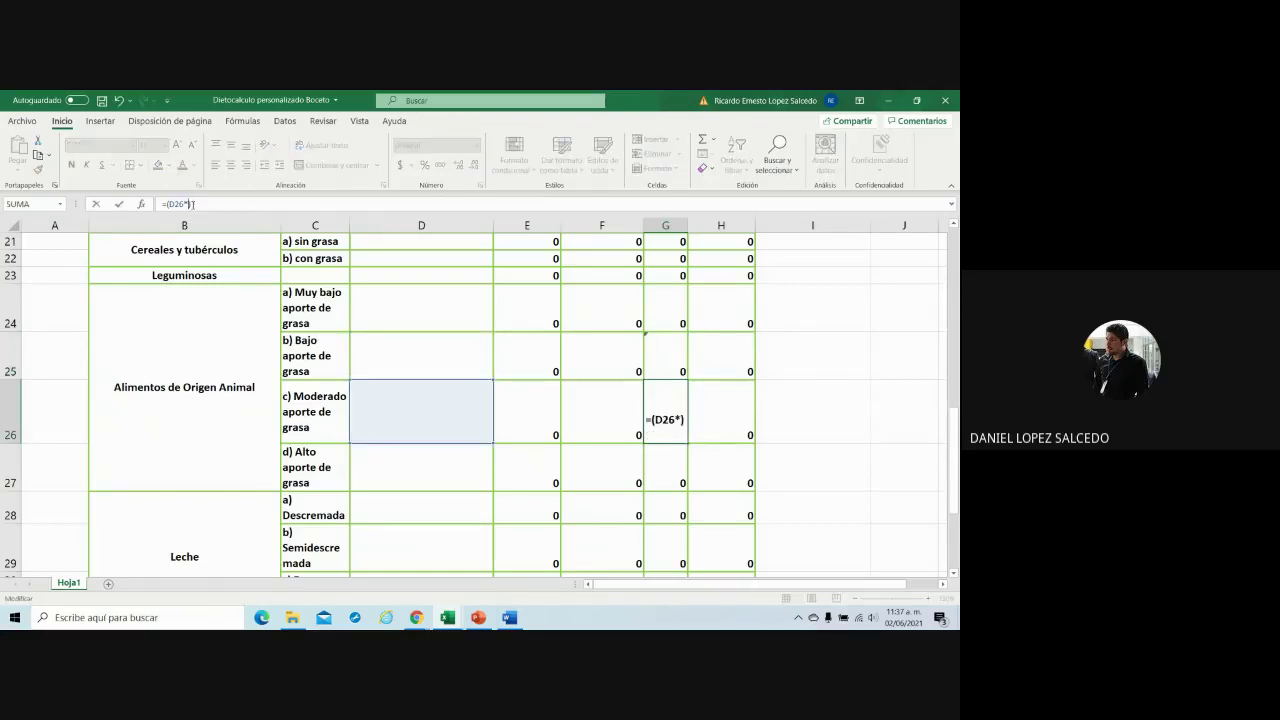
{"action": "type", "text": "5"}
{"action": "key", "text": "Return"}
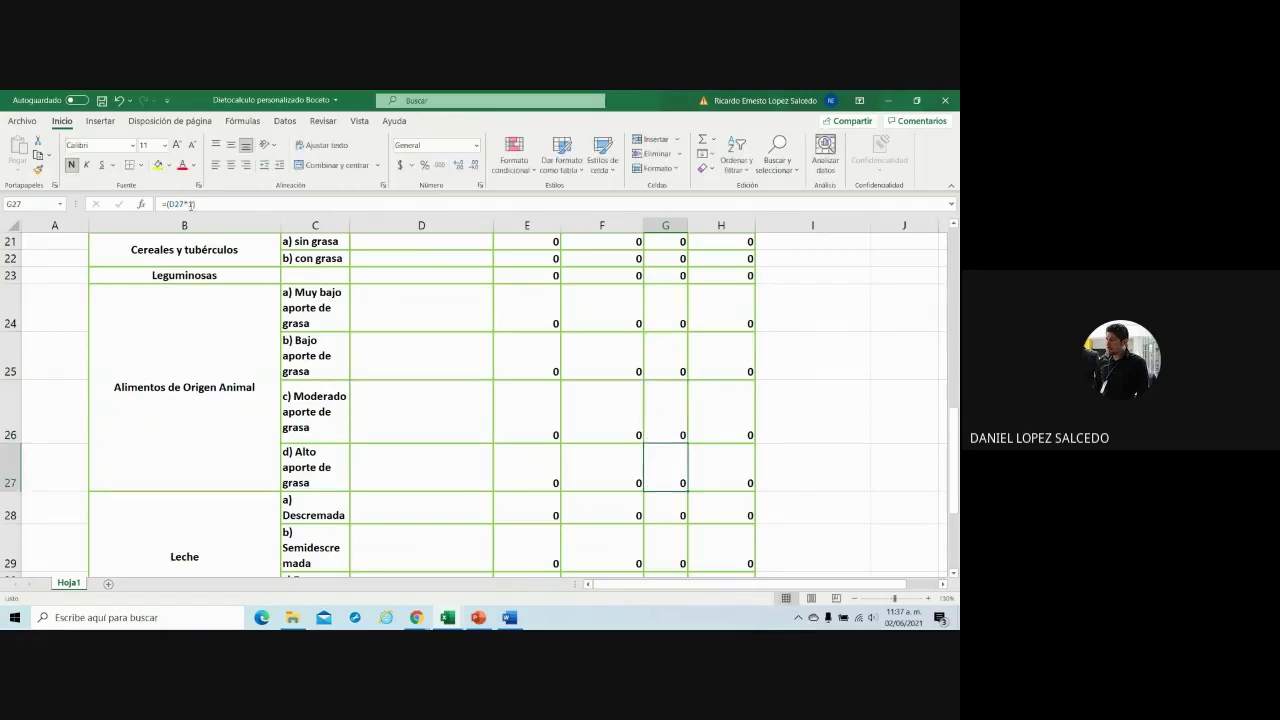
{"action": "key", "text": "F2"}
{"action": "key", "text": "Left"}
{"action": "key", "text": "BackSpace"}
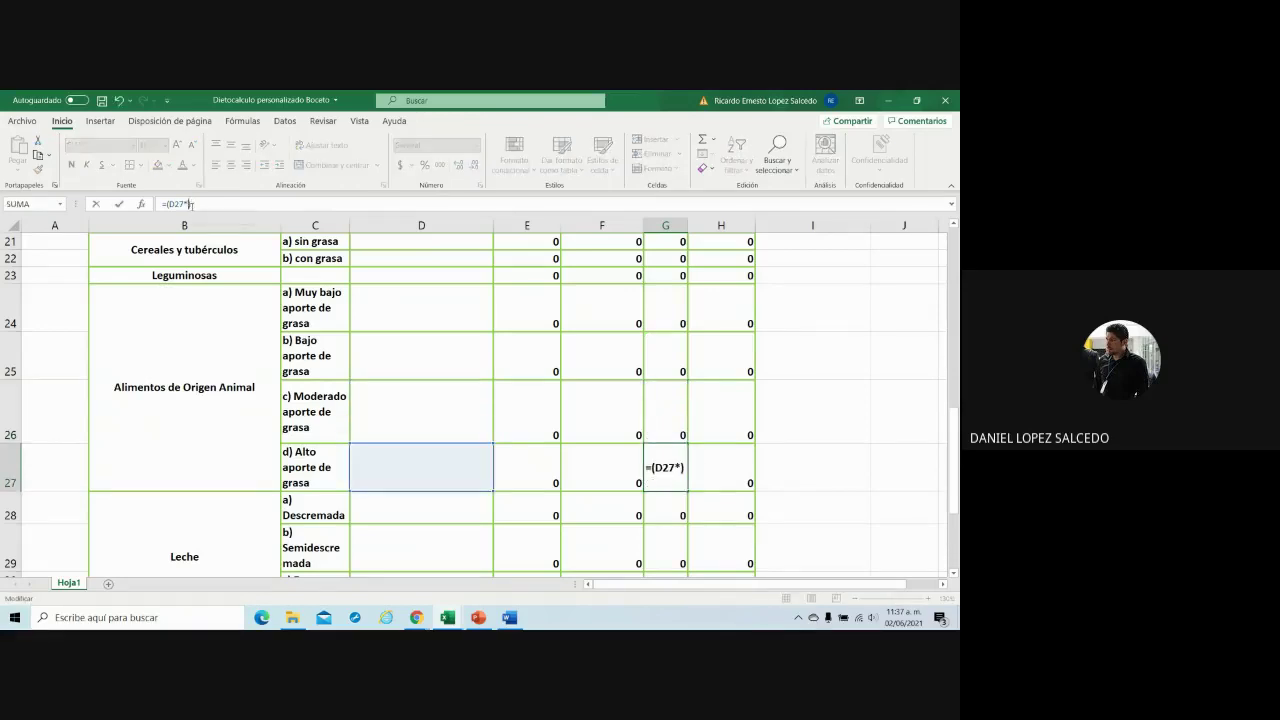
- Finish G27 as =(D27*8) and review the protein formulas in column F
{"action": "type", "text": "8"}
{"action": "left_click", "coordinate": [876, 436]}
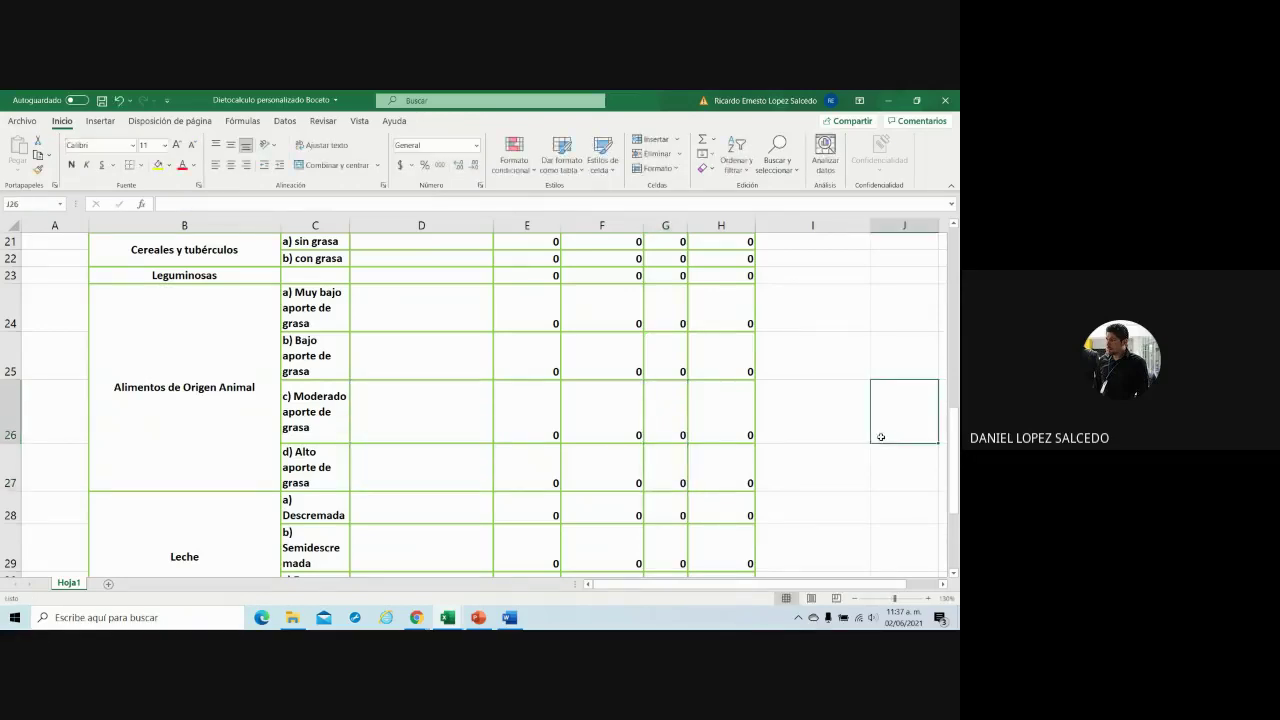
{"action": "left_click", "coordinate": [622, 316]}
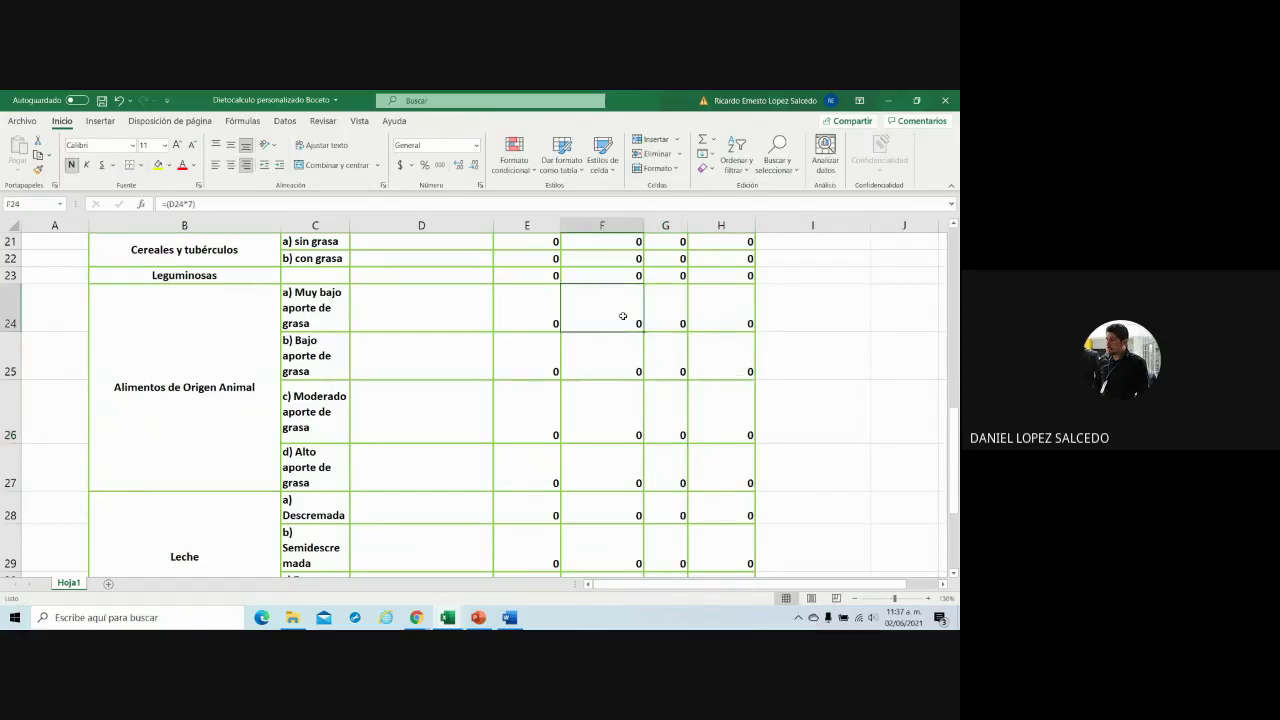
{"action": "key", "text": "Down"}
{"action": "key", "text": "Down"}
{"action": "key", "text": "Down"}
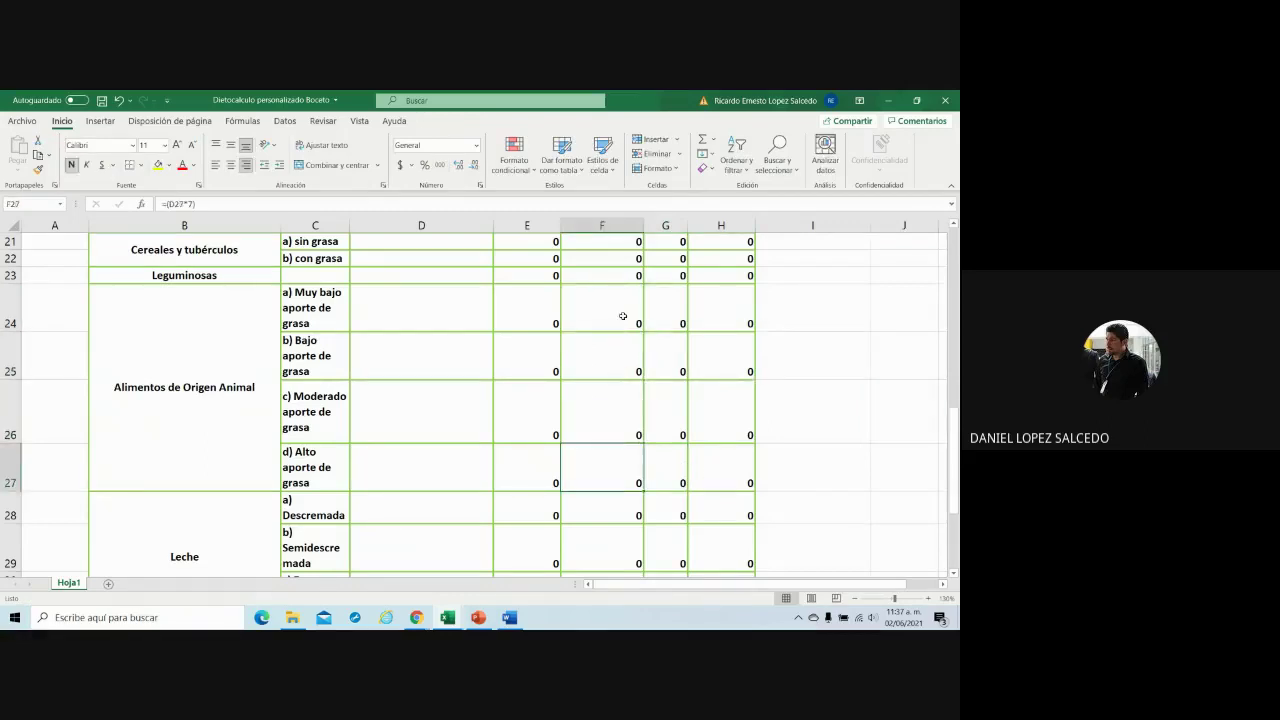
- Set the E25 and E26 energy multipliers to 55 and 75
{"action": "left_click", "coordinate": [544, 308]}
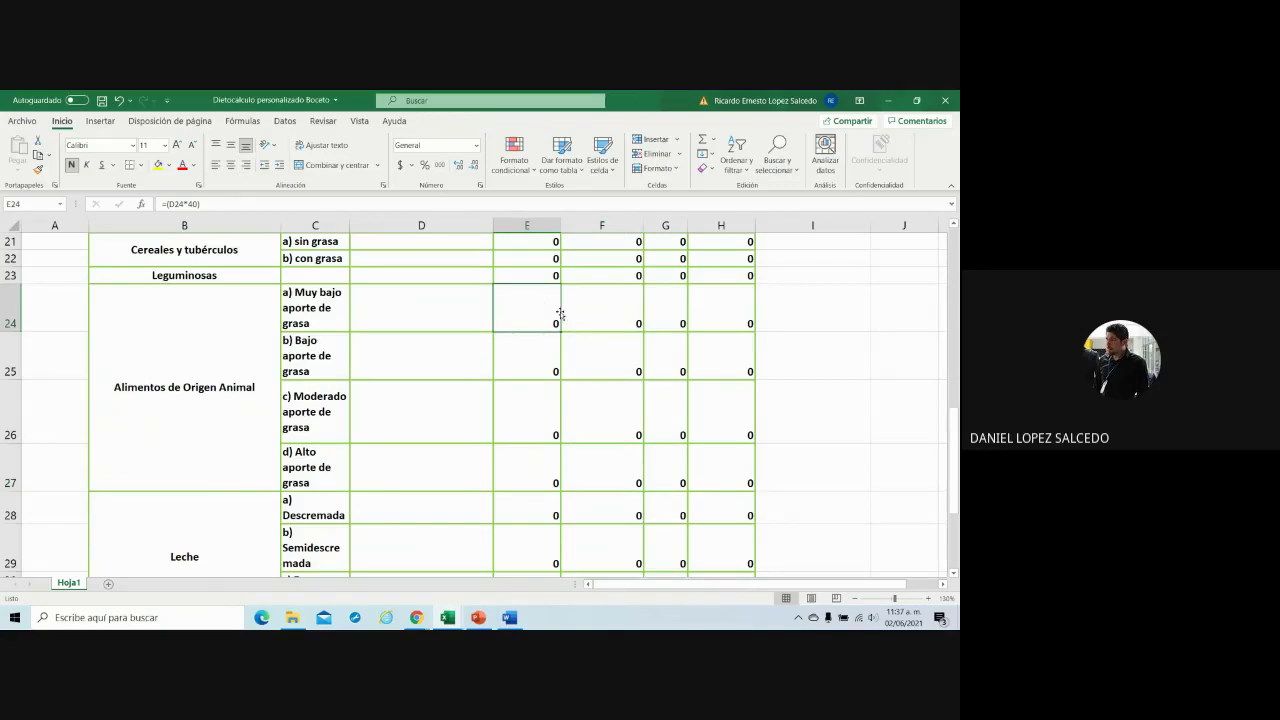
{"action": "key", "text": "Down"}
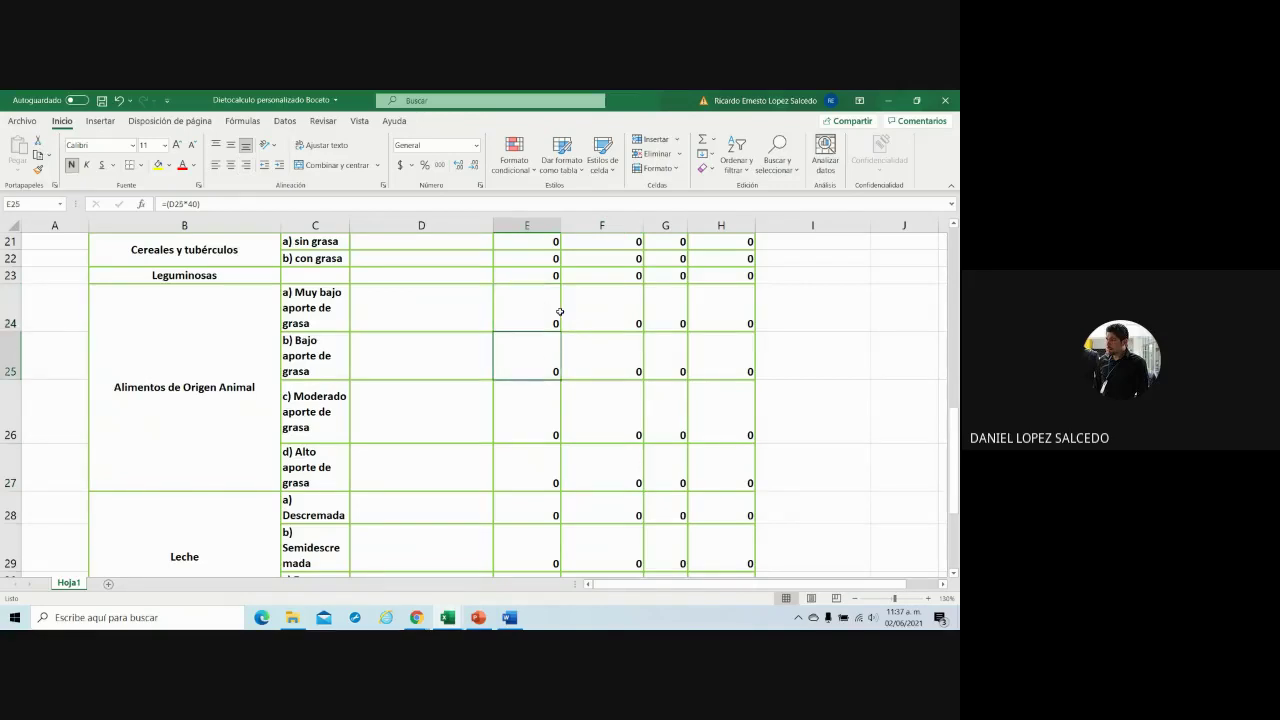
{"action": "left_click", "coordinate": [197, 204]}
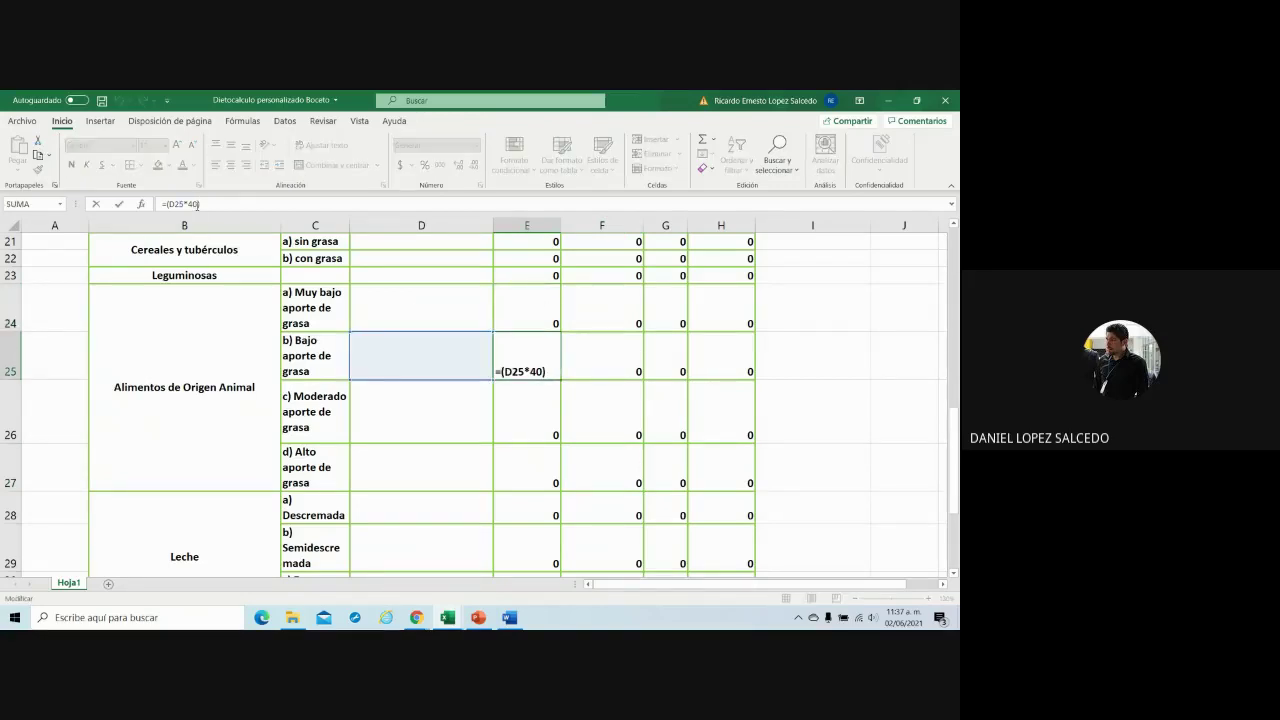
{"action": "key", "text": "BackSpace"}
{"action": "key", "text": "BackSpace"}
{"action": "type", "text": "5"}
{"action": "type", "text": "5"}
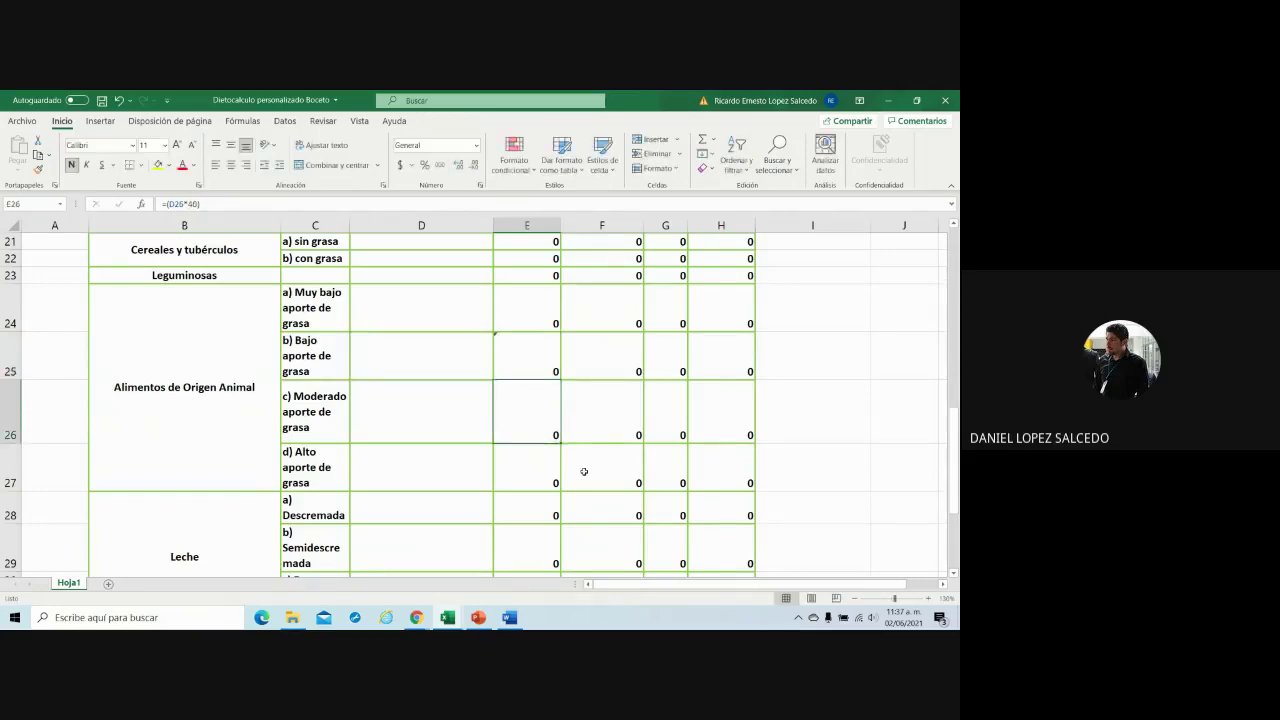
{"action": "key", "text": "Return"}
{"action": "left_click", "coordinate": [199, 205]}
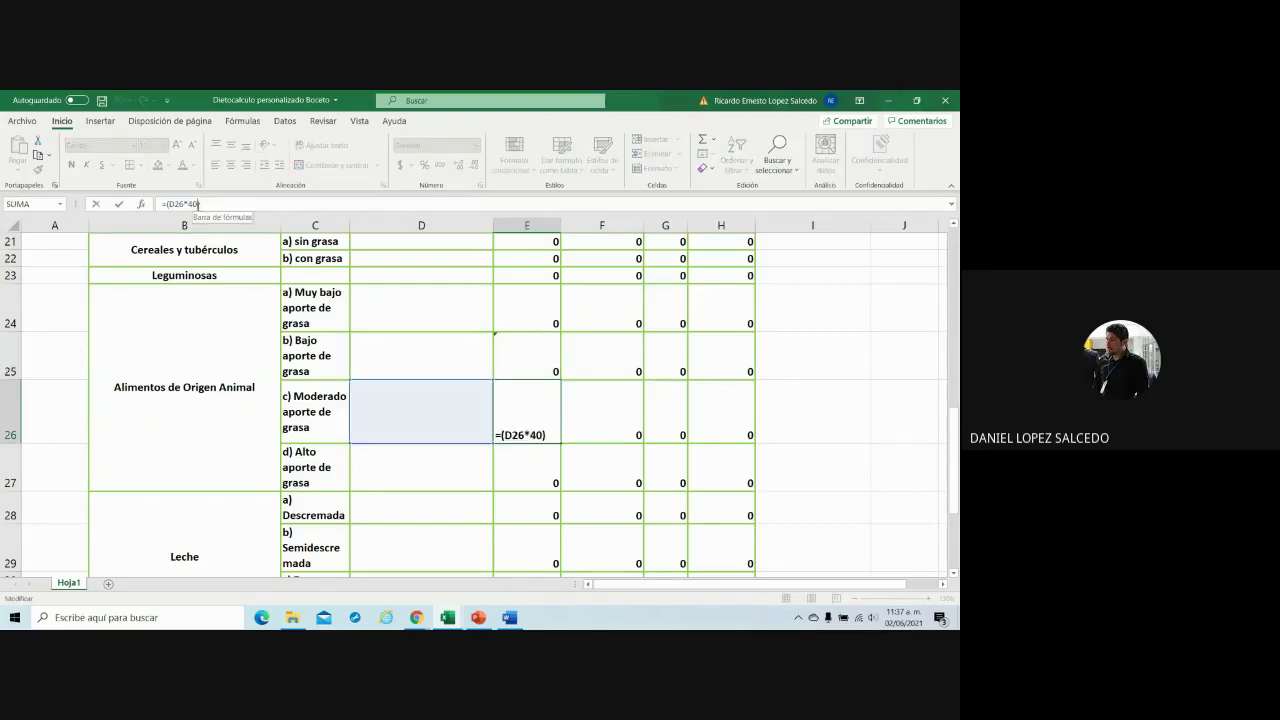
{"action": "key", "text": "BackSpace"}
{"action": "key", "text": "BackSpace"}
{"action": "type", "text": "75"}
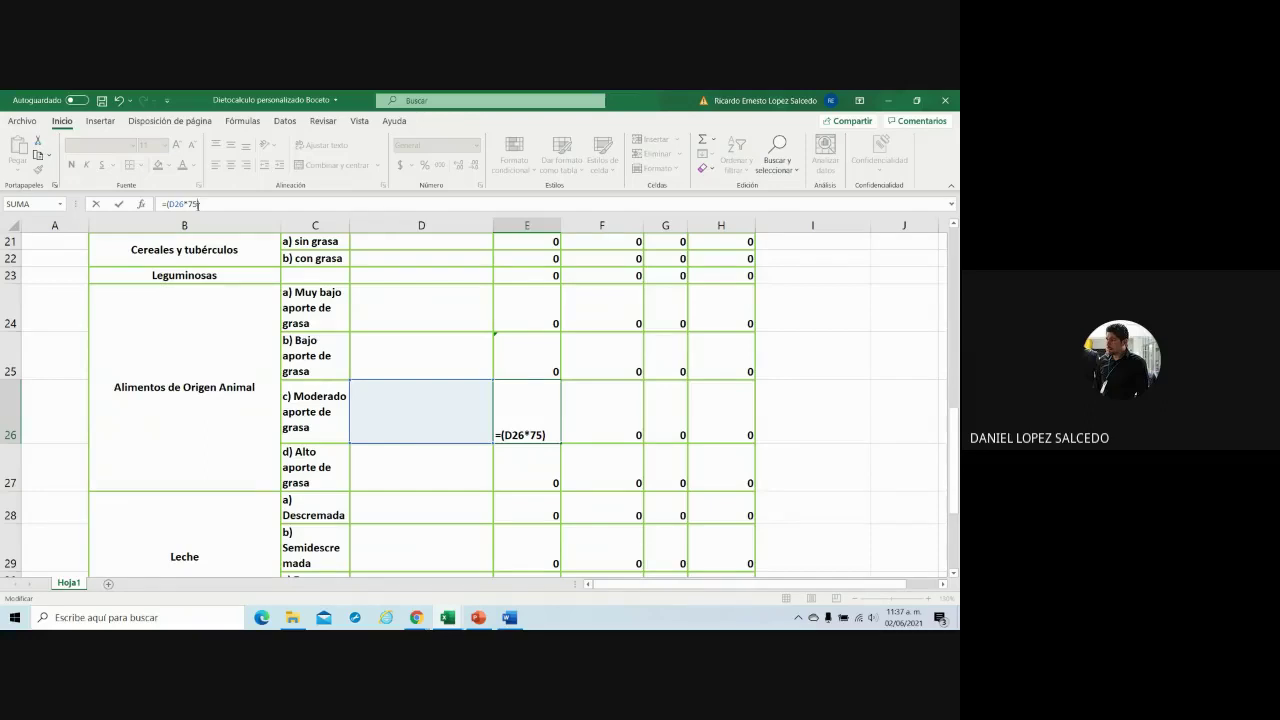
{"action": "left_click", "coordinate": [495, 461]}
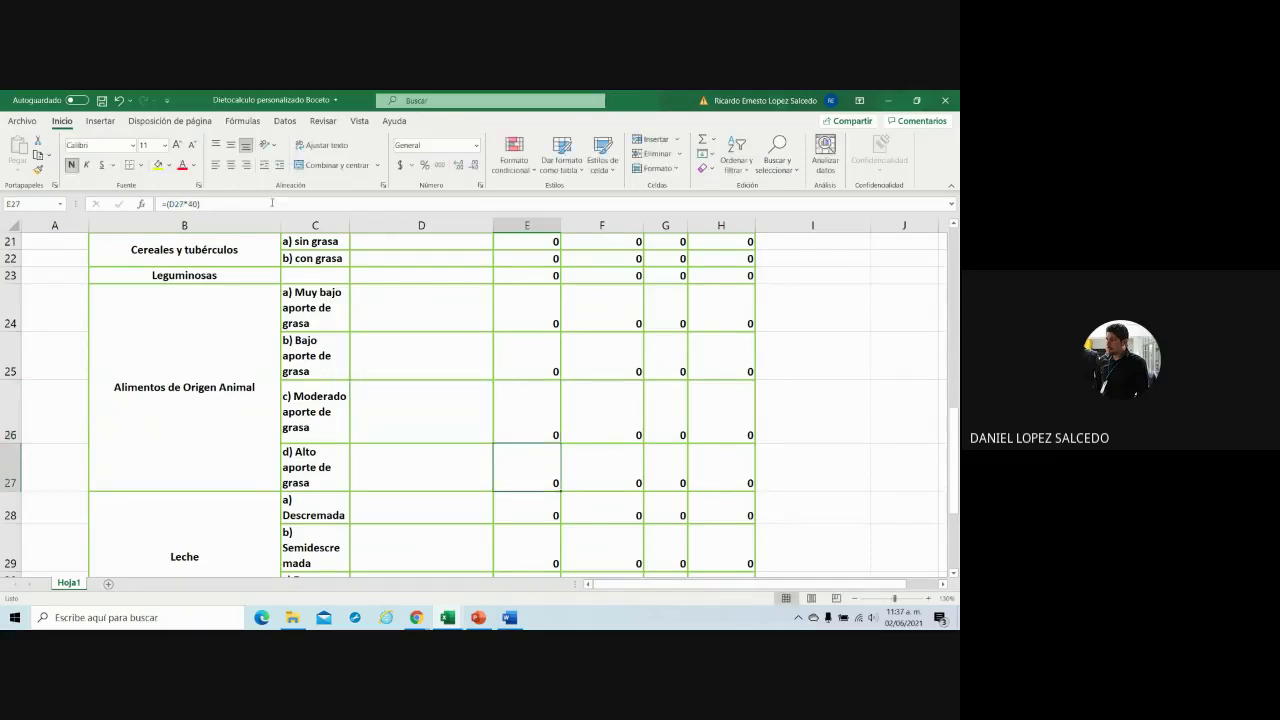
- Change E27 to =(D27*100) and save the workbook
{"action": "left_click", "coordinate": [199, 204]}
{"action": "key", "text": "BackSpace"}
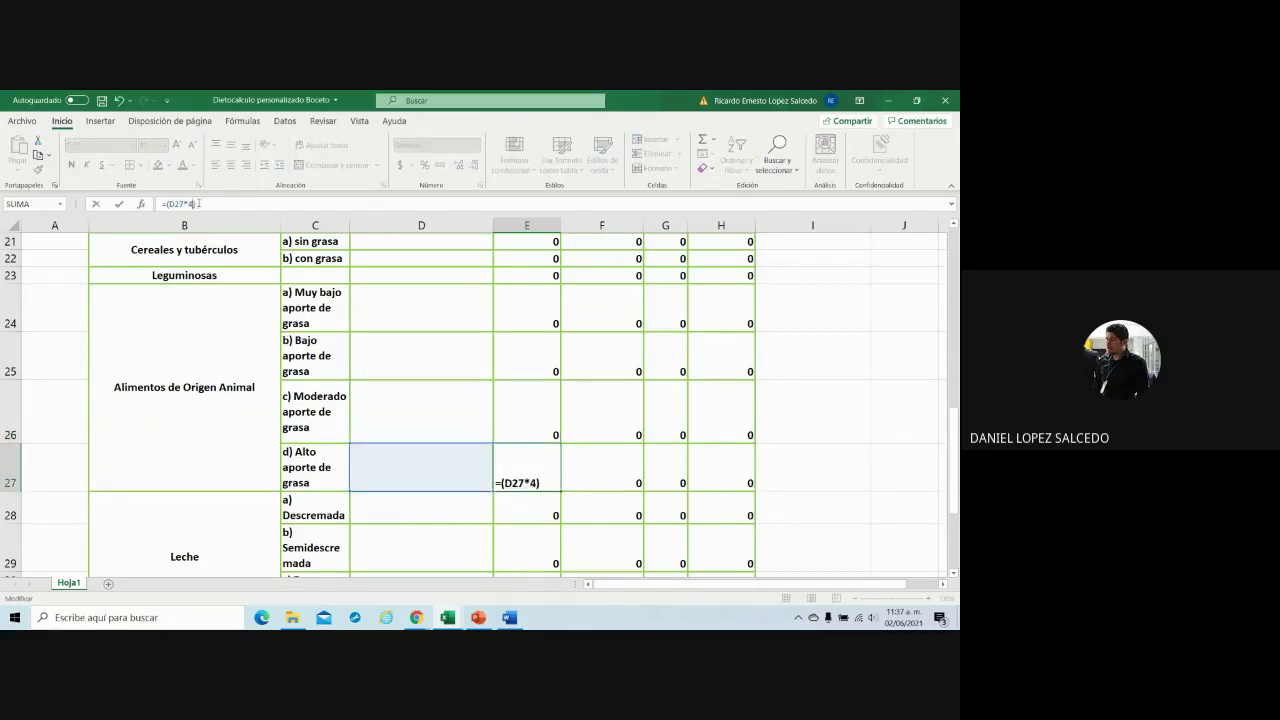
{"action": "key", "text": "BackSpace"}
{"action": "type", "text": "100"}
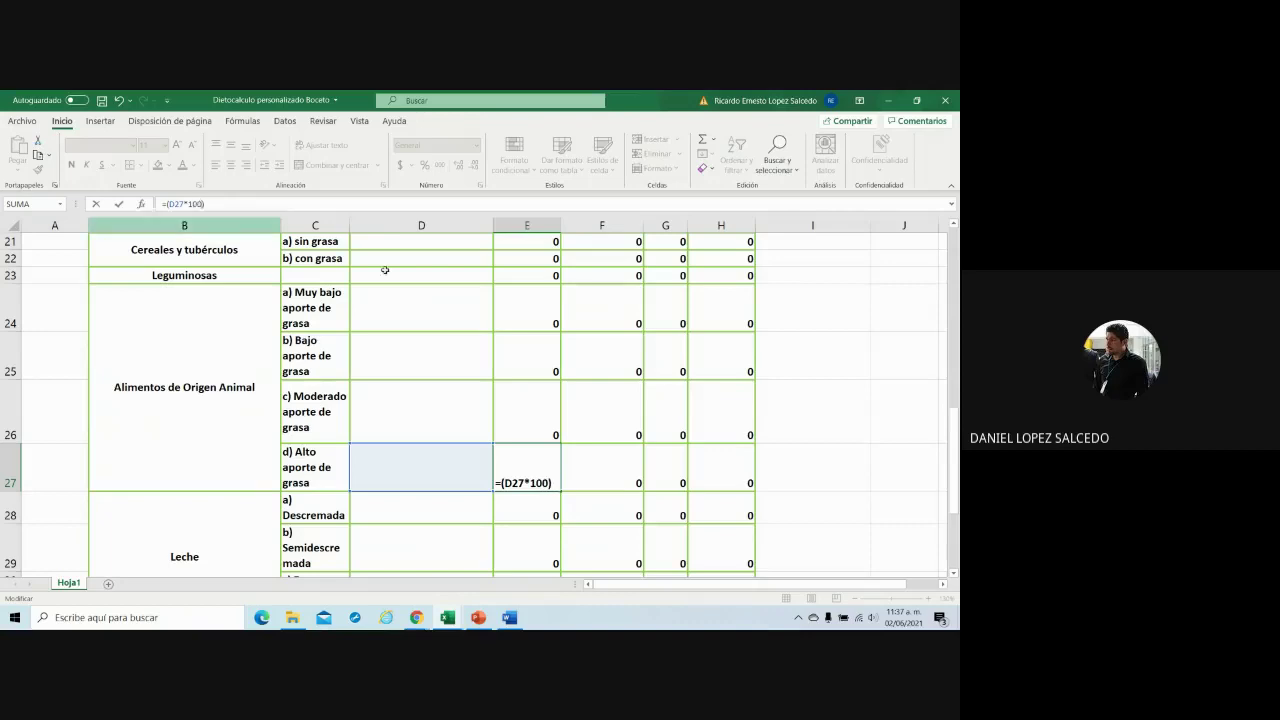
{"action": "left_click", "coordinate": [829, 481]}
{"action": "key", "text": "ctrl+s"}
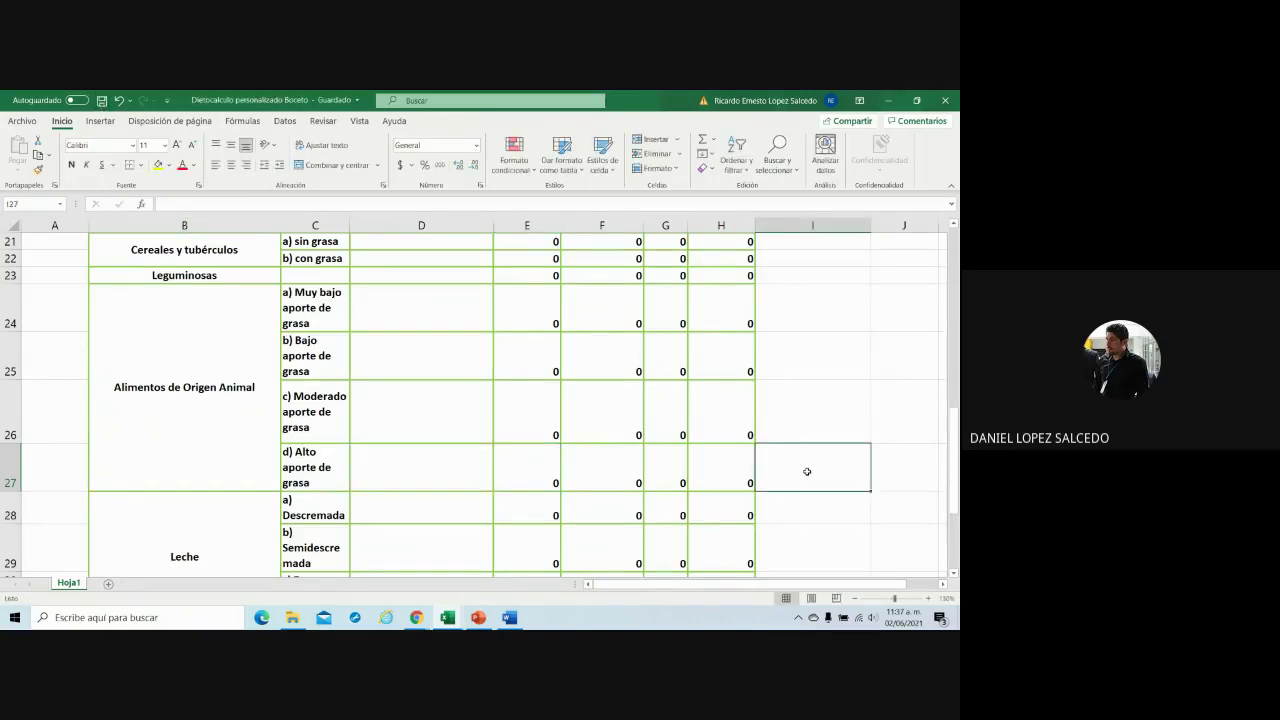
{"action": "scroll", "coordinate": [805, 469], "scroll_direction": "down", "scroll_amount": 2}
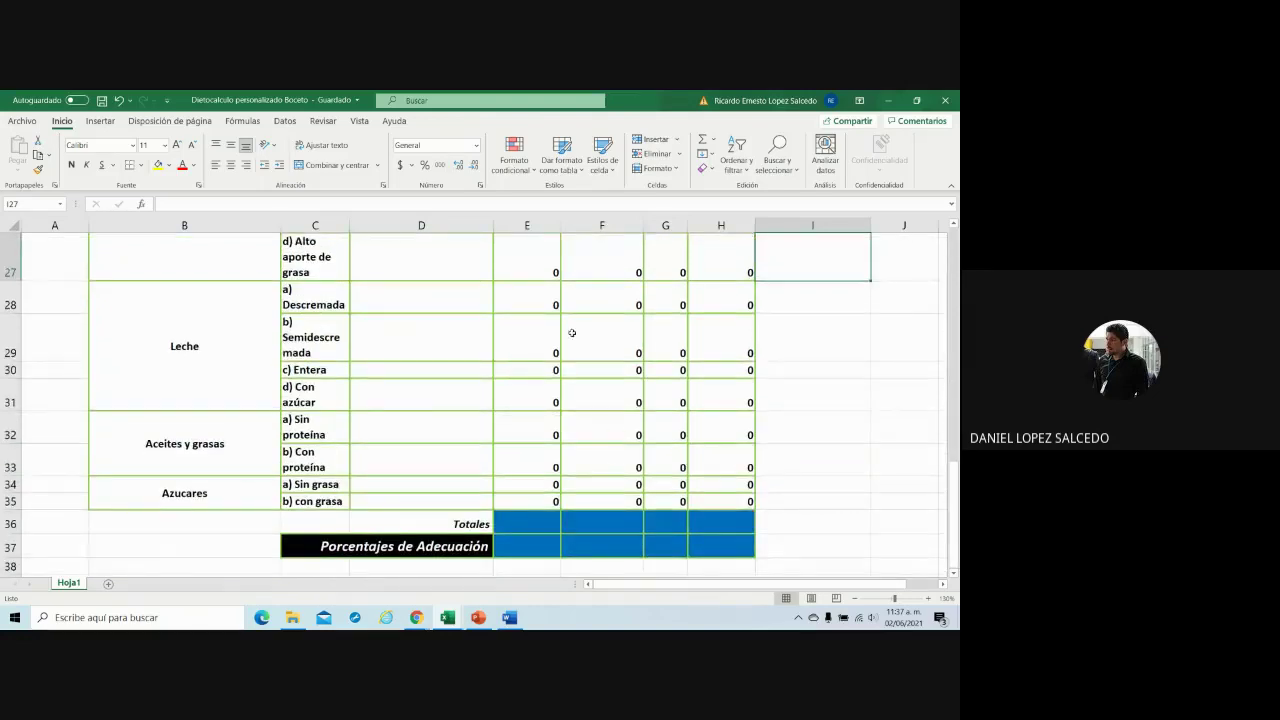
- Change the E28 and F28 formulas to =(D28*95) and =(D28*9)
{"action": "left_click", "coordinate": [545, 295]}
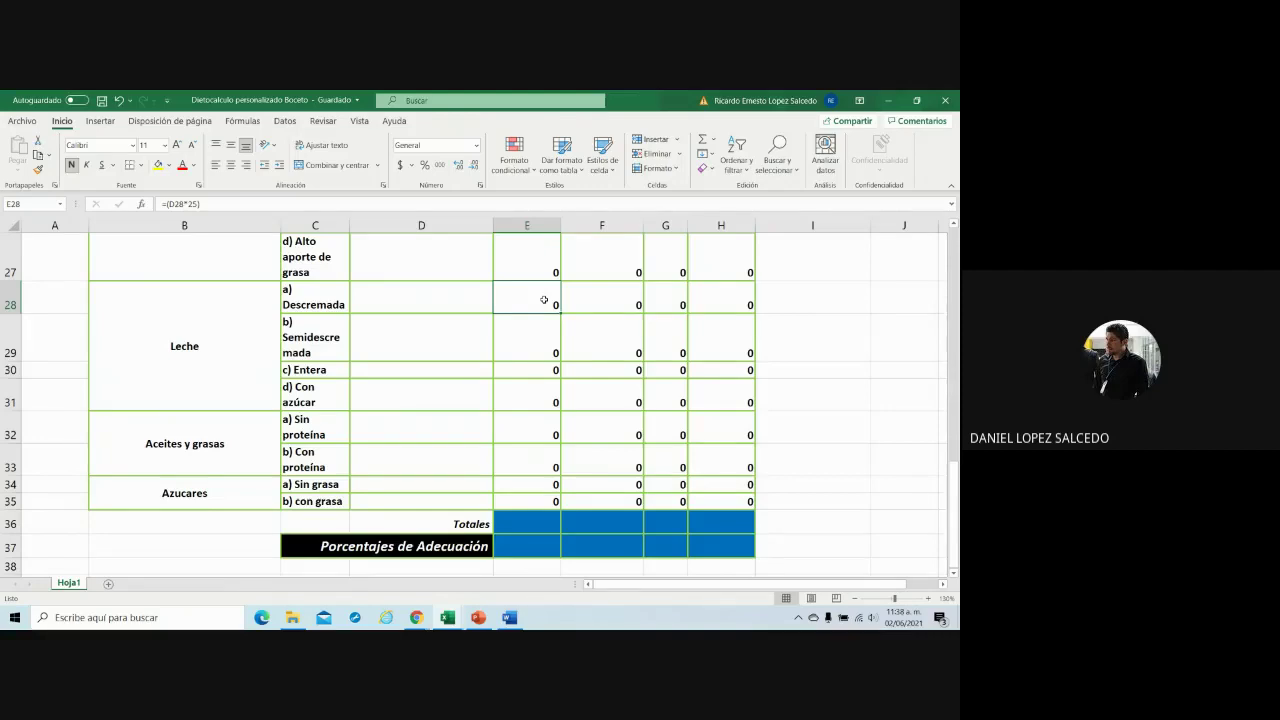
{"action": "left_click", "coordinate": [529, 266]}
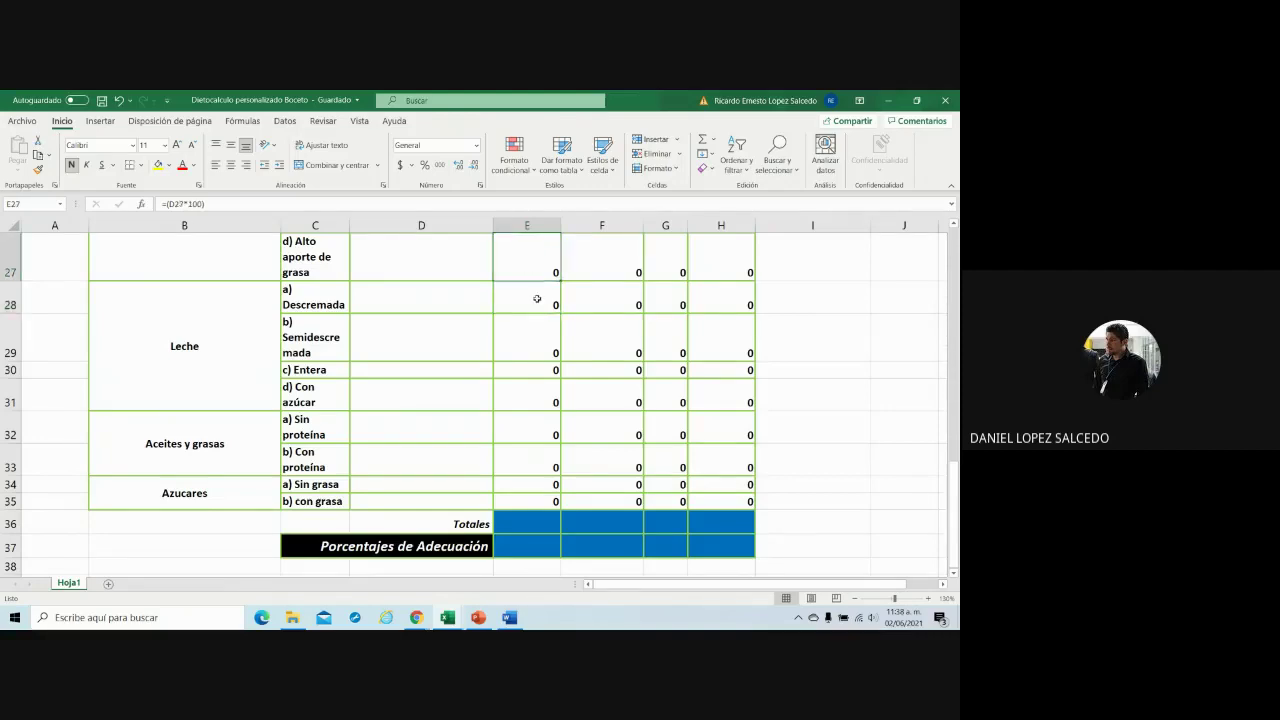
{"action": "left_click", "coordinate": [537, 299]}
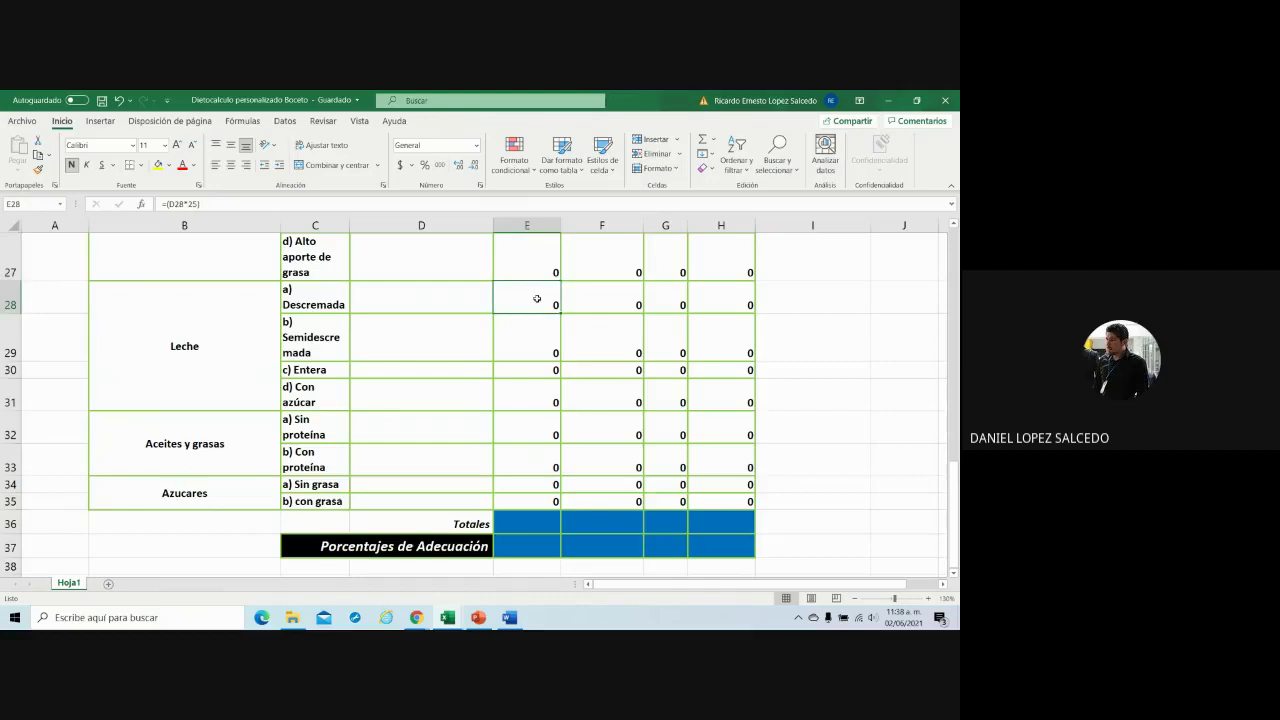
{"action": "left_click", "coordinate": [196, 205]}
{"action": "key", "text": "BackSpace"}
{"action": "key", "text": "BackSpace"}
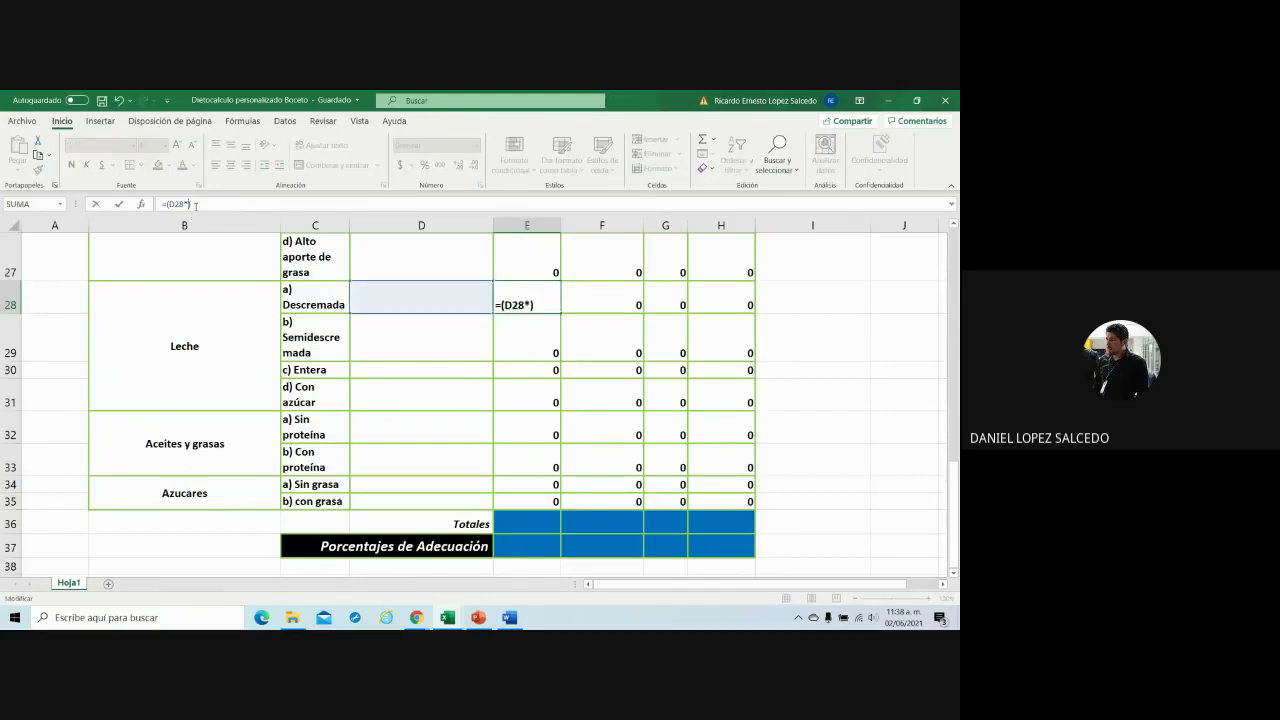
{"action": "type", "text": "95"}
{"action": "key", "text": "Return"}
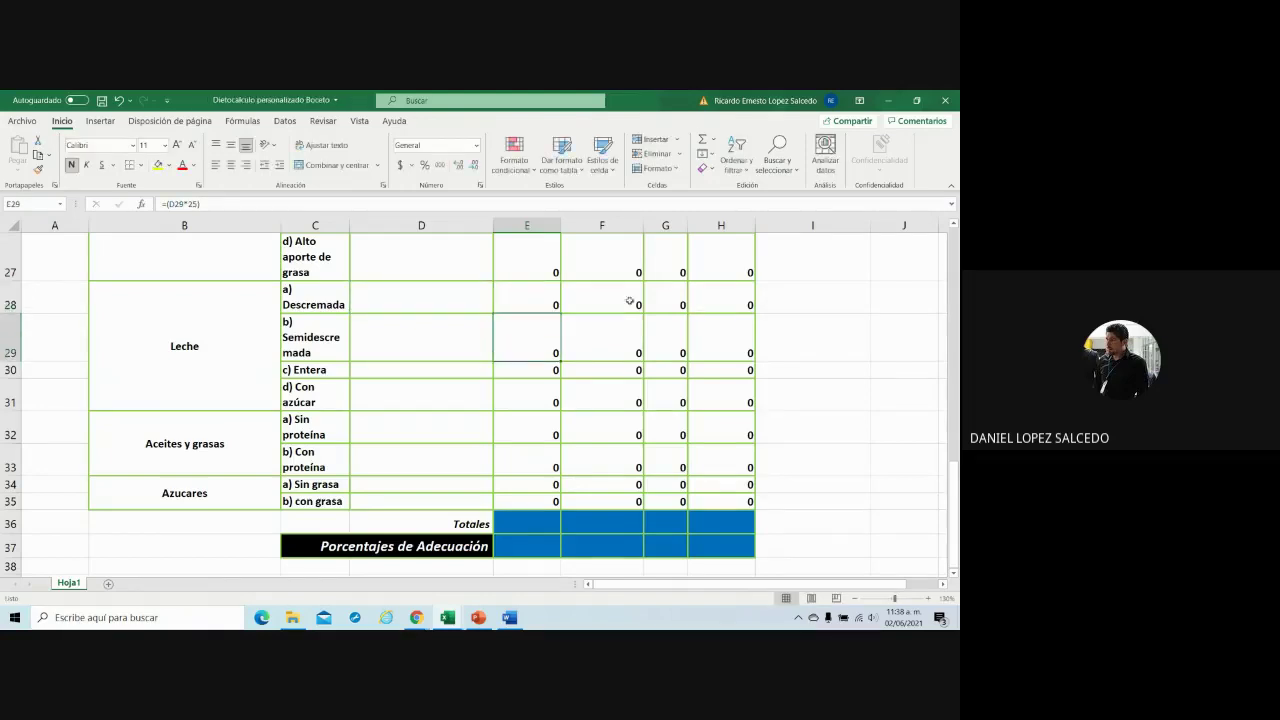
{"action": "left_click", "coordinate": [630, 301]}
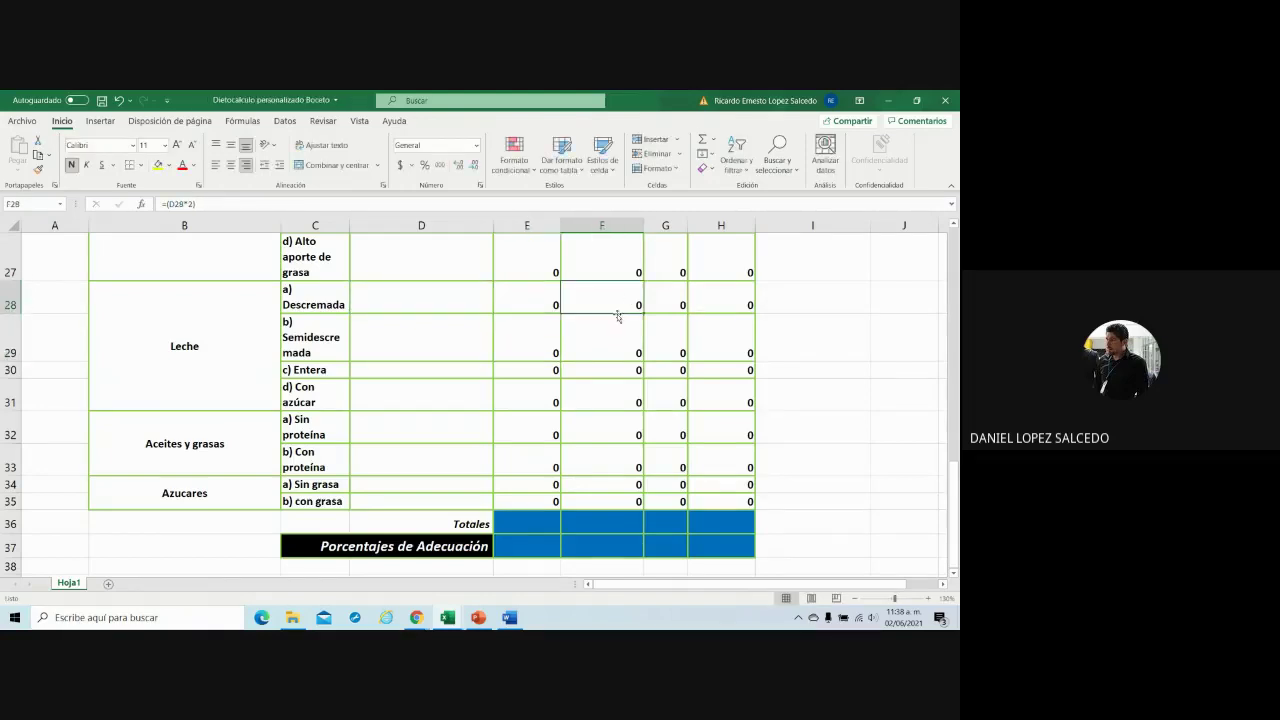
{"action": "left_click", "coordinate": [192, 204]}
{"action": "key", "text": "BackSpace"}
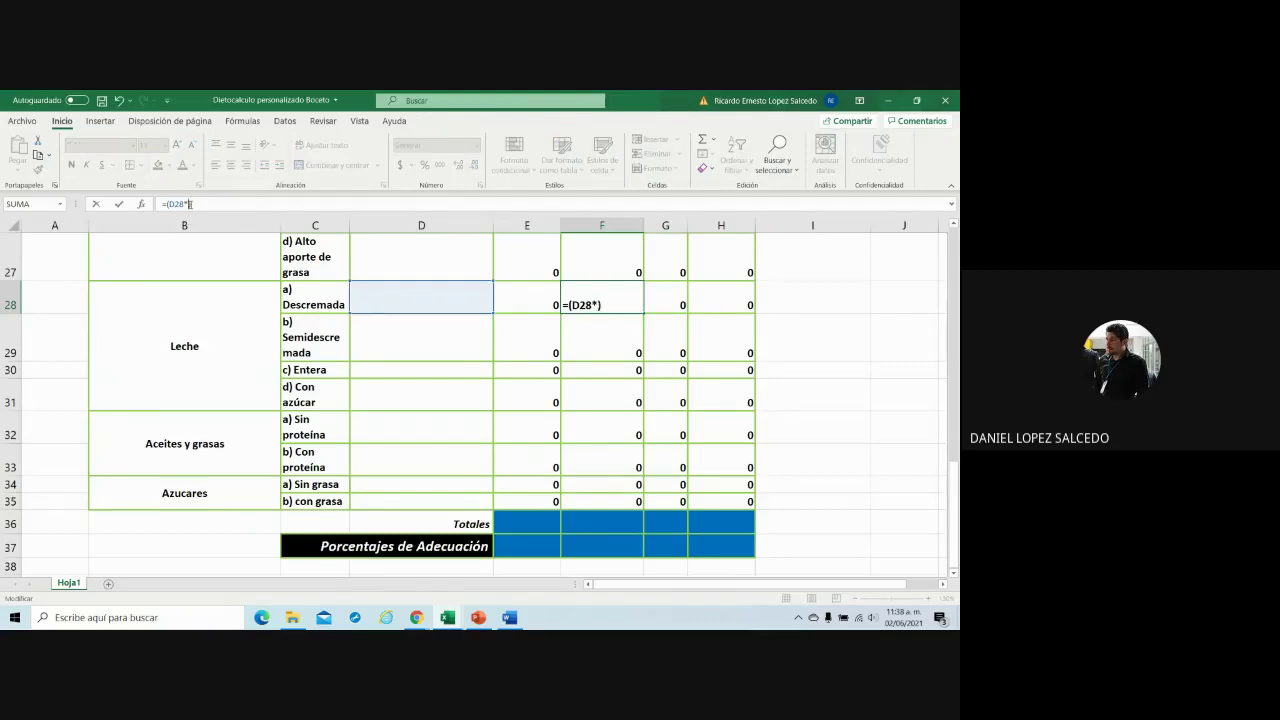
{"action": "type", "text": "9"}
- Change the G28 and H28 formulas to =(D28*2) and =(D28*12)
{"action": "left_click", "coordinate": [675, 295]}
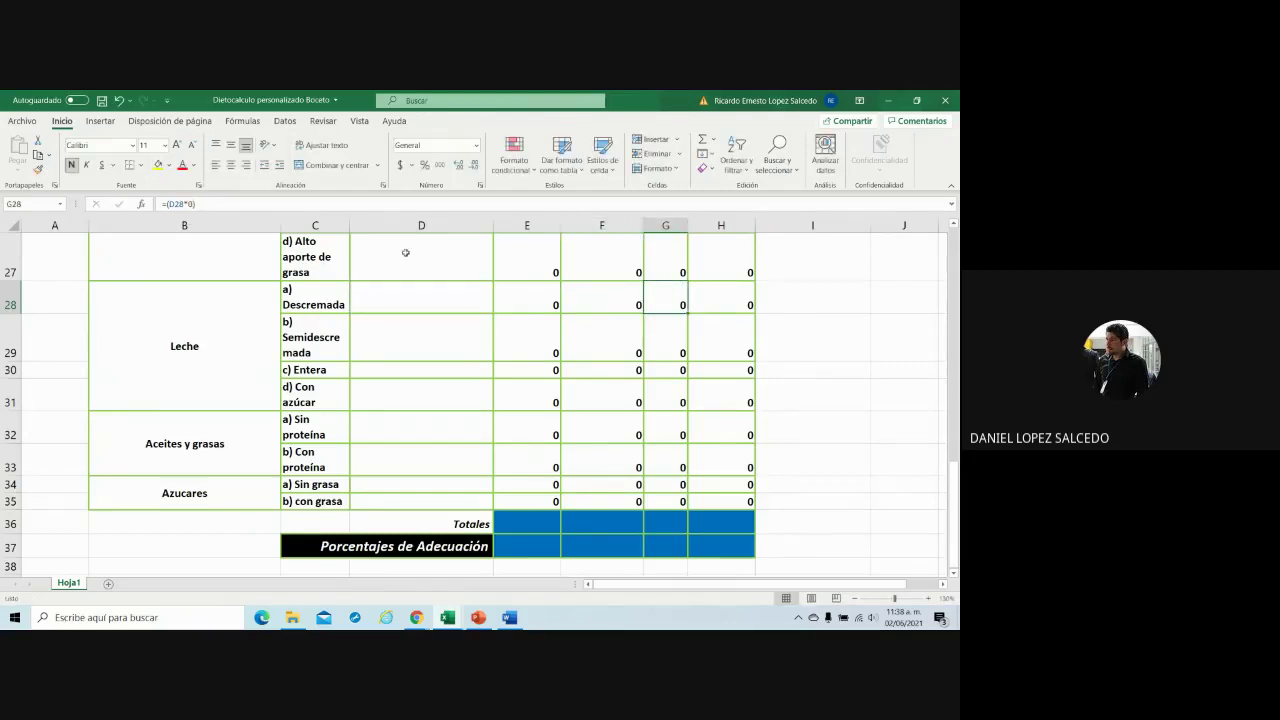
{"action": "left_click", "coordinate": [196, 204]}
{"action": "key", "text": "BackSpace"}
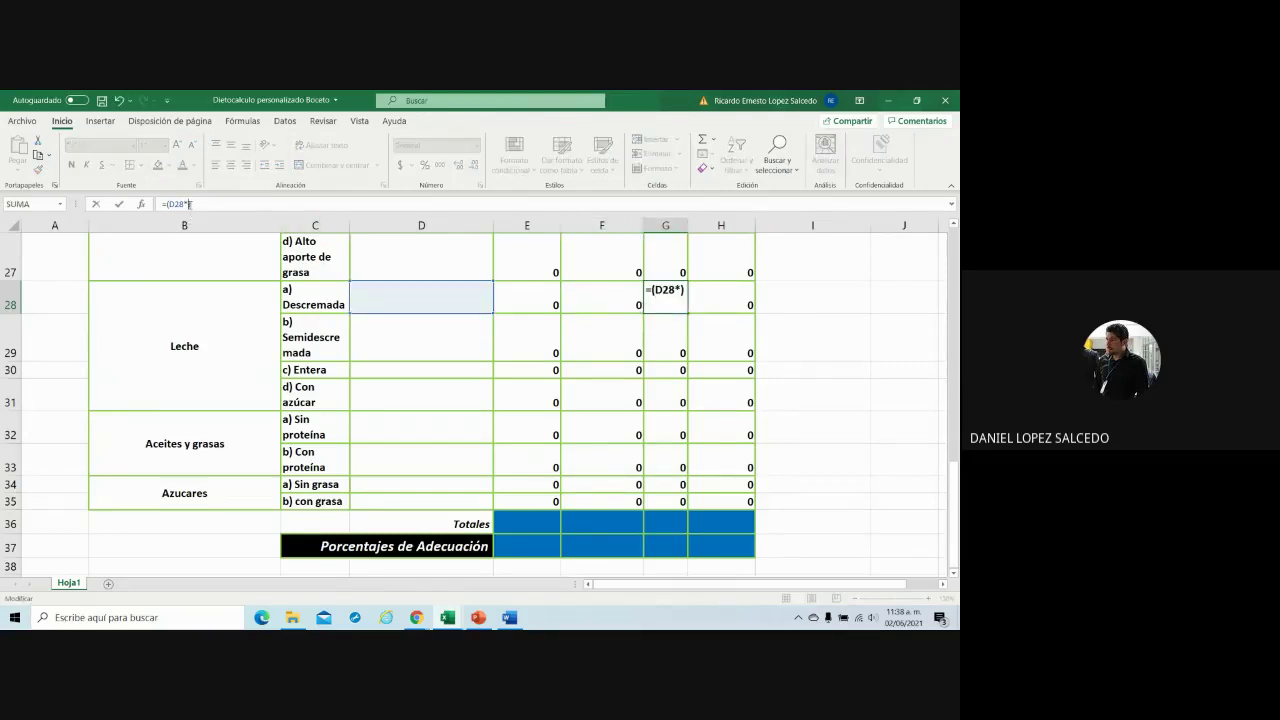
{"action": "type", "text": "2"}
{"action": "left_click", "coordinate": [737, 303]}
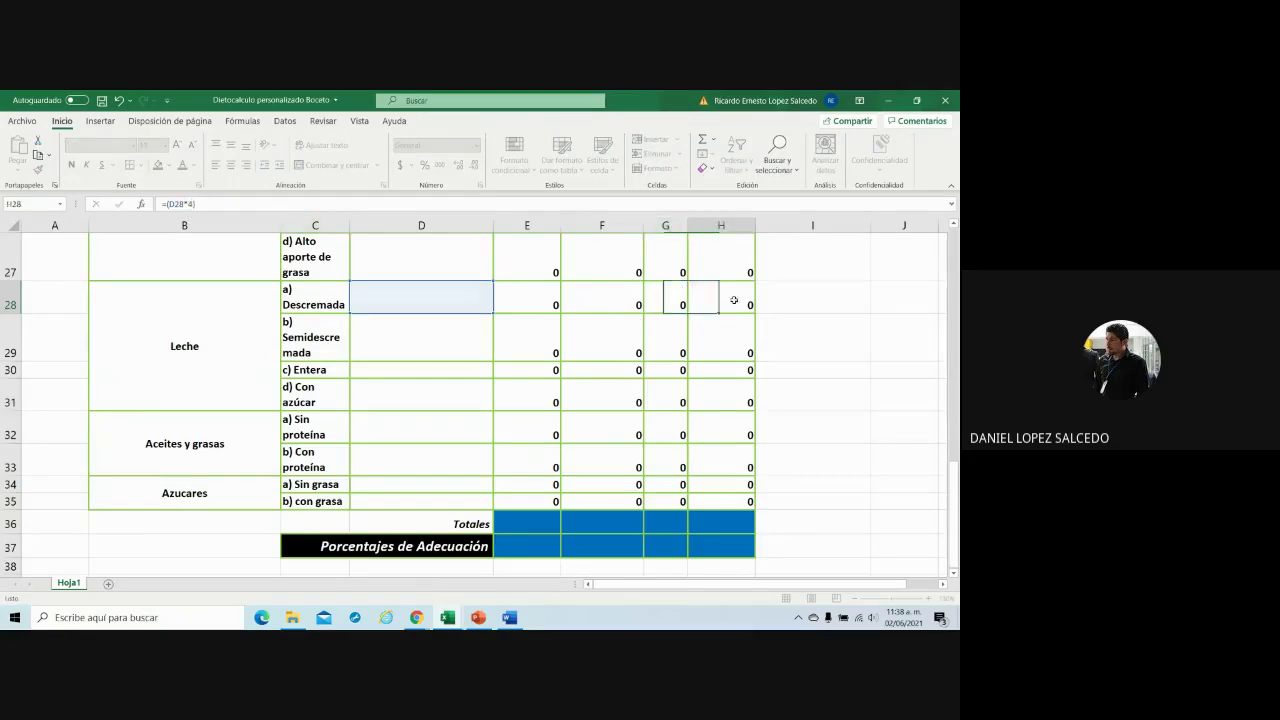
{"action": "left_click", "coordinate": [190, 204]}
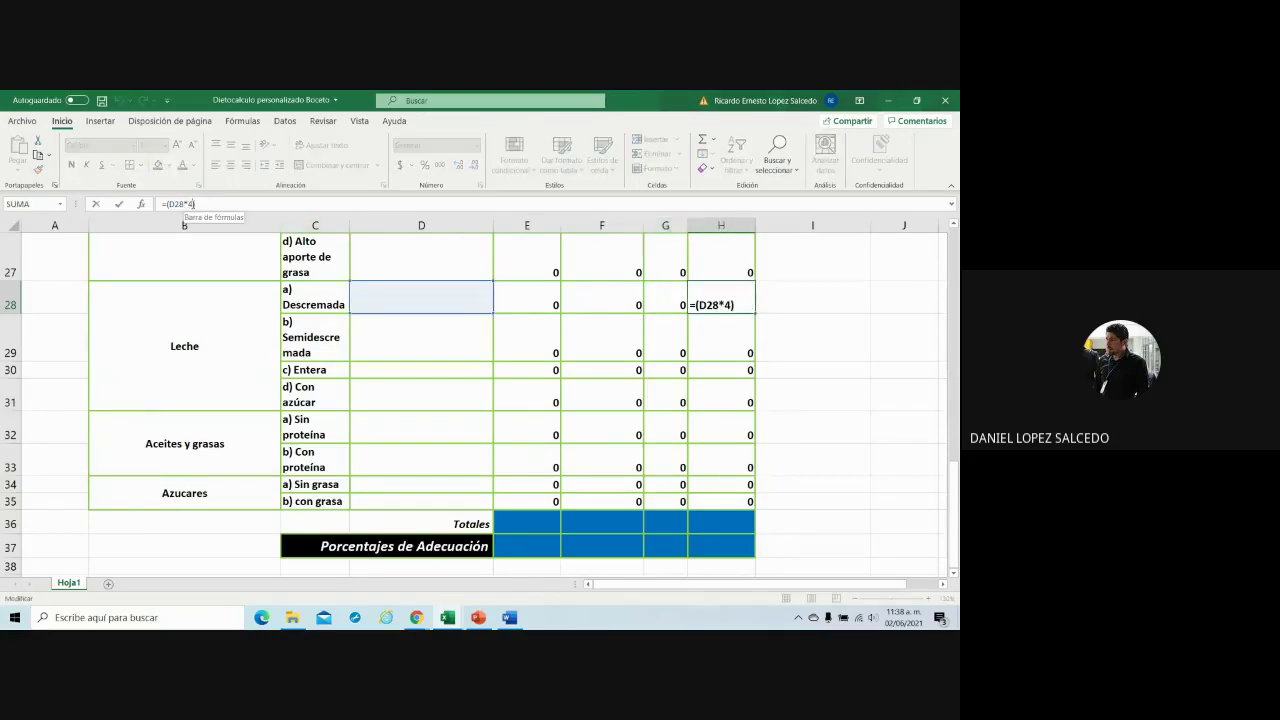
{"action": "key", "text": "BackSpace"}
{"action": "type", "text": "12"}
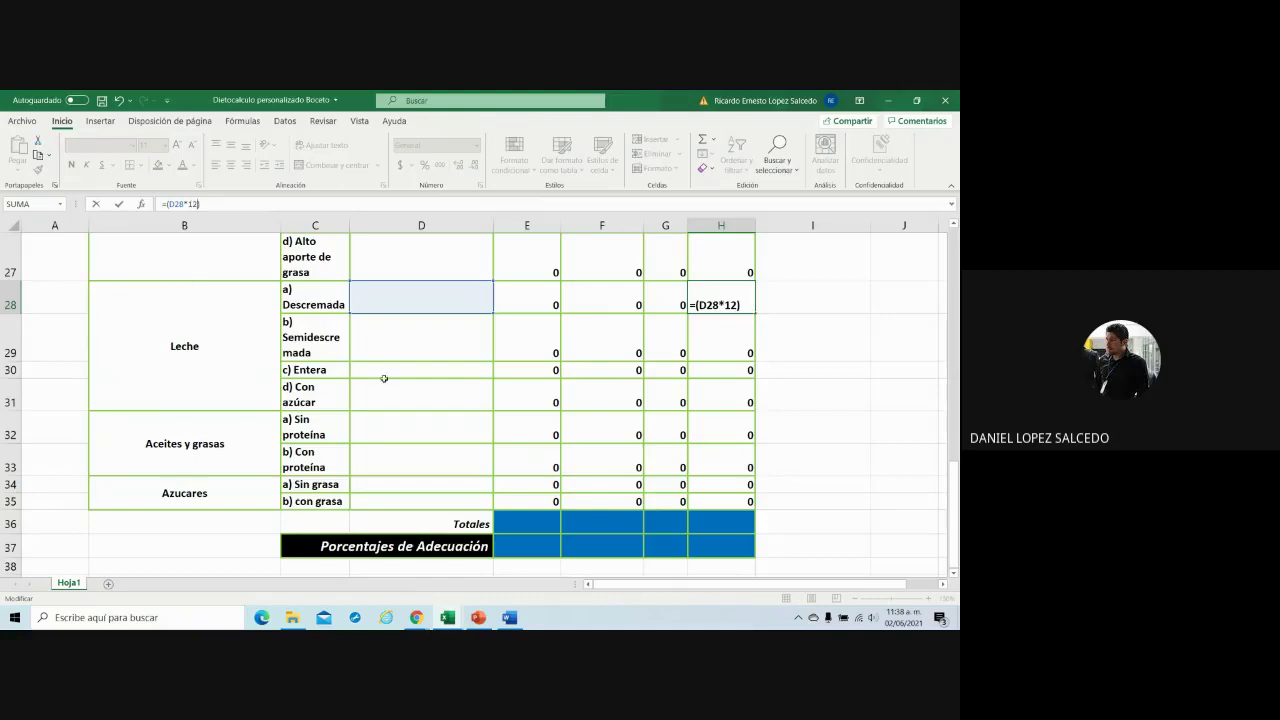
{"action": "left_click", "coordinate": [545, 320]}
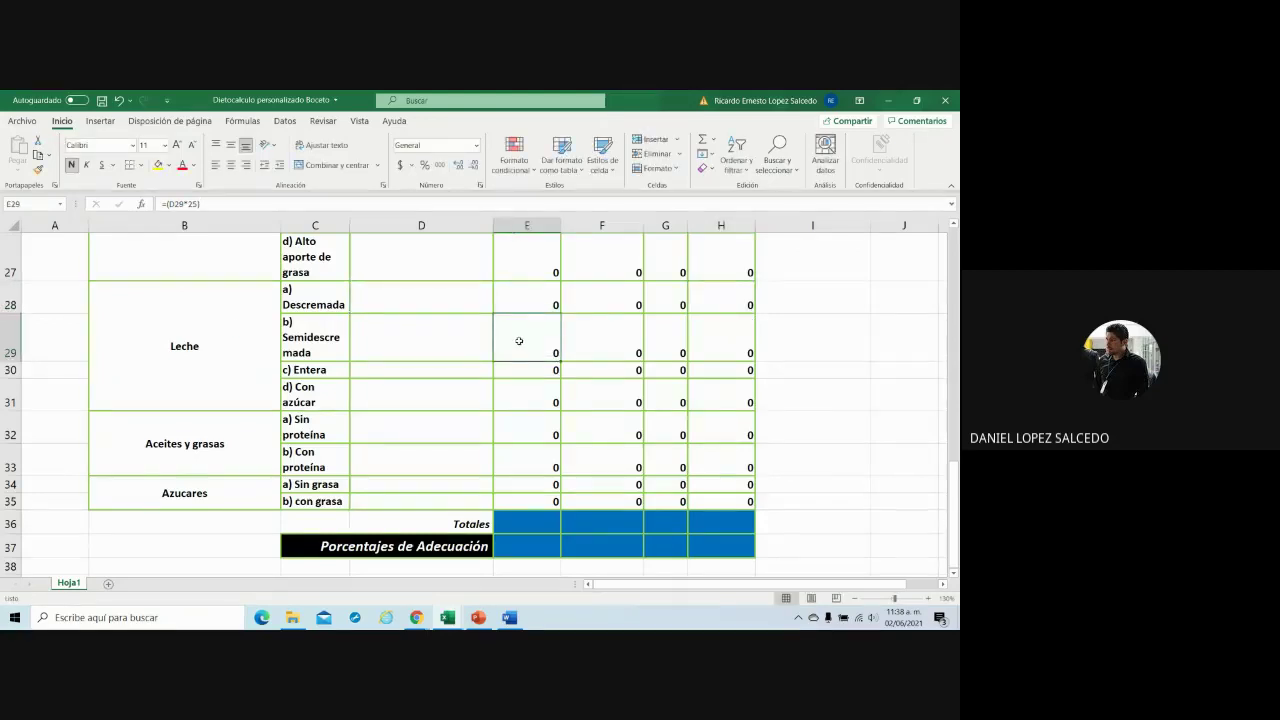
{"action": "left_click", "coordinate": [527, 303]}
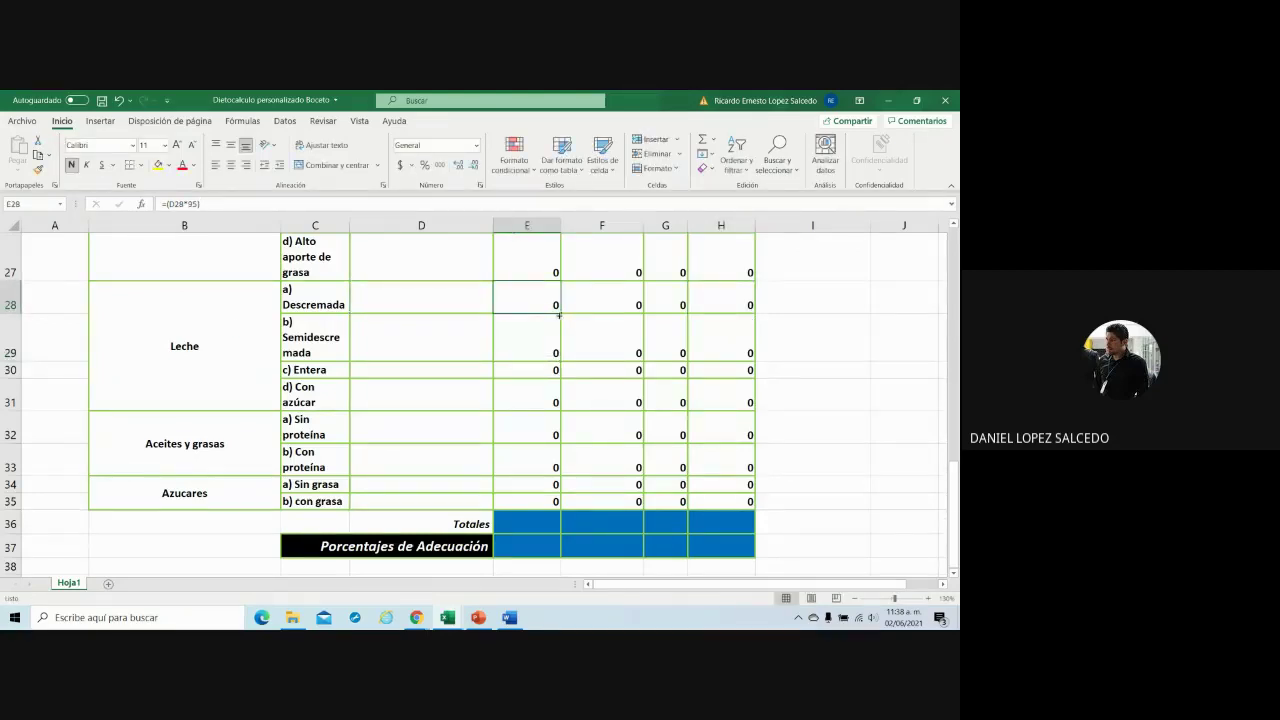
{"action": "left_click_drag", "start_coordinate": [559, 315], "coordinate": [560, 403]}
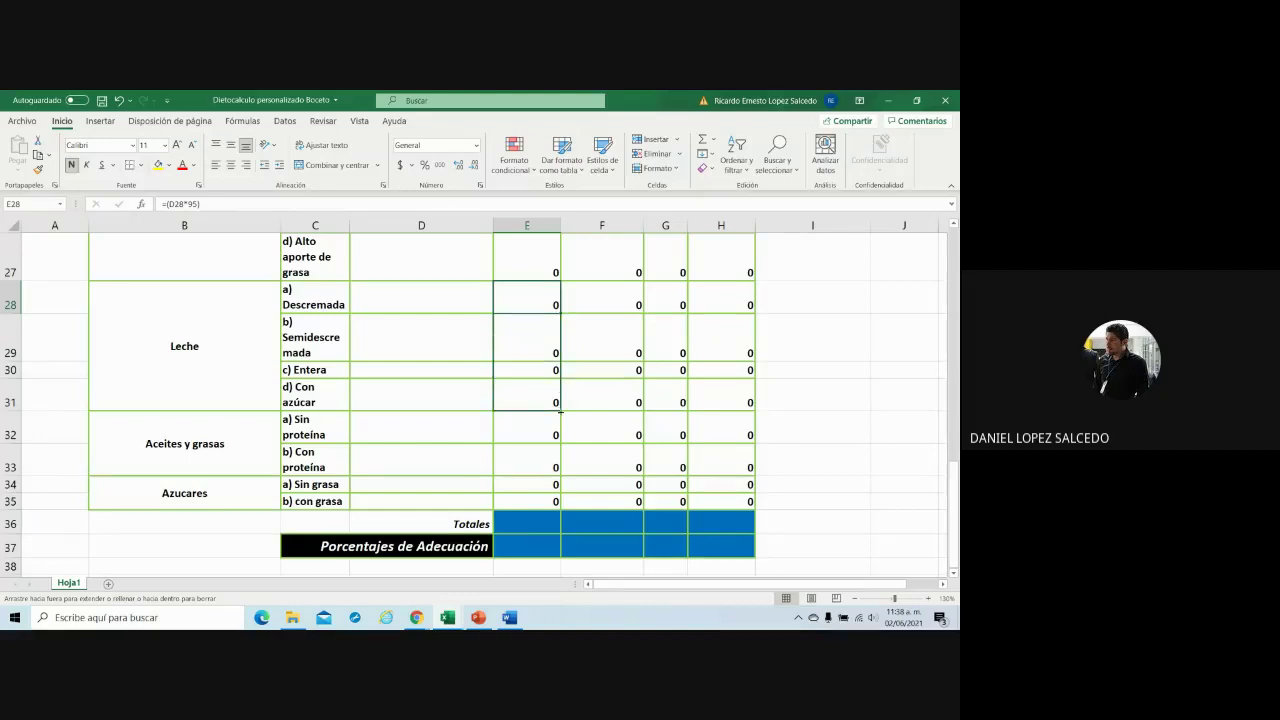
{"action": "left_click", "coordinate": [531, 334]}
{"action": "left_click", "coordinate": [521, 299]}
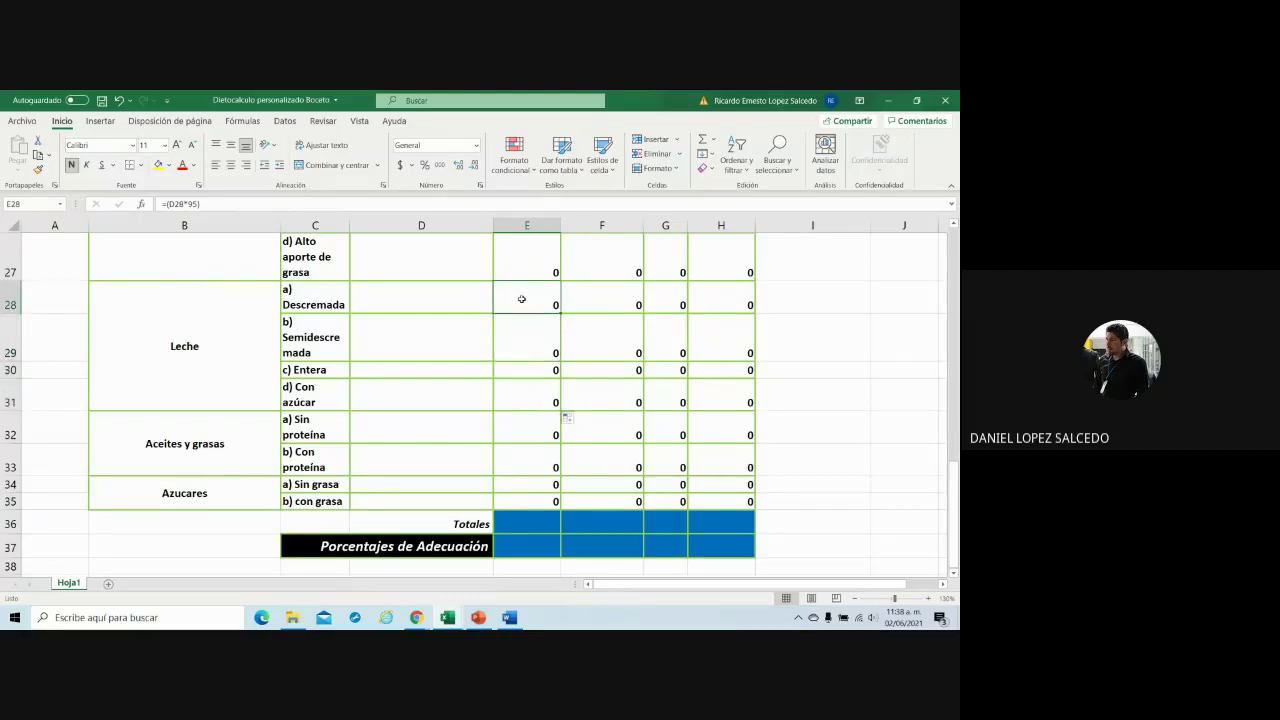
{"action": "left_click", "coordinate": [528, 390]}
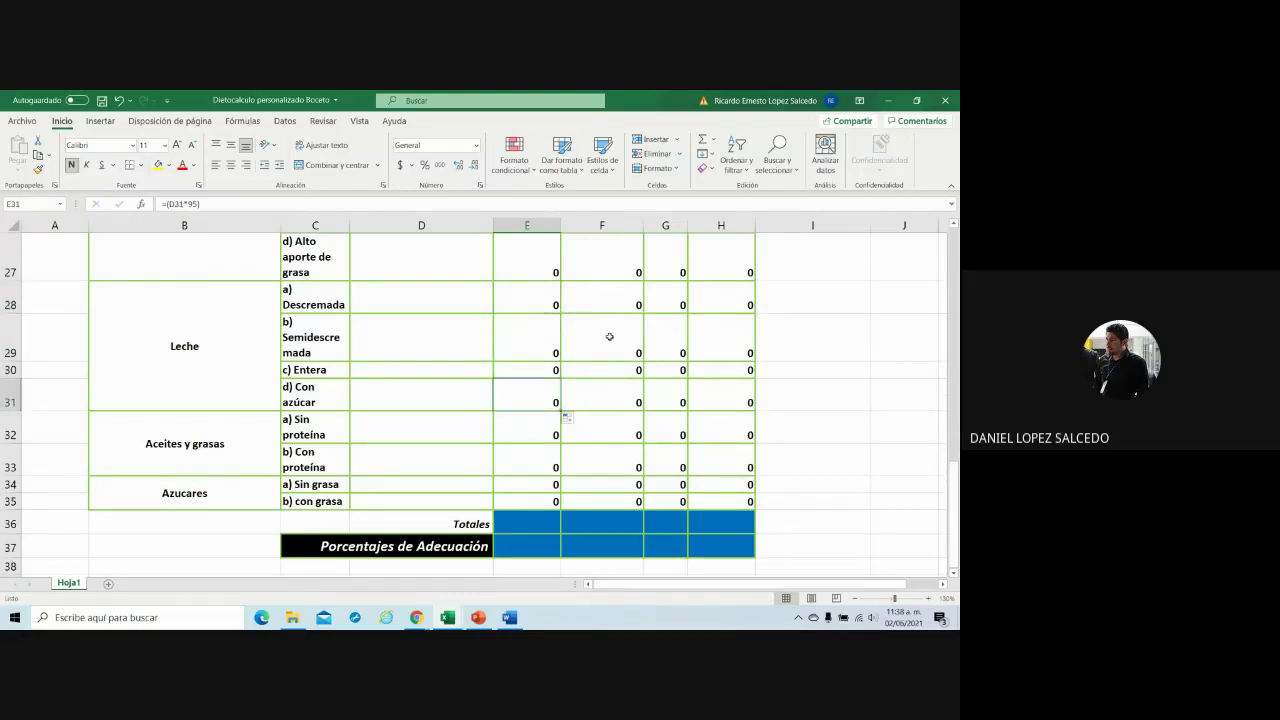
{"action": "left_click", "coordinate": [612, 298]}
{"action": "left_click_drag", "start_coordinate": [642, 313], "coordinate": [634, 404]}
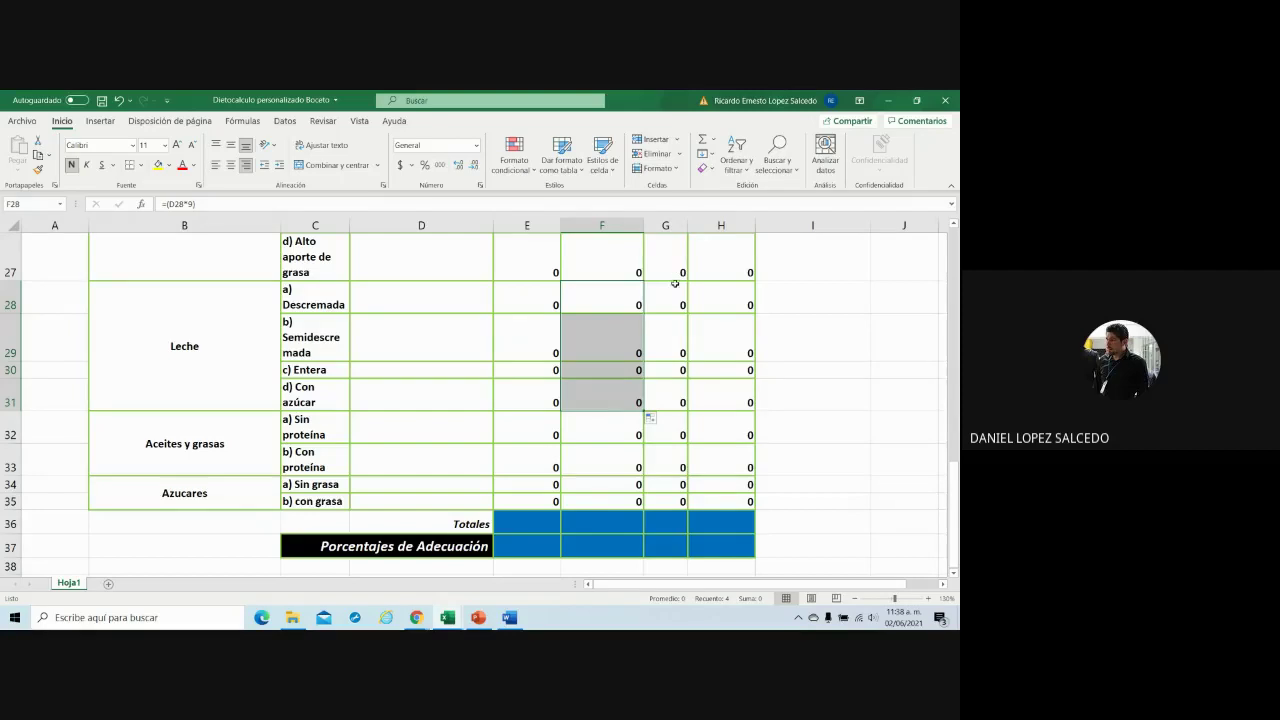
{"action": "left_click", "coordinate": [676, 305]}
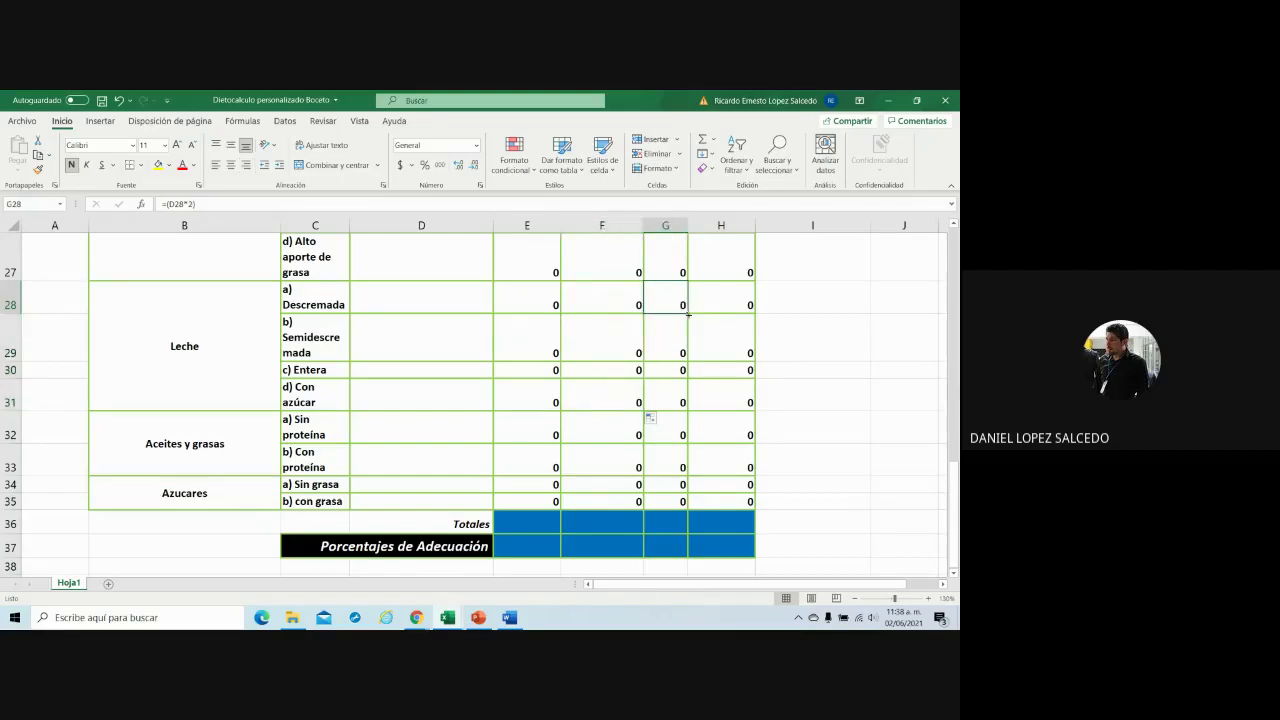
{"action": "left_click_drag", "start_coordinate": [686, 312], "coordinate": [686, 404]}
{"action": "left_click", "coordinate": [717, 303]}
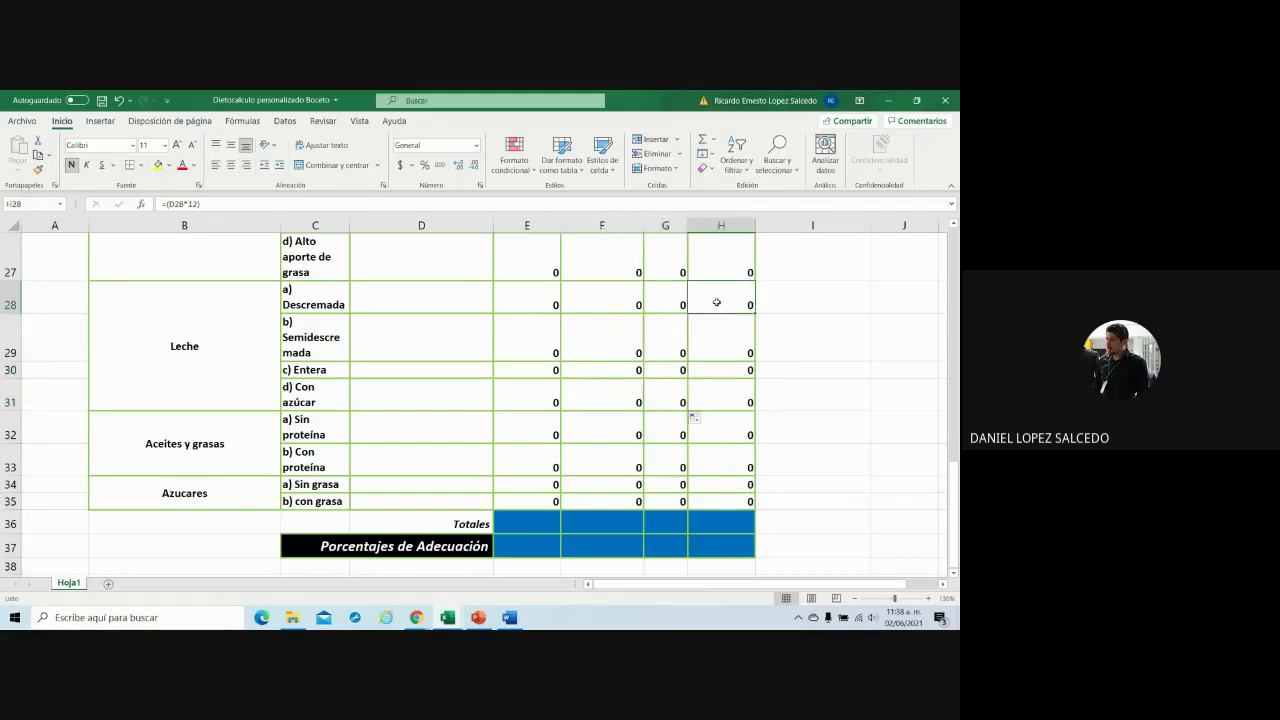
{"action": "left_click_drag", "start_coordinate": [754, 313], "coordinate": [752, 398]}
{"action": "left_click", "coordinate": [507, 337]}
{"action": "left_click", "coordinate": [531, 285]}
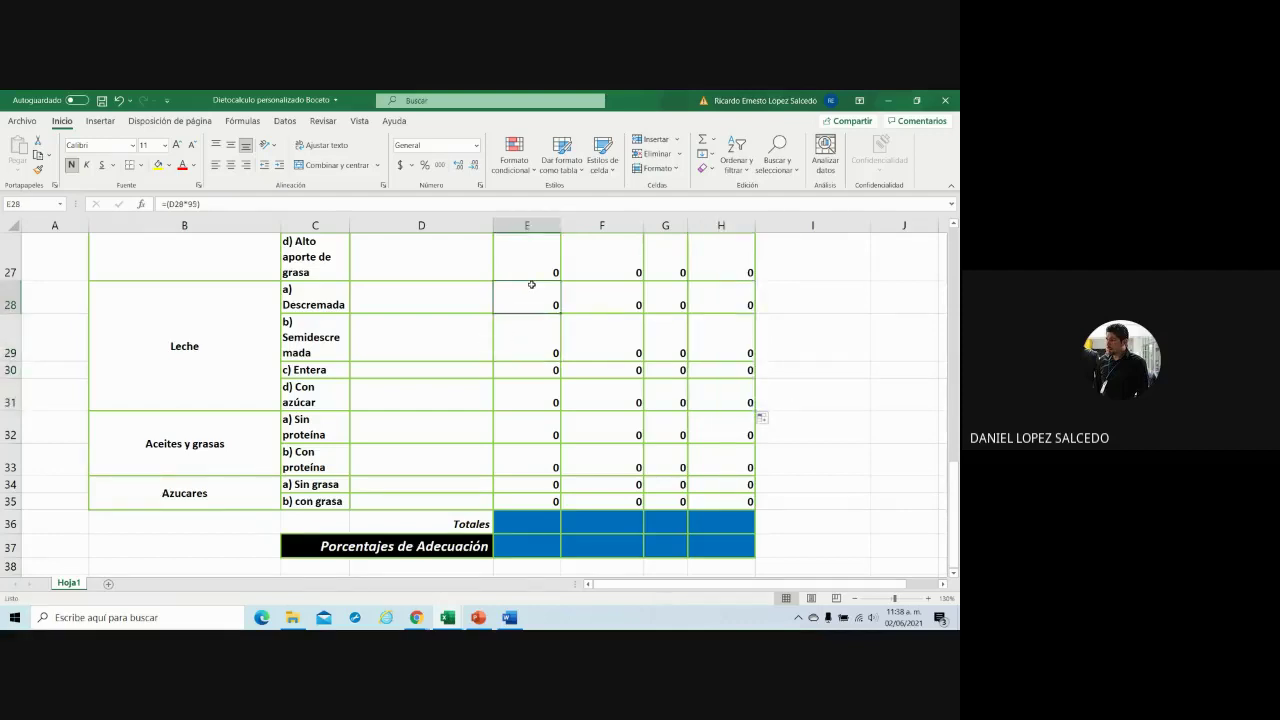
{"action": "left_click", "coordinate": [527, 337]}
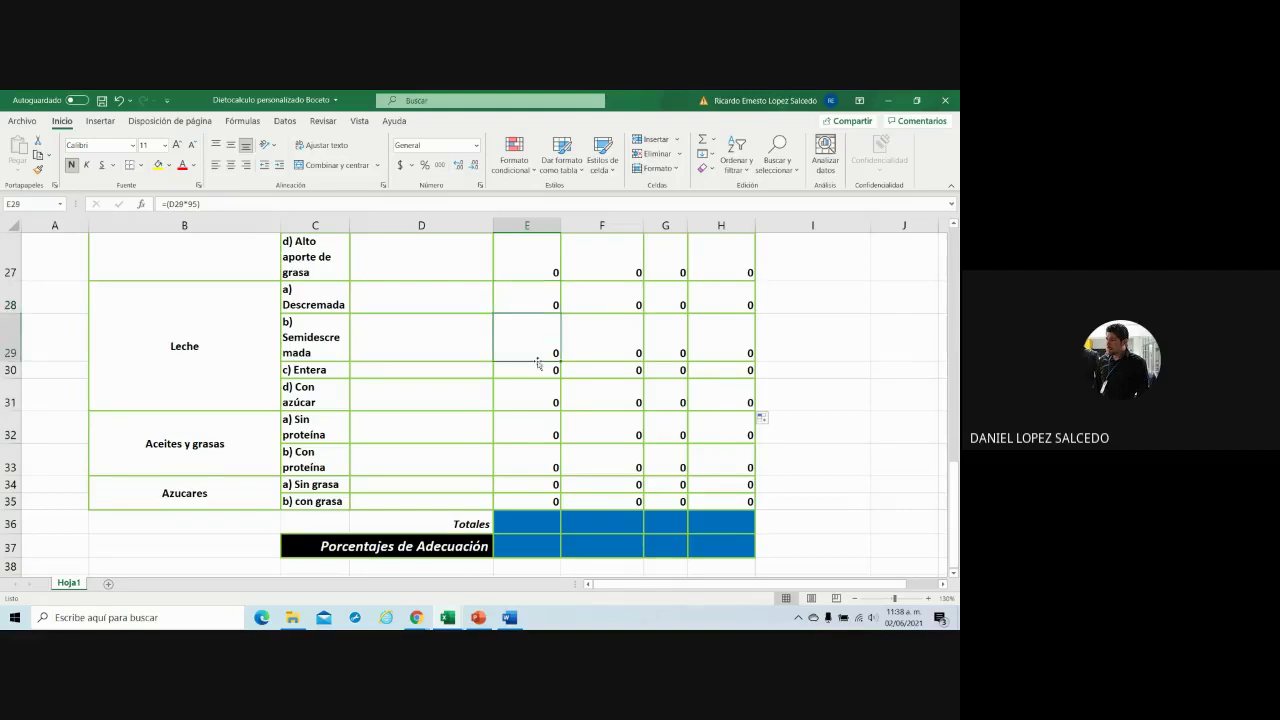
{"action": "left_click", "coordinate": [540, 370]}
{"action": "left_click", "coordinate": [536, 305]}
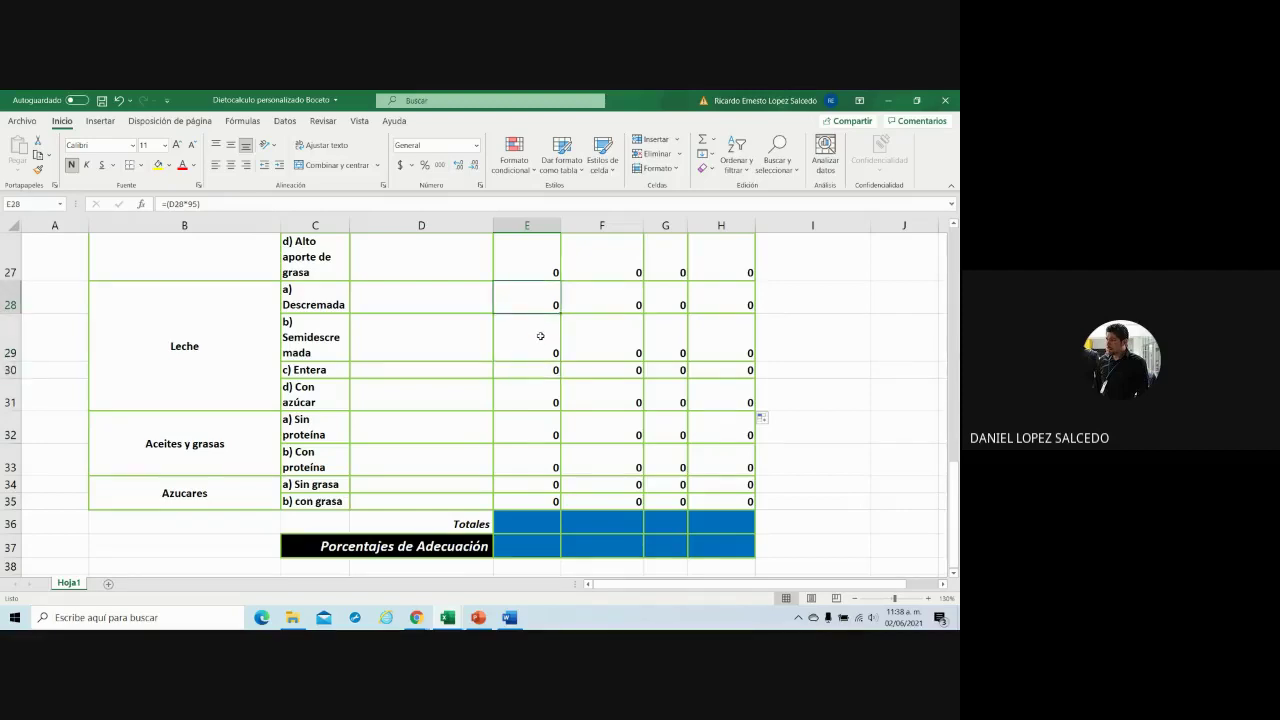
{"action": "left_click", "coordinate": [538, 344]}
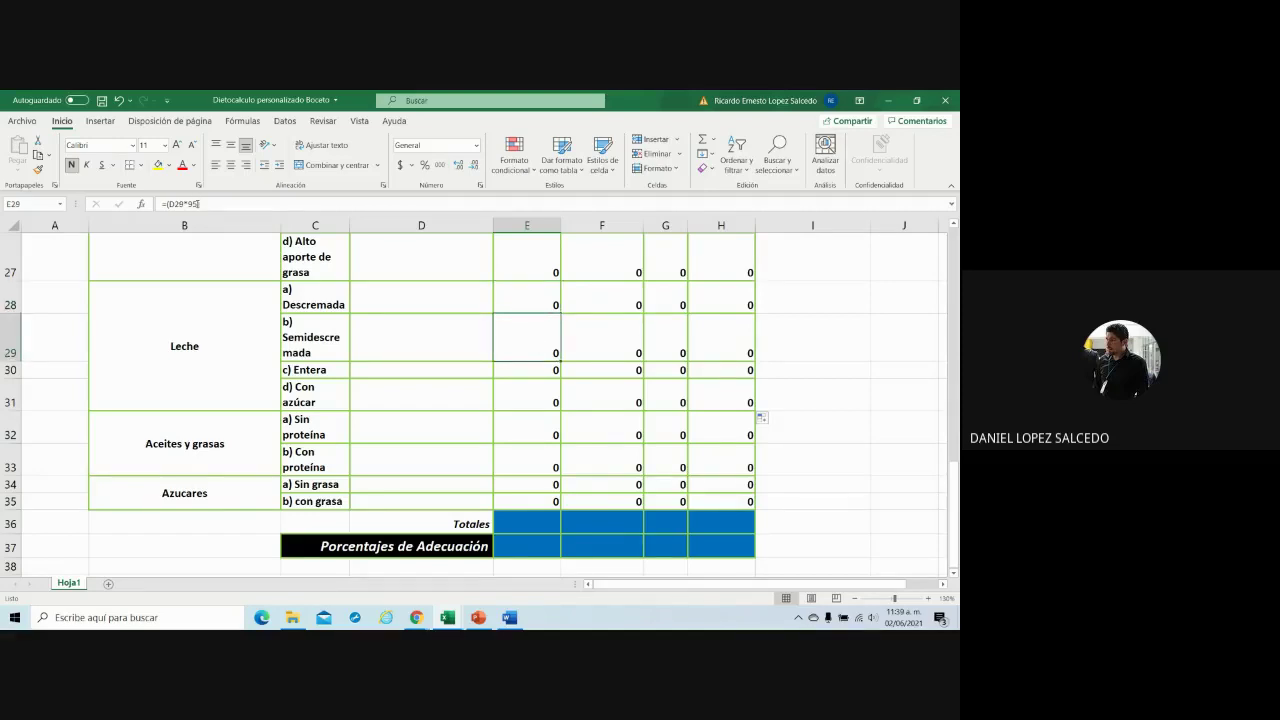
- Set the energy multipliers: E29 to 110, revise E30, and E31 to 200
{"action": "left_click", "coordinate": [198, 204]}
{"action": "key", "text": "BackSpace"}
{"action": "key", "text": "BackSpace"}
{"action": "type", "text": "1"}
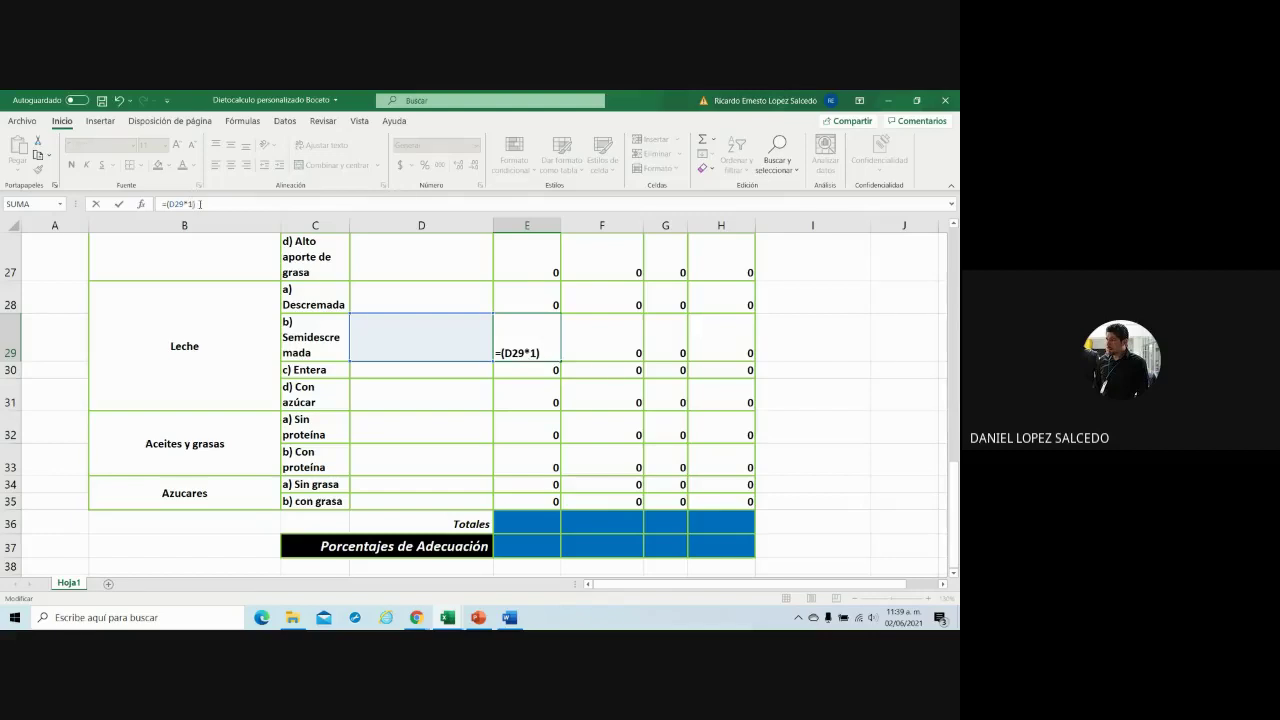
{"action": "type", "text": "10"}
{"action": "key", "text": "Return"}
{"action": "left_click", "coordinate": [195, 204]}
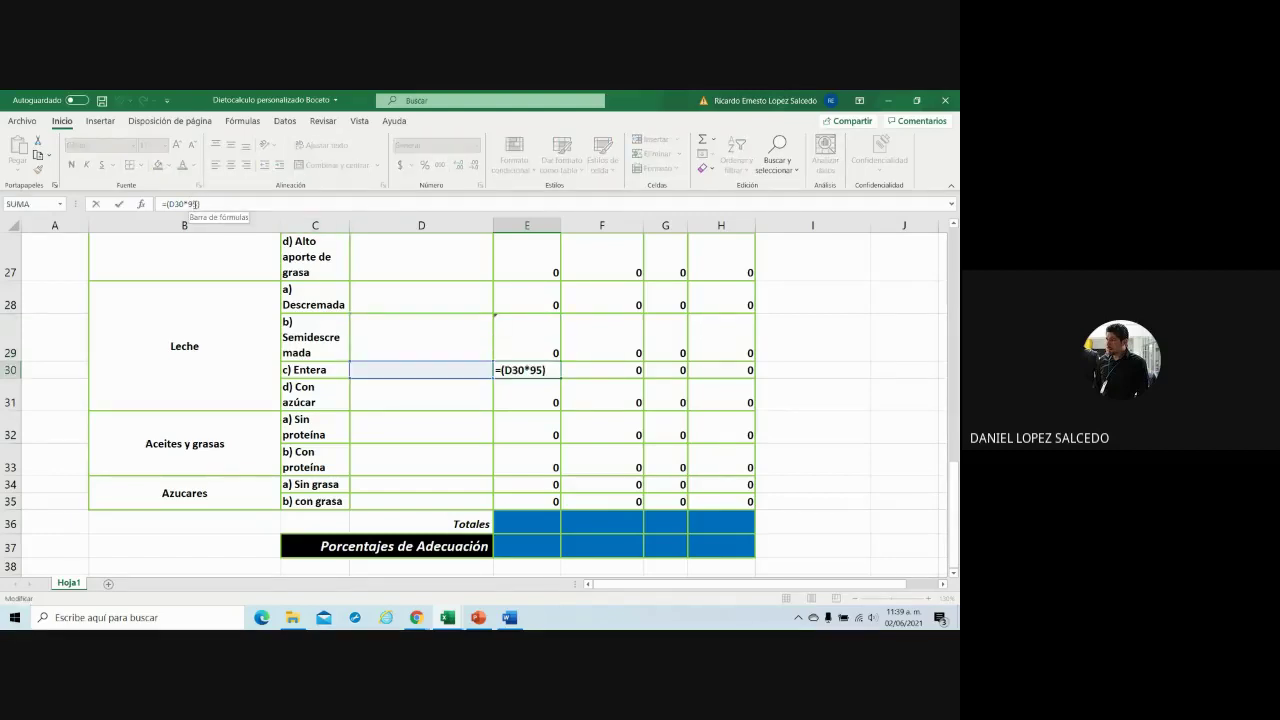
{"action": "key", "text": "BackSpace"}
{"action": "type", "text": "150"}
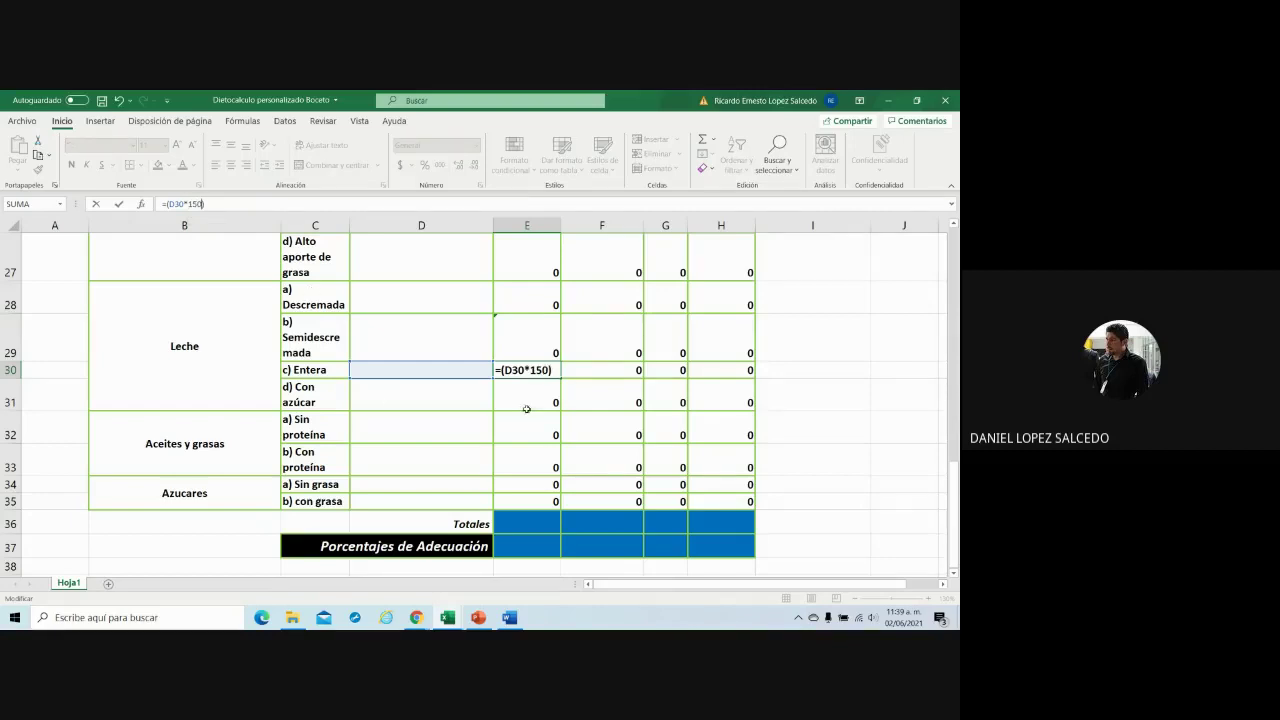
{"action": "left_click", "coordinate": [534, 402]}
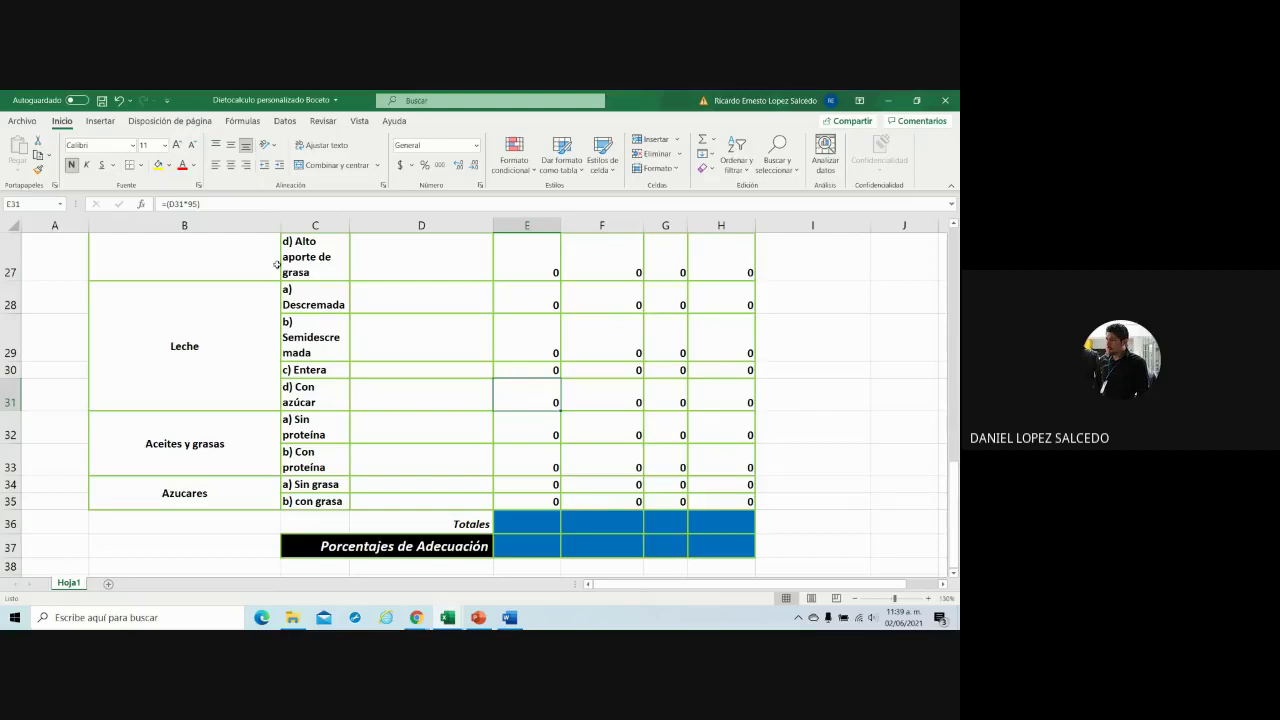
{"action": "left_click", "coordinate": [196, 206]}
{"action": "key", "text": "BackSpace"}
{"action": "key", "text": "BackSpace"}
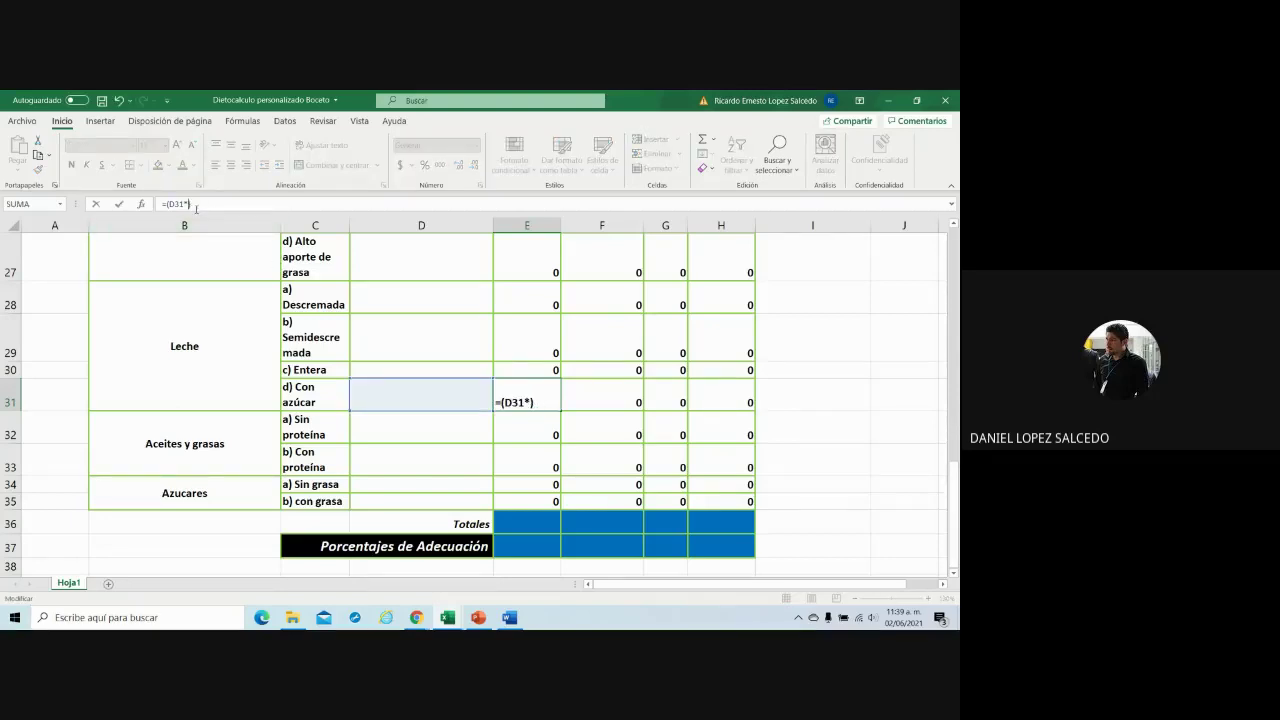
{"action": "type", "text": "200"}
{"action": "left_click", "coordinate": [603, 400]}
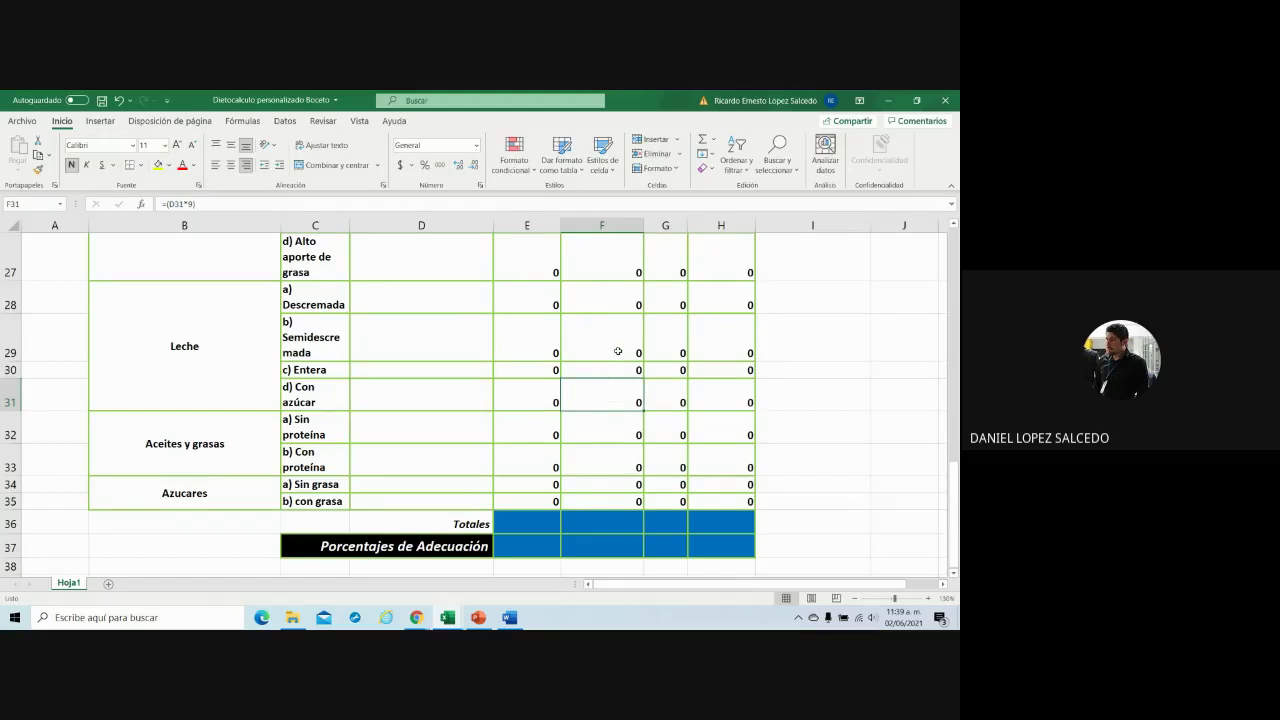
- Review the protein formulas in F28–F30 and begin changing F31's multiplier
{"action": "left_click", "coordinate": [634, 301]}
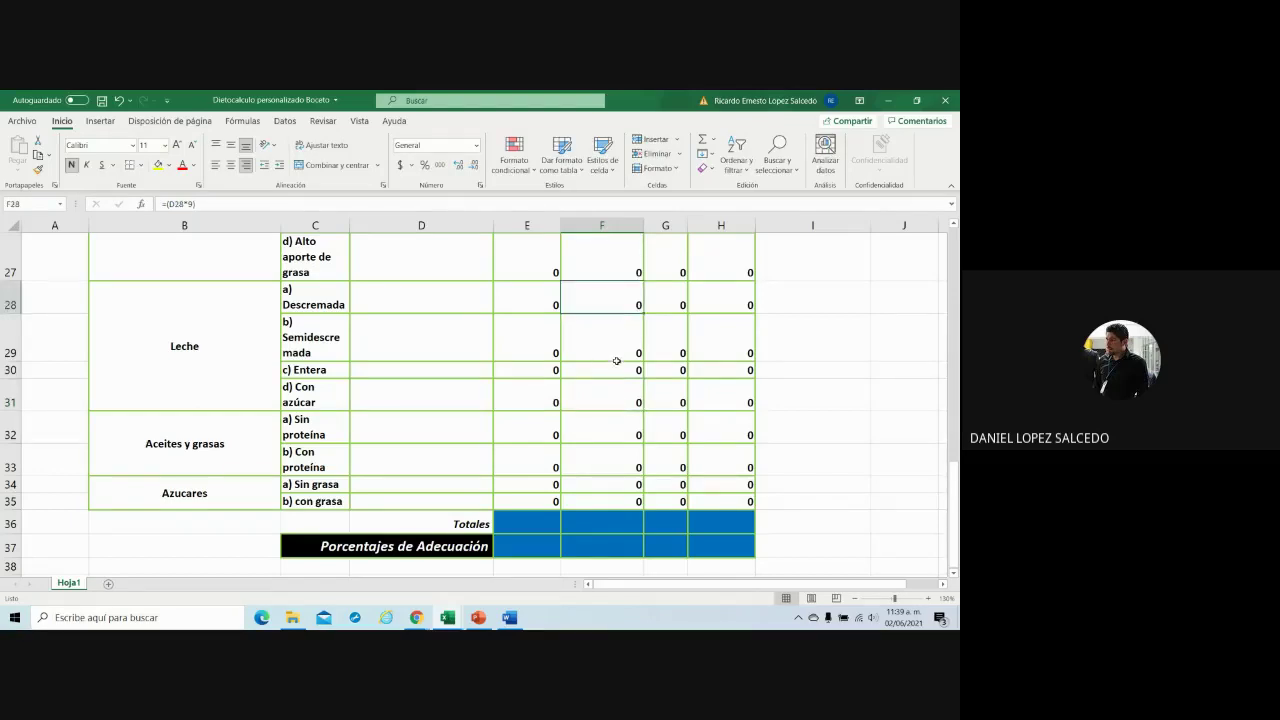
{"action": "left_click", "coordinate": [633, 344]}
{"action": "left_click", "coordinate": [633, 369]}
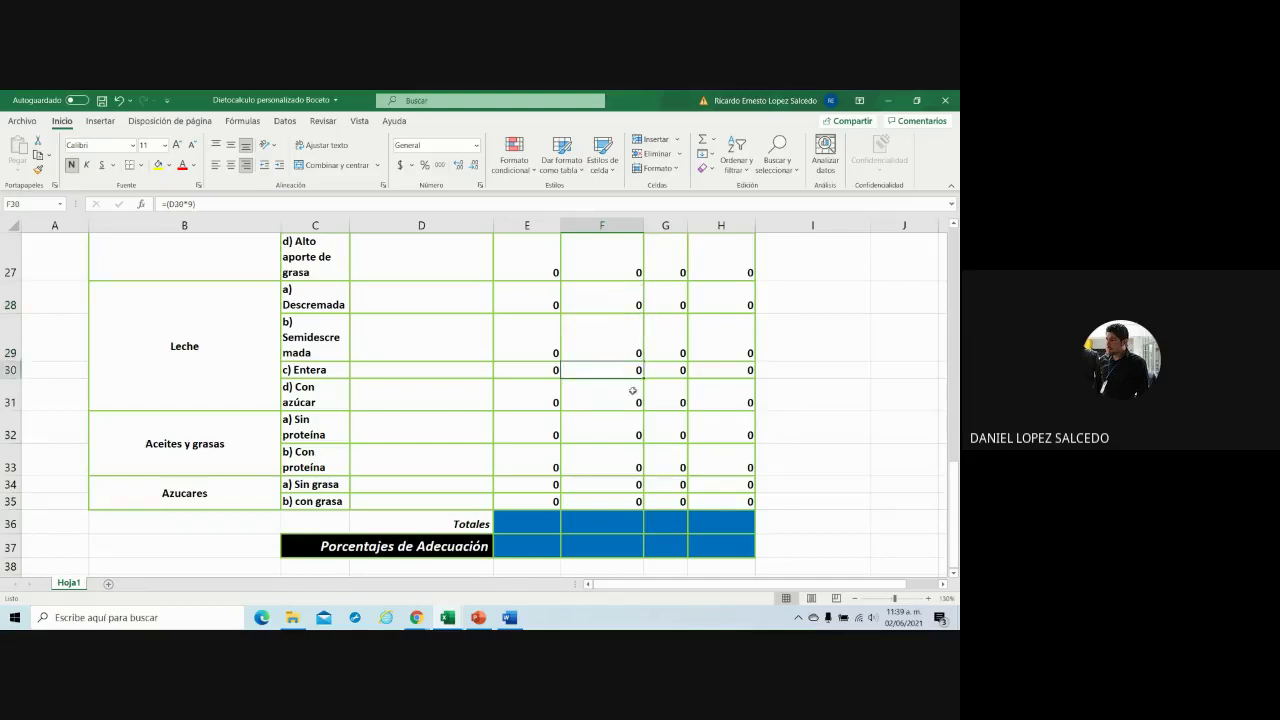
{"action": "left_click", "coordinate": [630, 403]}
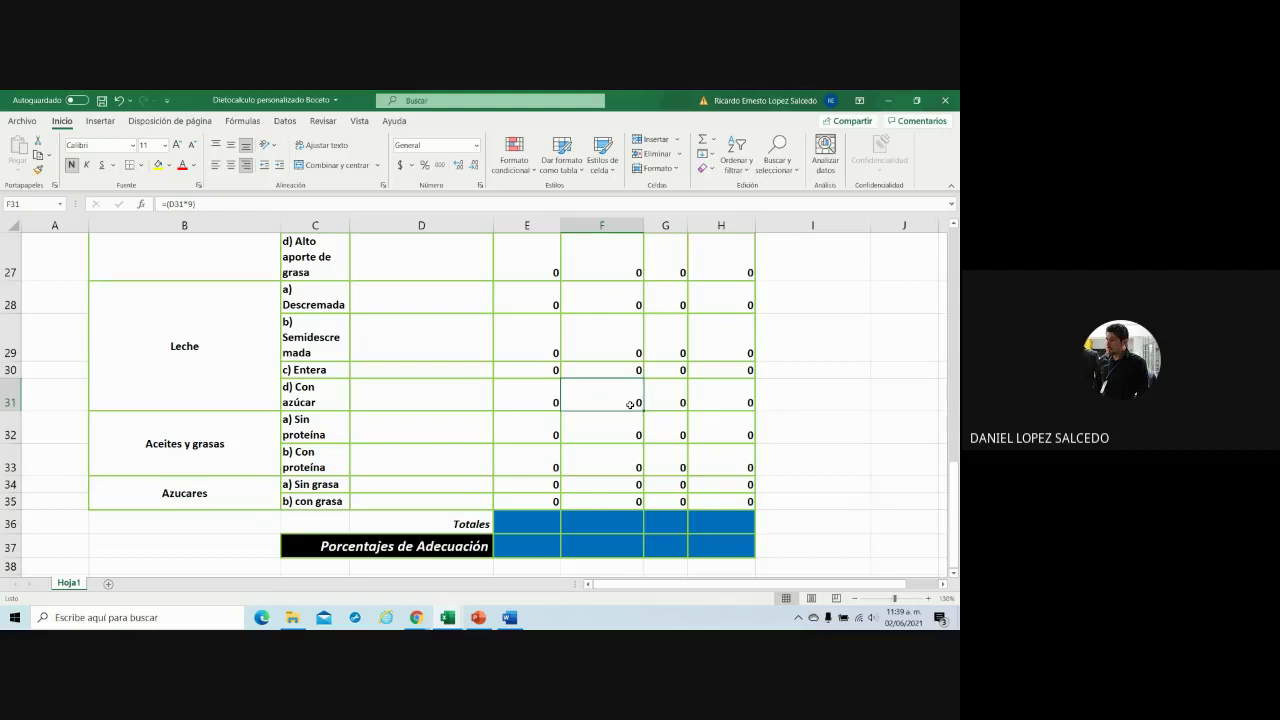
{"action": "left_click", "coordinate": [190, 204]}
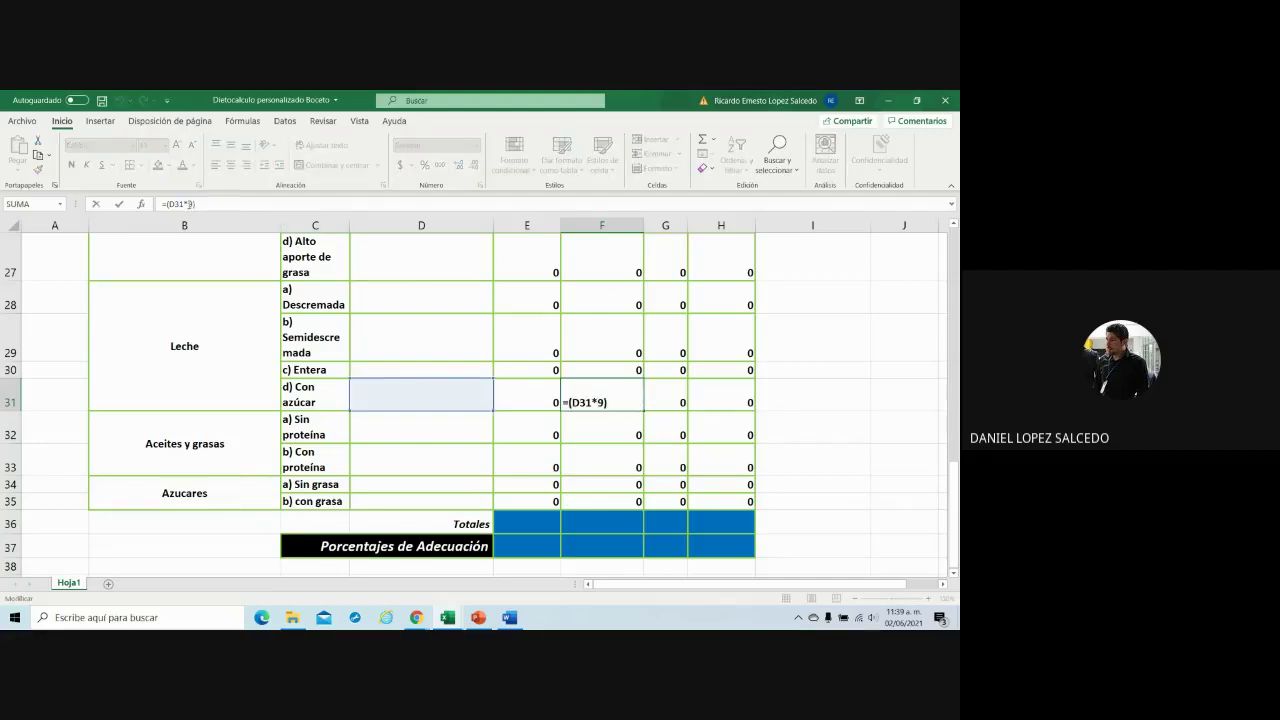
{"action": "key", "text": "BackSpace"}
- Finish F31 as =(D31*8) and set G29's multiplier to 4
{"action": "type", "text": "8"}
{"action": "left_click", "coordinate": [662, 354]}
{"action": "left_click", "coordinate": [671, 304]}
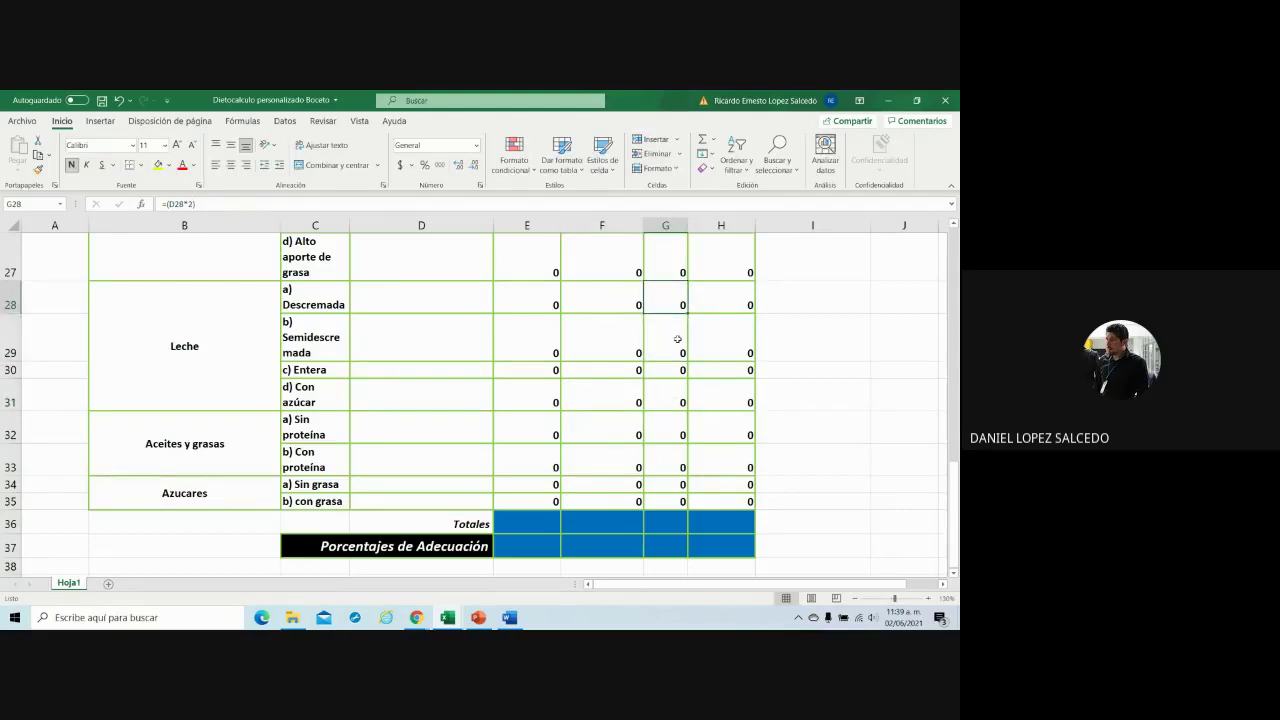
{"action": "left_click", "coordinate": [677, 339]}
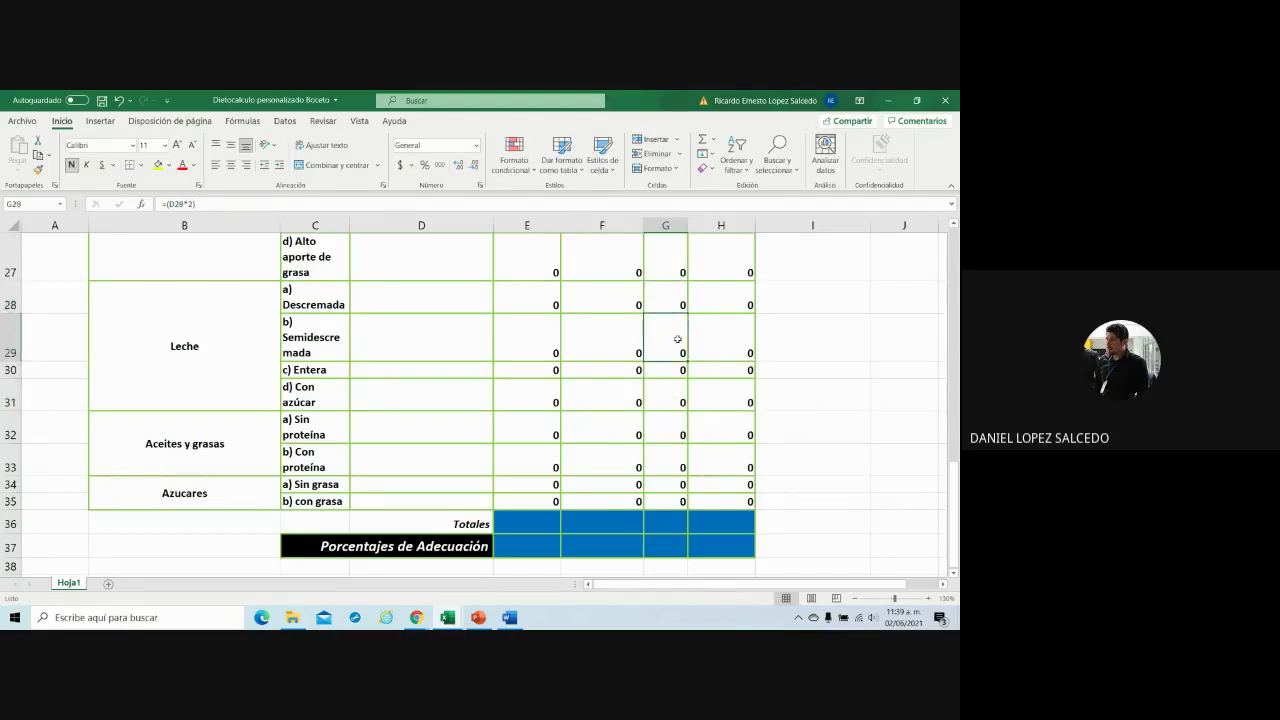
{"action": "left_click", "coordinate": [215, 203]}
{"action": "key", "text": "BackSpace"}
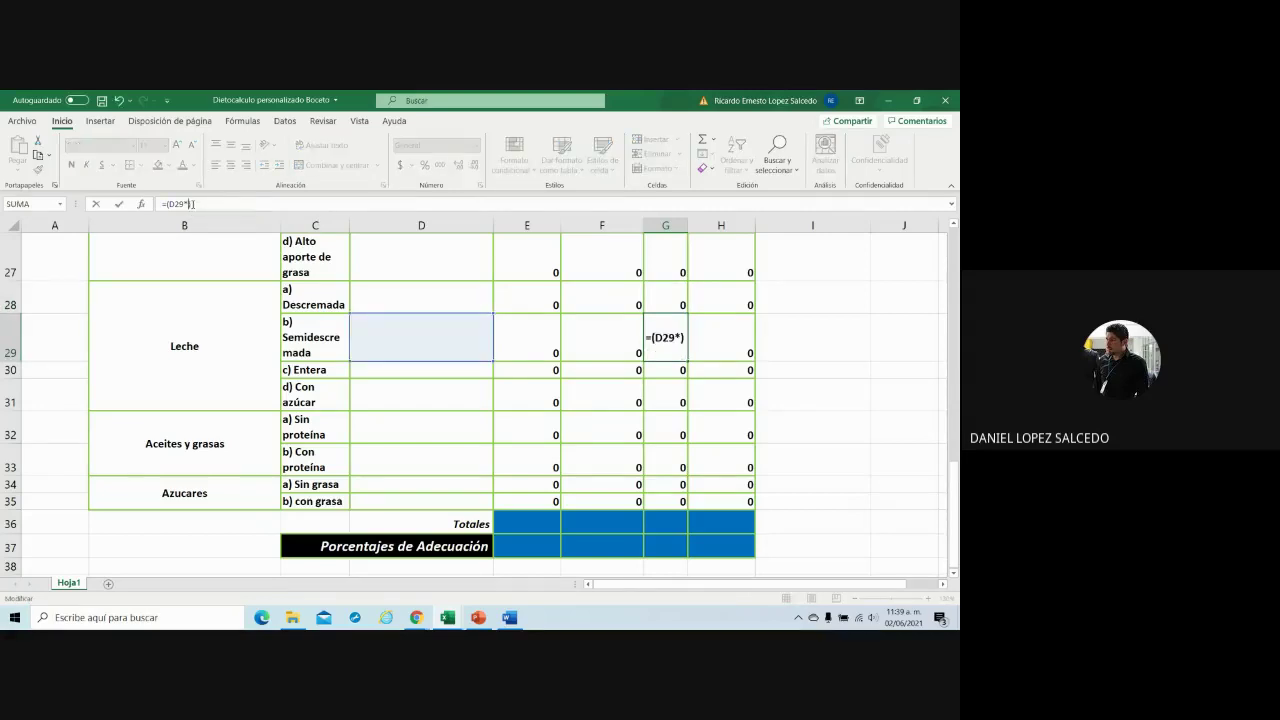
{"action": "type", "text": "4"}
{"action": "left_click", "coordinate": [683, 374]}
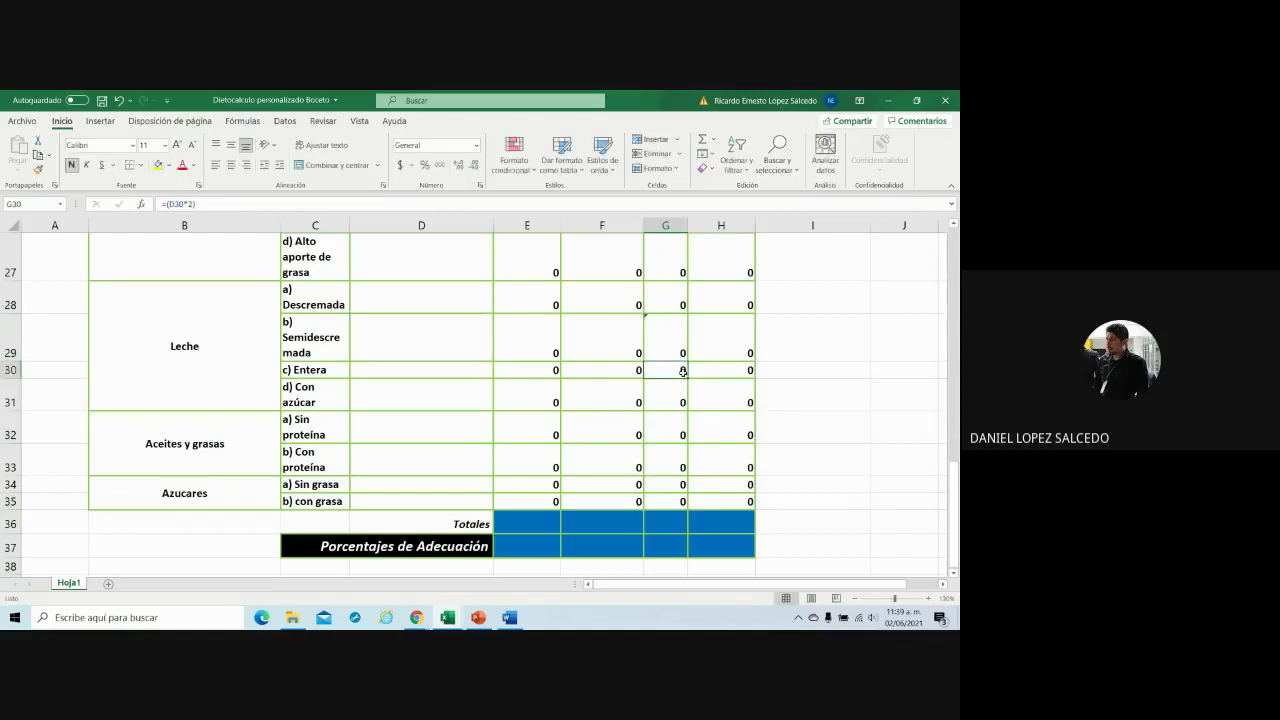
- Set the G30 and G31 multipliers to 2 and 5
{"action": "left_click", "coordinate": [193, 204]}
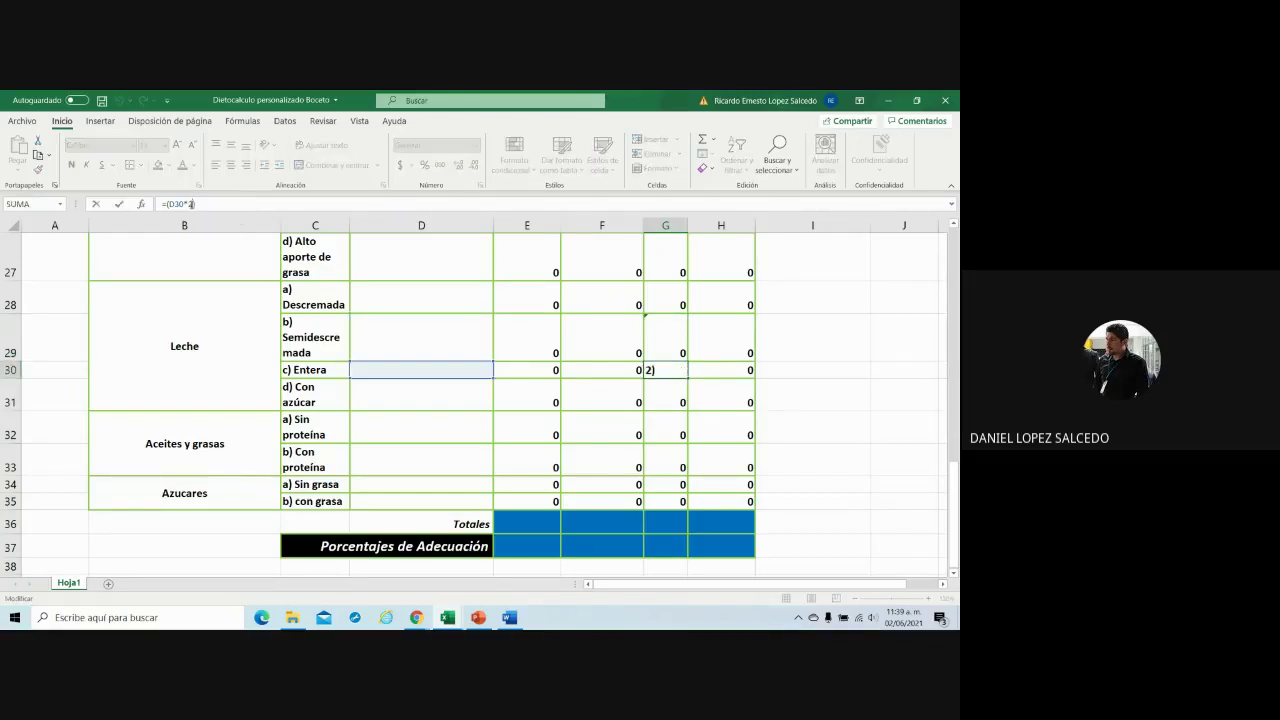
{"action": "key", "text": "BackSpace"}
{"action": "type", "text": "2"}
{"action": "left_click", "coordinate": [677, 402]}
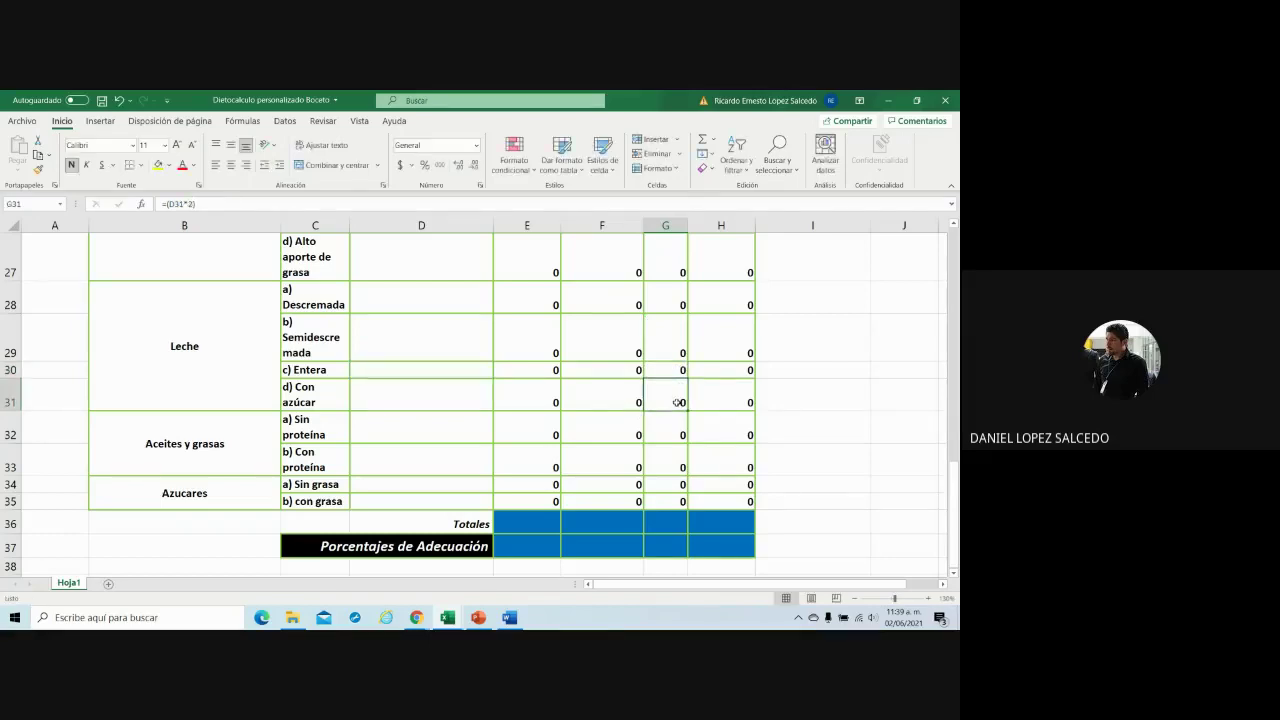
{"action": "left_click", "coordinate": [193, 204]}
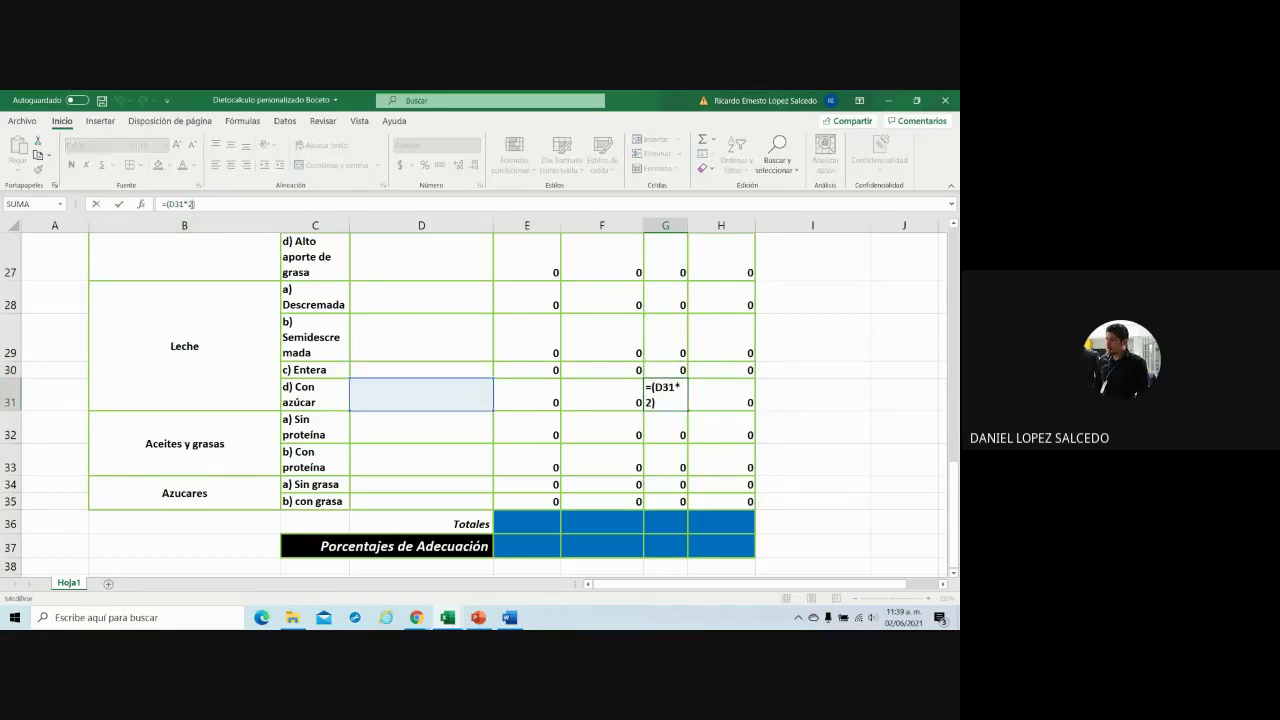
{"action": "key", "text": "BackSpace"}
{"action": "type", "text": "5"}
{"action": "left_click", "coordinate": [691, 409]}
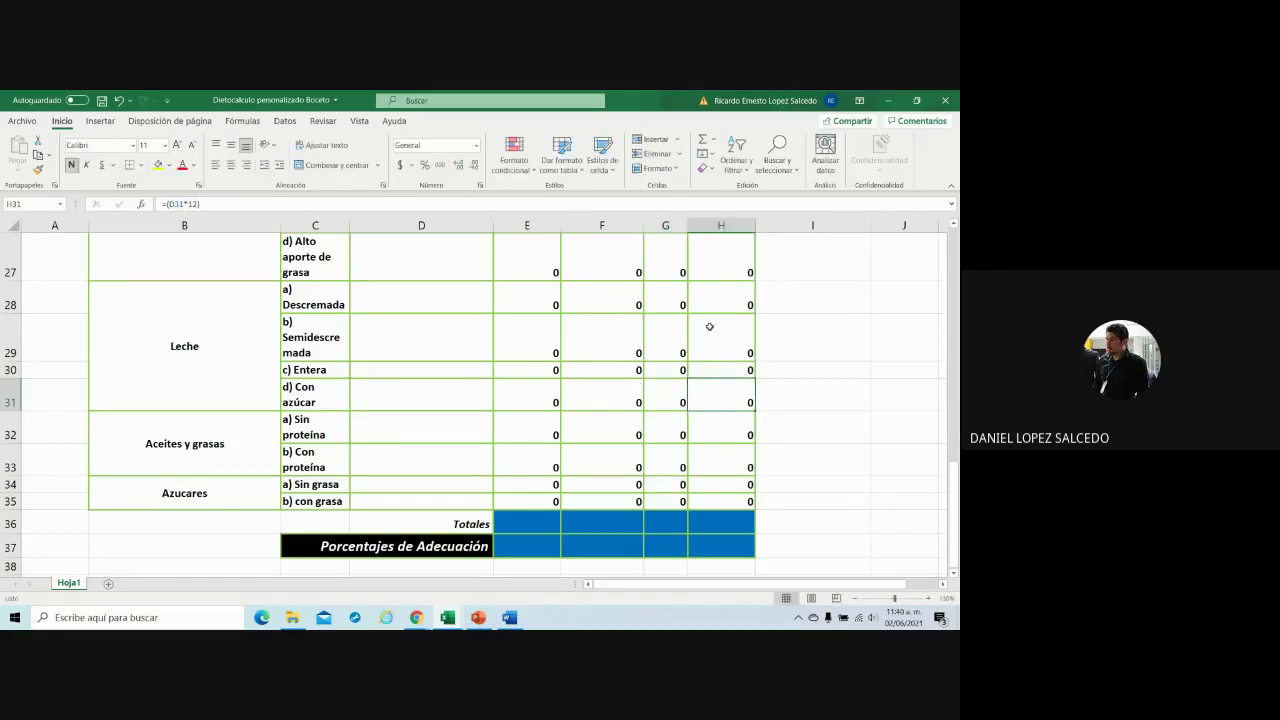
- Review the H column, change H31 to =(D31*30), and save the workbook
{"action": "left_click", "coordinate": [721, 298]}
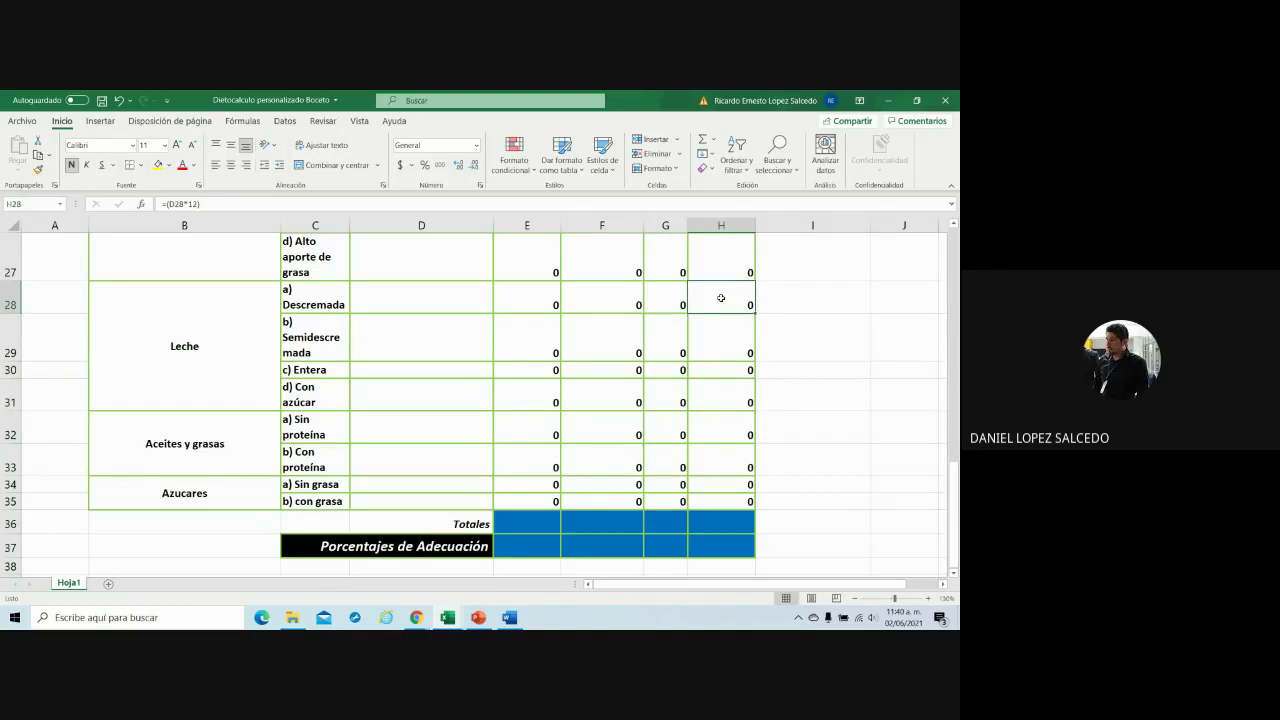
{"action": "left_click", "coordinate": [723, 336]}
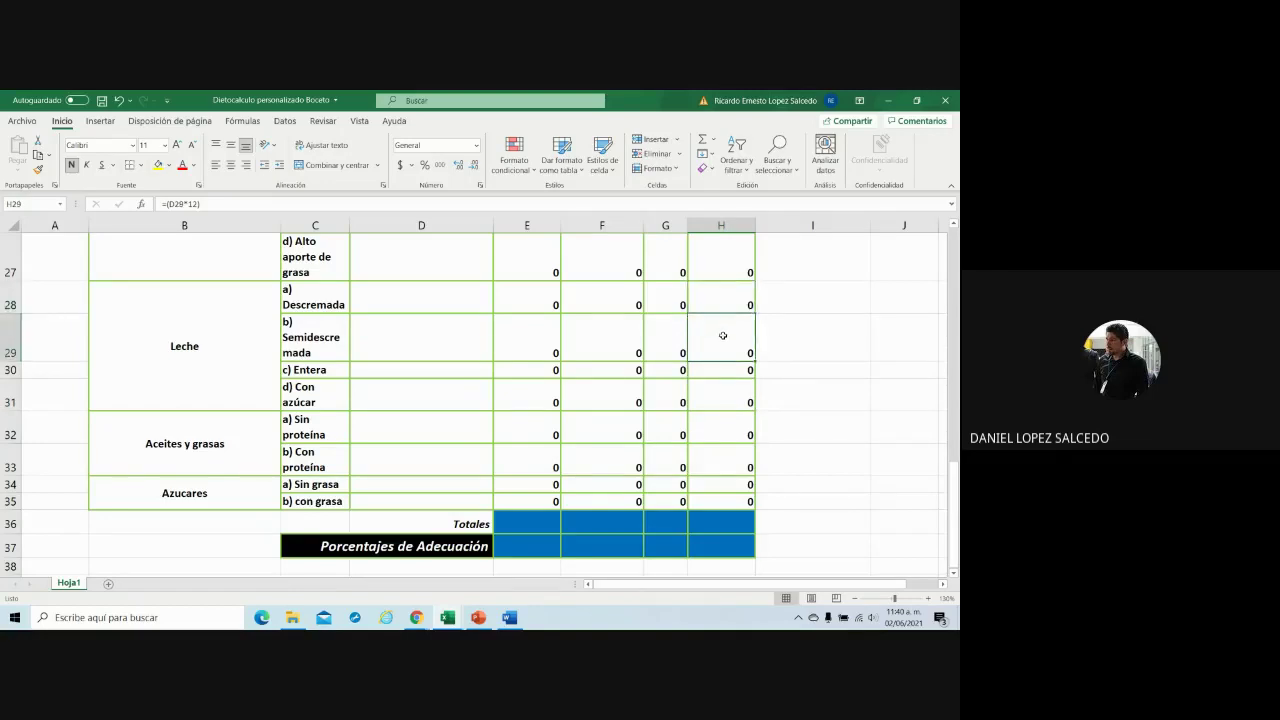
{"action": "left_click", "coordinate": [724, 370]}
{"action": "left_click", "coordinate": [728, 392]}
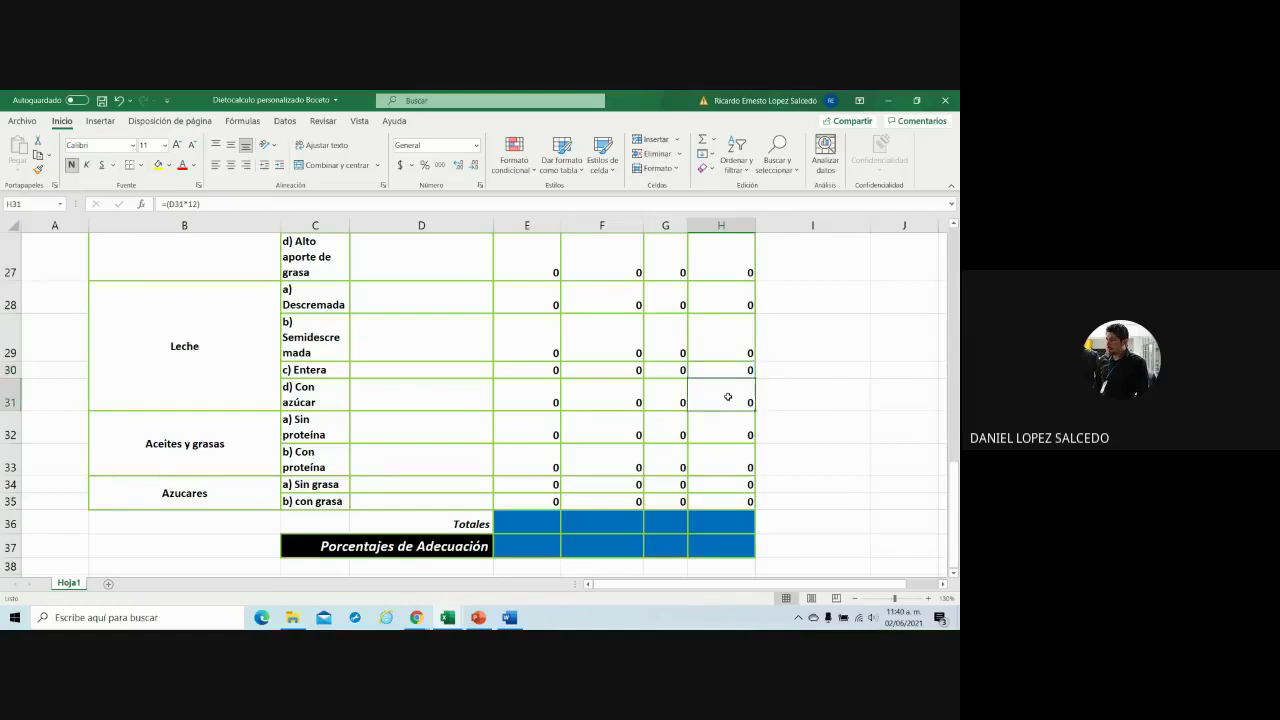
{"action": "left_click", "coordinate": [201, 204]}
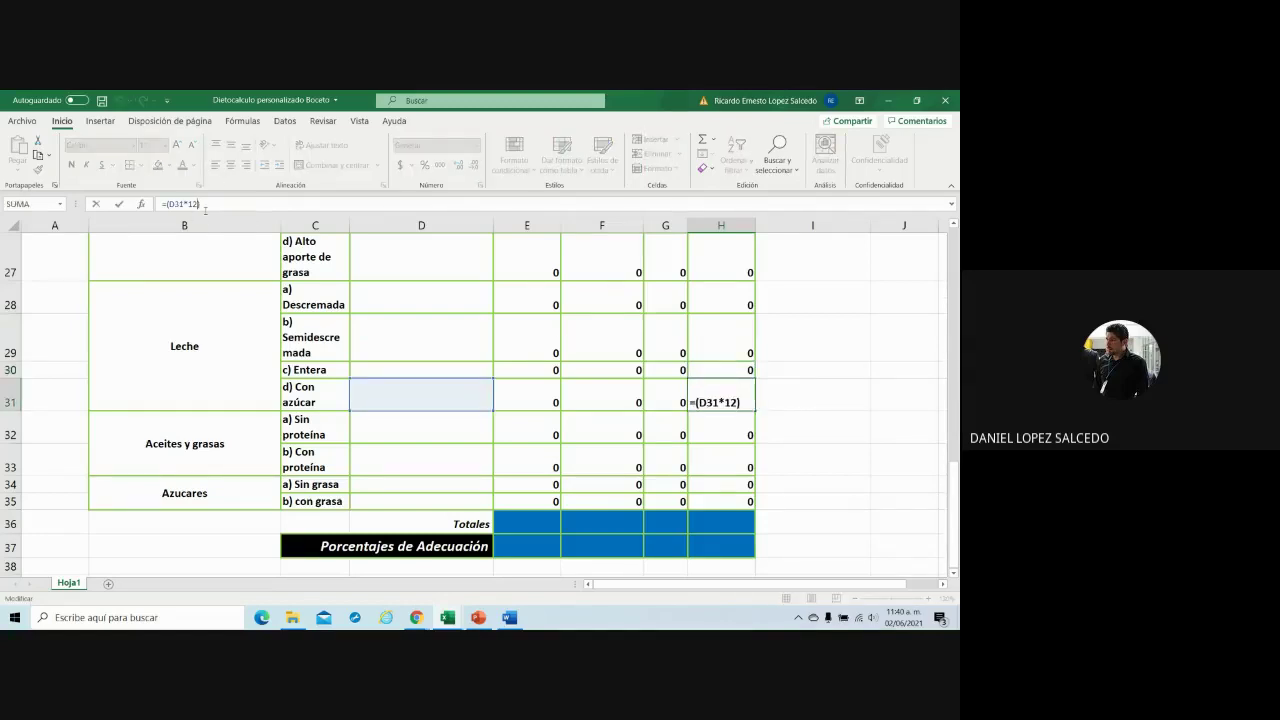
{"action": "key", "text": "BackSpace"}
{"action": "key", "text": "BackSpace"}
{"action": "type", "text": "30"}
{"action": "left_click", "coordinate": [820, 445]}
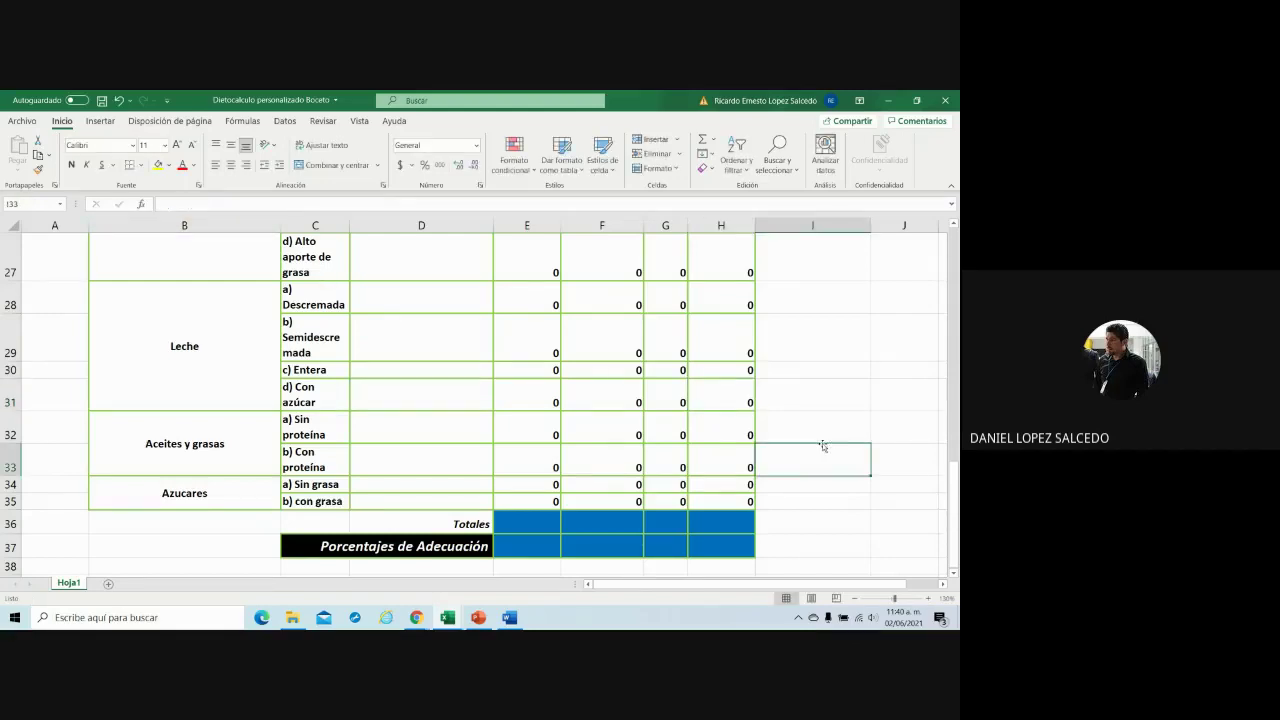
{"action": "left_click", "coordinate": [102, 100]}
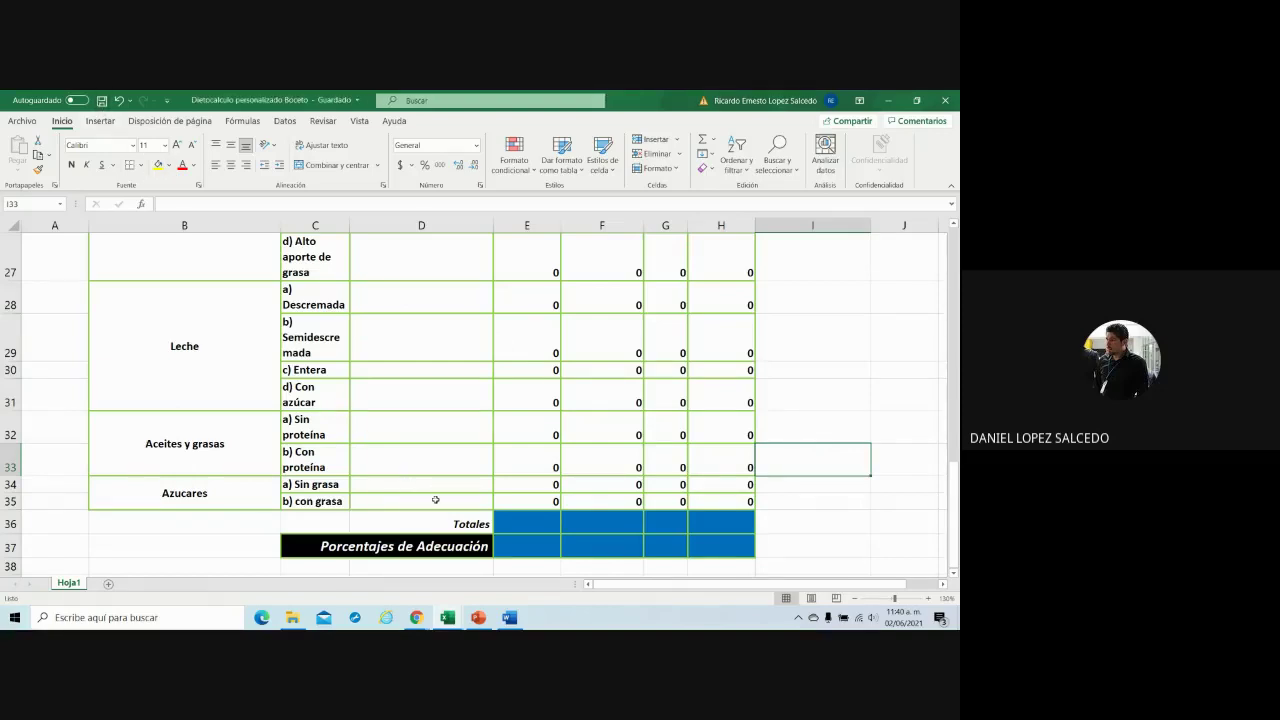
- Set E32's energy multiplier to 45 and F32's to 0
{"action": "left_click", "coordinate": [525, 427]}
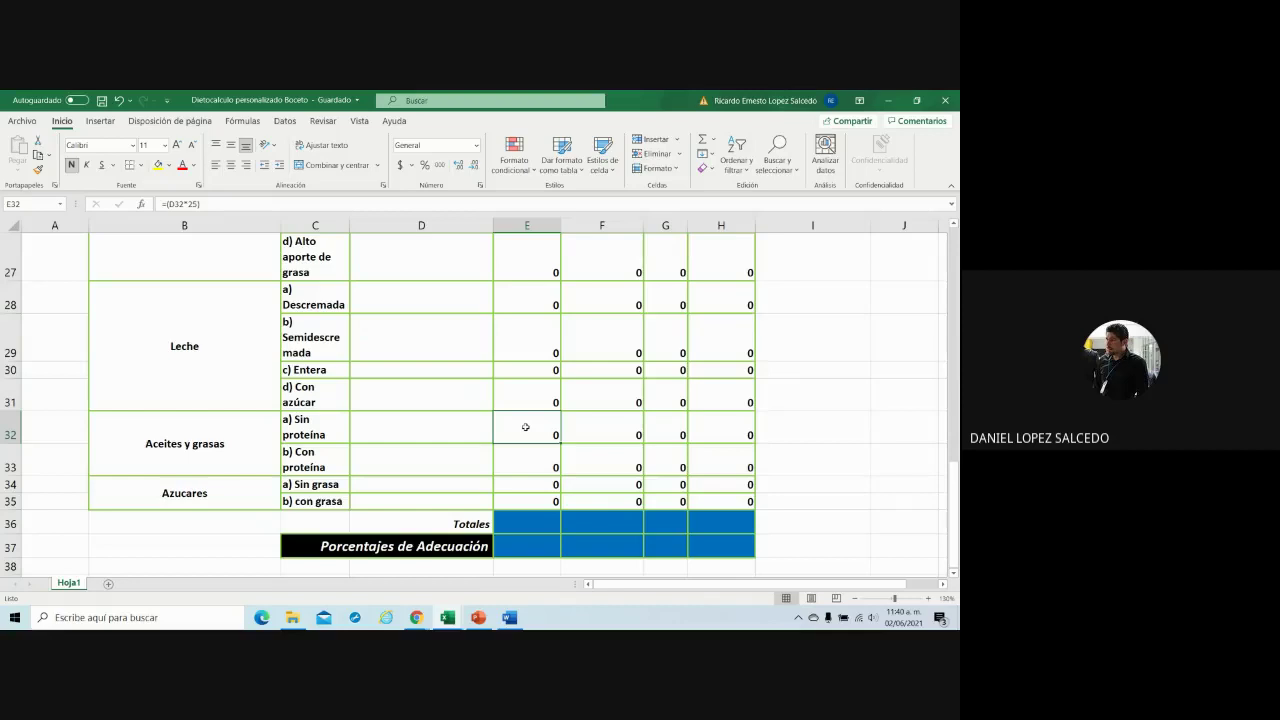
{"action": "left_click", "coordinate": [197, 206]}
{"action": "key", "text": "BackSpace"}
{"action": "key", "text": "BackSpace"}
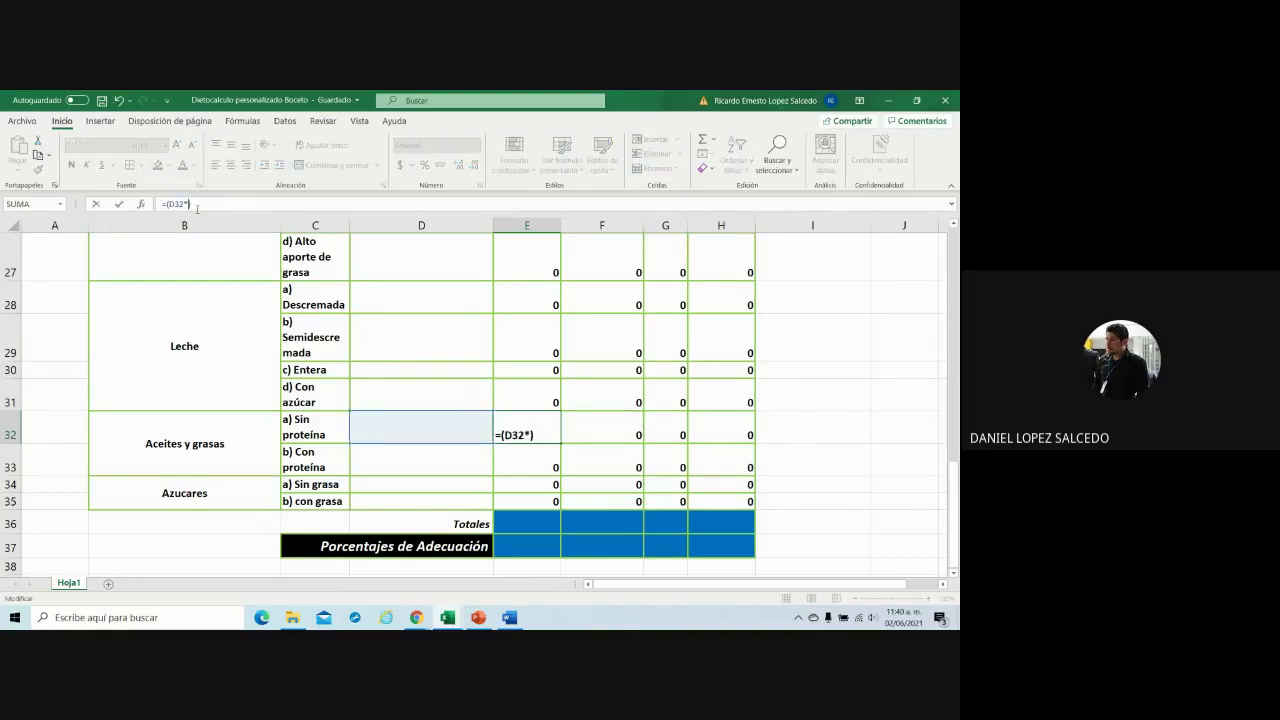
{"action": "type", "text": "45"}
{"action": "left_click", "coordinate": [585, 431]}
{"action": "left_click", "coordinate": [193, 204]}
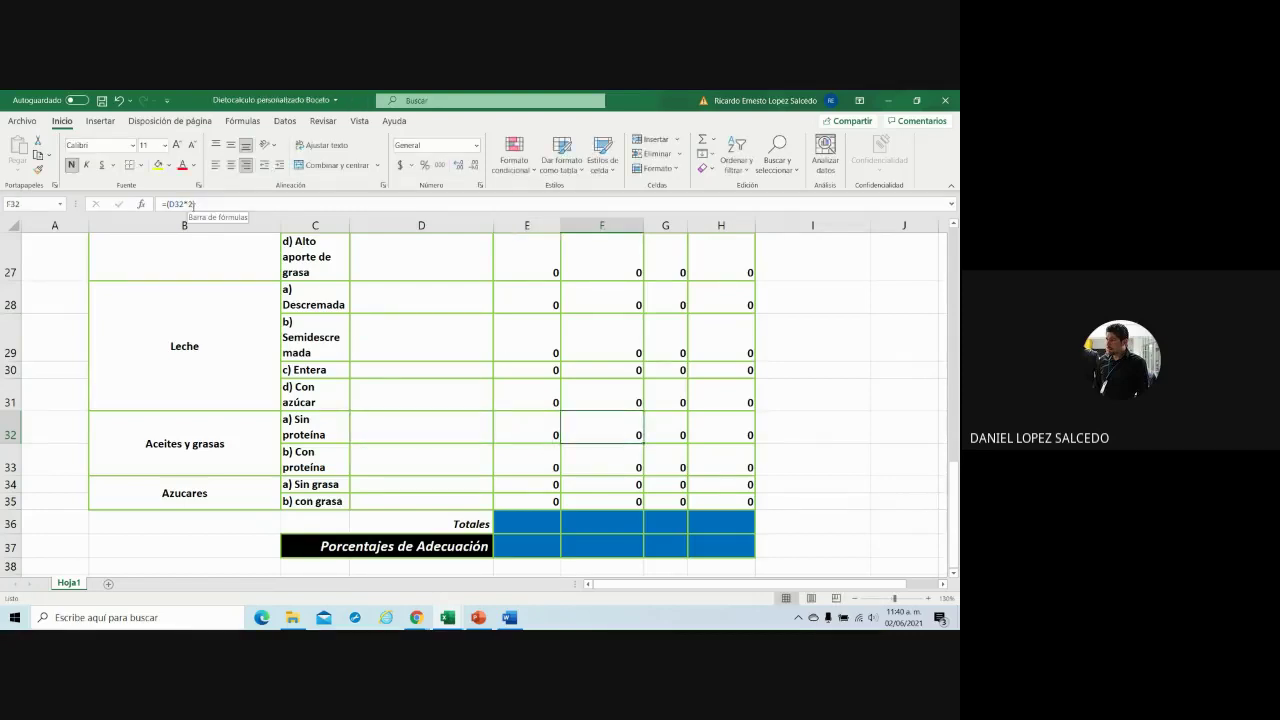
{"action": "key", "text": "BackSpace"}
{"action": "type", "text": "0"}
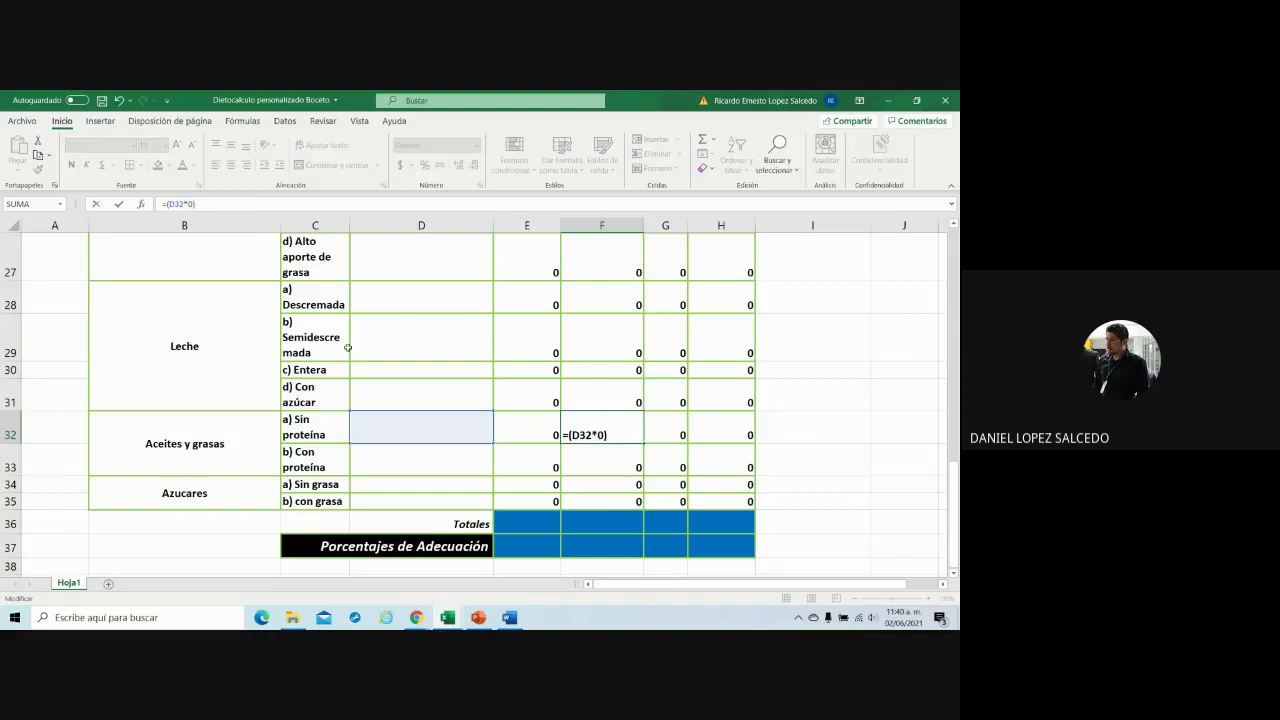
{"action": "left_click", "coordinate": [671, 422]}
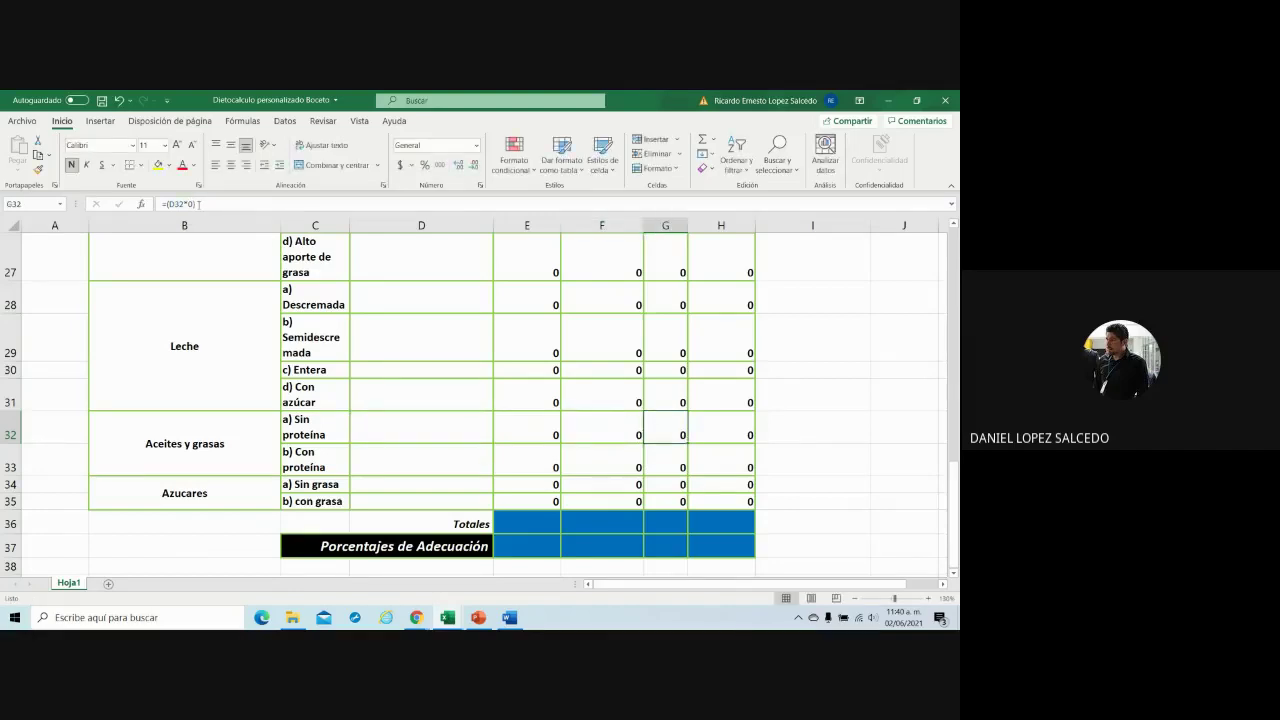
- Set the G32 and H32 multipliers to 0
{"action": "left_click", "coordinate": [193, 204]}
{"action": "key", "text": "BackSpace"}
{"action": "type", "text": "0"}
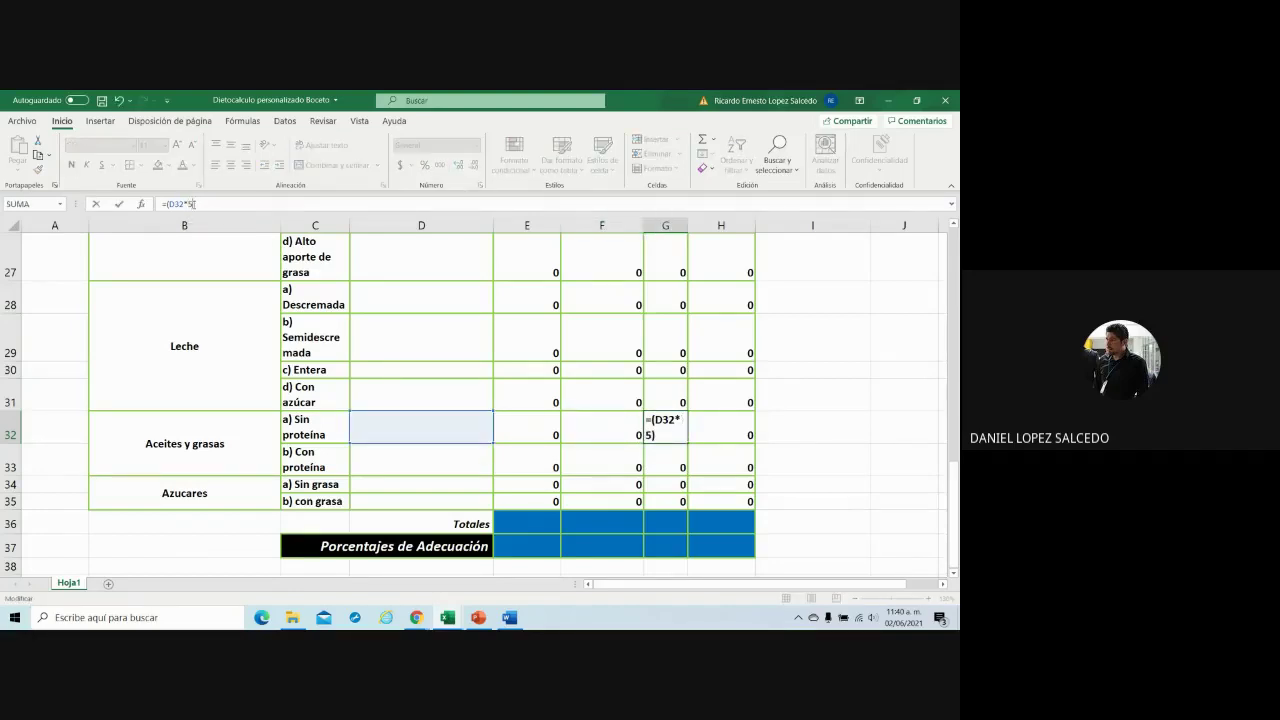
{"action": "left_click", "coordinate": [714, 443]}
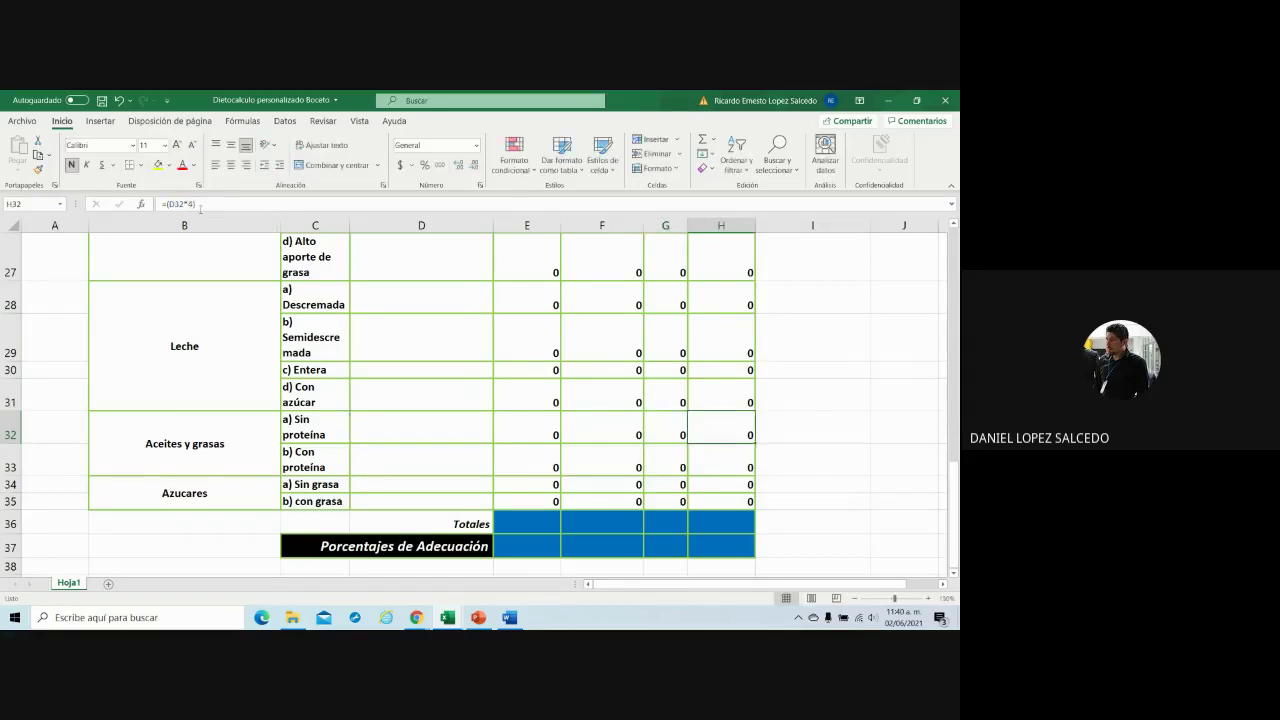
{"action": "left_click", "coordinate": [193, 204]}
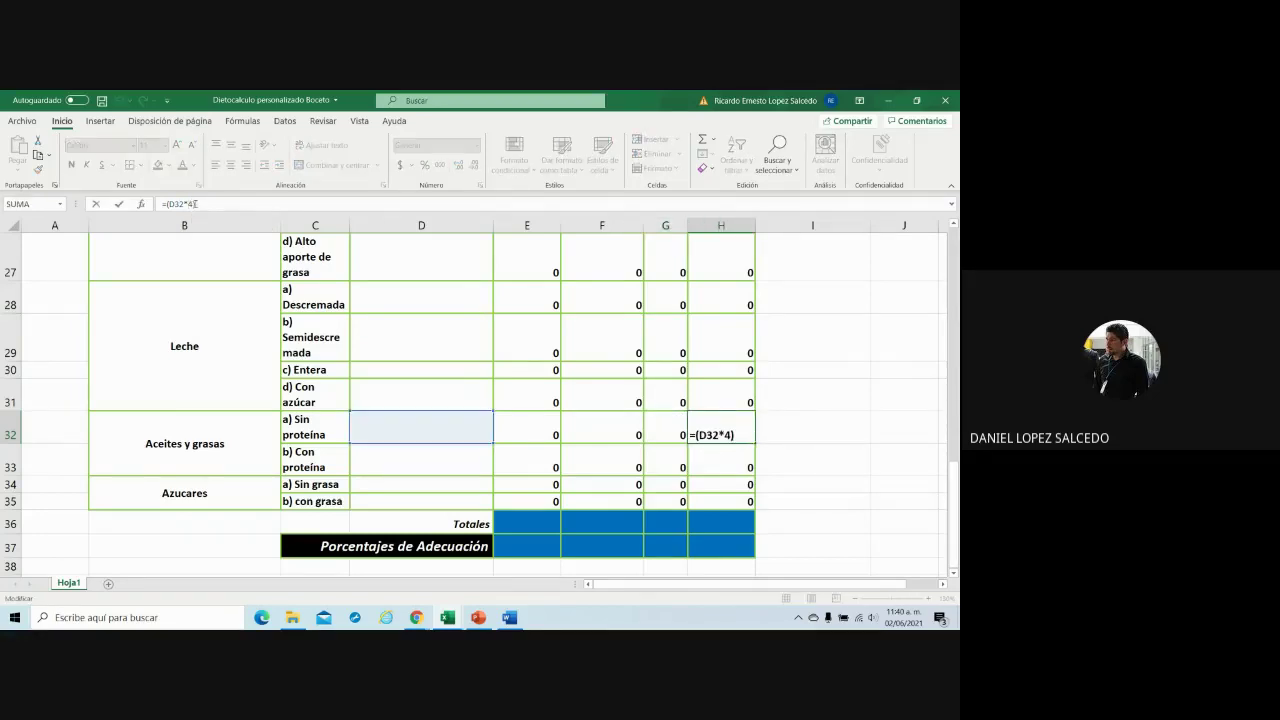
{"action": "key", "text": "BackSpace"}
{"action": "type", "text": "0"}
{"action": "left_click", "coordinate": [519, 467]}
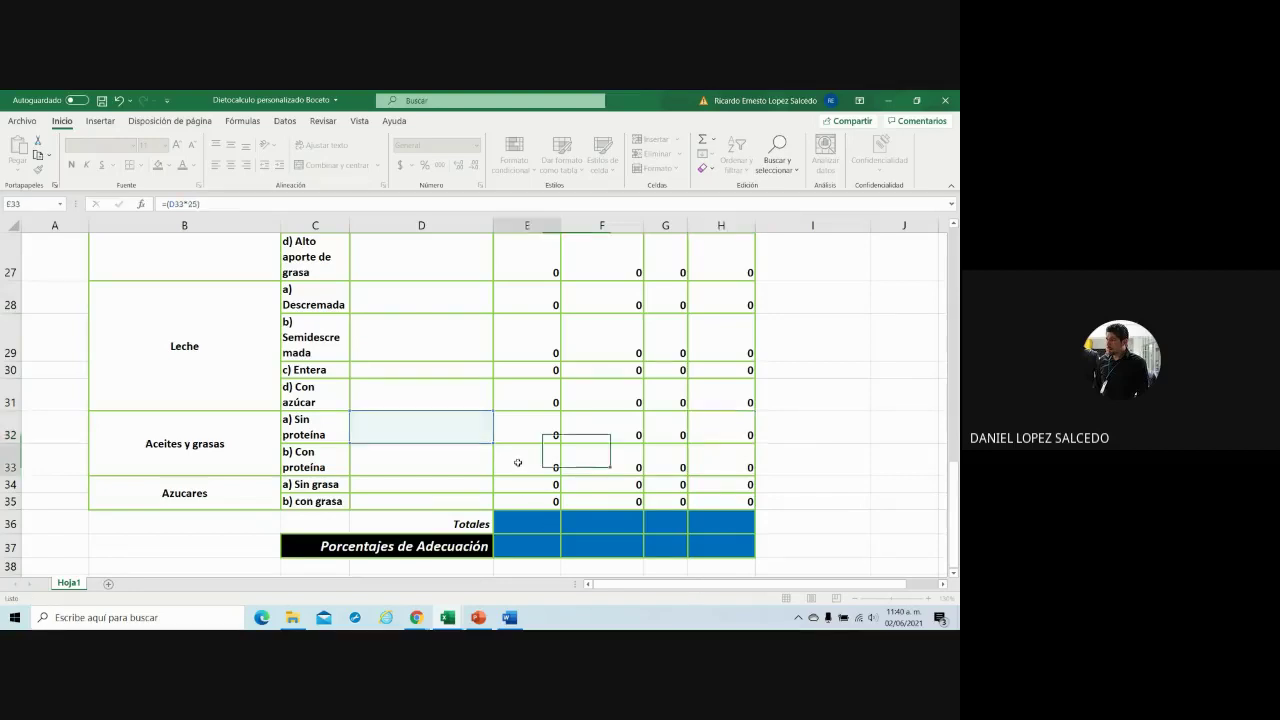
- Change E33 to =(D33*70) and F33's multiplier to 3
{"action": "left_click", "coordinate": [190, 205]}
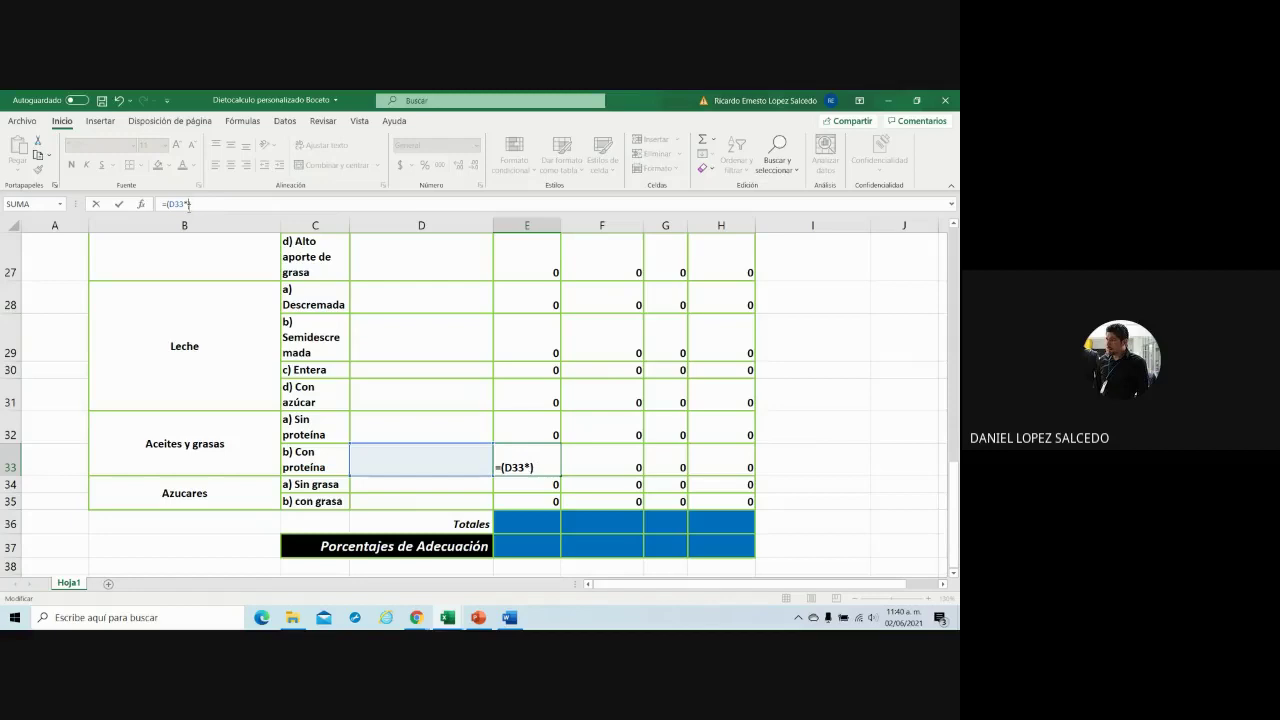
{"action": "type", "text": "70"}
{"action": "left_click", "coordinate": [636, 457]}
{"action": "double_click", "coordinate": [640, 470]}
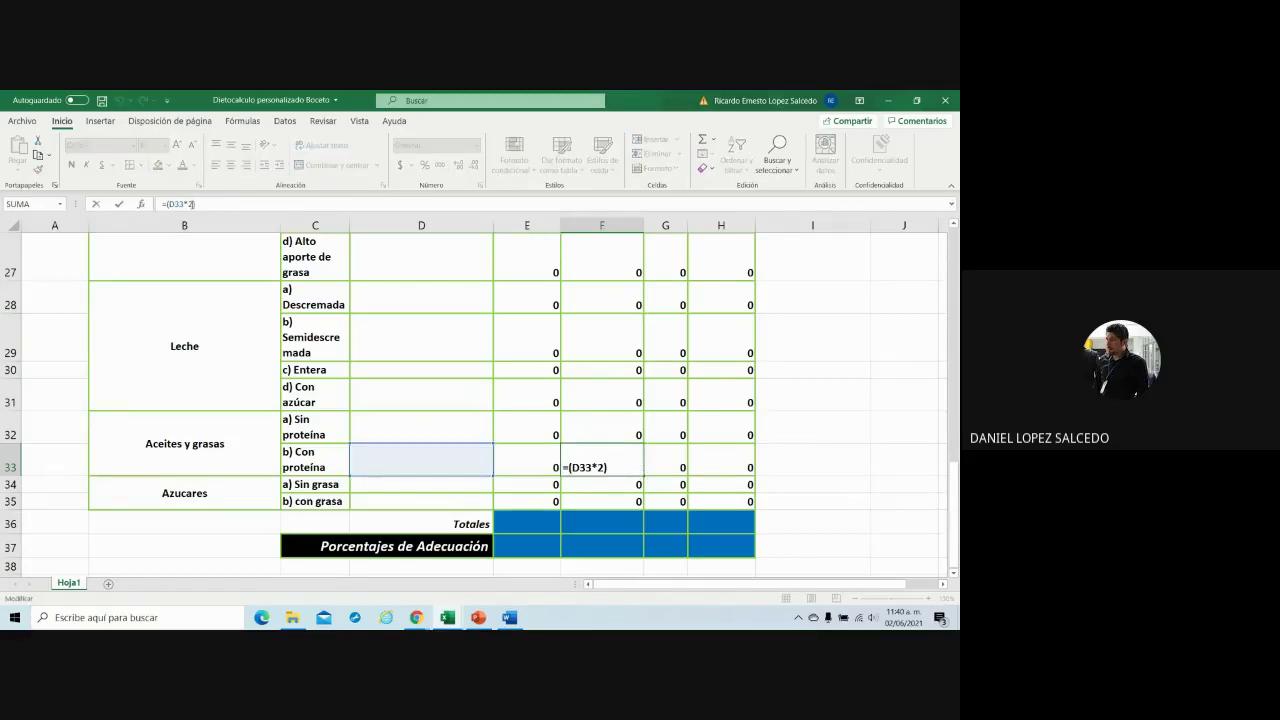
{"action": "key", "text": "BackSpace"}
{"action": "type", "text": "3"}
{"action": "left_click", "coordinate": [646, 465]}
- Revise G33's multiplier and set H33 to =(D33*3)
{"action": "left_click", "coordinate": [193, 203]}
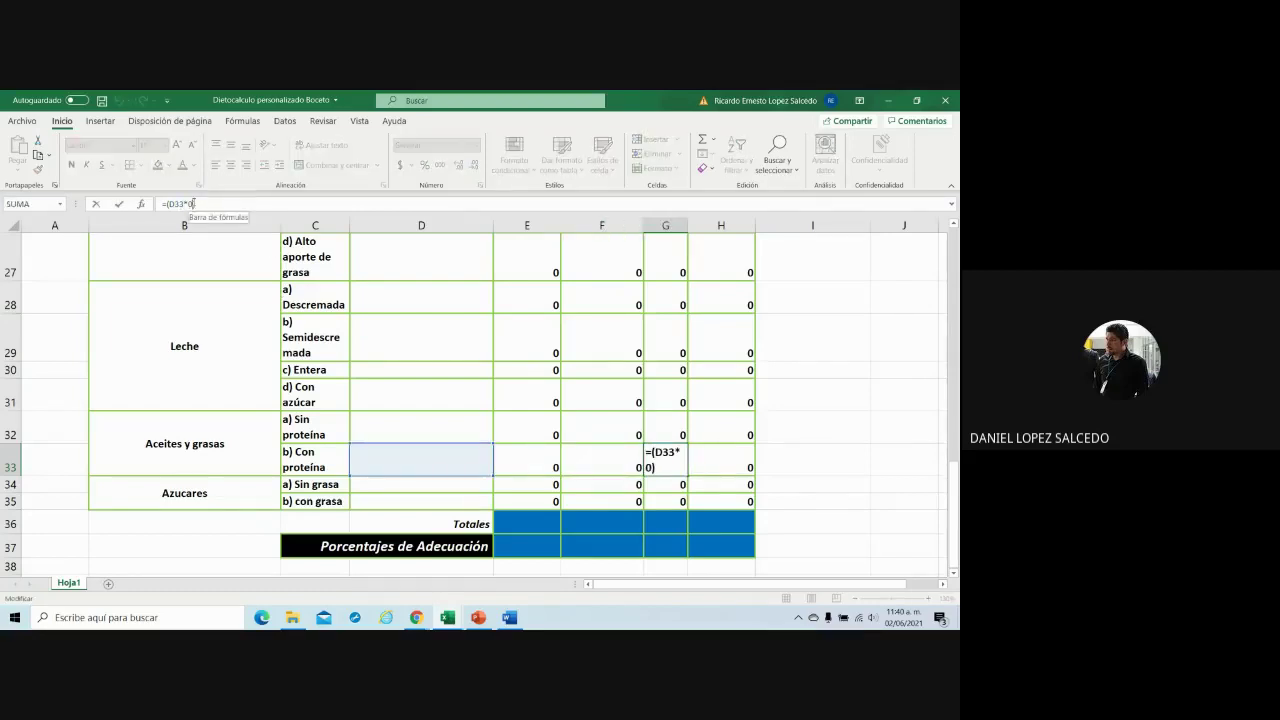
{"action": "key", "text": "BackSpace"}
{"action": "type", "text": "4"}
{"action": "left_click", "coordinate": [731, 471]}
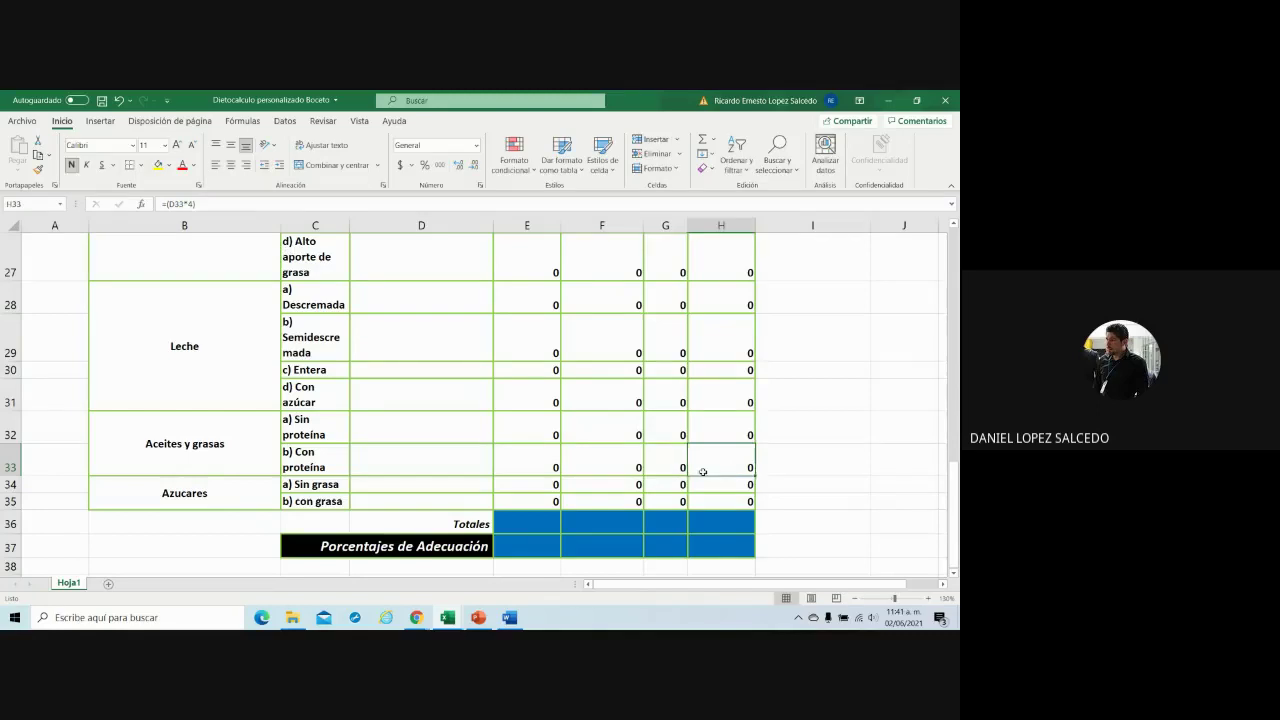
{"action": "left_click", "coordinate": [195, 204]}
{"action": "key", "text": "BackSpace"}
{"action": "type", "text": "3"}
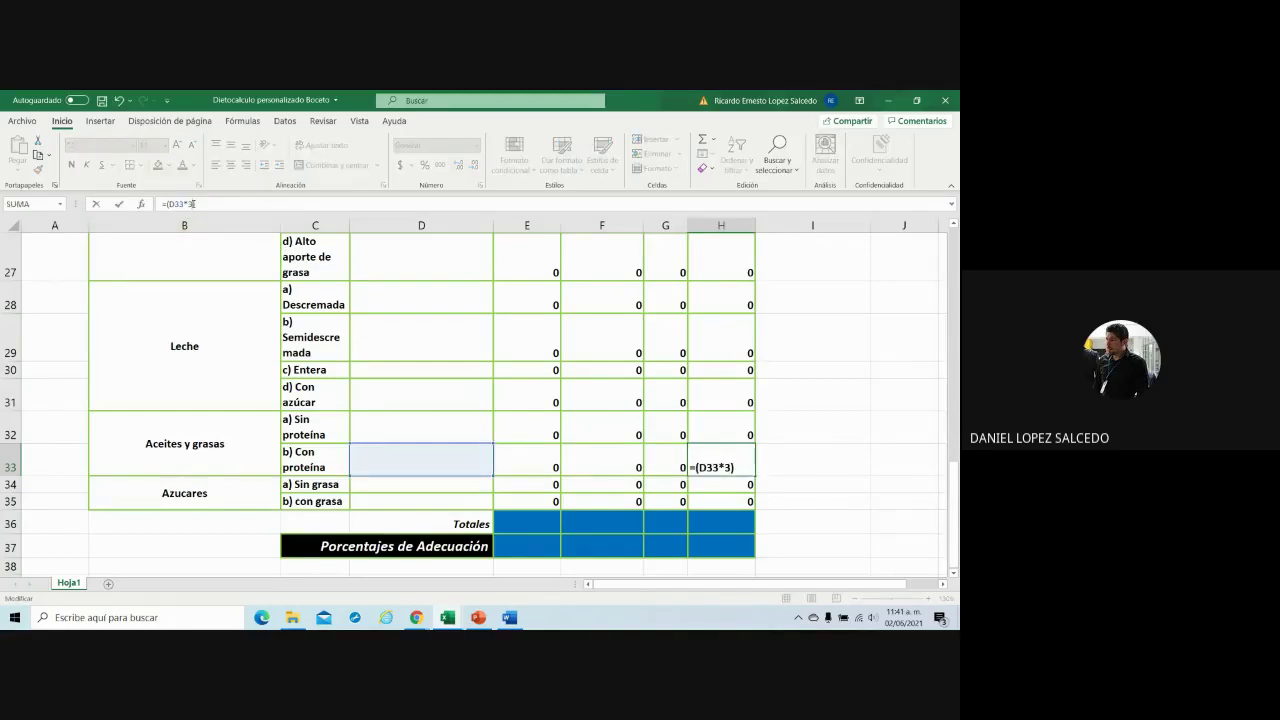
{"action": "left_click", "coordinate": [575, 487]}
- Change the row 34 Azucares multipliers: E34 to 40, F34 to 0, H34 to 10
{"action": "left_click", "coordinate": [539, 489]}
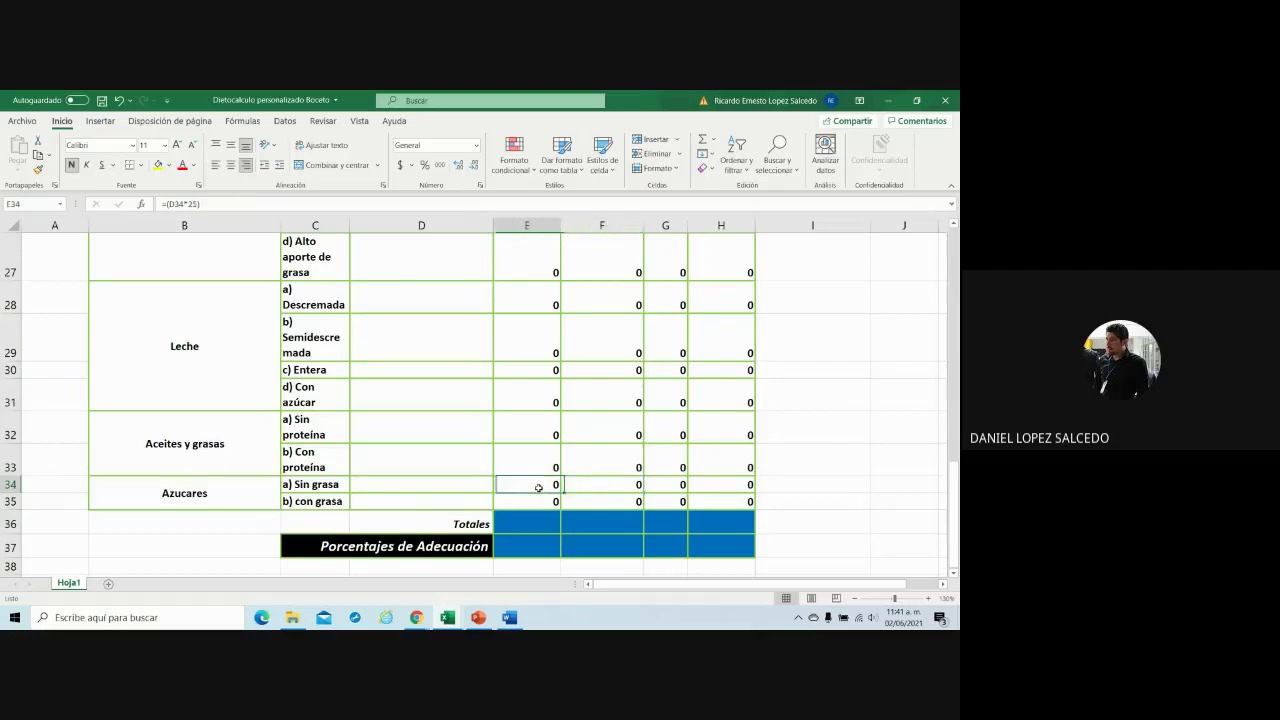
{"action": "left_click", "coordinate": [200, 205]}
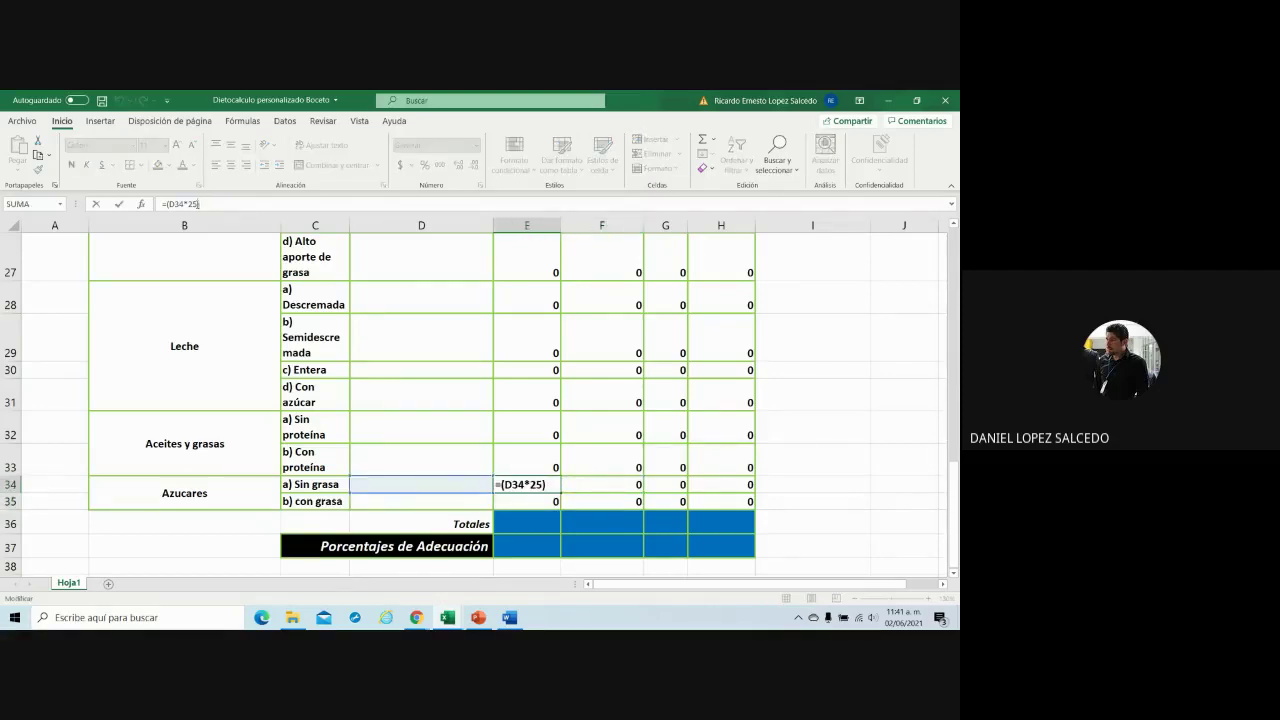
{"action": "key", "text": "BackSpace"}
{"action": "key", "text": "BackSpace"}
{"action": "type", "text": "40"}
{"action": "left_click", "coordinate": [627, 484]}
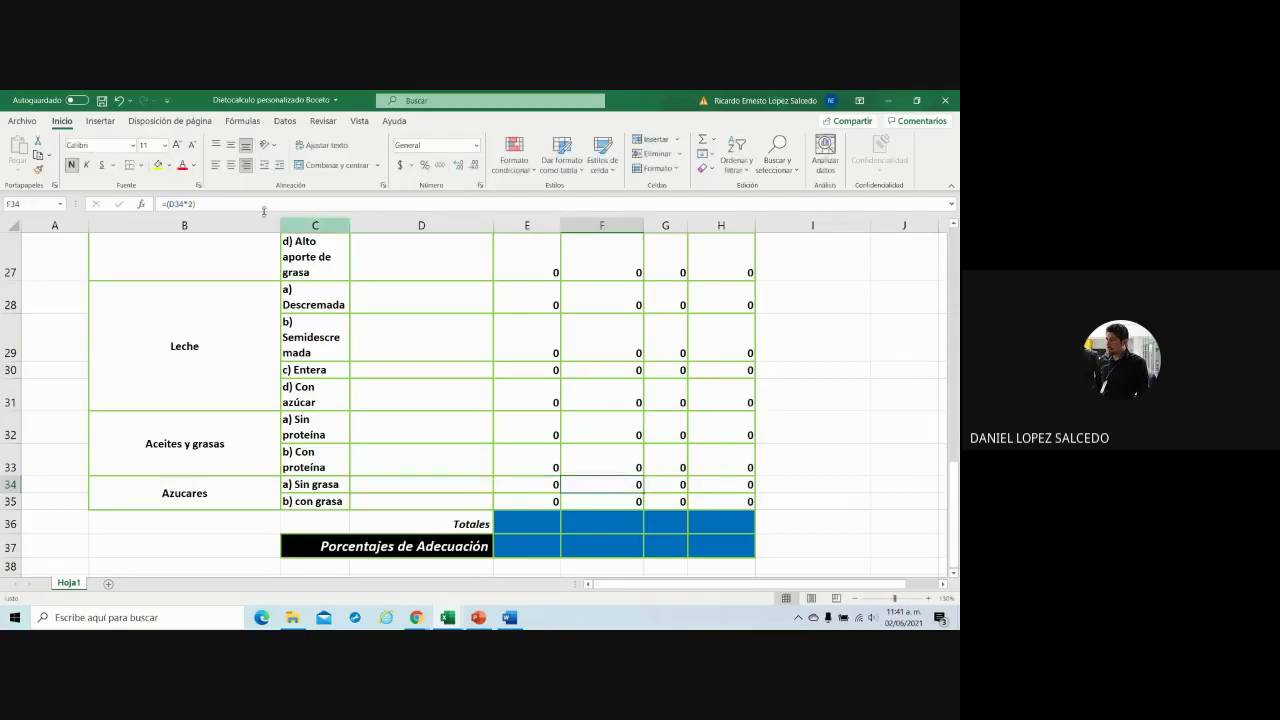
{"action": "left_click", "coordinate": [193, 204]}
{"action": "key", "text": "BackSpace"}
{"action": "type", "text": "0"}
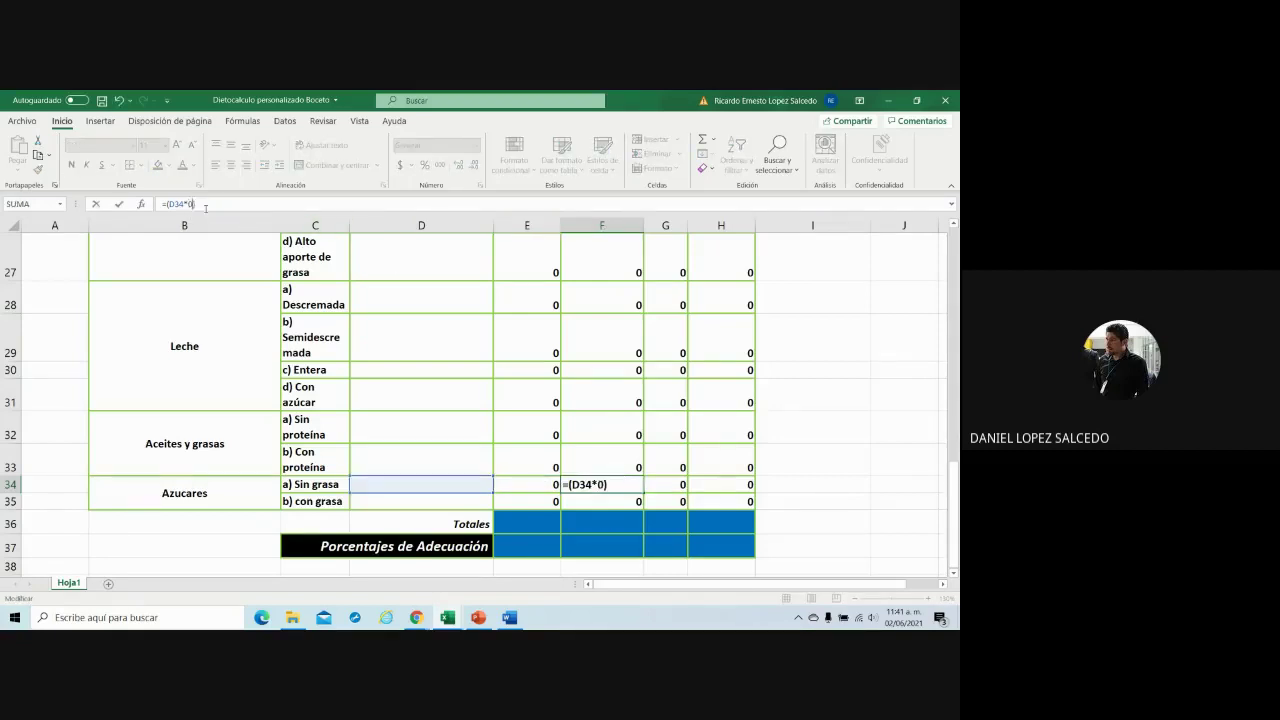
{"action": "left_click", "coordinate": [668, 488]}
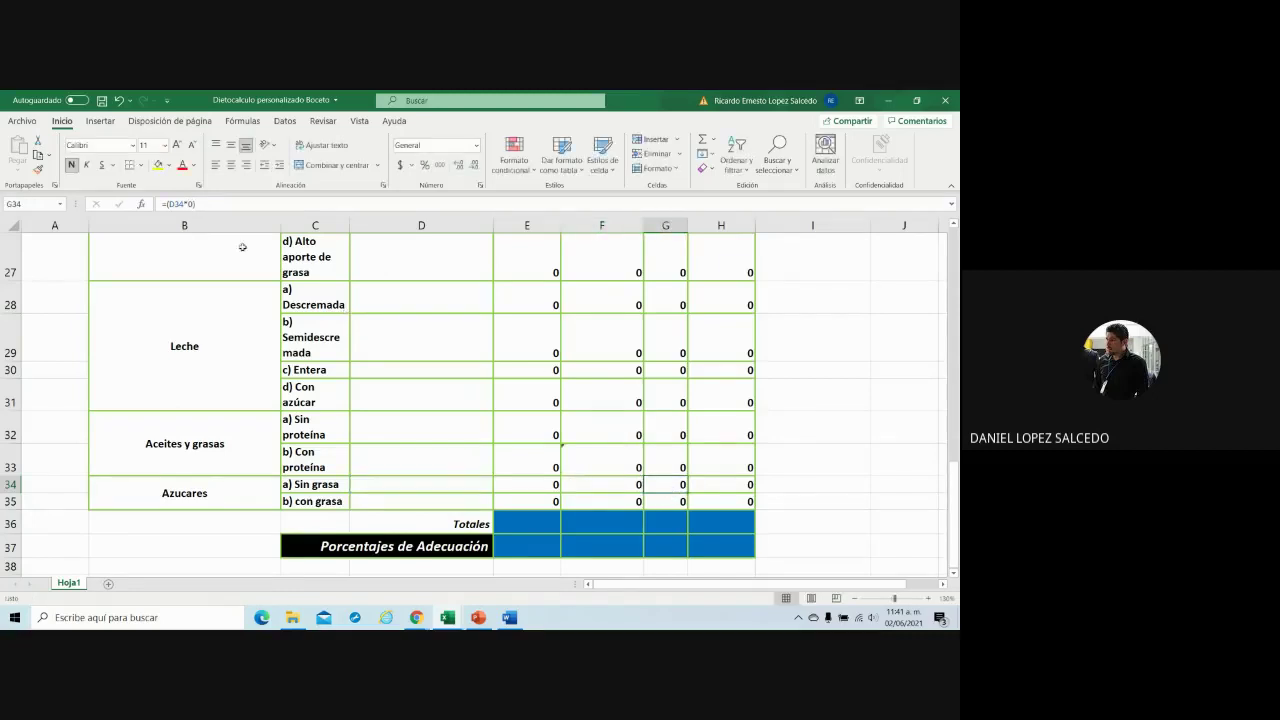
{"action": "left_click", "coordinate": [746, 483]}
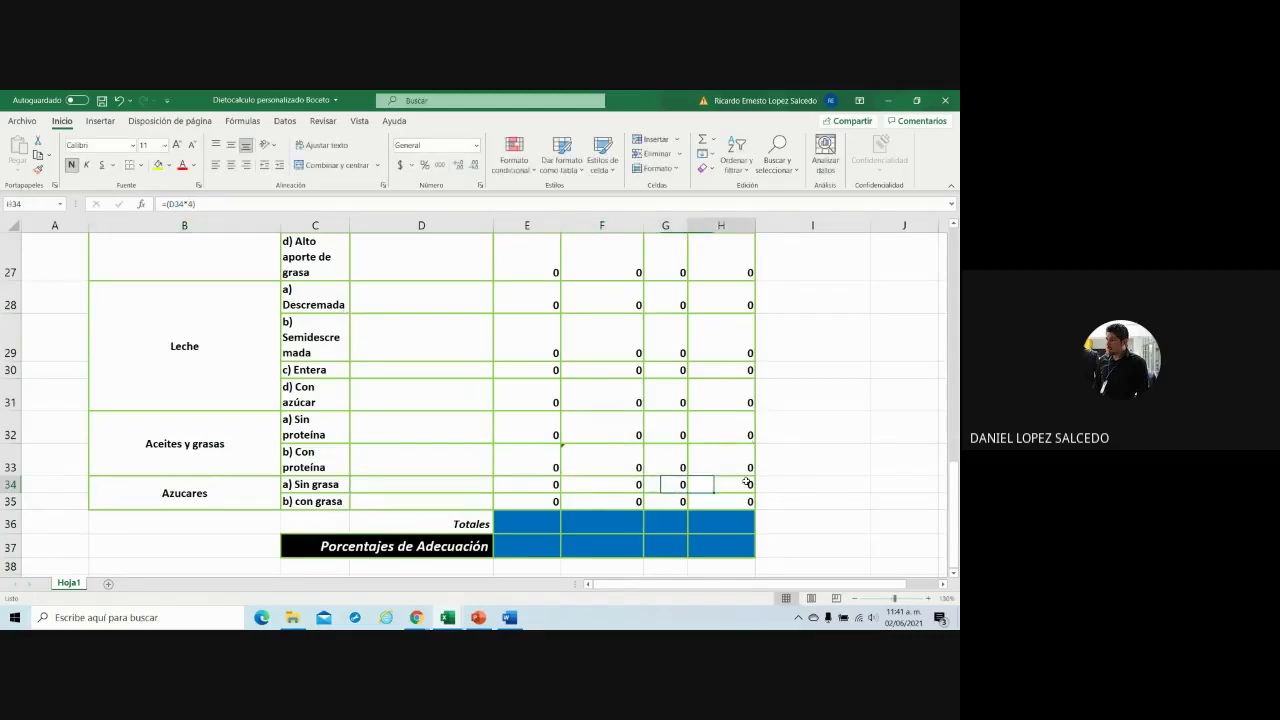
{"action": "left_click", "coordinate": [193, 203]}
{"action": "key", "text": "BackSpace"}
{"action": "key", "text": "BackSpace"}
{"action": "type", "text": "10"}
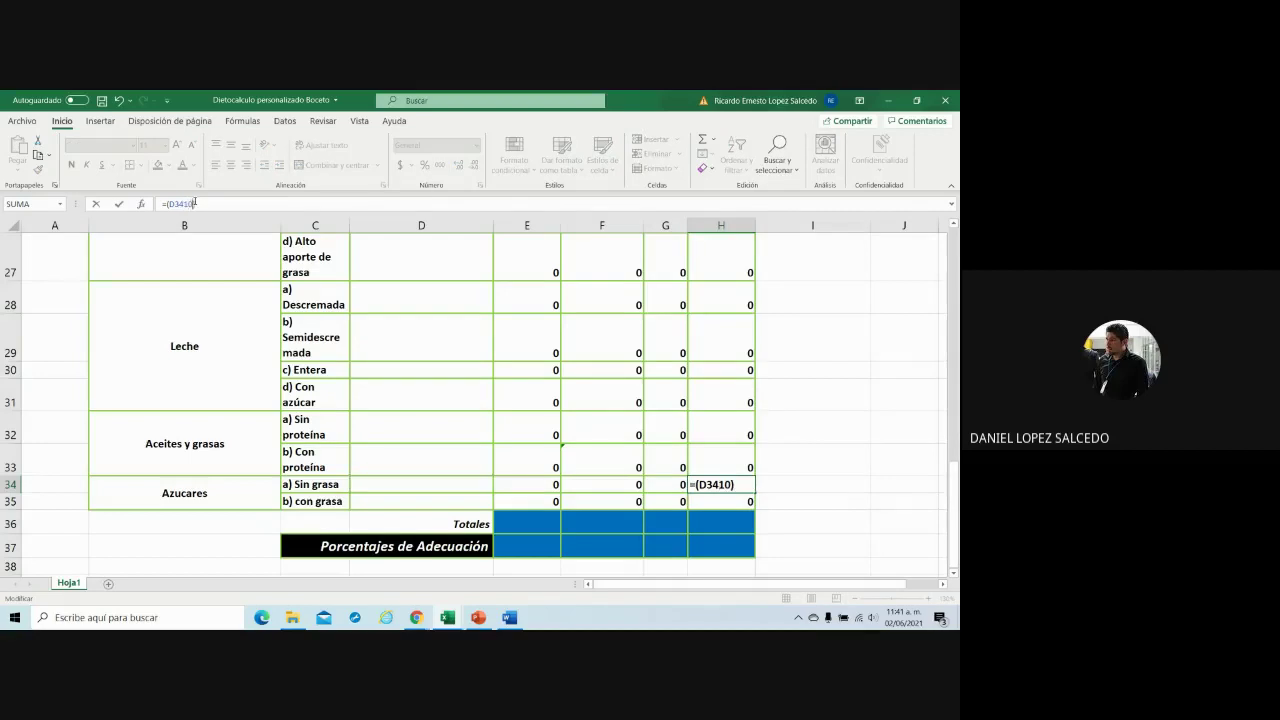
- Set the row 35 multipliers (E35 85, F35 0, G35 5, H35 10) and save the workbook
{"action": "left_click", "coordinate": [540, 507]}
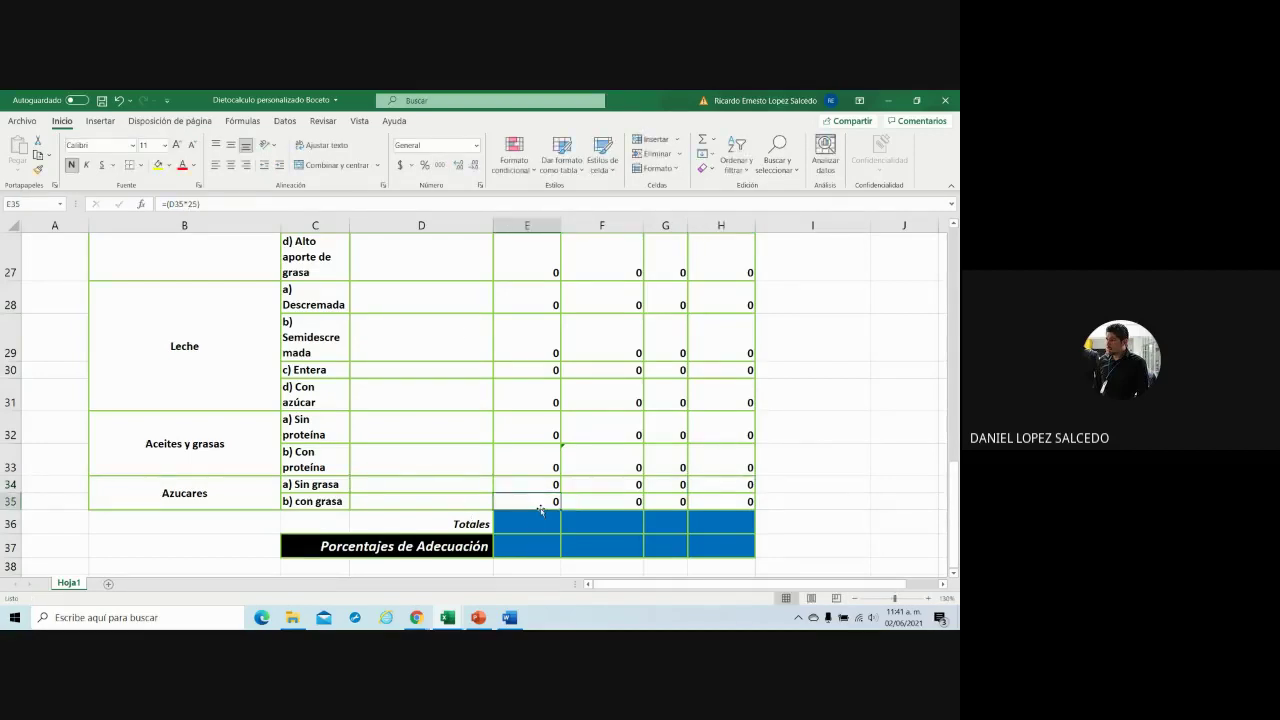
{"action": "left_click", "coordinate": [192, 204]}
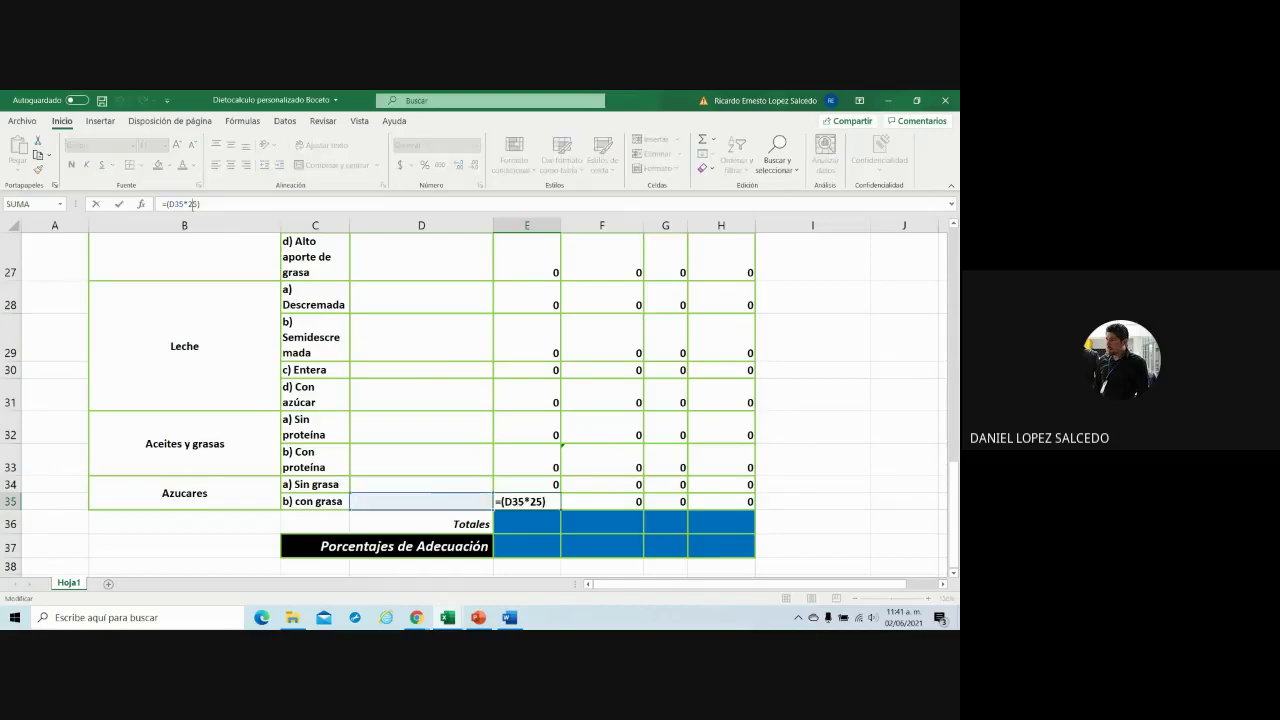
{"action": "key", "text": "BackSpace"}
{"action": "type", "text": "8"}
{"action": "left_click", "coordinate": [633, 503]}
{"action": "type", "text": "=(D35*2)"}
{"action": "left_click", "coordinate": [191, 204]}
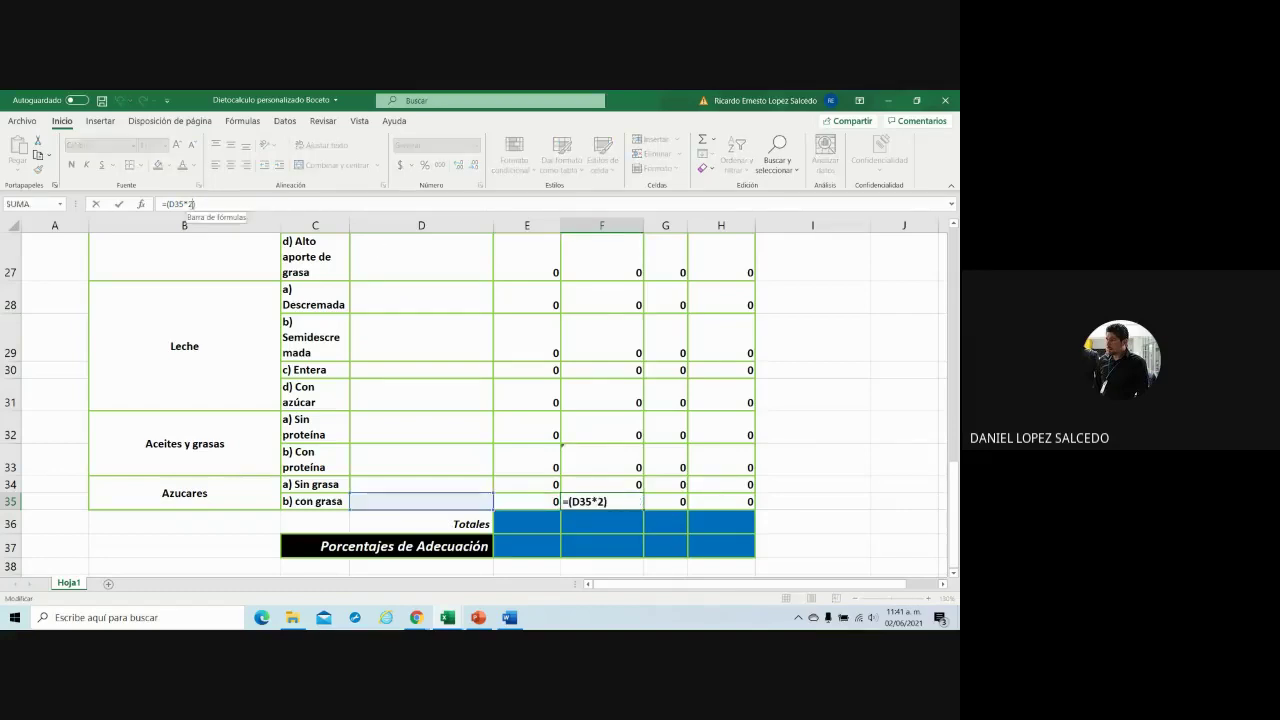
{"action": "key", "text": "BackSpace"}
{"action": "type", "text": "0"}
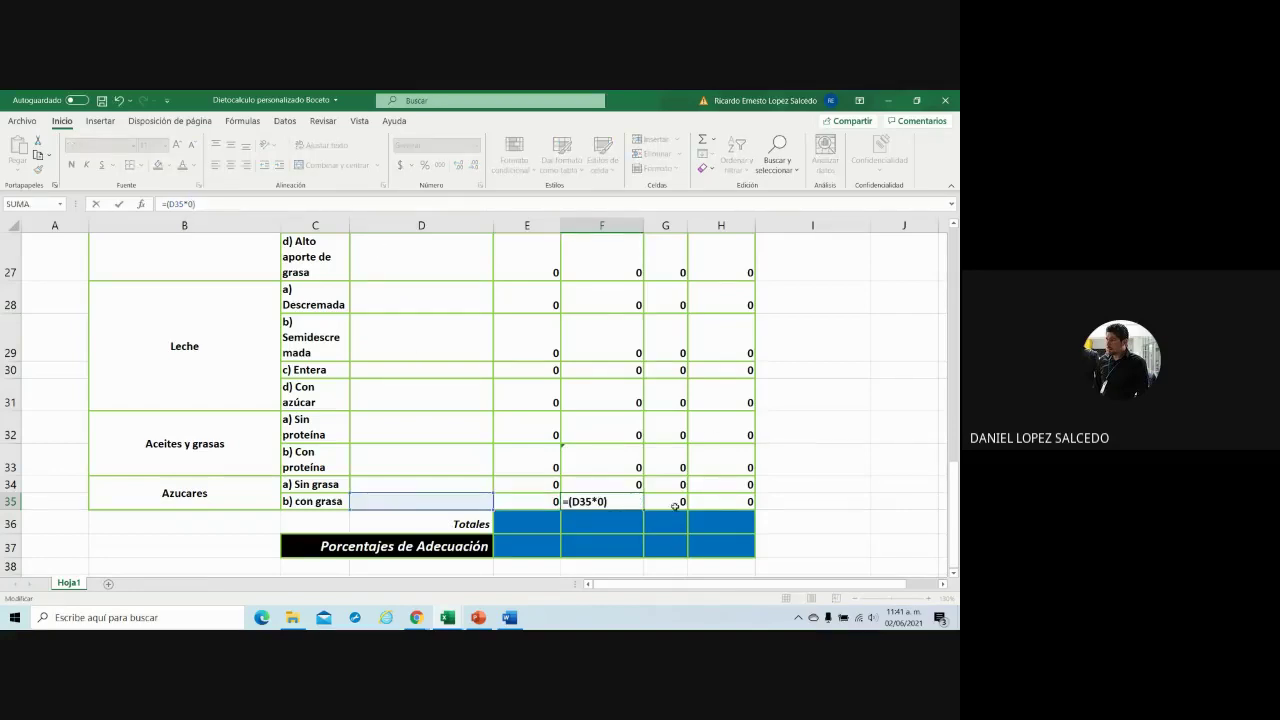
{"action": "left_click", "coordinate": [675, 505]}
{"action": "left_click", "coordinate": [193, 204]}
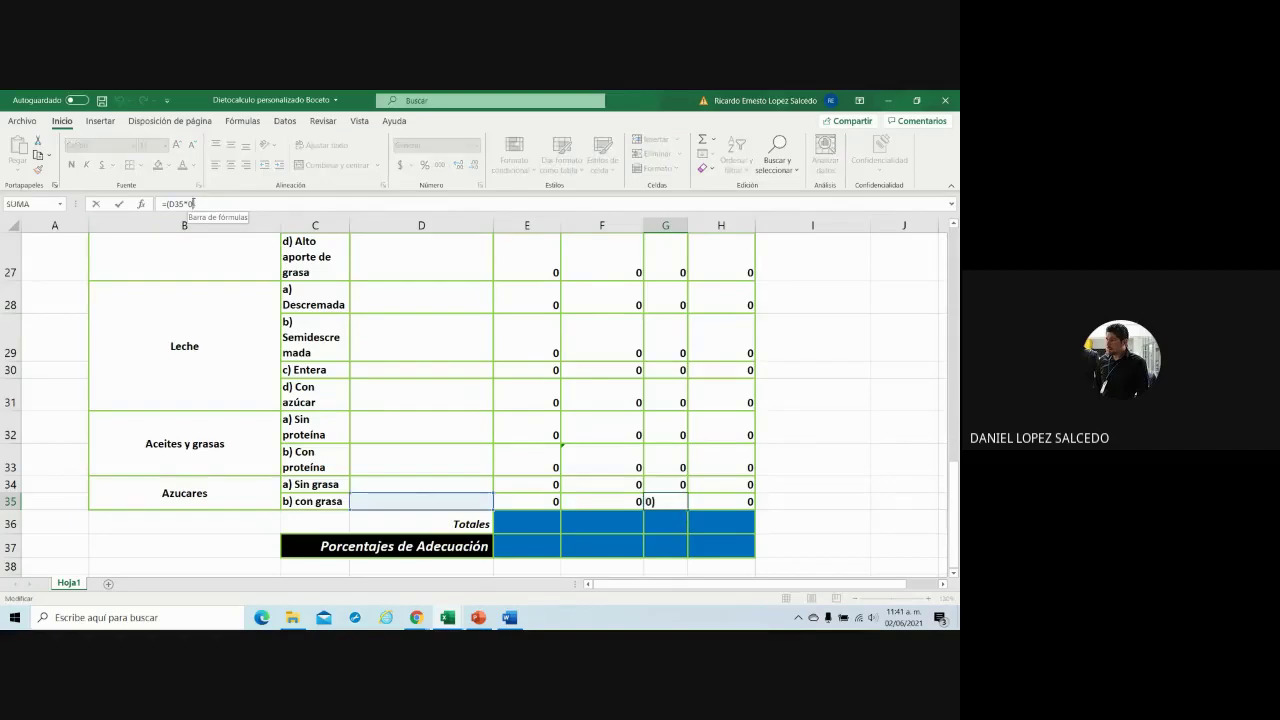
{"action": "key", "text": "BackSpace"}
{"action": "type", "text": "5"}
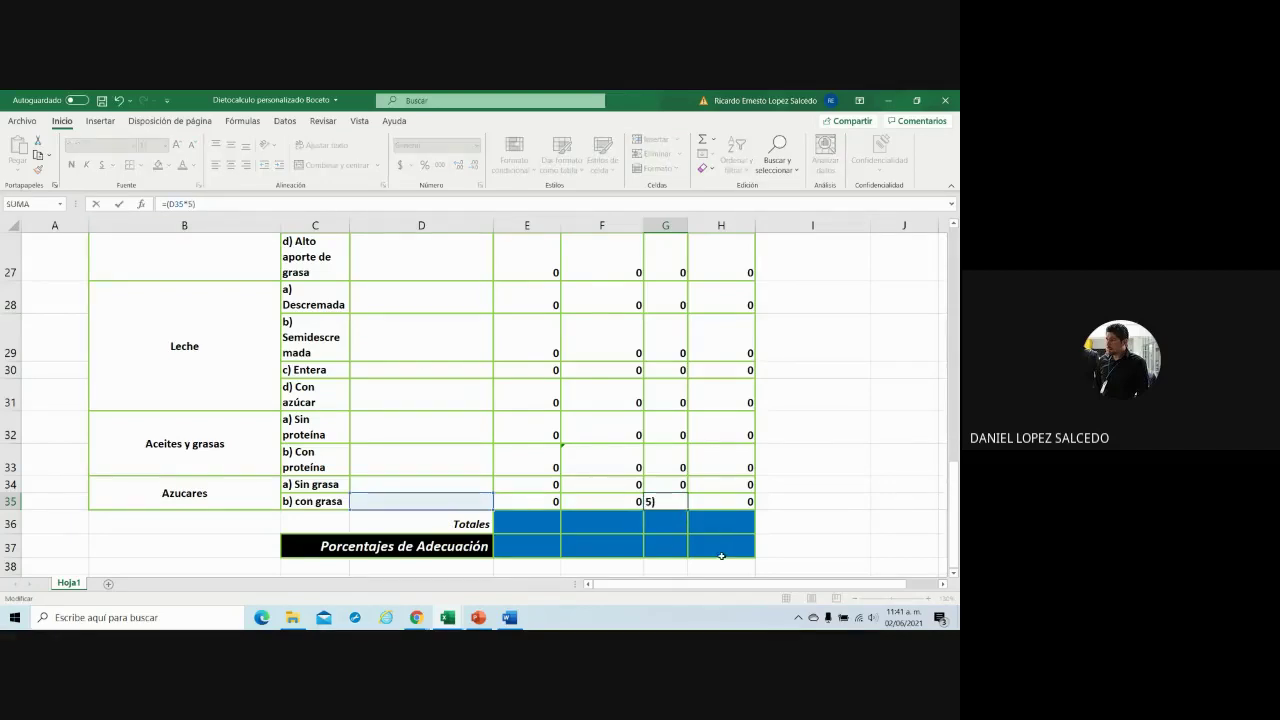
{"action": "left_click", "coordinate": [730, 503]}
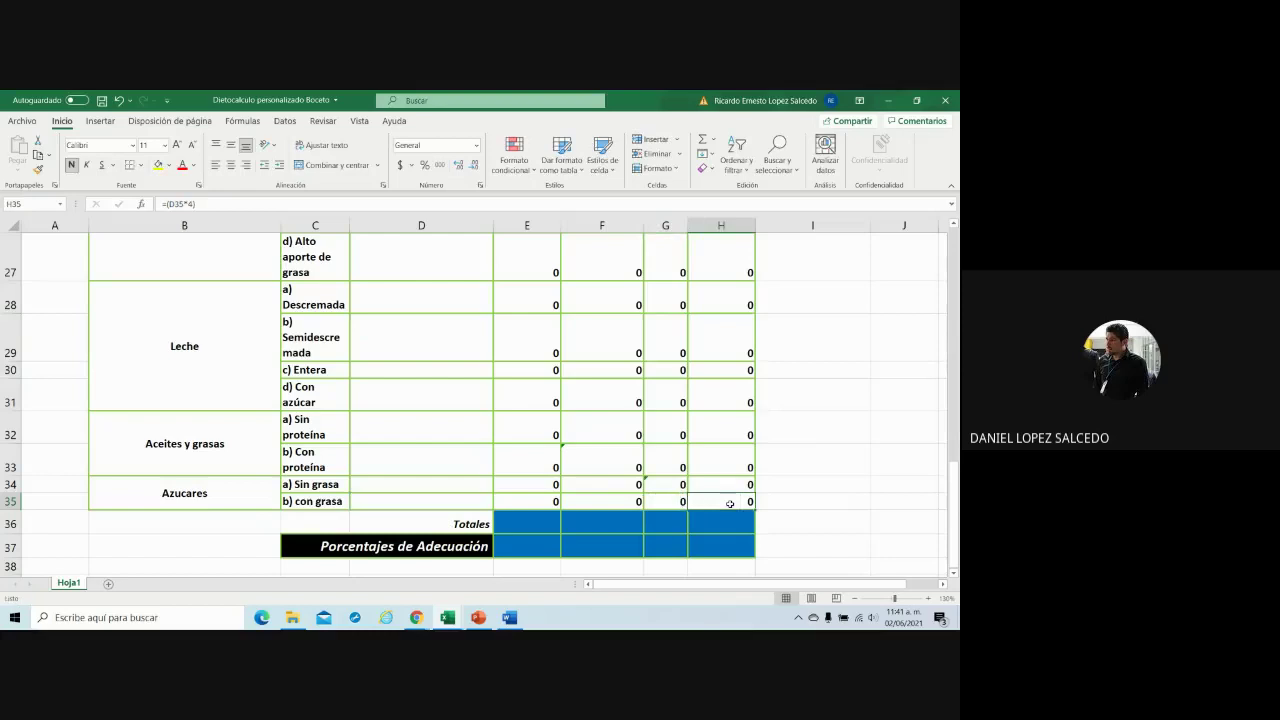
{"action": "left_click", "coordinate": [196, 204]}
{"action": "key", "text": "BackSpace"}
{"action": "type", "text": "10"}
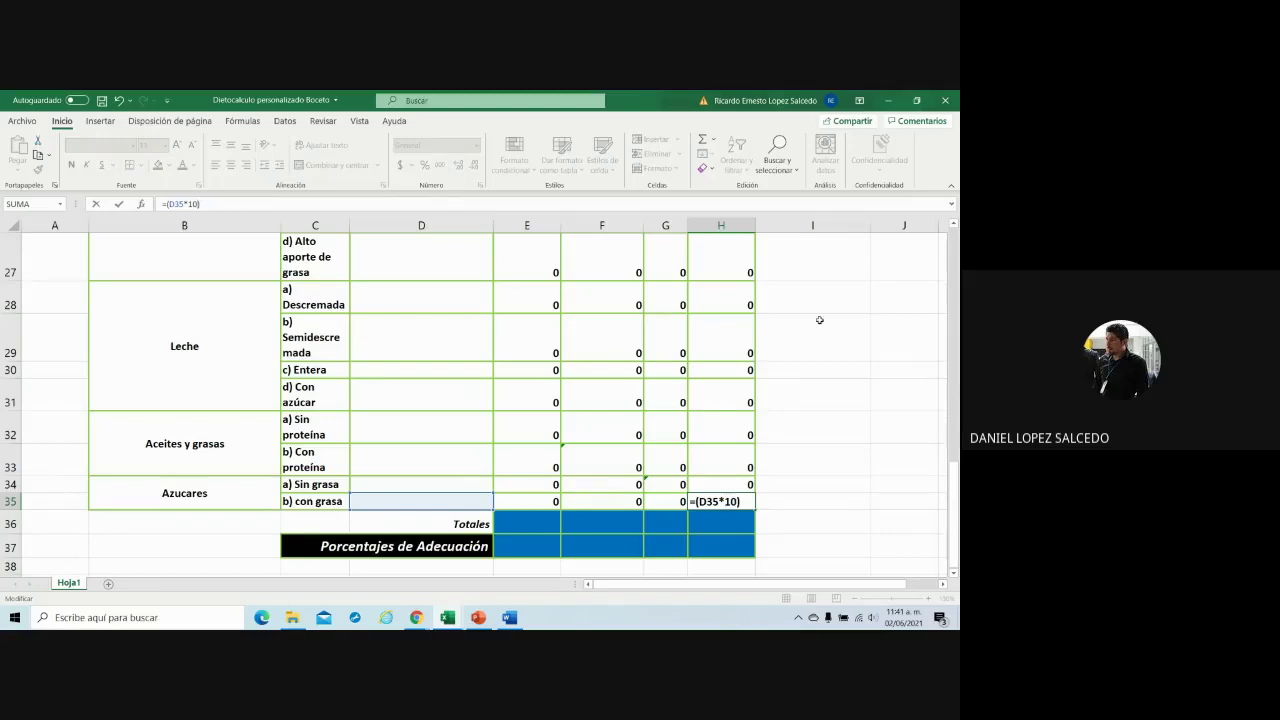
{"action": "left_click", "coordinate": [820, 321]}
{"action": "key", "text": "ctrl+s"}
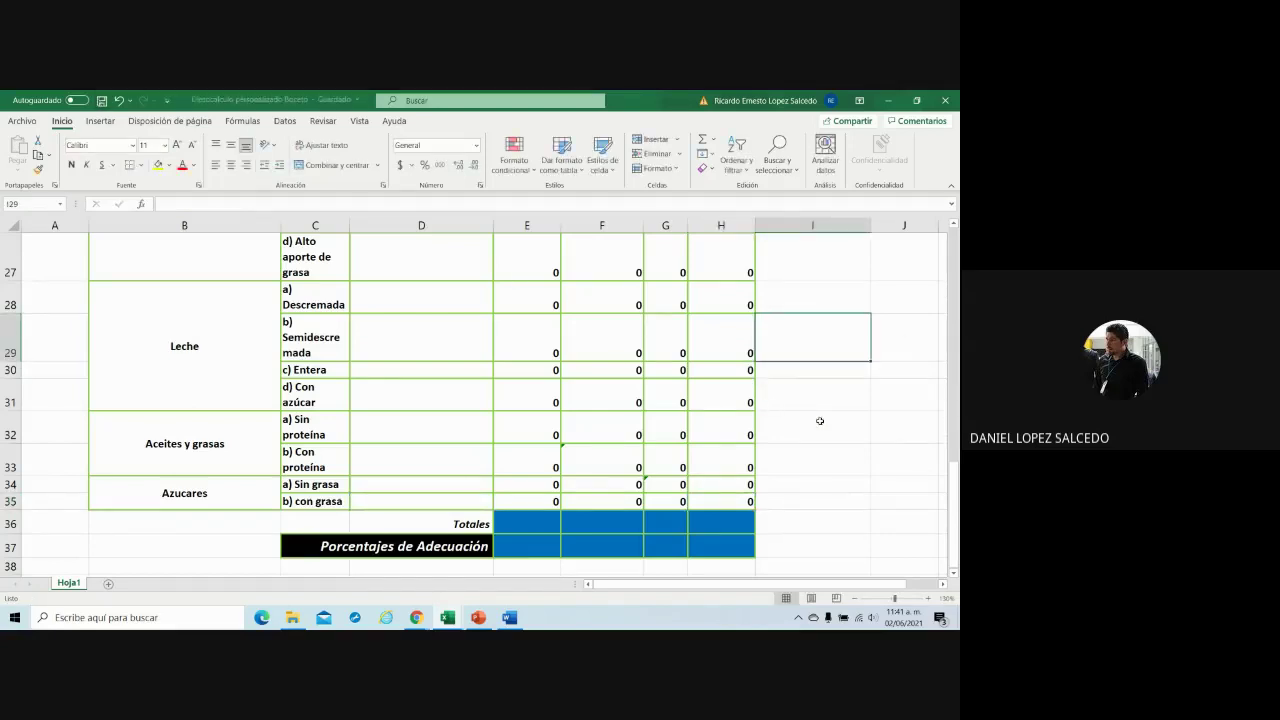
- Enter =SUMA(E19:E35) in E36 as the Energía total
{"action": "scroll", "coordinate": [841, 464], "scroll_direction": "up", "scroll_amount": 2}
{"action": "scroll", "coordinate": [841, 464], "scroll_direction": "up", "scroll_amount": 3}
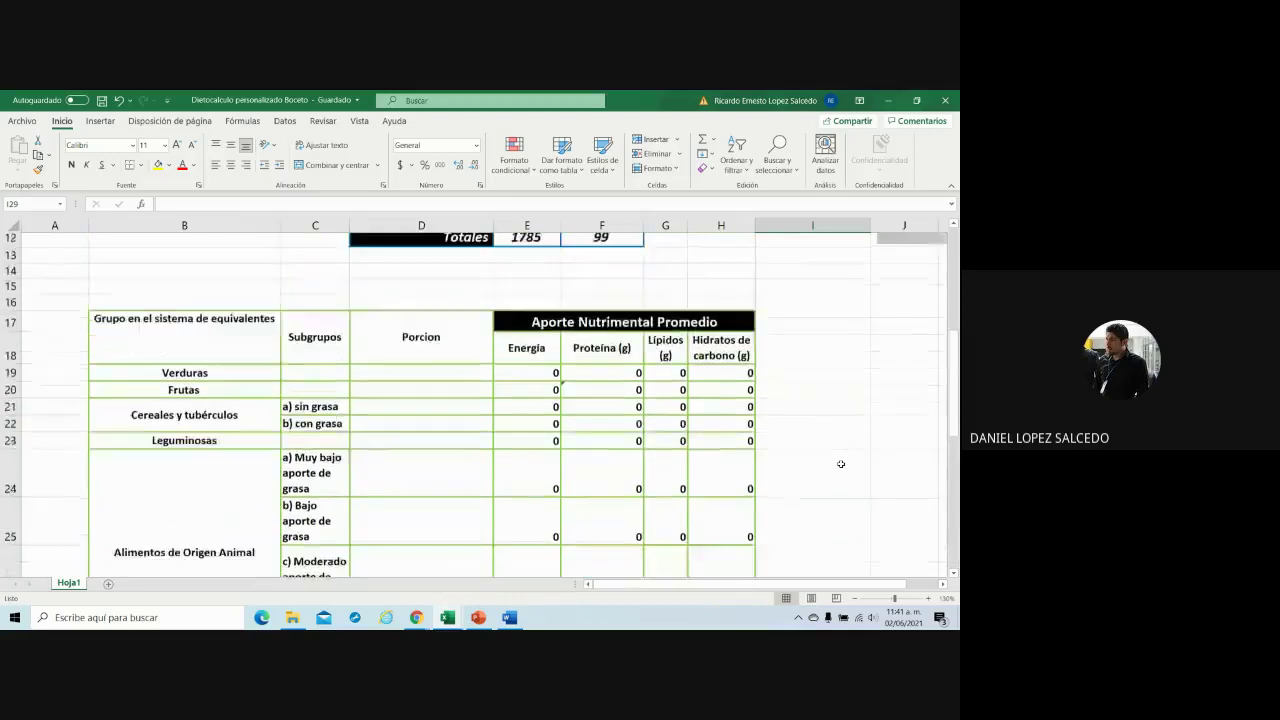
{"action": "scroll", "coordinate": [841, 464], "scroll_direction": "up", "scroll_amount": 3}
{"action": "scroll", "coordinate": [841, 464], "scroll_direction": "down", "scroll_amount": 4}
{"action": "scroll", "coordinate": [841, 464], "scroll_direction": "down", "scroll_amount": 2}
{"action": "scroll", "coordinate": [841, 464], "scroll_direction": "down", "scroll_amount": 3}
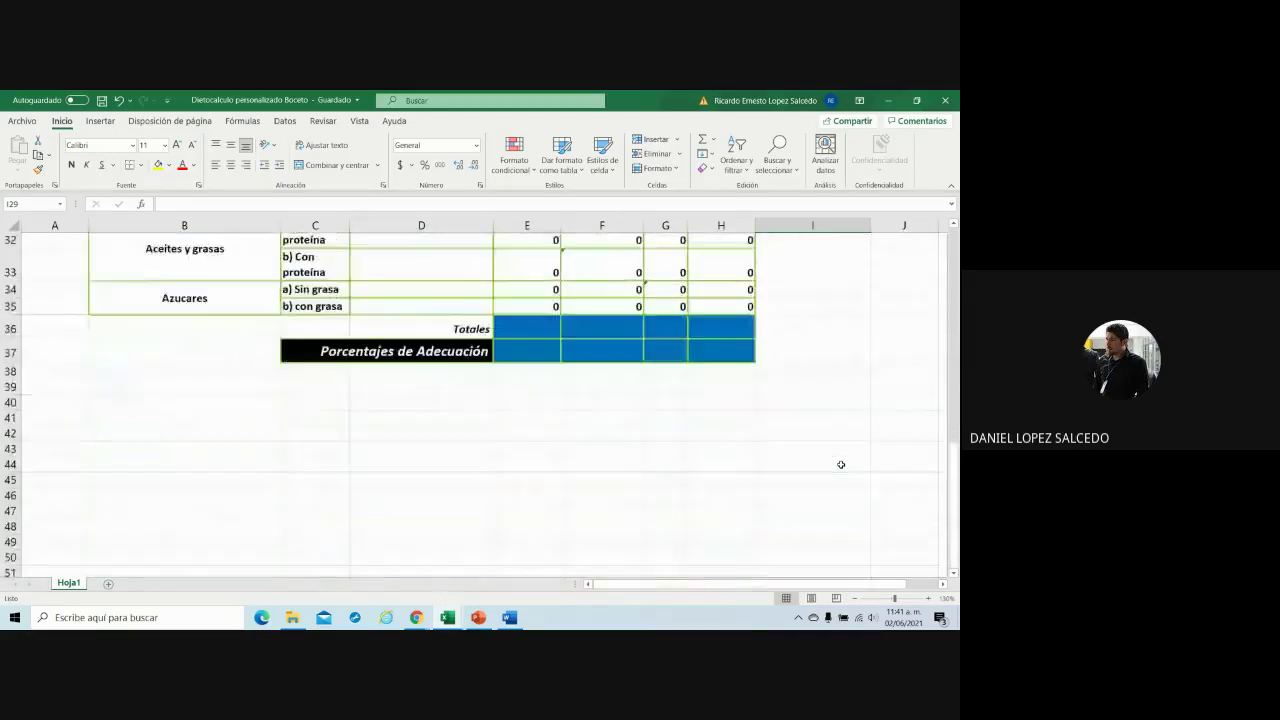
{"action": "scroll", "coordinate": [841, 464], "scroll_direction": "down", "scroll_amount": 1}
{"action": "scroll", "coordinate": [841, 464], "scroll_direction": "up", "scroll_amount": 1}
{"action": "left_click", "coordinate": [515, 396]}
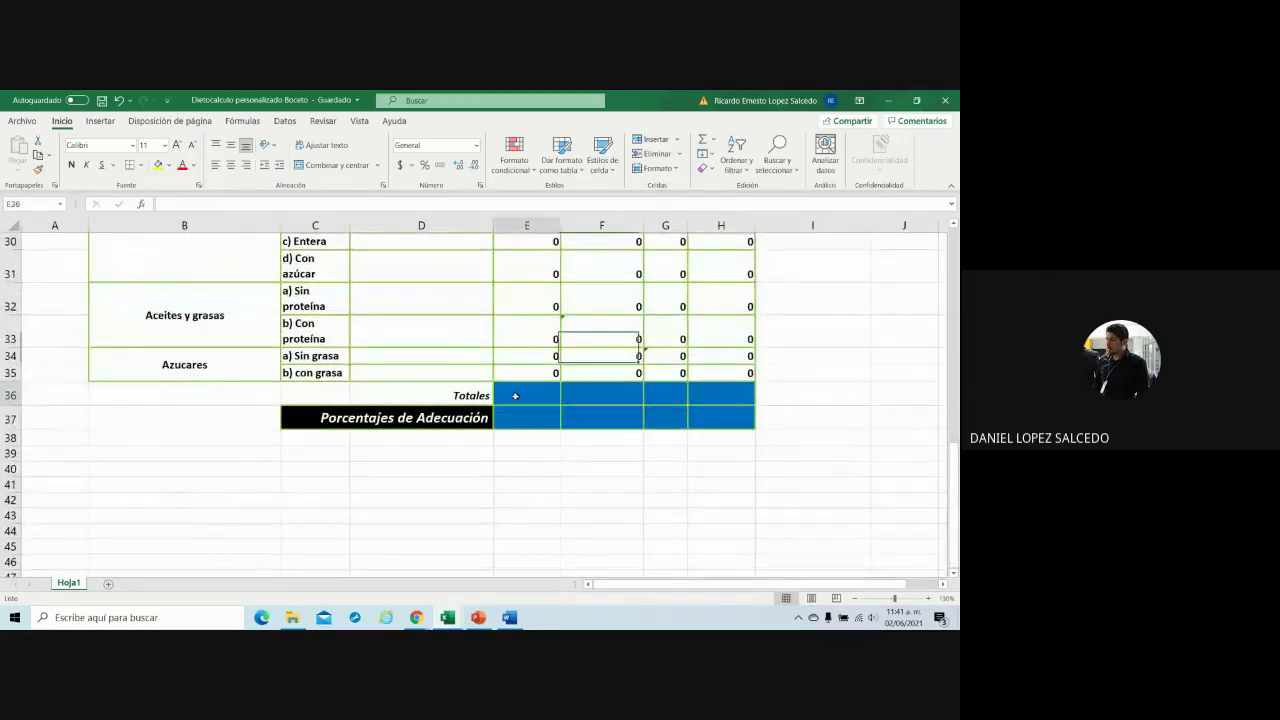
{"action": "type", "text": "="}
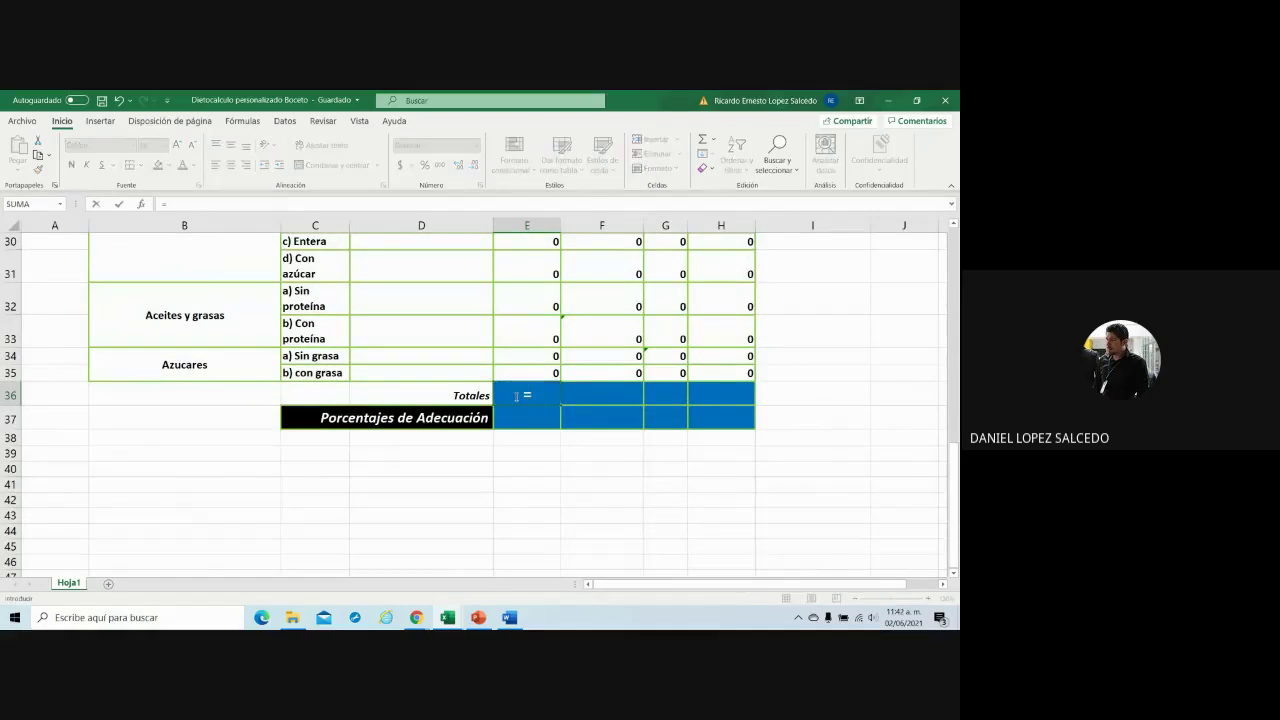
{"action": "type", "text": "suma("}
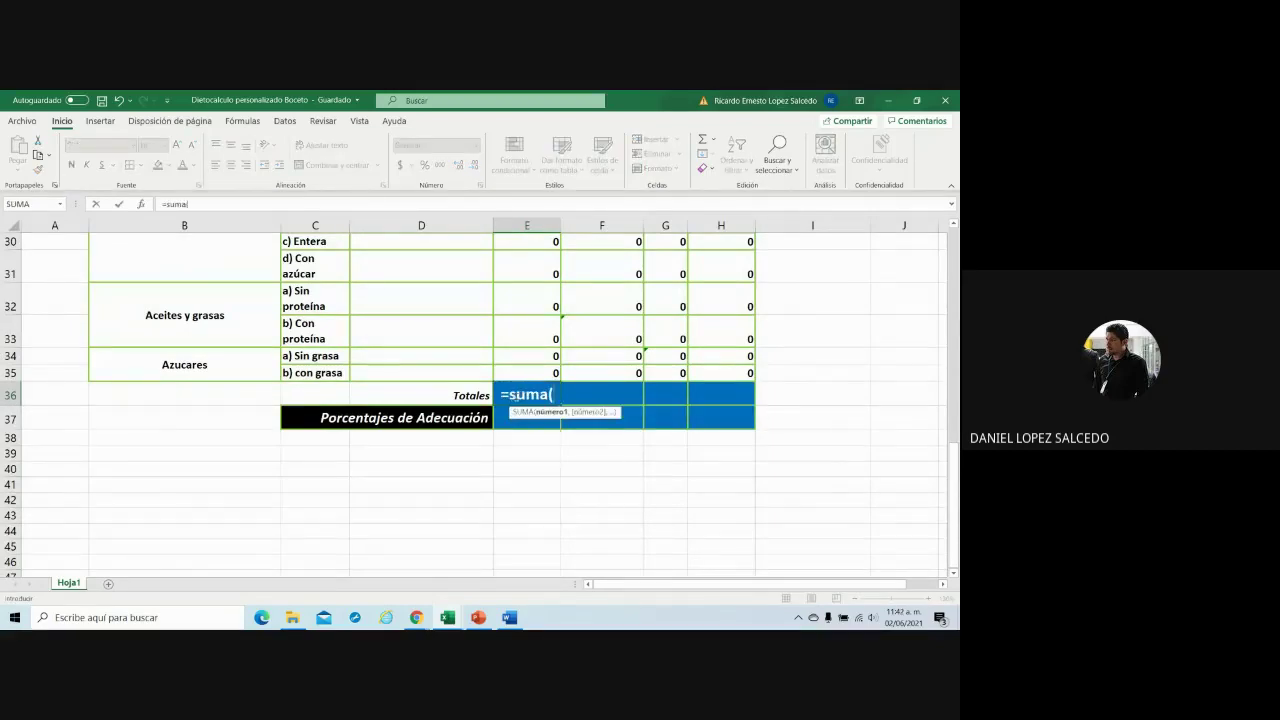
{"action": "scroll", "coordinate": [567, 428], "scroll_direction": "up", "scroll_amount": 5}
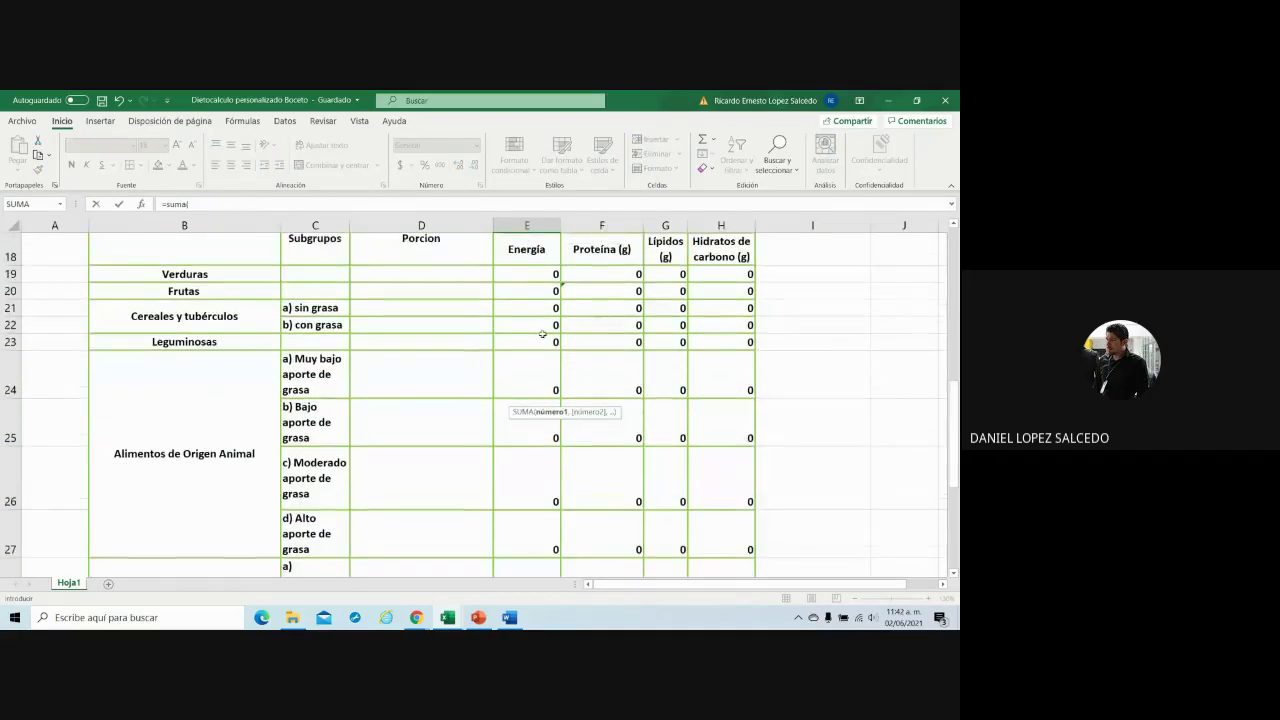
{"action": "left_click_drag", "start_coordinate": [527, 274], "coordinate": [546, 526]}
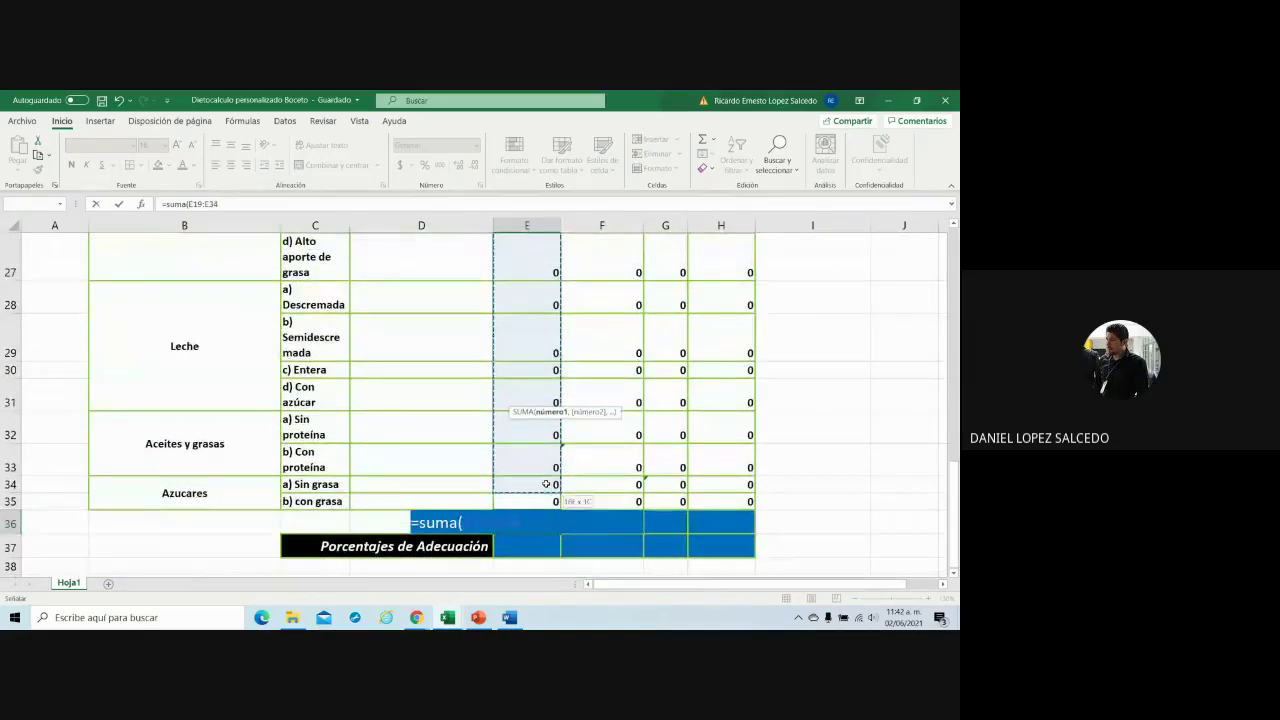
{"action": "left_click_drag", "start_coordinate": [546, 526], "coordinate": [547, 495]}
{"action": "type", "text": ")"}
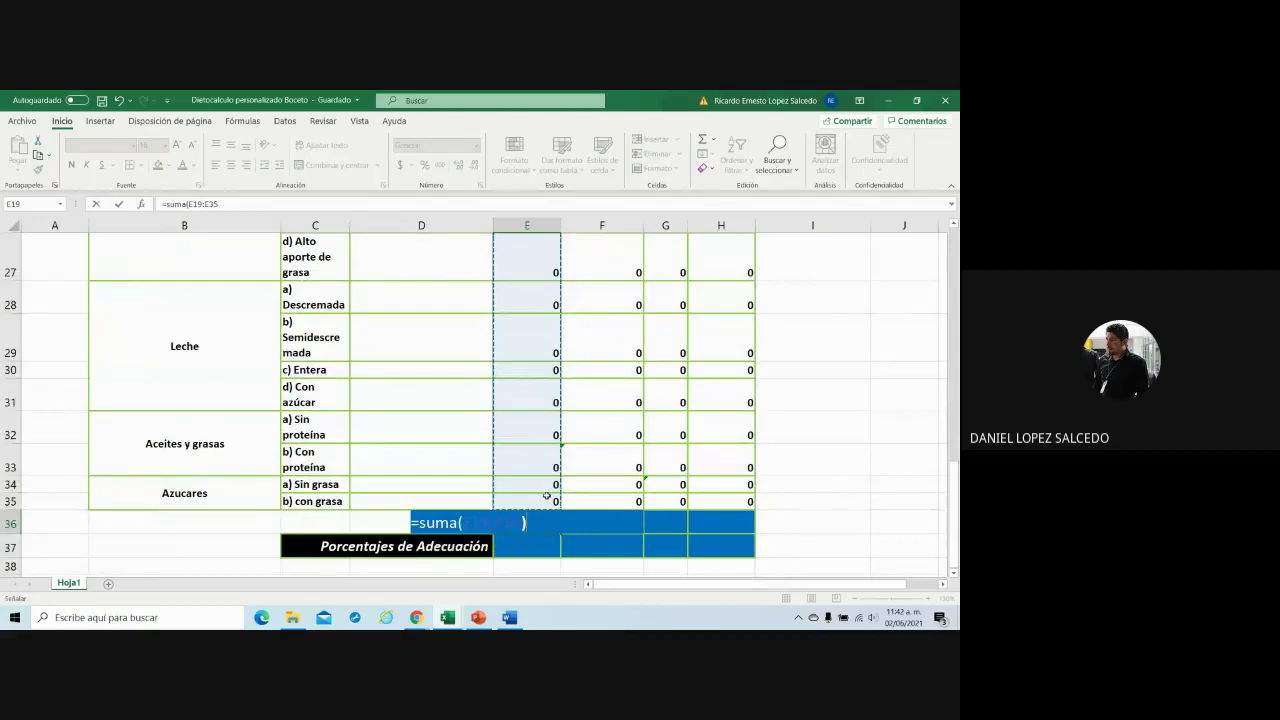
{"action": "key", "text": "Return"}
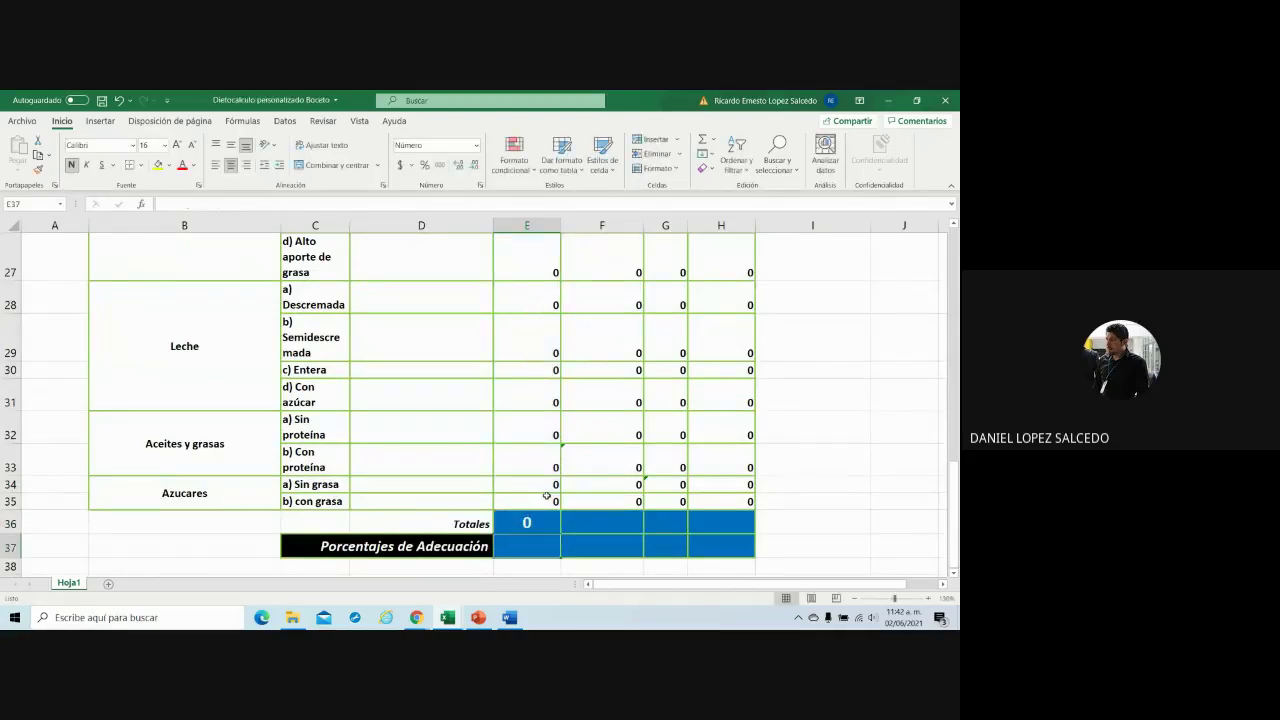
- Copy the sum formula across the Totales row into F36:H36
{"action": "left_click", "coordinate": [545, 522]}
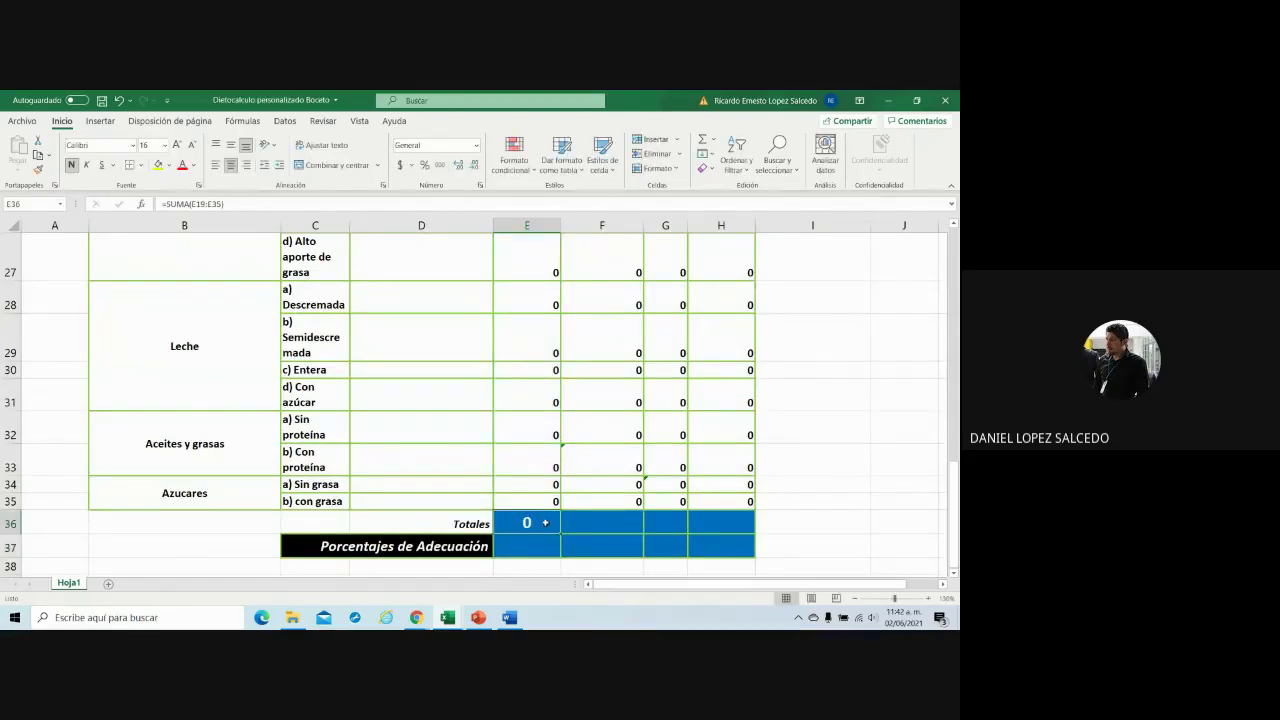
{"action": "left_click_drag", "start_coordinate": [560, 536], "coordinate": [728, 534]}
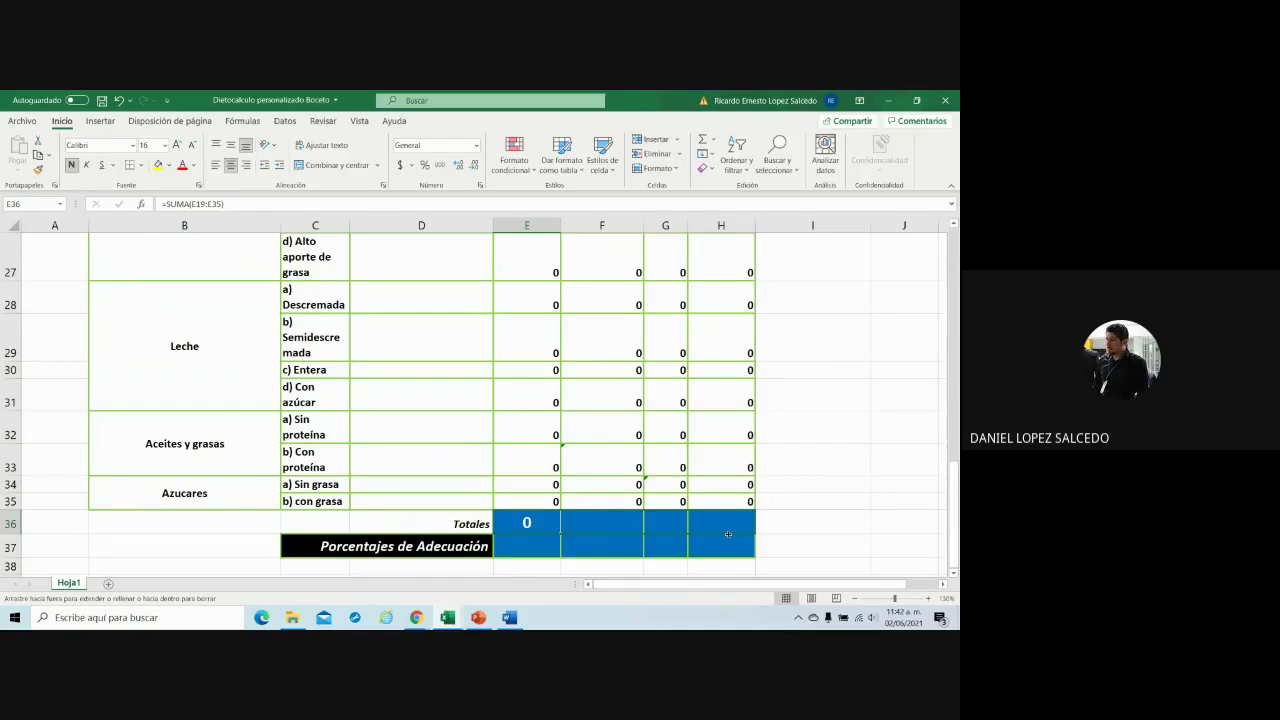
{"action": "left_click_drag", "start_coordinate": [728, 534], "coordinate": [730, 535]}
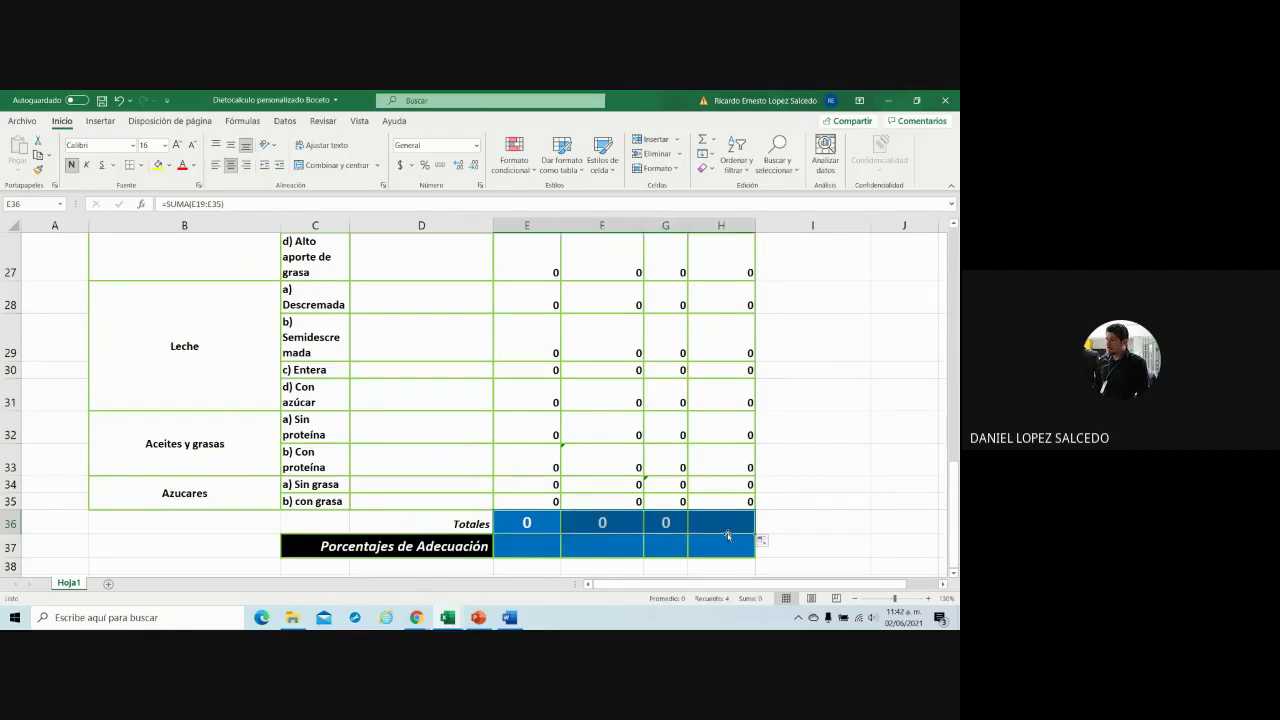
- Enter =(E36*100/E$12) in E37 for the Energía adequacy percentage
{"action": "left_click", "coordinate": [835, 548]}
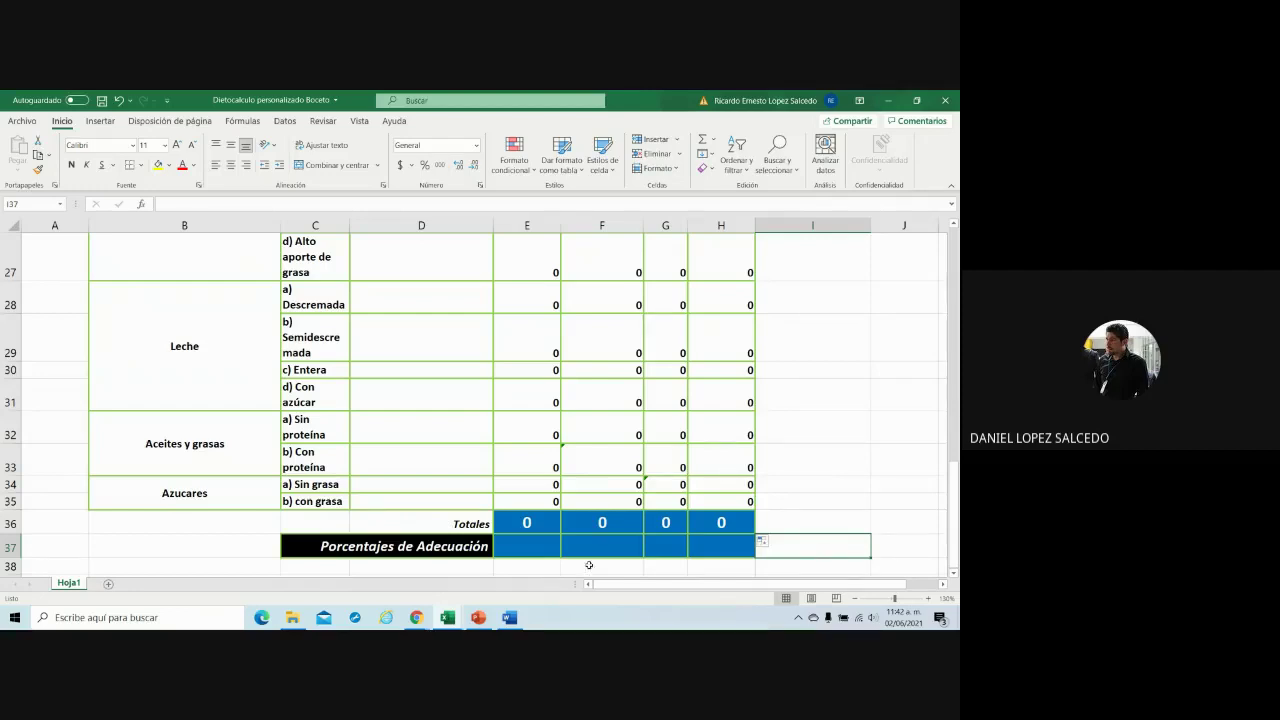
{"action": "left_click", "coordinate": [532, 556]}
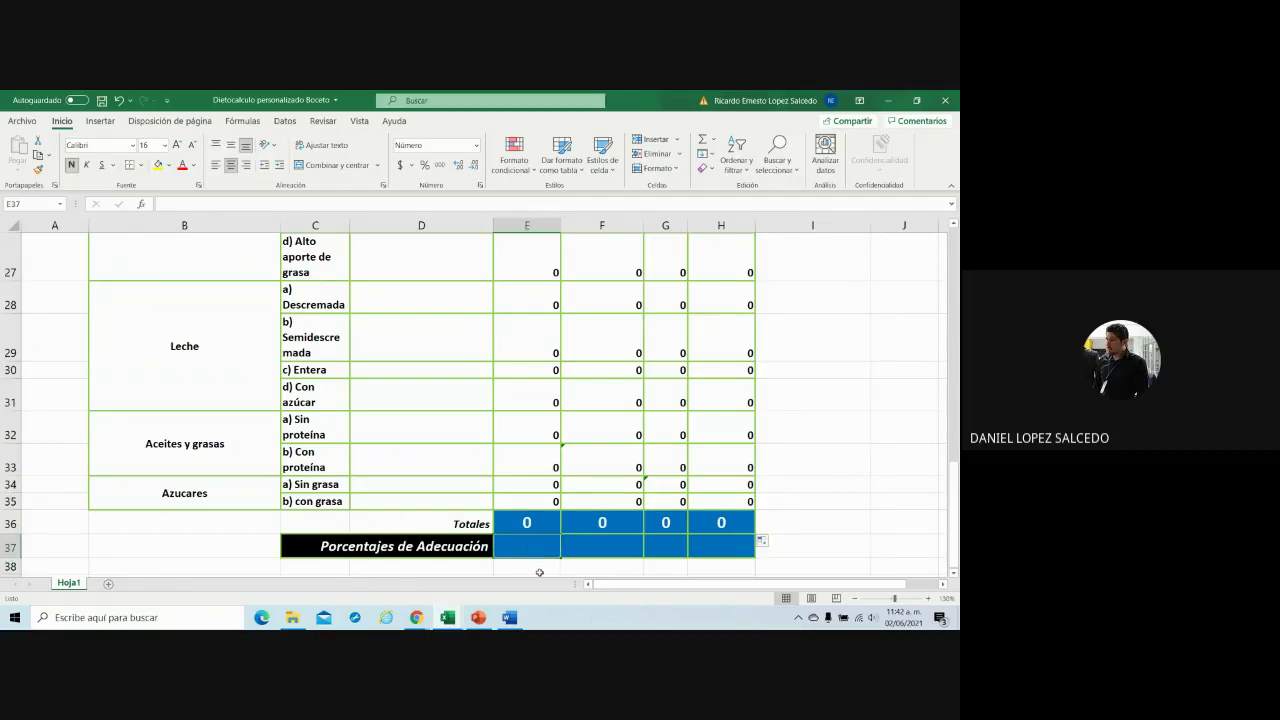
{"action": "type", "text": "="}
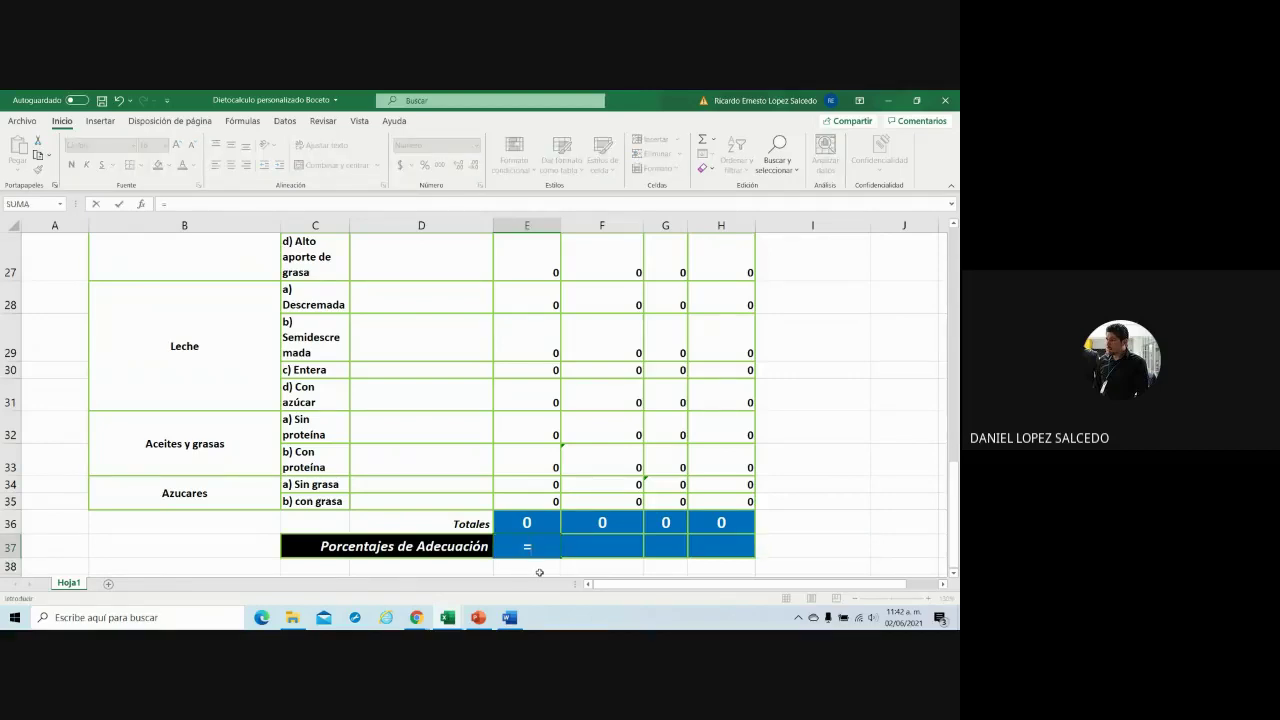
{"action": "type", "text": "("}
{"action": "left_click", "coordinate": [527, 521]}
{"action": "type", "text": "*"}
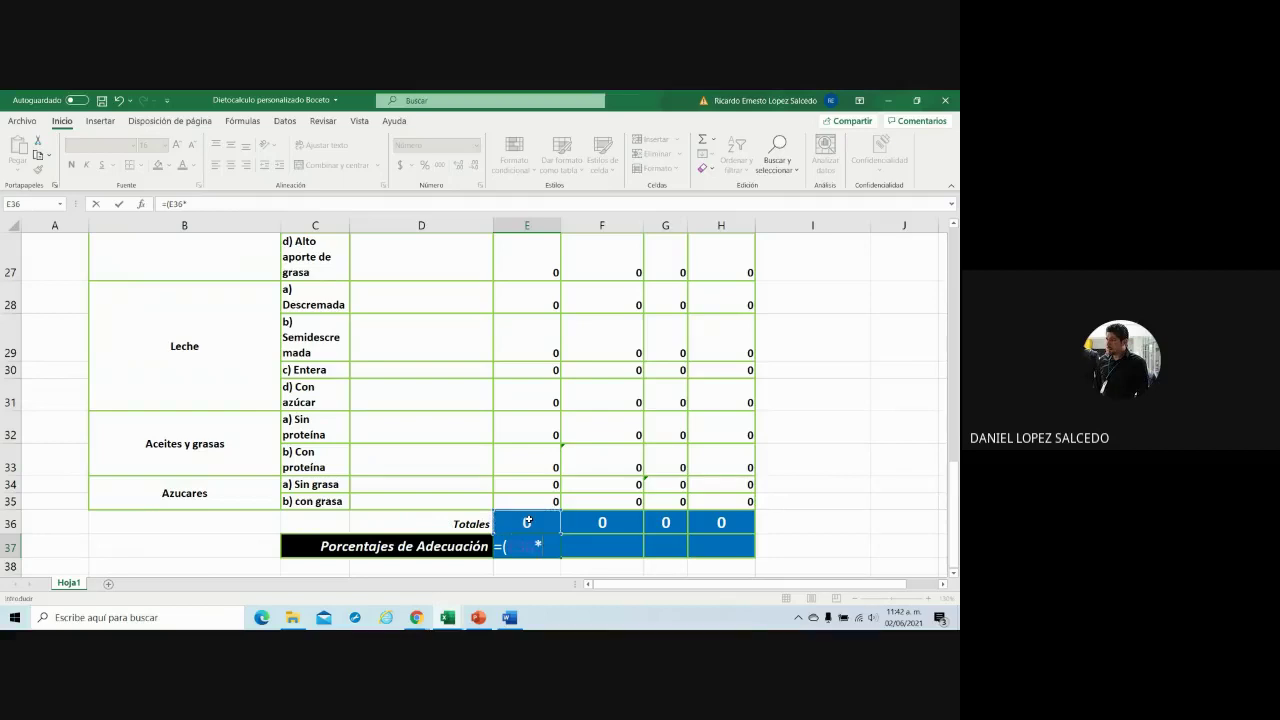
{"action": "type", "text": "100"}
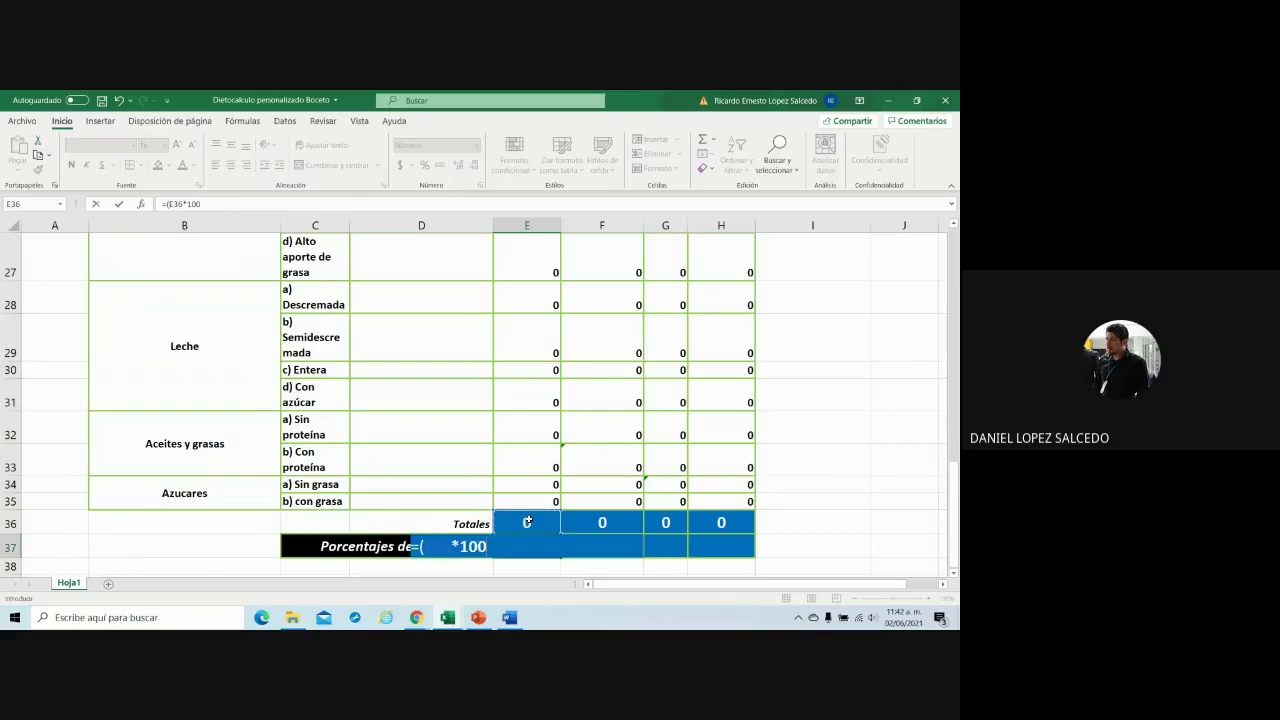
{"action": "type", "text": "/"}
{"action": "scroll", "coordinate": [174, 368], "scroll_direction": "up", "scroll_amount": 1}
{"action": "scroll", "coordinate": [174, 368], "scroll_direction": "up", "scroll_amount": 1}
{"action": "scroll", "coordinate": [175, 367], "scroll_direction": "up", "scroll_amount": 2}
{"action": "scroll", "coordinate": [176, 366], "scroll_direction": "up", "scroll_amount": 1}
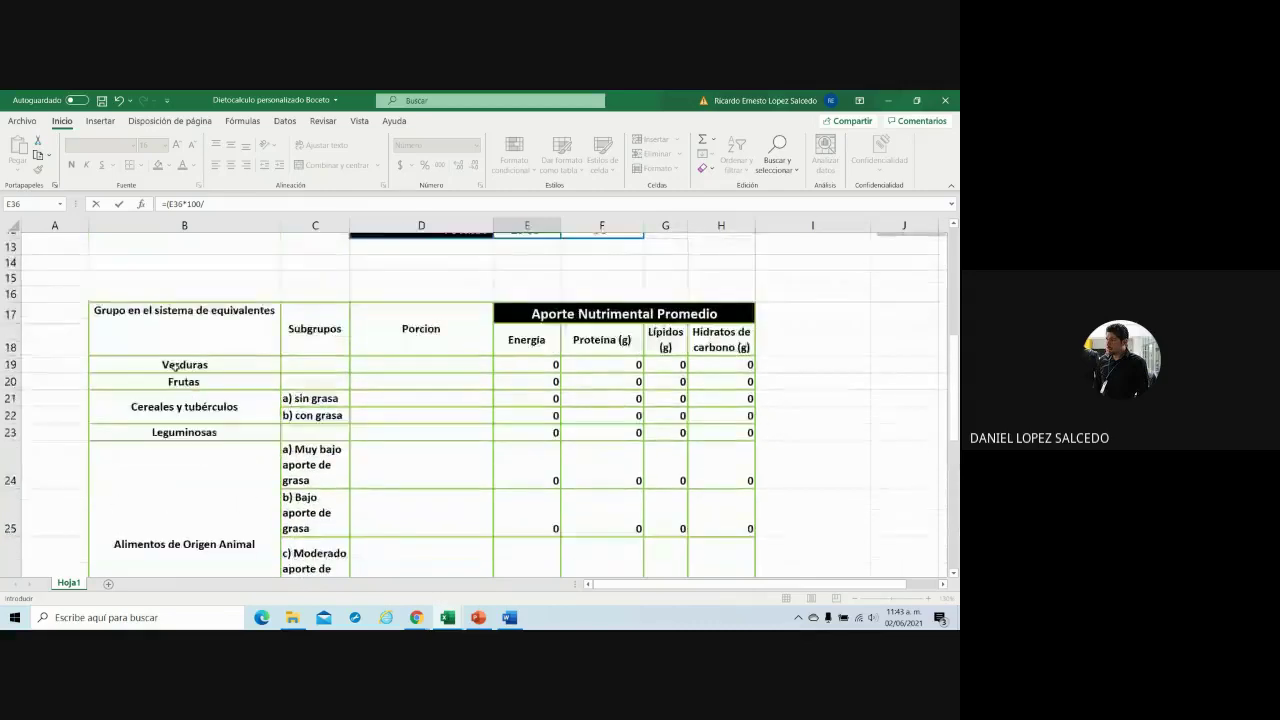
{"action": "scroll", "coordinate": [176, 366], "scroll_direction": "up", "scroll_amount": 1}
{"action": "scroll", "coordinate": [460, 365], "scroll_direction": "up", "scroll_amount": 1}
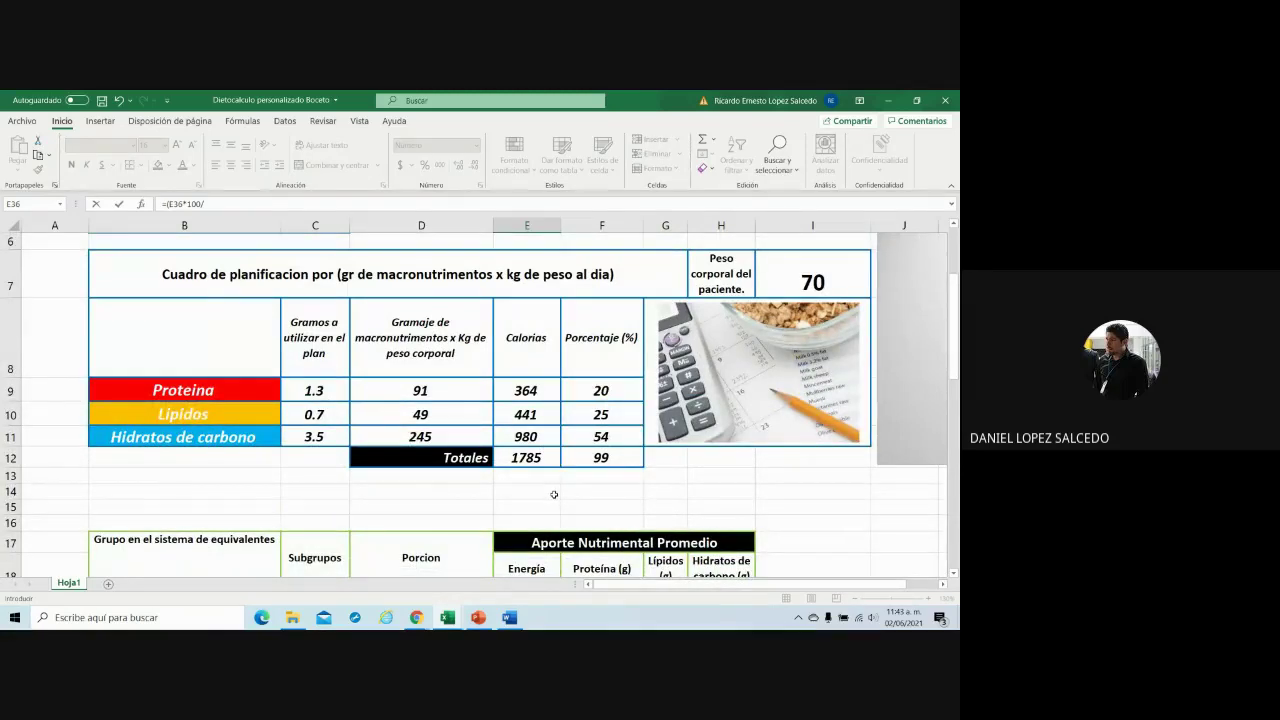
{"action": "left_click", "coordinate": [538, 457]}
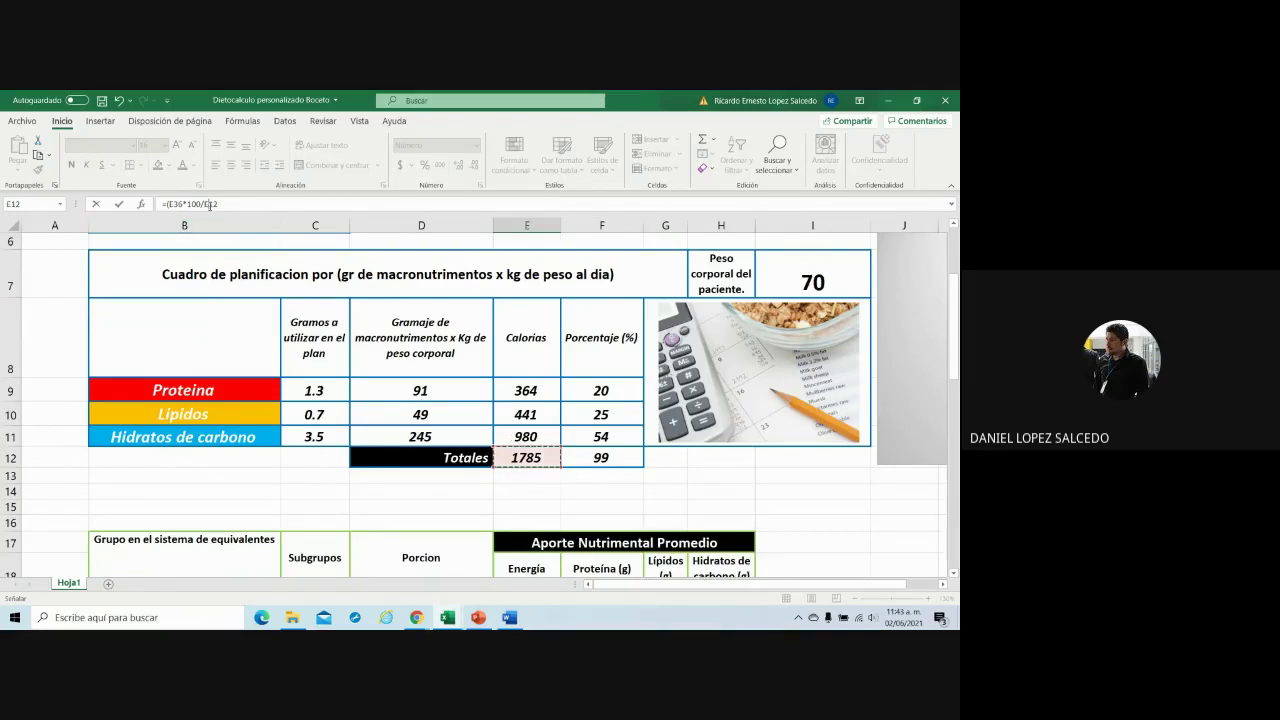
{"action": "left_click", "coordinate": [209, 204]}
{"action": "key", "text": "Return"}
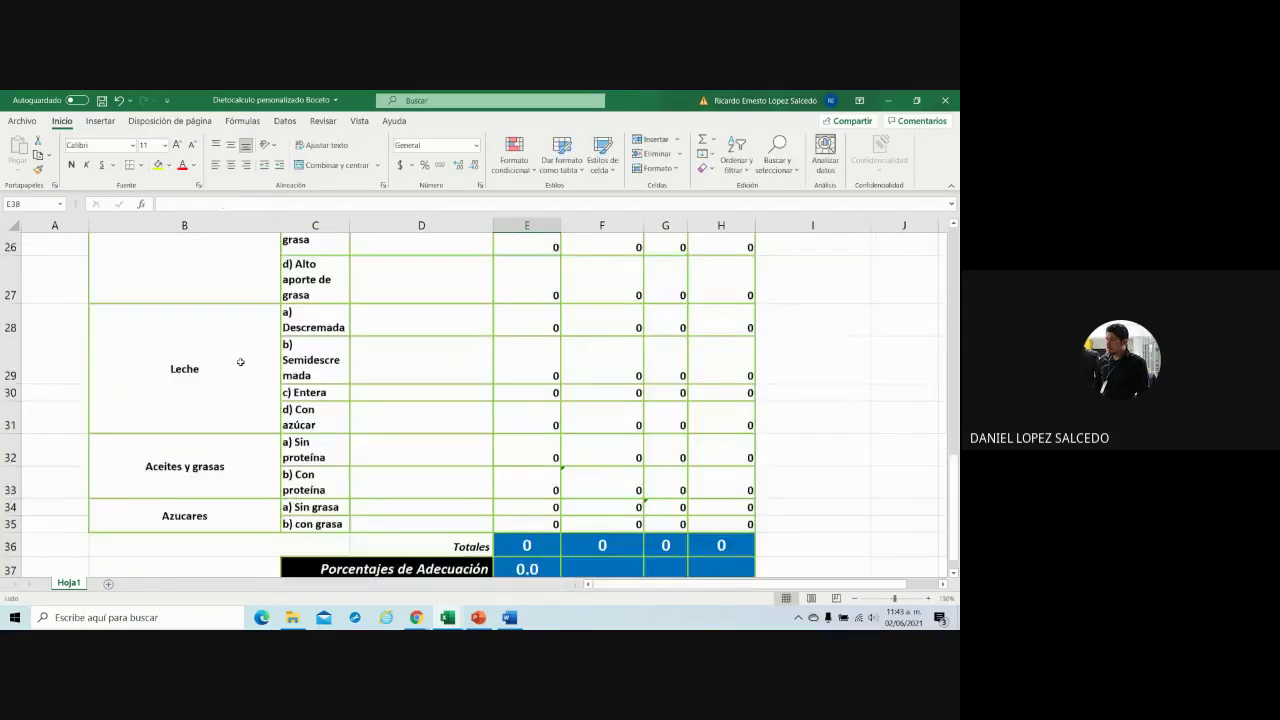
{"action": "scroll", "coordinate": [519, 545], "scroll_direction": "down", "scroll_amount": 1}
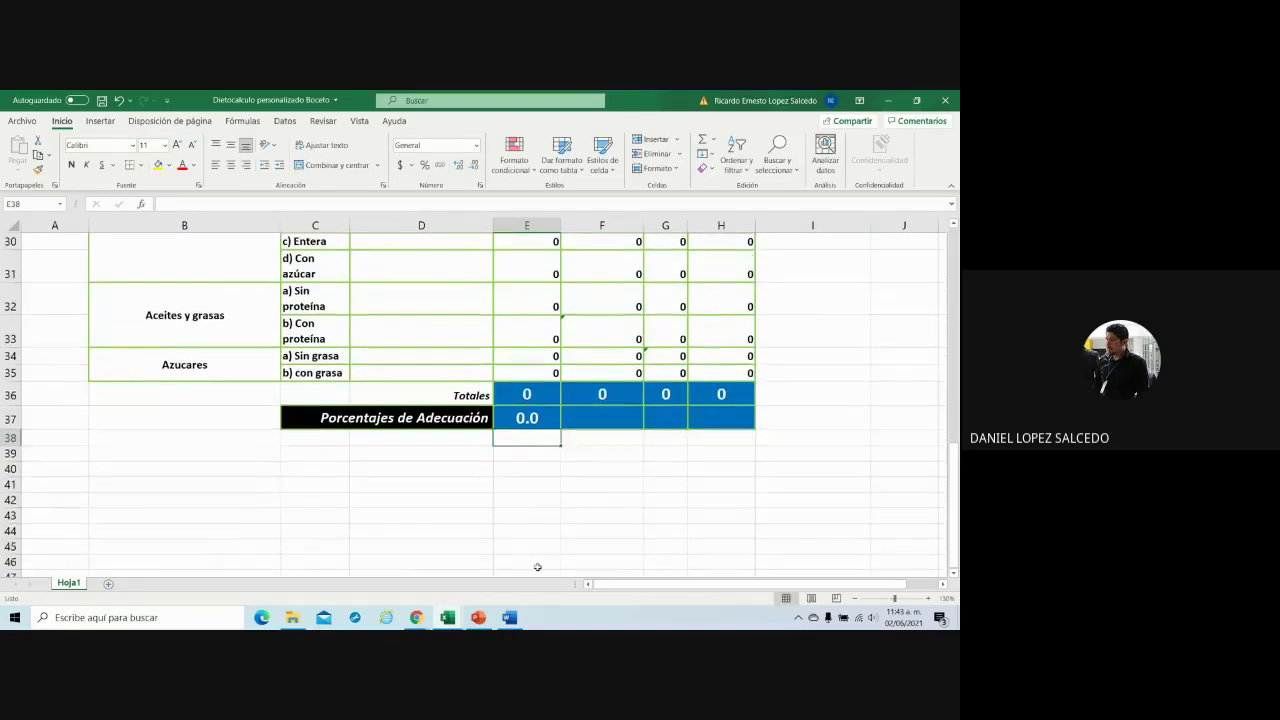
- Copy the E37 adequacy formula across to H37 and widen column G
{"action": "left_click", "coordinate": [554, 423]}
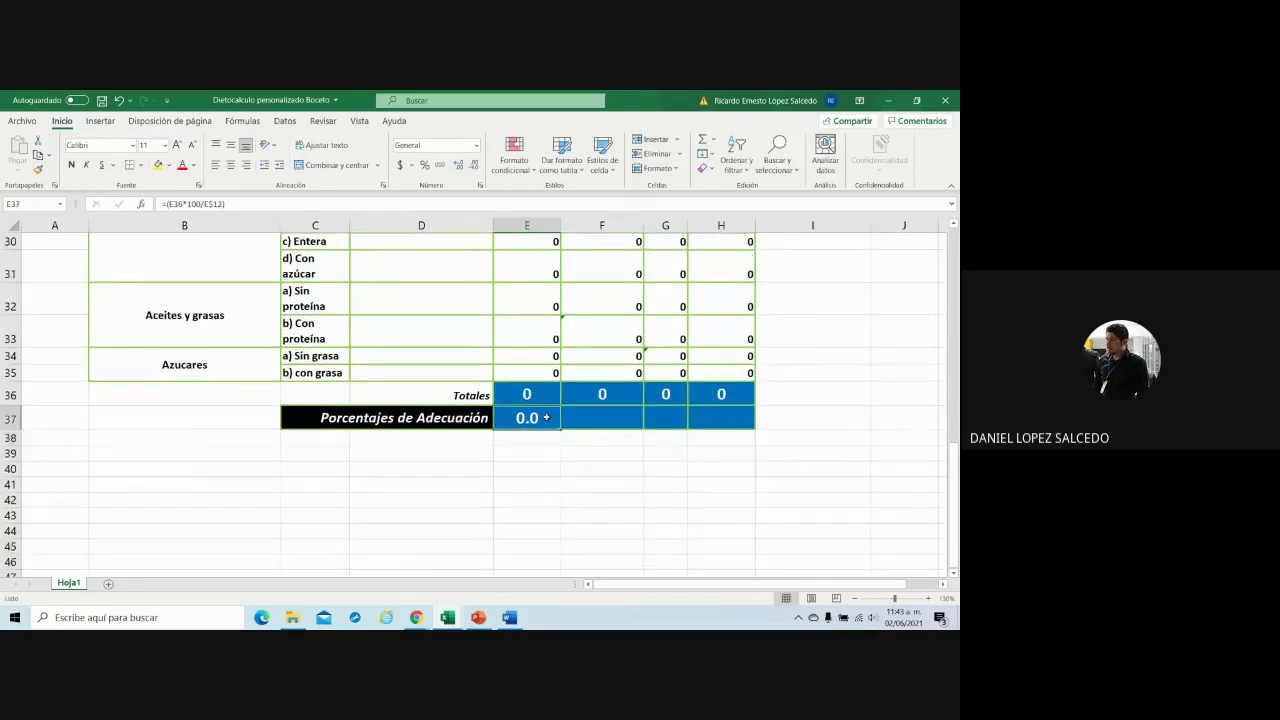
{"action": "left_click_drag", "start_coordinate": [562, 427], "coordinate": [715, 427]}
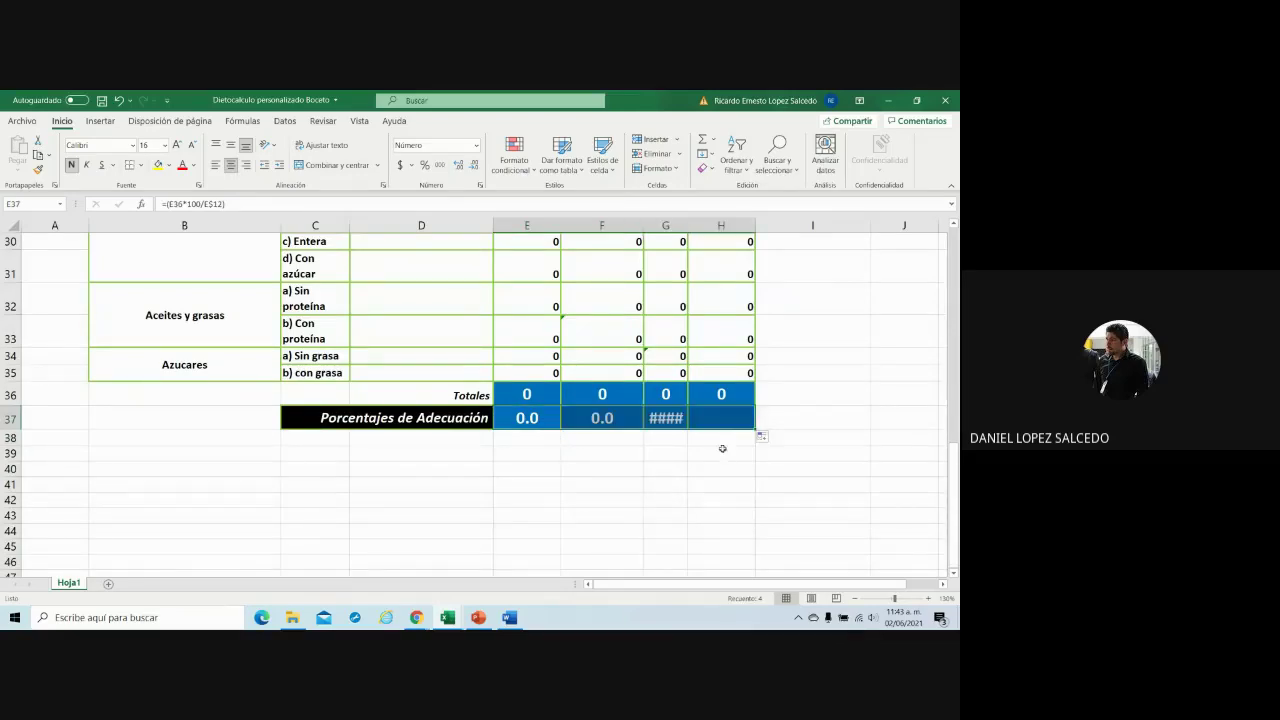
{"action": "left_click", "coordinate": [628, 500]}
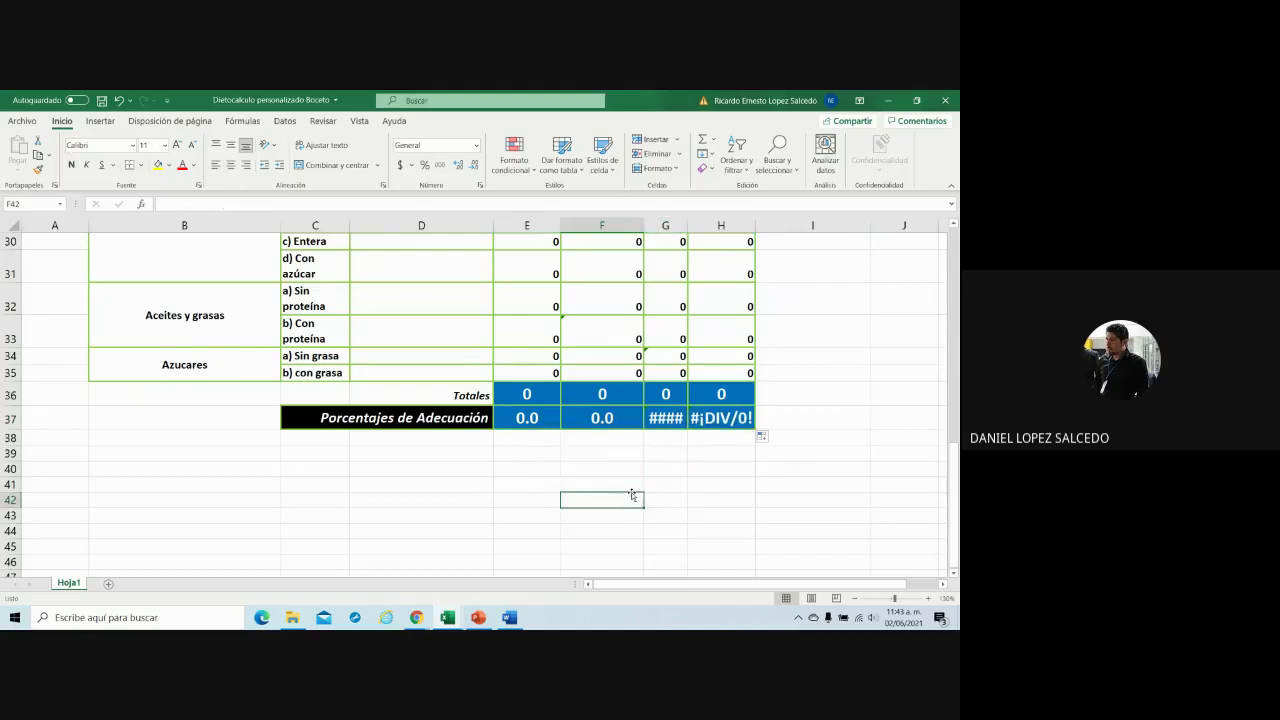
{"action": "left_click_drag", "start_coordinate": [687, 224], "coordinate": [795, 227]}
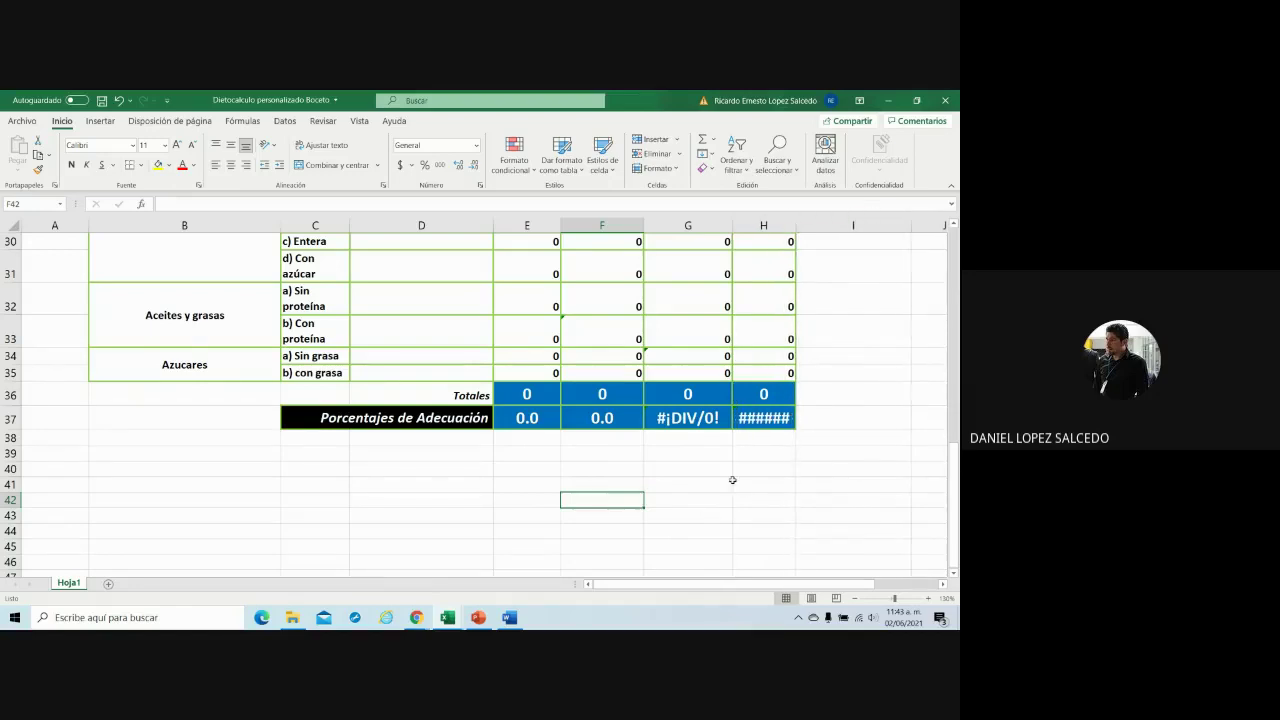
- Clear the copied formulas and #¡DIV/0! errors from F37, G37 and H37
{"action": "left_click", "coordinate": [617, 457]}
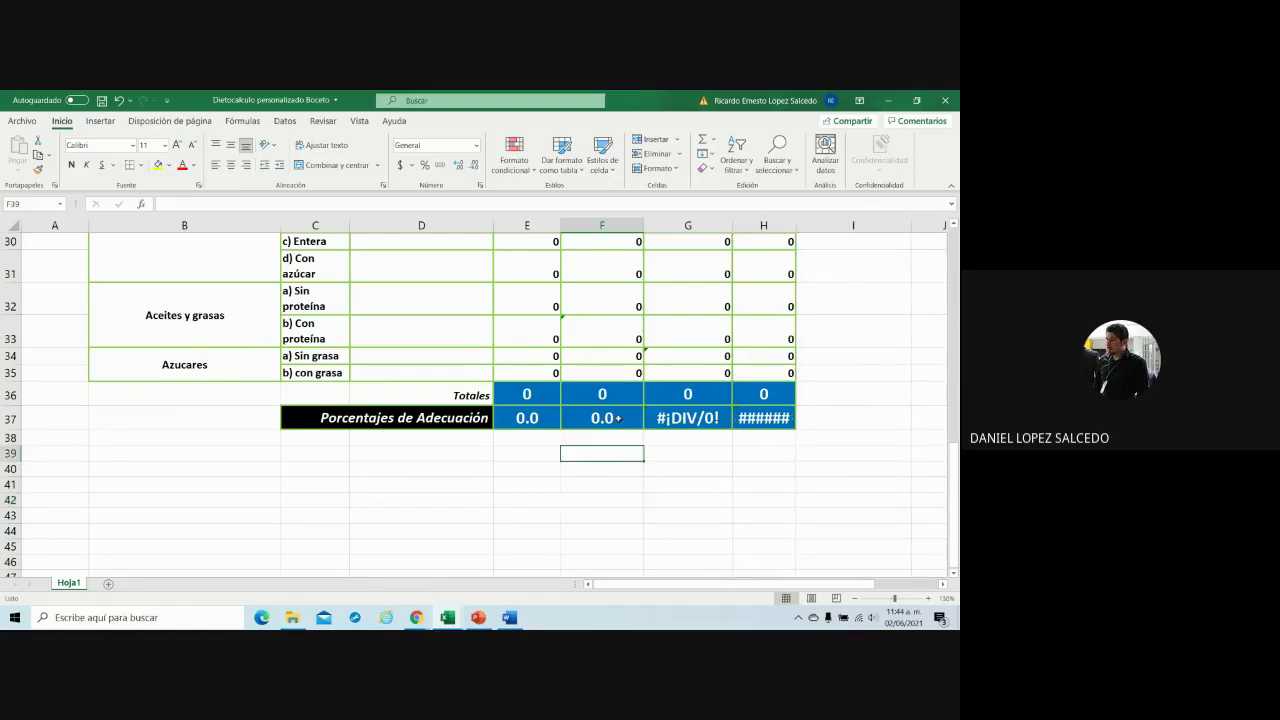
{"action": "left_click", "coordinate": [618, 419]}
{"action": "key", "text": "BackSpace"}
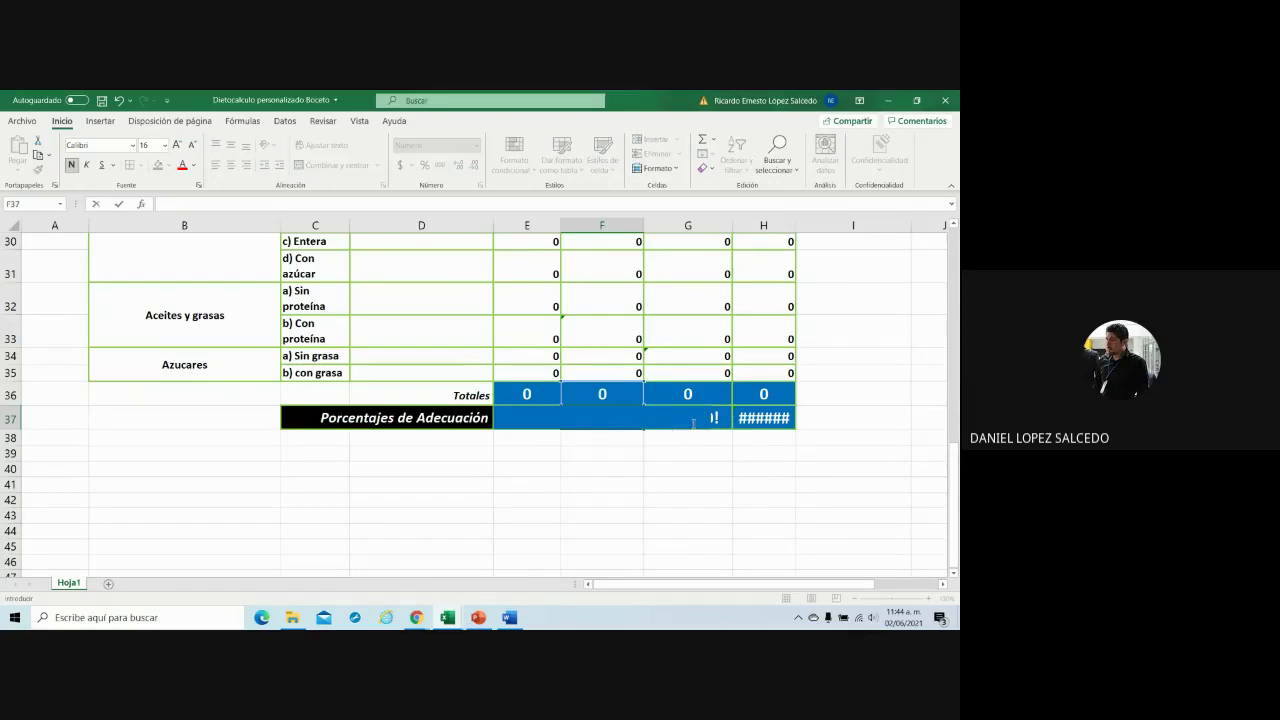
{"action": "left_click", "coordinate": [697, 465]}
{"action": "left_click", "coordinate": [705, 420]}
{"action": "key", "text": "BackSpace"}
{"action": "left_click", "coordinate": [690, 467]}
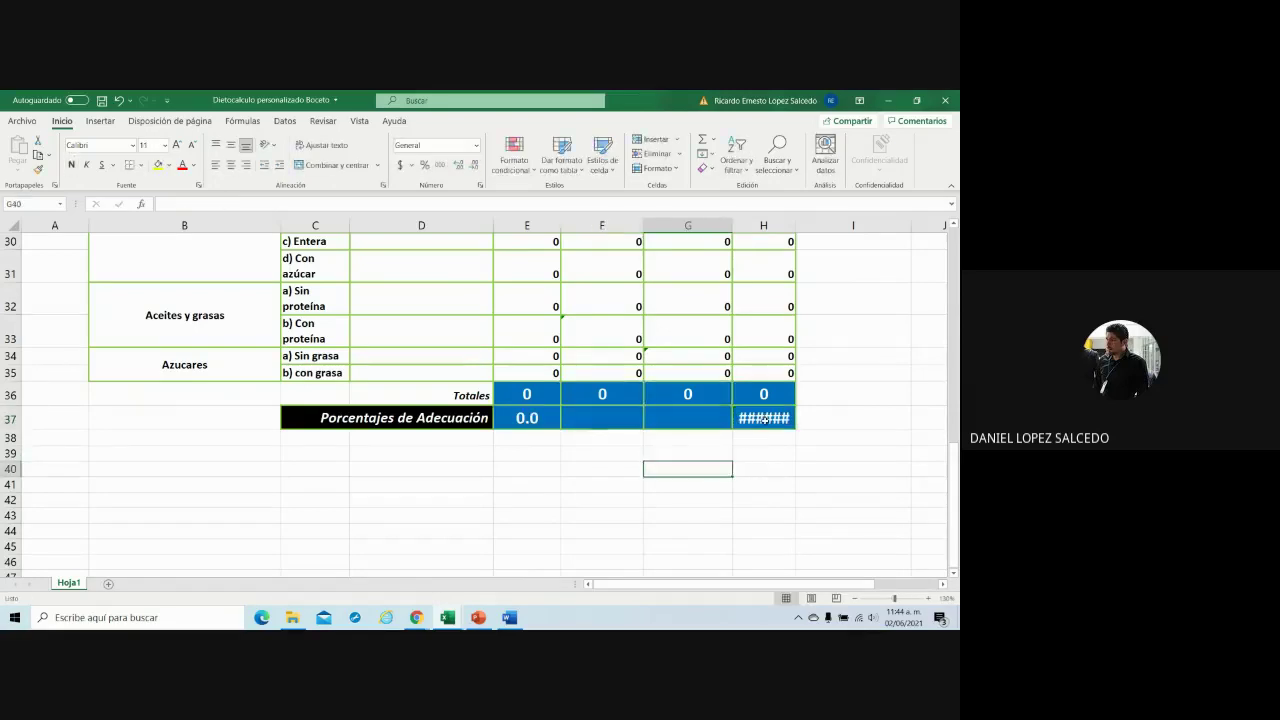
{"action": "left_click", "coordinate": [764, 419]}
{"action": "key", "text": "BackSpace"}
{"action": "left_click", "coordinate": [754, 474]}
{"action": "left_click", "coordinate": [617, 423]}
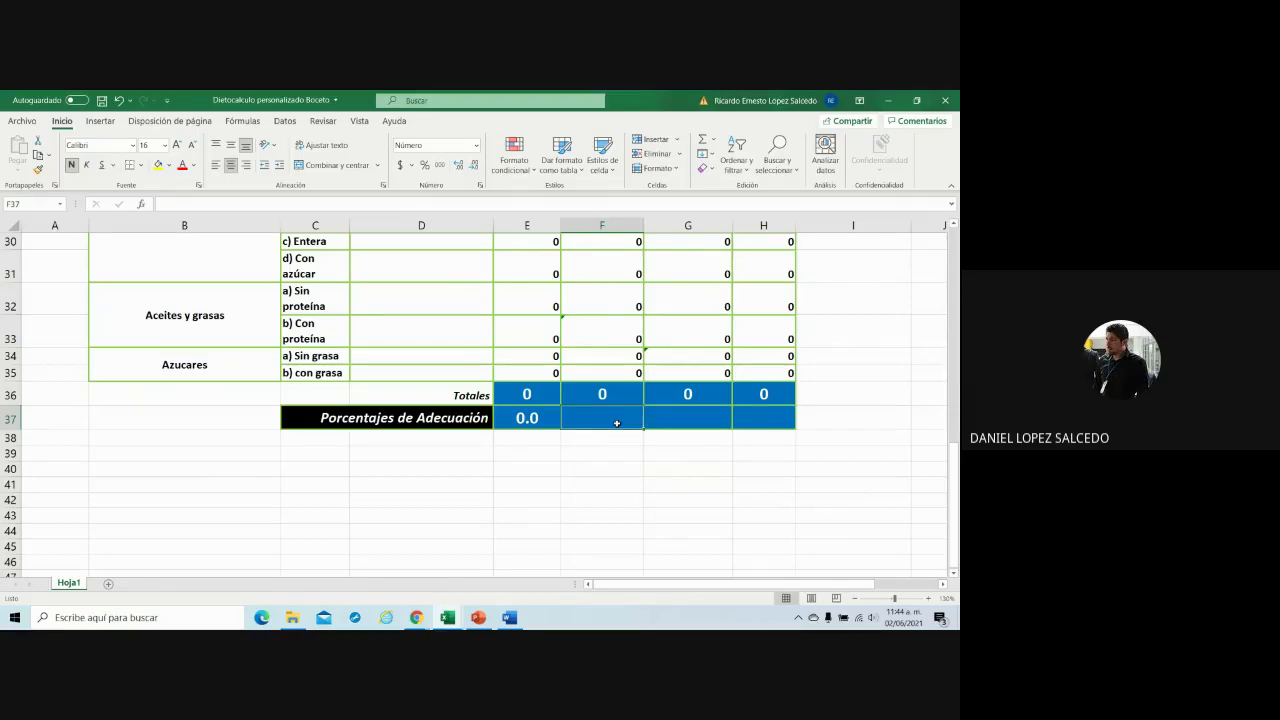
- Enter =(F36*100/E$12) in F37 for the Proteína adequacy percentage
{"action": "type", "text": "=)"}
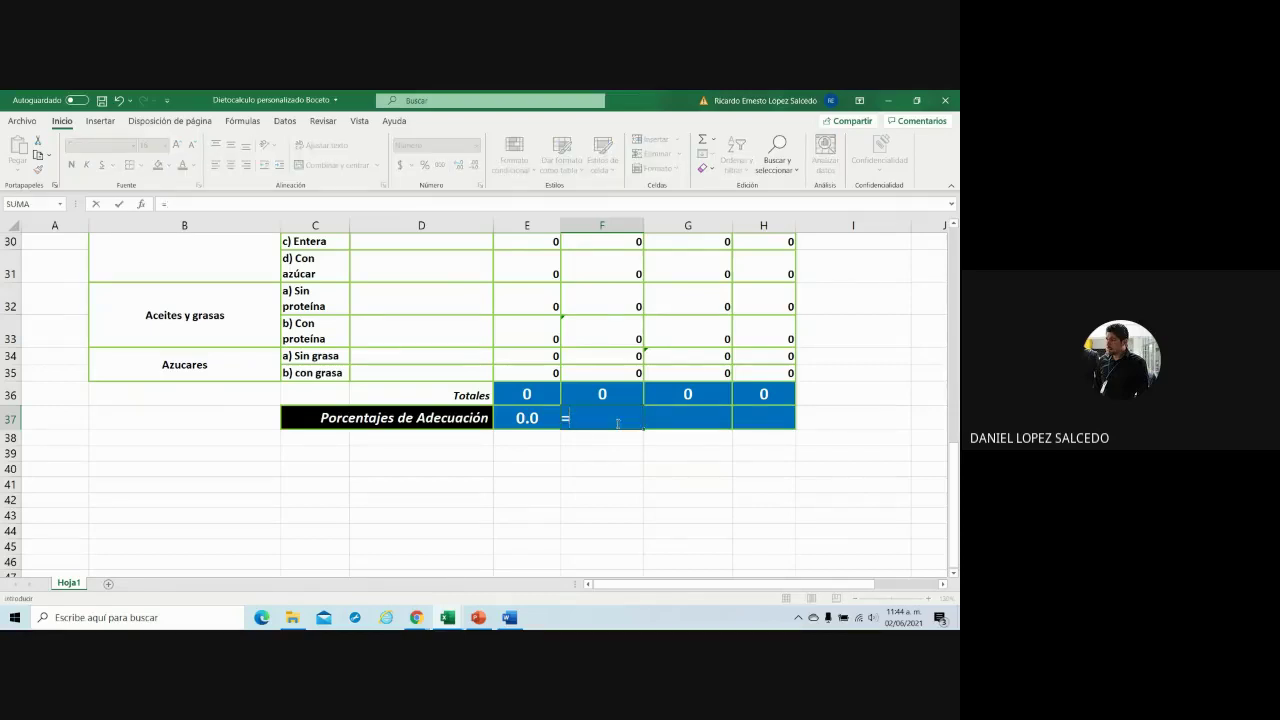
{"action": "type", "text": "("}
{"action": "left_click", "coordinate": [603, 394]}
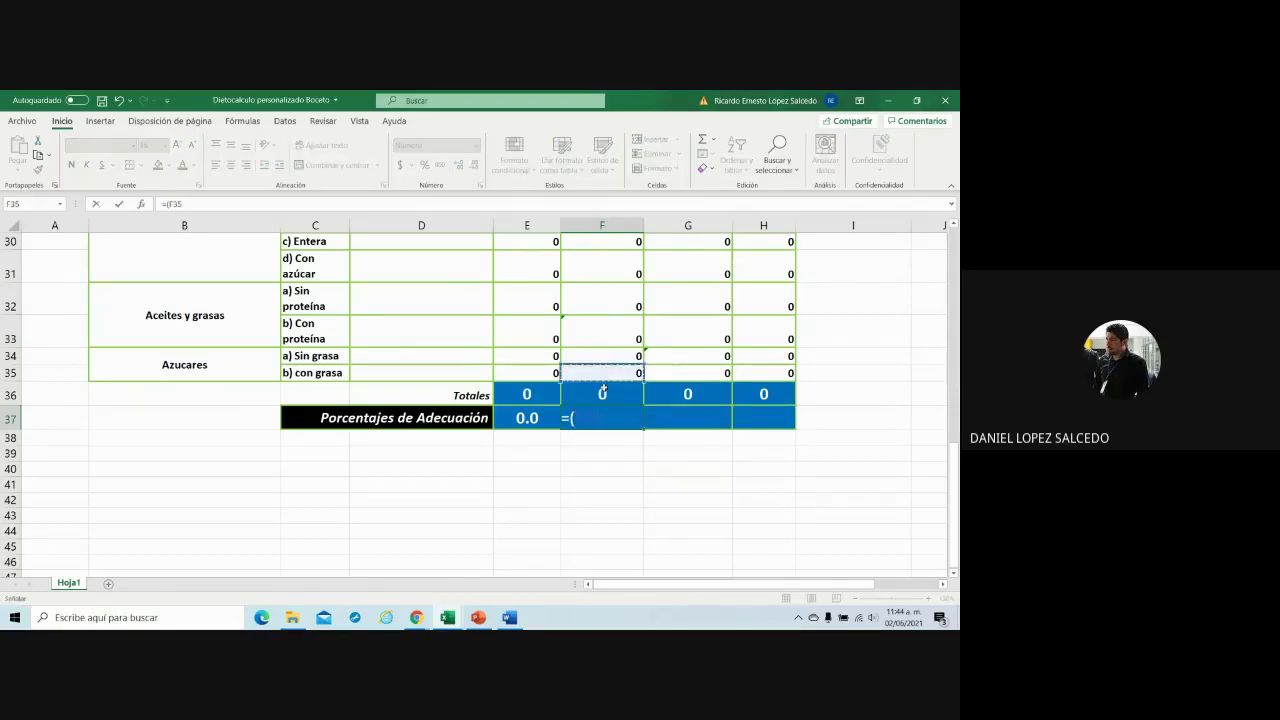
{"action": "type", "text": "*"}
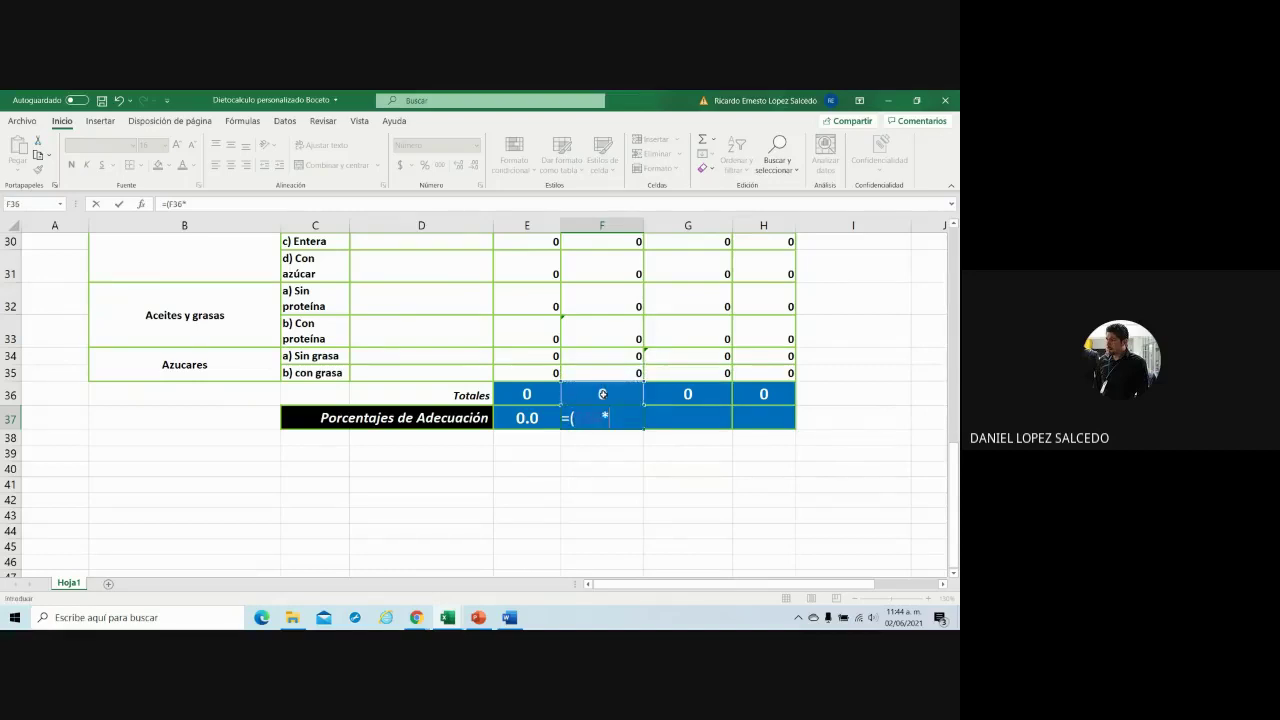
{"action": "type", "text": "100"}
{"action": "type", "text": "/"}
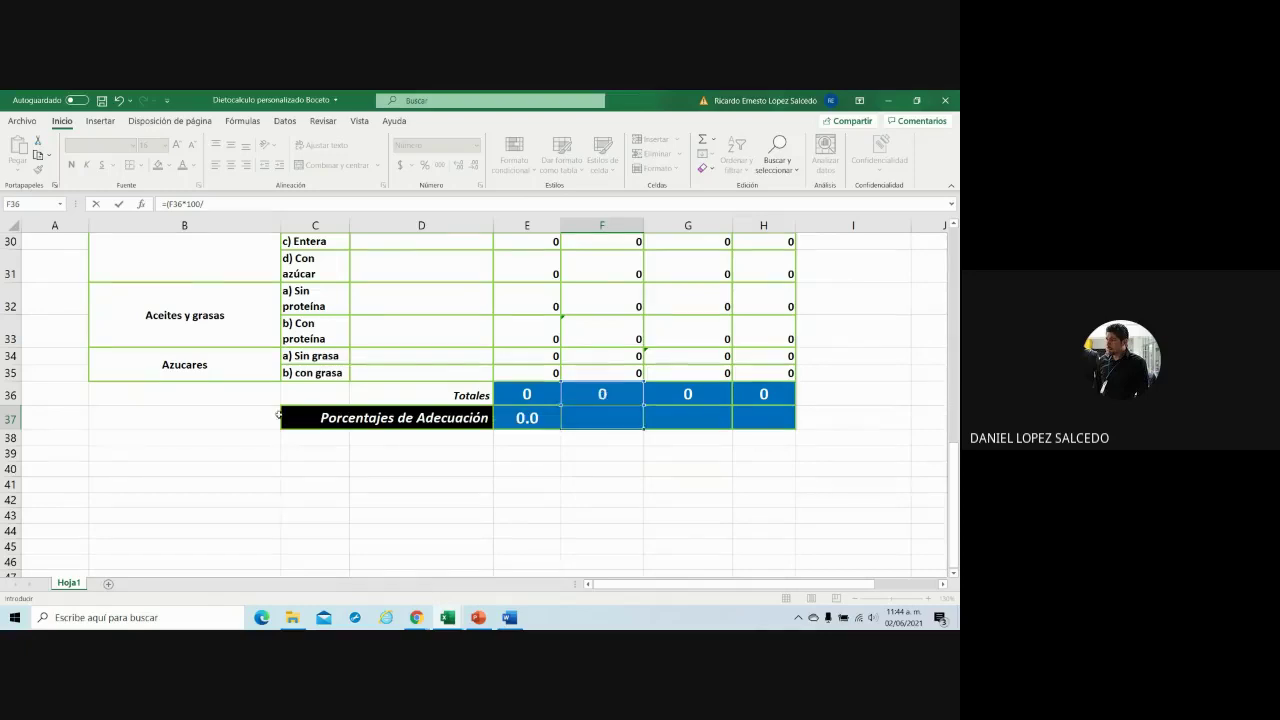
{"action": "scroll", "coordinate": [287, 422], "scroll_direction": "up", "scroll_amount": 8}
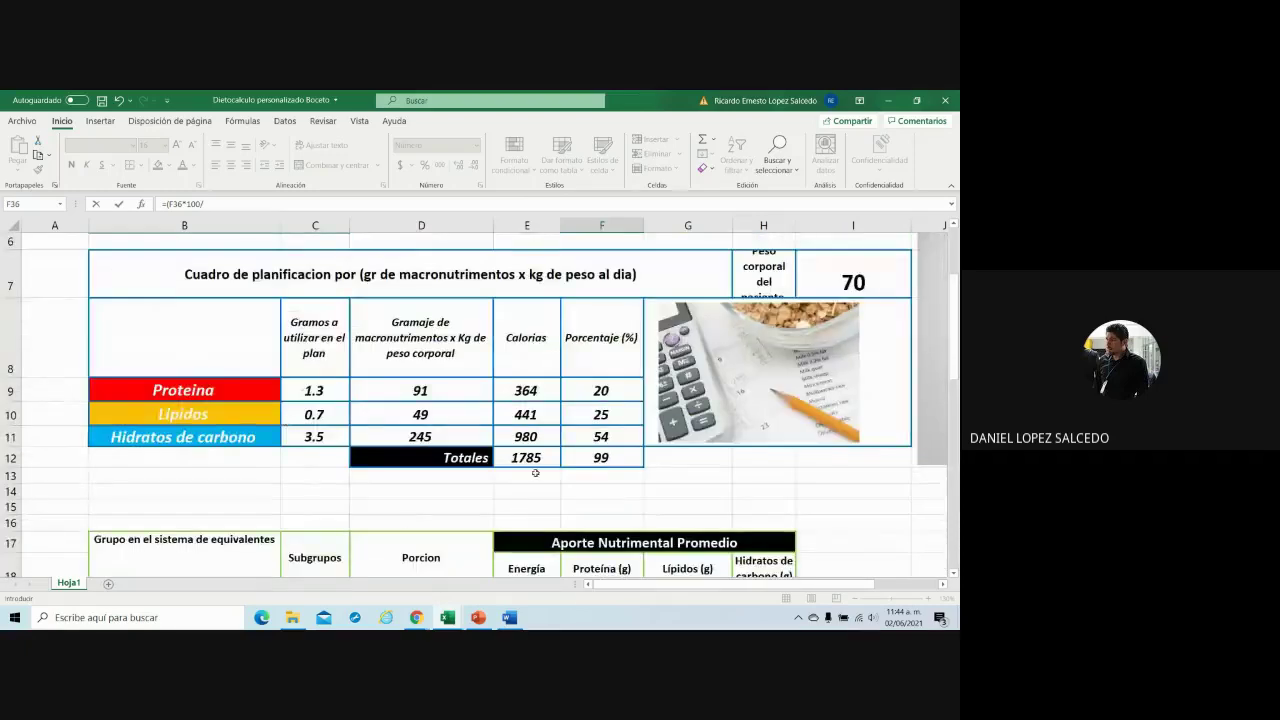
{"action": "left_click", "coordinate": [535, 459]}
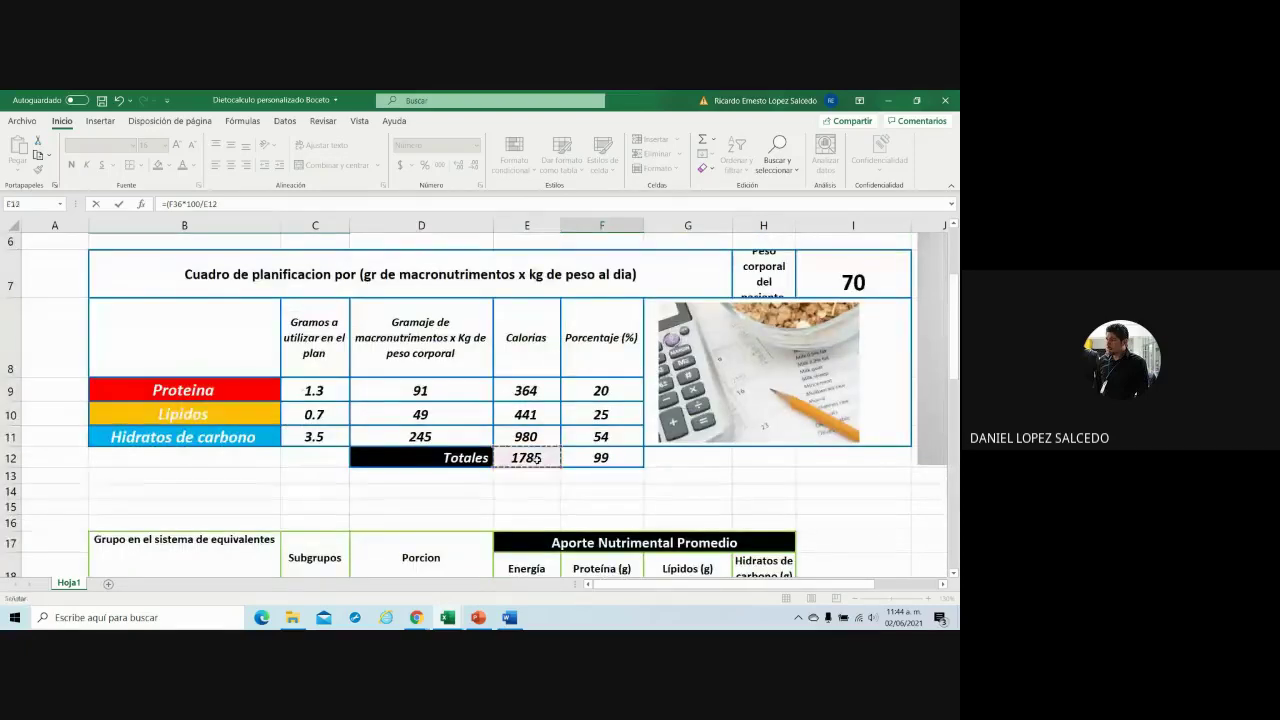
{"action": "left_click", "coordinate": [217, 204]}
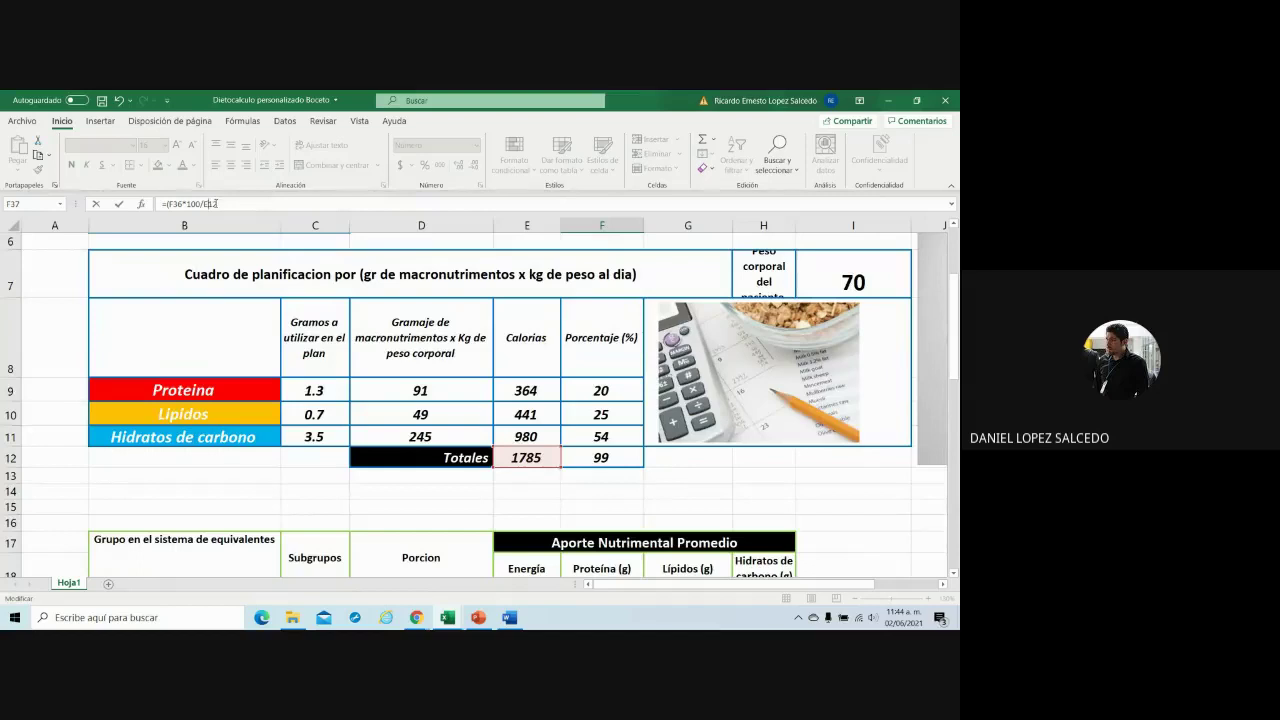
{"action": "left_click", "coordinate": [211, 204]}
{"action": "type", "text": "$"}
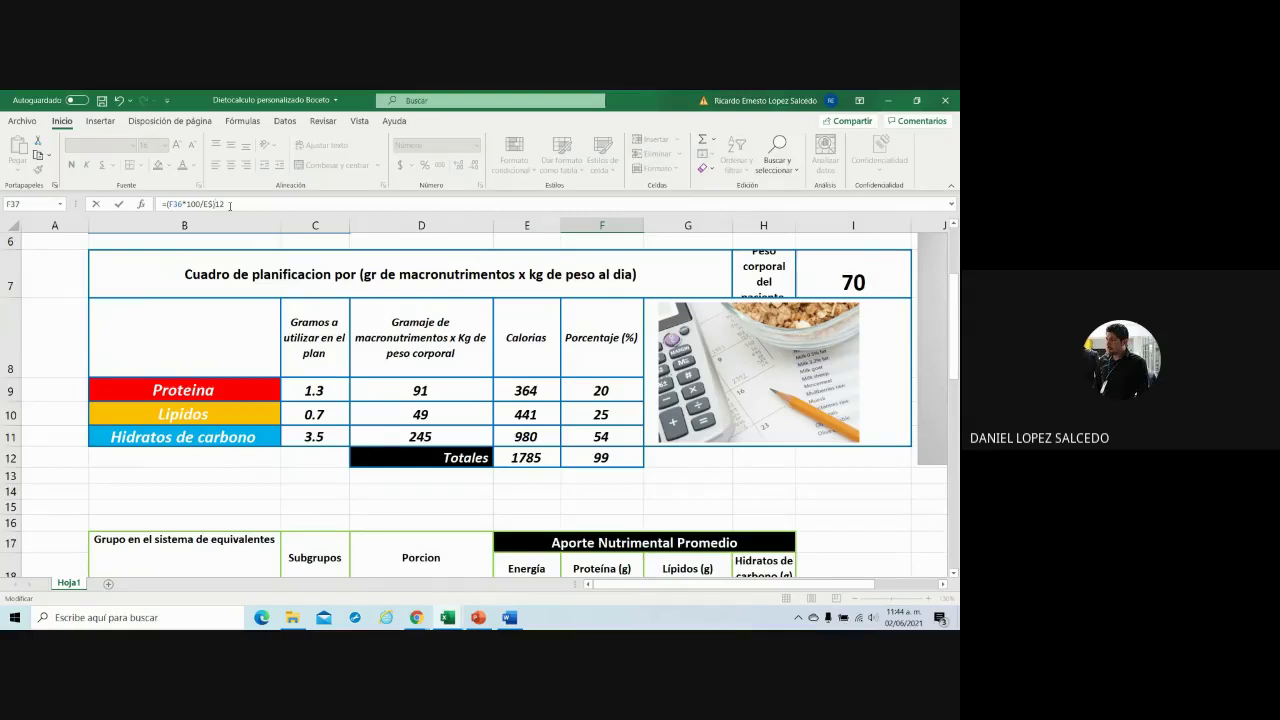
{"action": "left_click", "coordinate": [230, 204]}
{"action": "type", "text": ")"}
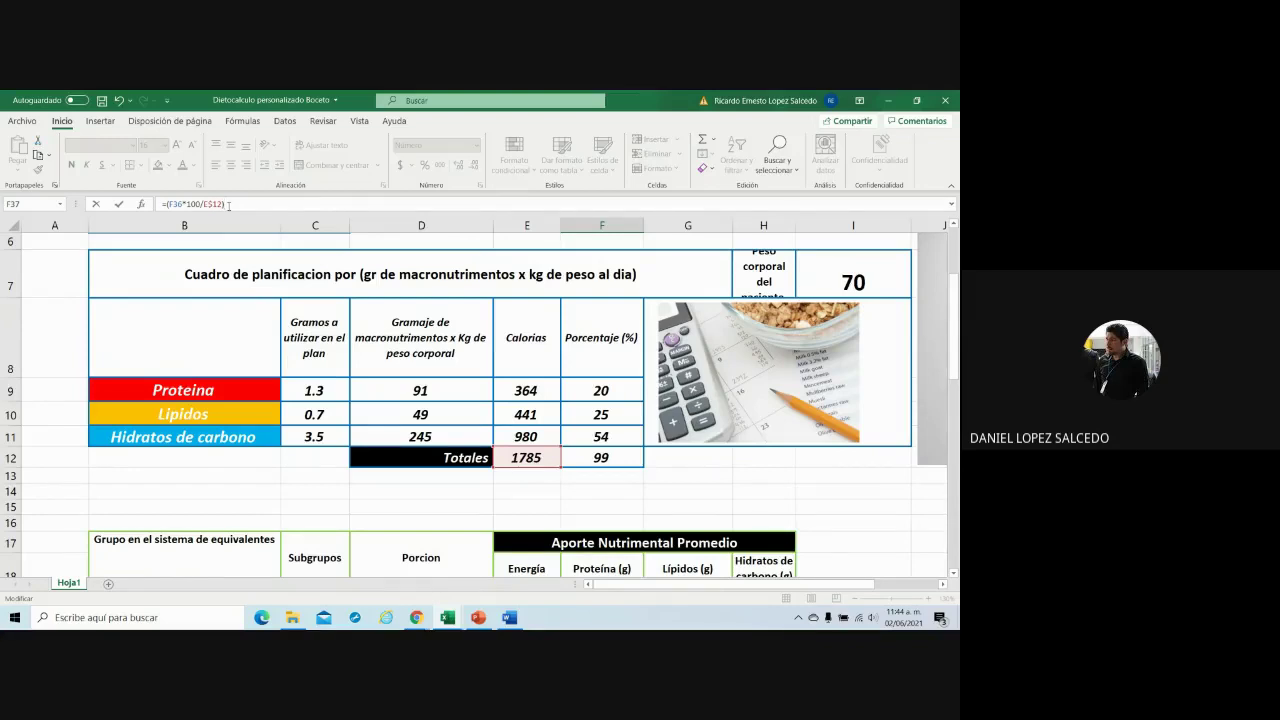
{"action": "key", "text": "Return"}
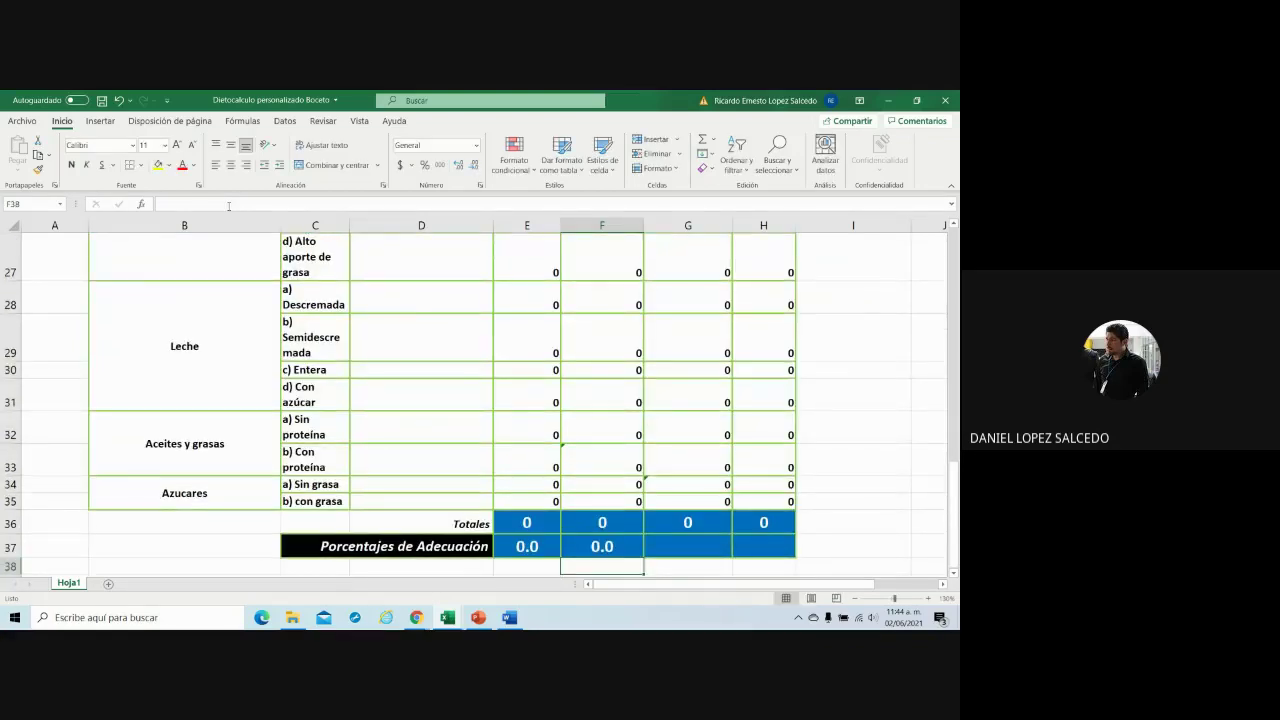
- Enter =(G36*100/E$12) in G37 for the Lípidos adequacy percentage
{"action": "left_click", "coordinate": [698, 549]}
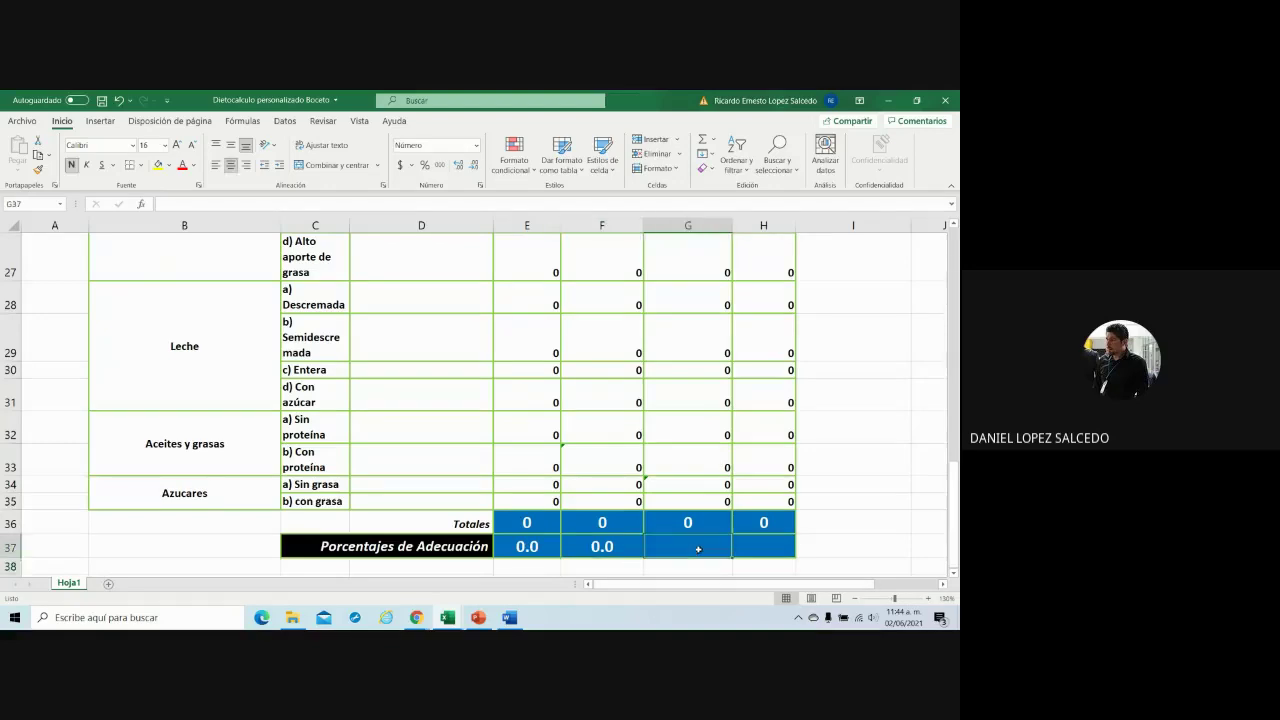
{"action": "type", "text": "=("}
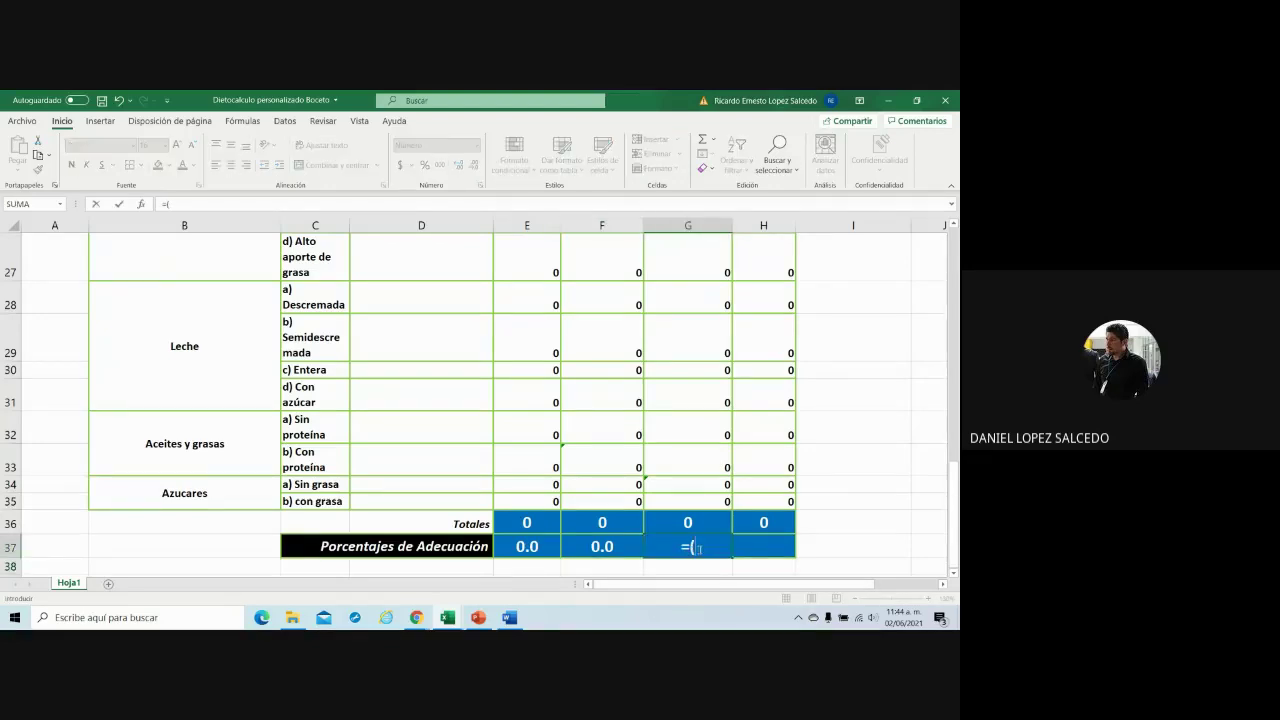
{"action": "left_click", "coordinate": [699, 523]}
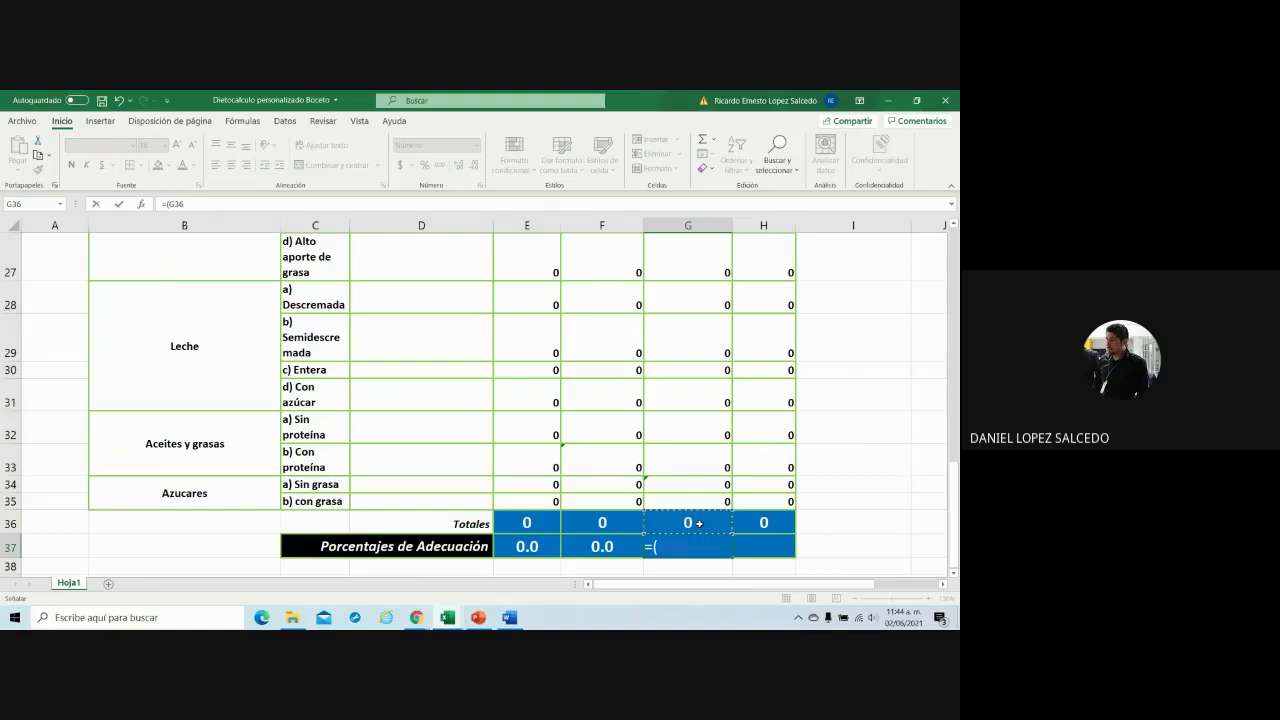
{"action": "type", "text": "*"}
{"action": "type", "text": "100"}
{"action": "type", "text": "/"}
{"action": "scroll", "coordinate": [676, 527], "scroll_direction": "up", "scroll_amount": 2}
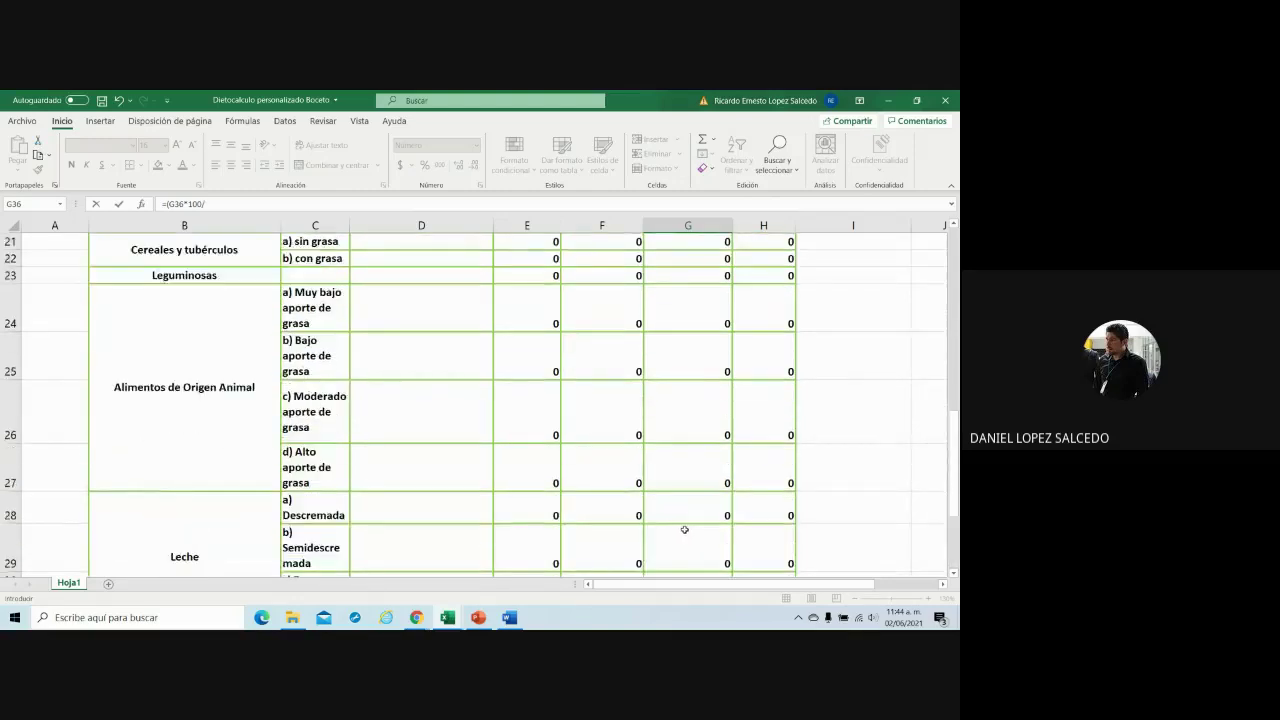
{"action": "scroll", "coordinate": [600, 520], "scroll_direction": "up", "scroll_amount": 2}
{"action": "scroll", "coordinate": [520, 512], "scroll_direction": "up", "scroll_amount": 3}
{"action": "scroll", "coordinate": [452, 507], "scroll_direction": "up", "scroll_amount": 2}
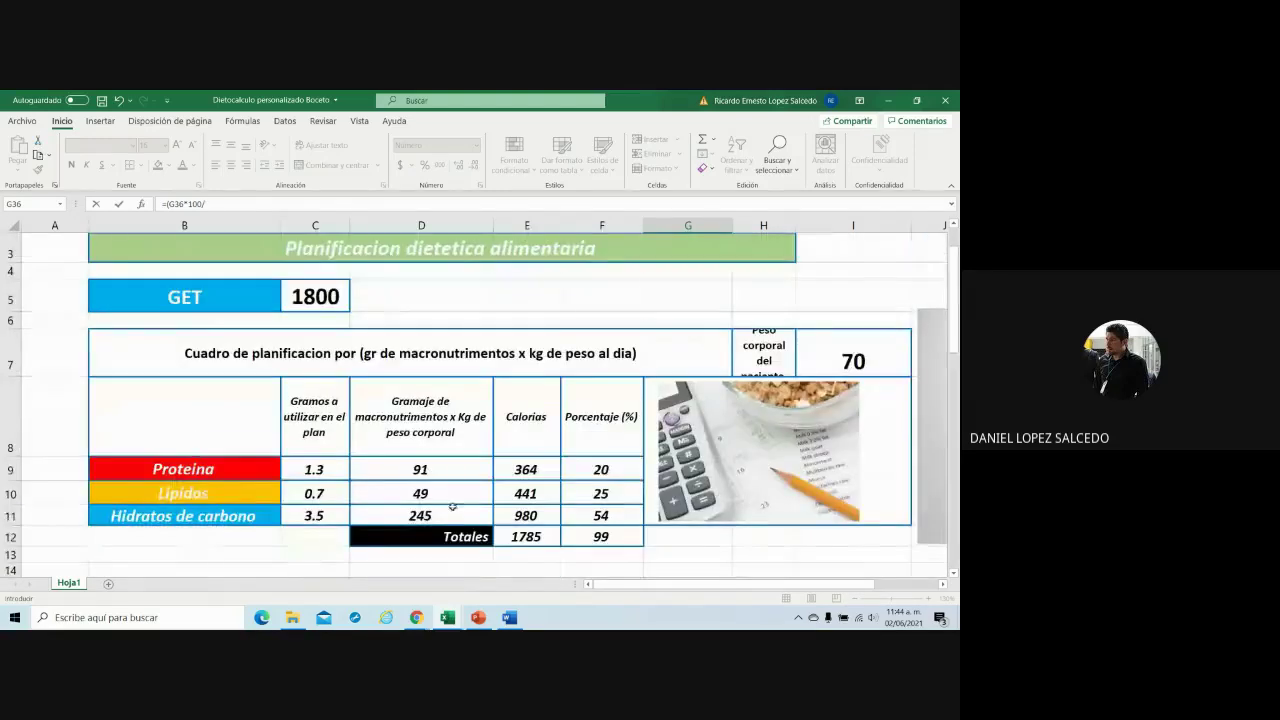
{"action": "left_click", "coordinate": [540, 543]}
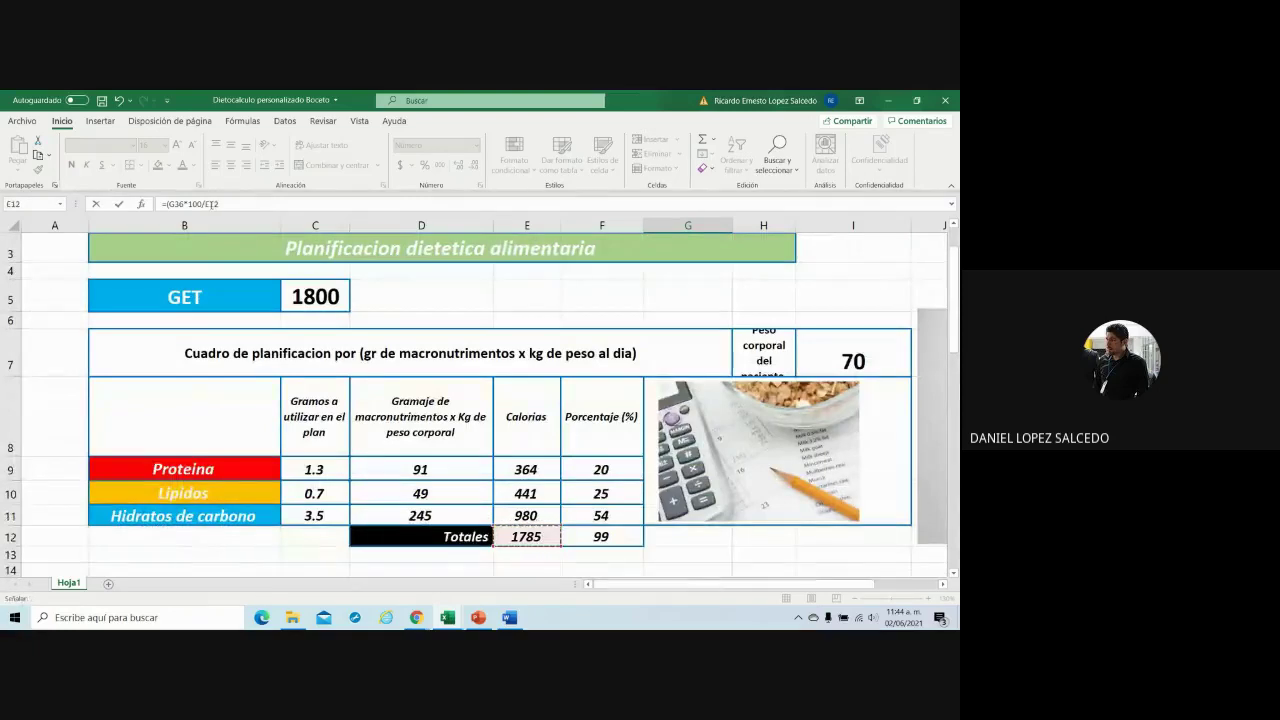
{"action": "left_click", "coordinate": [222, 204]}
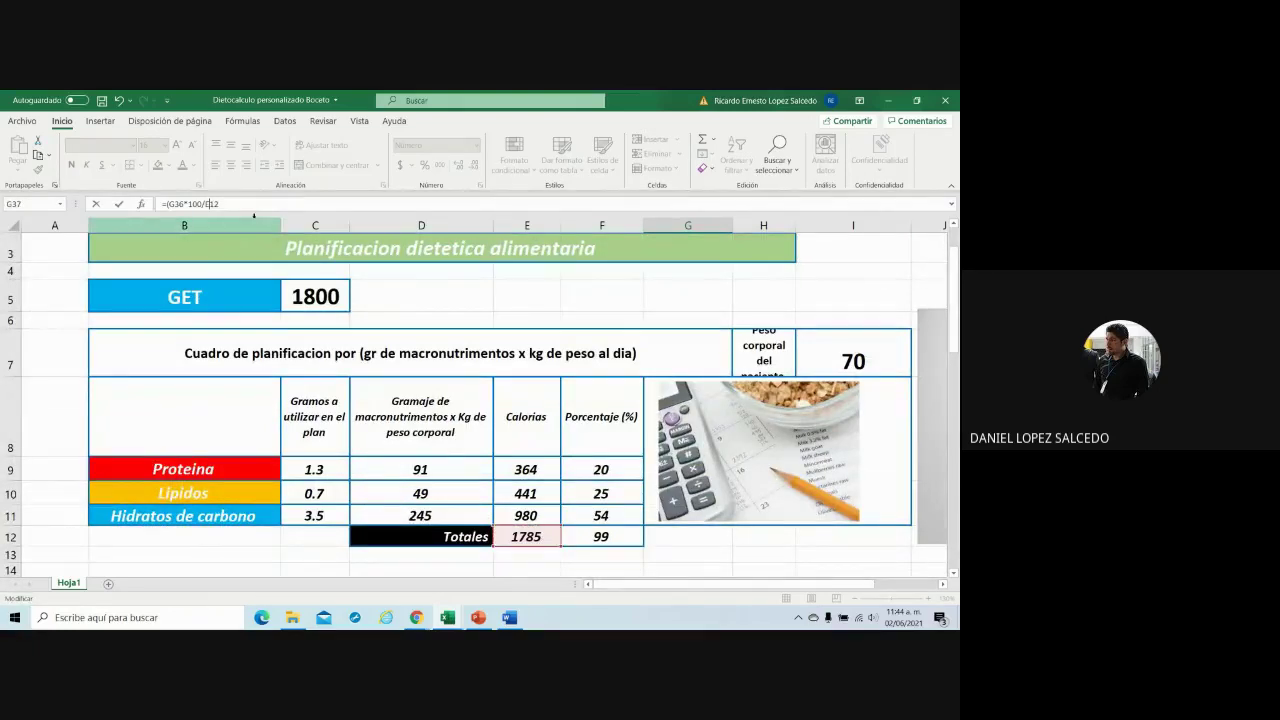
{"action": "type", "text": "$12"}
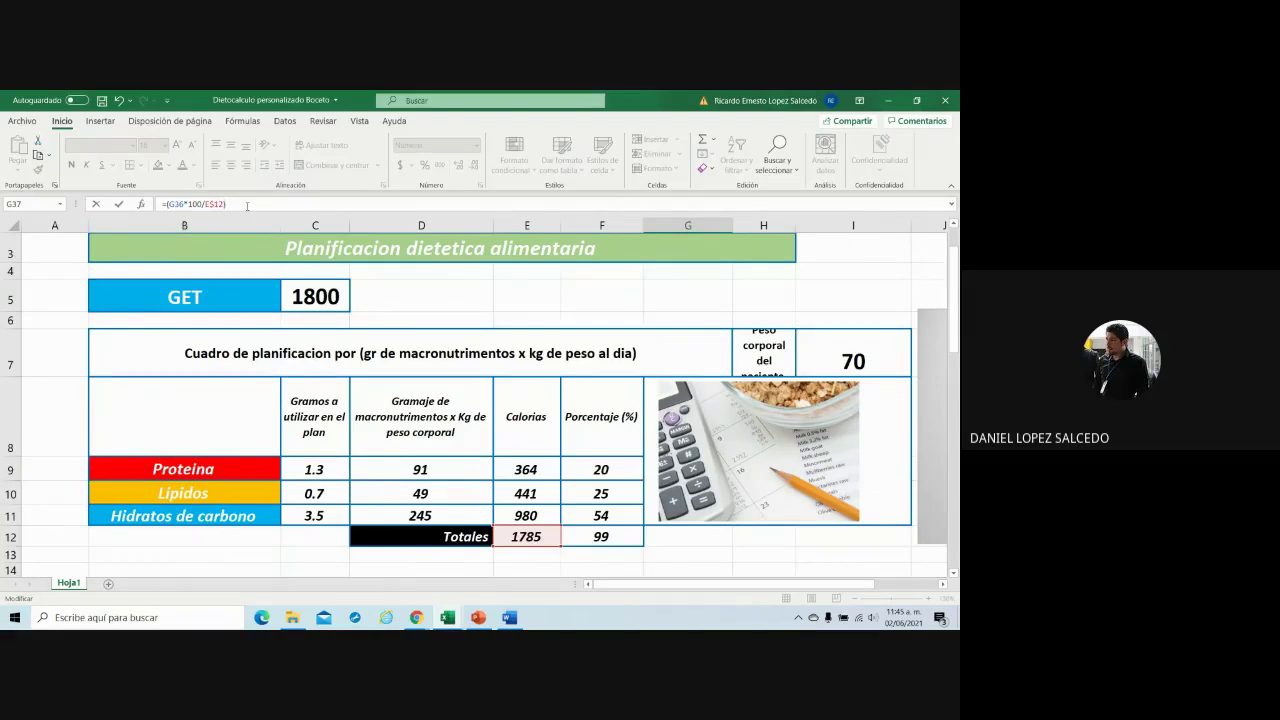
{"action": "key", "text": "Return"}
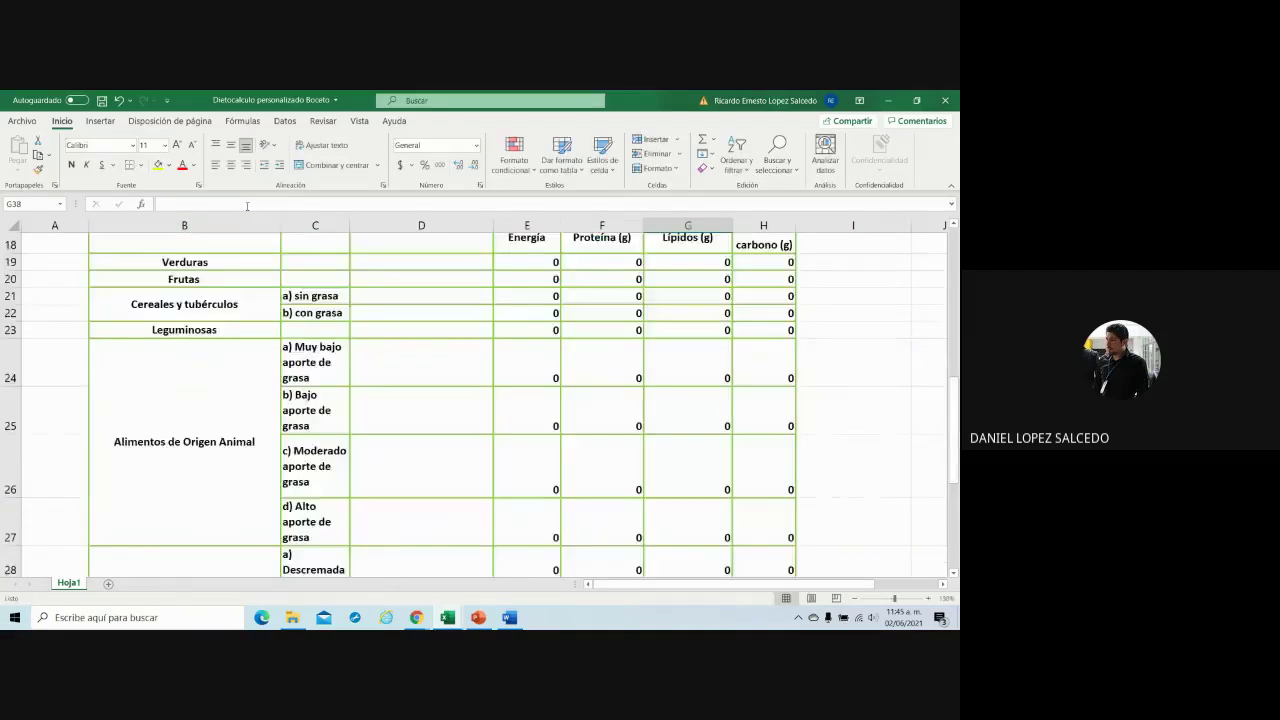
{"action": "left_click", "coordinate": [760, 545]}
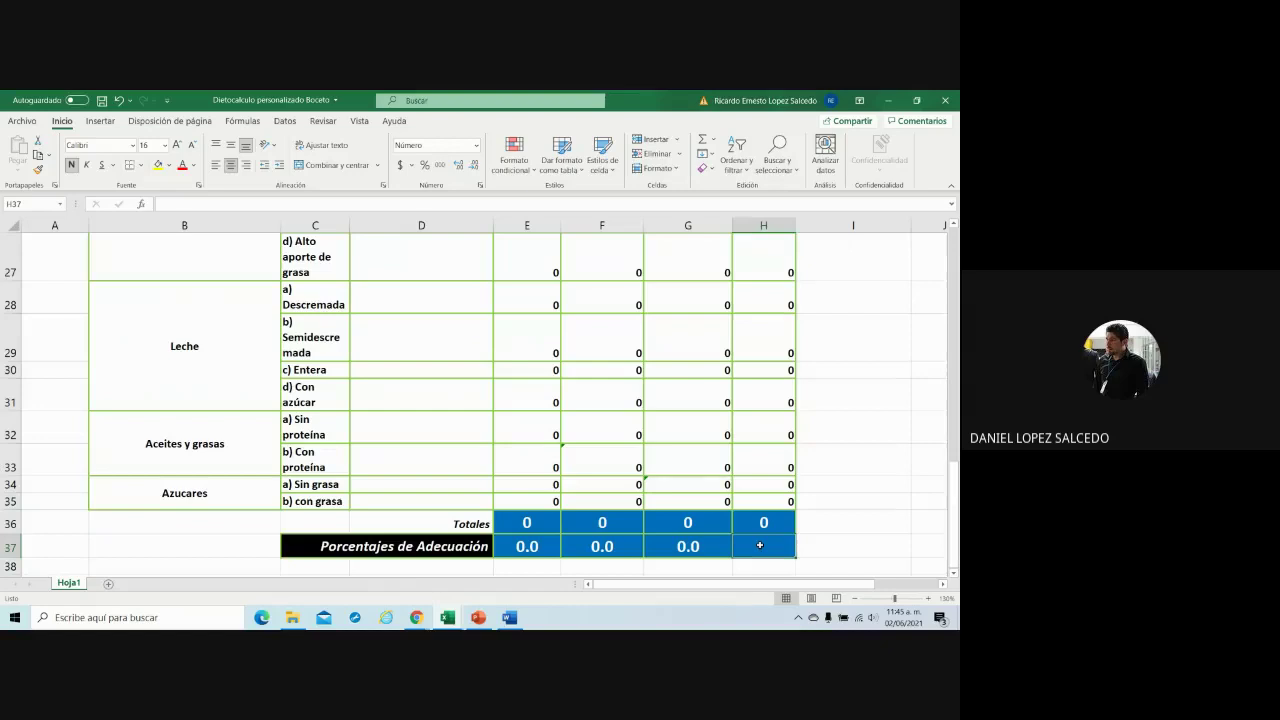
- Enter =(H36*100/E$12) in H37 for the Hidratos adequacy percentage
{"action": "type", "text": "=("}
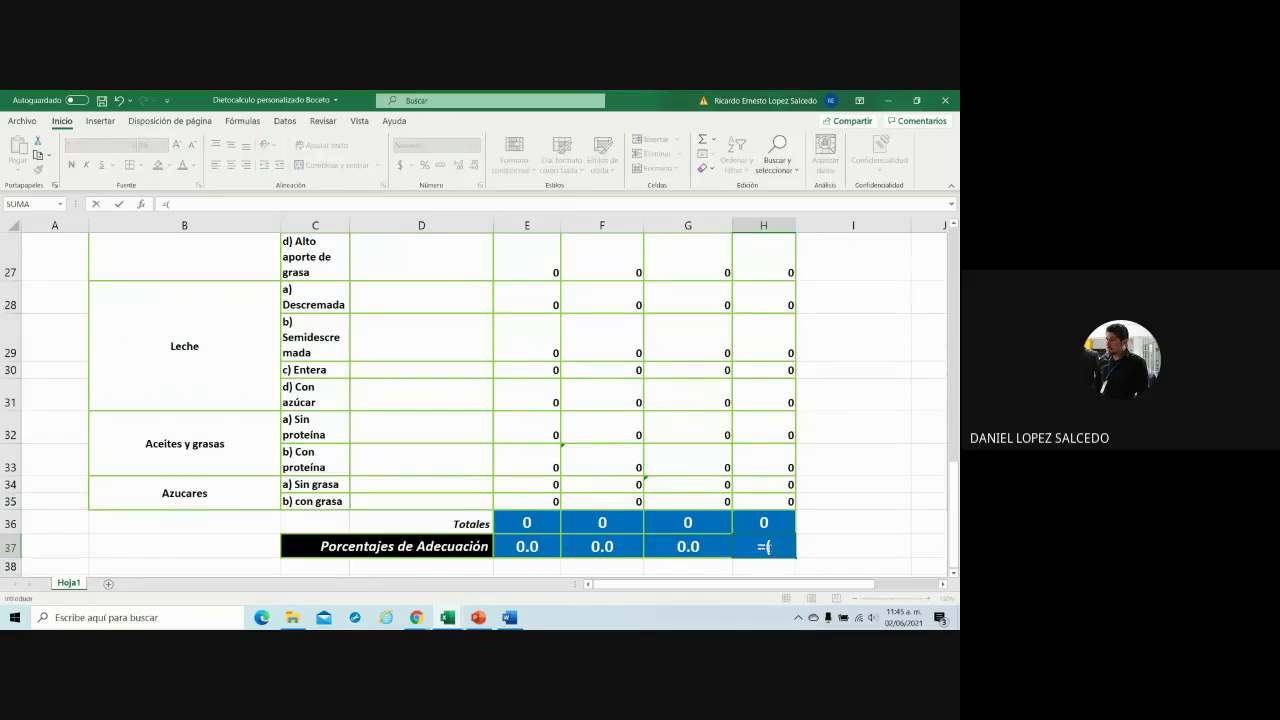
{"action": "left_click", "coordinate": [765, 522]}
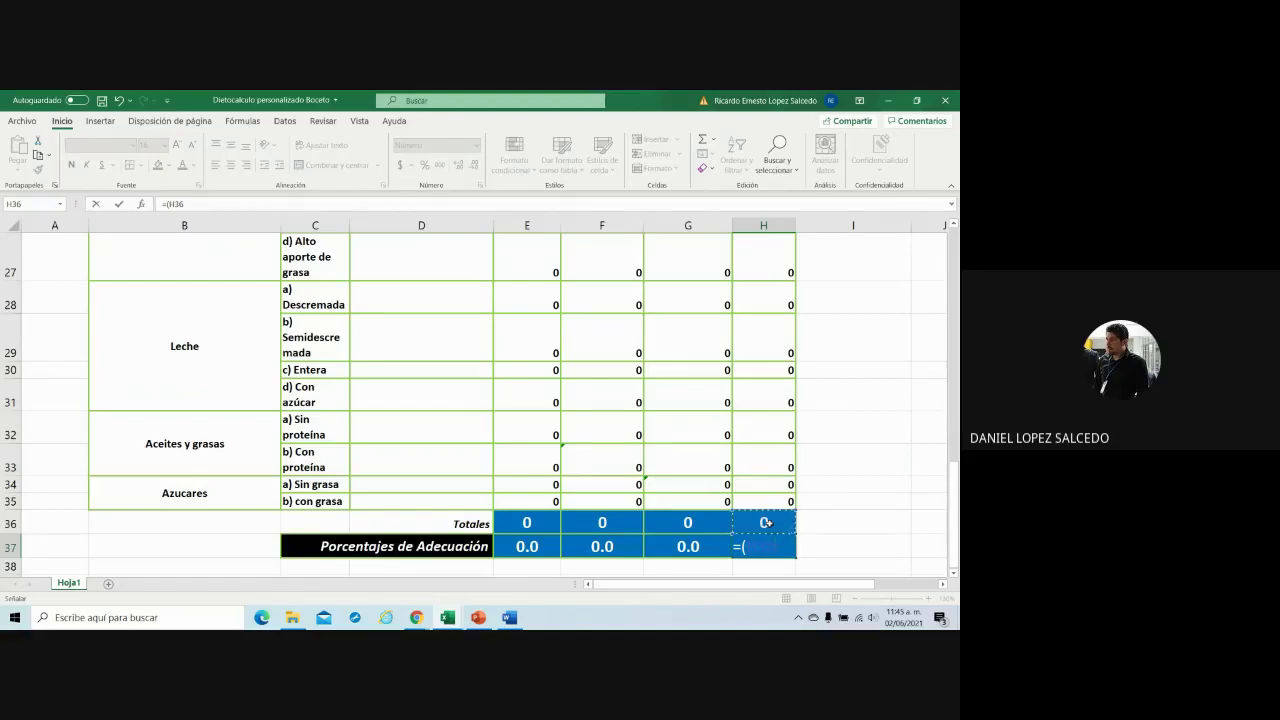
{"action": "type", "text": "*100"}
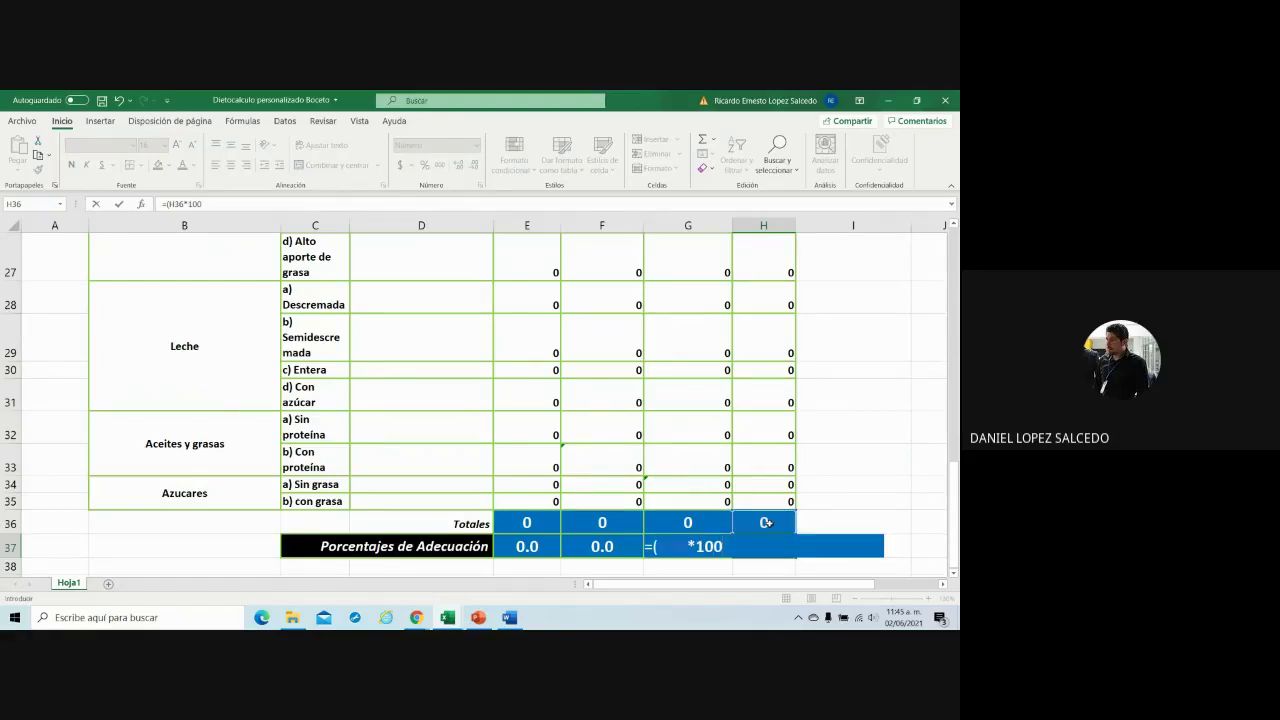
{"action": "type", "text": "/"}
{"action": "scroll", "coordinate": [765, 522], "scroll_direction": "up", "scroll_amount": 4}
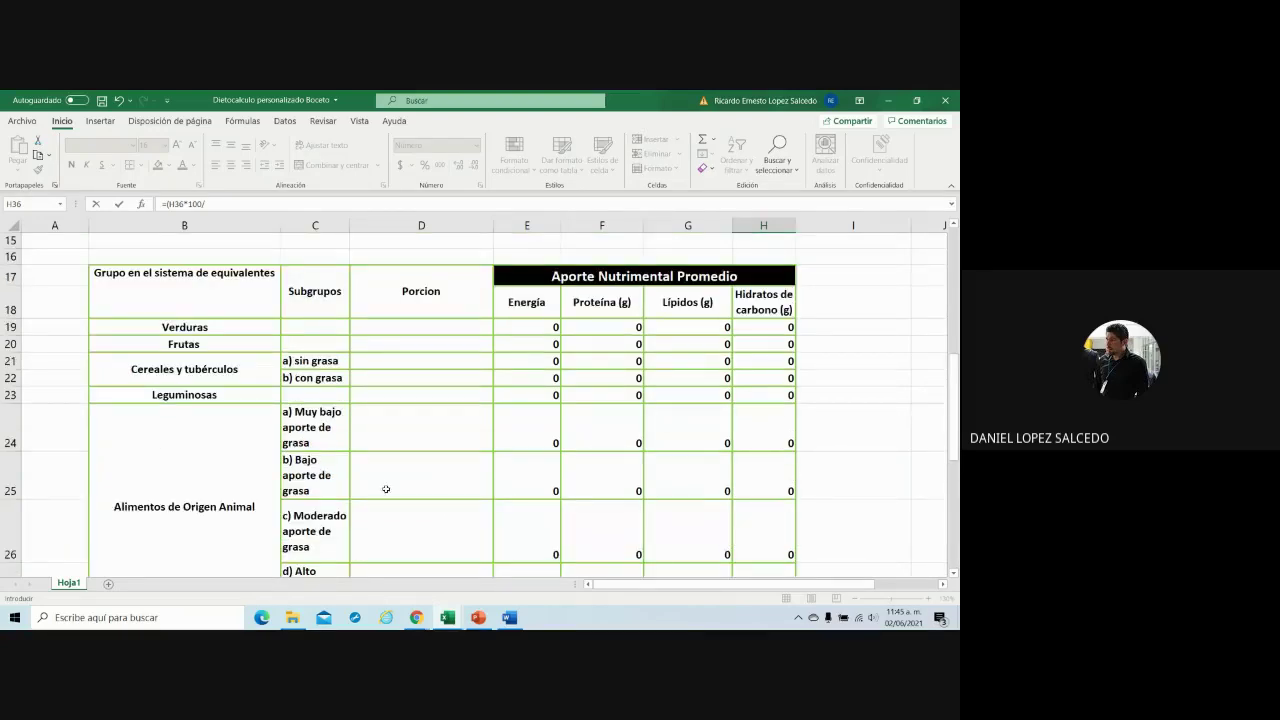
{"action": "scroll", "coordinate": [385, 489], "scroll_direction": "up", "scroll_amount": 3}
{"action": "left_click", "coordinate": [526, 457]}
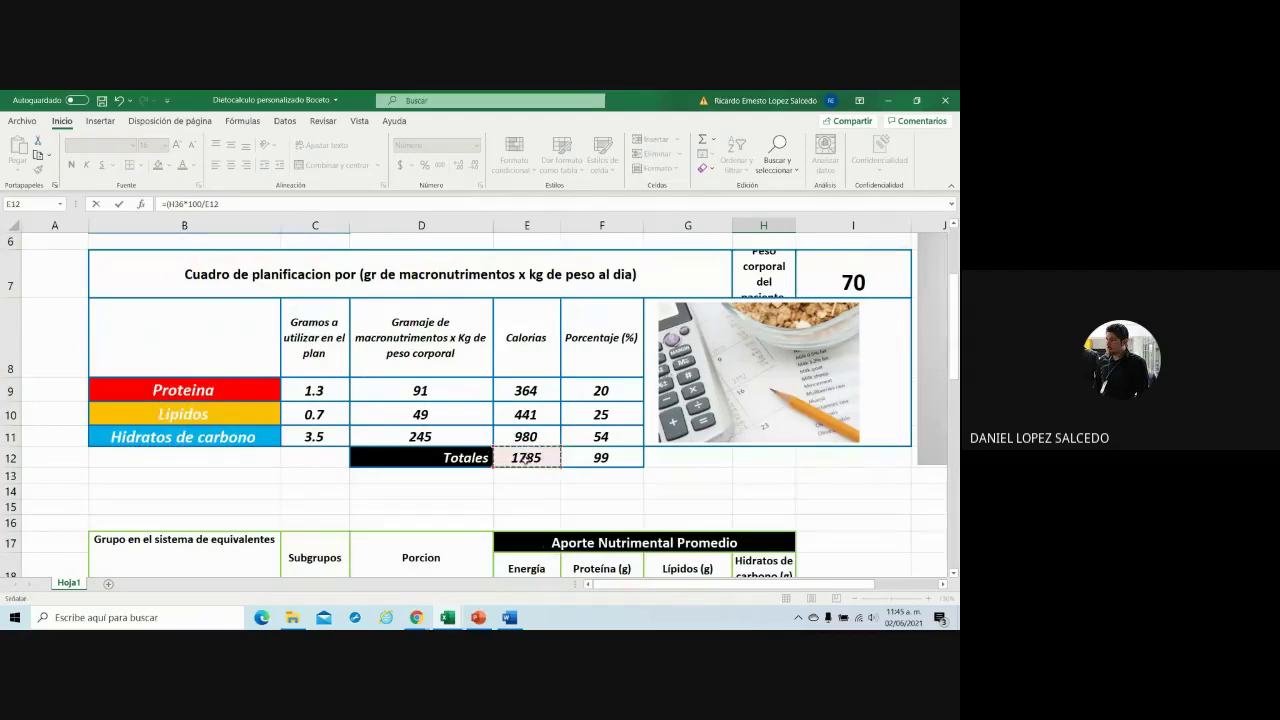
{"action": "left_click", "coordinate": [208, 204]}
{"action": "type", "text": "$12"}
{"action": "key", "text": "Return"}
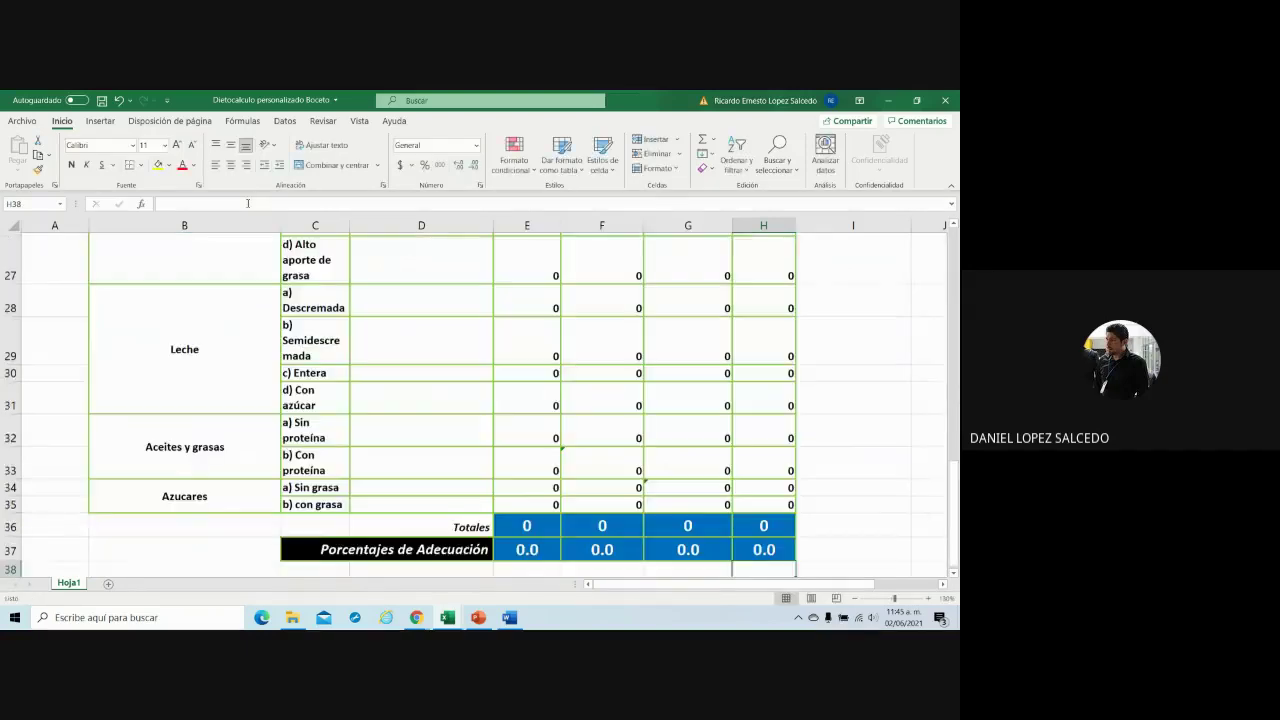
- Save the workbook with all four adequacy percentages in place
{"action": "left_click", "coordinate": [101, 100]}
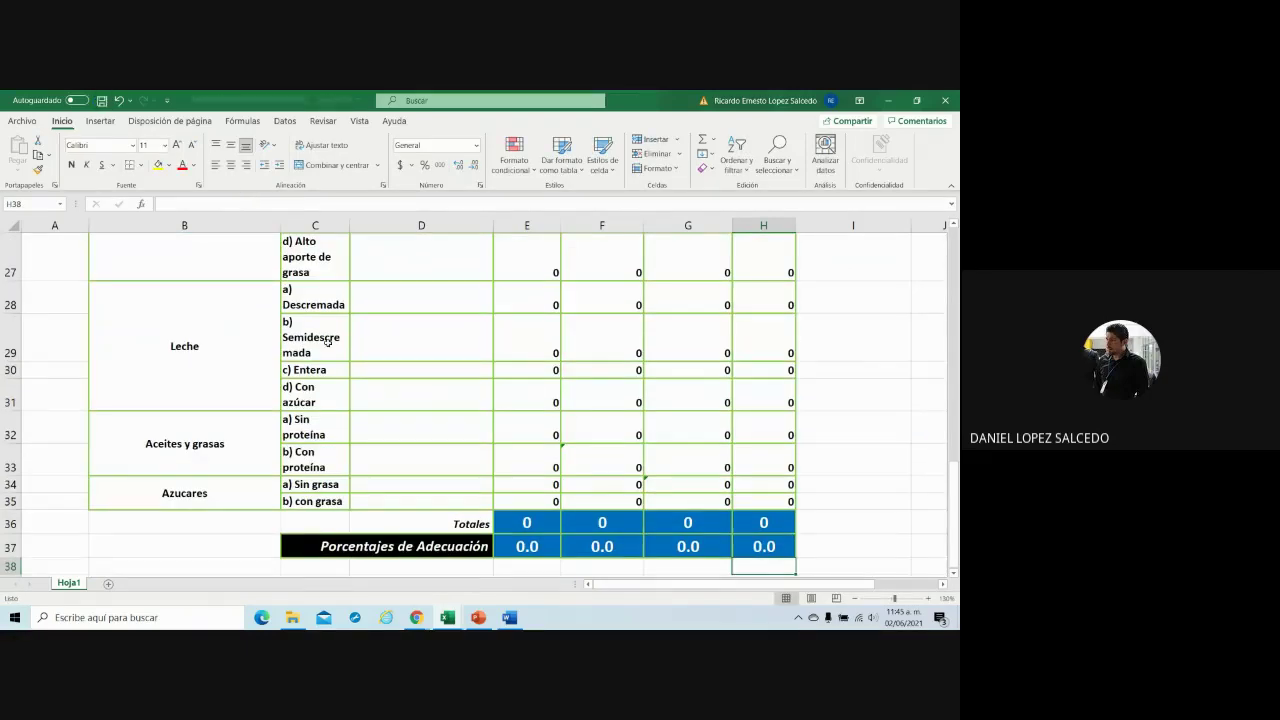
{"action": "scroll", "coordinate": [441, 407], "scroll_direction": "up", "scroll_amount": 5}
{"action": "scroll", "coordinate": [441, 407], "scroll_direction": "up", "scroll_amount": 3}
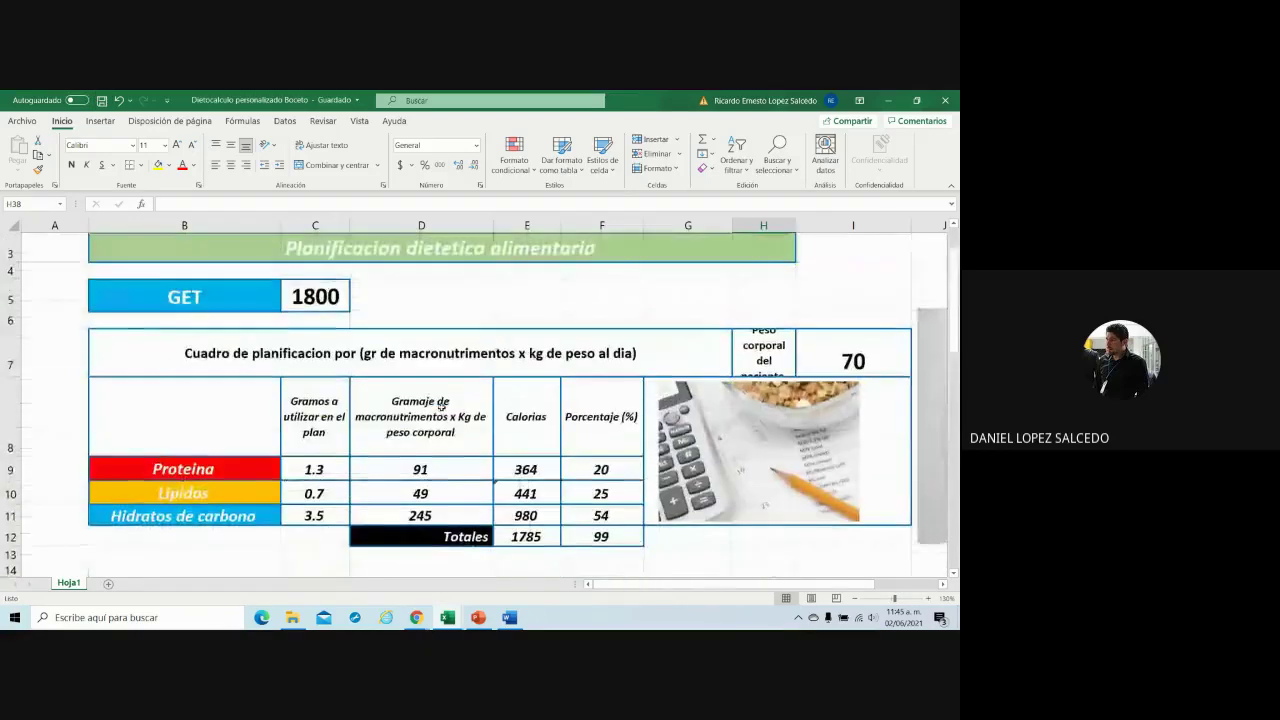
{"action": "scroll", "coordinate": [612, 566], "scroll_direction": "down", "scroll_amount": 3, "text": "ctrl"}
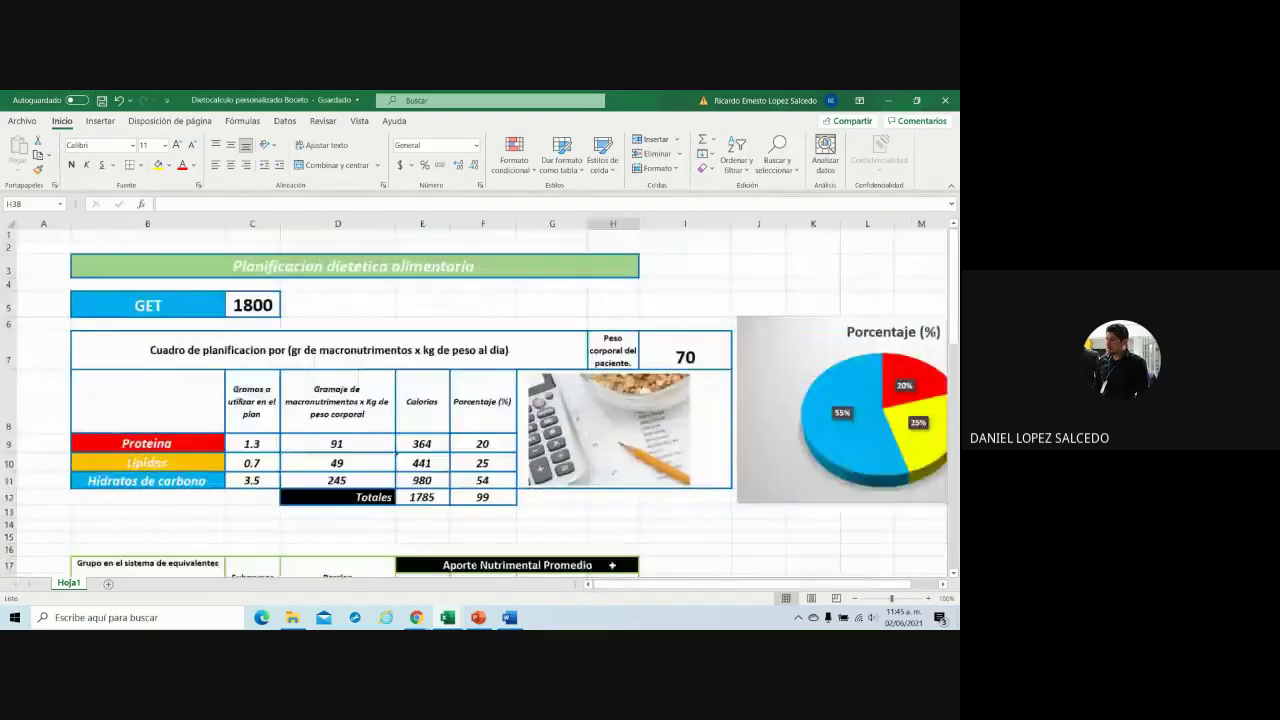
{"action": "scroll", "coordinate": [615, 559], "scroll_direction": "up", "scroll_amount": 1, "text": "ctrl"}
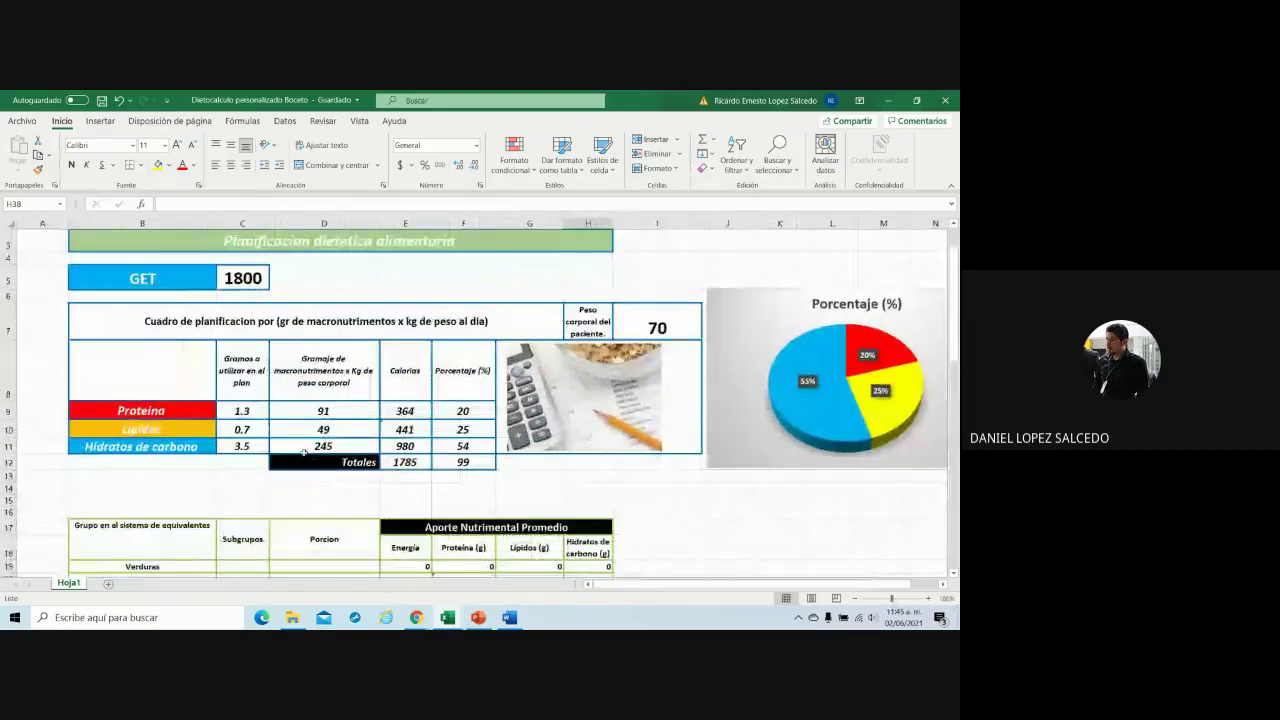
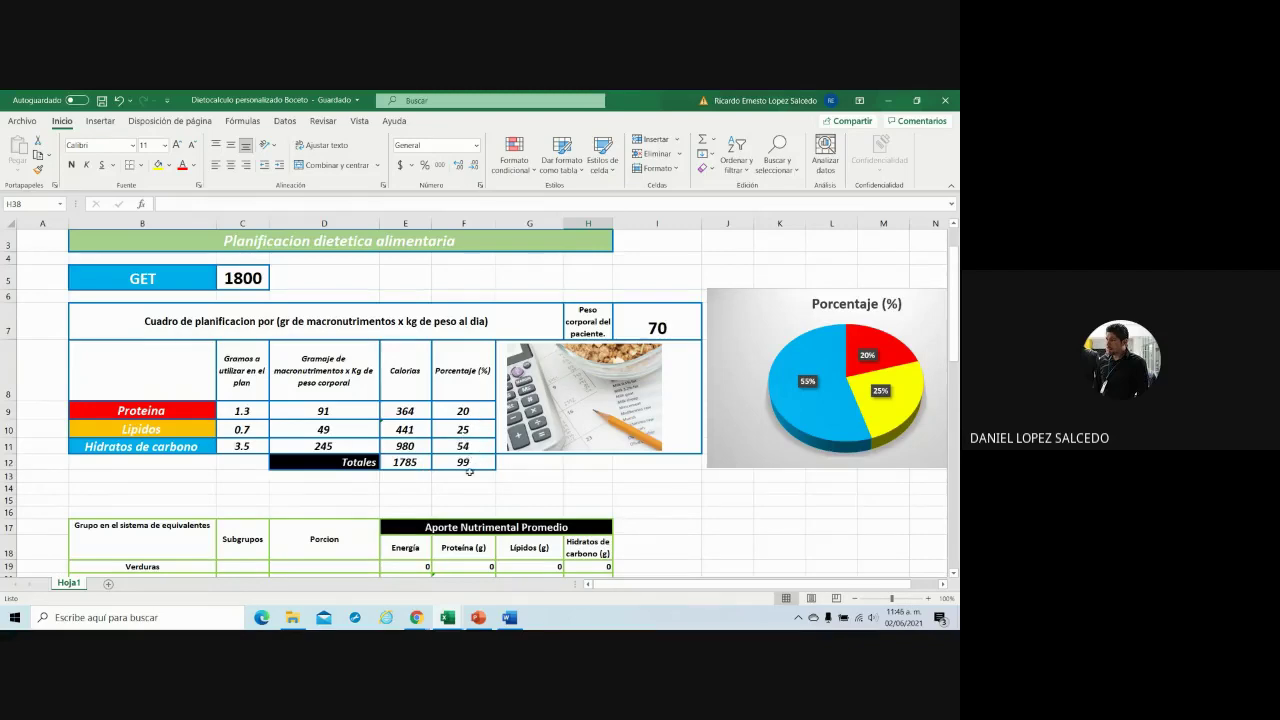
- Enter 5 Verduras portions and 4 Frutas portions
{"action": "scroll", "coordinate": [476, 467], "scroll_direction": "down", "scroll_amount": 1}
{"action": "scroll", "coordinate": [476, 467], "scroll_direction": "down", "scroll_amount": 3}
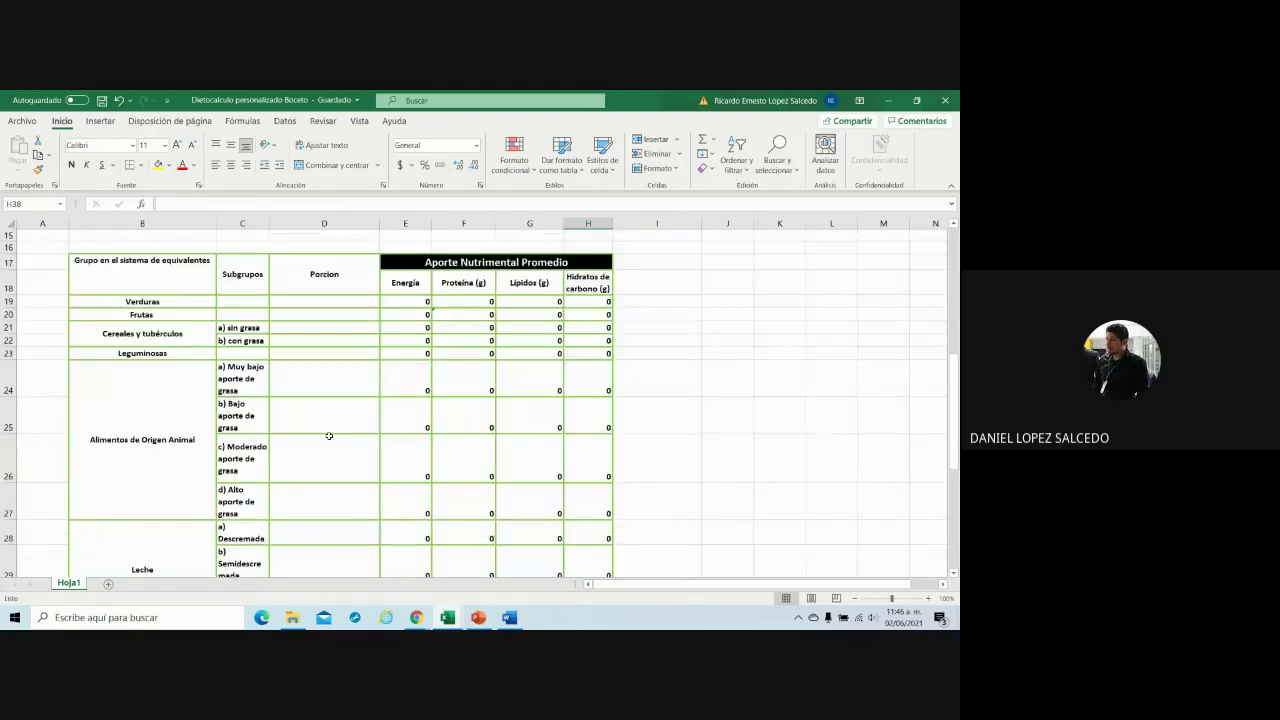
{"action": "left_click", "coordinate": [330, 298]}
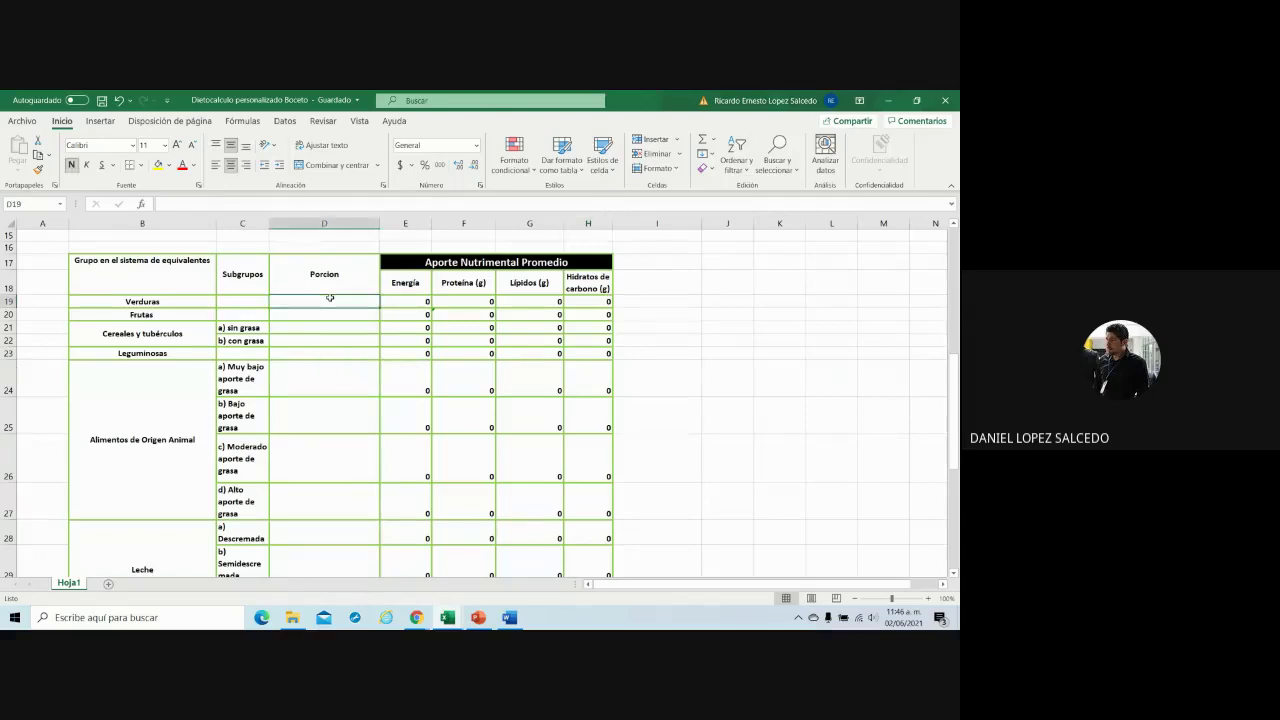
{"action": "type", "text": "5"}
{"action": "key", "text": "Return"}
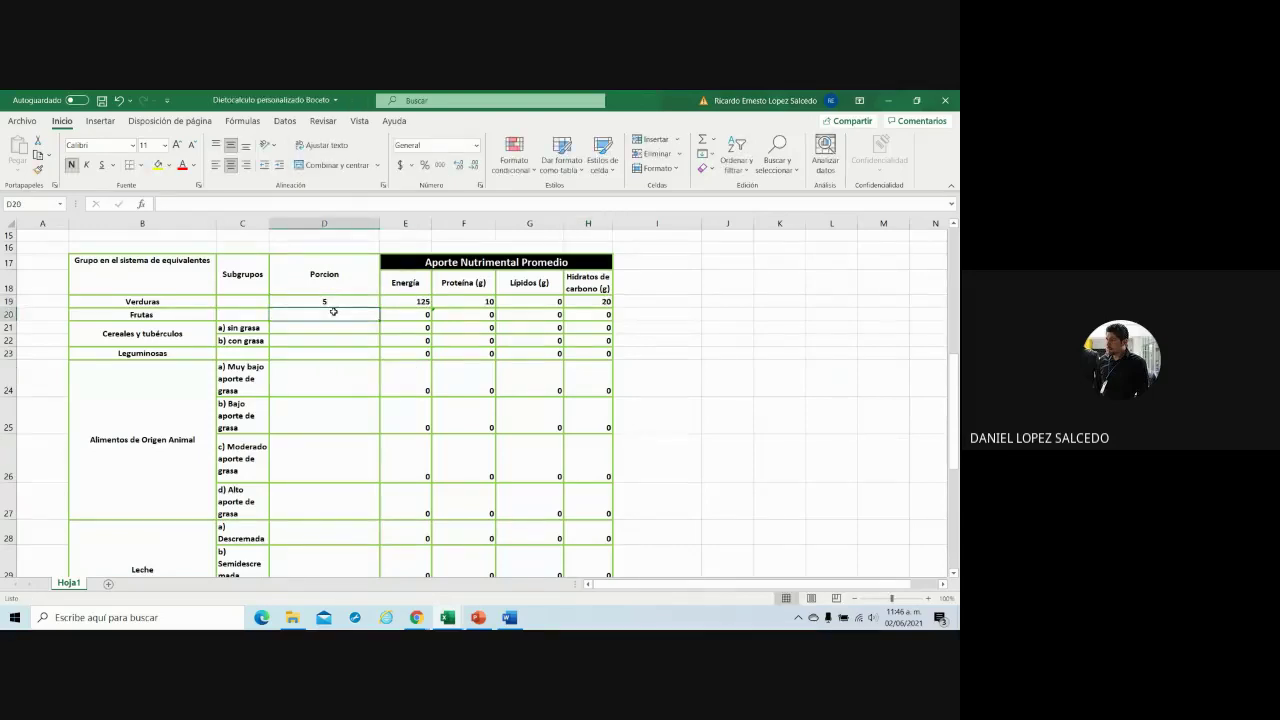
{"action": "type", "text": "4"}
{"action": "key", "text": "Return"}
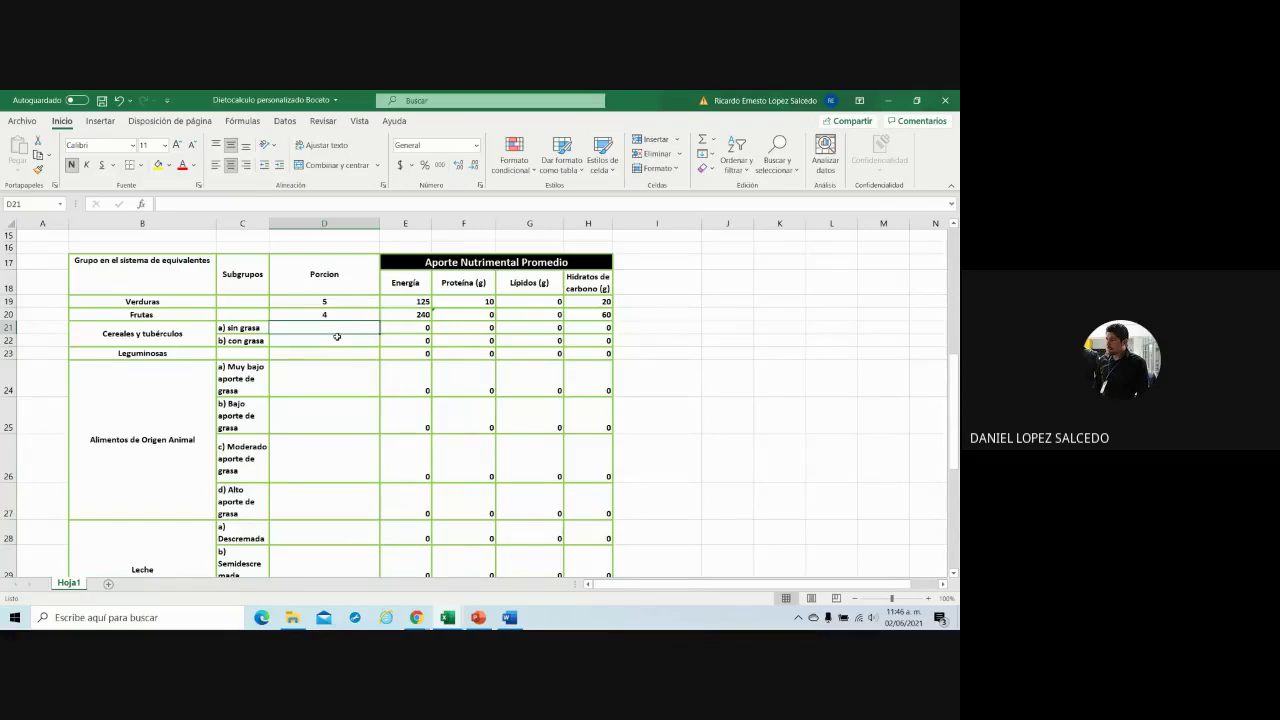
- Enter 7 fat-free cereal, 4 very-low-fat and 3 low-fat animal food portions
{"action": "left_click", "coordinate": [337, 339]}
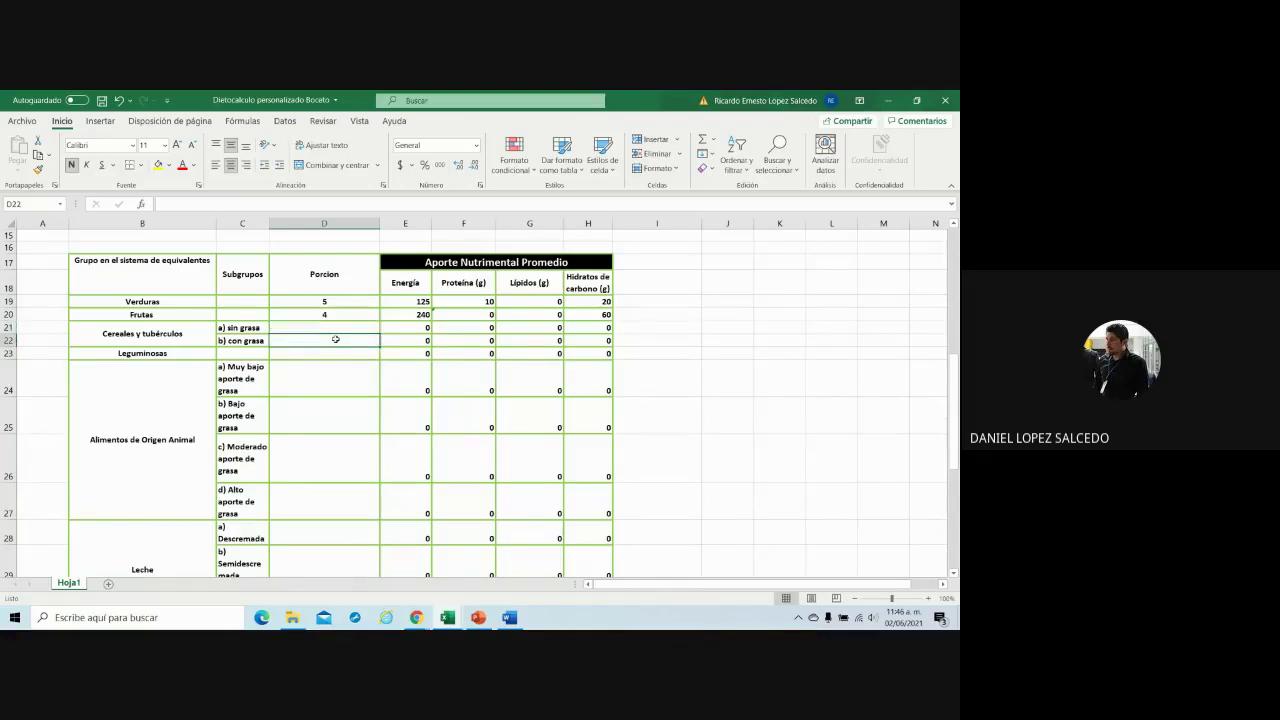
{"action": "left_click", "coordinate": [337, 328]}
{"action": "type", "text": "7"}
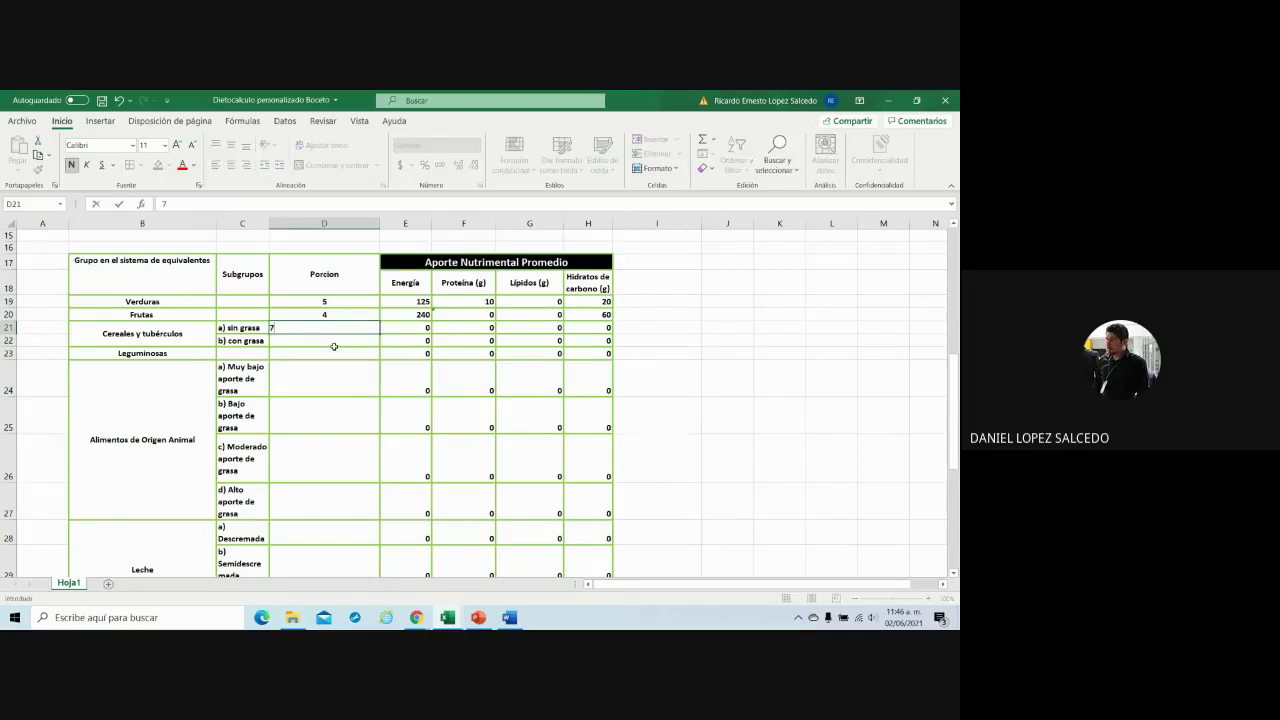
{"action": "left_click", "coordinate": [332, 360]}
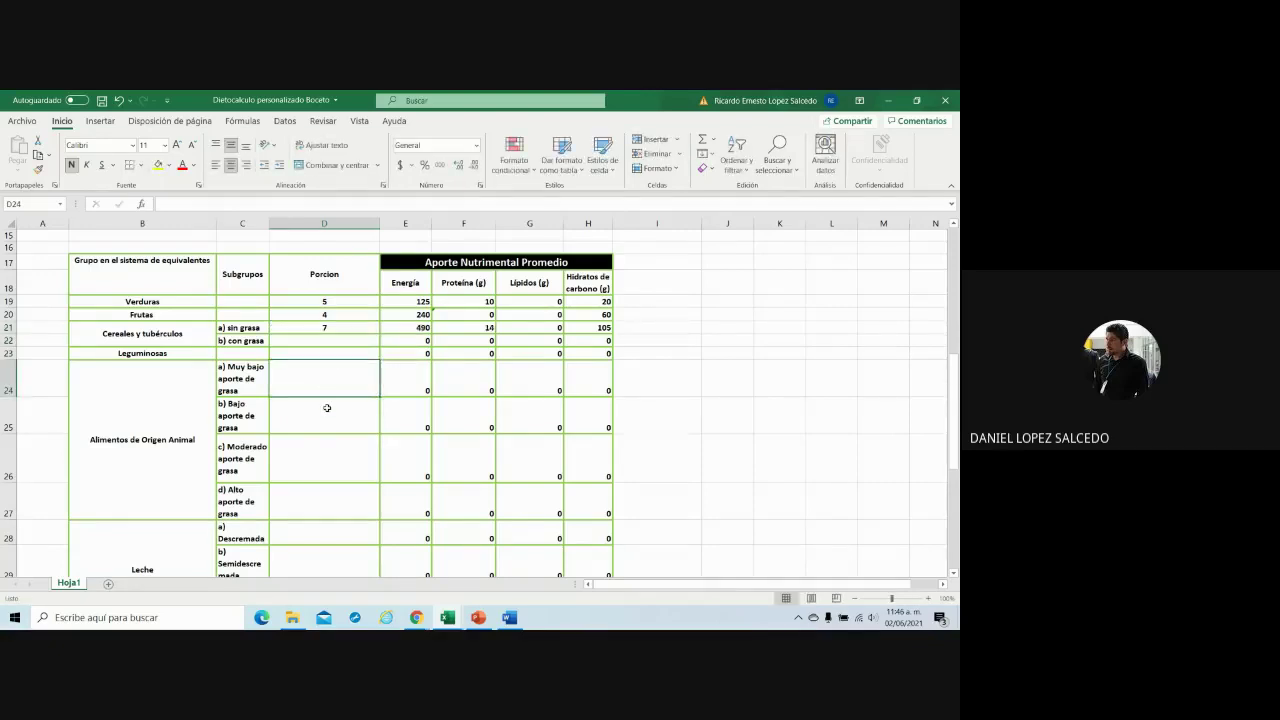
{"action": "left_click", "coordinate": [329, 408]}
{"action": "left_click", "coordinate": [327, 386]}
{"action": "type", "text": "4"}
{"action": "left_click", "coordinate": [327, 414]}
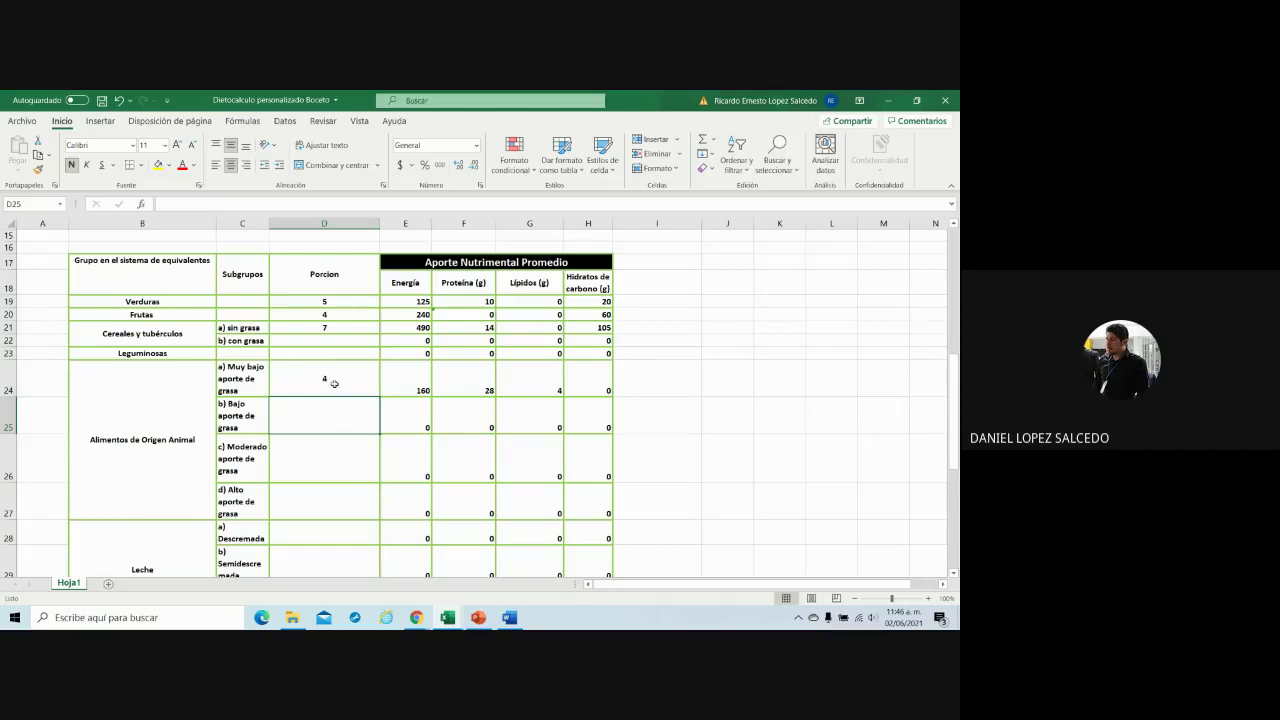
{"action": "left_click", "coordinate": [333, 384]}
{"action": "left_click", "coordinate": [331, 409]}
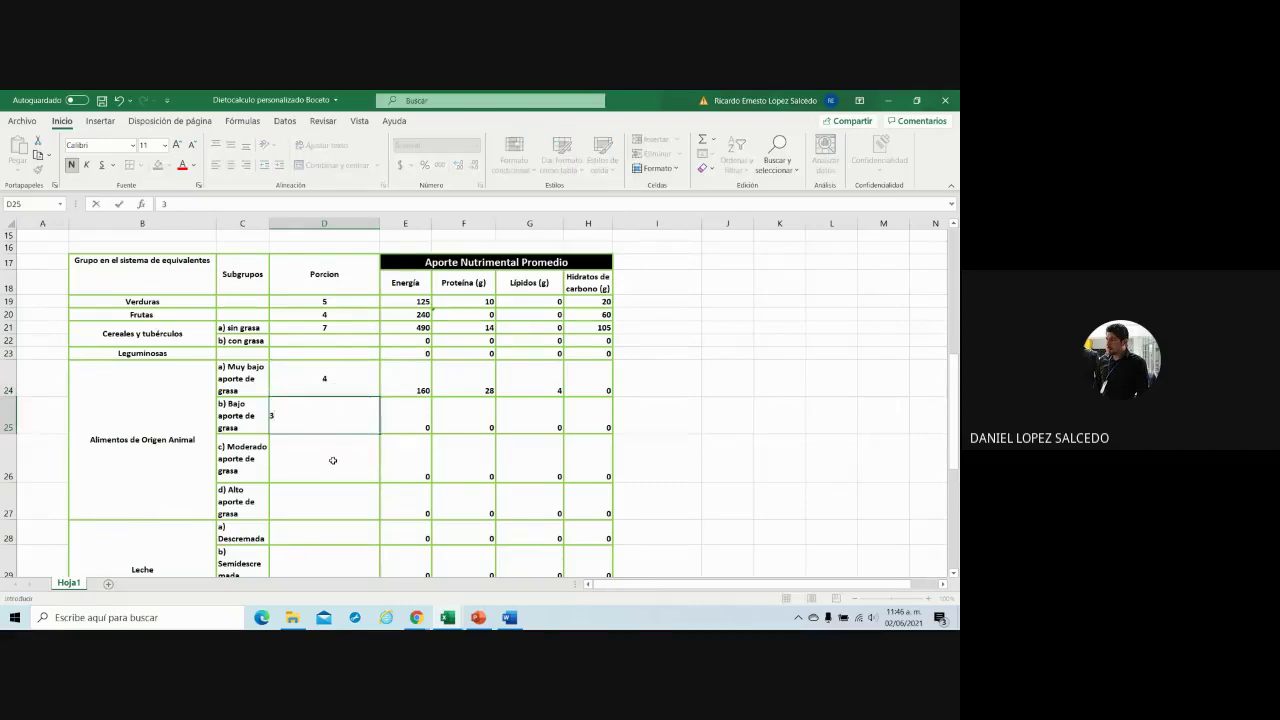
{"action": "left_click", "coordinate": [334, 457]}
{"action": "scroll", "coordinate": [336, 457], "scroll_direction": "down", "scroll_amount": 1}
{"action": "scroll", "coordinate": [339, 457], "scroll_direction": "down", "scroll_amount": 3}
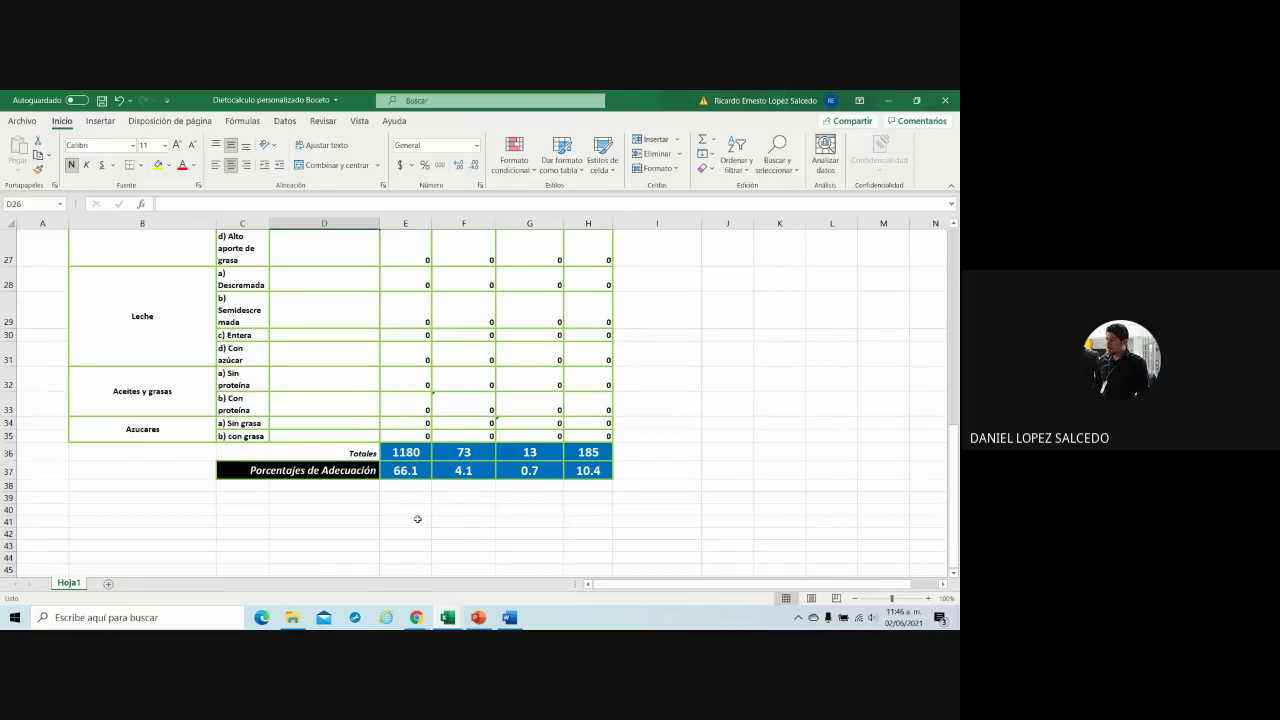
- Clear the outdated lipid and carbohydrate adequacy values in G37:H37
{"action": "scroll", "coordinate": [417, 518], "scroll_direction": "up", "scroll_amount": 1}
{"action": "scroll", "coordinate": [417, 518], "scroll_direction": "up", "scroll_amount": 1}
{"action": "left_click", "coordinate": [339, 422]}
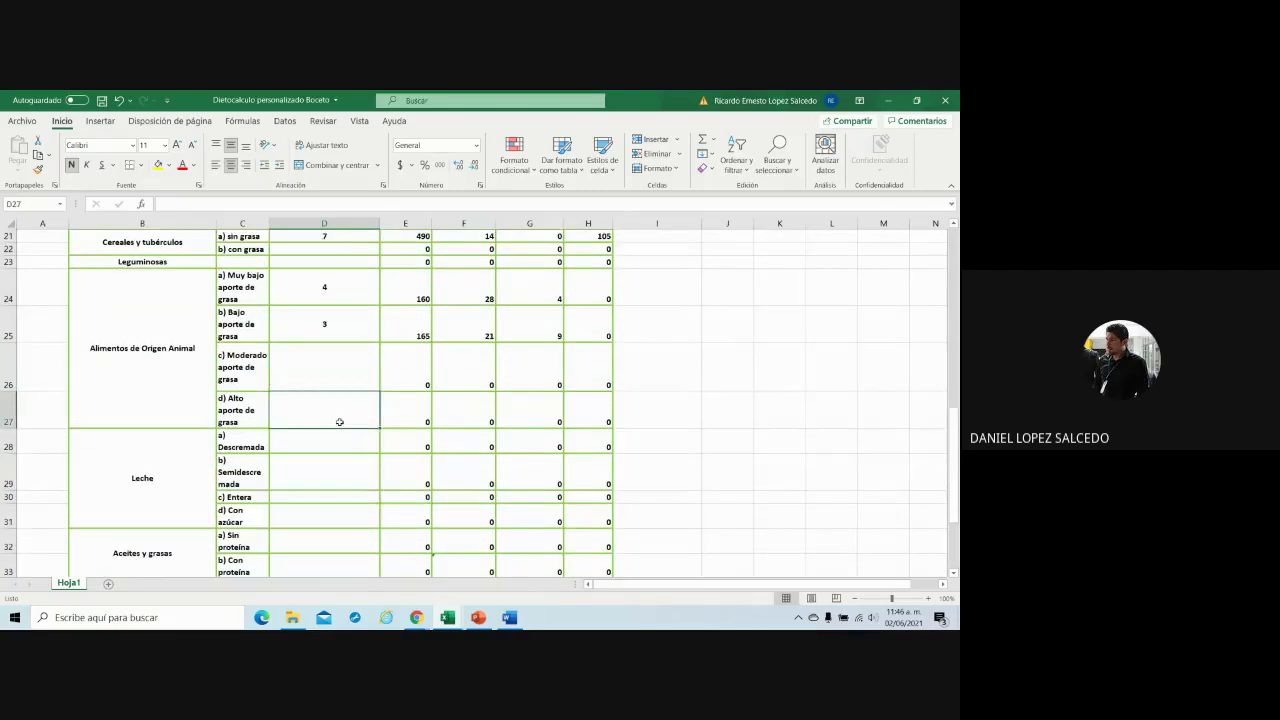
{"action": "scroll", "coordinate": [339, 422], "scroll_direction": "down", "scroll_amount": 1}
{"action": "scroll", "coordinate": [339, 422], "scroll_direction": "down", "scroll_amount": 1}
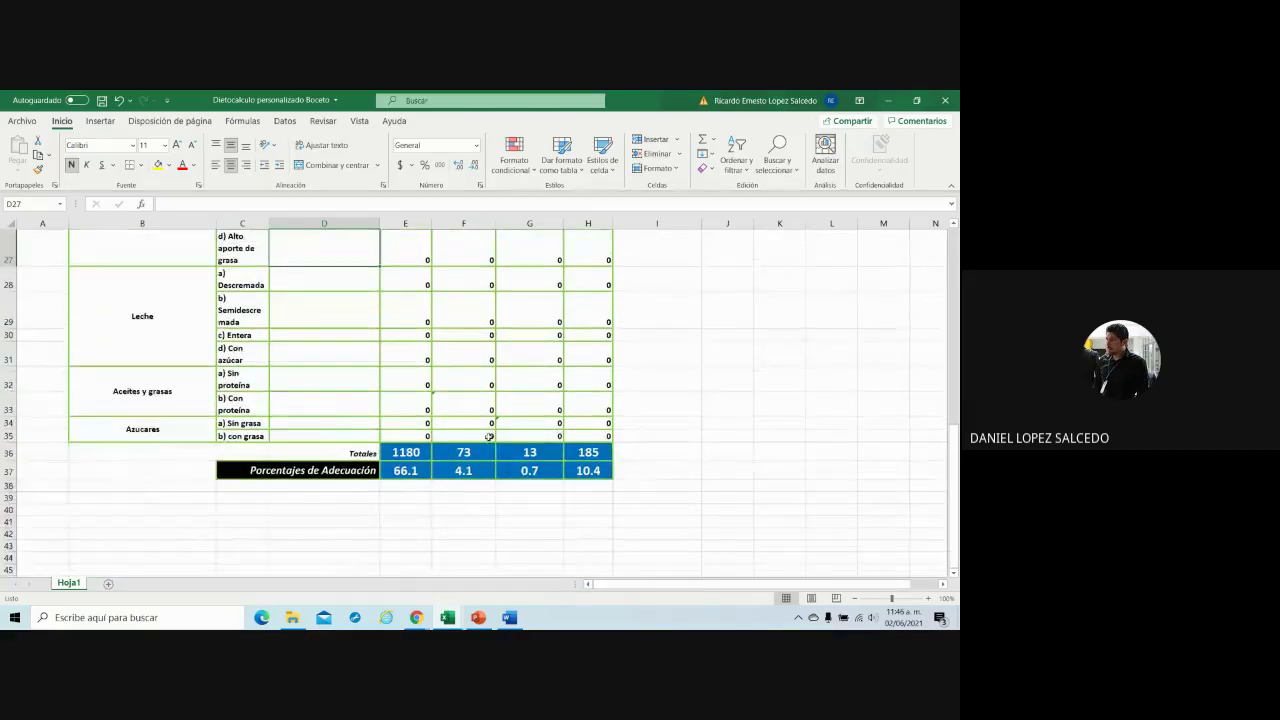
{"action": "scroll", "coordinate": [489, 437], "scroll_direction": "up", "scroll_amount": 2}
{"action": "scroll", "coordinate": [489, 437], "scroll_direction": "down", "scroll_amount": 2}
{"action": "left_click", "coordinate": [410, 471]}
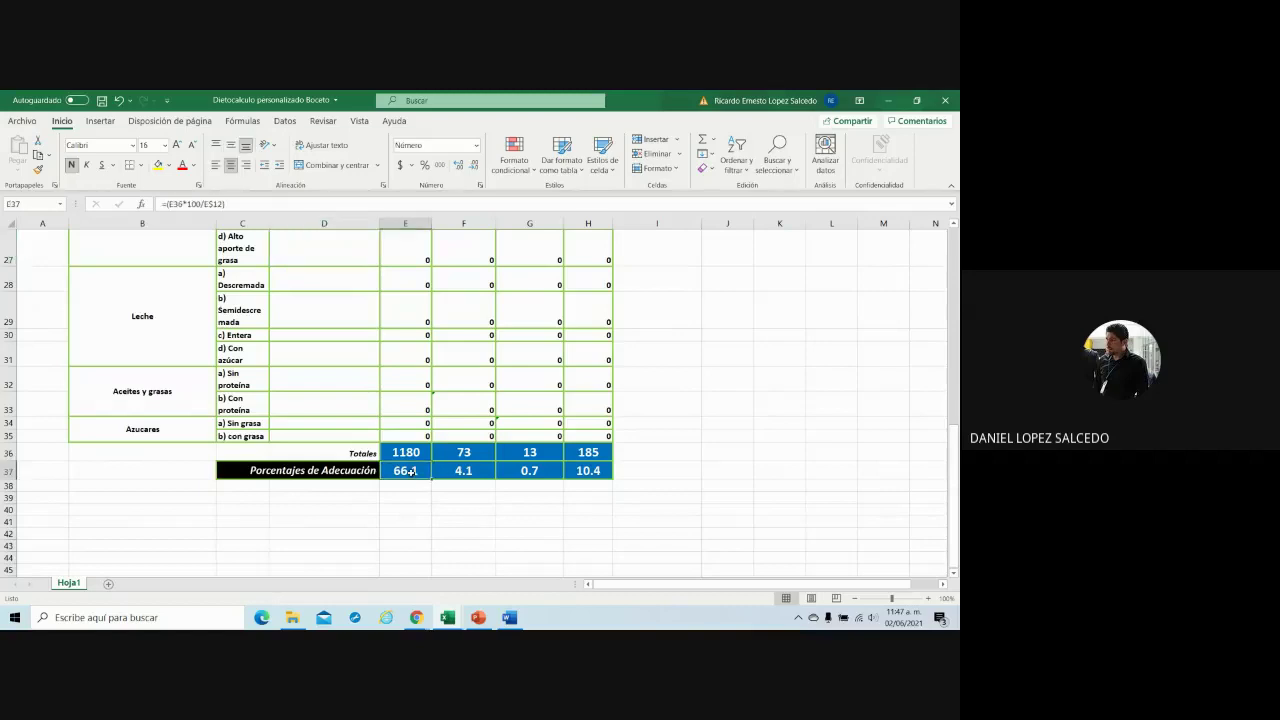
{"action": "left_click", "coordinate": [464, 472]}
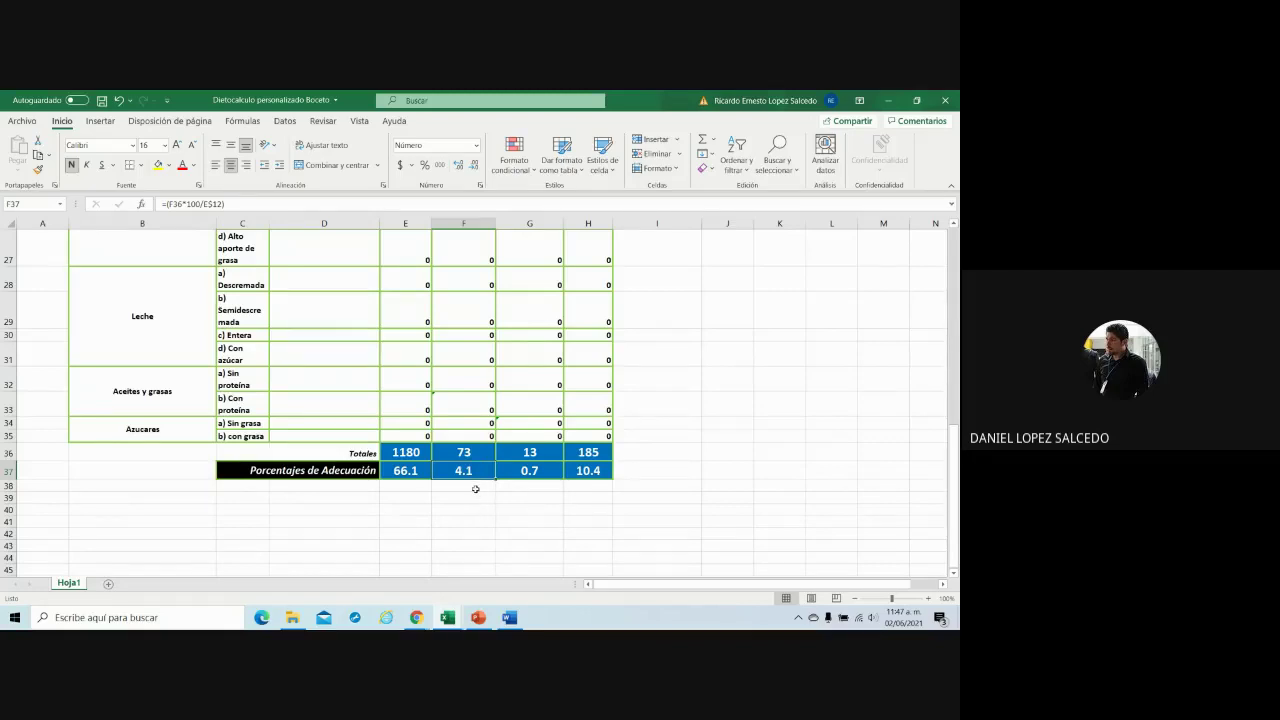
{"action": "left_click", "coordinate": [475, 489]}
{"action": "left_click", "coordinate": [477, 474]}
{"action": "left_click", "coordinate": [491, 506]}
{"action": "left_click", "coordinate": [560, 498]}
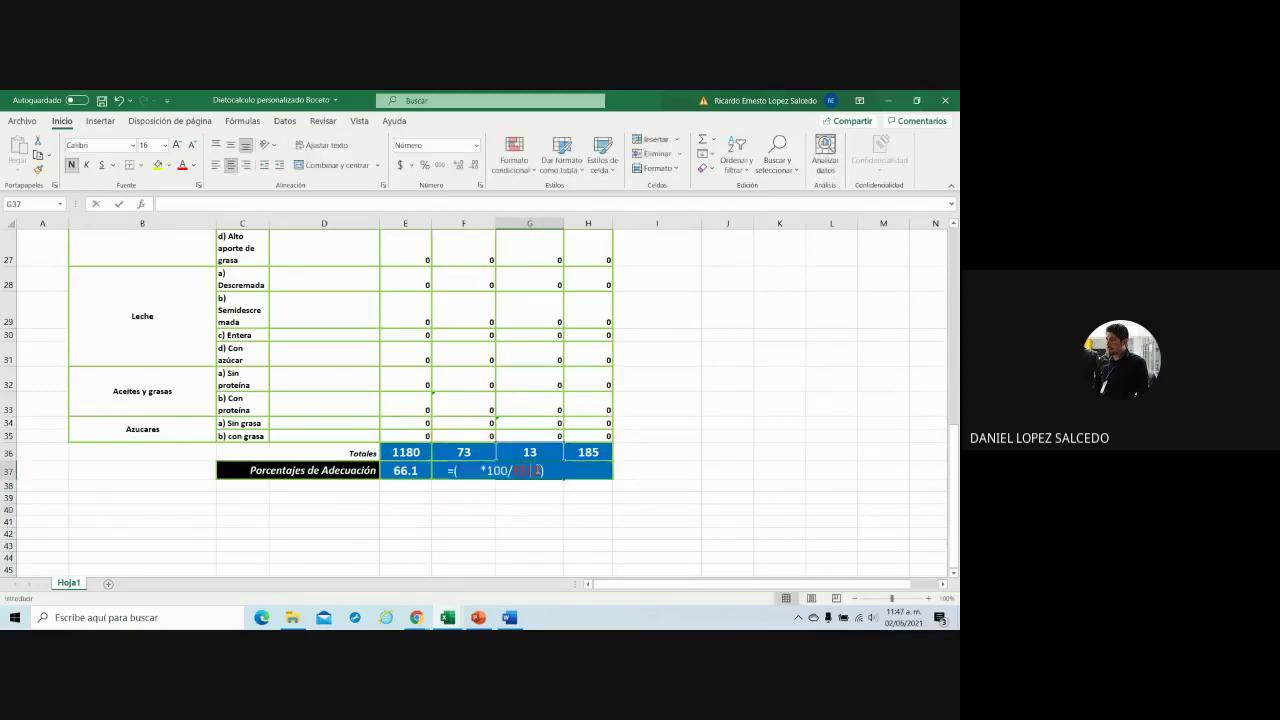
{"action": "left_click", "coordinate": [588, 509]}
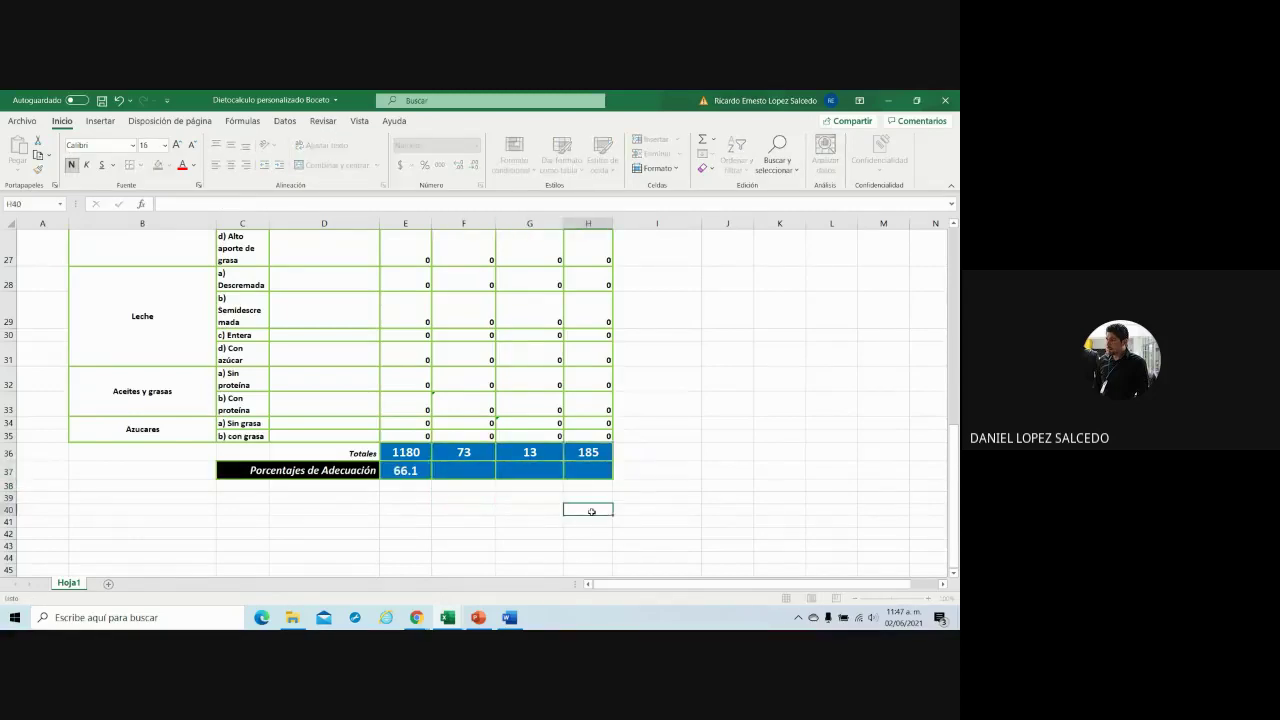
- Enter =(F36*100/D9) in F37 so protein adequacy reads 80.2
{"action": "left_click", "coordinate": [460, 475]}
{"action": "type", "text": "="}
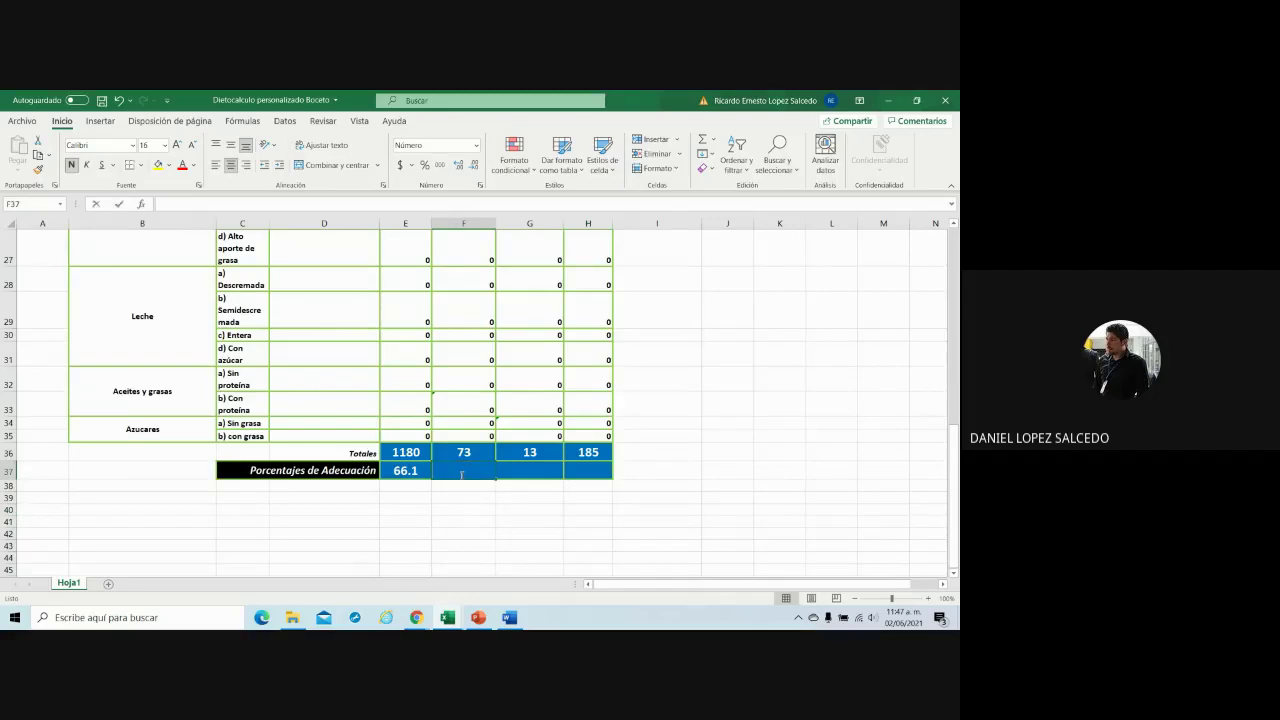
{"action": "type", "text": "("}
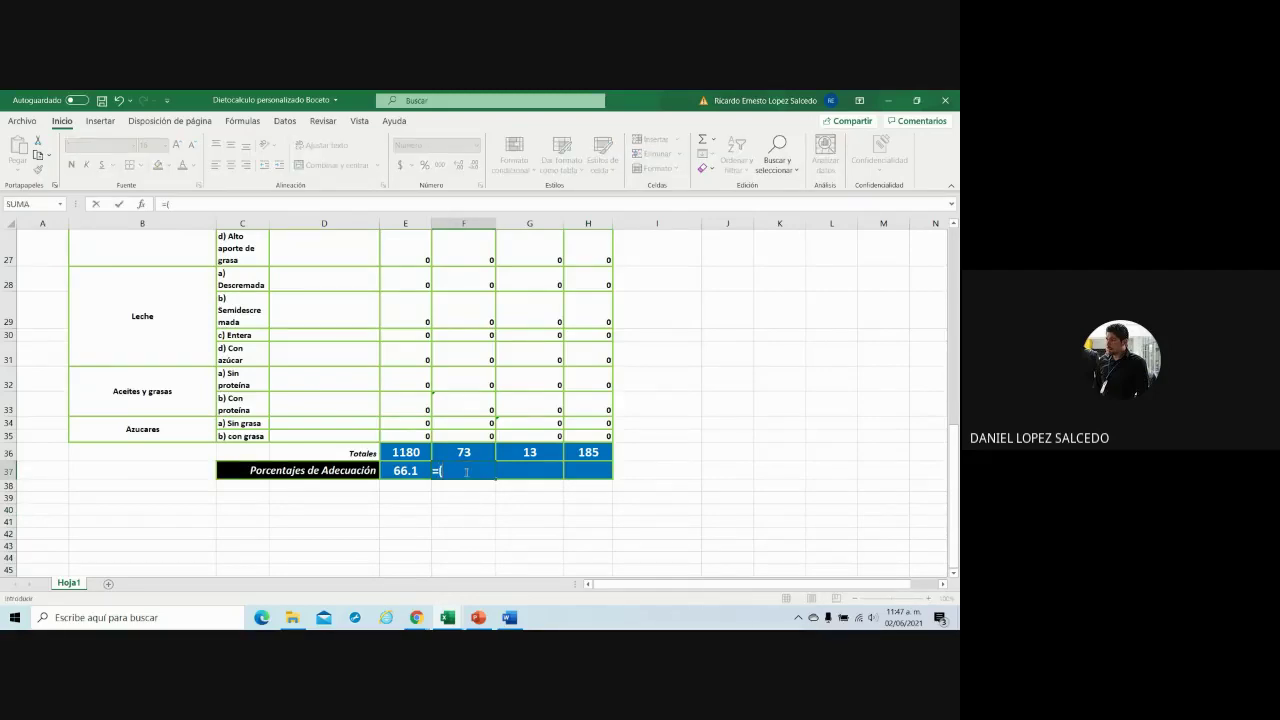
{"action": "left_click", "coordinate": [465, 453]}
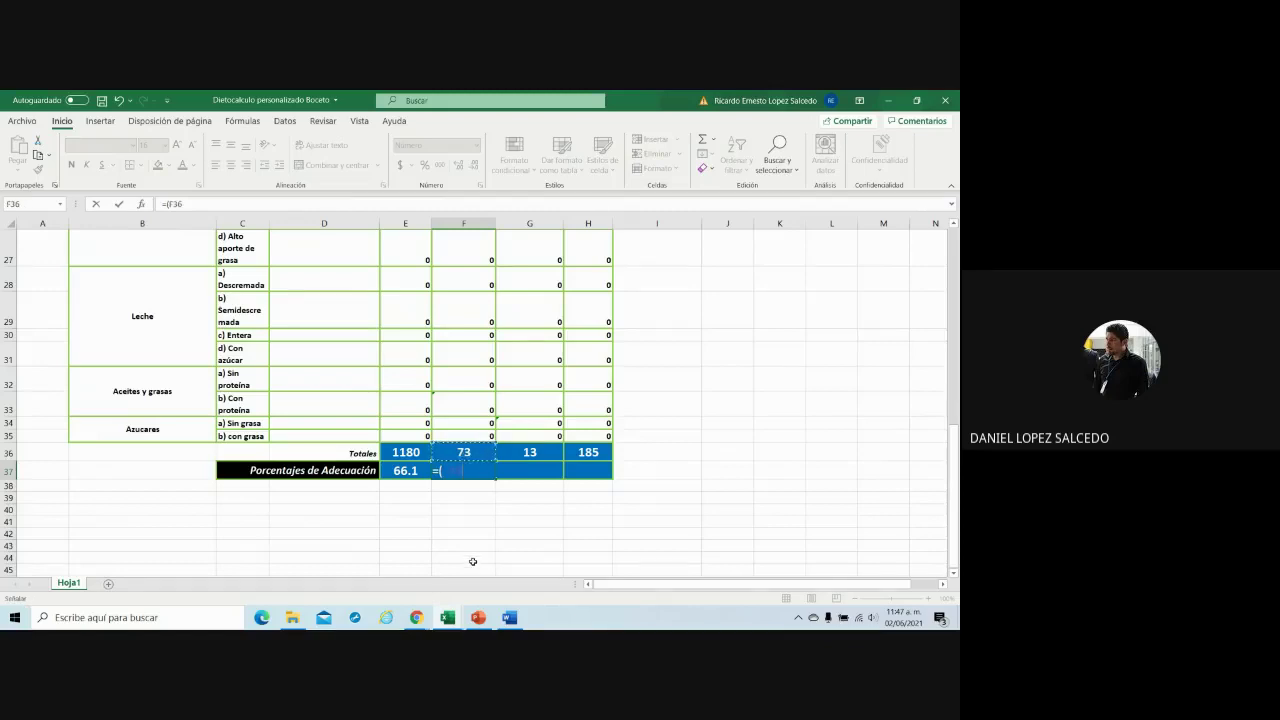
{"action": "type", "text": "*"}
{"action": "type", "text": "100"}
{"action": "type", "text": "/"}
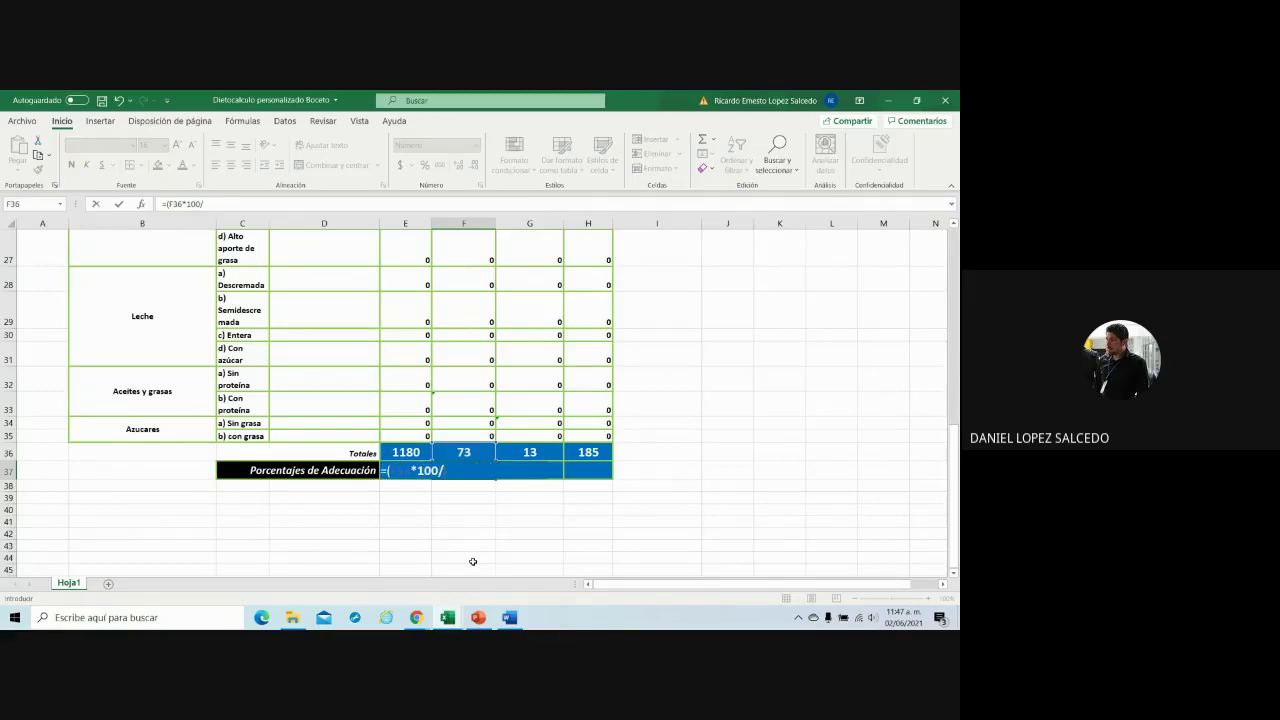
{"action": "scroll", "coordinate": [473, 561], "scroll_direction": "up", "scroll_amount": 3}
{"action": "scroll", "coordinate": [474, 550], "scroll_direction": "up", "scroll_amount": 1}
{"action": "scroll", "coordinate": [474, 543], "scroll_direction": "up", "scroll_amount": 4}
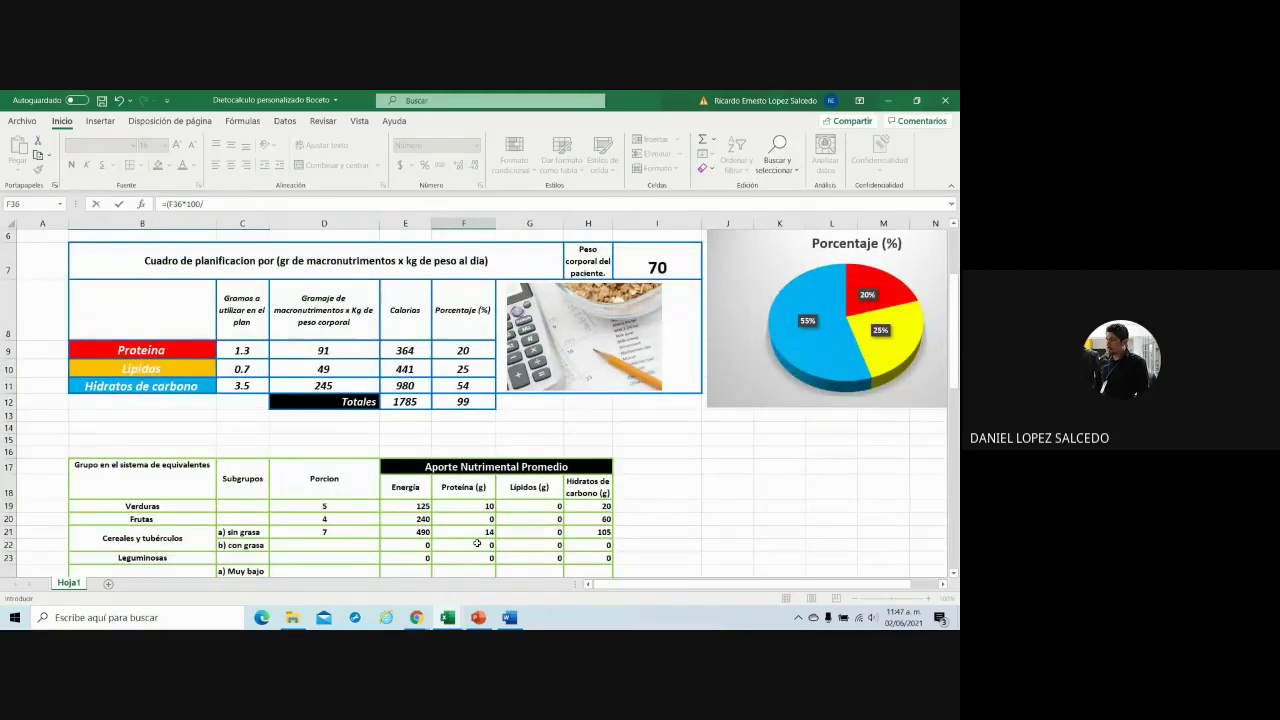
{"action": "left_click", "coordinate": [323, 352]}
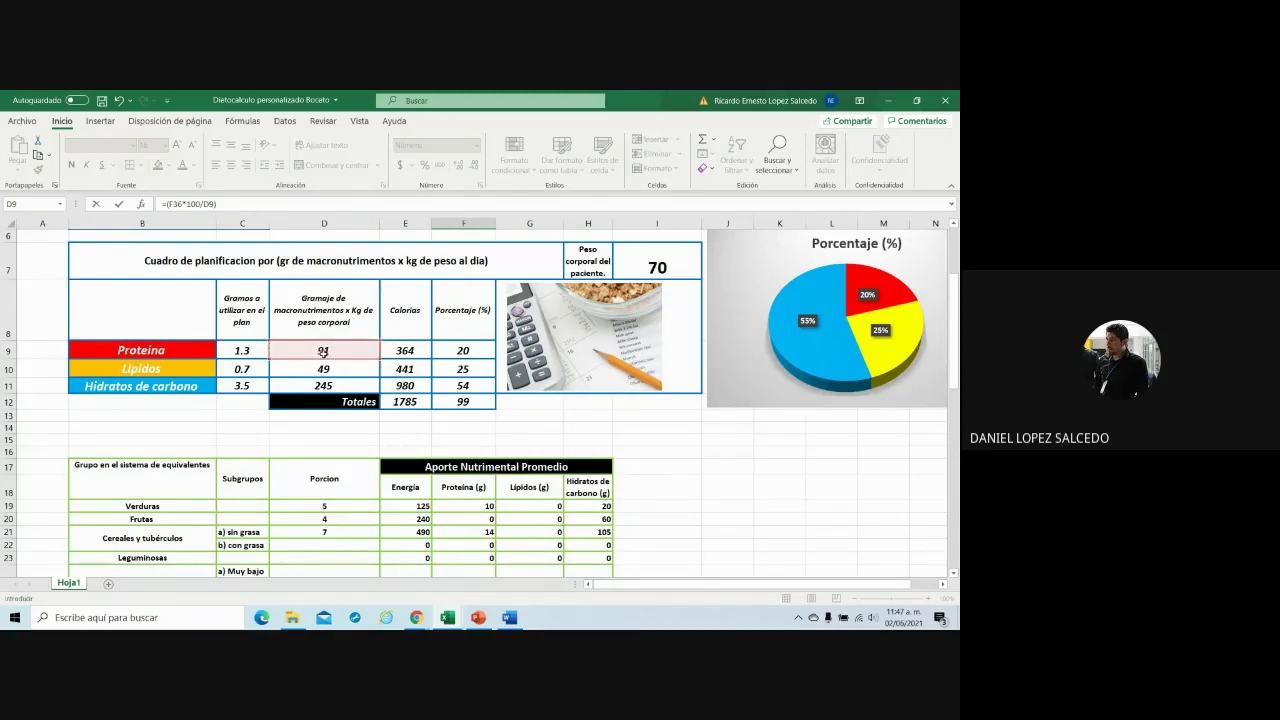
{"action": "key", "text": "Return"}
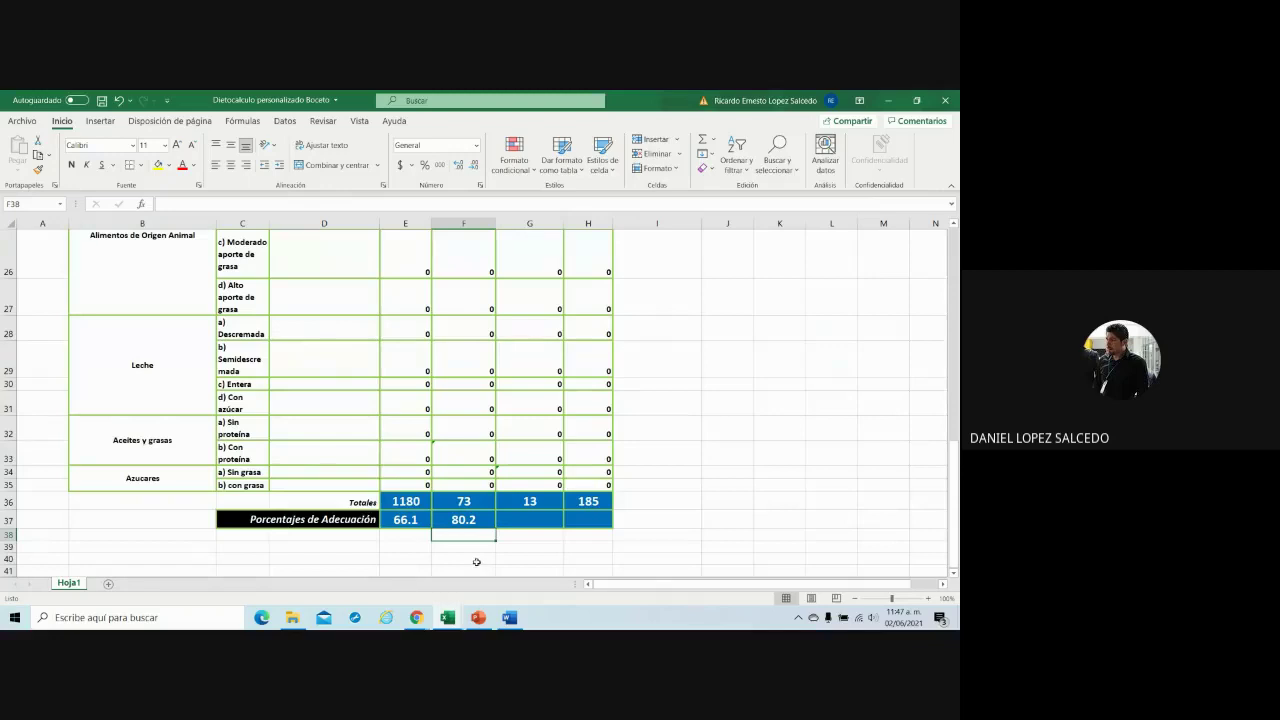
- Enter =(G36*100/D10) in G37, giving lipid adequacy of 26.5
{"action": "left_click", "coordinate": [535, 520]}
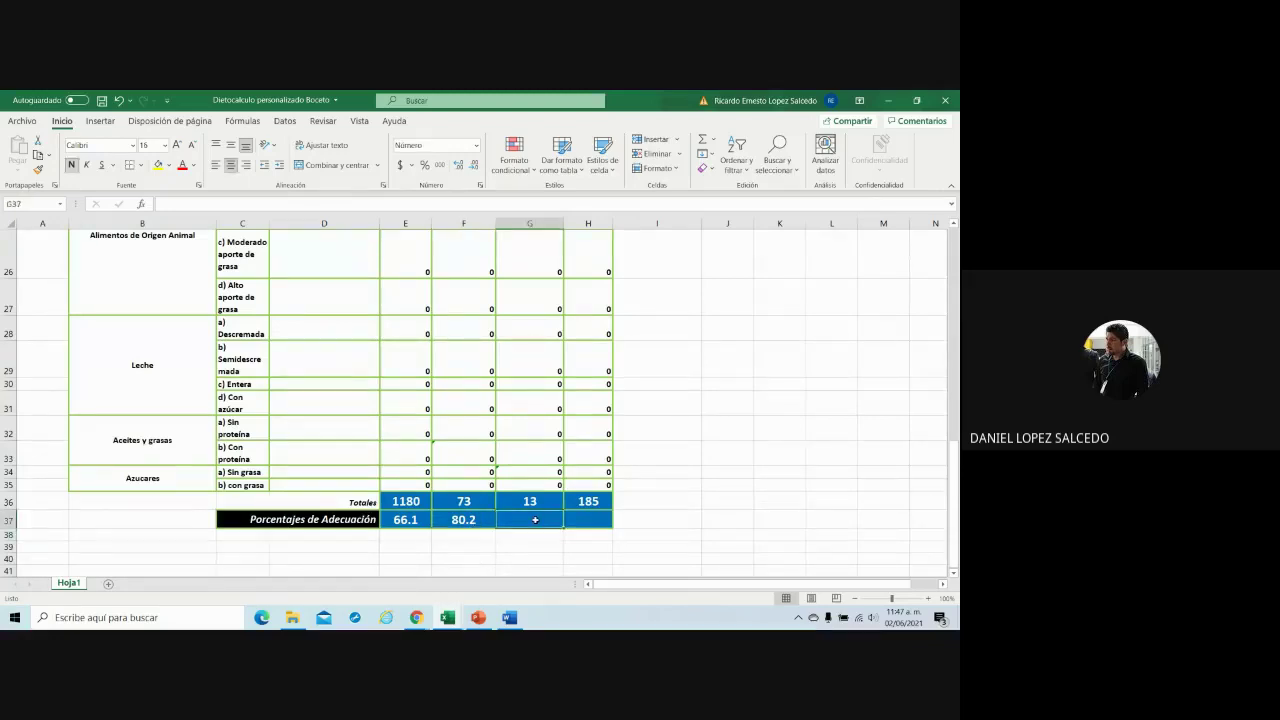
{"action": "type", "text": "="}
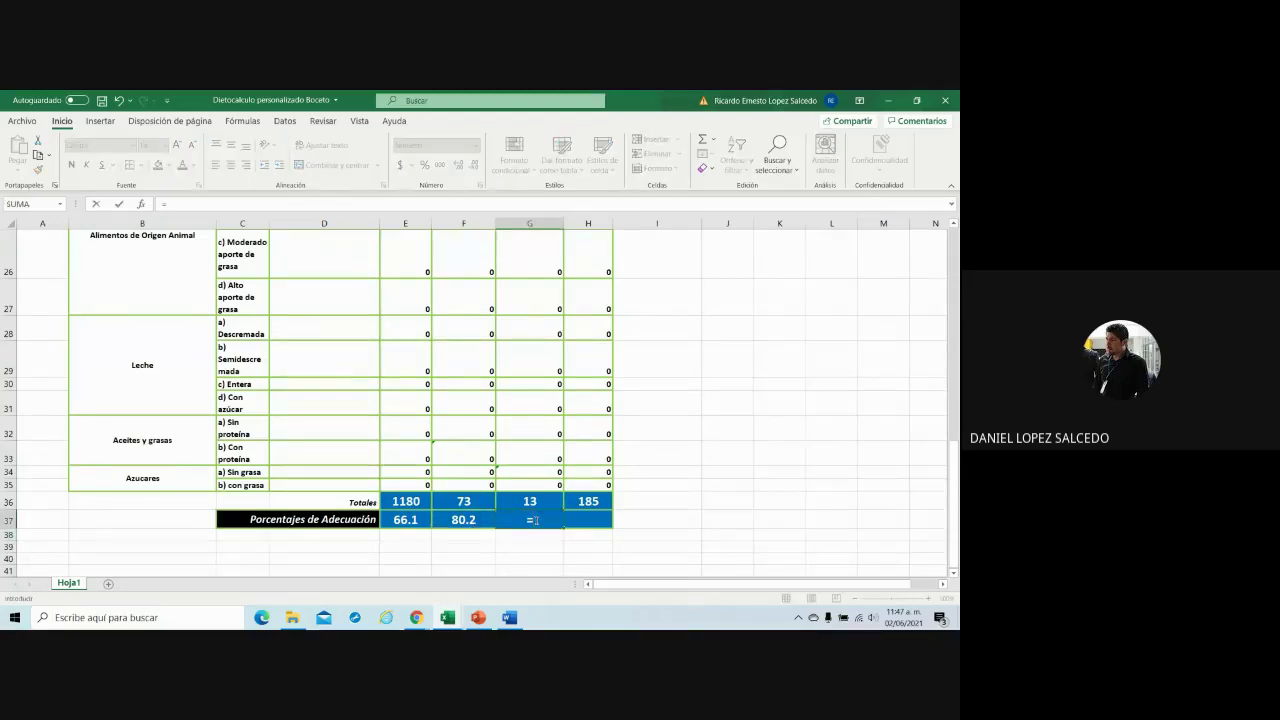
{"action": "type", "text": "("}
{"action": "left_click", "coordinate": [534, 501]}
{"action": "type", "text": "*1"}
{"action": "type", "text": "00/"}
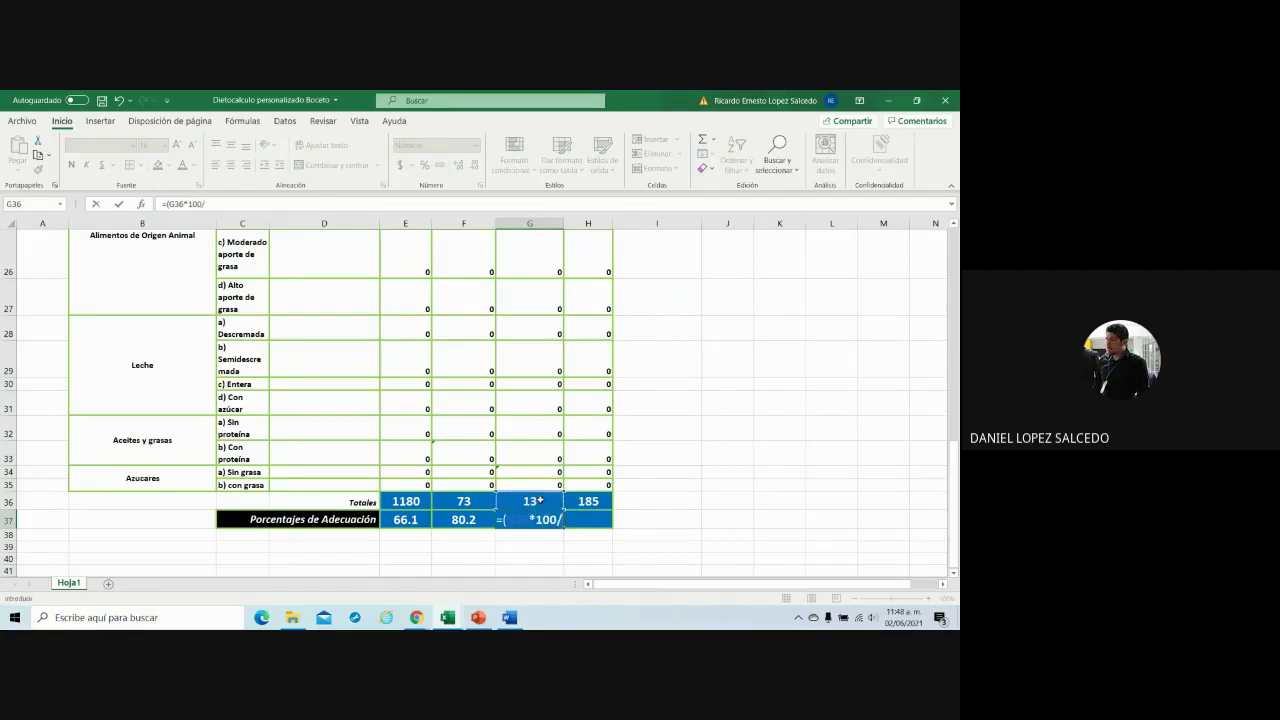
{"action": "scroll", "coordinate": [537, 500], "scroll_direction": "up", "scroll_amount": 2}
{"action": "scroll", "coordinate": [430, 450], "scroll_direction": "up", "scroll_amount": 4}
{"action": "scroll", "coordinate": [324, 396], "scroll_direction": "up", "scroll_amount": 1}
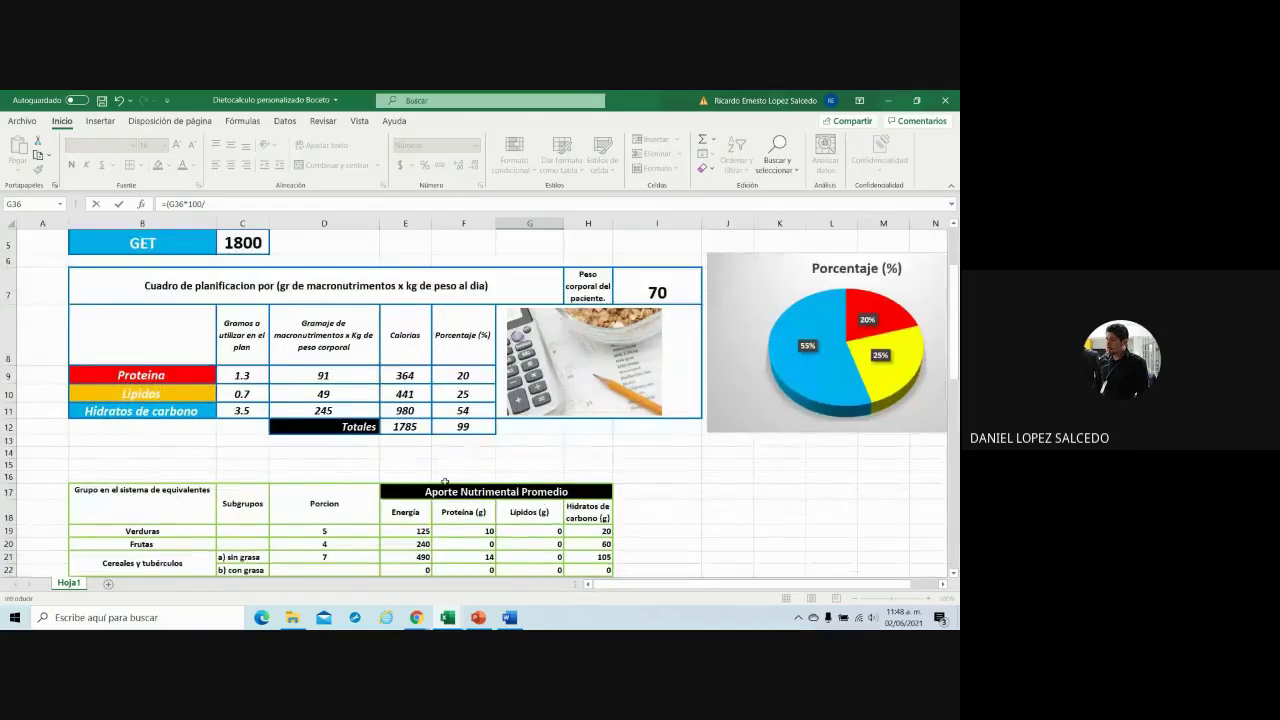
{"action": "left_click", "coordinate": [324, 394]}
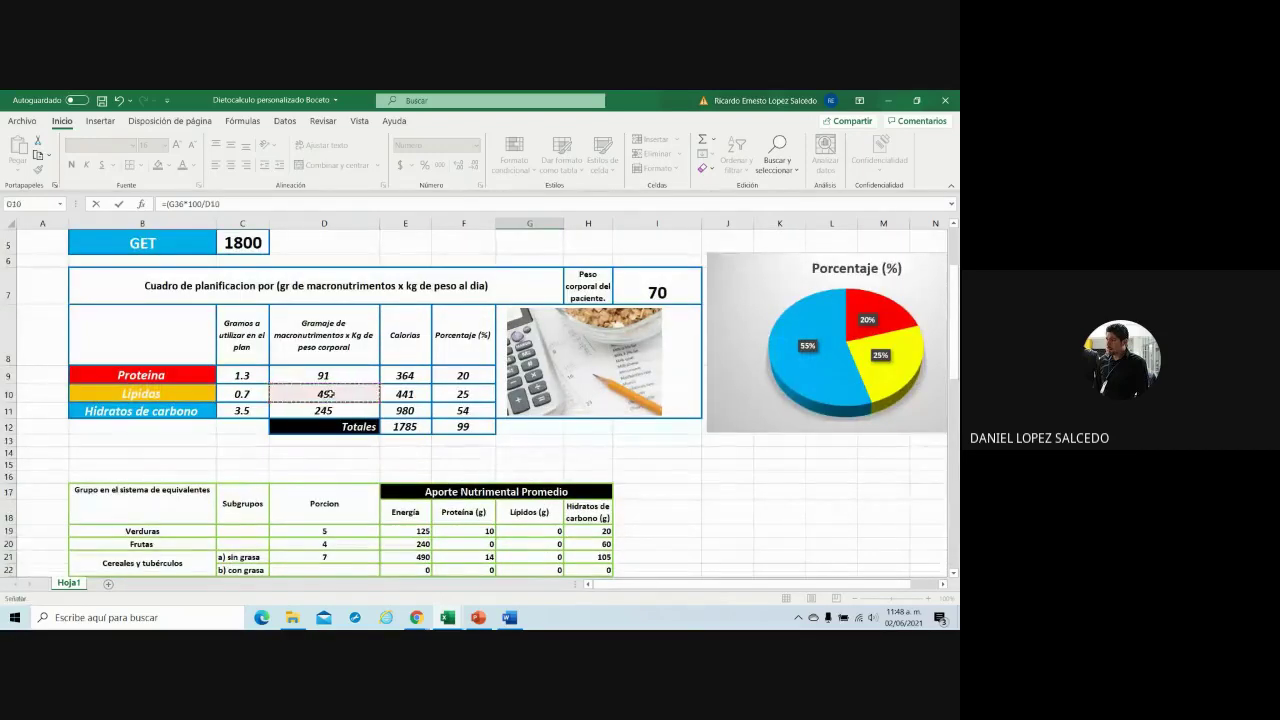
{"action": "type", "text": ")"}
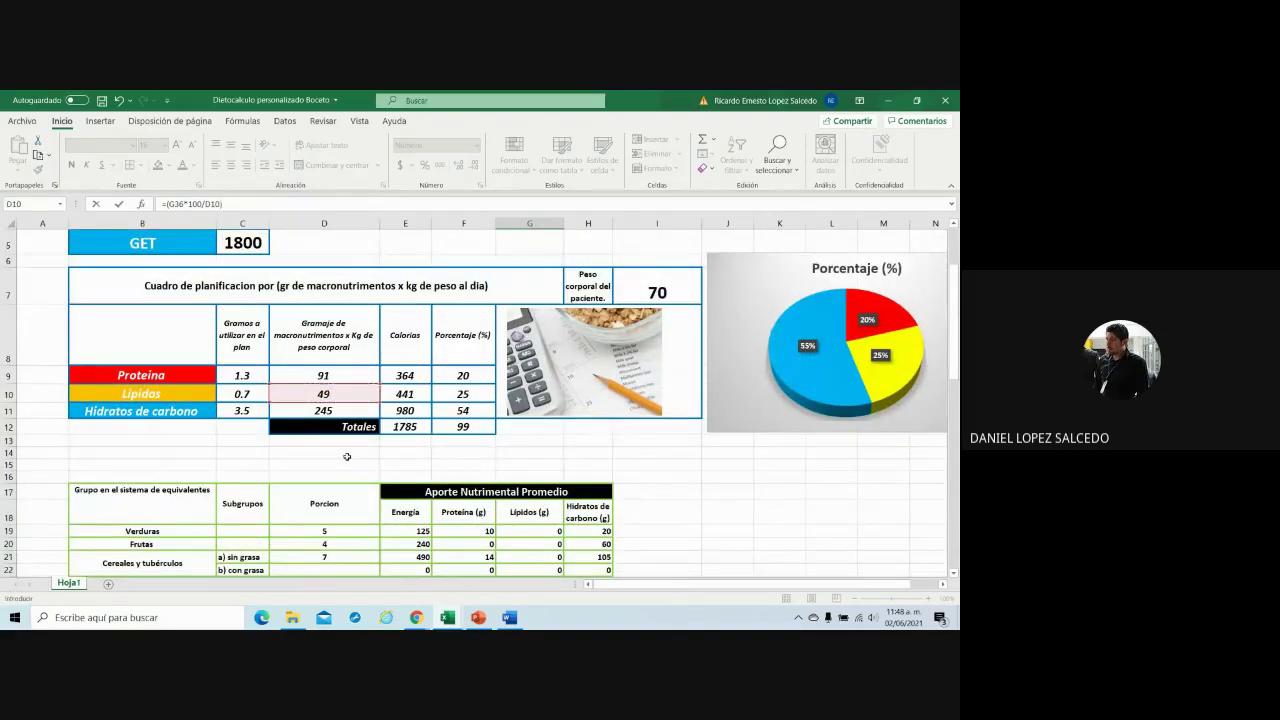
{"action": "key", "text": "Return"}
- Enter =(H36*100/D11) in H37, giving carbohydrate adequacy of 75.5
{"action": "left_click", "coordinate": [591, 524]}
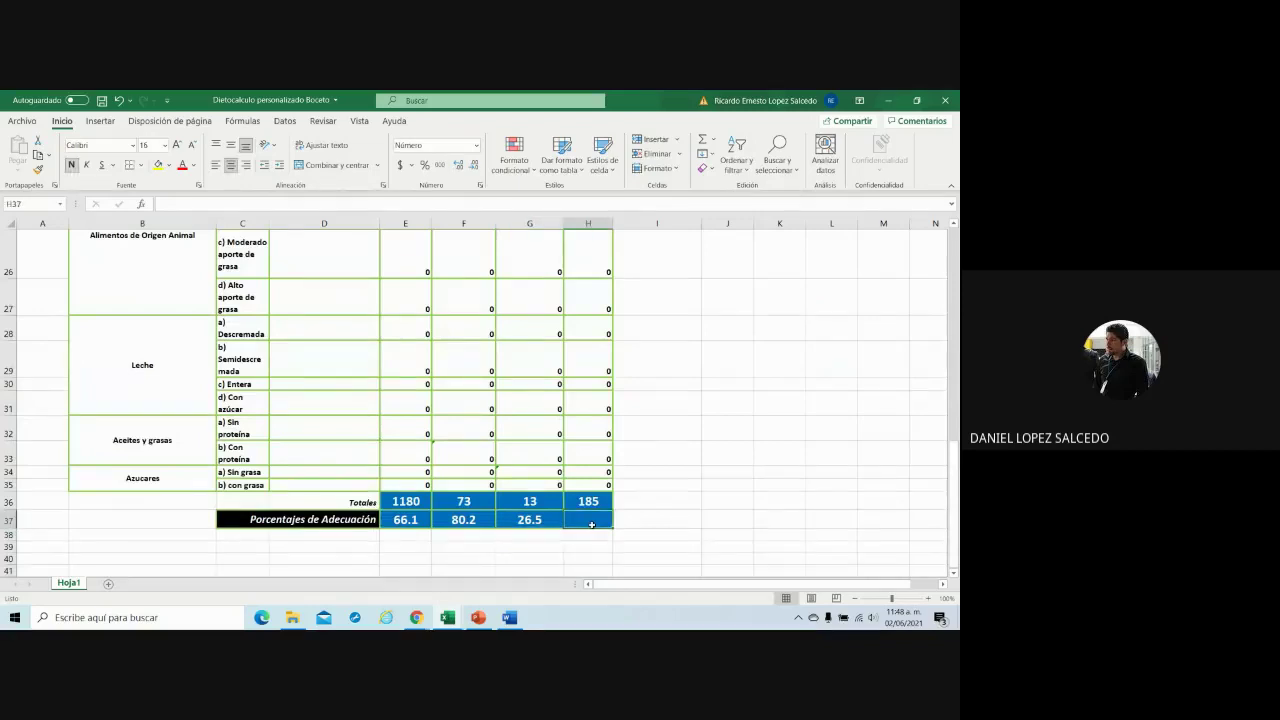
{"action": "type", "text": "="}
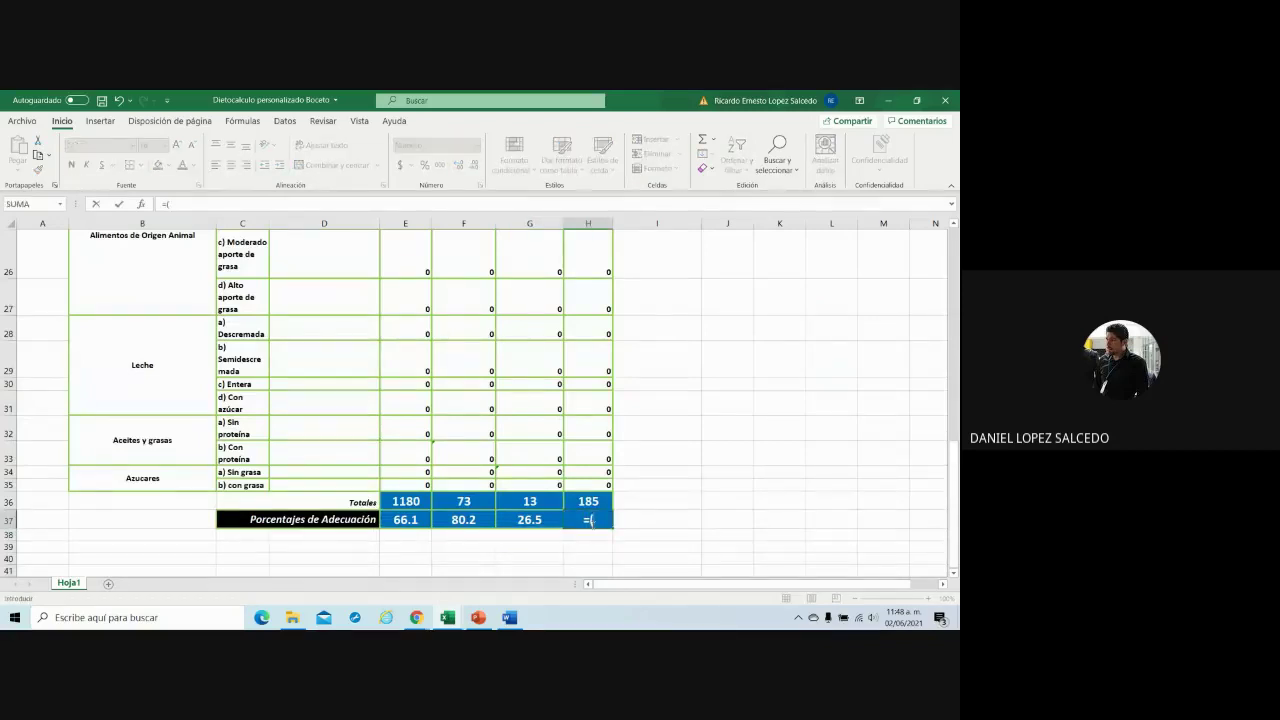
{"action": "type", "text": "("}
{"action": "left_click", "coordinate": [592, 501]}
{"action": "type", "text": "*"}
{"action": "type", "text": "100/"}
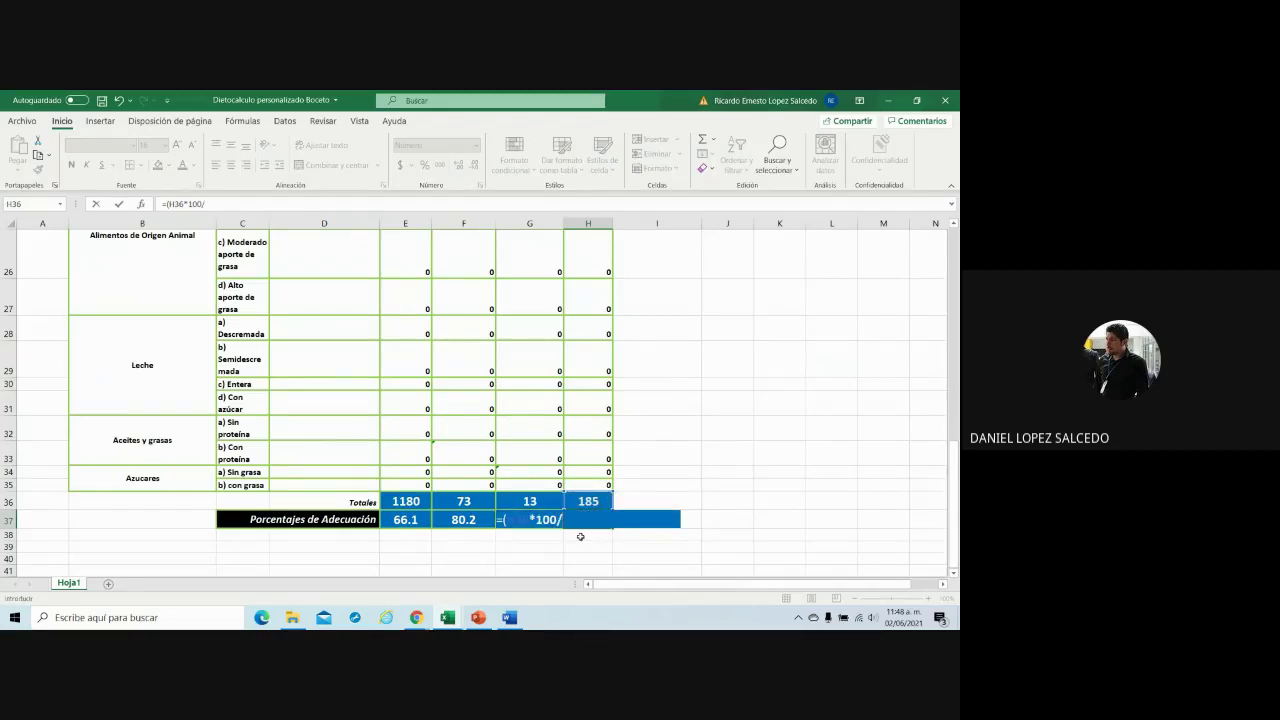
{"action": "scroll", "coordinate": [580, 537], "scroll_direction": "up", "scroll_amount": 4}
{"action": "scroll", "coordinate": [450, 515], "scroll_direction": "up", "scroll_amount": 4}
{"action": "scroll", "coordinate": [350, 500], "scroll_direction": "up", "scroll_amount": 1}
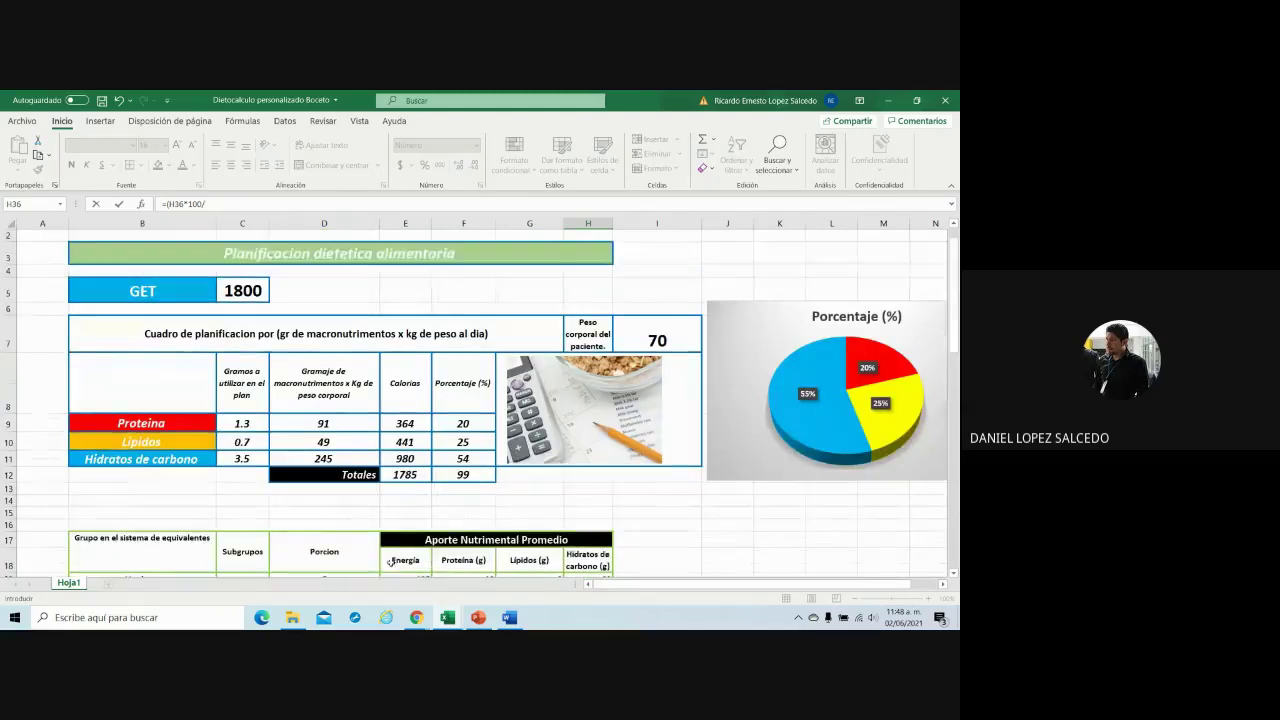
{"action": "left_click", "coordinate": [328, 459]}
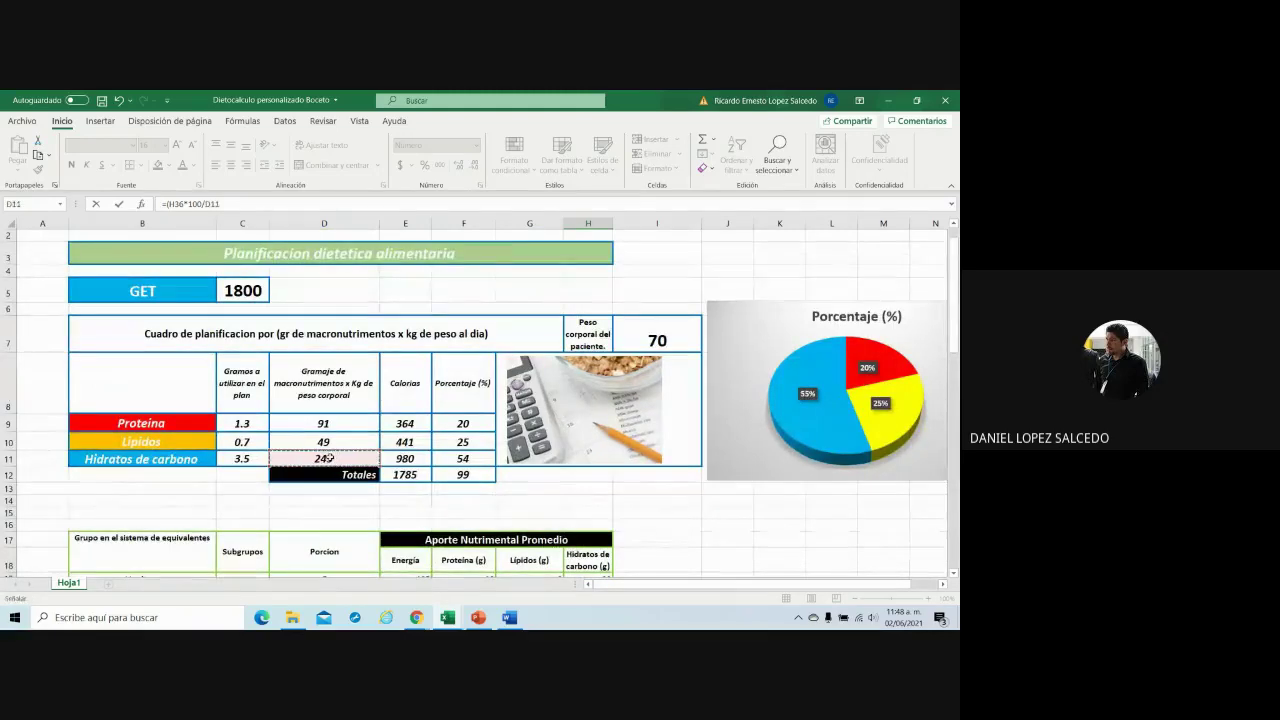
{"action": "type", "text": ")"}
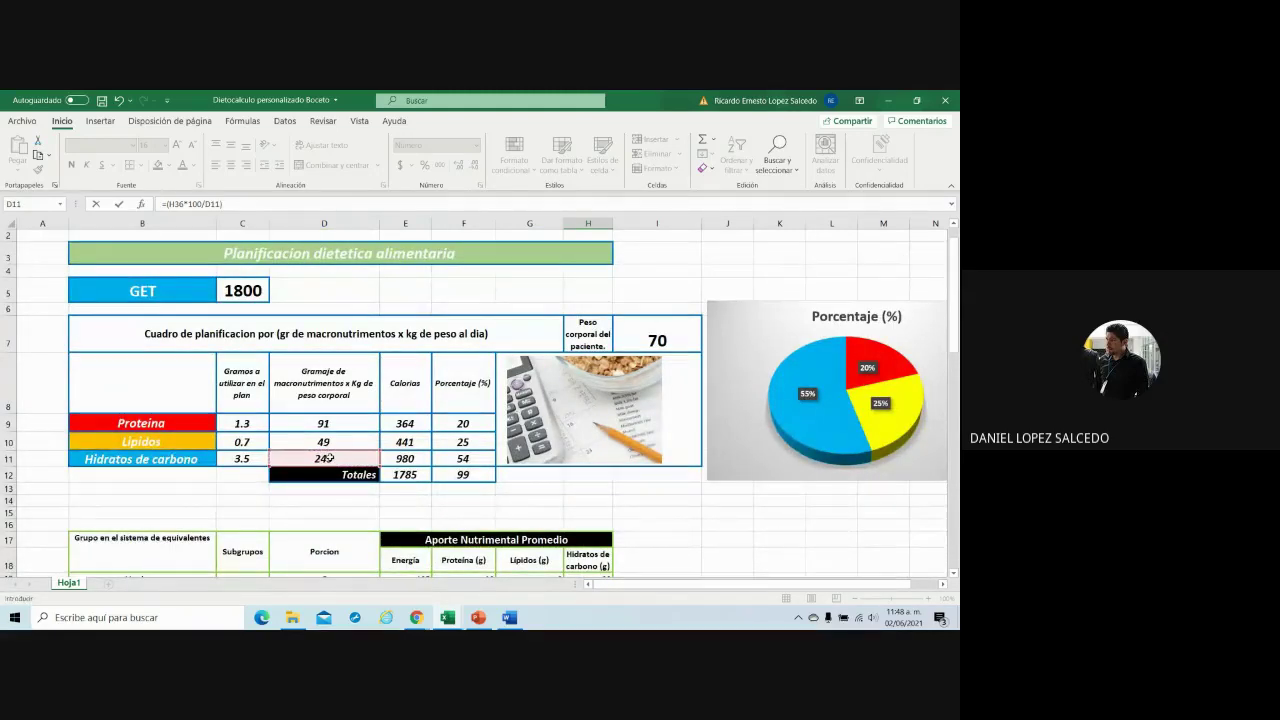
{"action": "key", "text": "Return"}
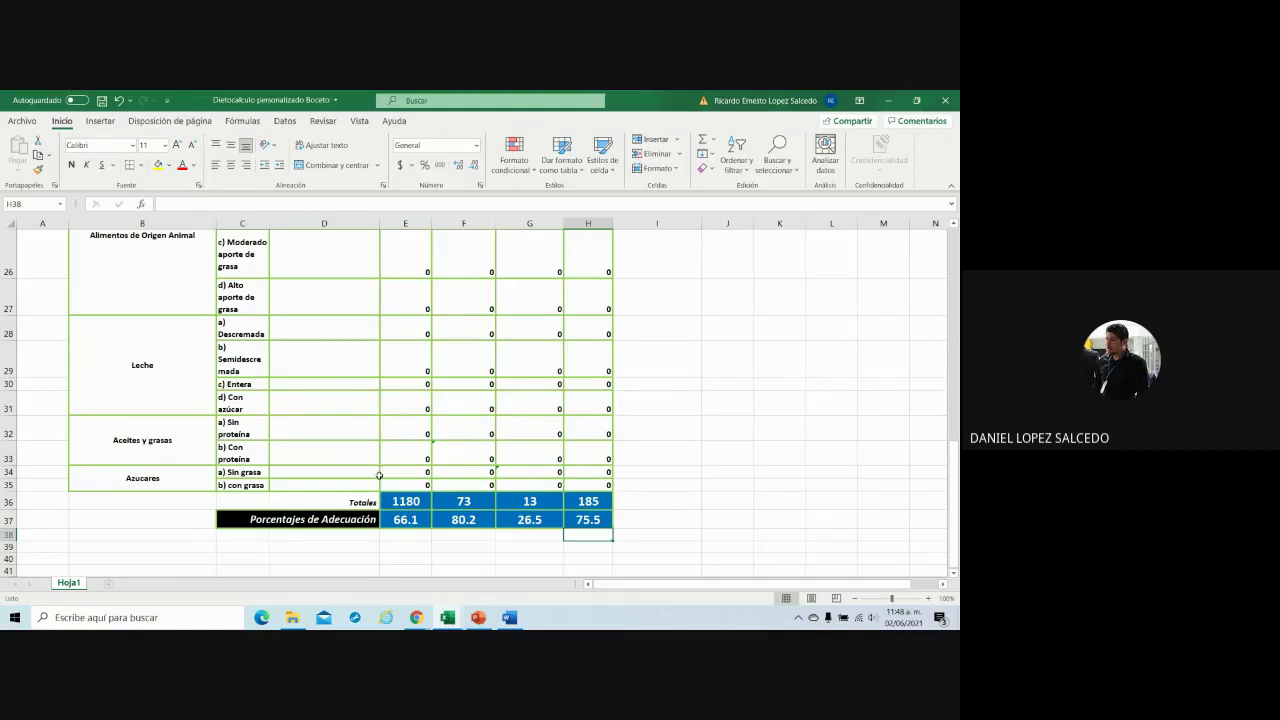
- Set the skim milk portions to 2
{"action": "scroll", "coordinate": [407, 510], "scroll_direction": "up", "scroll_amount": 1}
{"action": "scroll", "coordinate": [407, 510], "scroll_direction": "up", "scroll_amount": 1}
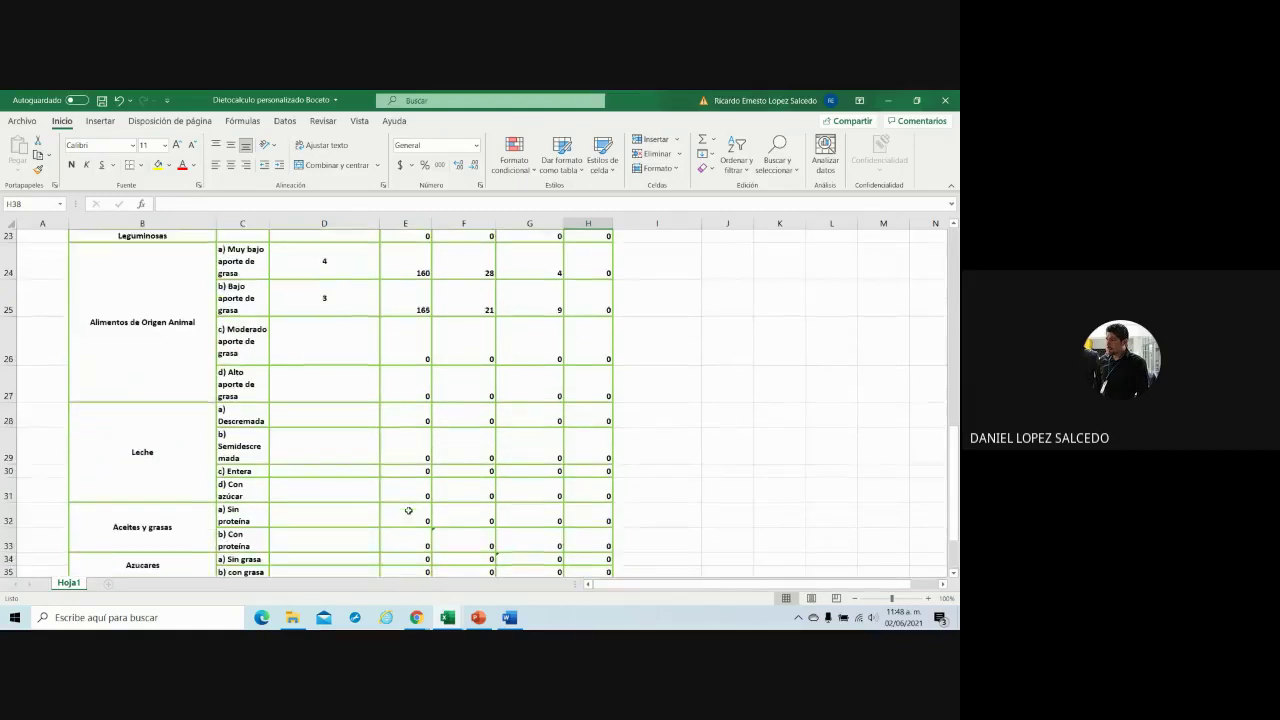
{"action": "scroll", "coordinate": [407, 510], "scroll_direction": "down", "scroll_amount": 2}
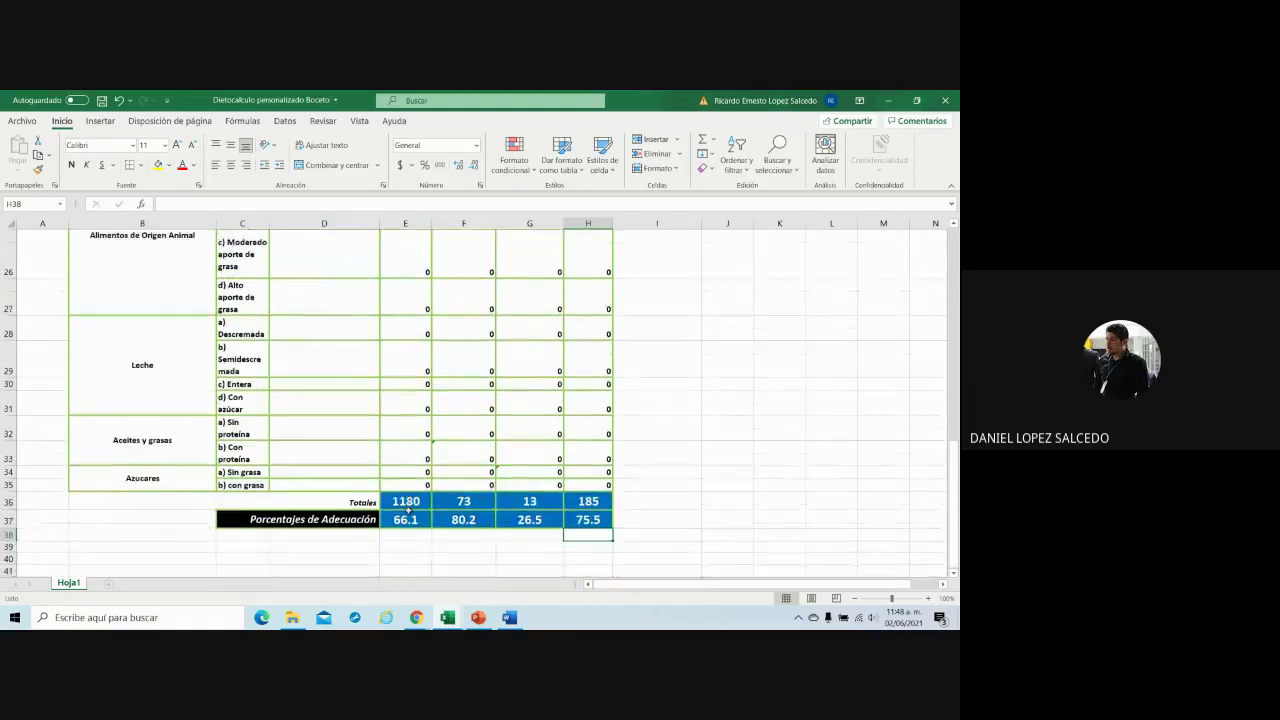
{"action": "left_click", "coordinate": [309, 328]}
{"action": "type", "text": "2"}
{"action": "key", "text": "Return"}
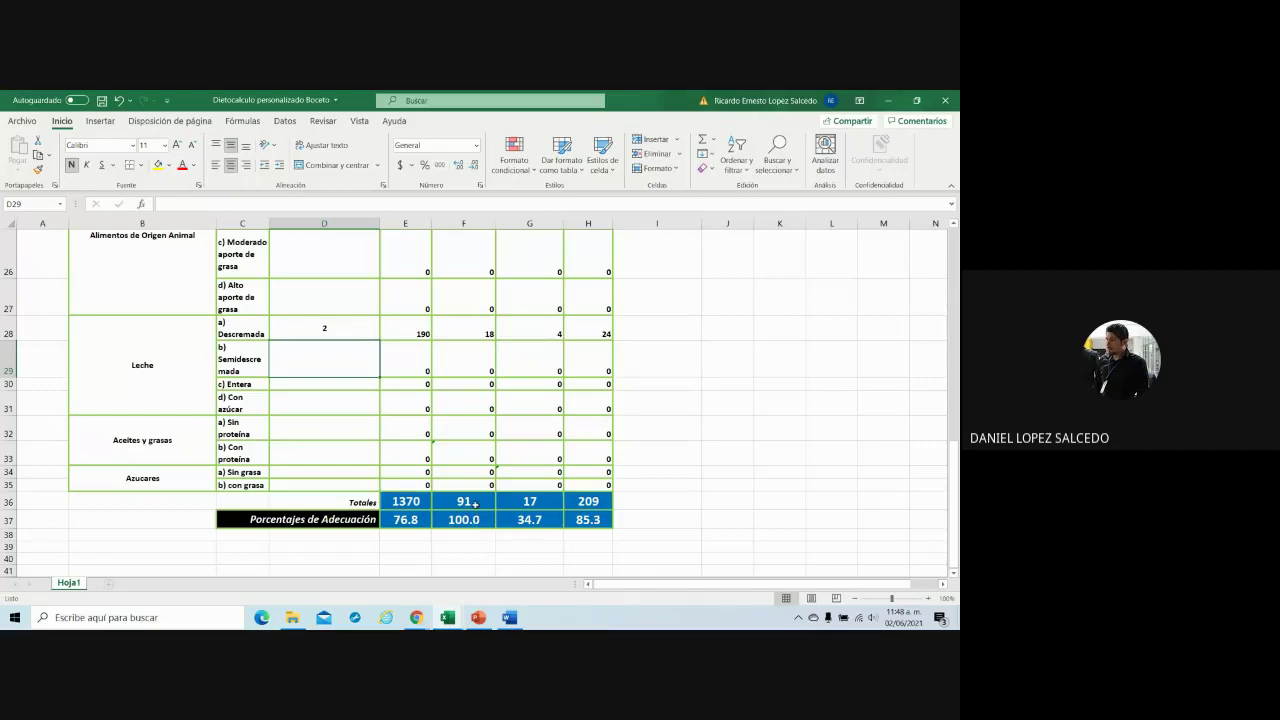
- Try 4, then 5 portions of fats without protein
{"action": "scroll", "coordinate": [474, 500], "scroll_direction": "up", "scroll_amount": 4}
{"action": "scroll", "coordinate": [474, 500], "scroll_direction": "up", "scroll_amount": 3}
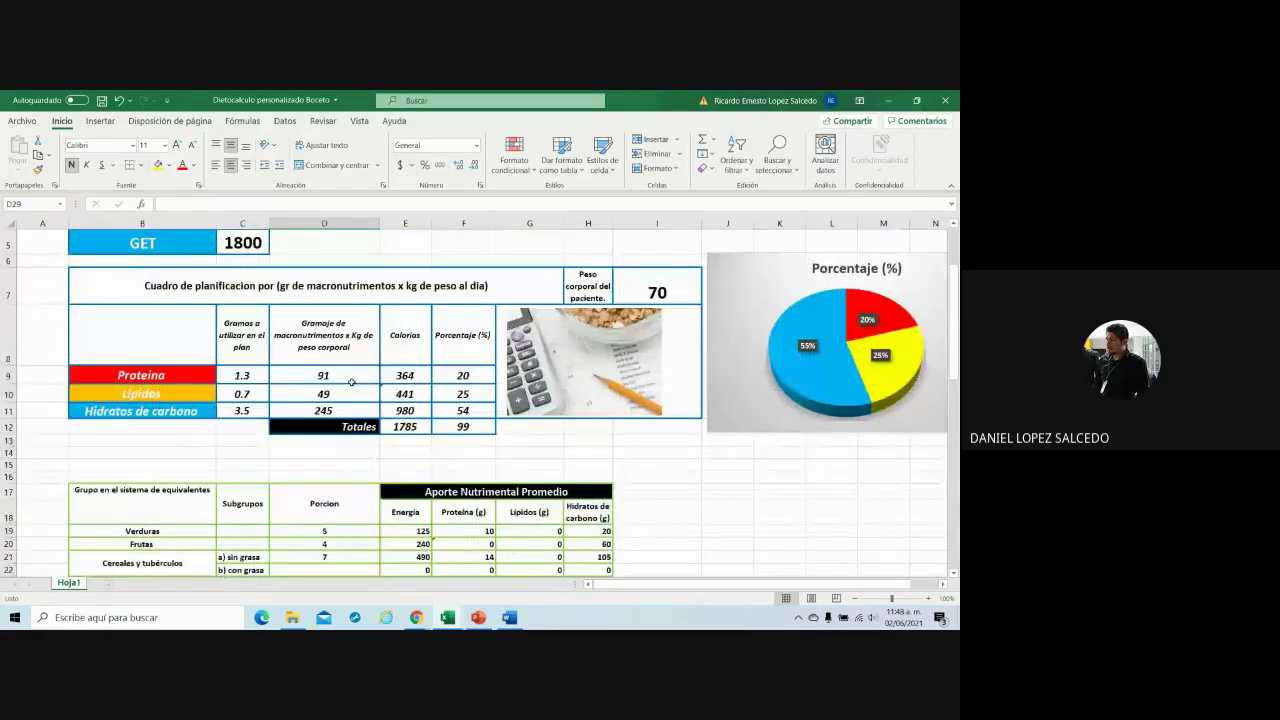
{"action": "scroll", "coordinate": [353, 381], "scroll_direction": "down", "scroll_amount": 4}
{"action": "scroll", "coordinate": [400, 395], "scroll_direction": "down", "scroll_amount": 2}
{"action": "scroll", "coordinate": [440, 405], "scroll_direction": "down", "scroll_amount": 1}
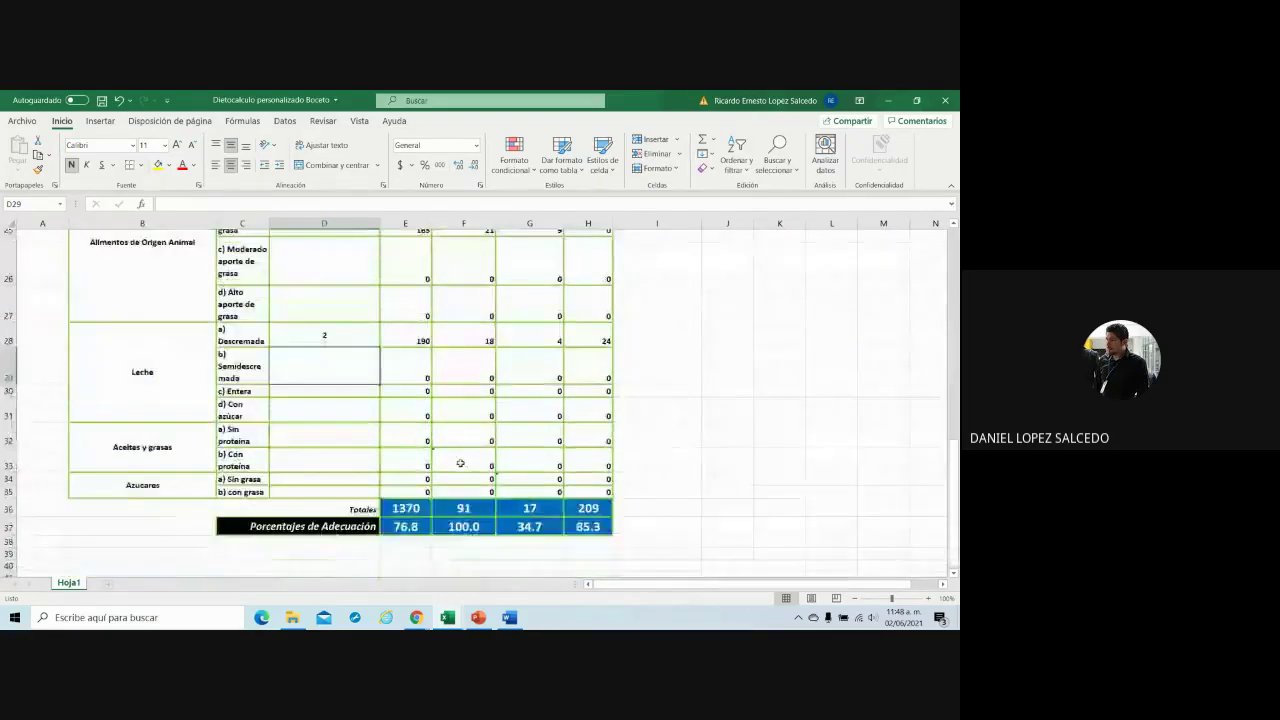
{"action": "scroll", "coordinate": [472, 411], "scroll_direction": "down", "scroll_amount": 1}
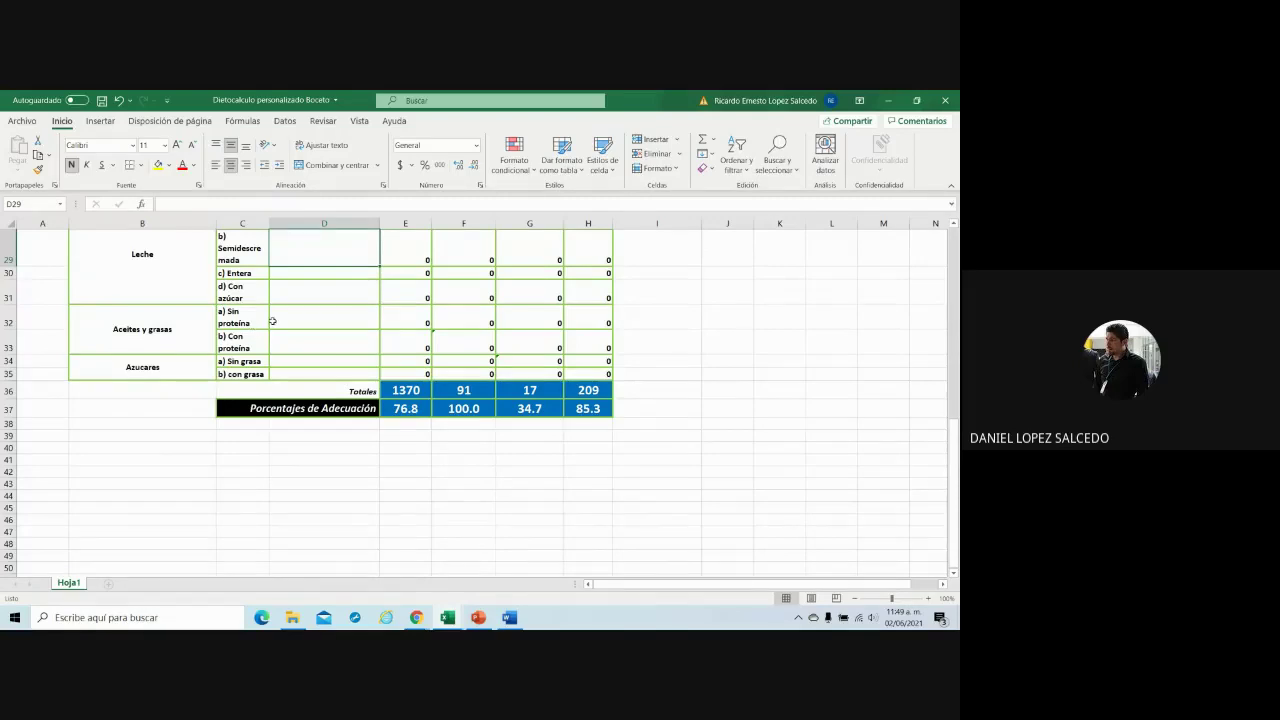
{"action": "left_click", "coordinate": [277, 320]}
{"action": "type", "text": "4"}
{"action": "key", "text": "Return"}
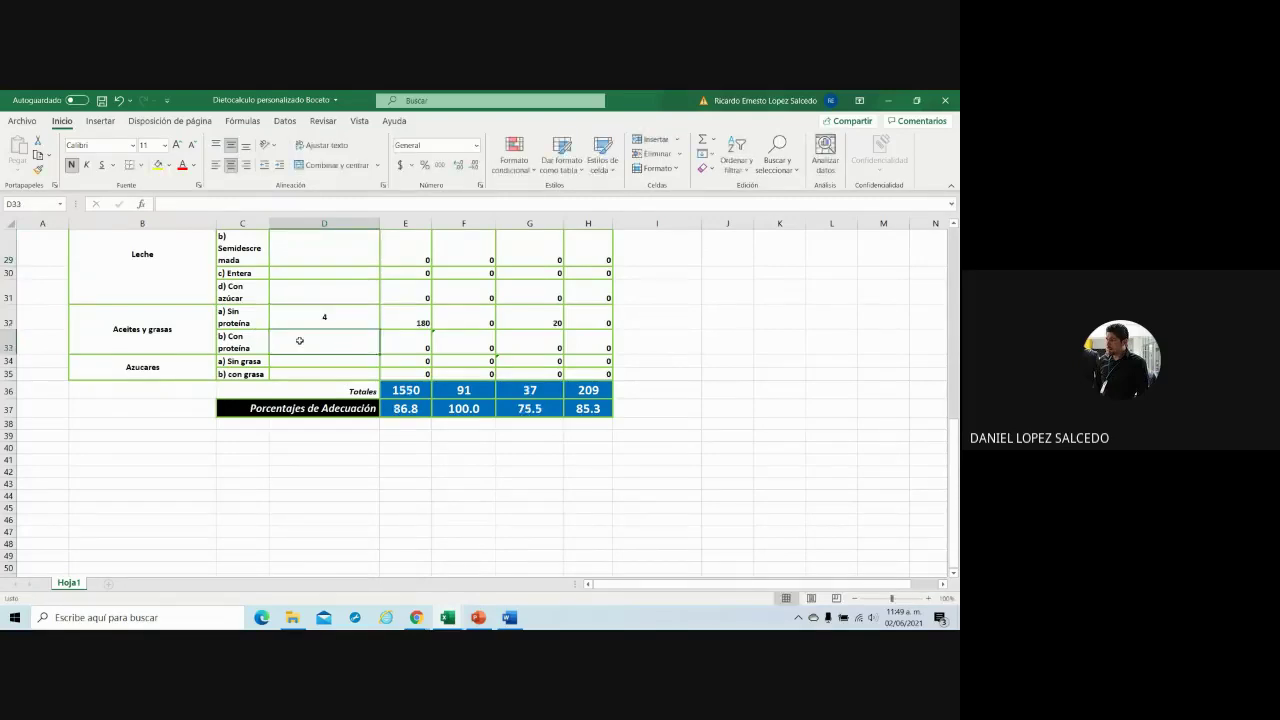
{"action": "left_click", "coordinate": [314, 319]}
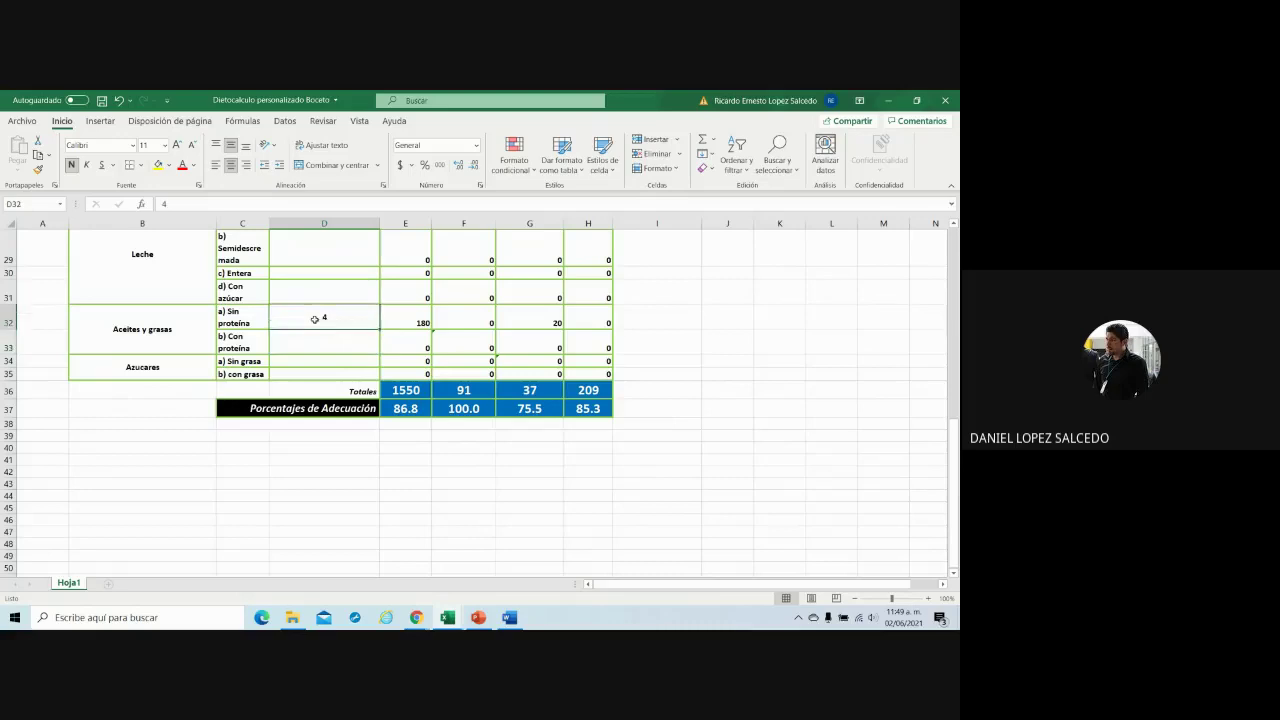
{"action": "type", "text": "5"}
{"action": "left_click", "coordinate": [319, 345]}
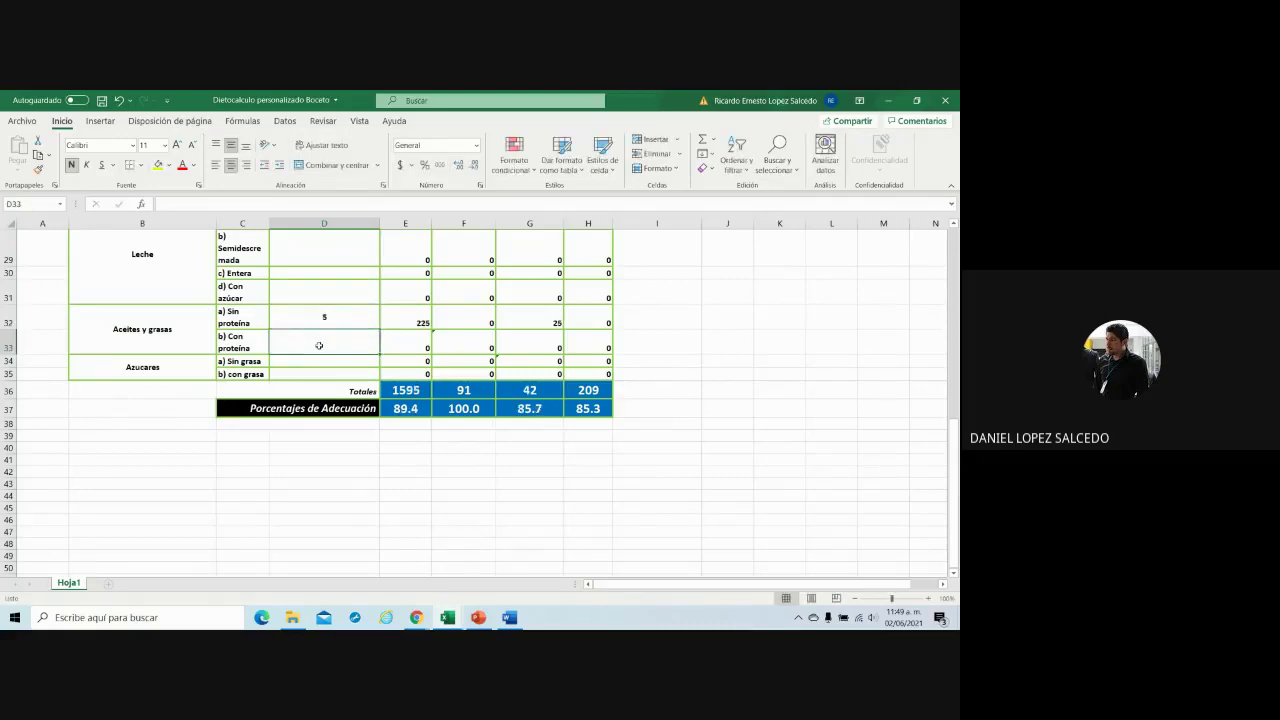
- Set low-fat animal foods to 2 portions and fats with protein to 3
{"action": "scroll", "coordinate": [319, 345], "scroll_direction": "up", "scroll_amount": 1}
{"action": "scroll", "coordinate": [319, 345], "scroll_direction": "up", "scroll_amount": 1}
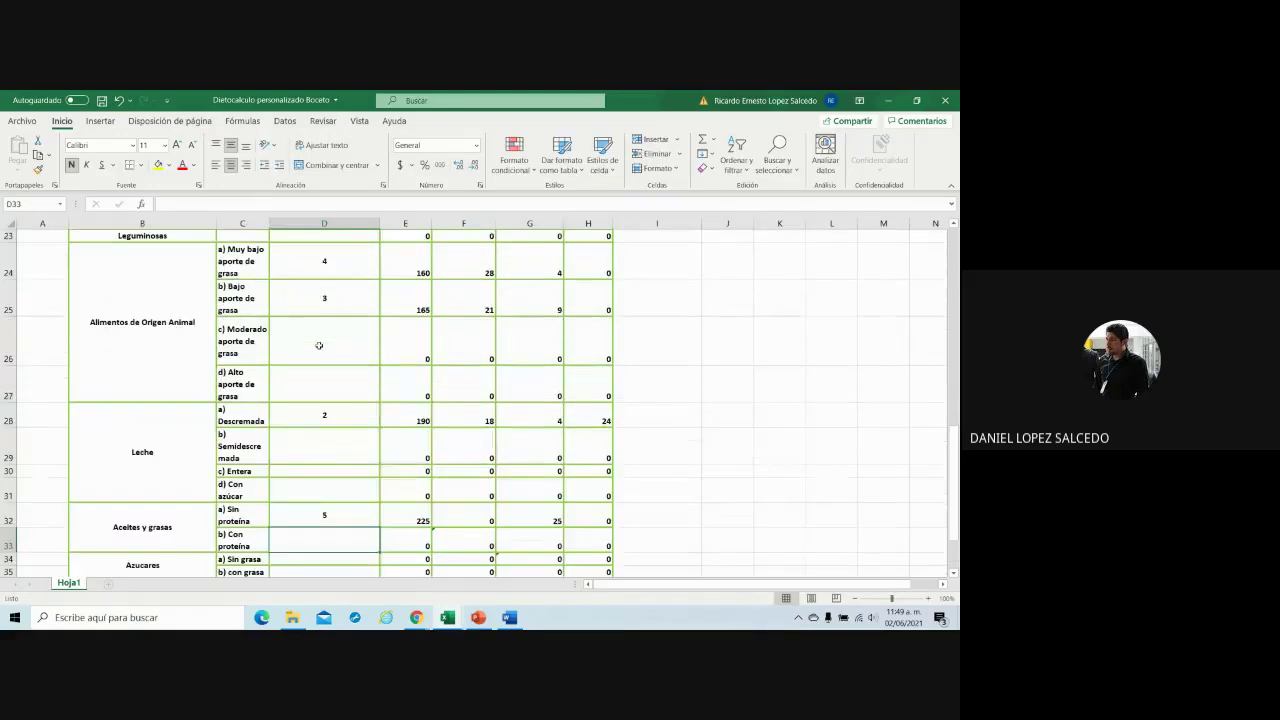
{"action": "left_click", "coordinate": [335, 299]}
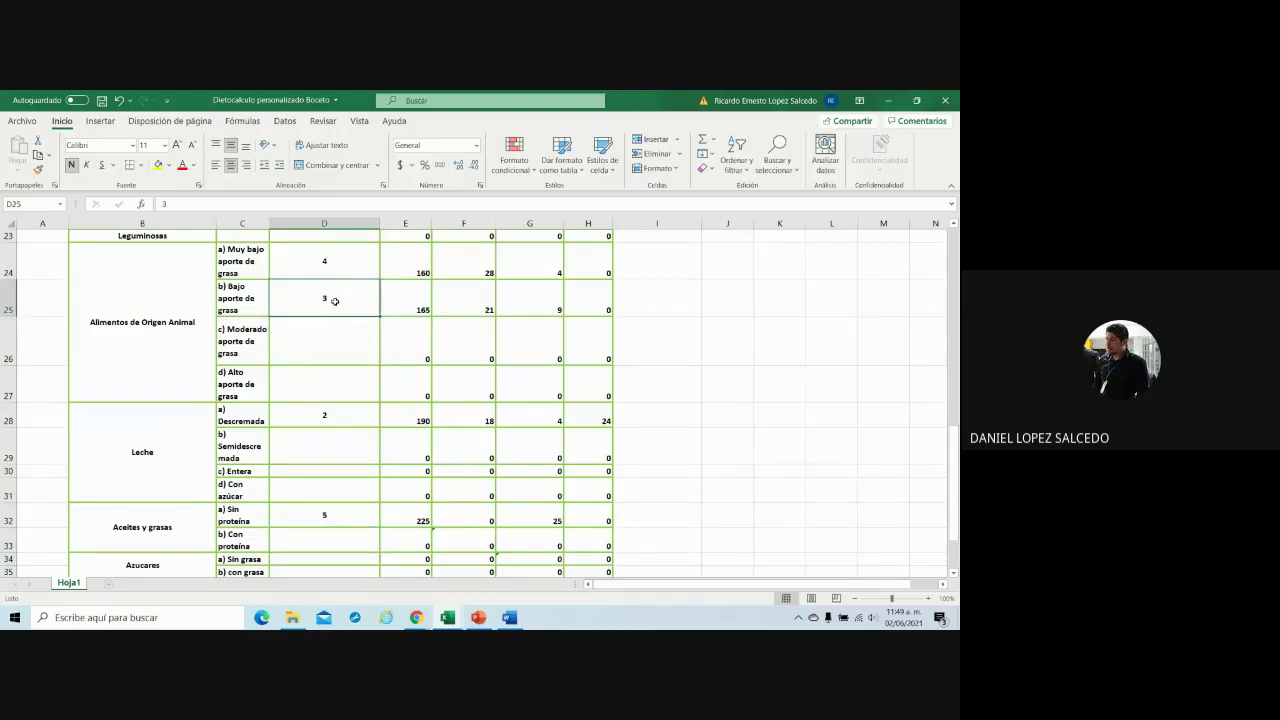
{"action": "type", "text": "2"}
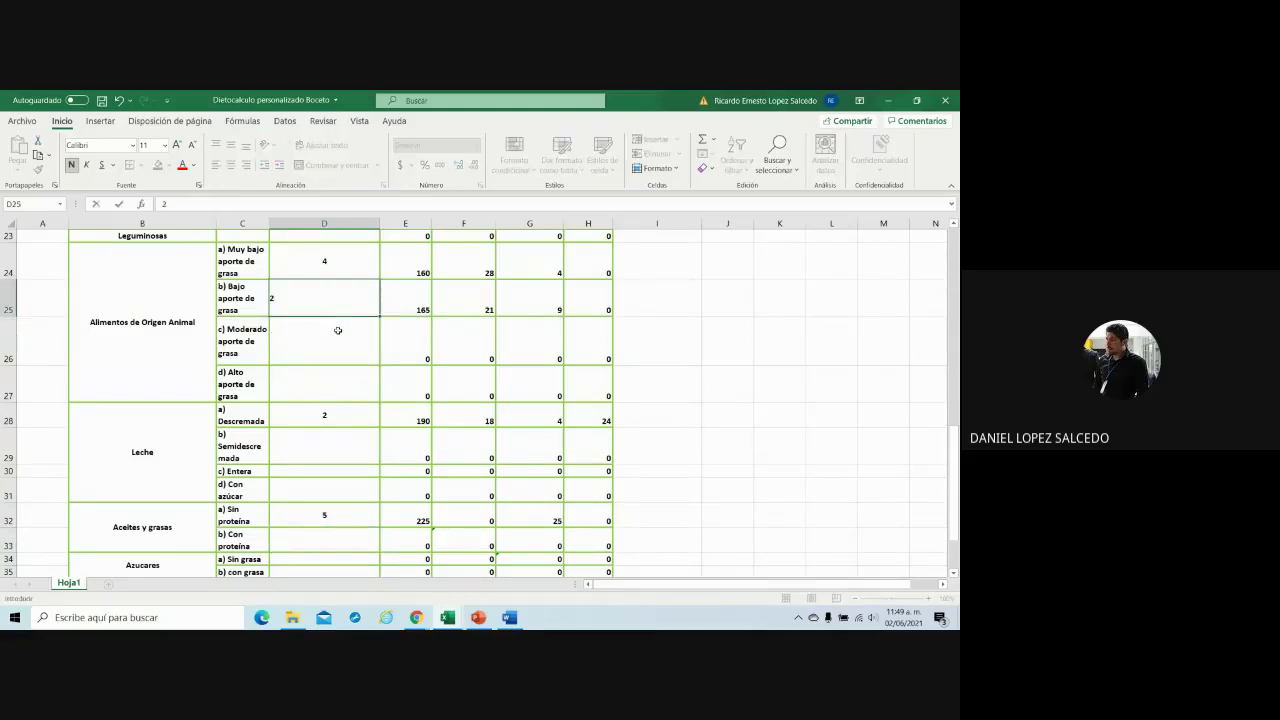
{"action": "key", "text": "Return"}
{"action": "scroll", "coordinate": [336, 340], "scroll_direction": "down", "scroll_amount": 1}
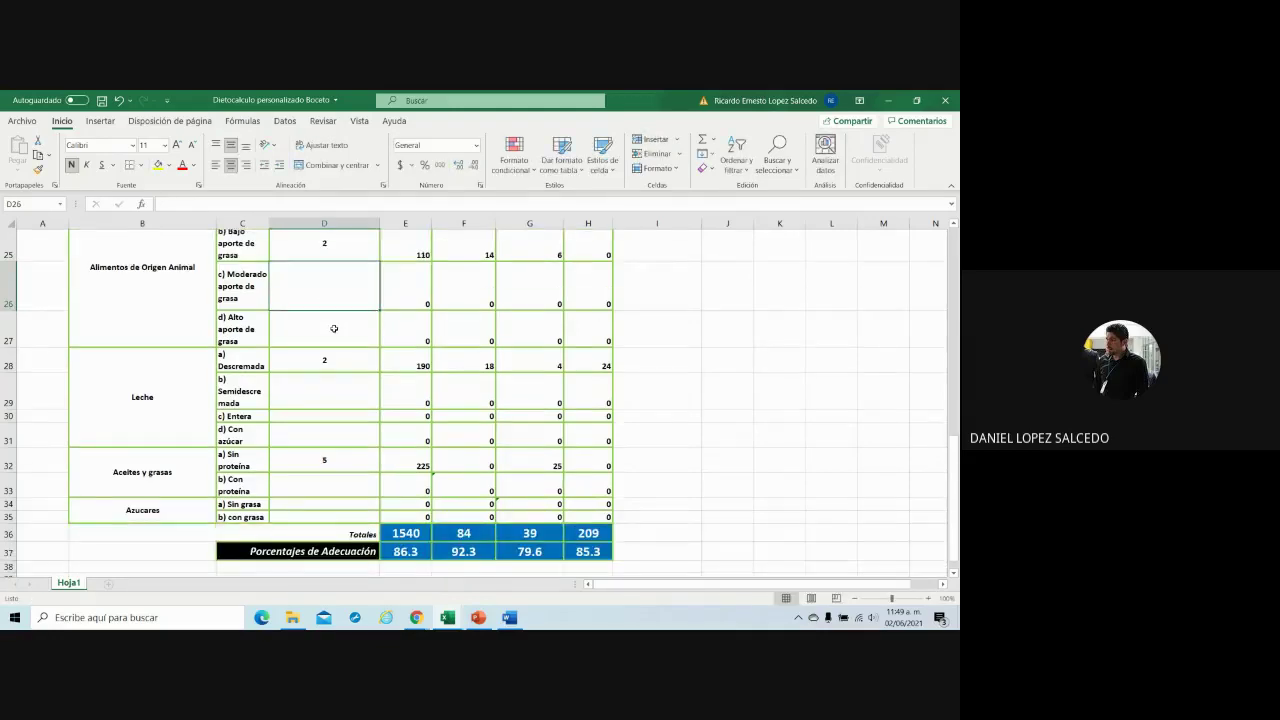
{"action": "scroll", "coordinate": [334, 390], "scroll_direction": "down", "scroll_amount": 1}
{"action": "left_click", "coordinate": [336, 345]}
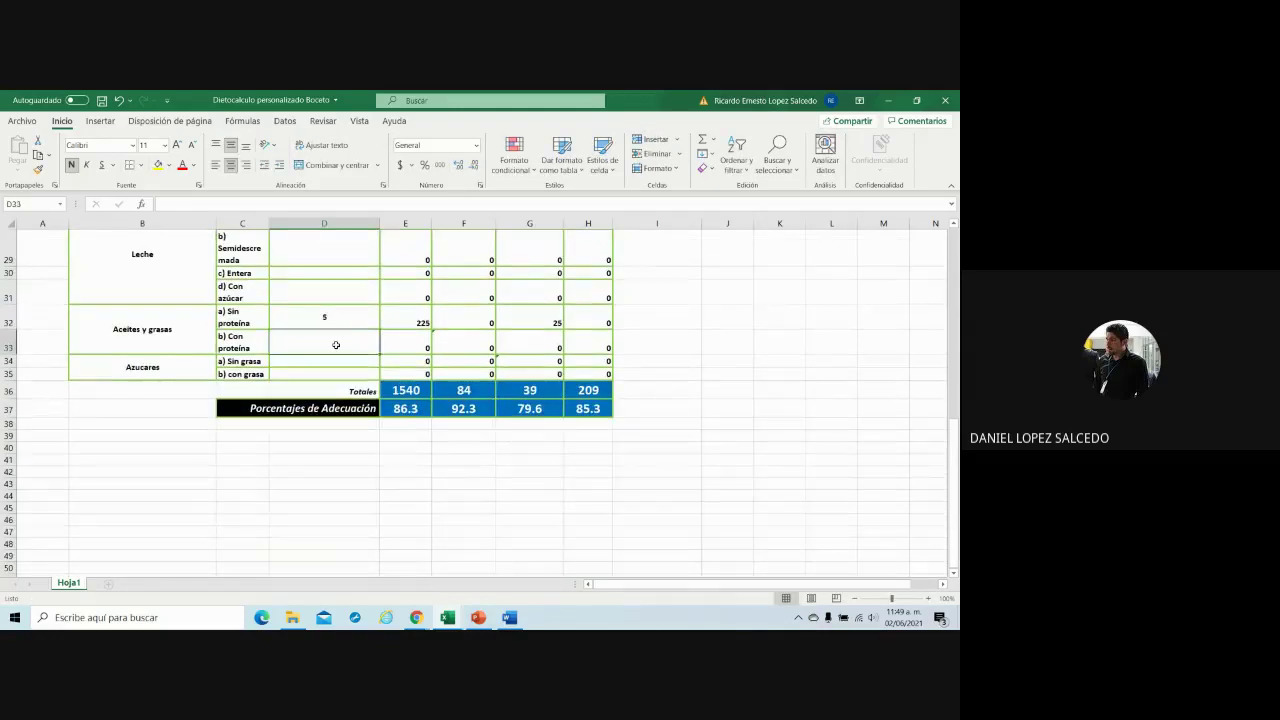
{"action": "type", "text": "3"}
{"action": "key", "text": "Return"}
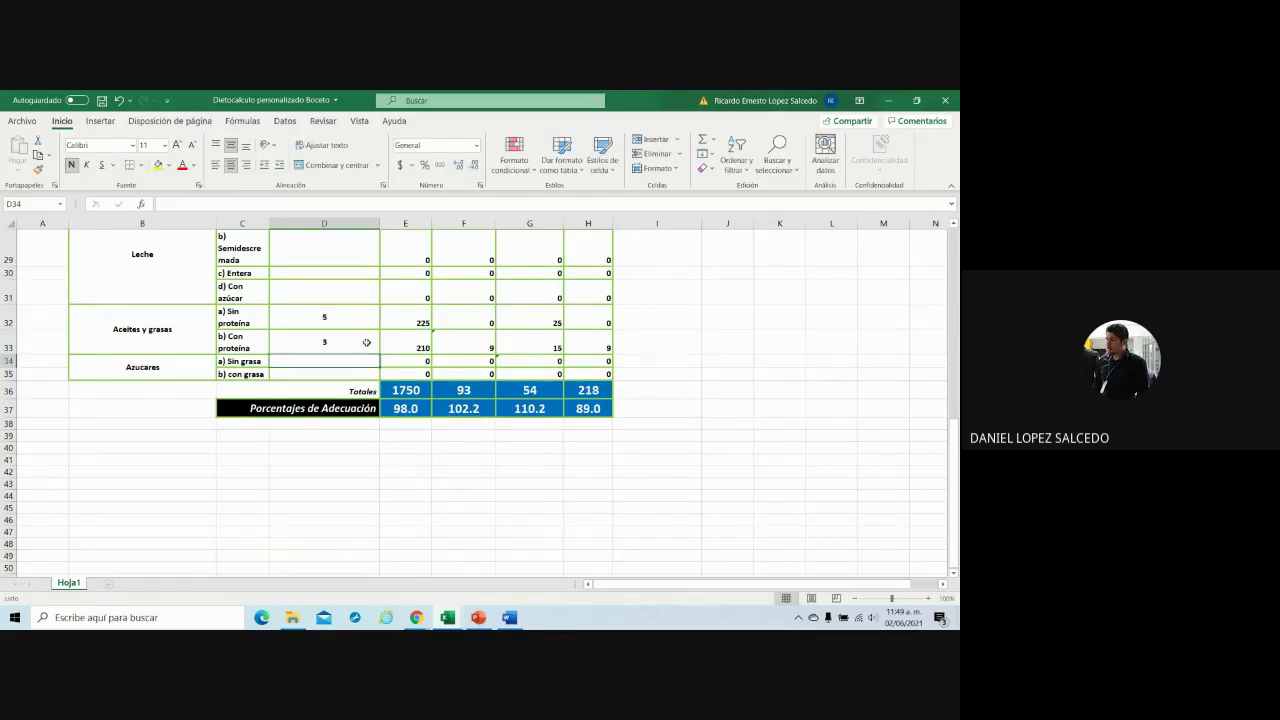
- Reduce fats without protein back to 4 portions, bringing lipid adequacy to 100.0%
{"action": "left_click", "coordinate": [348, 343]}
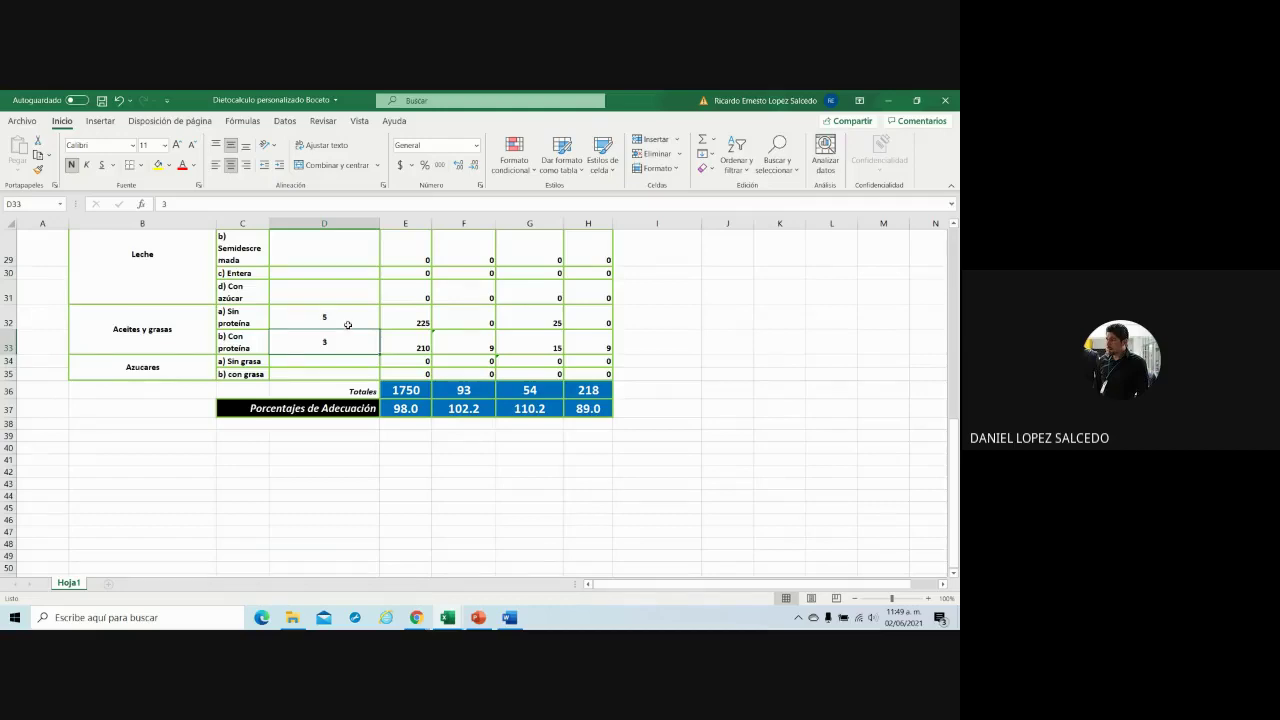
{"action": "left_click", "coordinate": [347, 325]}
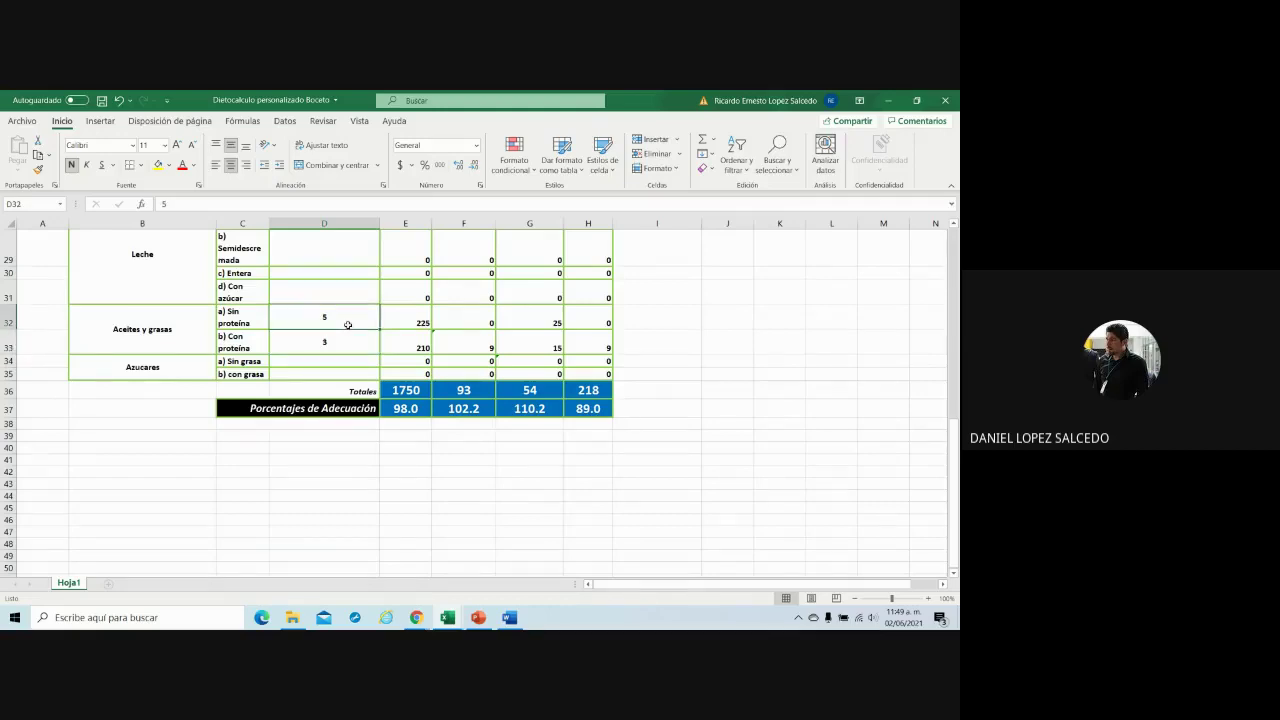
{"action": "type", "text": "4"}
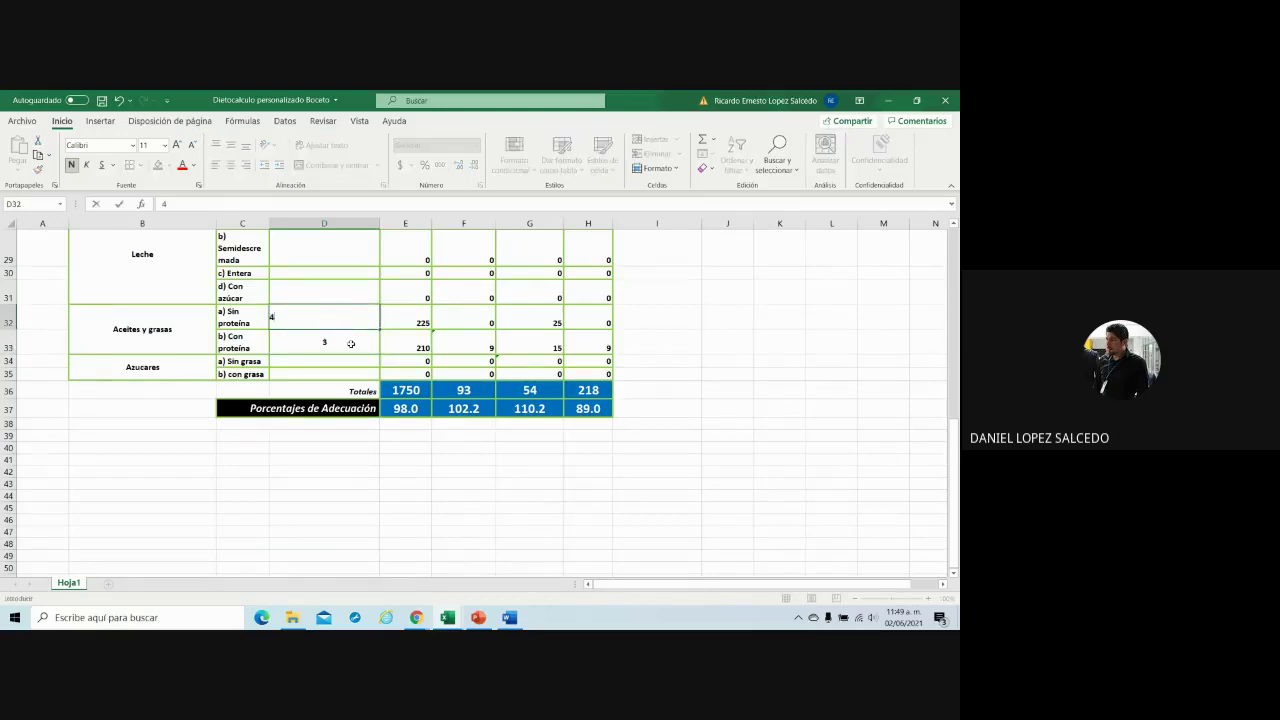
{"action": "key", "text": "Return"}
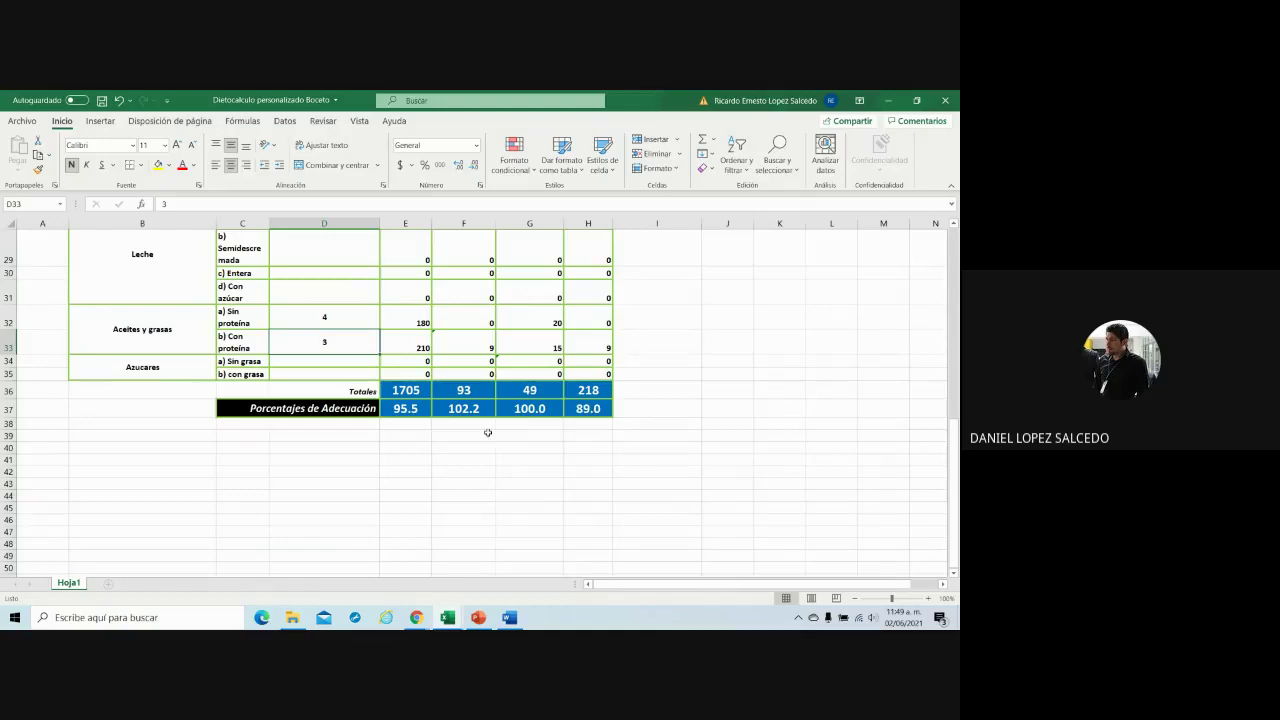
{"action": "left_click", "coordinate": [328, 362]}
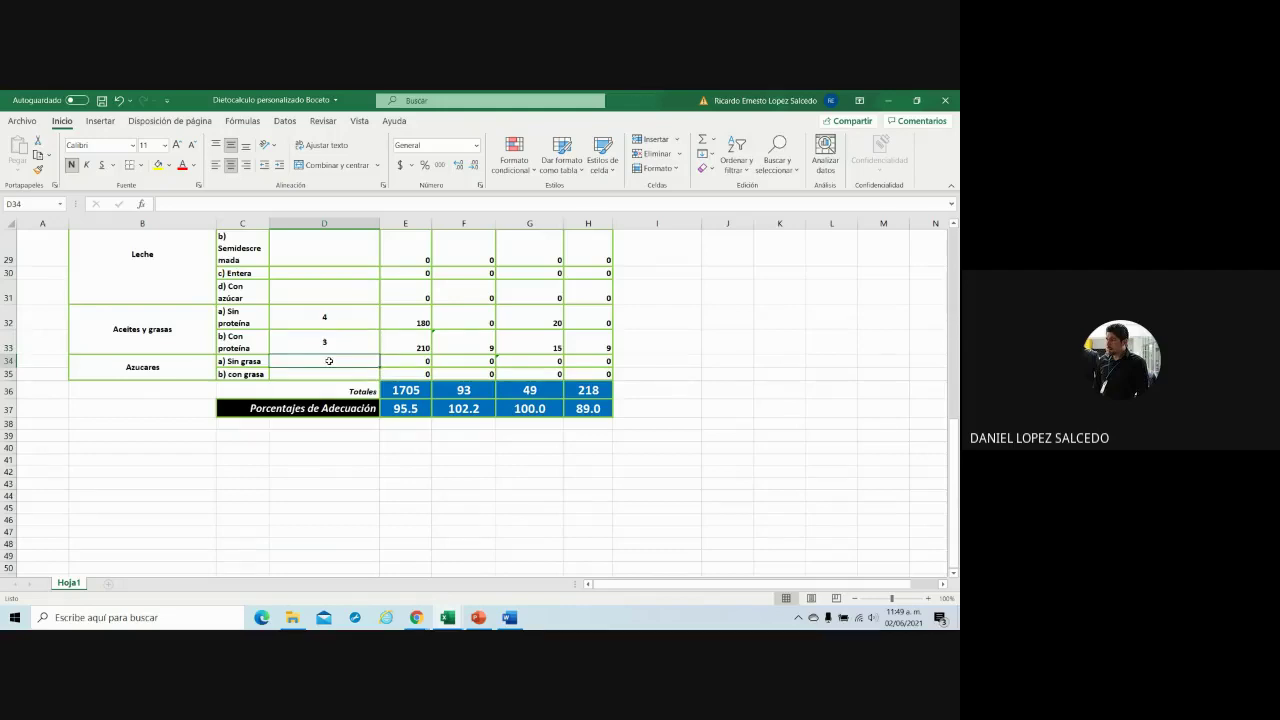
- Set the fat-free sugars portions in D34 to 2
{"action": "type", "text": "2"}
{"action": "key", "text": "Return"}
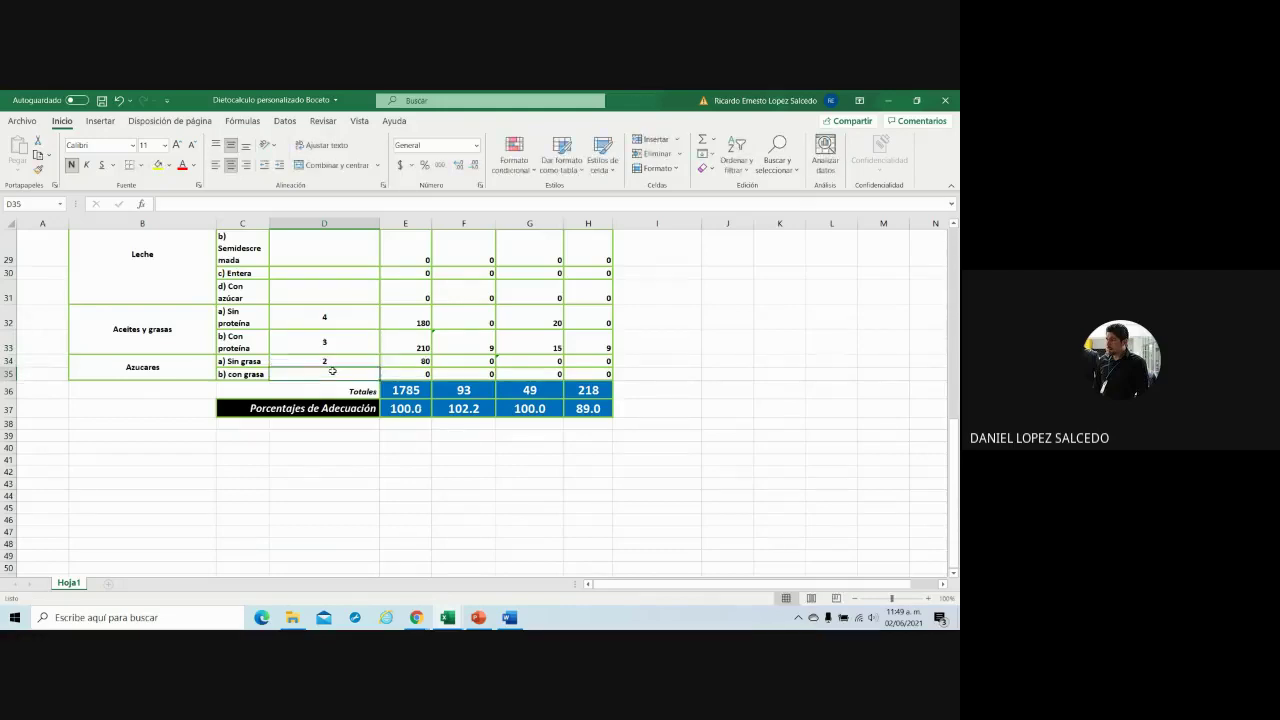
{"action": "left_click", "coordinate": [334, 361]}
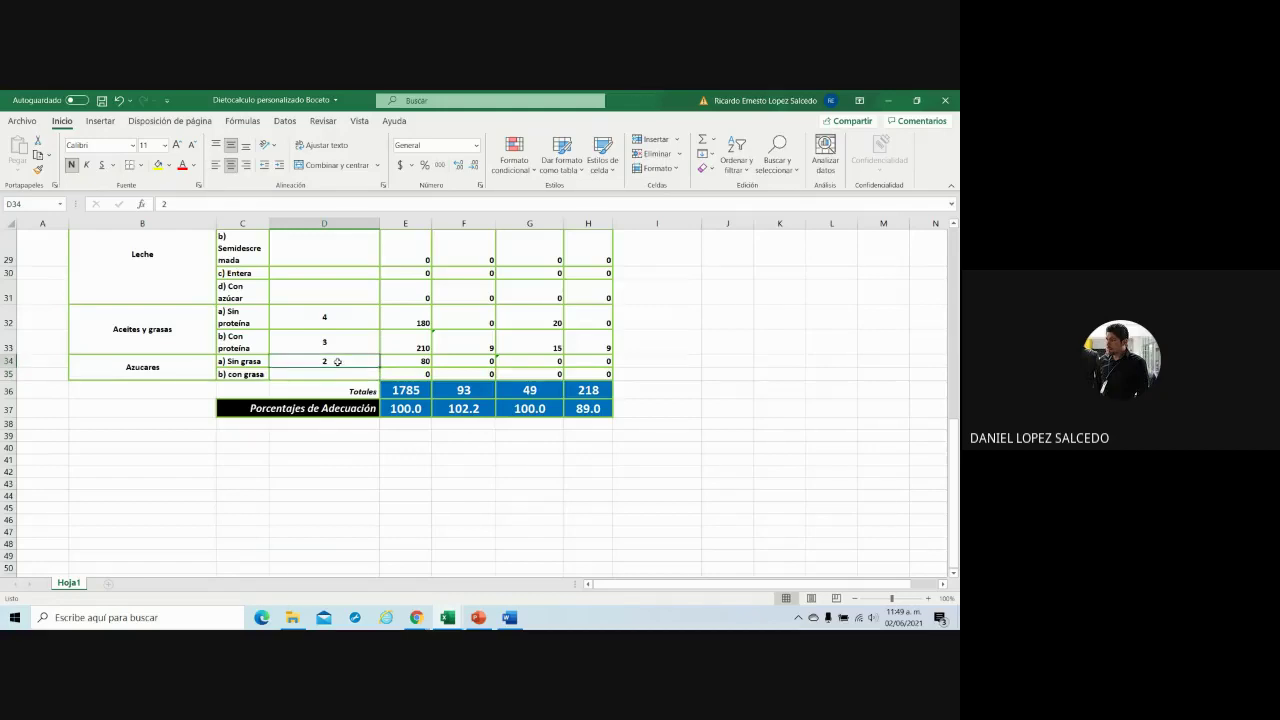
{"action": "left_click", "coordinate": [336, 373]}
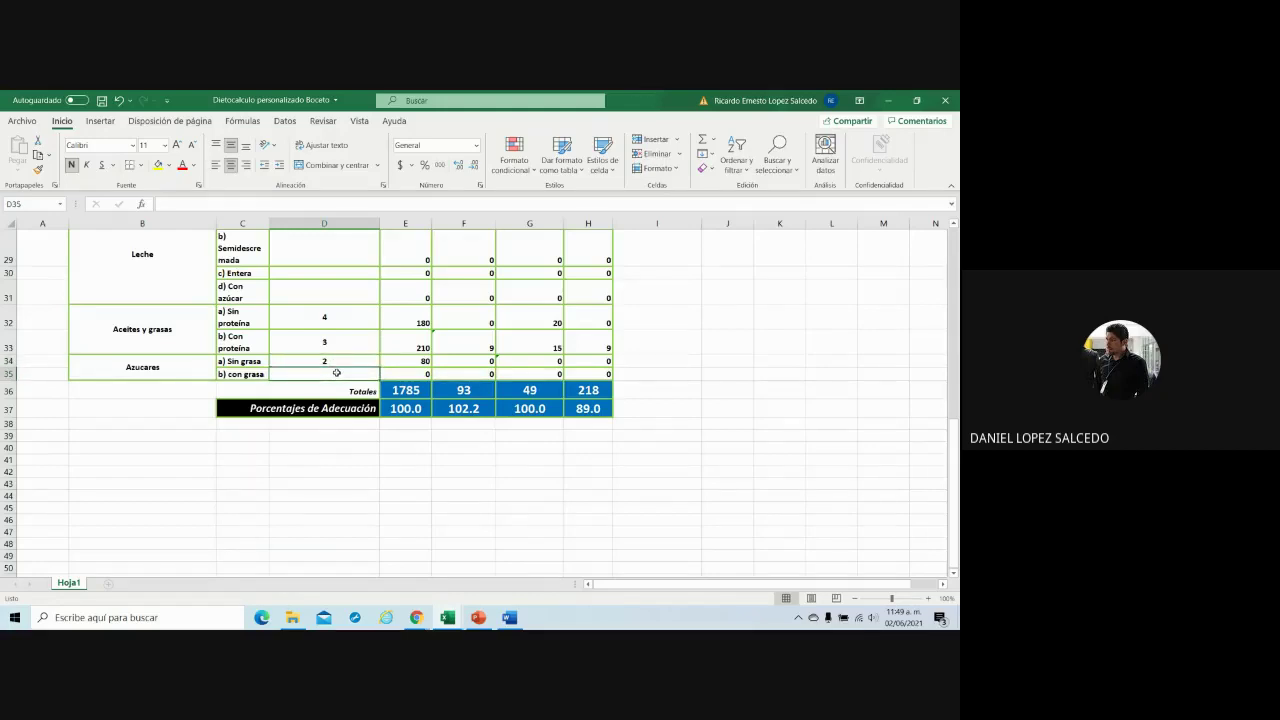
{"action": "left_click", "coordinate": [336, 362]}
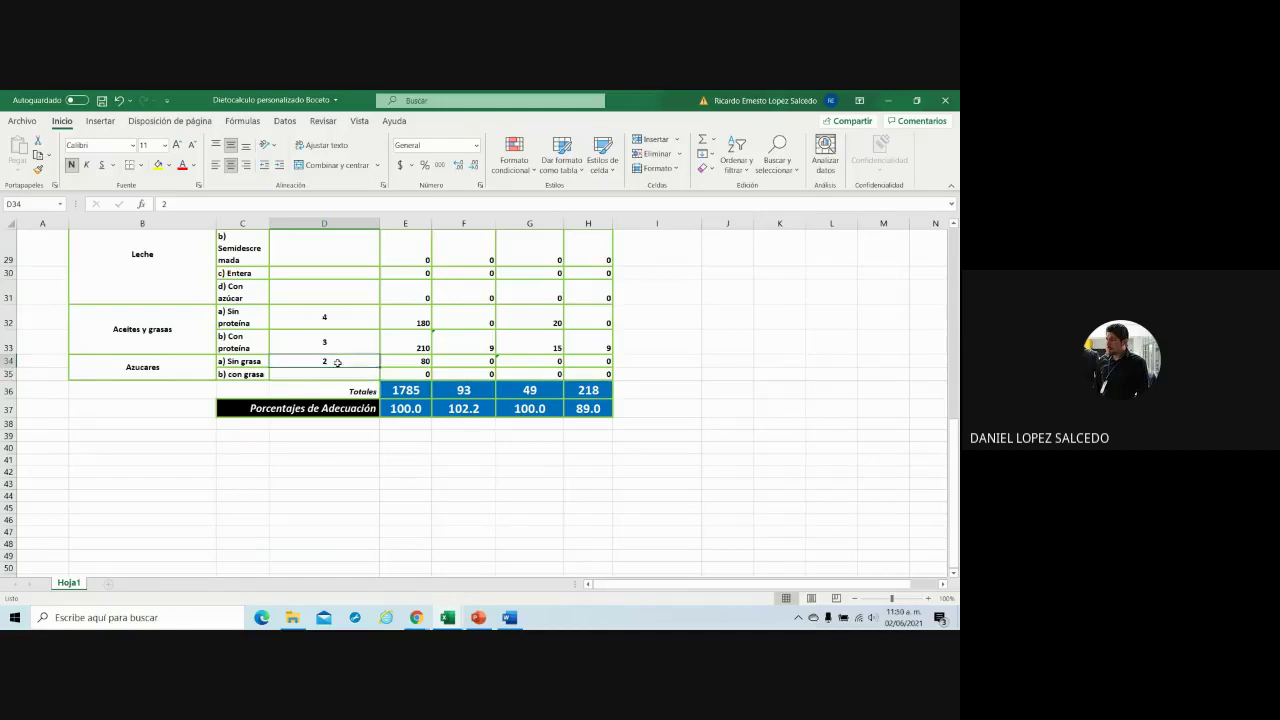
- Correct the H34 carbohydrate formula to =(D34*10)
{"action": "left_click", "coordinate": [606, 360]}
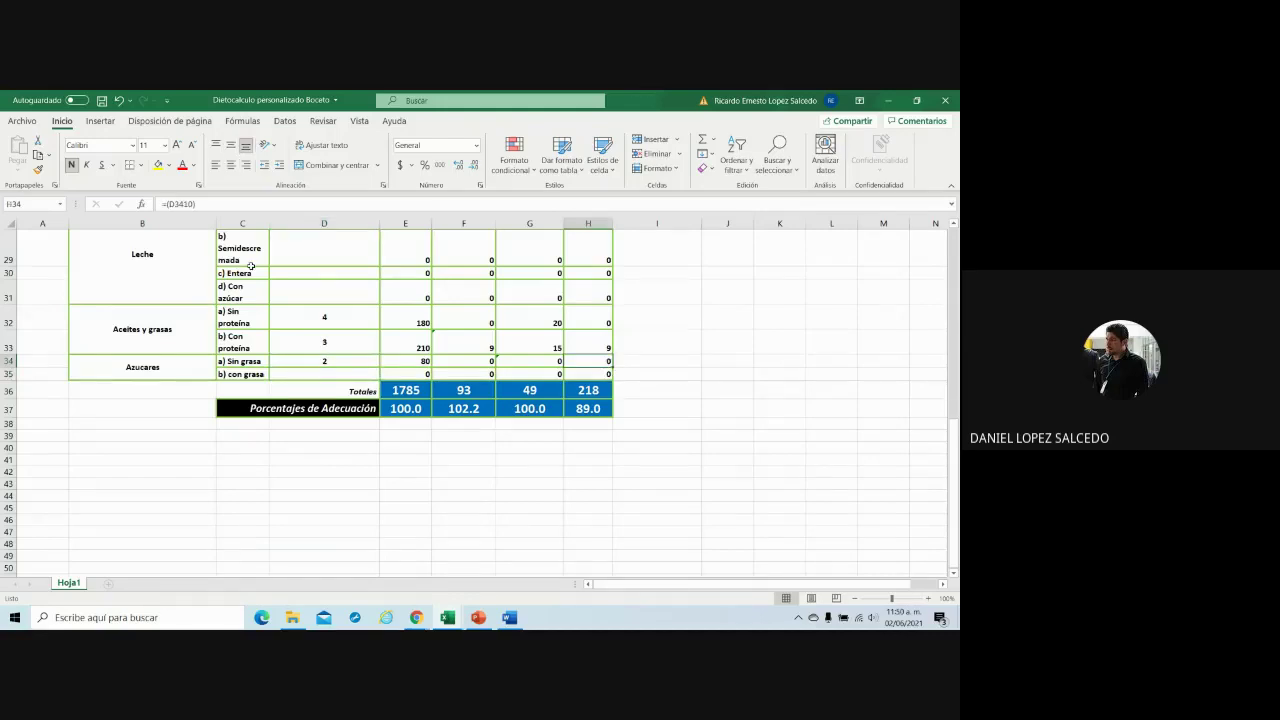
{"action": "left_click", "coordinate": [194, 205]}
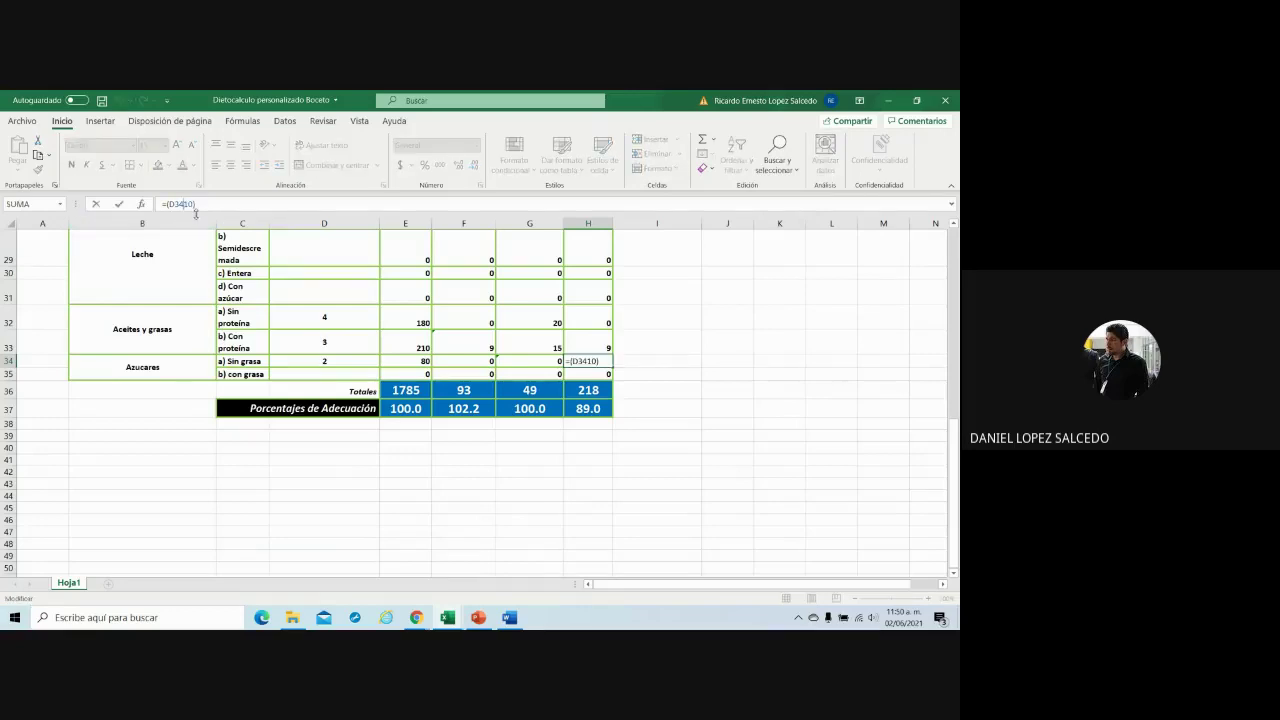
{"action": "type", "text": "*"}
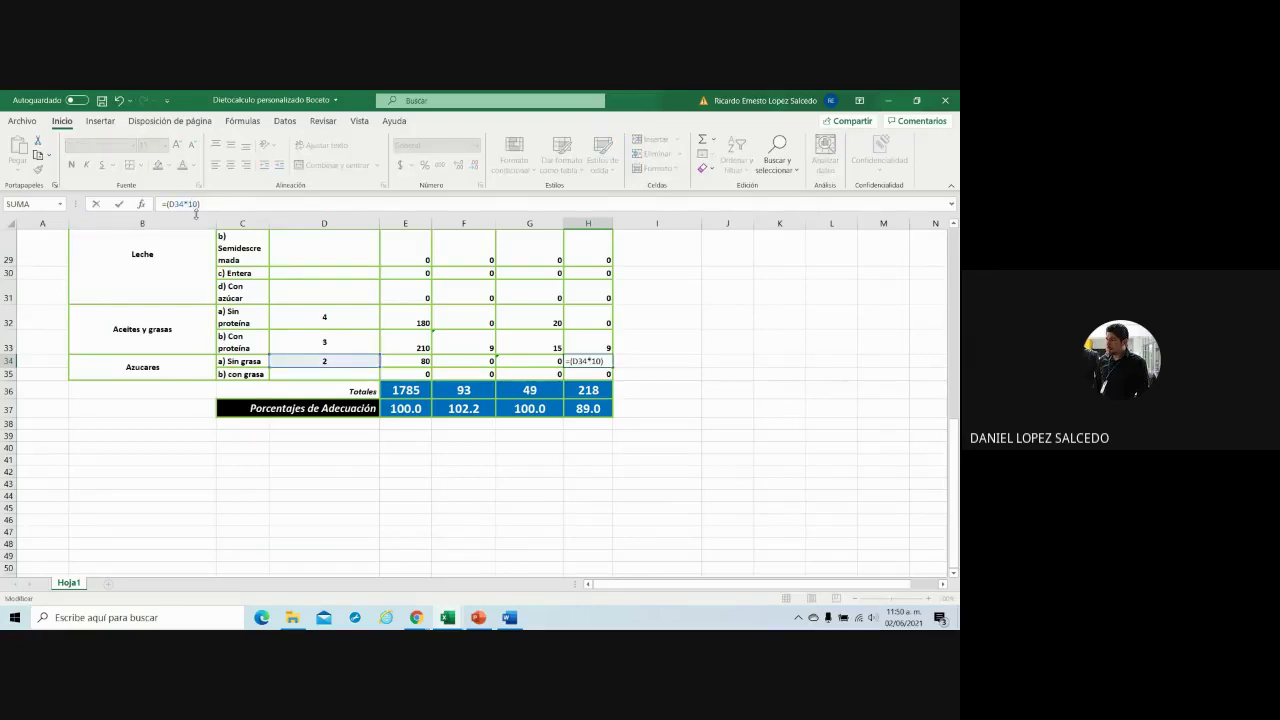
{"action": "key", "text": "Return"}
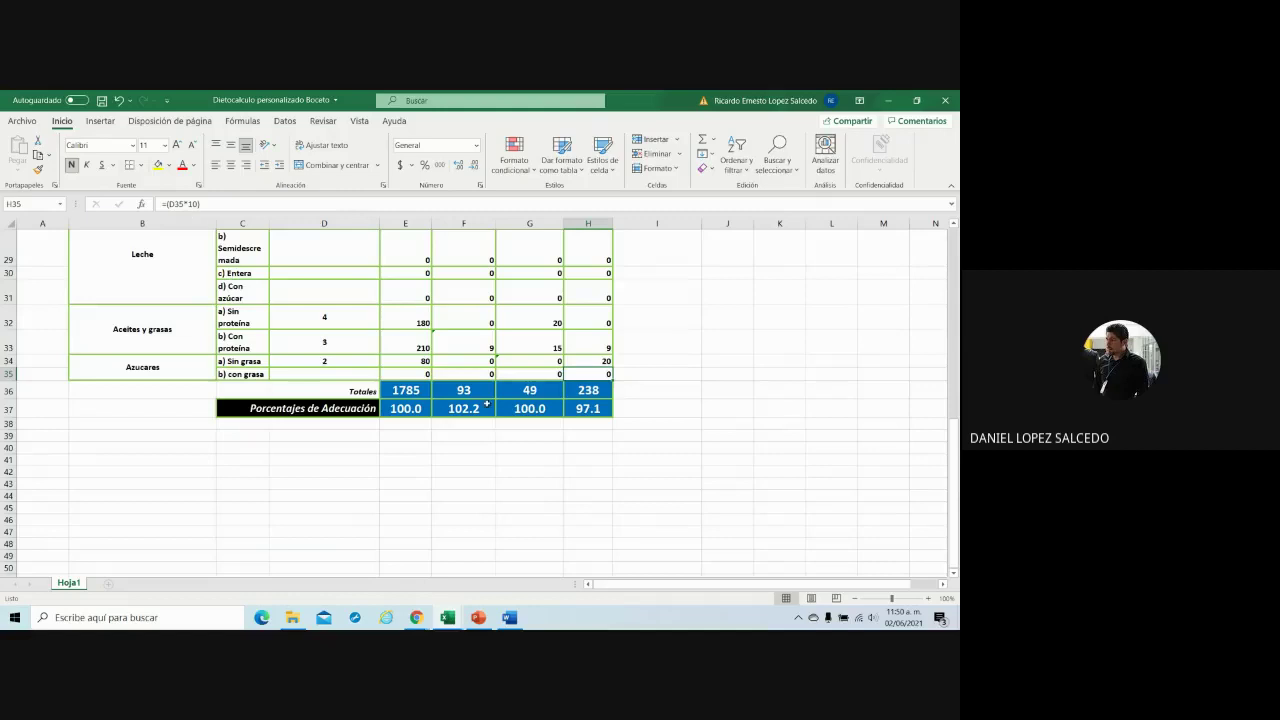
{"action": "left_click", "coordinate": [594, 361]}
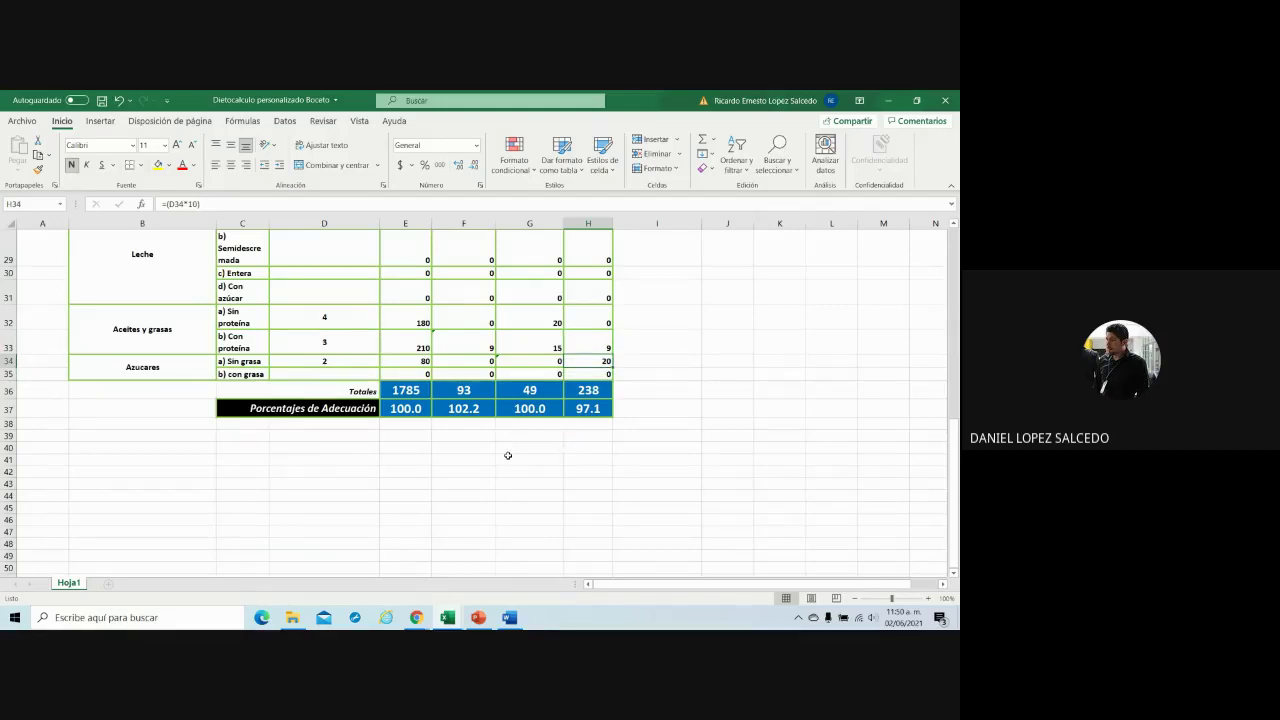
- Enter 5 fruit portions in D20, lifting energy adequacy to 103.4% and carbohydrates to 103.3%
{"action": "scroll", "coordinate": [310, 367], "scroll_direction": "up", "scroll_amount": 2}
{"action": "scroll", "coordinate": [320, 340], "scroll_direction": "up", "scroll_amount": 1}
{"action": "scroll", "coordinate": [349, 291], "scroll_direction": "up", "scroll_amount": 1}
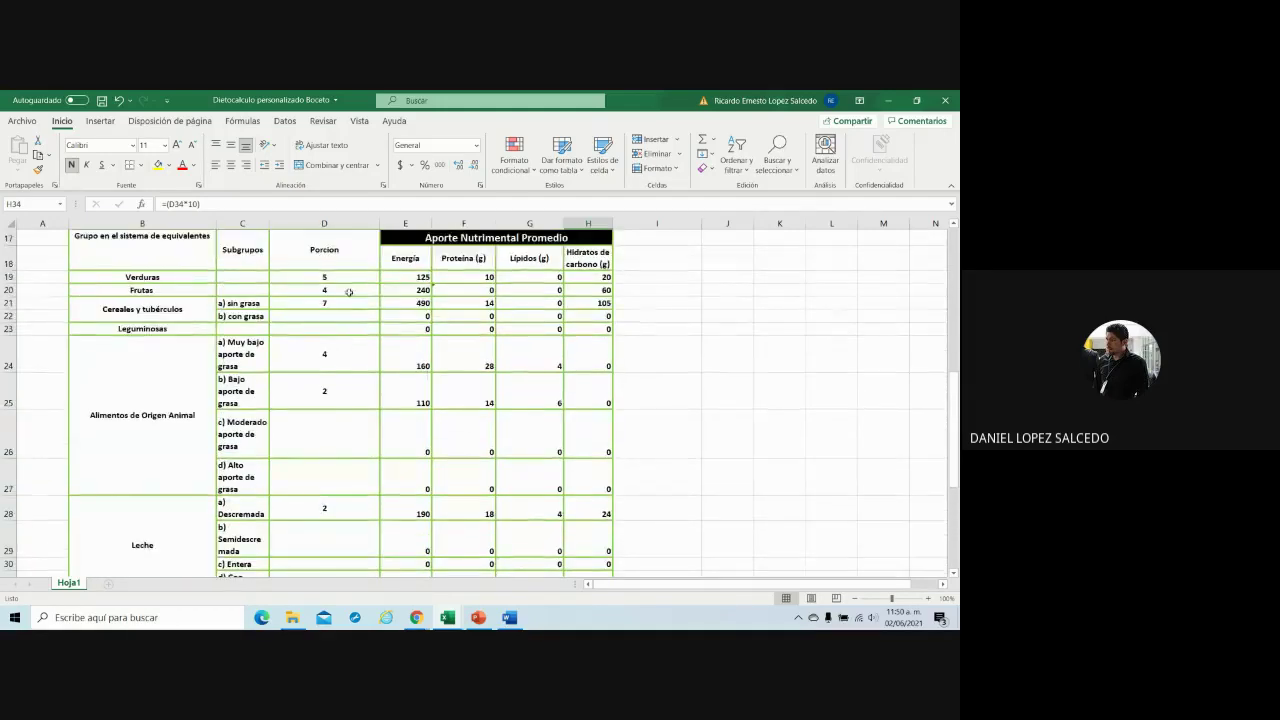
{"action": "left_click", "coordinate": [349, 291]}
{"action": "type", "text": "5"}
{"action": "left_click", "coordinate": [353, 315]}
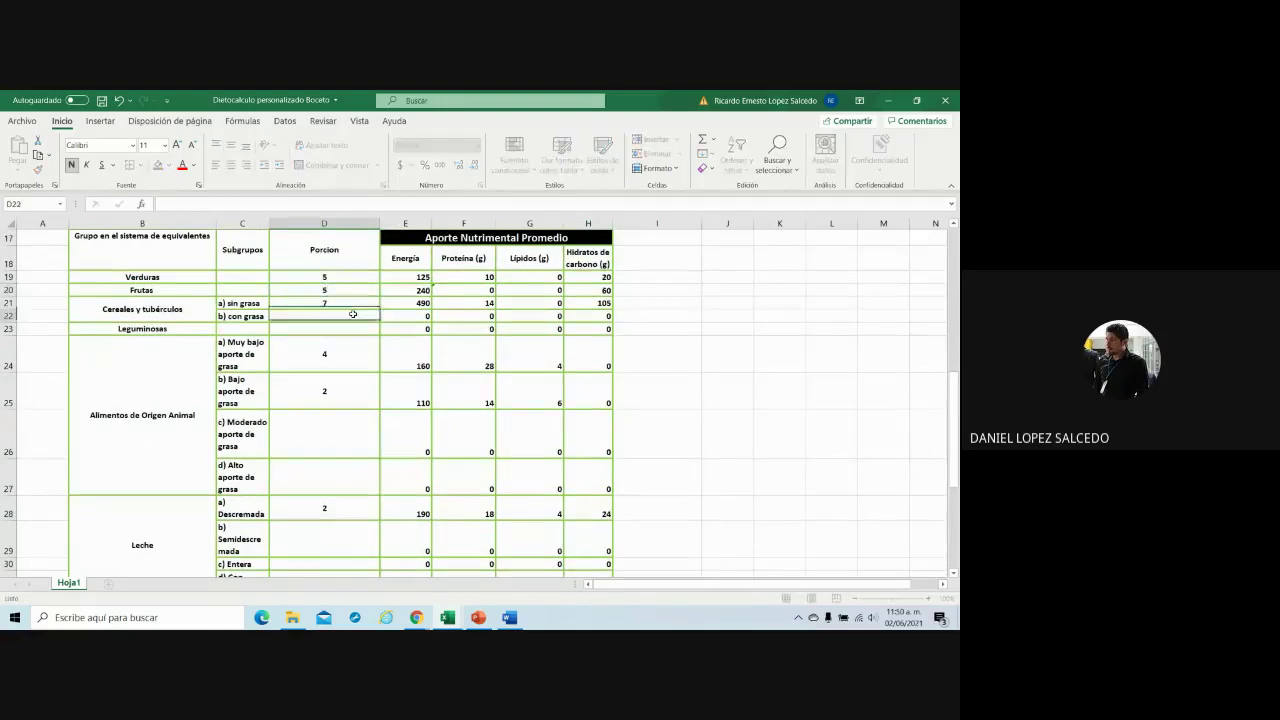
{"action": "scroll", "coordinate": [400, 400], "scroll_direction": "down", "scroll_amount": 2}
{"action": "scroll", "coordinate": [450, 450], "scroll_direction": "down", "scroll_amount": 1}
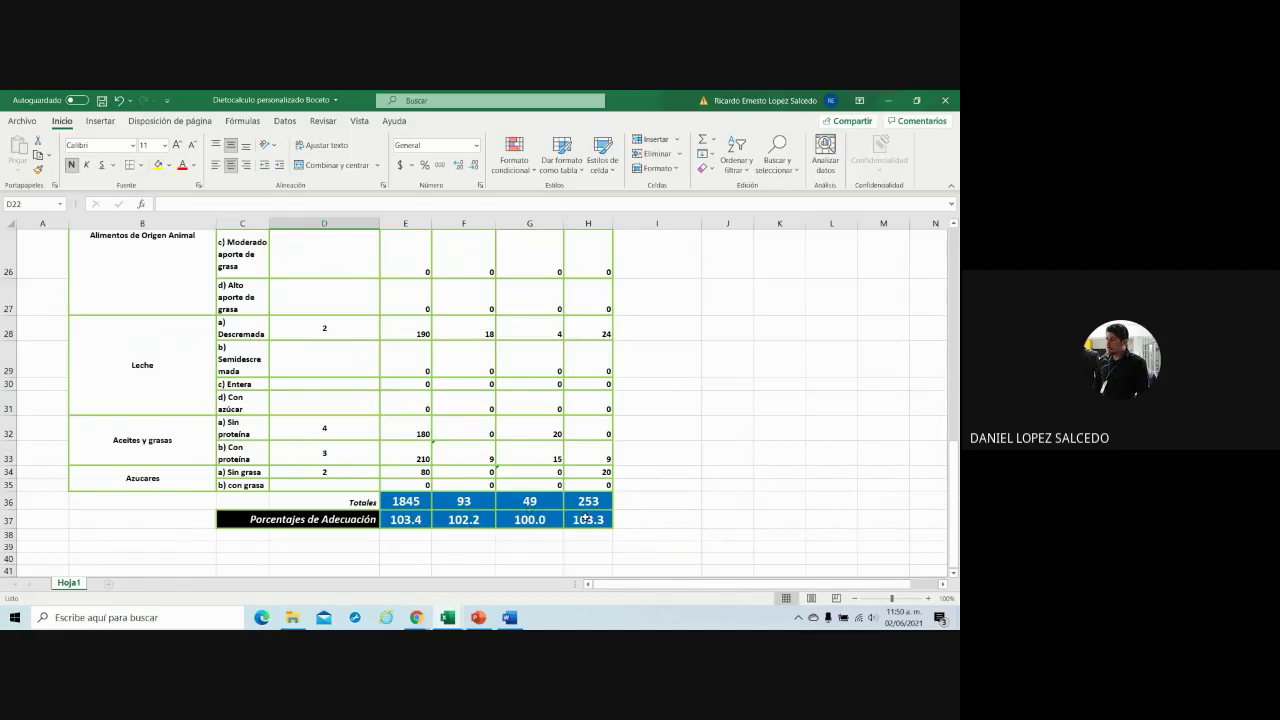
{"action": "scroll", "coordinate": [500, 490], "scroll_direction": "up", "scroll_amount": 2}
{"action": "scroll", "coordinate": [400, 460], "scroll_direction": "up", "scroll_amount": 3}
{"action": "scroll", "coordinate": [300, 430], "scroll_direction": "up", "scroll_amount": 3}
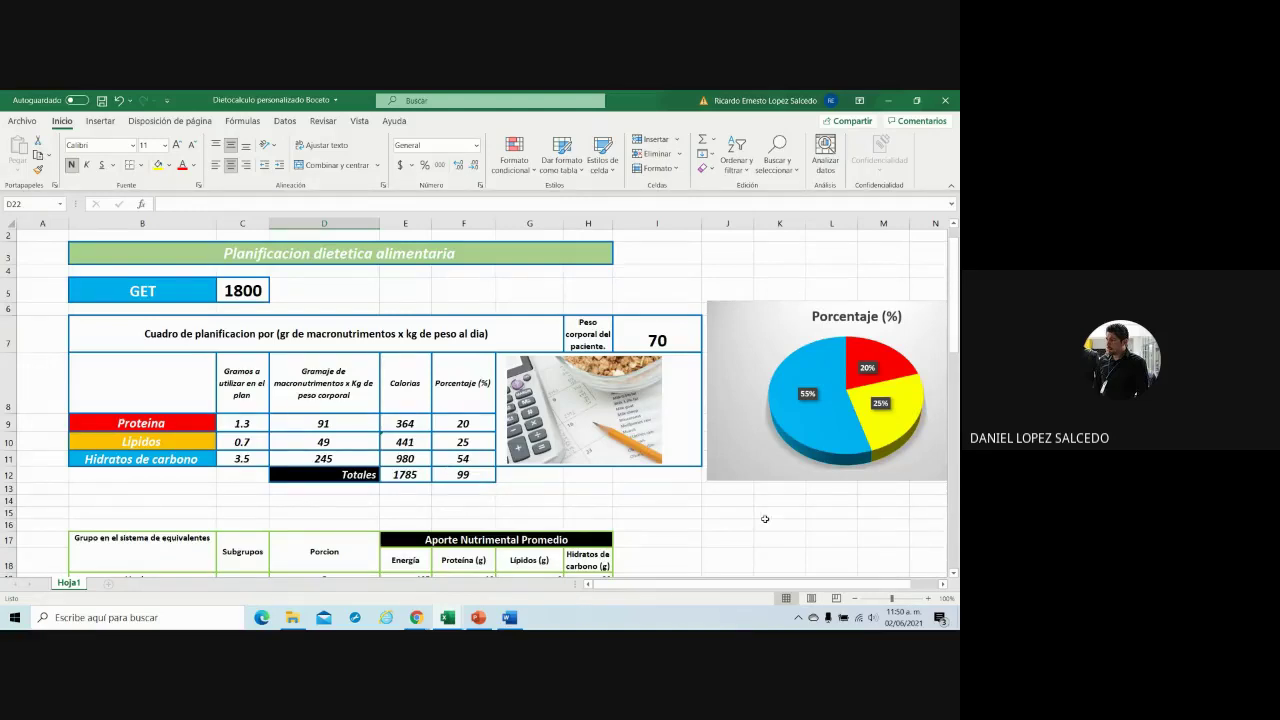
- Narrow column I beside the pie chart so the chart shifts left
{"action": "scroll", "coordinate": [764, 519], "scroll_direction": "down", "scroll_amount": 3}
{"action": "scroll", "coordinate": [764, 519], "scroll_direction": "down", "scroll_amount": 4}
{"action": "scroll", "coordinate": [764, 519], "scroll_direction": "down", "scroll_amount": 3}
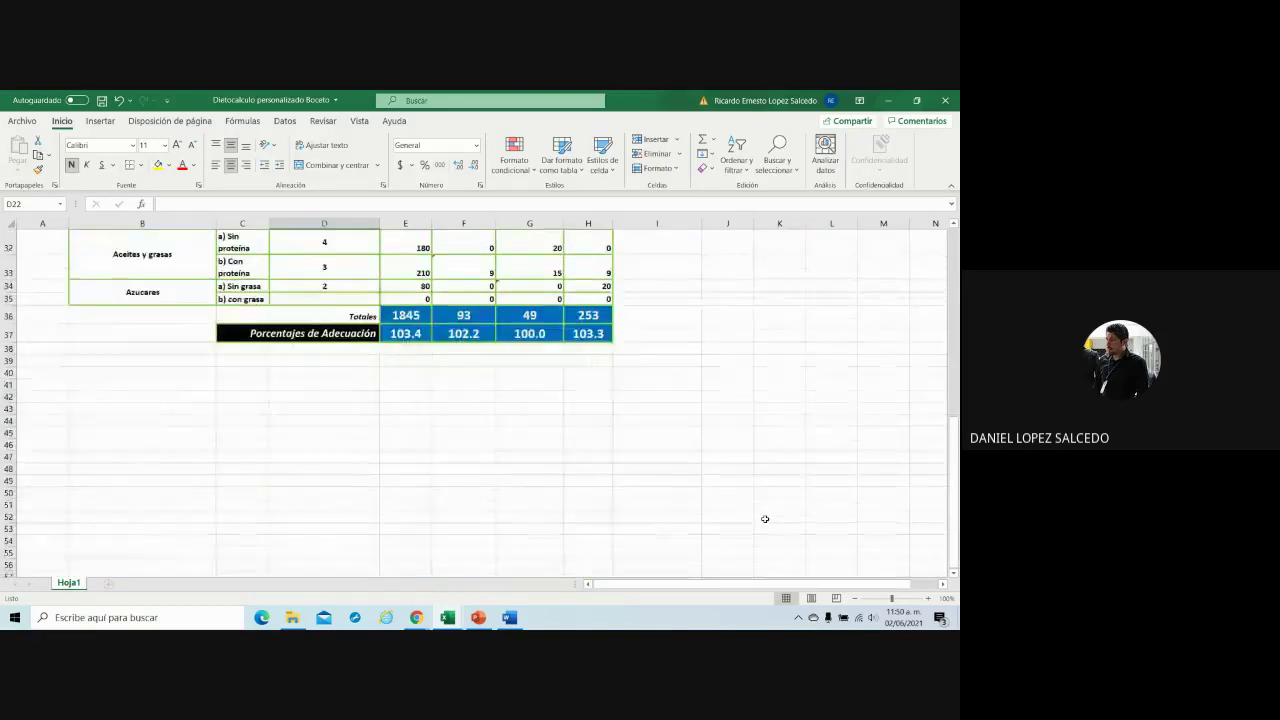
{"action": "scroll", "coordinate": [764, 519], "scroll_direction": "up", "scroll_amount": 5}
{"action": "scroll", "coordinate": [764, 519], "scroll_direction": "up", "scroll_amount": 5}
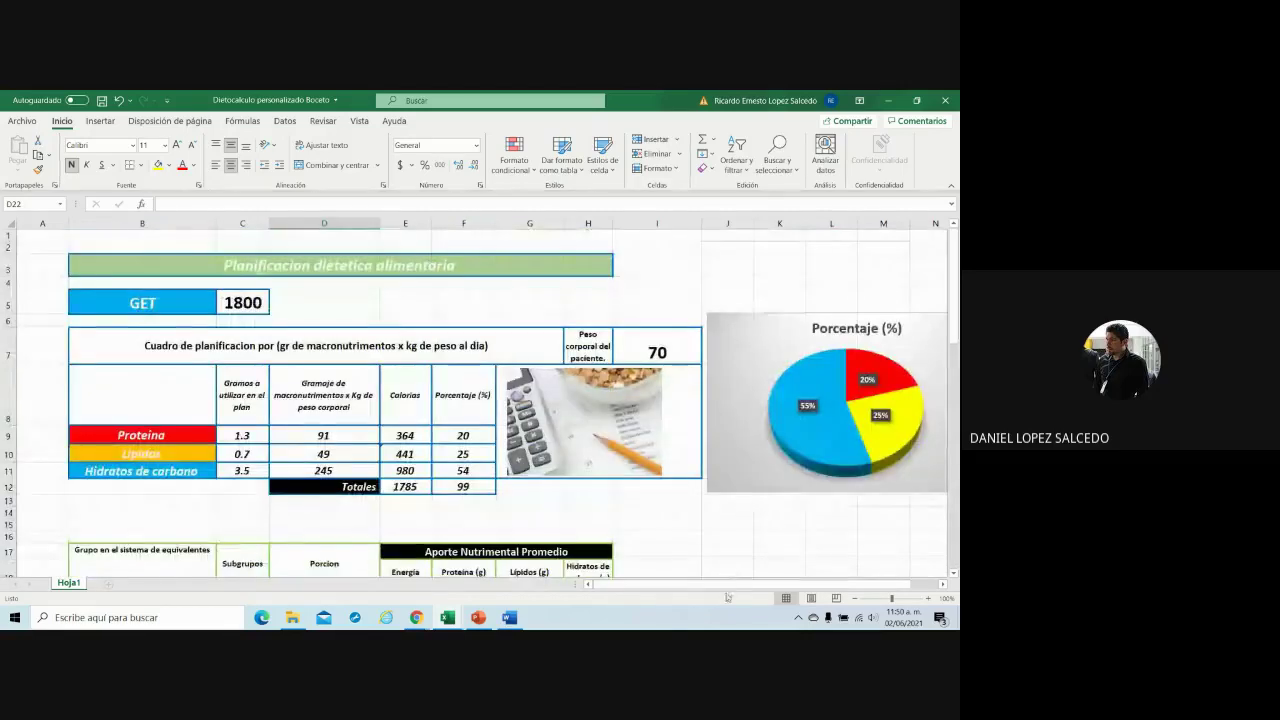
{"action": "mouse_move", "coordinate": [732, 586]}
{"action": "left_mouse_down"}
{"action": "mouse_move", "coordinate": [784, 589]}
{"action": "mouse_move", "coordinate": [732, 589]}
{"action": "left_mouse_up"}
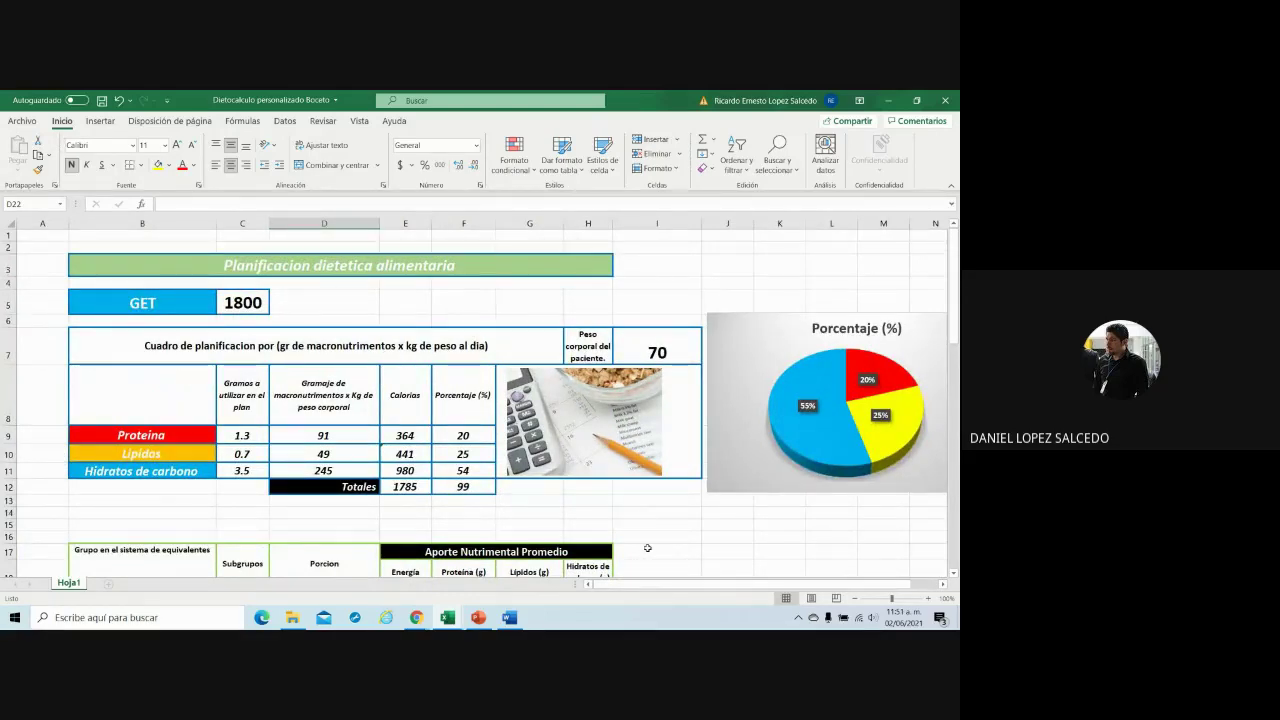
{"action": "left_click", "coordinate": [663, 552]}
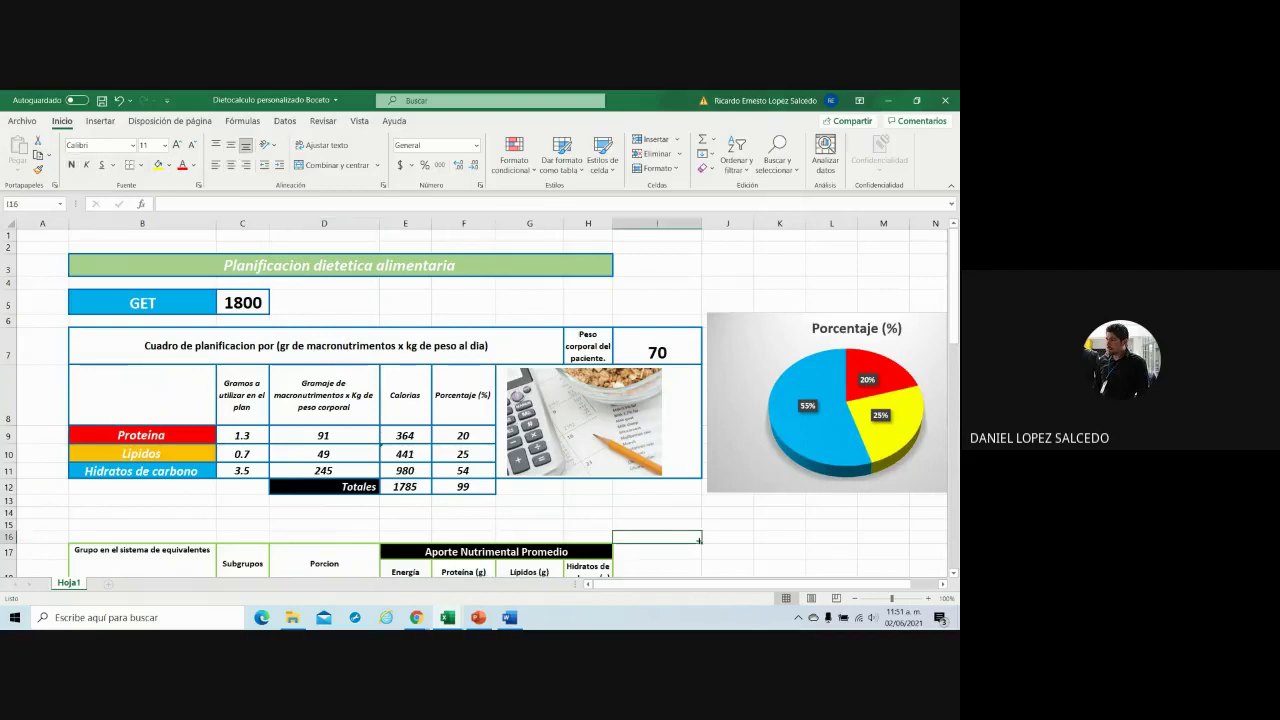
{"action": "left_click", "coordinate": [670, 513]}
{"action": "left_click", "coordinate": [744, 525]}
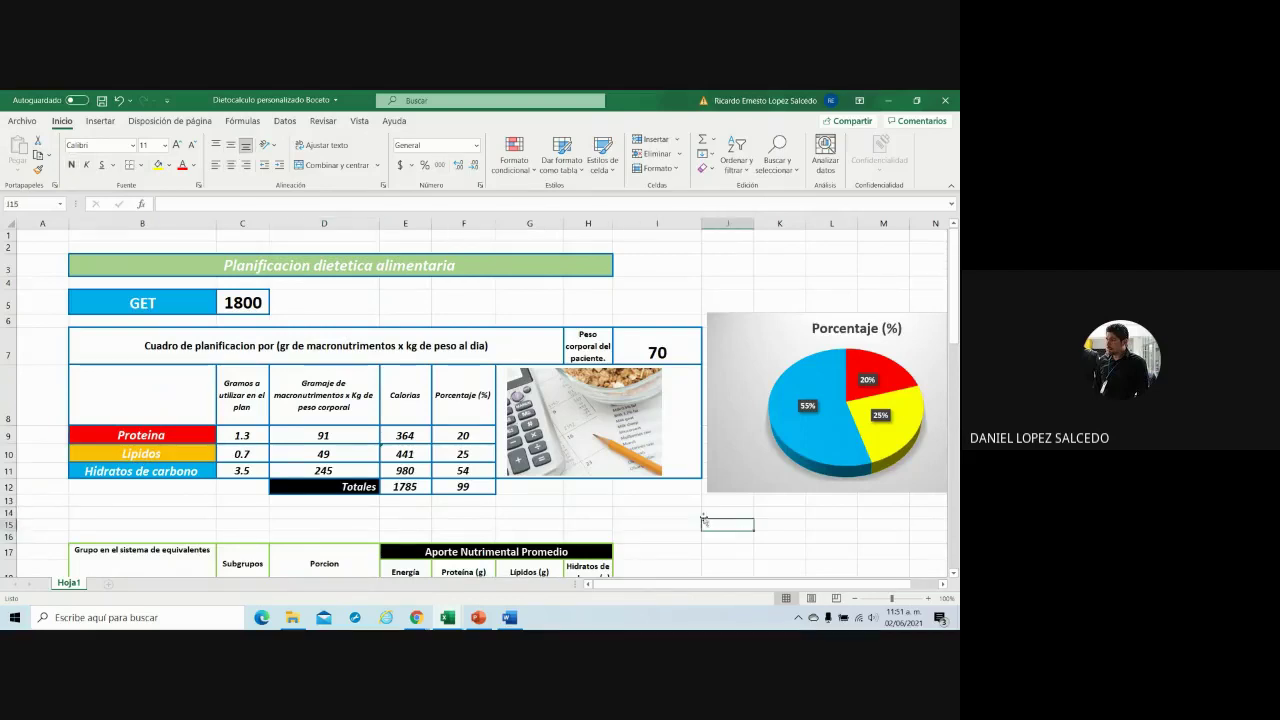
{"action": "left_click", "coordinate": [670, 524]}
{"action": "left_click", "coordinate": [732, 525]}
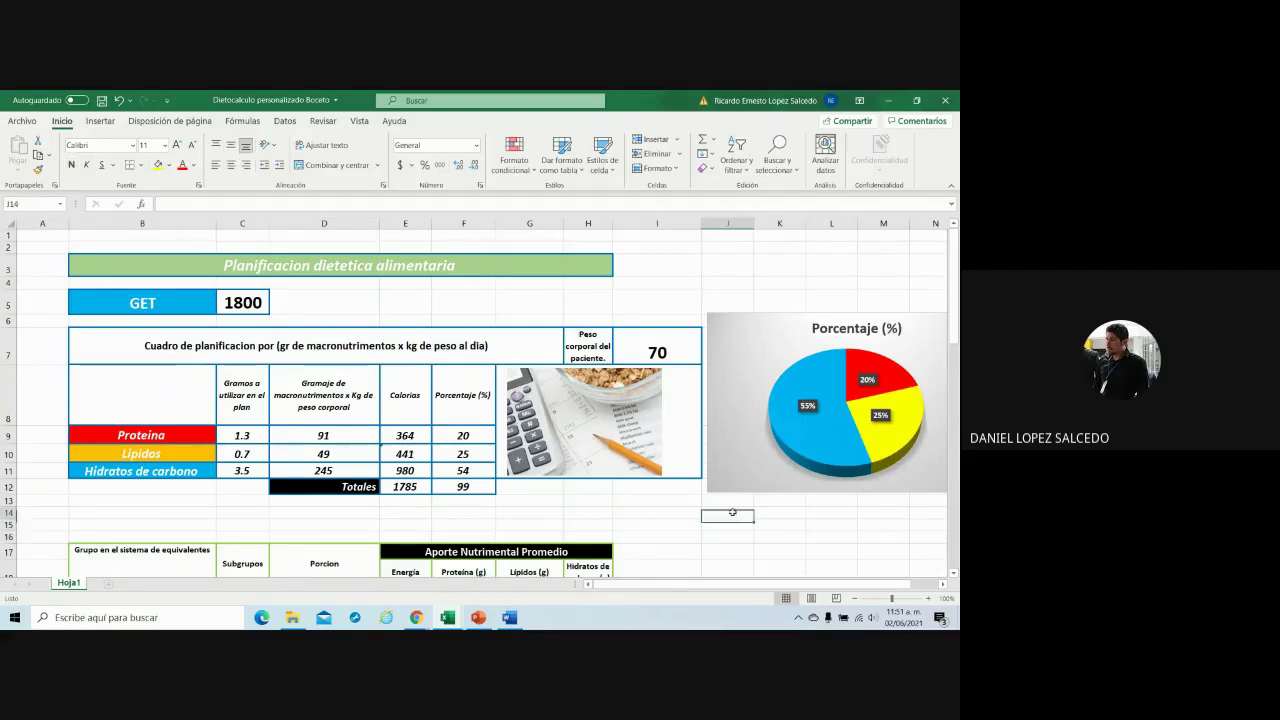
{"action": "left_click", "coordinate": [691, 525]}
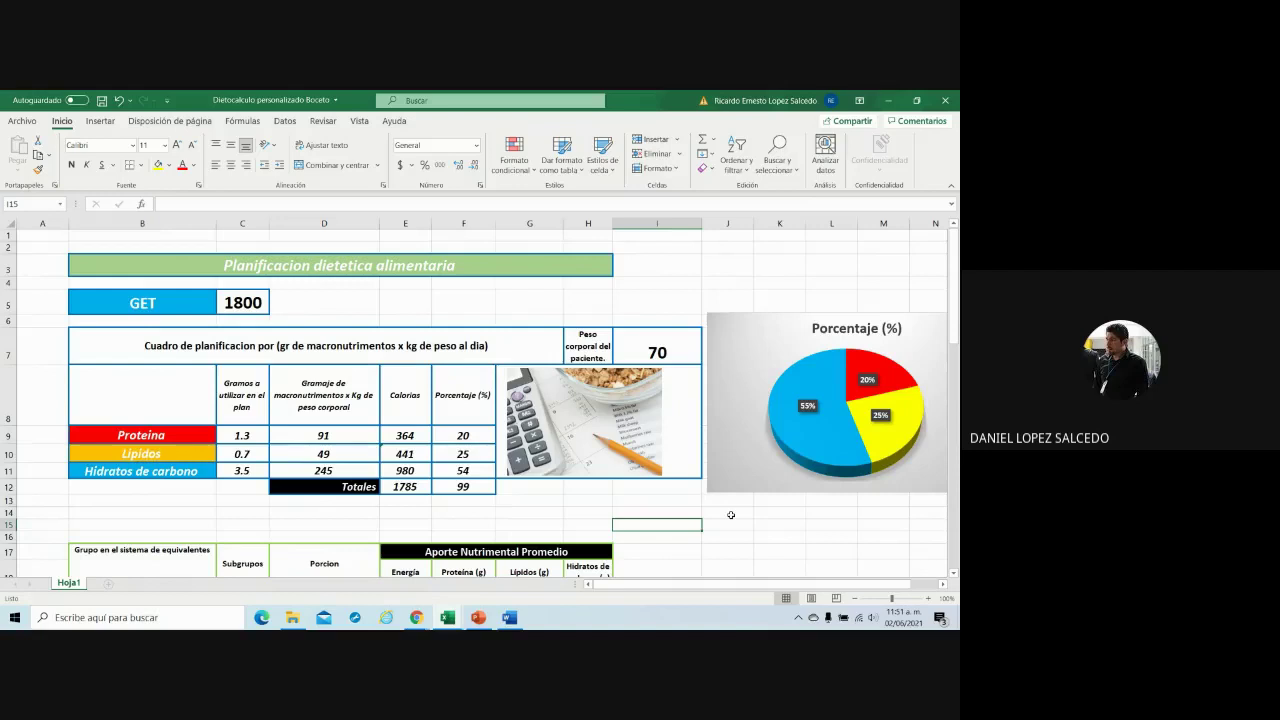
{"action": "mouse_move", "coordinate": [776, 584]}
{"action": "left_mouse_down"}
{"action": "mouse_move", "coordinate": [809, 589]}
{"action": "mouse_move", "coordinate": [790, 589]}
{"action": "left_mouse_up"}
{"action": "left_click_drag", "start_coordinate": [701, 225], "coordinate": [678, 231]}
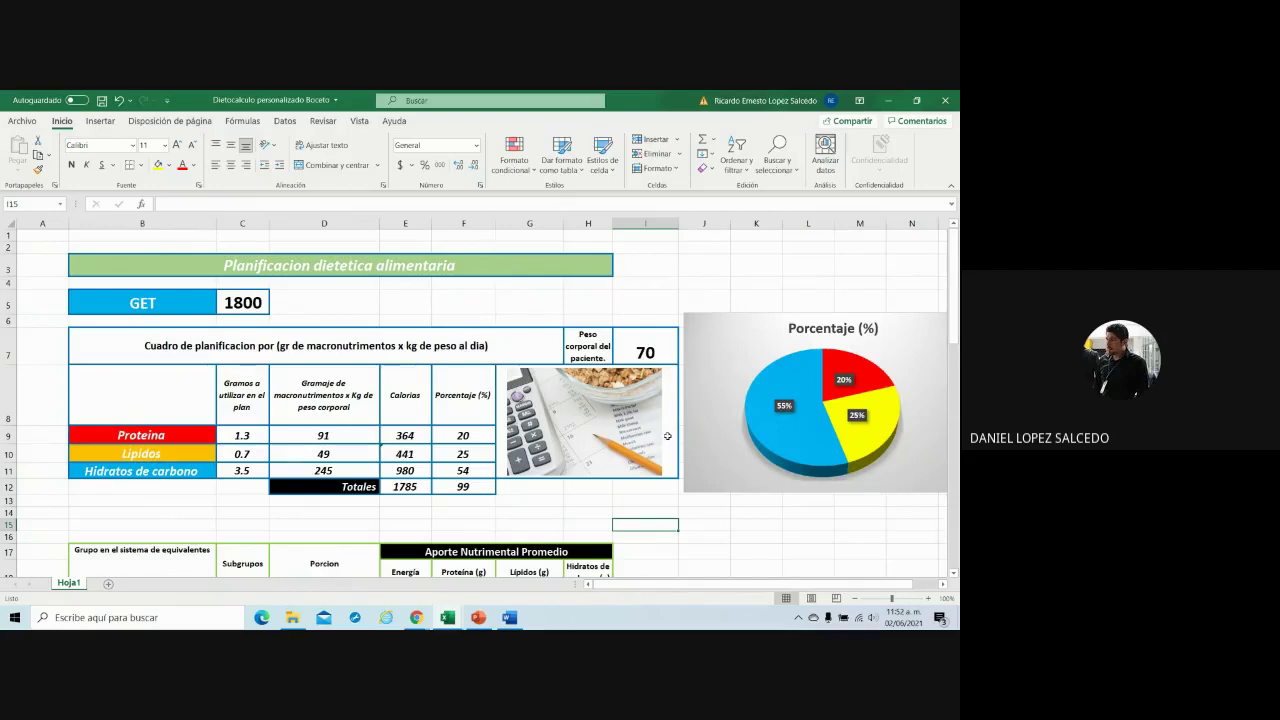
- Save the workbook, then return to the Google Meet call and mute the microphone
{"action": "left_click", "coordinate": [102, 101]}
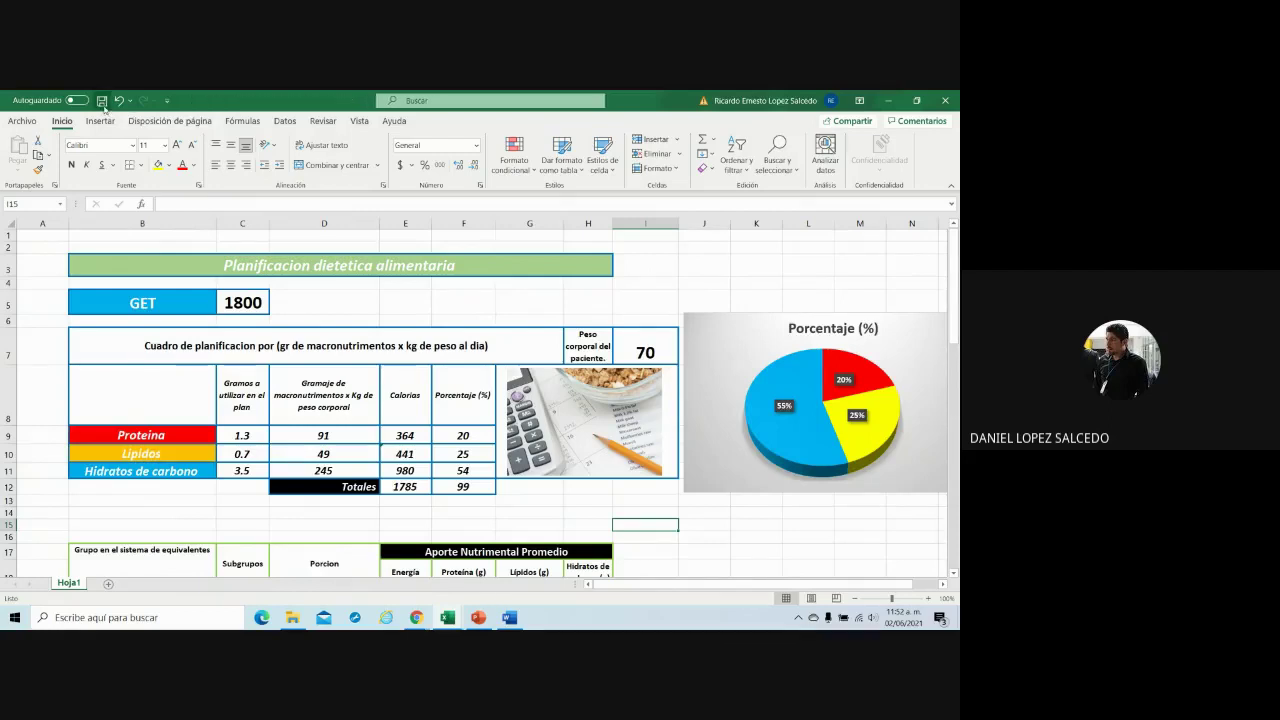
{"action": "mouse_move", "coordinate": [416, 617]}
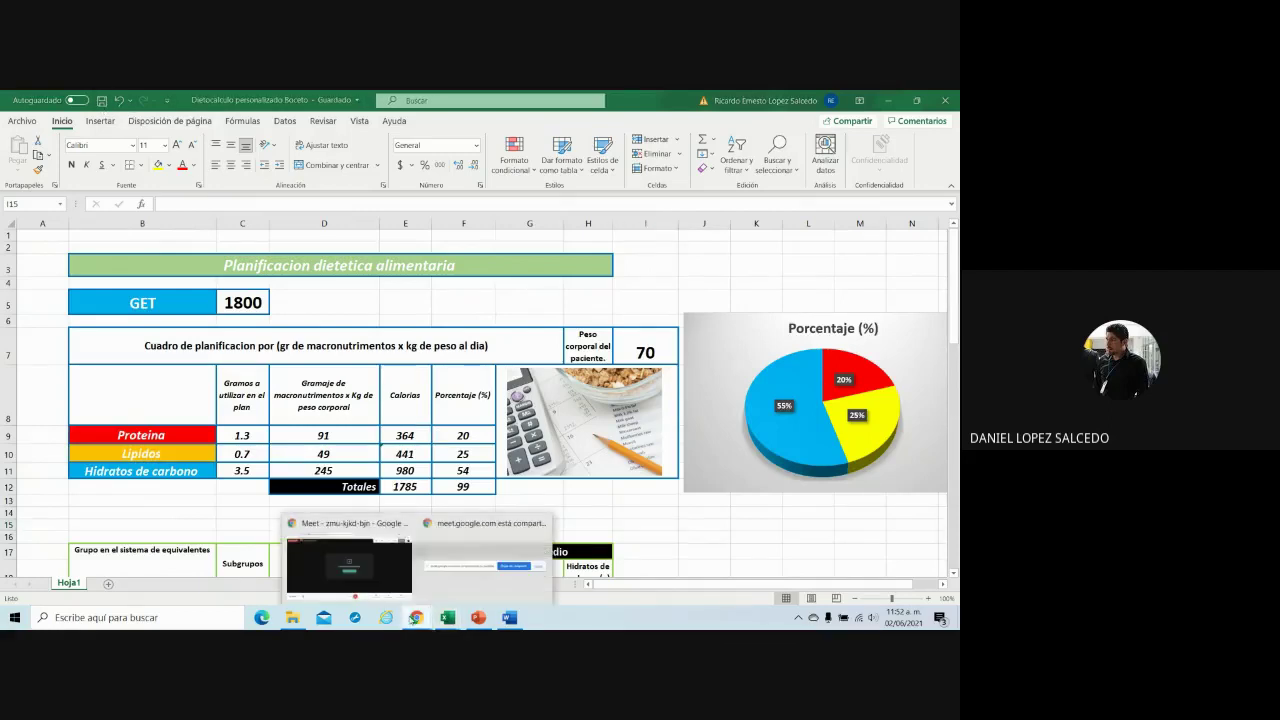
{"action": "left_click", "coordinate": [384, 580]}
{"action": "left_click", "coordinate": [435, 582]}
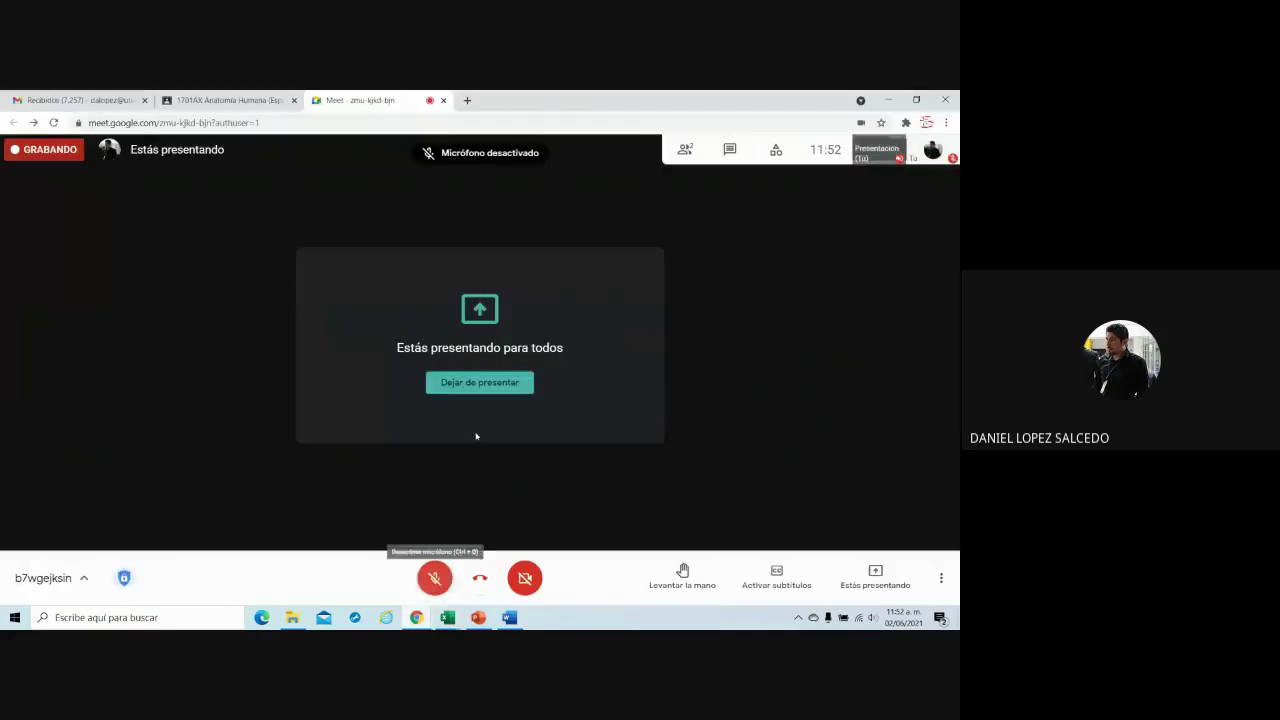